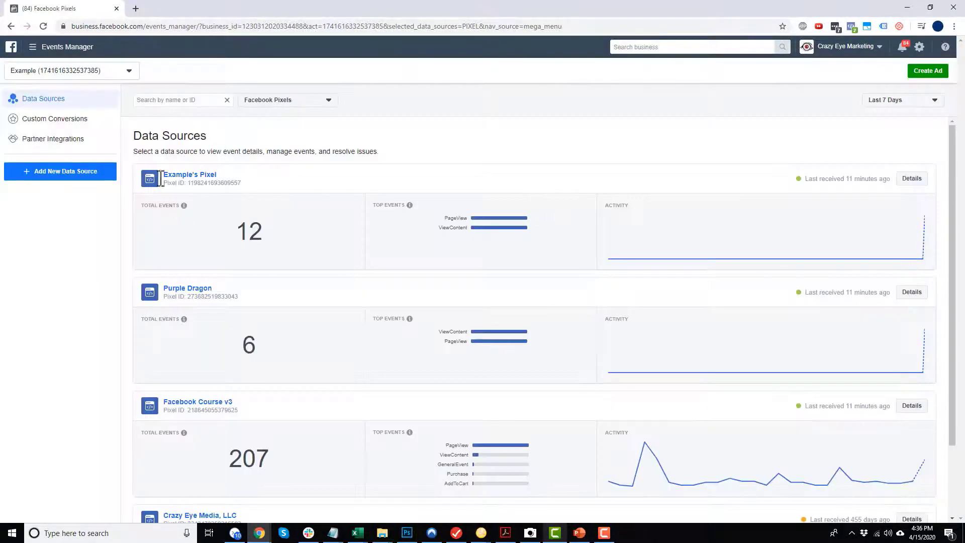
Look through the Facebook pixels listed as data sources and their recent events
scroll(236, 366, "down", 2)
scroll(232, 216, "up", 2)
scroll(271, 382, "down", 2)
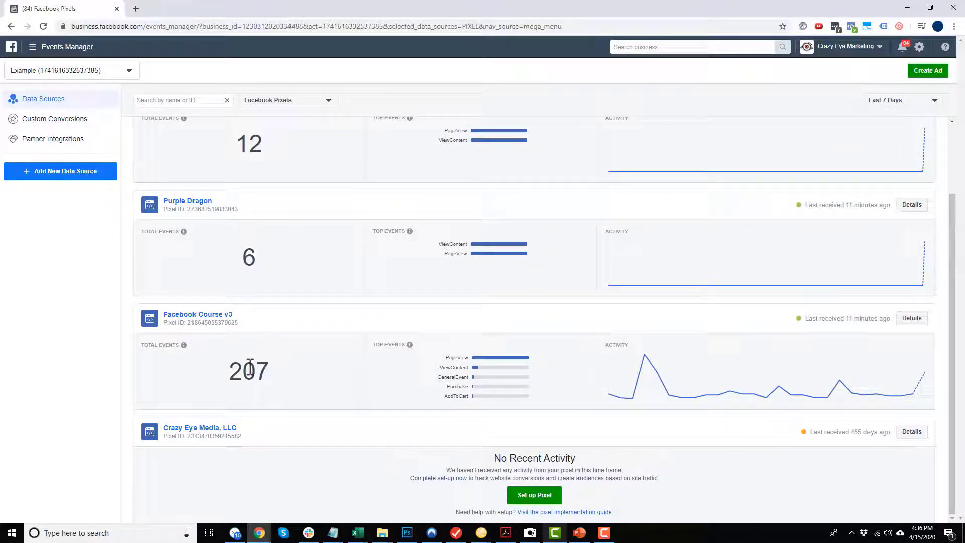
scroll(249, 366, "up", 2)
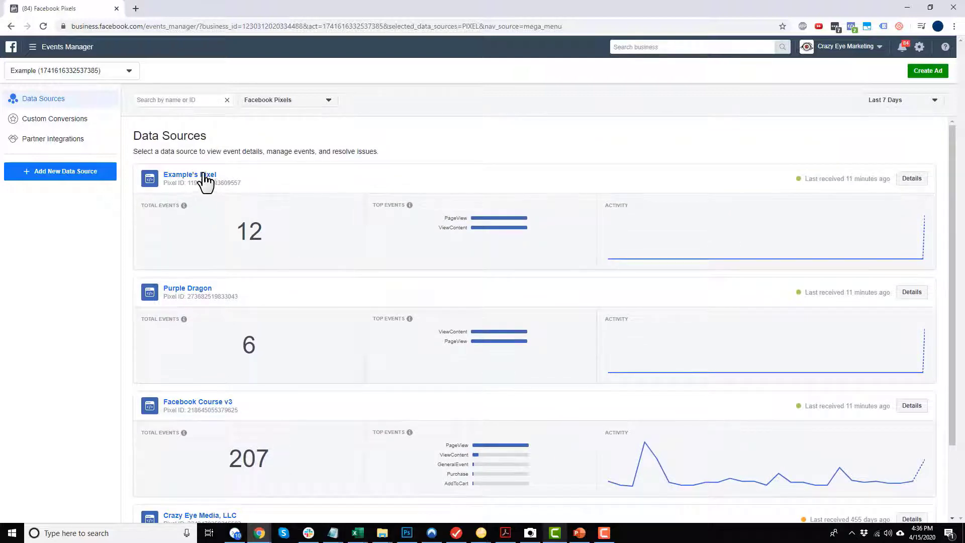
scroll(201, 316, "down", 1)
scroll(251, 372, "down", 1)
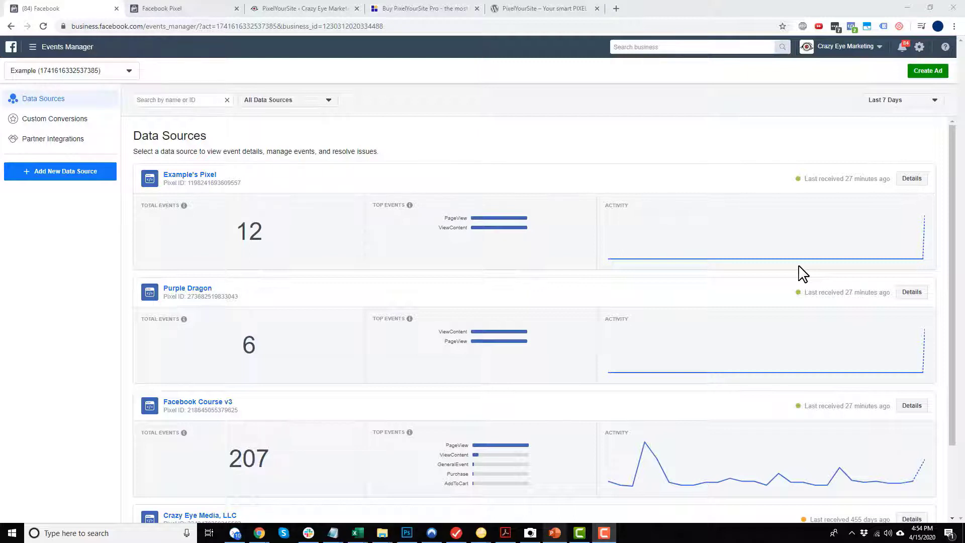
Add a new Facebook Pixel data source named "Facebook Course v5"
left_click(90, 177)
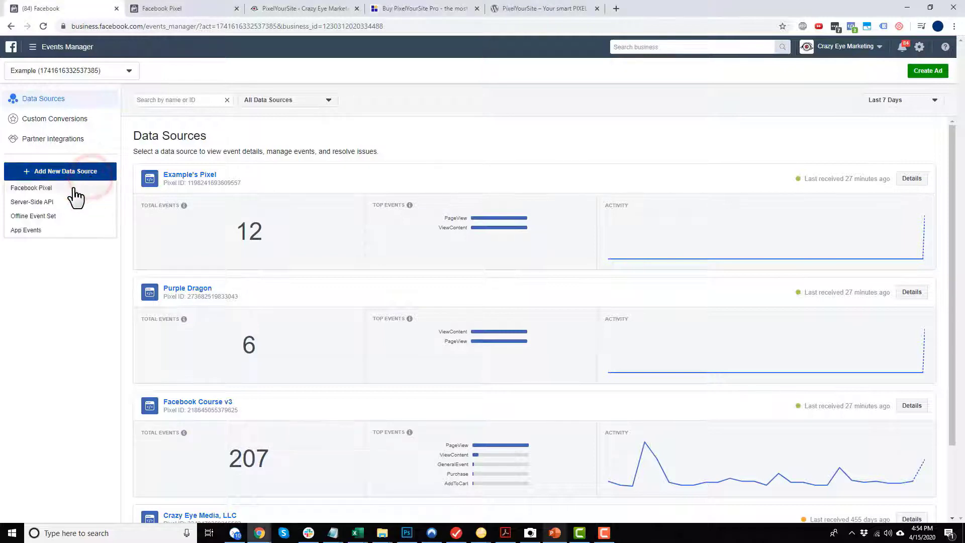
left_click(73, 189)
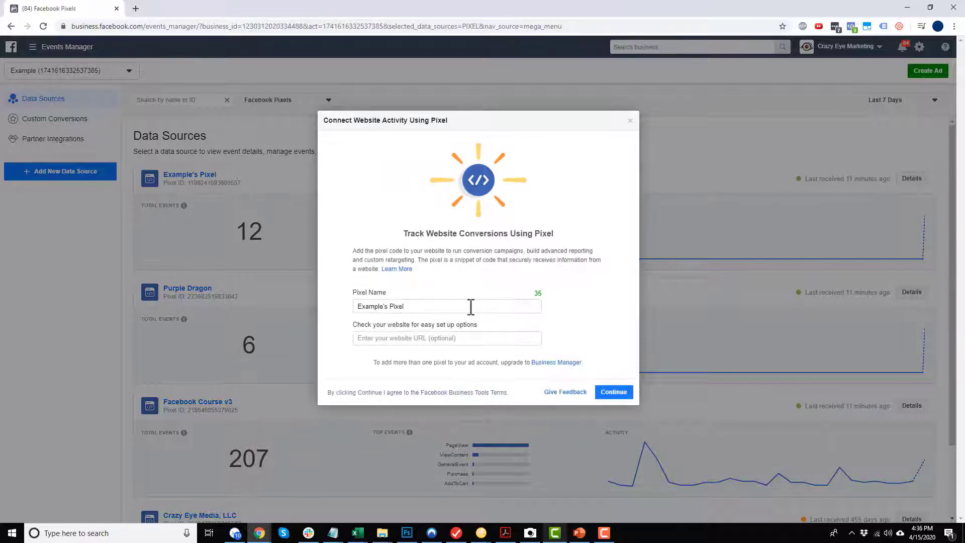
triple_click(468, 306)
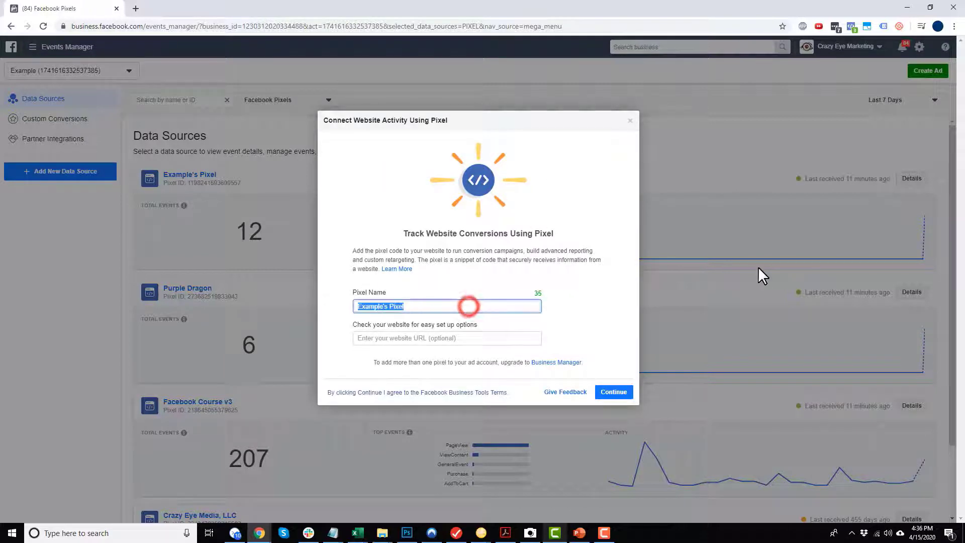
type("Face")
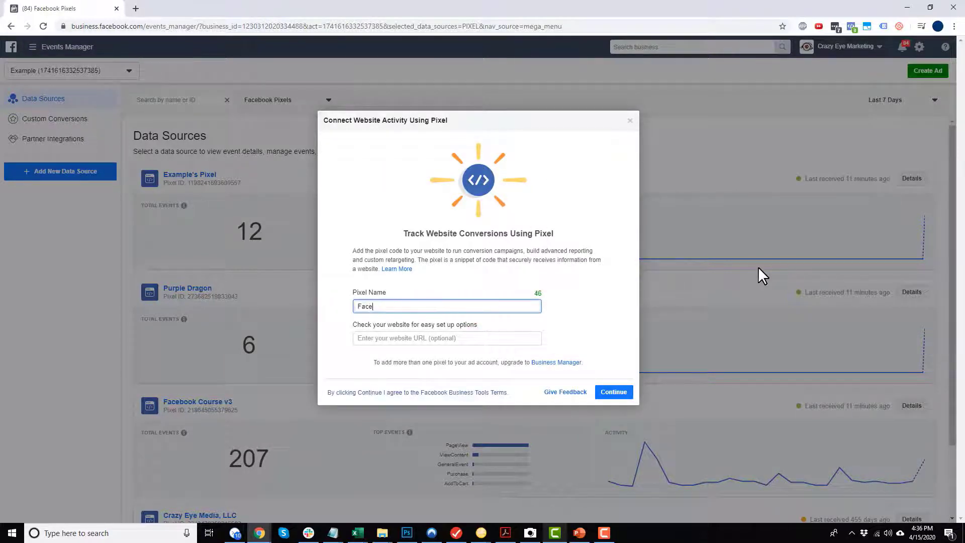
type("book Course v5")
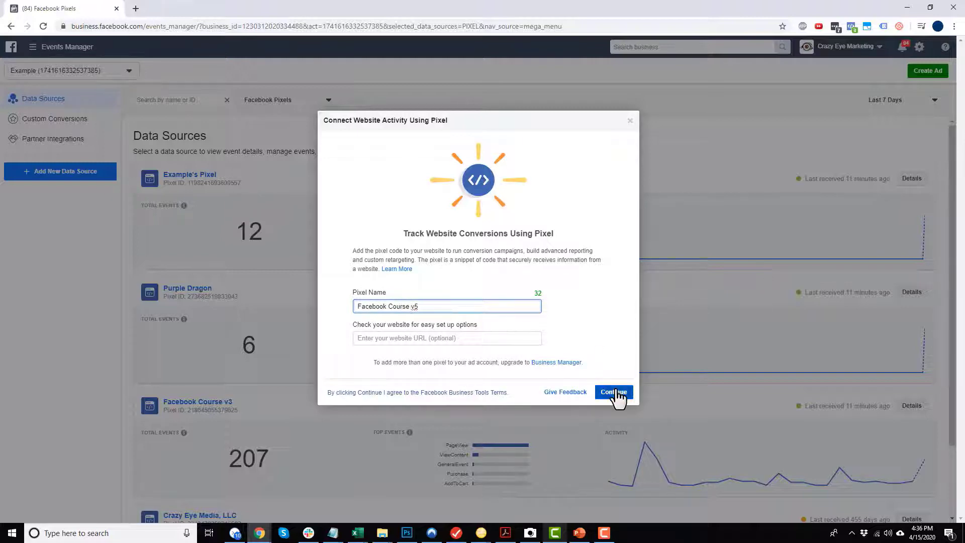
left_click(613, 392)
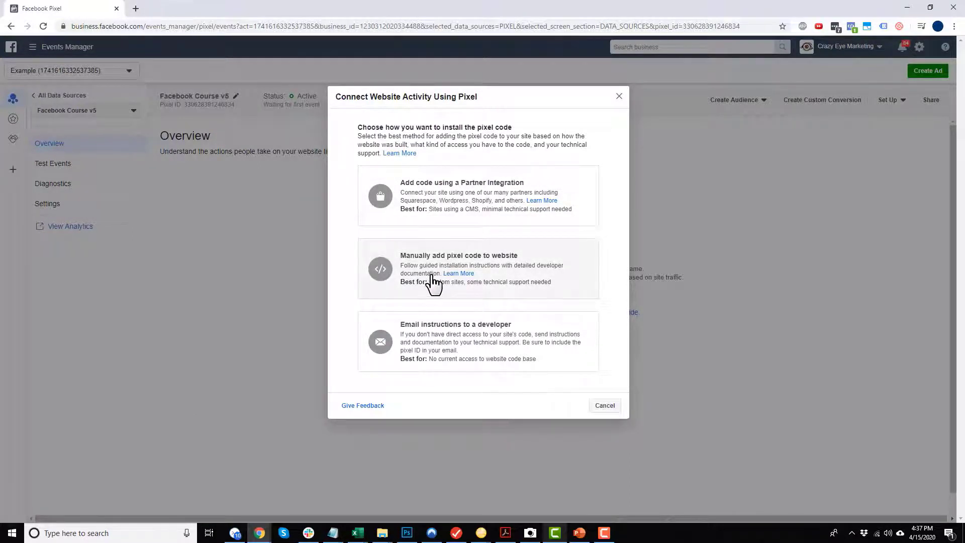
Choose to add the pixel code to the website manually and review the base code installation instructions
left_click(517, 275)
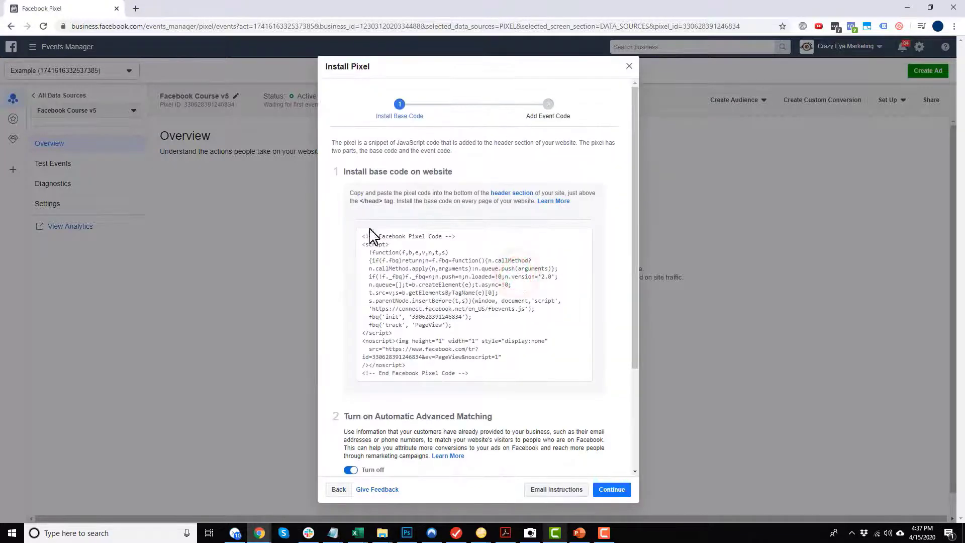
scroll(457, 312, "down", 1)
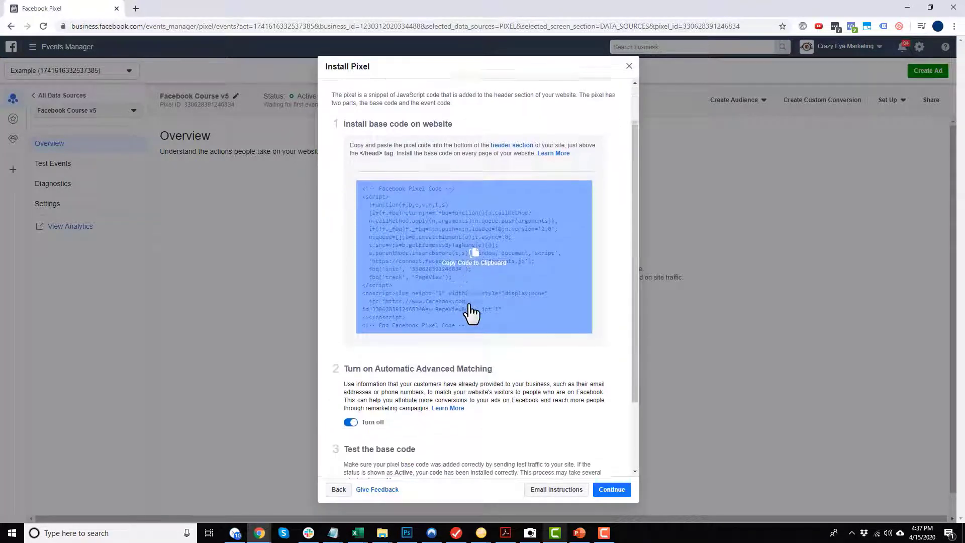
left_click_drag(481, 142, 549, 142)
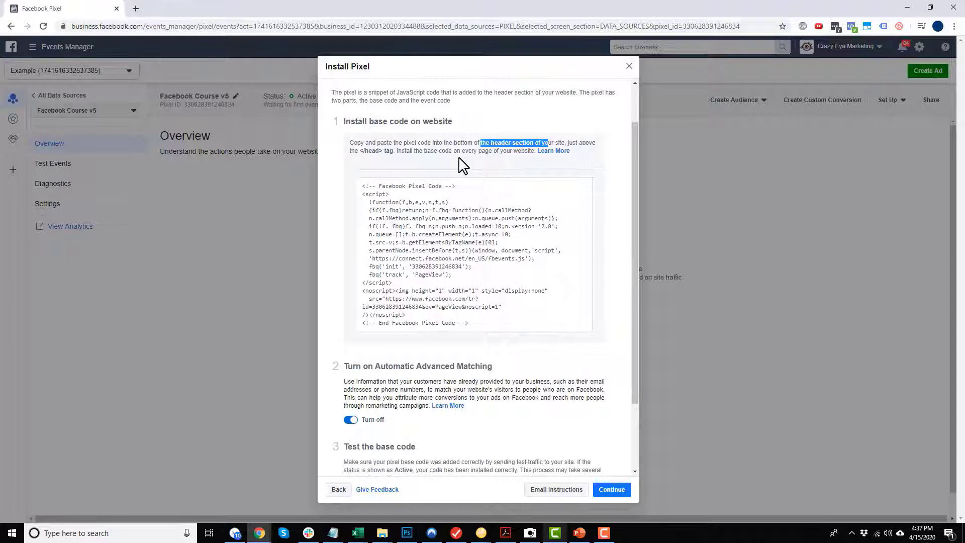
mouse_move(458, 274)
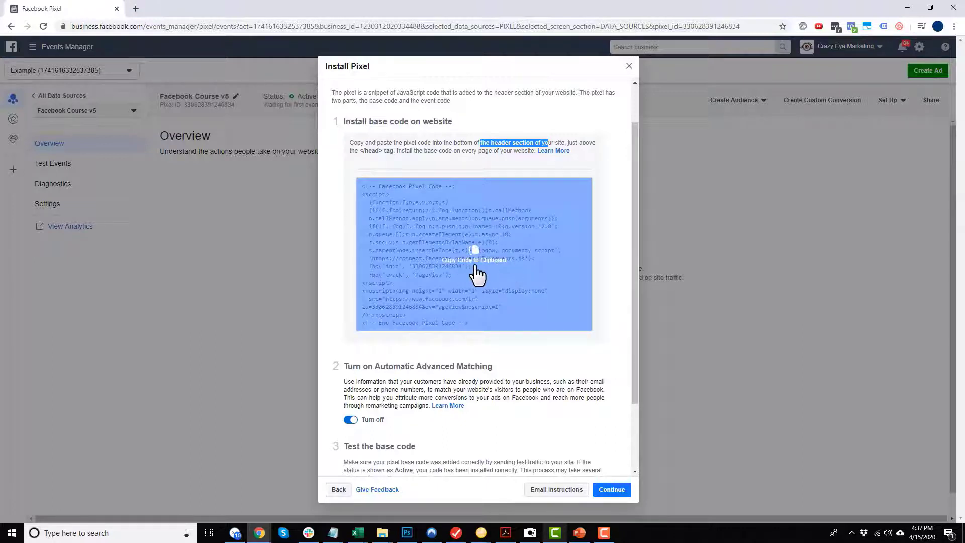
scroll(480, 266, "down", 2)
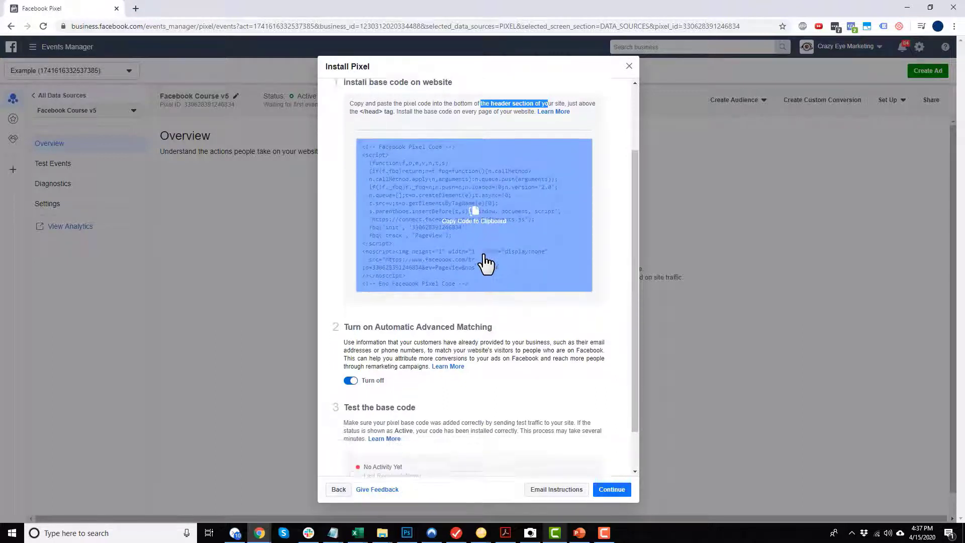
scroll(482, 248, "down", 1)
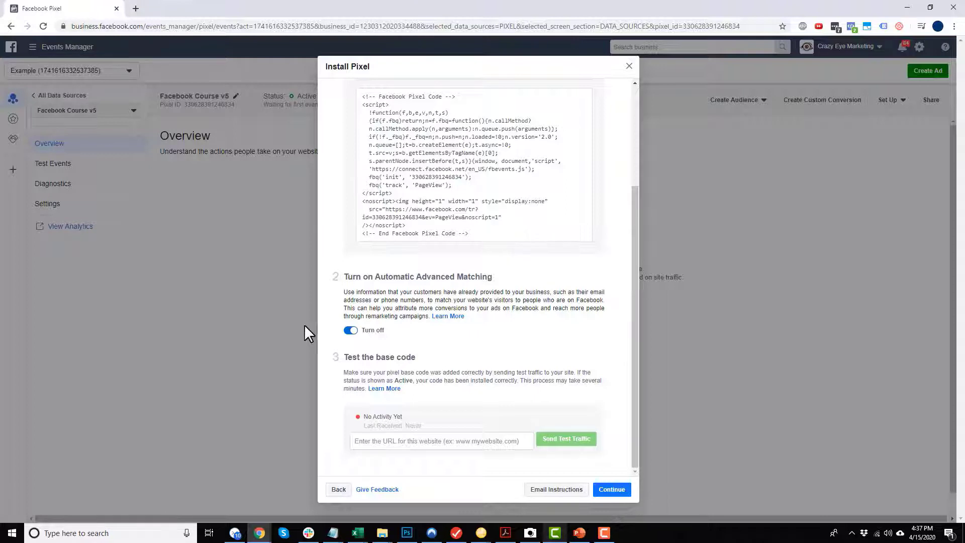
Switch Automatic Advanced Matching off and on again to bring up the customer information options
left_click(352, 331)
left_click(352, 331)
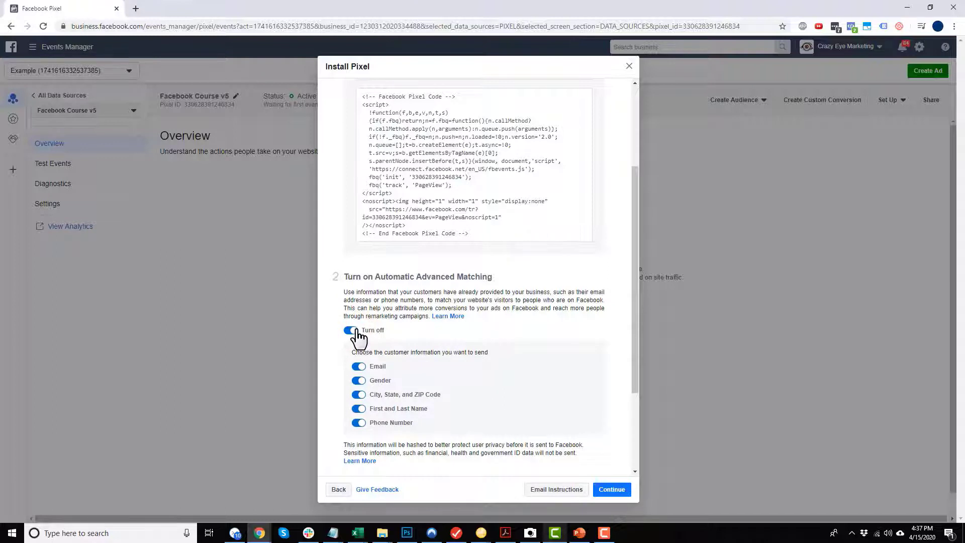
scroll(355, 334, "down", 2)
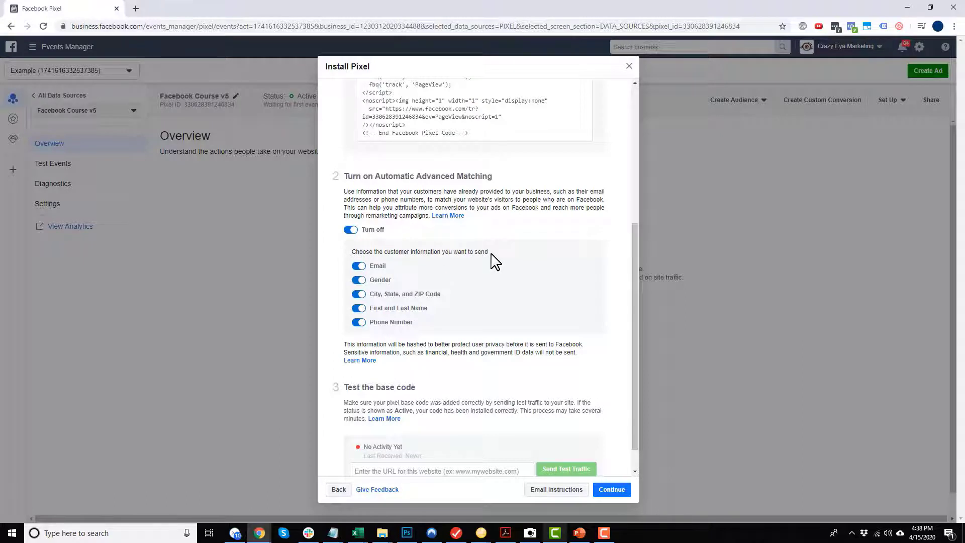
scroll(469, 299, "down", 1)
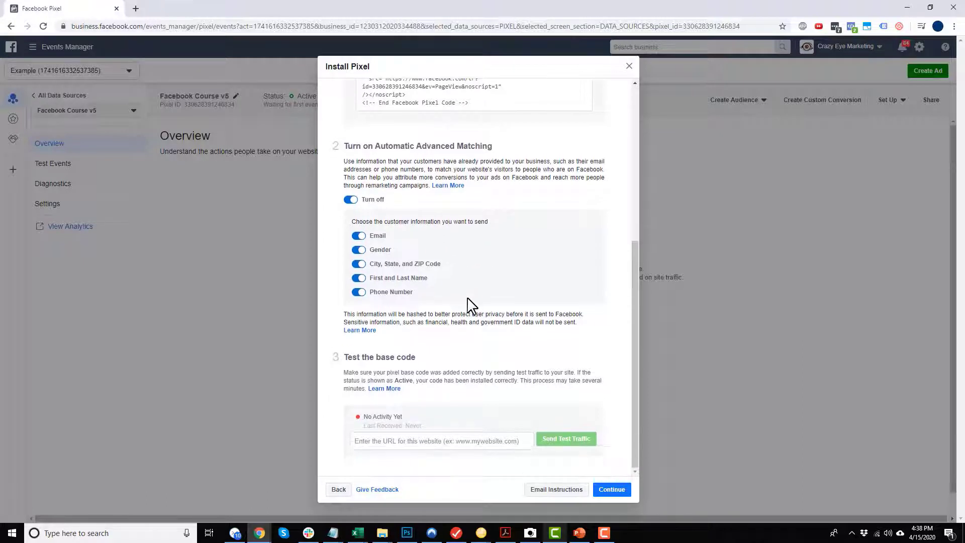
Toggle the Gender, Phone Number, and City, State, and ZIP Code customer information options and continue to the event setup
left_click(357, 249)
left_click(359, 294)
left_click(359, 250)
left_click(359, 264)
left_click(618, 491)
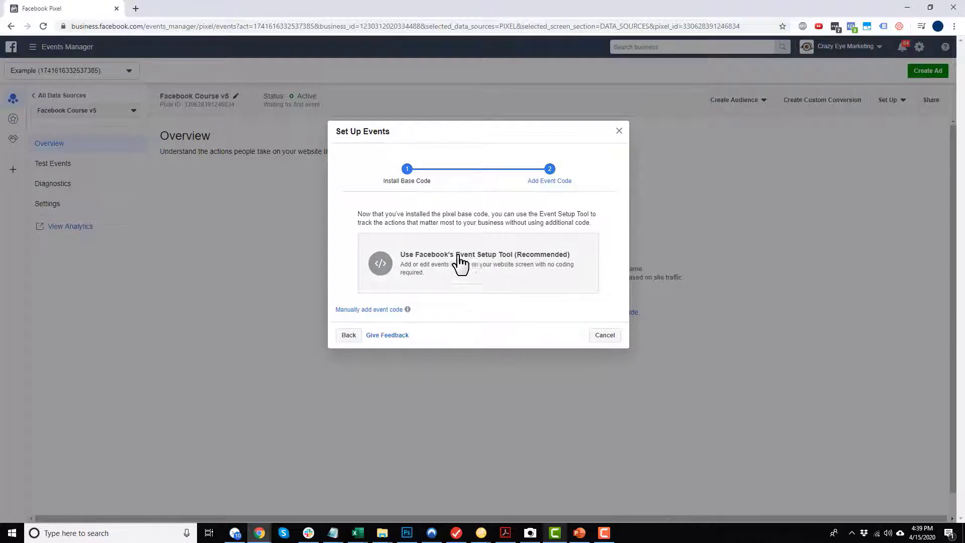
Choose to add event code manually and examine the Ecommerce and Retail event list
left_click(374, 310)
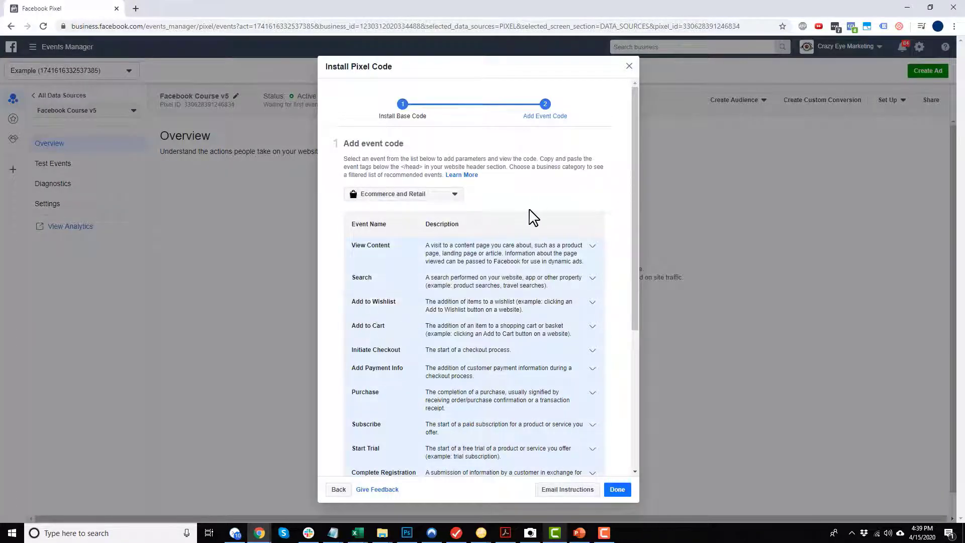
scroll(535, 221, "down", 1)
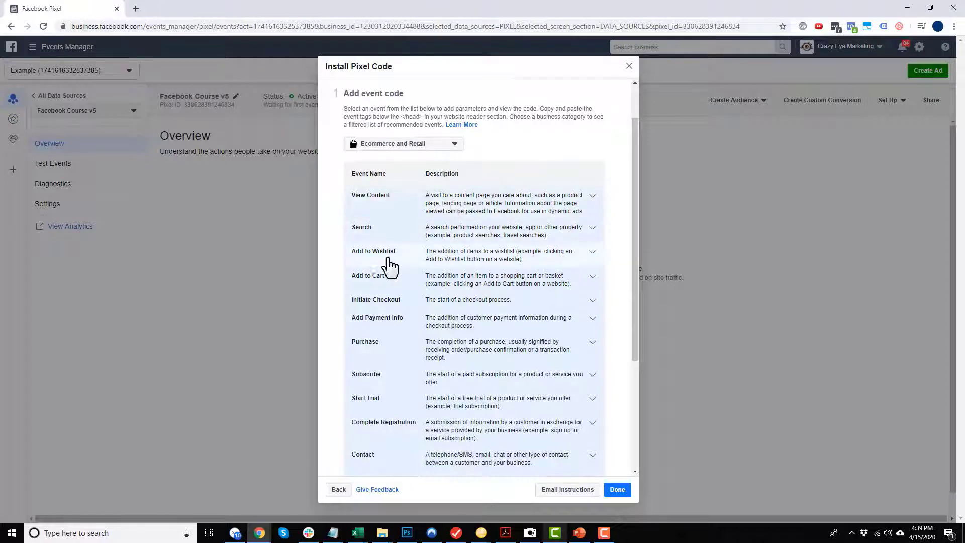
scroll(412, 289, "down", 1)
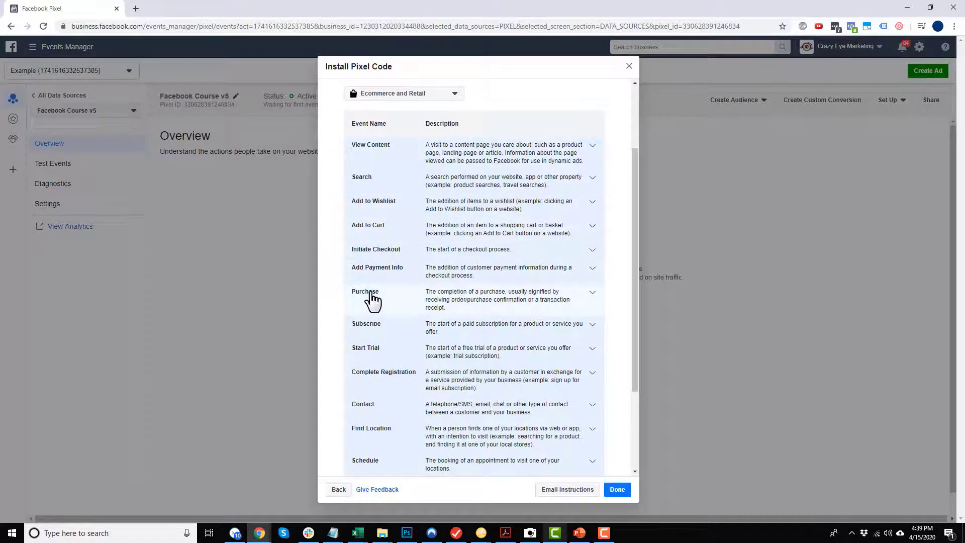
scroll(432, 324, "down", 2)
scroll(452, 322, "up", 2)
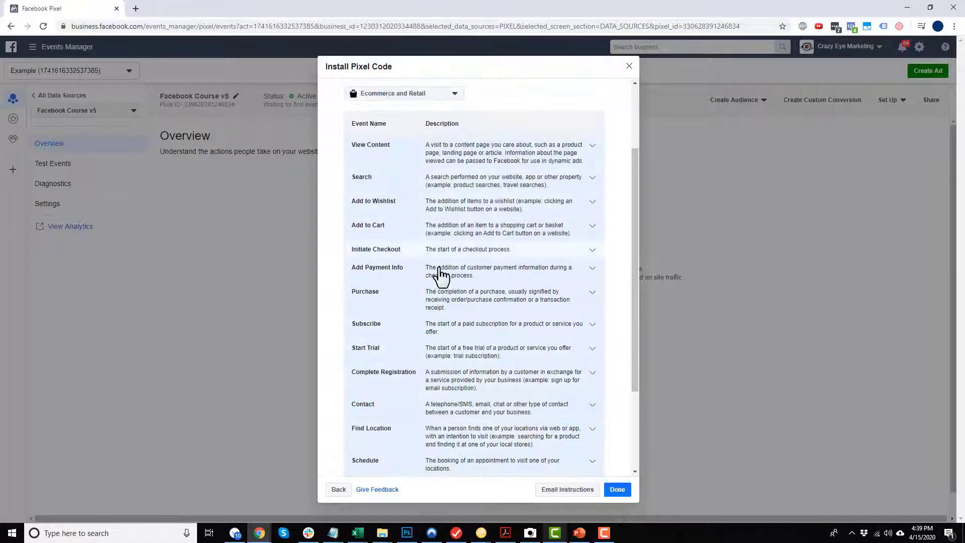
Expand the Add to Cart event, review its parameters and code snippet, and finish the pixel setup
left_click(584, 226)
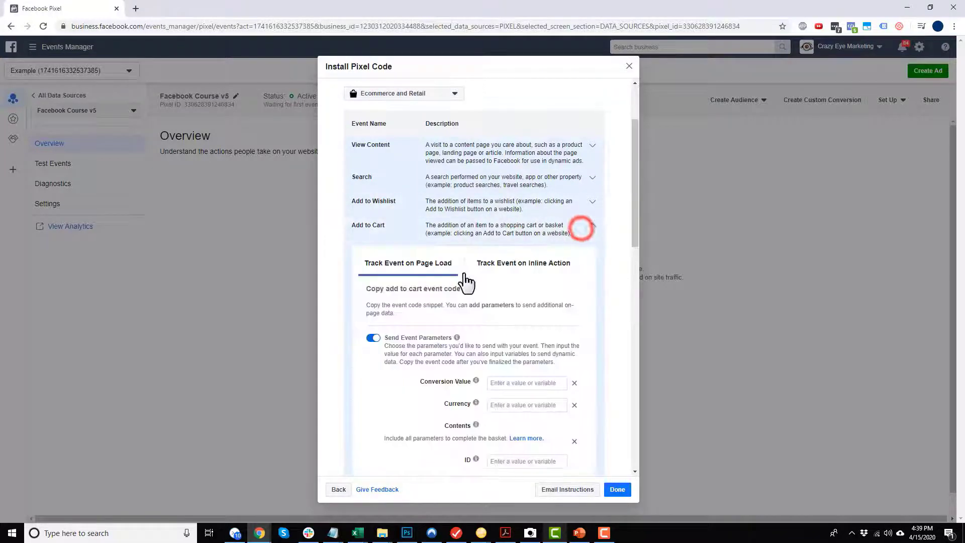
scroll(470, 280, "down", 2)
mouse_move(476, 229)
scroll(463, 258, "down", 4)
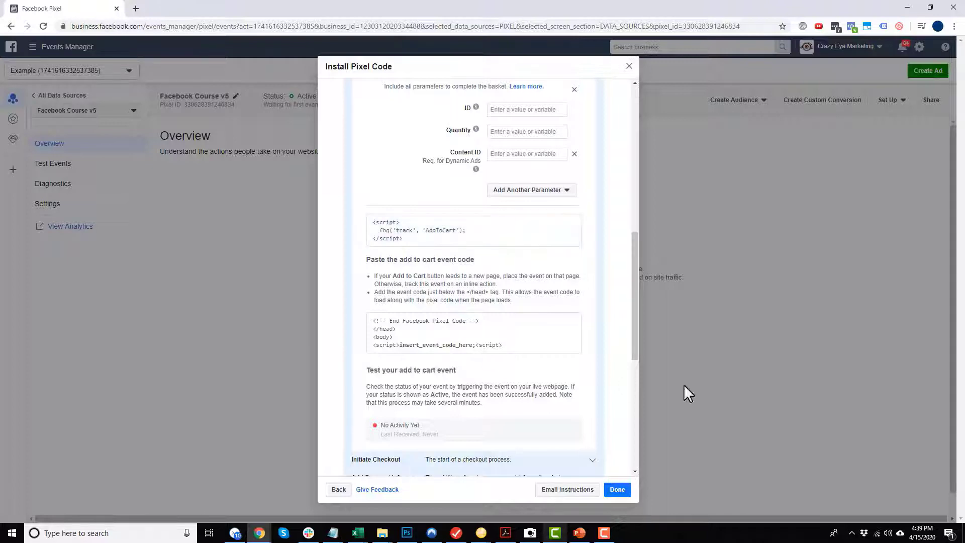
scroll(614, 332, "down", 5)
left_click(617, 489)
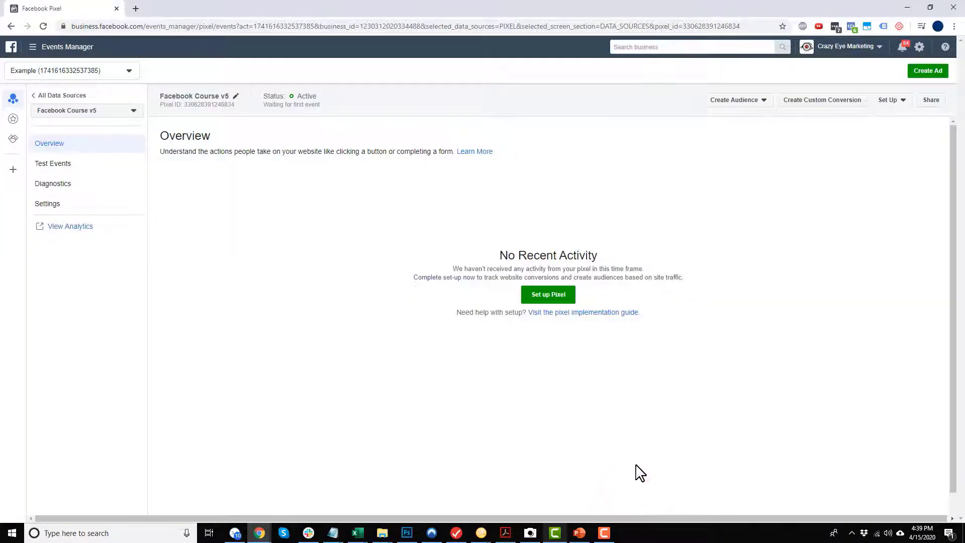
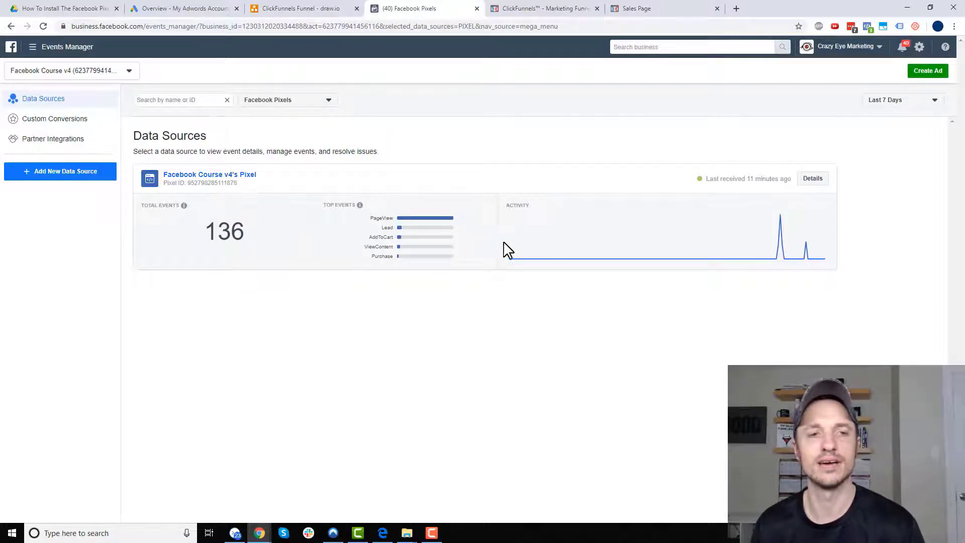
Open the manual installation instructions for Facebook Course v4's Pixel and copy its base code to the clipboard
left_click(226, 176)
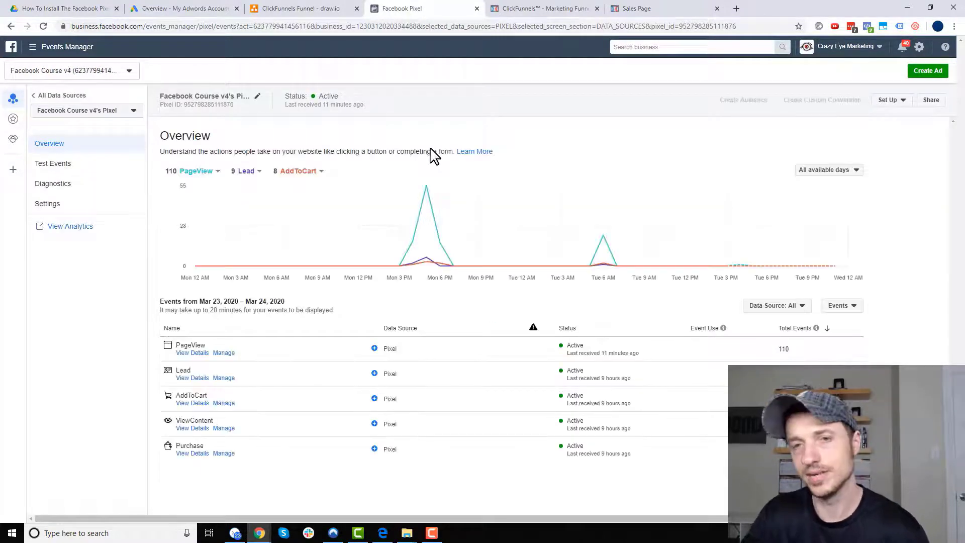
left_click(891, 102)
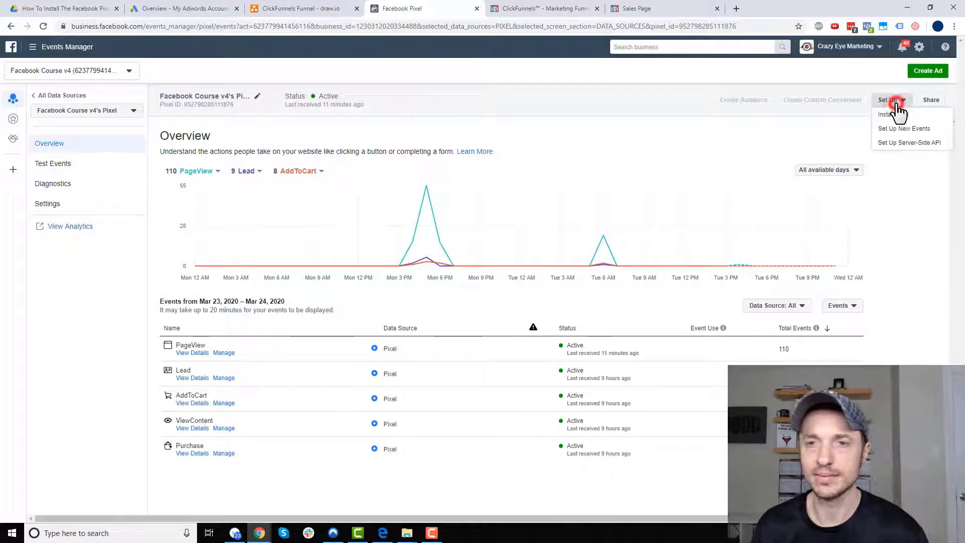
left_click(897, 115)
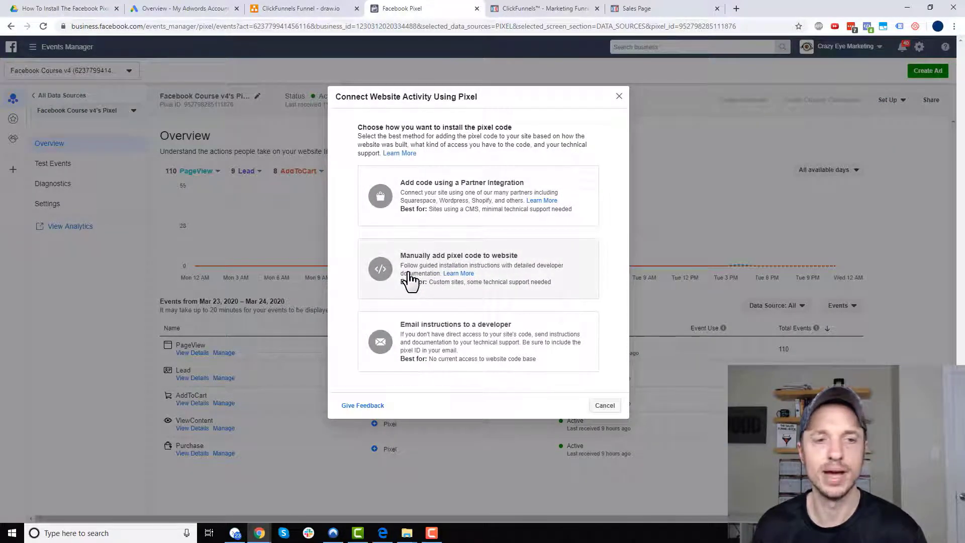
left_click(415, 276)
scroll(458, 226, "down", 3)
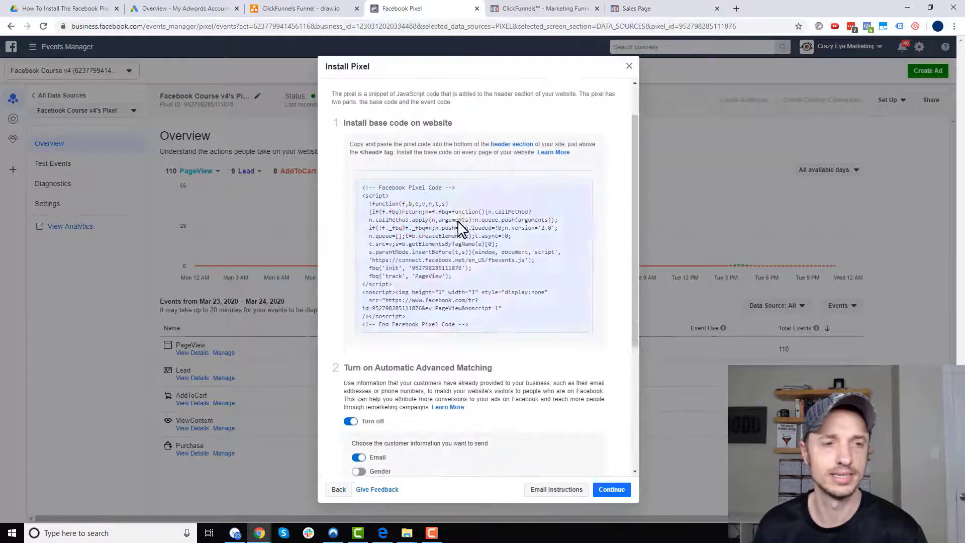
left_click(475, 211)
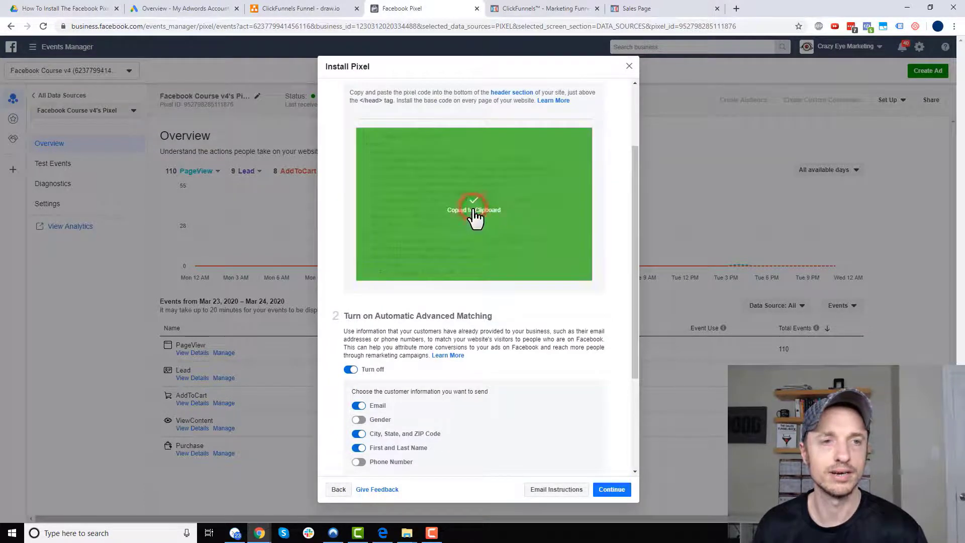
left_click_drag(365, 93, 551, 94)
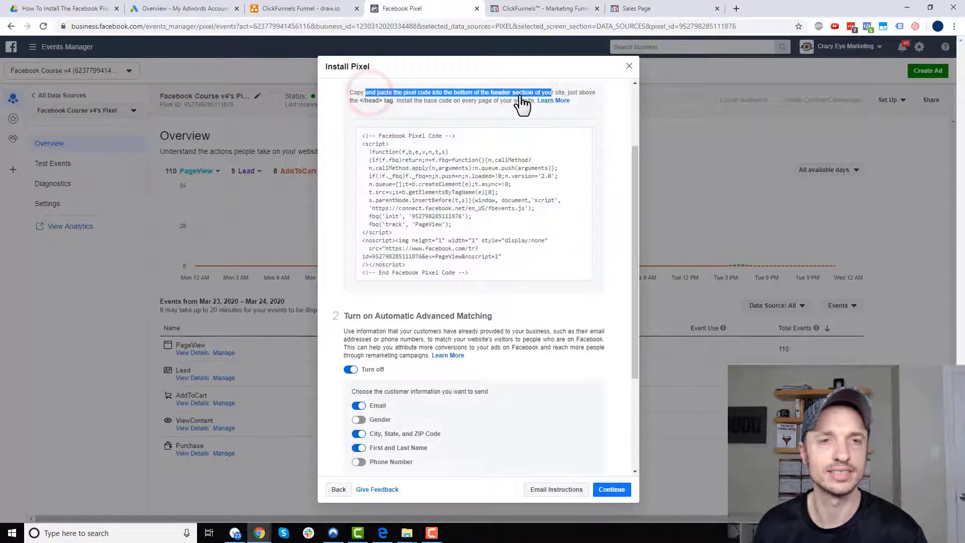
Switch to ClickFunnels and paste the copied pixel base code into the Shoe Funnel's funnel-wide head tracking code
left_click(543, 10)
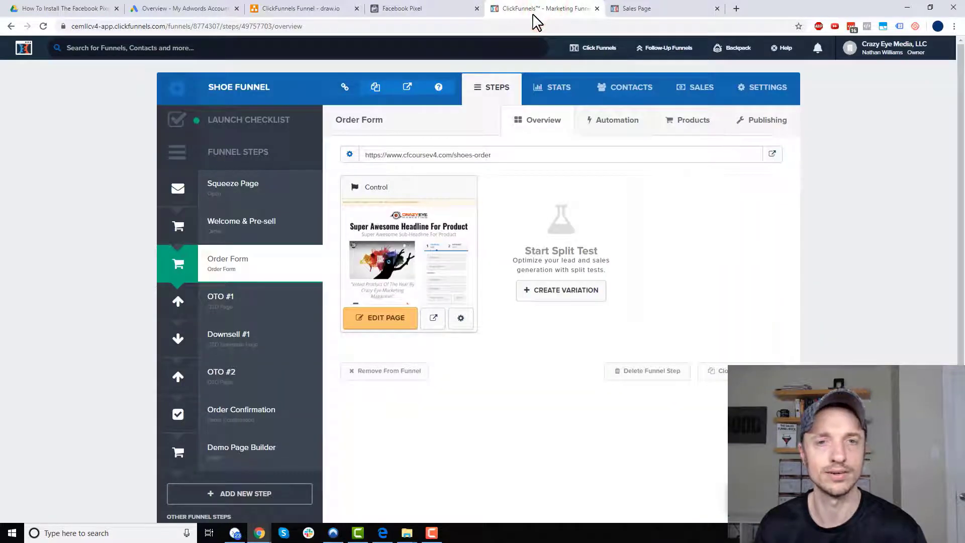
left_click(759, 92)
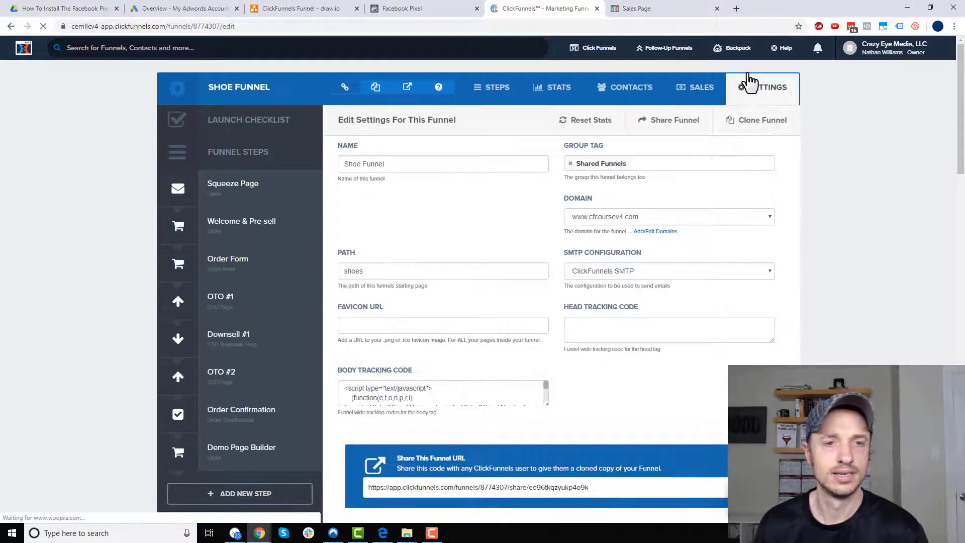
scroll(784, 136, "down", 3)
left_click(637, 169)
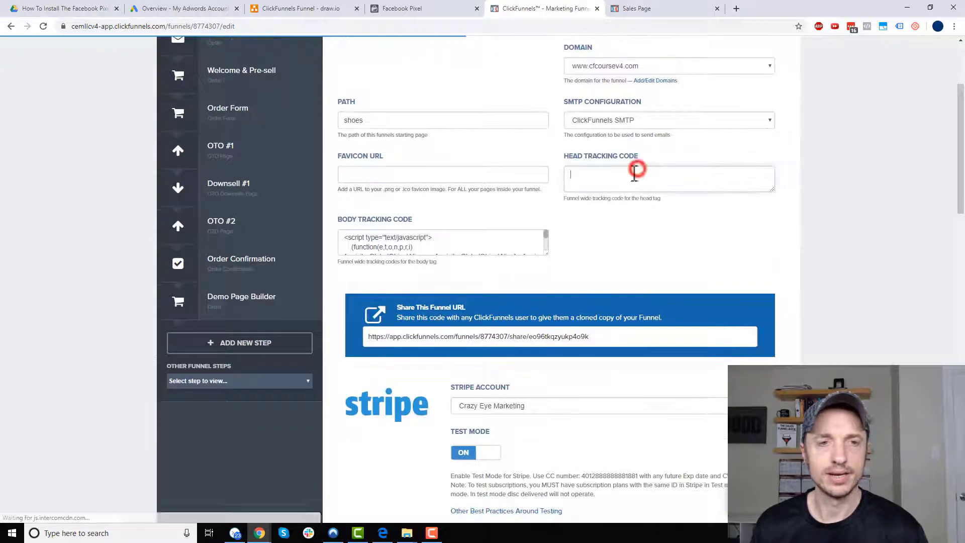
key("ctrl+v")
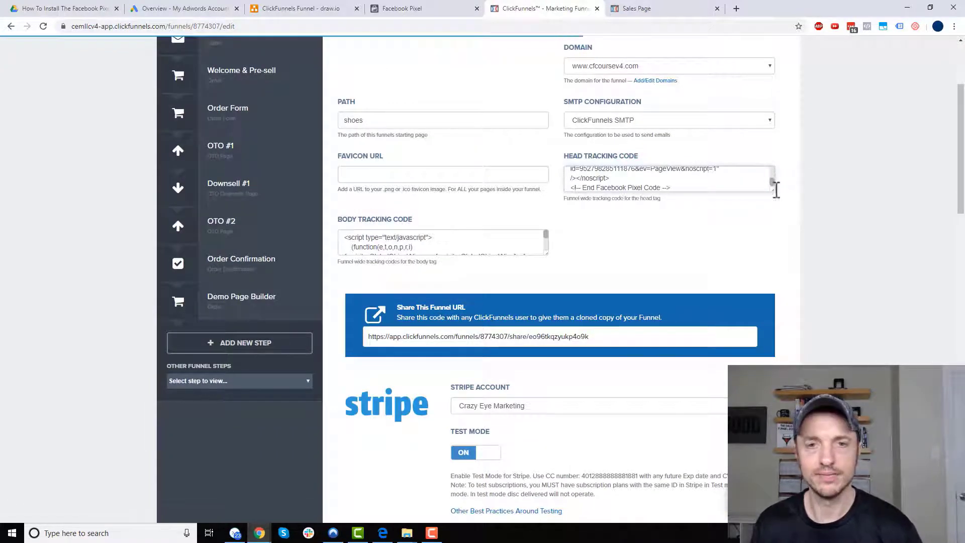
Enlarge the head tracking code box, check the full pasted pixel code, and save the funnel settings
left_click_drag(772, 187, 781, 399)
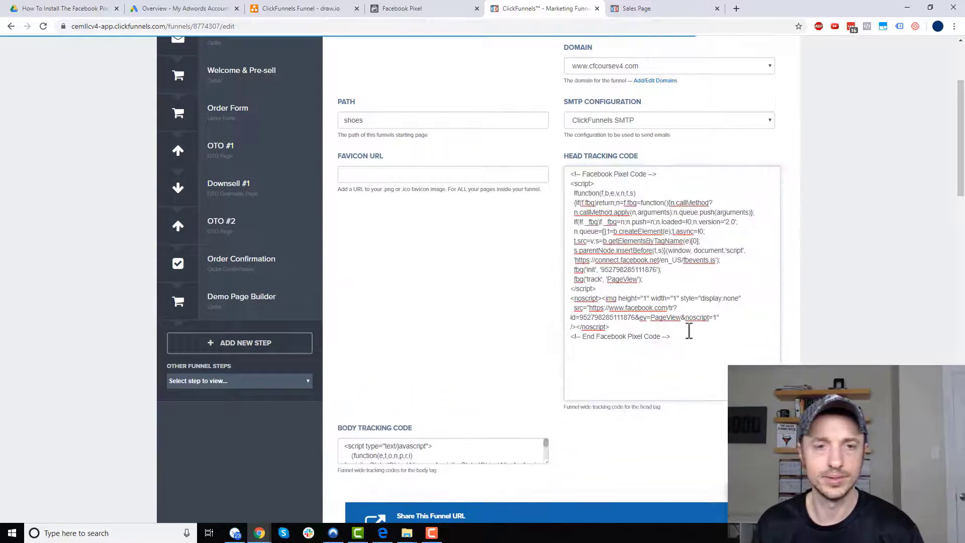
left_click_drag(687, 336, 571, 171)
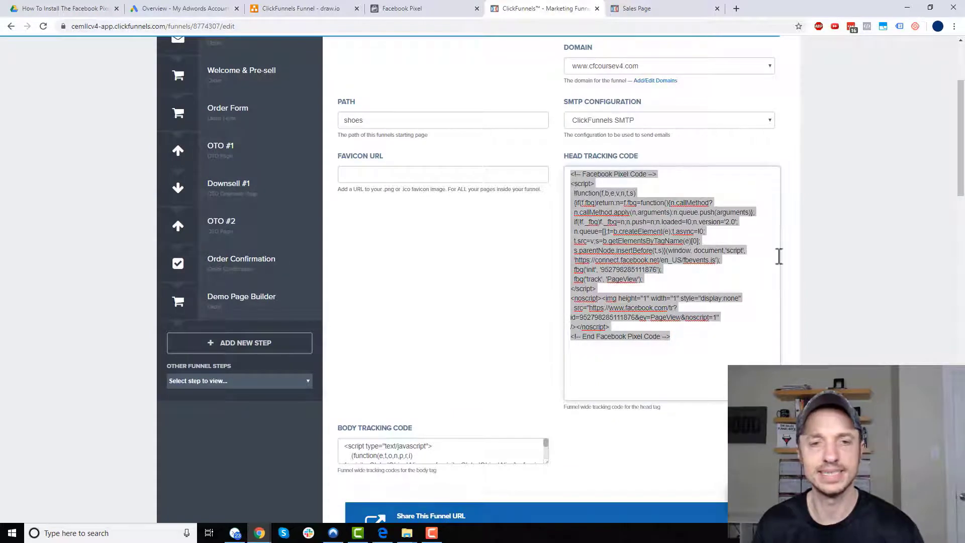
left_click(858, 274)
scroll(679, 257, "down", 4)
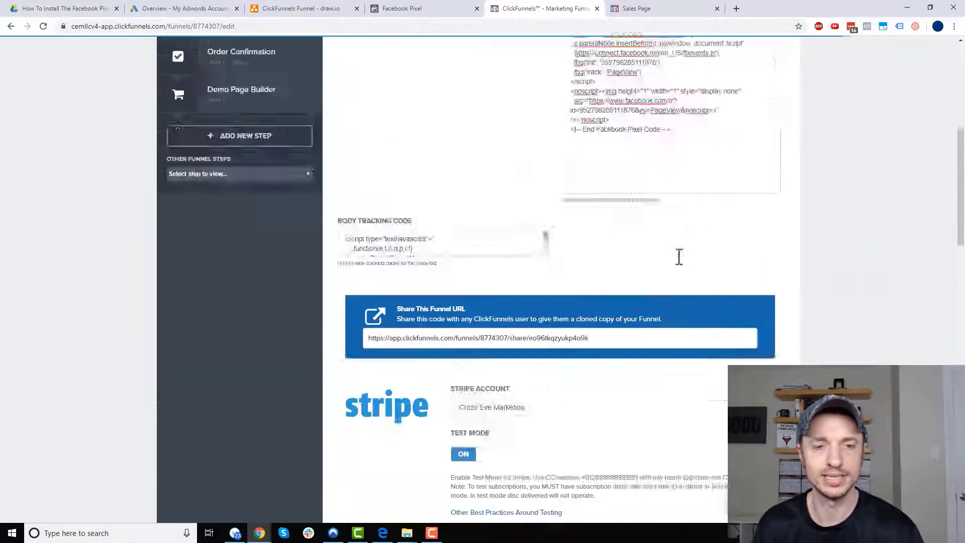
scroll(679, 256, "down", 15)
left_click(716, 438)
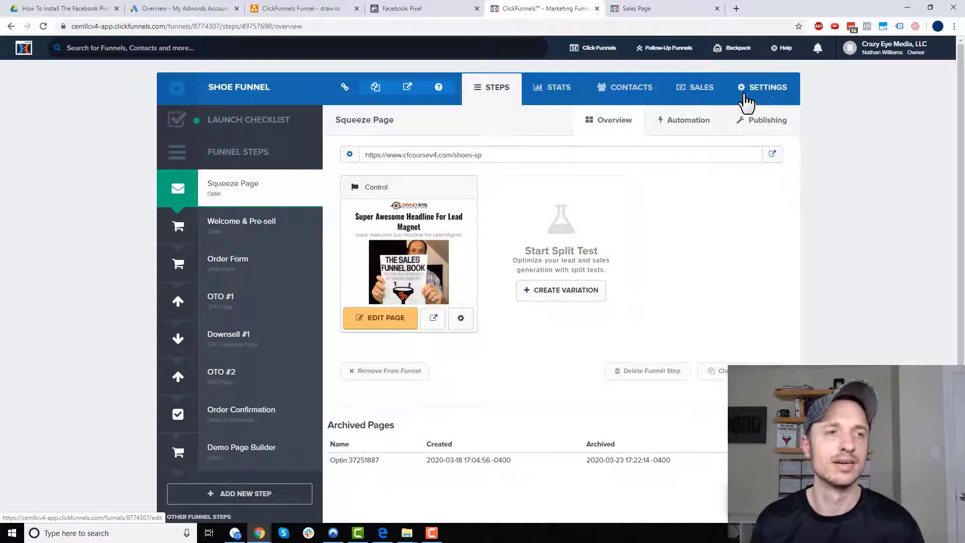
Return to Events Manager, review the advanced matching and base code test, and continue to adding event code manually
mouse_move(673, 58)
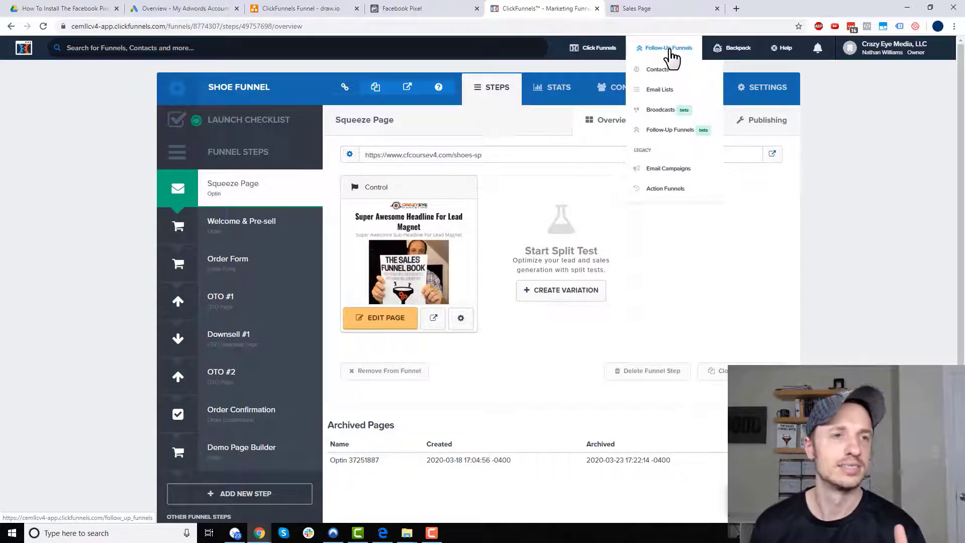
left_click(403, 12)
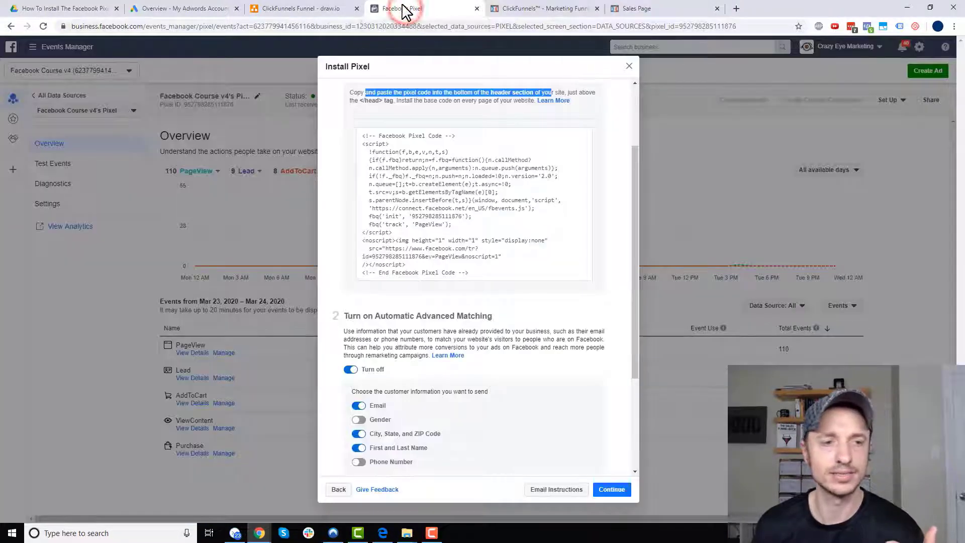
scroll(486, 243, "down", 2)
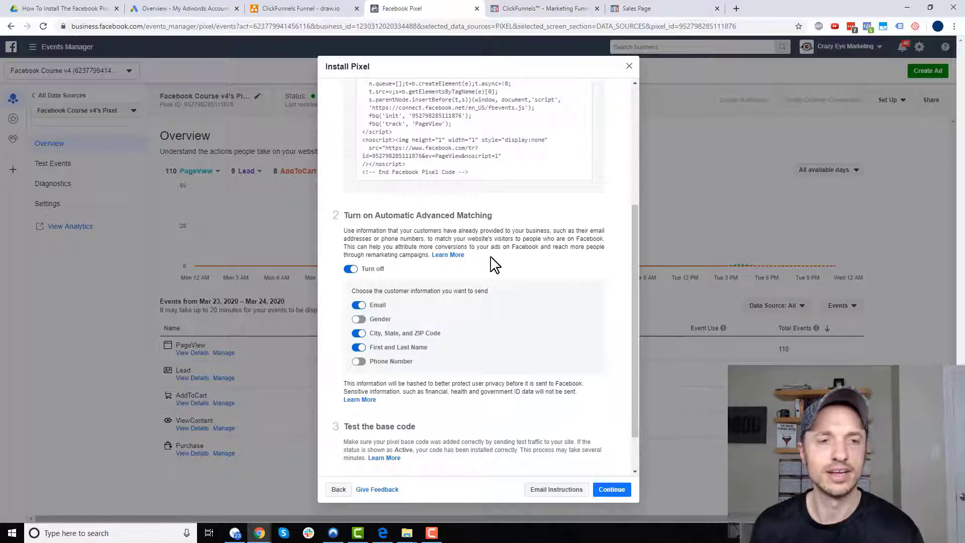
scroll(488, 239, "down", 1)
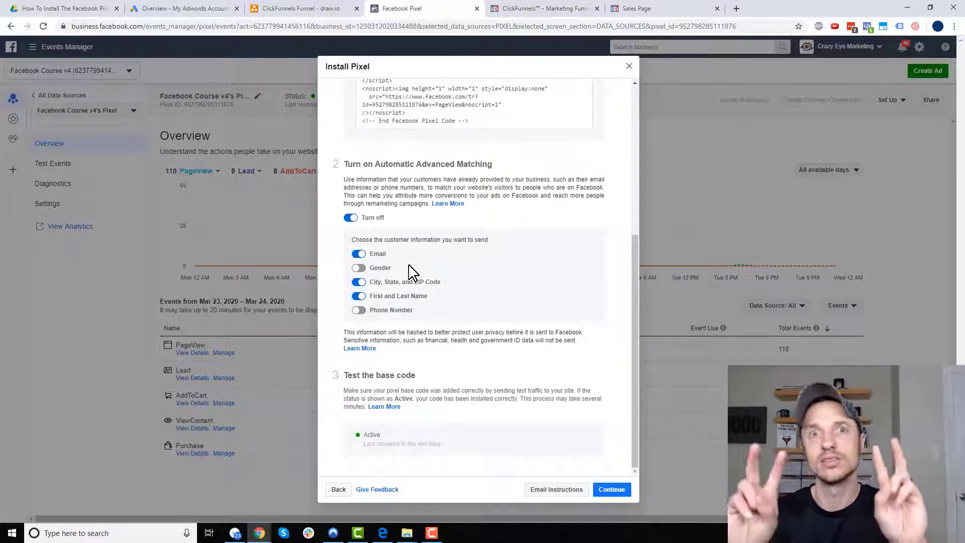
left_click(613, 494)
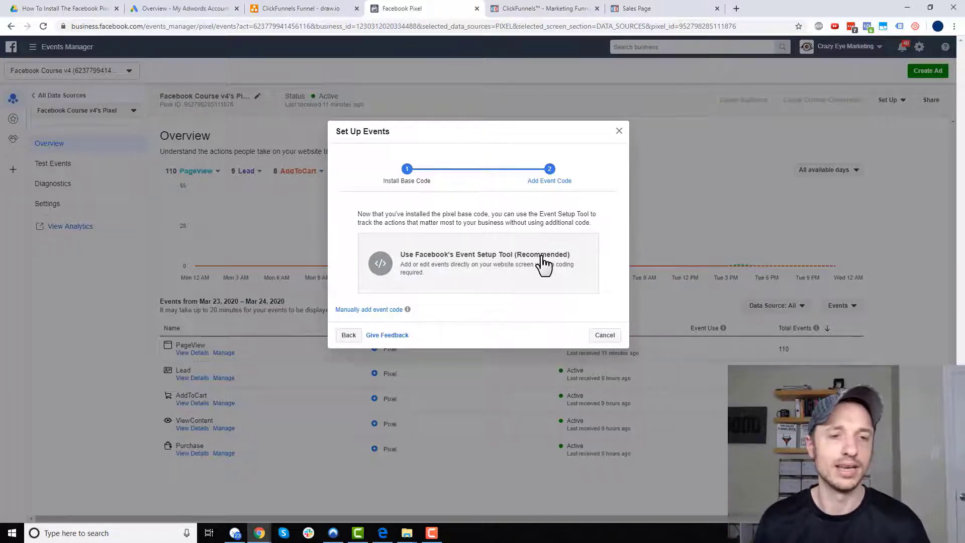
left_click(388, 309)
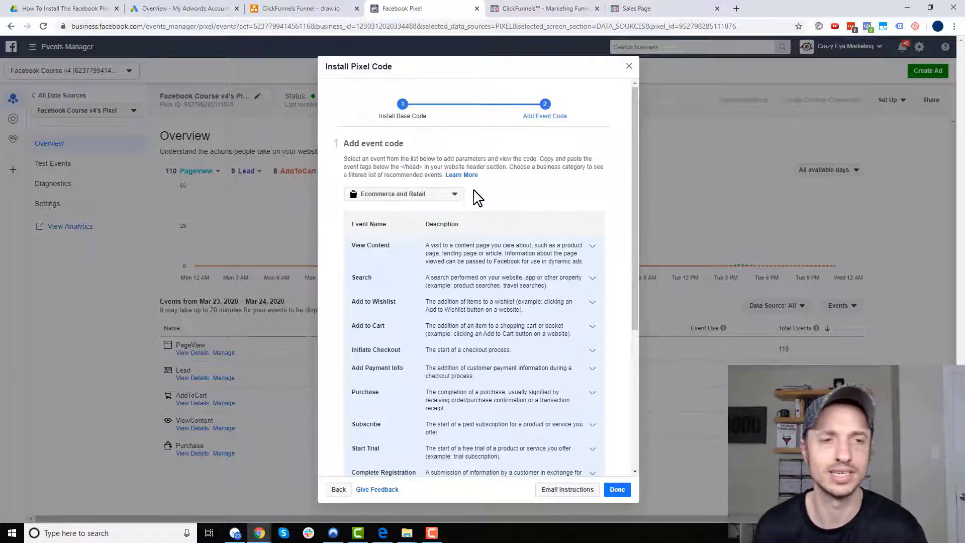
Examine the Ecommerce and Retail event list and compare it with the events planned in the draw.io funnel diagram
scroll(484, 194, "down", 1)
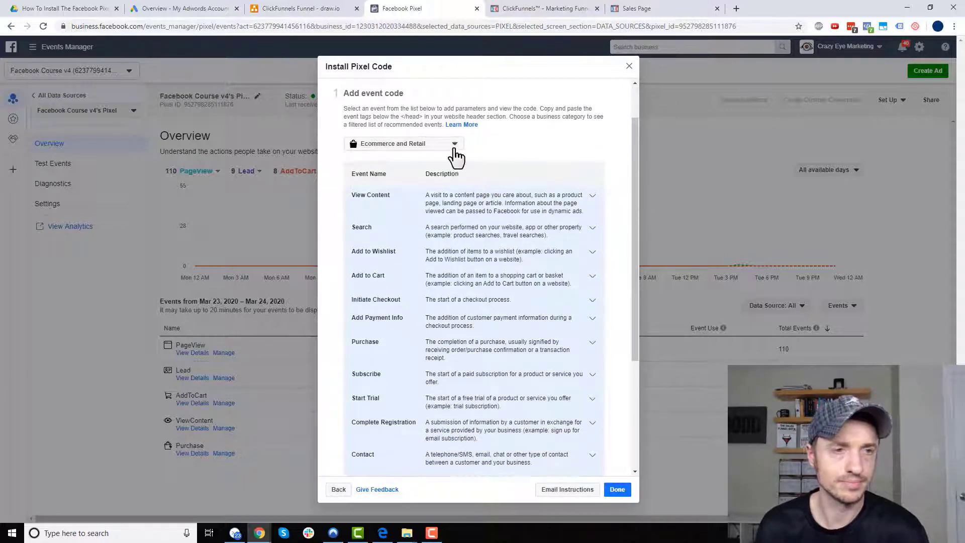
scroll(462, 158, "down", 2)
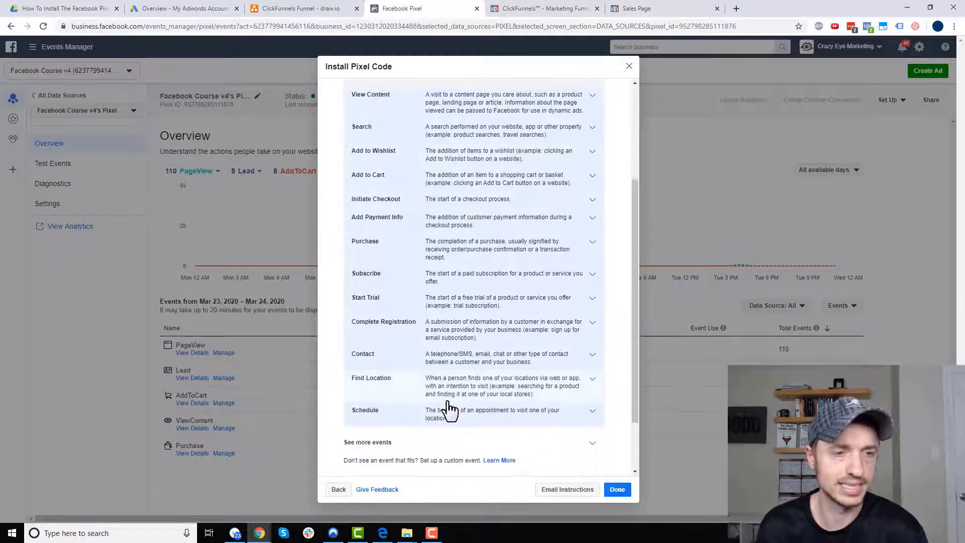
scroll(422, 327, "up", 2)
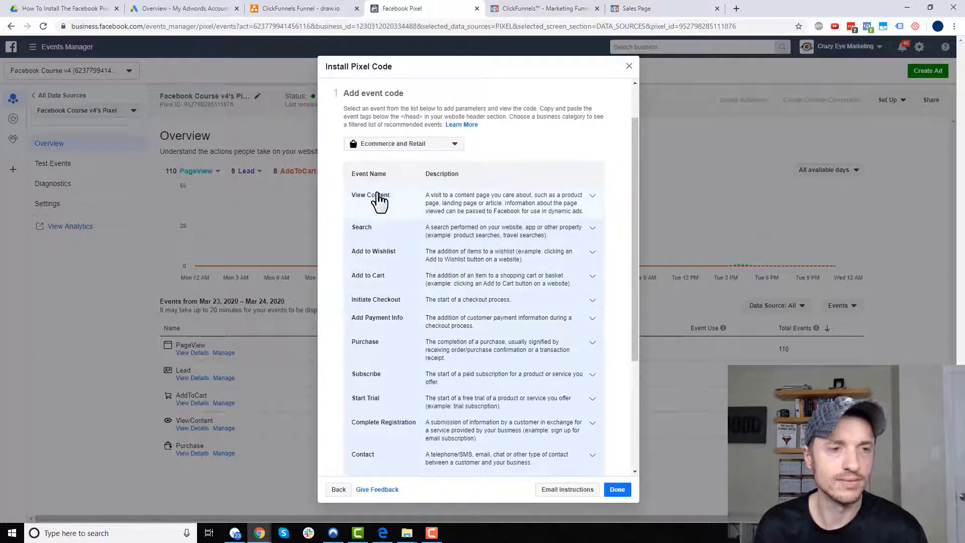
scroll(384, 250, "down", 1)
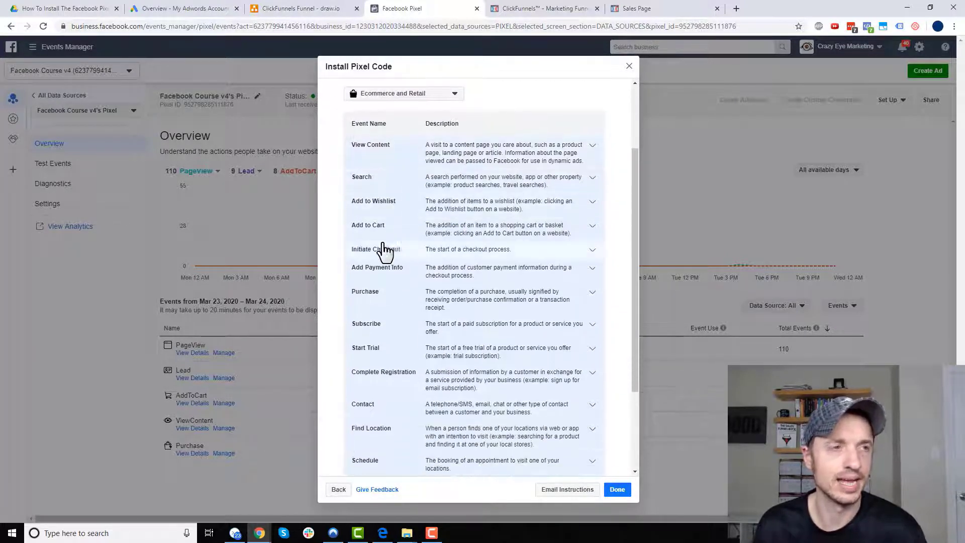
left_click(294, 11)
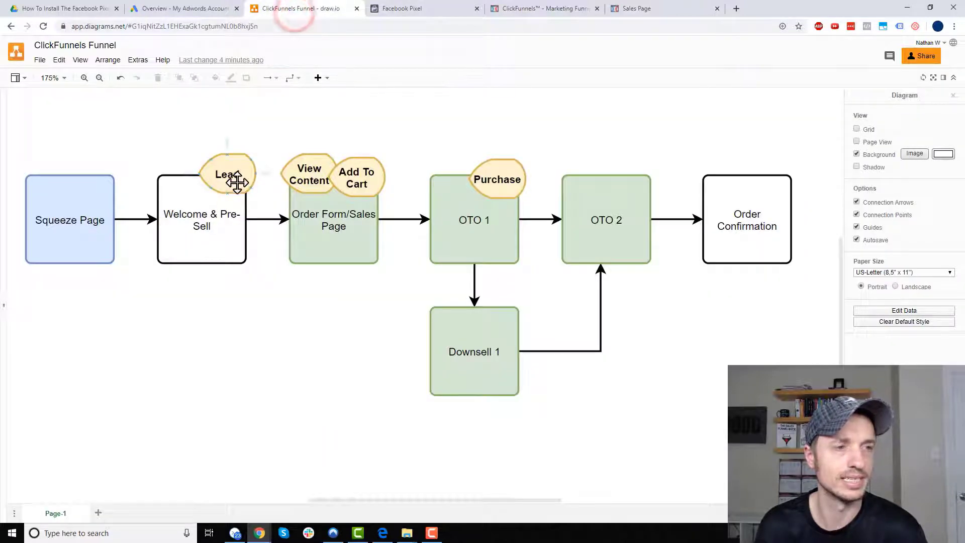
left_click(400, 8)
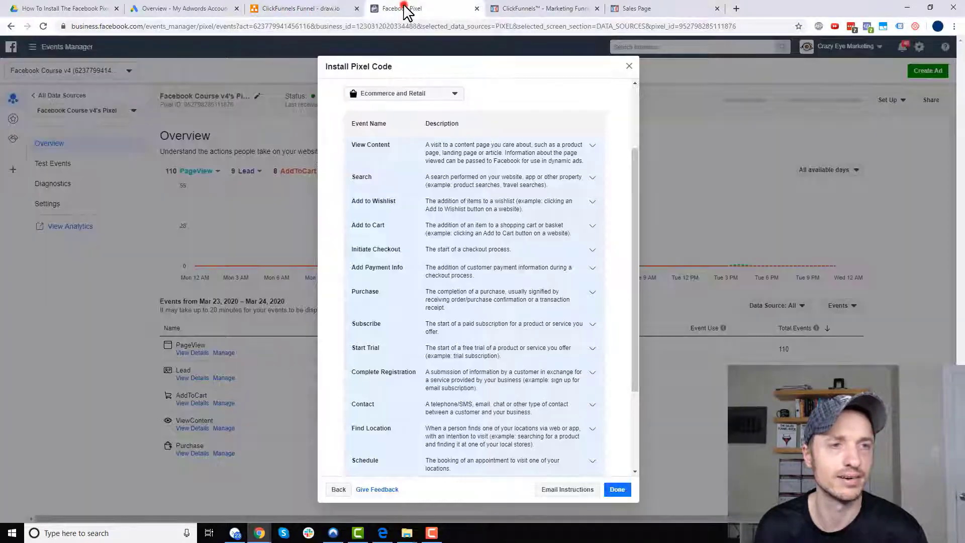
scroll(386, 331, "down", 1)
scroll(412, 201, "up", 1)
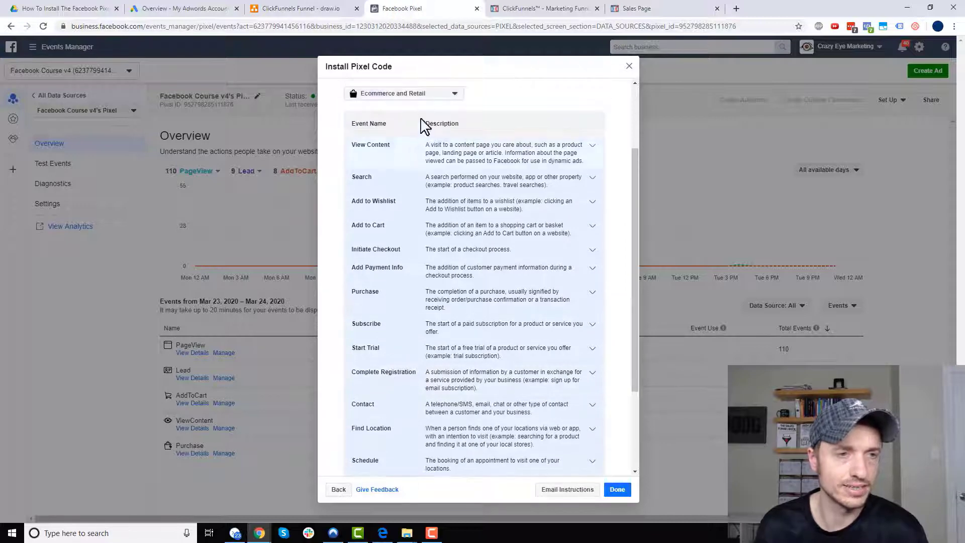
Set the business category to Professional Services, expand the Lead event, and review its page-load tracking parameters
left_click(422, 93)
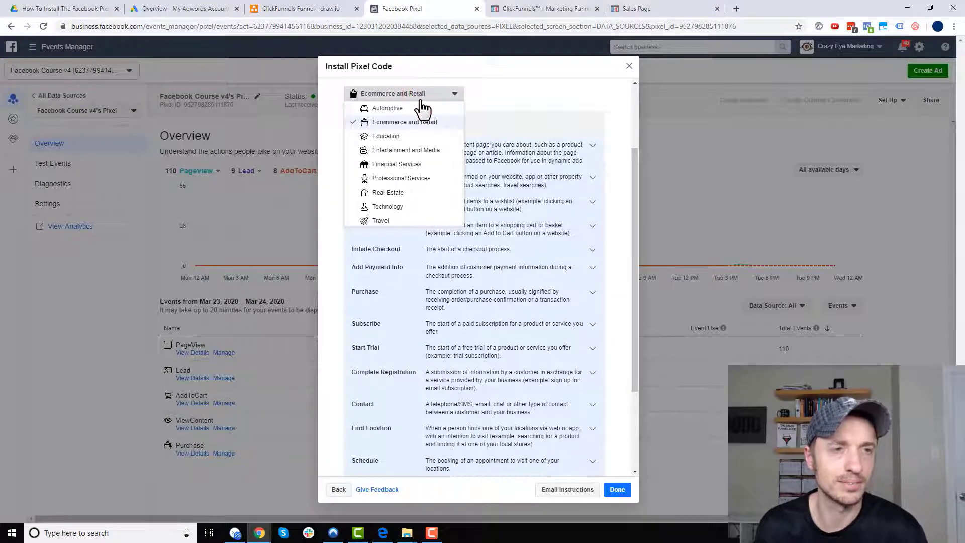
left_click(426, 180)
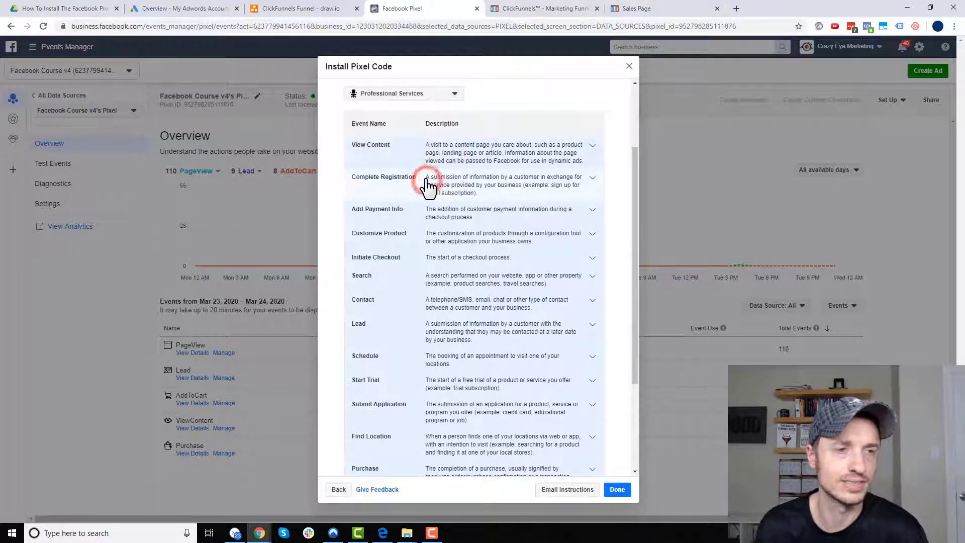
left_click(592, 327)
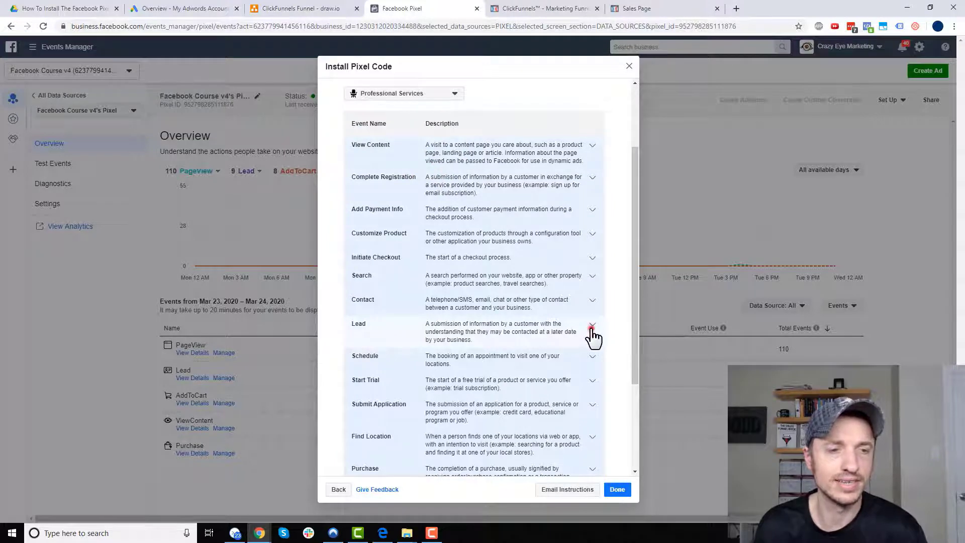
scroll(589, 333, "down", 4)
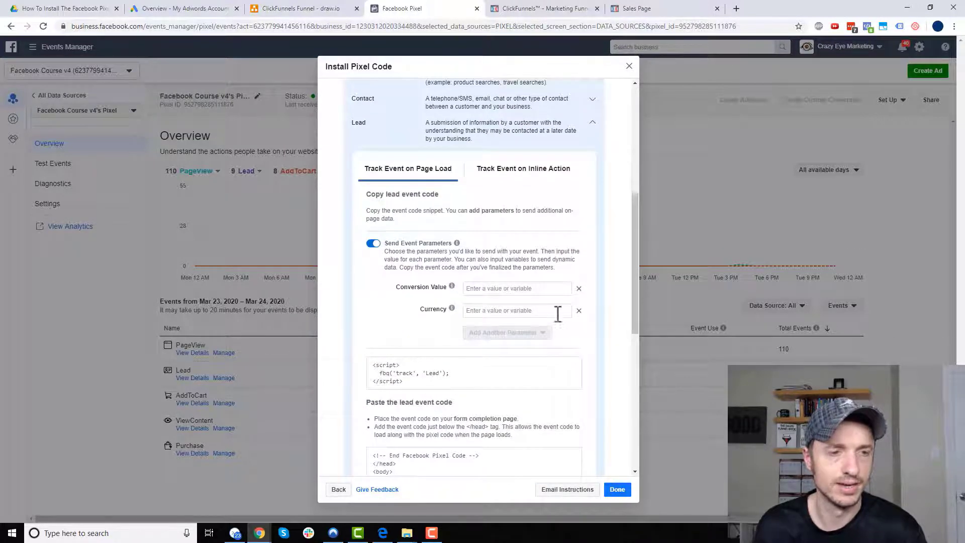
scroll(558, 314, "down", 1)
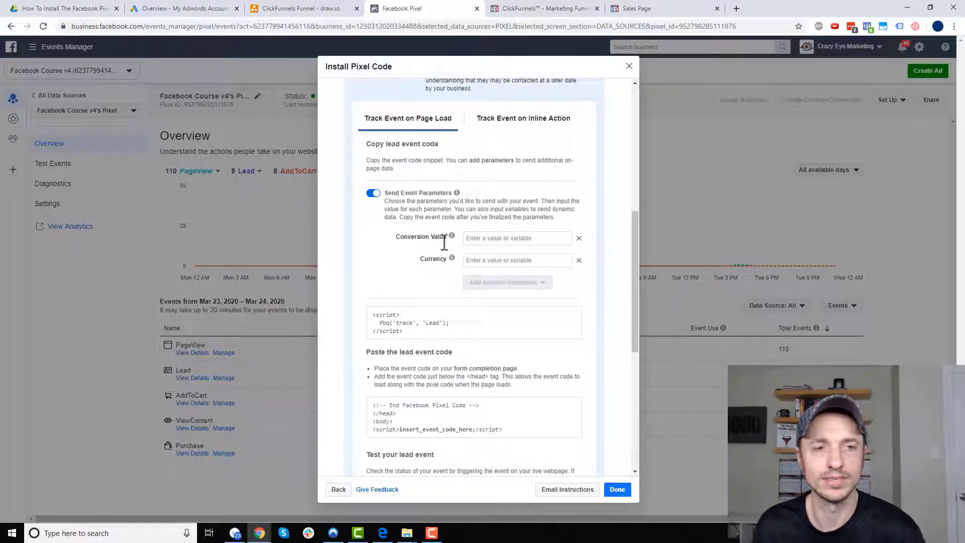
mouse_move(452, 235)
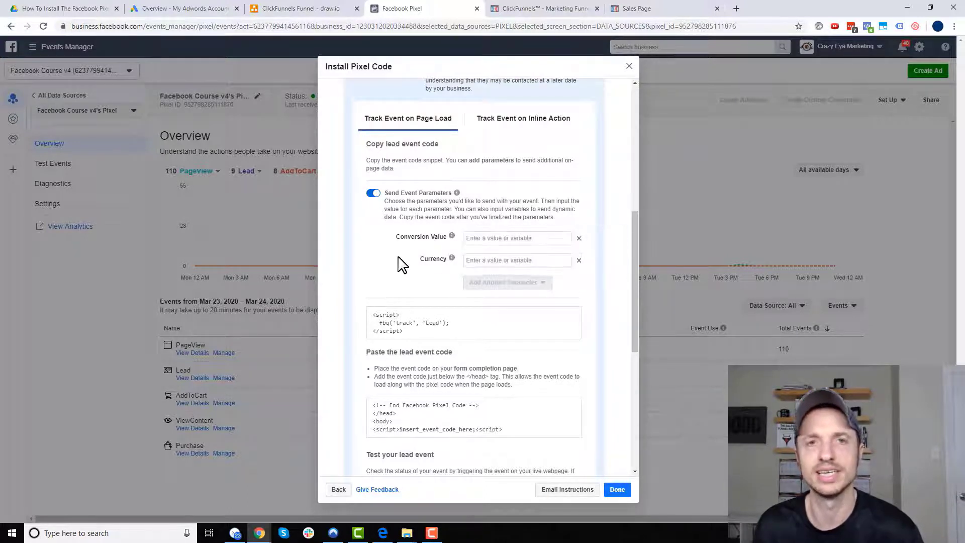
Turn Send Event Parameters off and back on for the Lead event, and copy its code snippet to the clipboard
scroll(400, 270, "down", 1)
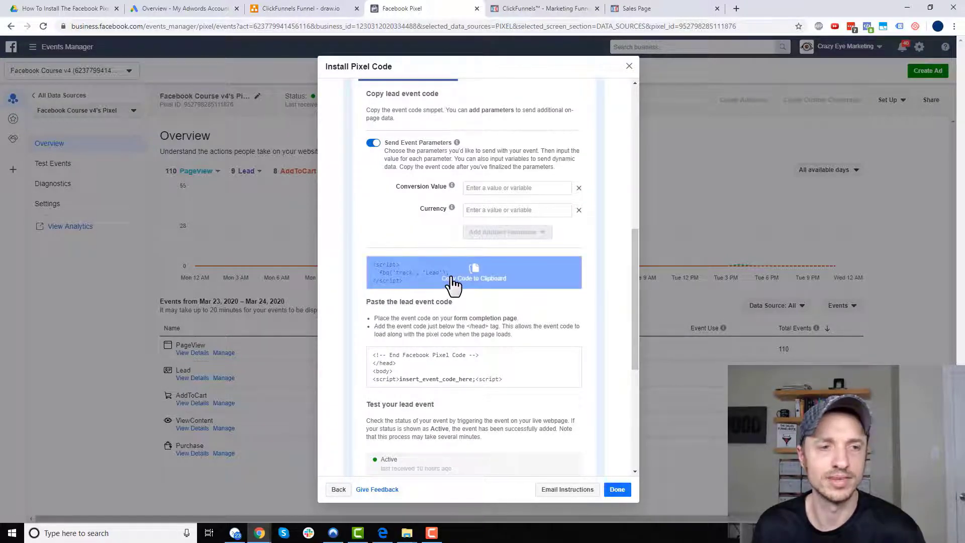
left_click(374, 144)
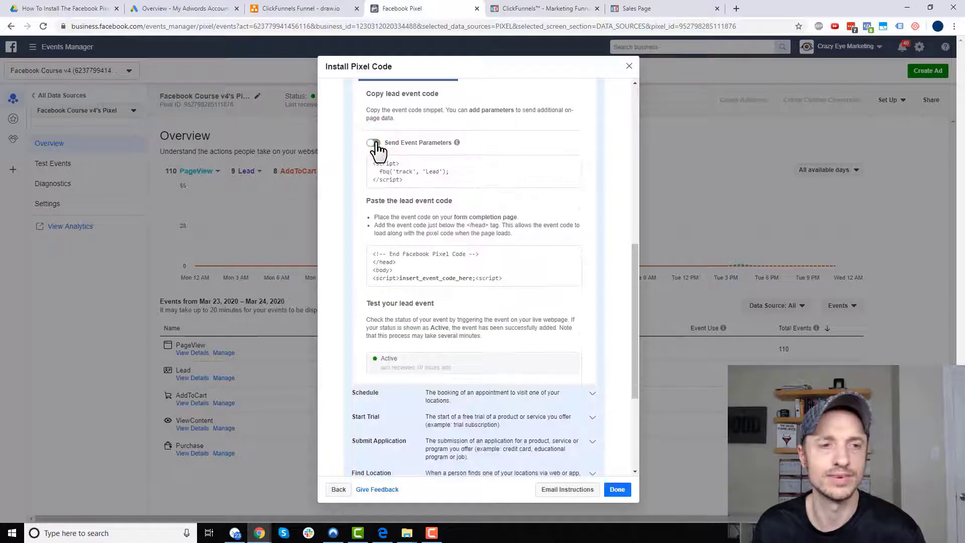
left_click(374, 143)
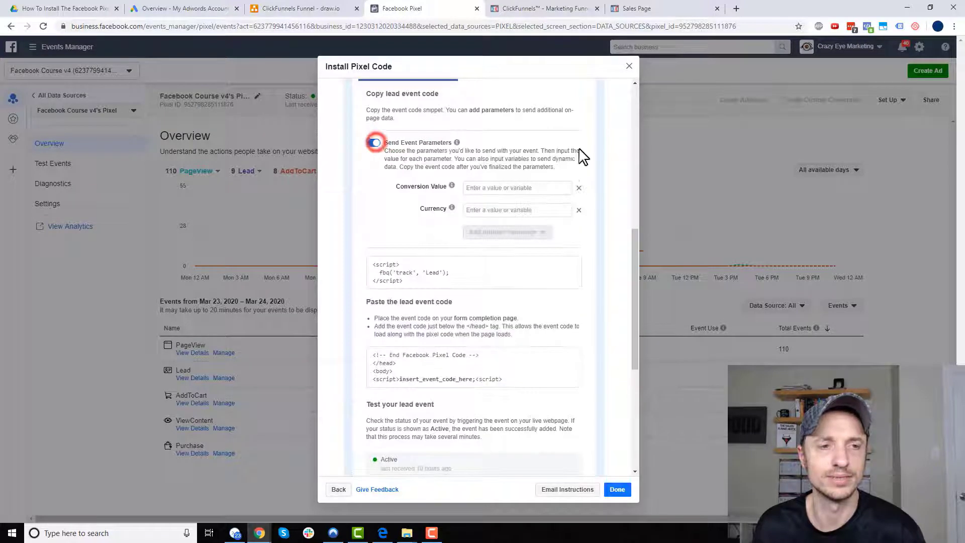
left_click(458, 275)
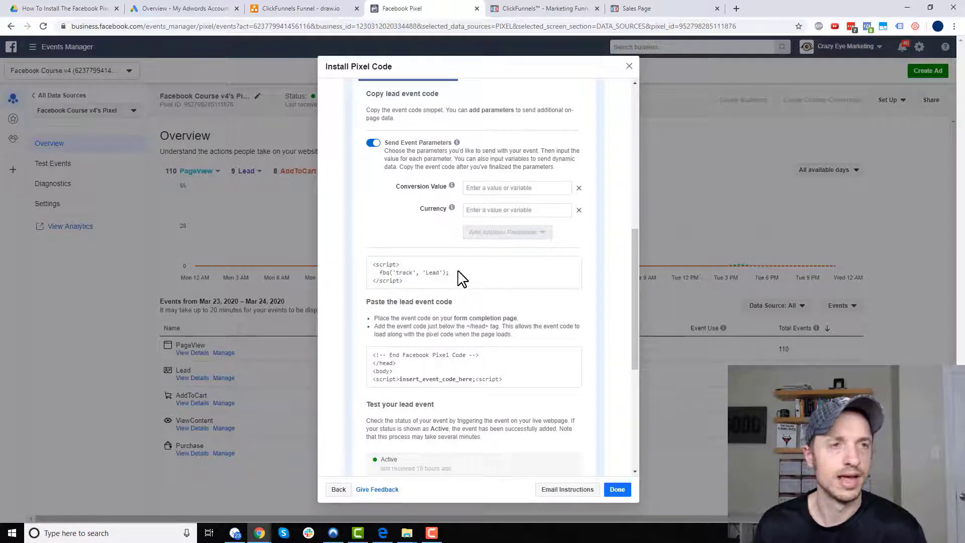
Switch to ClickFunnels and open the Shoe Funnel's Welcome & Pre-sell page in the page editor
left_click(553, 9)
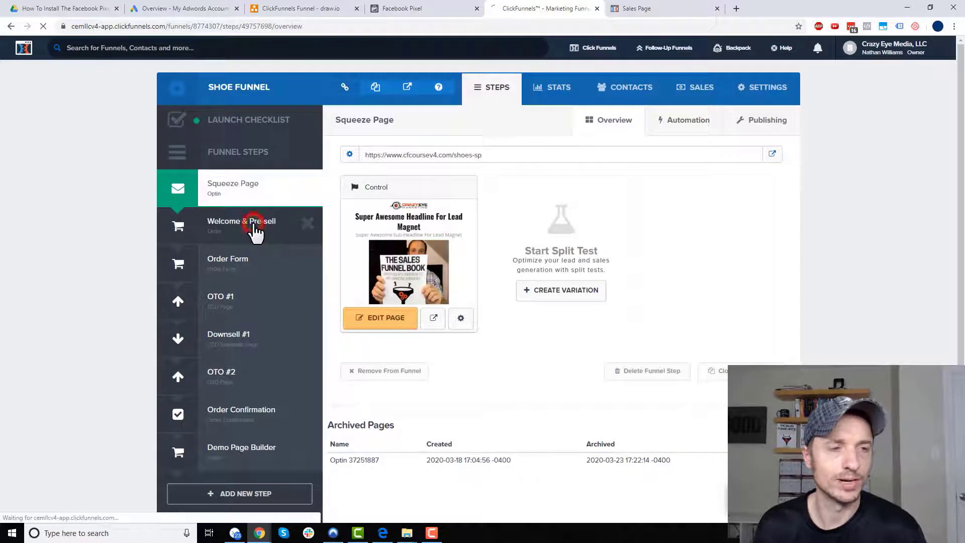
left_click(256, 225)
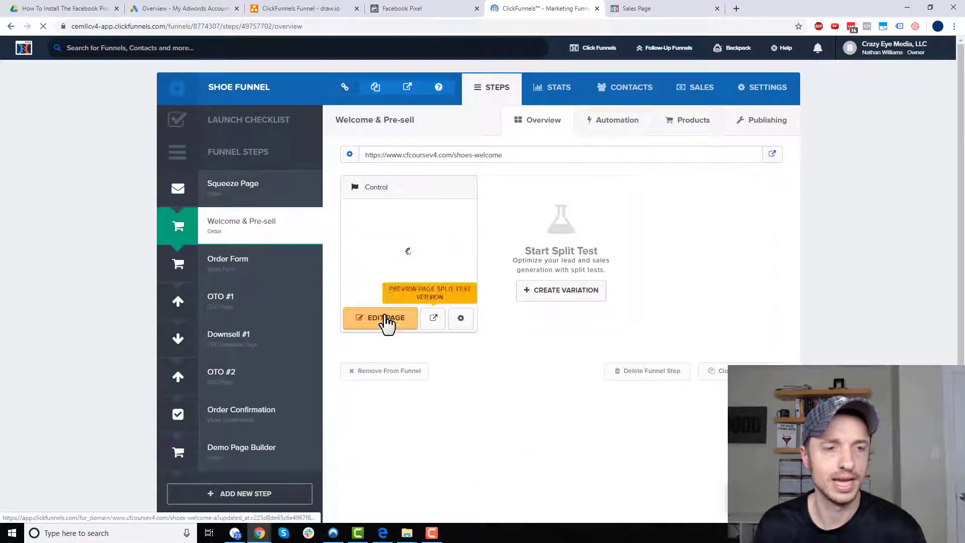
left_click(381, 327)
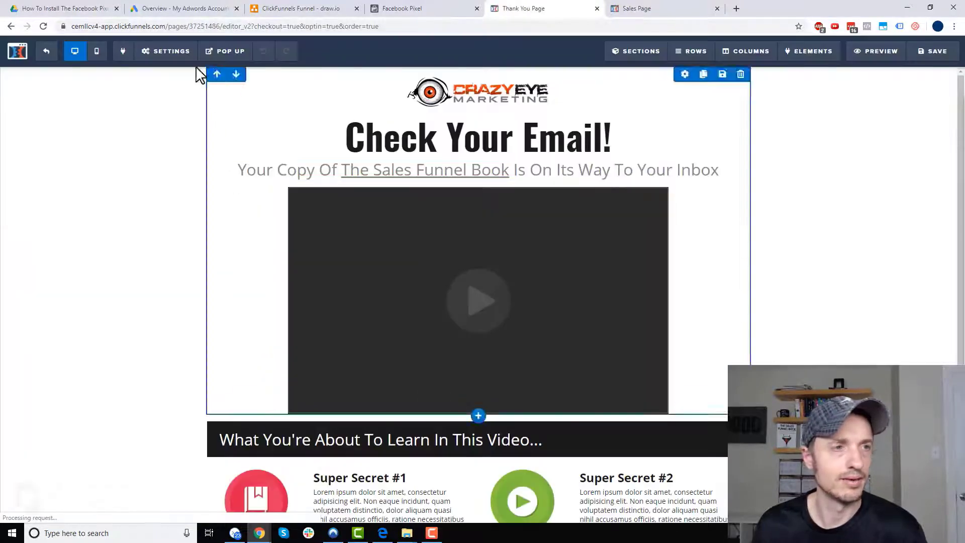
Add the copied Lead event script to the page's header tracking code, save the page, and return to the funnel overview
mouse_move(172, 57)
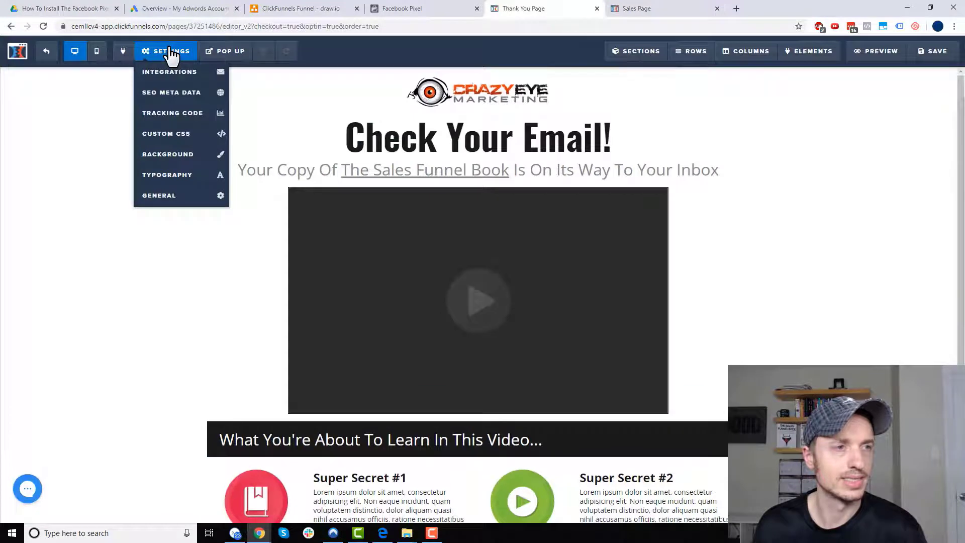
left_click(185, 114)
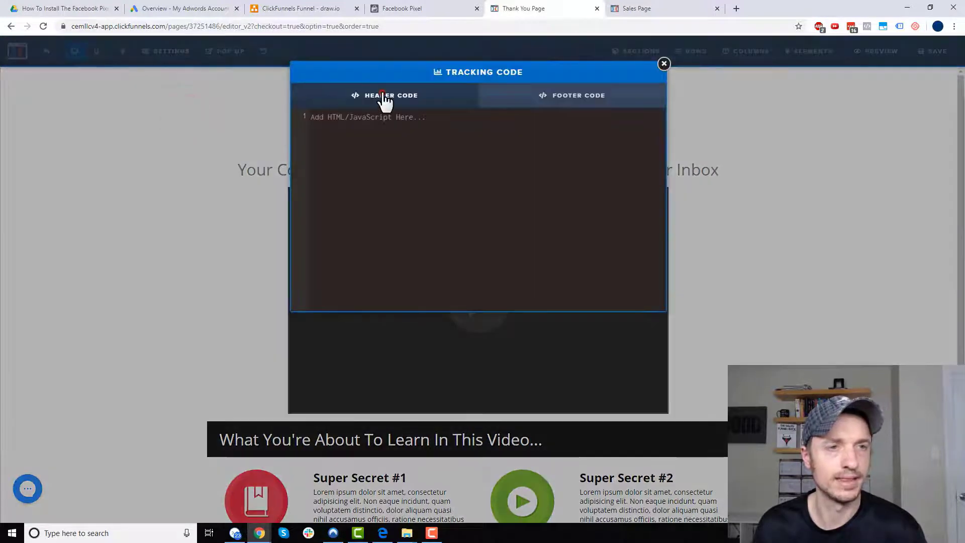
left_click(389, 126)
type("<script>   fbq('track', 'Lead'); </script>")
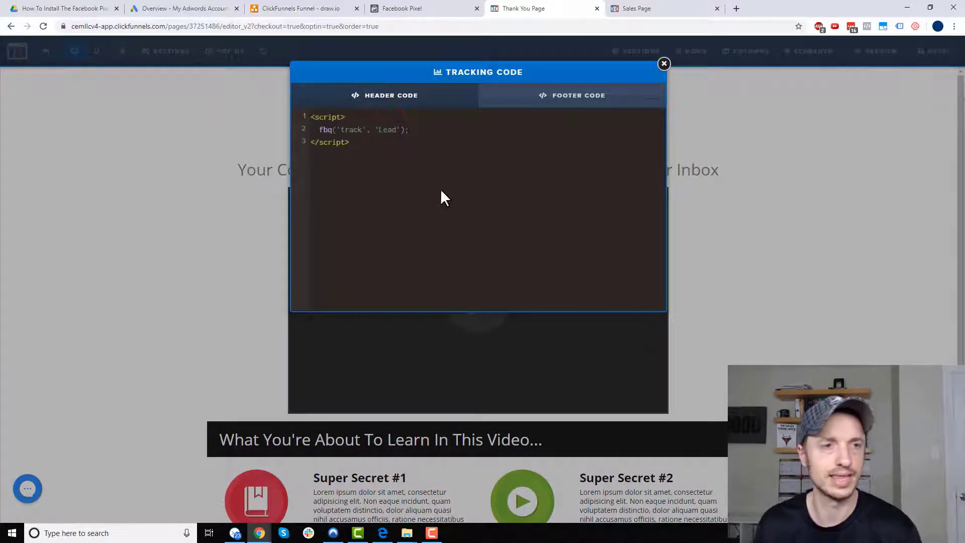
left_click(663, 64)
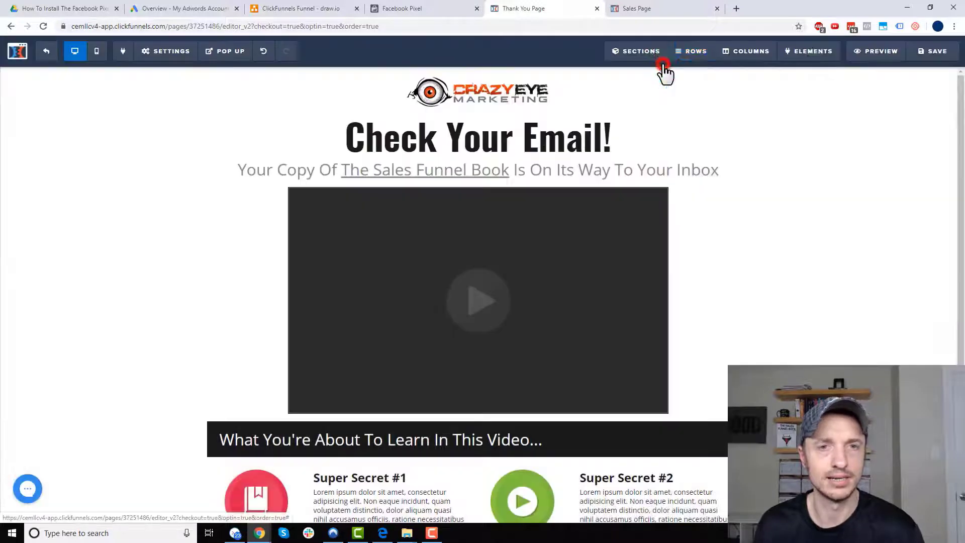
left_click(925, 51)
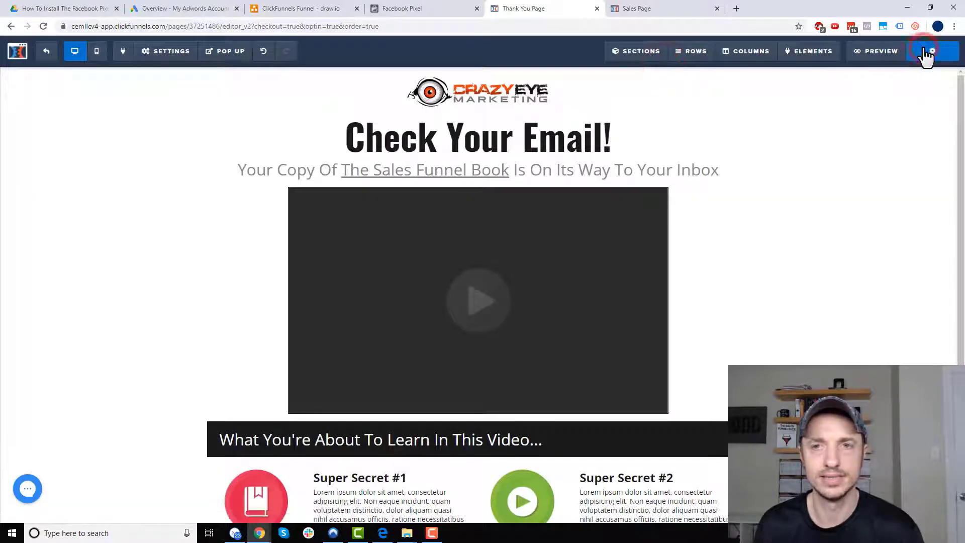
left_click(44, 53)
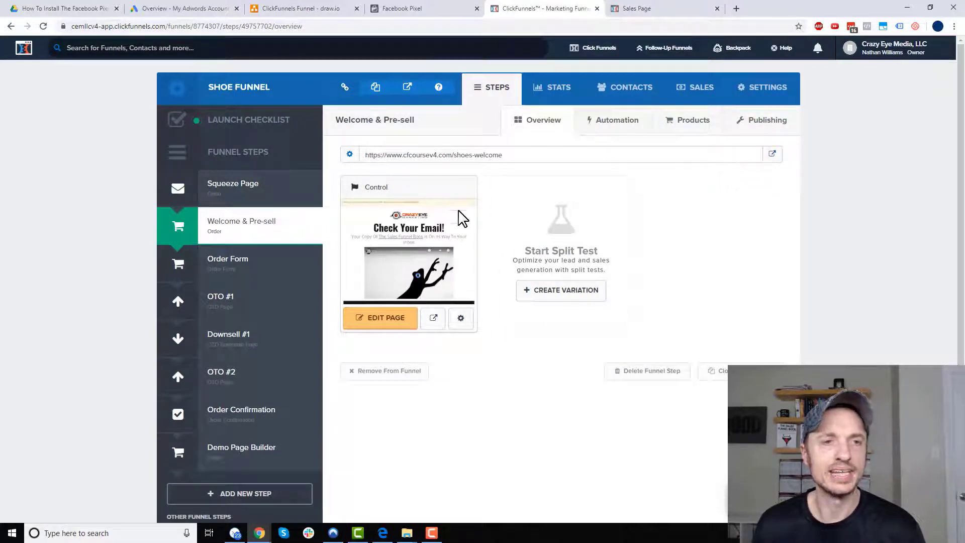
Open the live Welcome & Pre-sell page and inspect its fired events with Facebook Pixel Helper
left_click(772, 154)
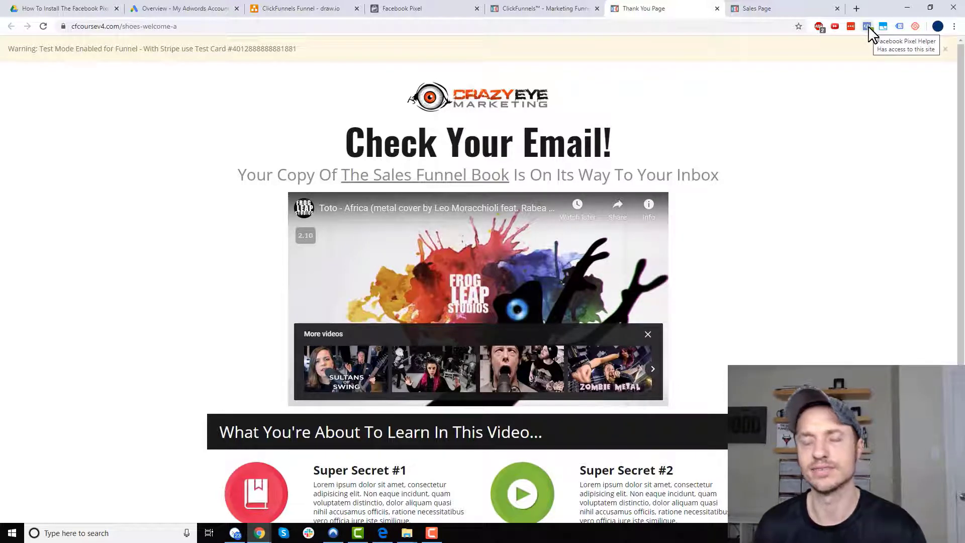
left_click(867, 26)
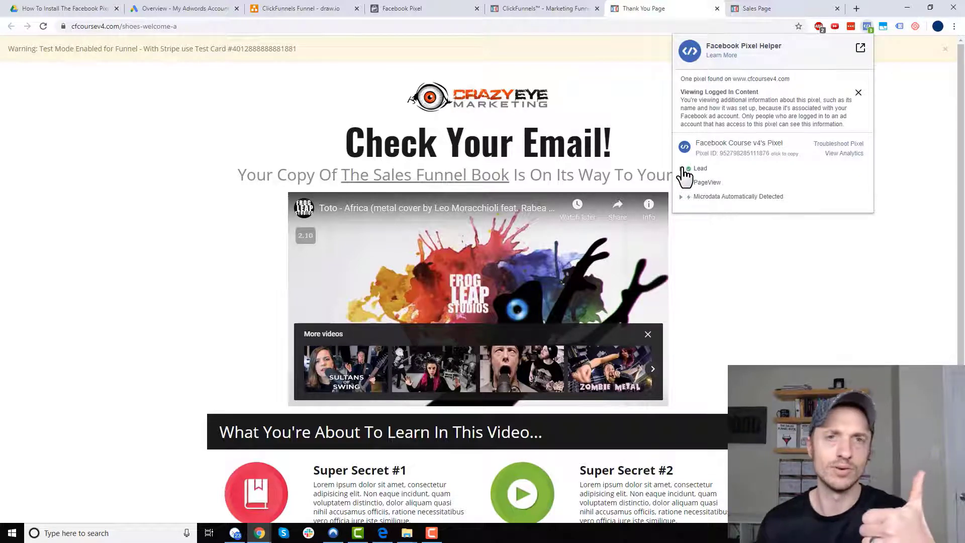
left_click(852, 267)
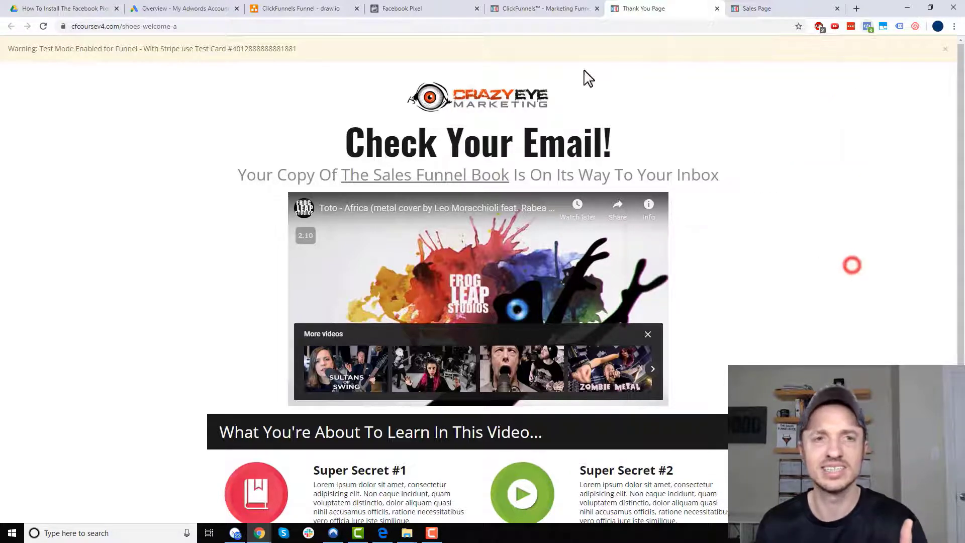
Check the order form's planned events in the draw.io diagram, and open the Order Form page in the ClickFunnels editor
left_click(578, 9)
left_click(303, 11)
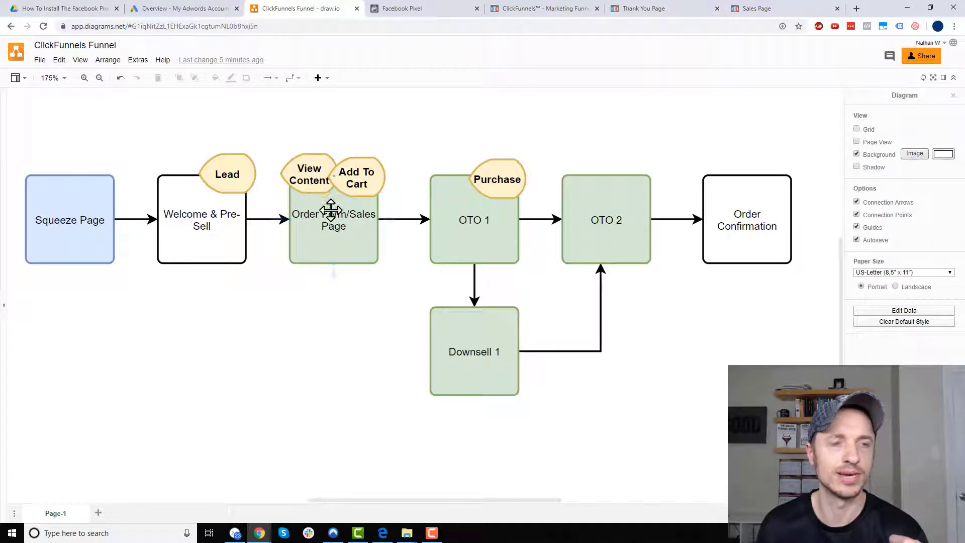
left_click(553, 10)
left_click(244, 262)
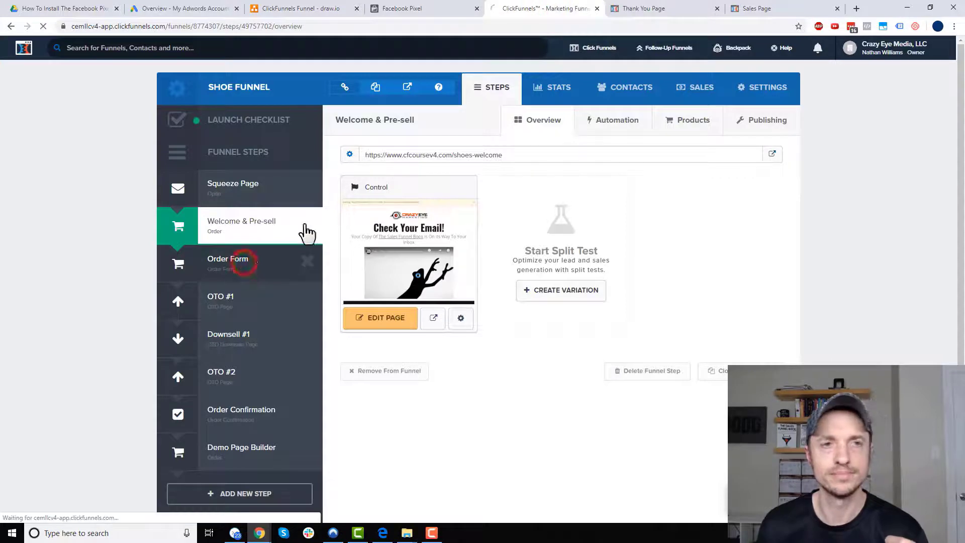
left_click(385, 321)
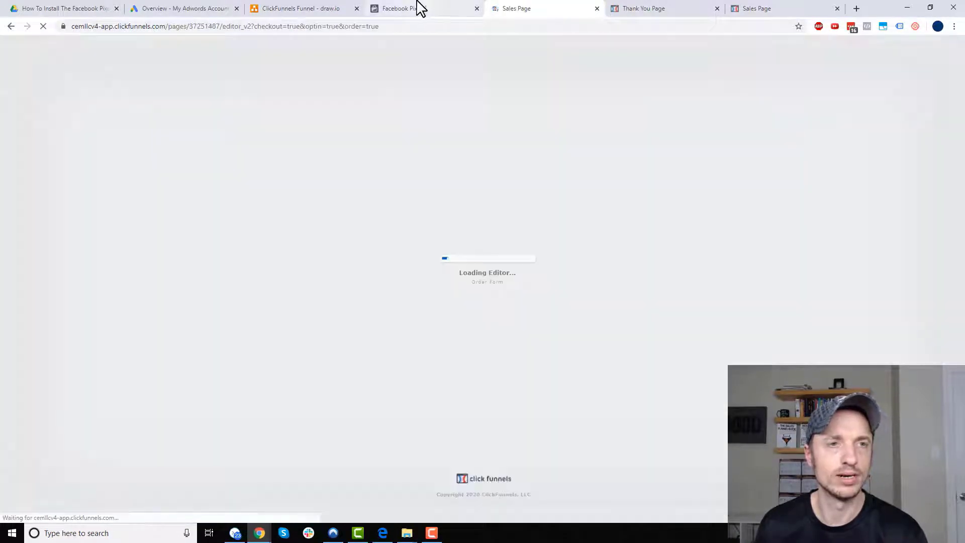
In Events Manager, set the business category to Ecommerce and Retail, expand View Content, and copy its page-load event code
left_click(421, 10)
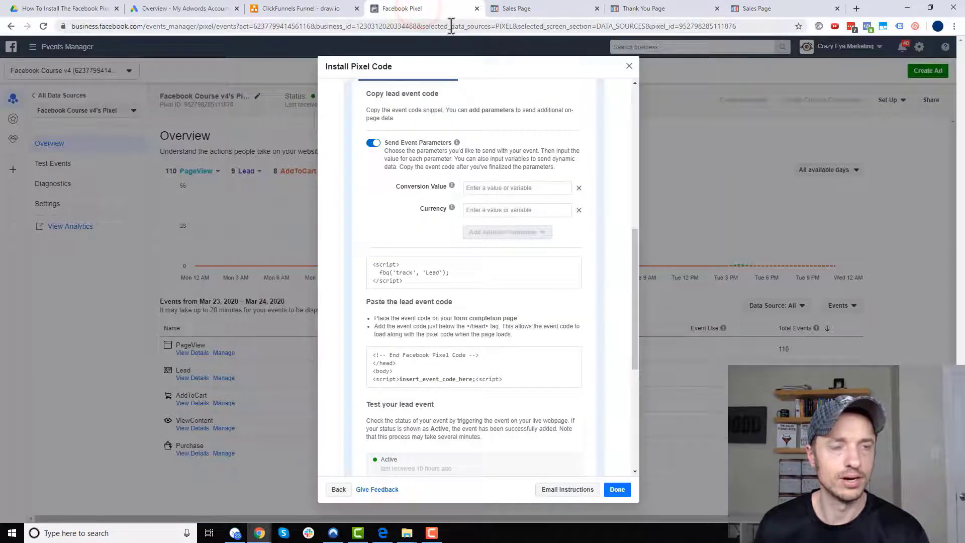
scroll(437, 146, "up", 10)
left_click(440, 198)
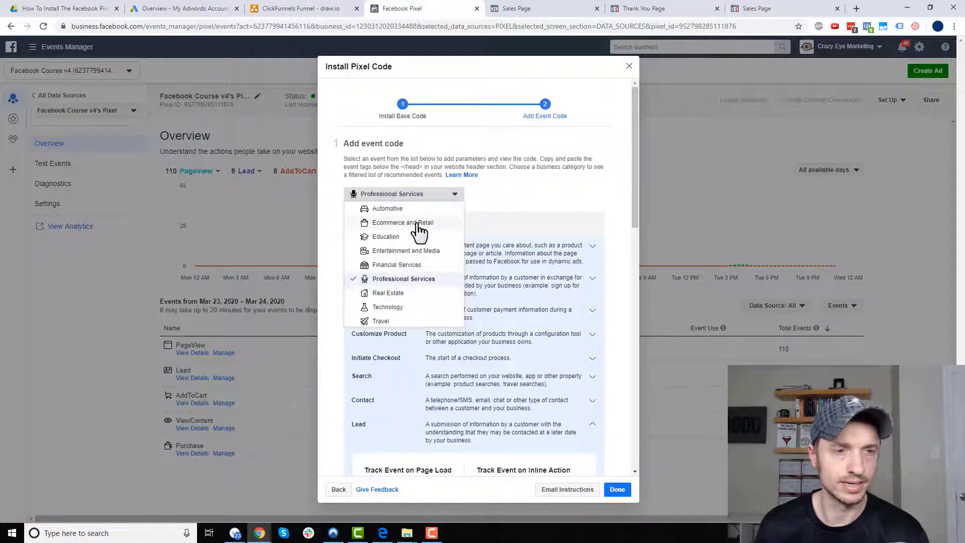
left_click(420, 223)
left_click(464, 244)
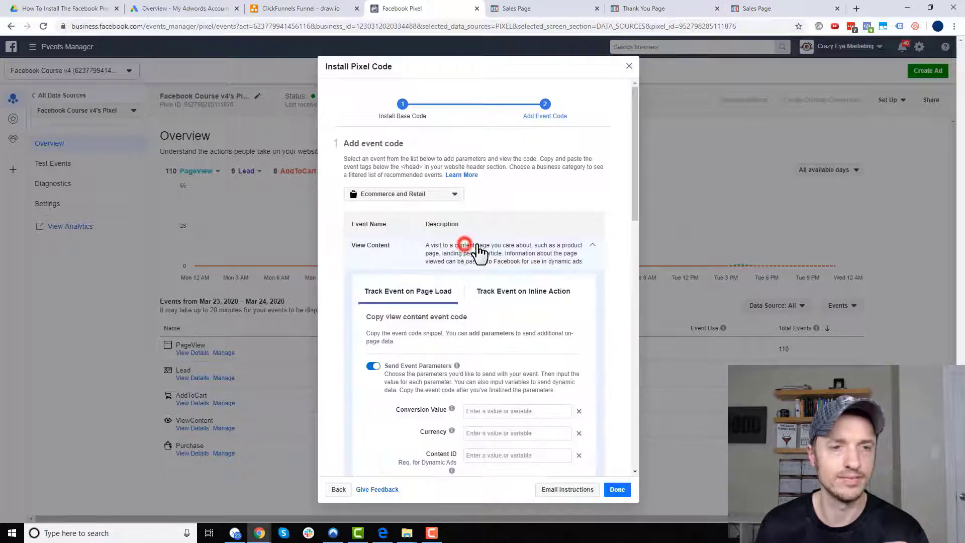
scroll(510, 254, "down", 3)
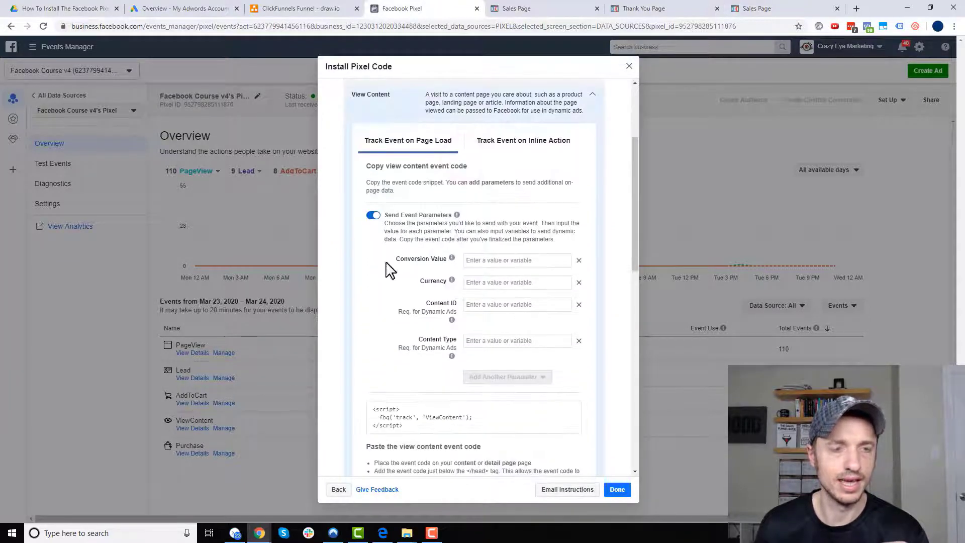
scroll(402, 261, "down", 2)
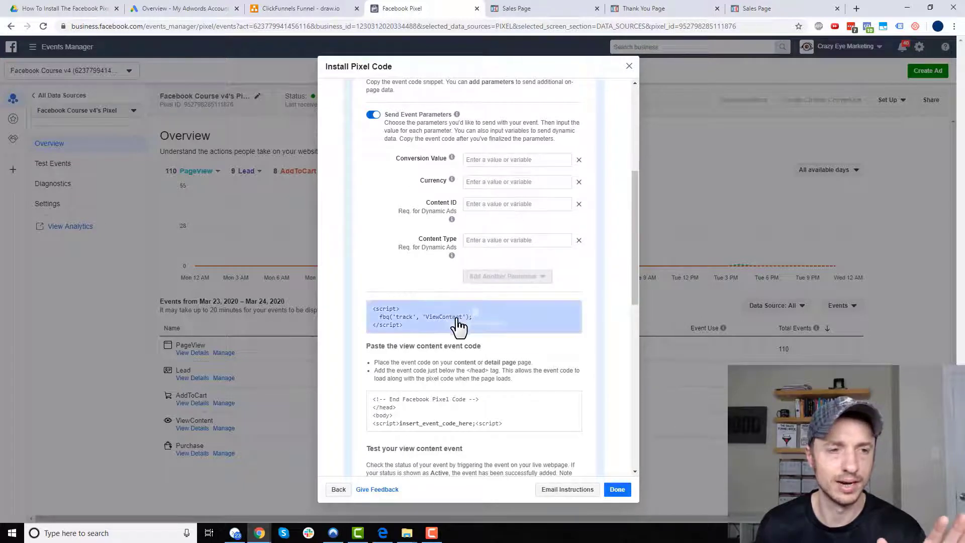
left_click(478, 324)
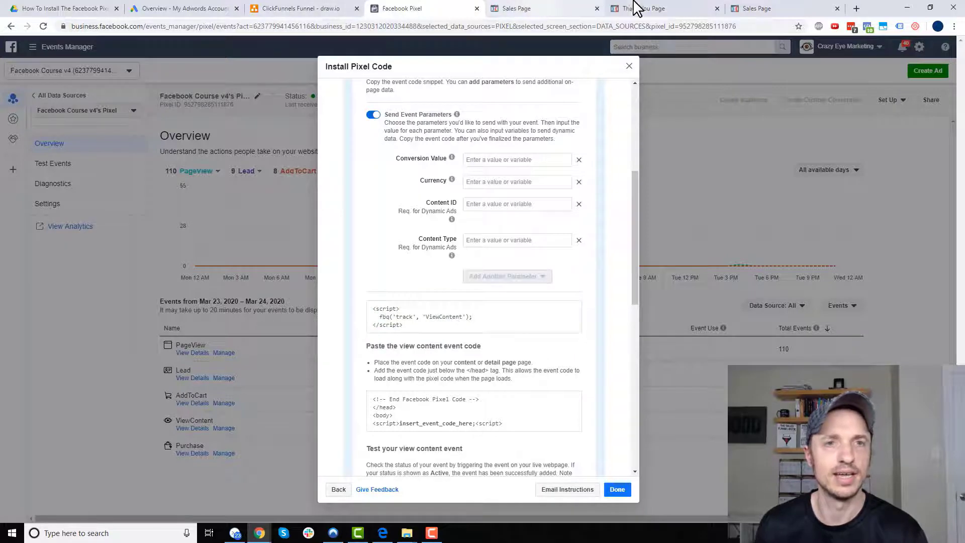
Paste the ViewContent script into the header tracking code of the order form's sales page in ClickFunnels
left_click(583, 8)
left_click(168, 52)
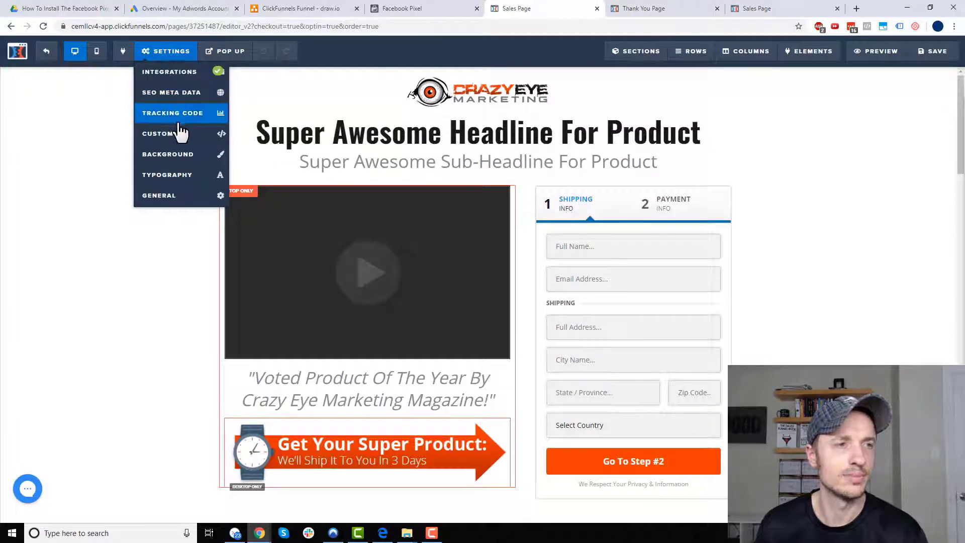
left_click(180, 116)
left_click(467, 147)
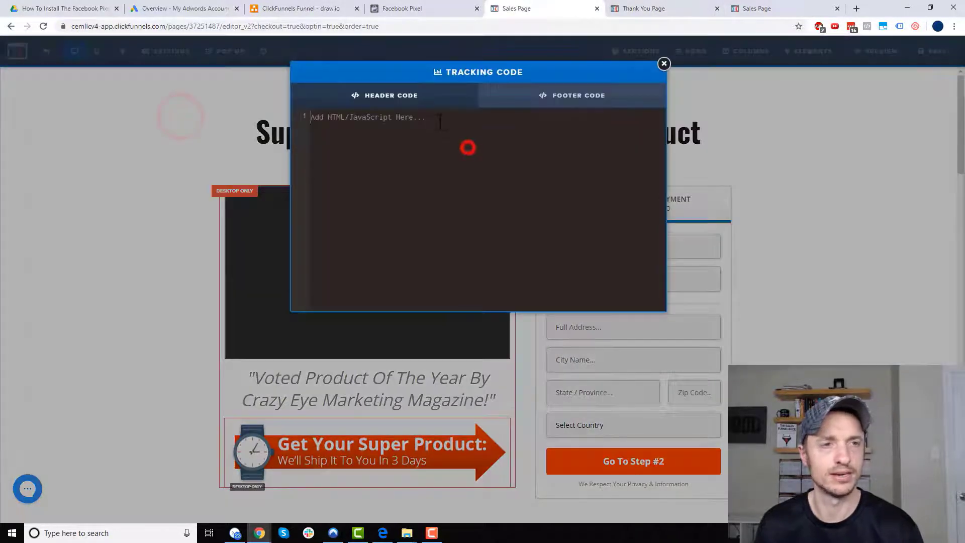
key("ctrl+v")
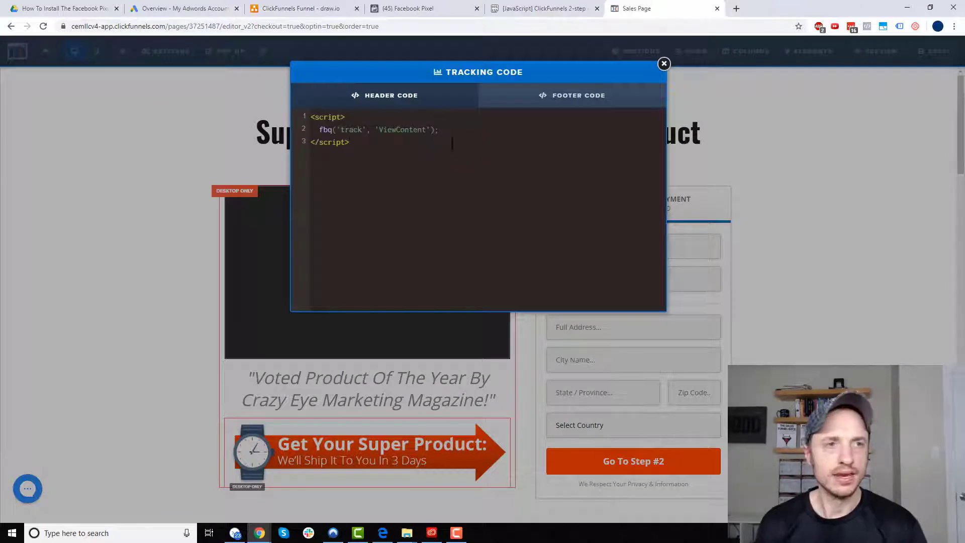
Check Add To Cart in the funnel diagram, and examine the Pastebin script's #submit-form-2step selector, click trigger and fbq AddToCart call
left_click(296, 9)
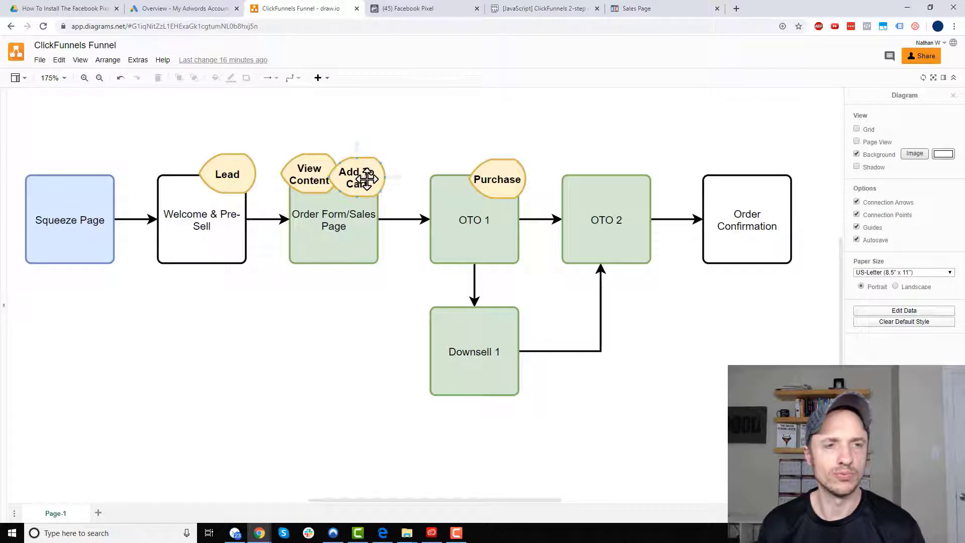
left_click(548, 9)
left_click(447, 175)
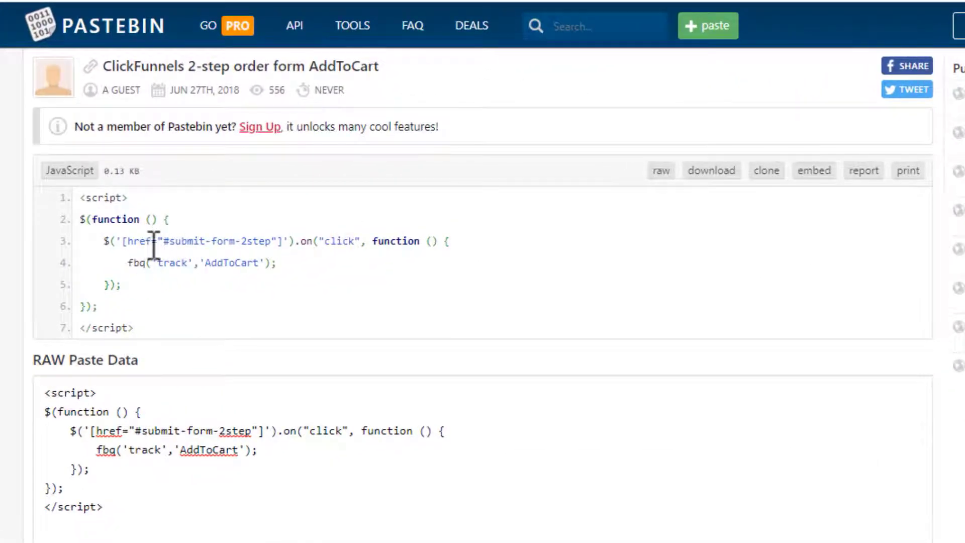
mouse_move(166, 242)
left_mouse_down()
mouse_move(271, 243)
mouse_move(171, 243)
left_mouse_up()
left_click(272, 242)
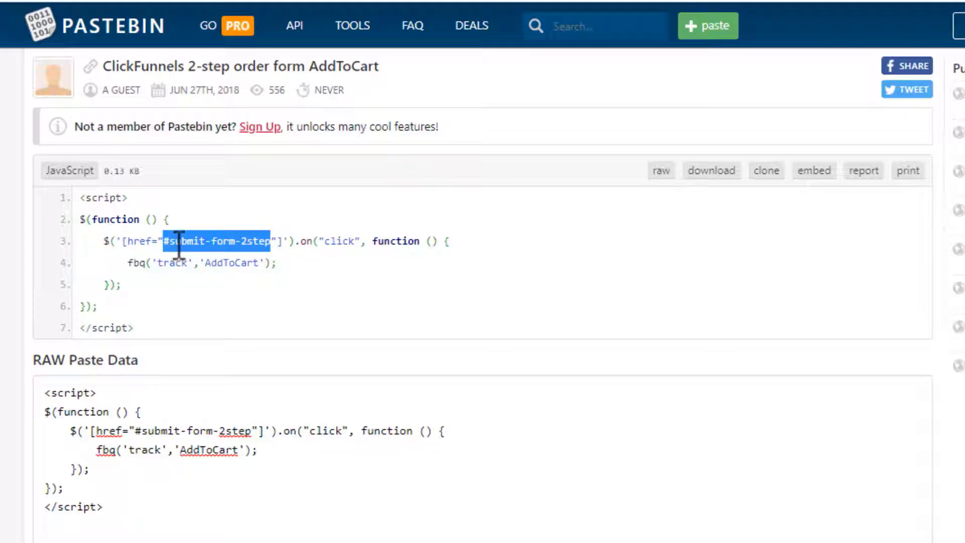
left_click(316, 243)
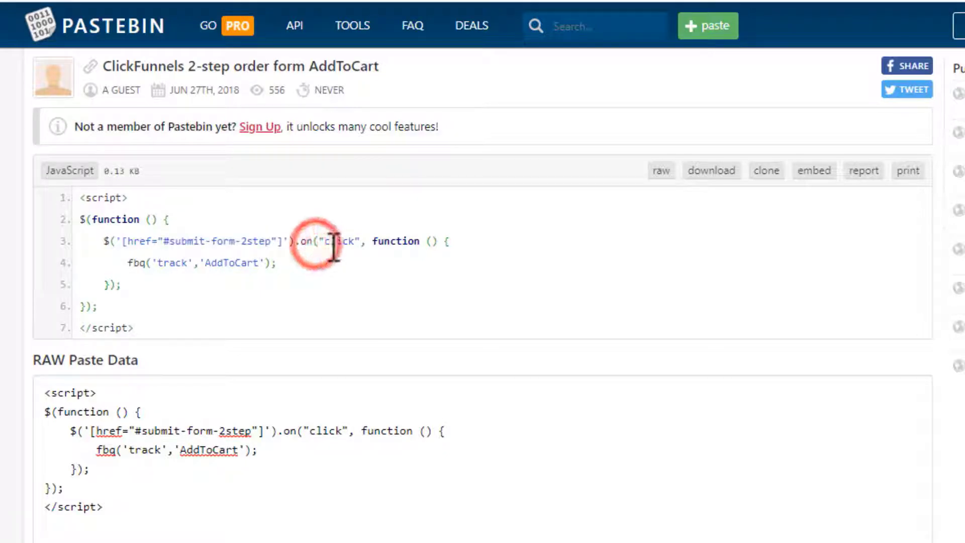
left_click_drag(327, 243, 368, 243)
left_click(337, 259)
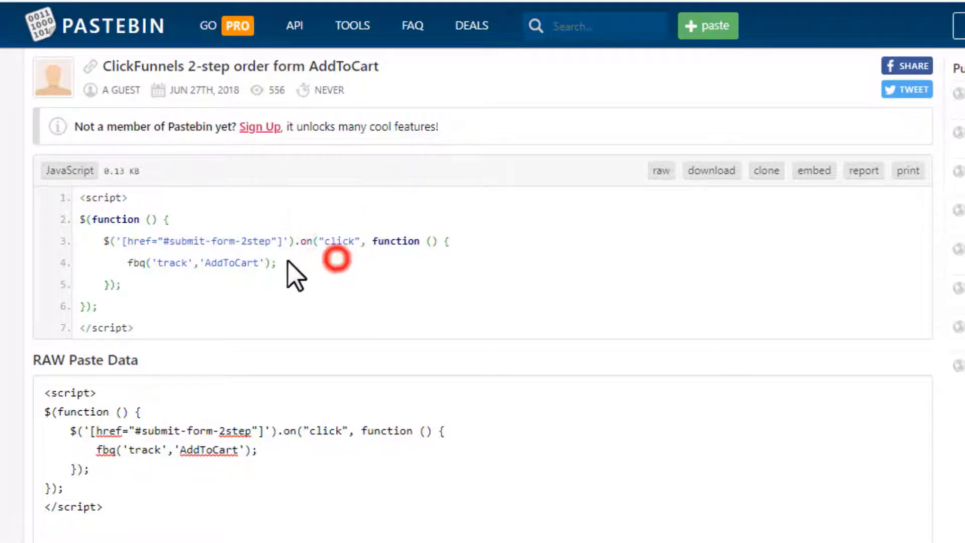
left_click_drag(287, 262, 121, 269)
left_click(213, 270)
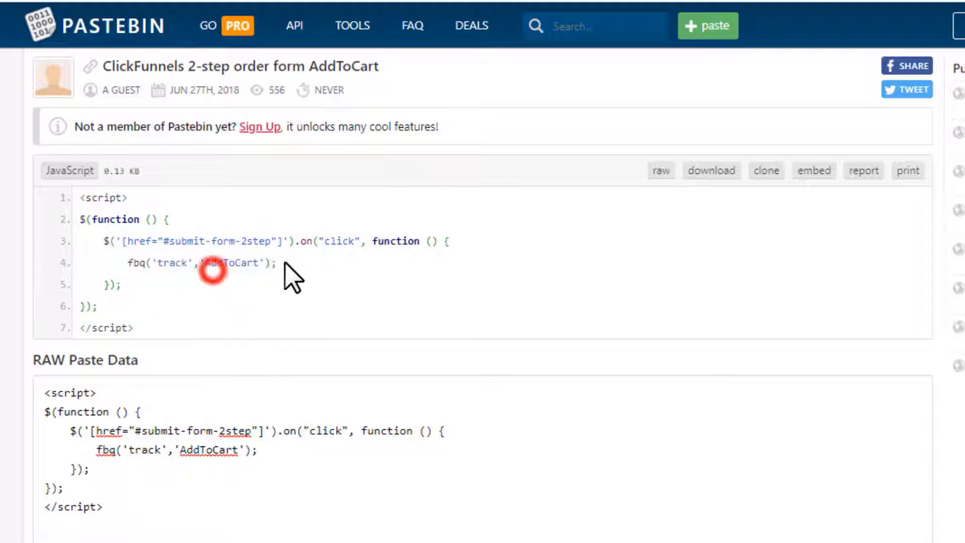
left_click_drag(285, 262, 133, 262)
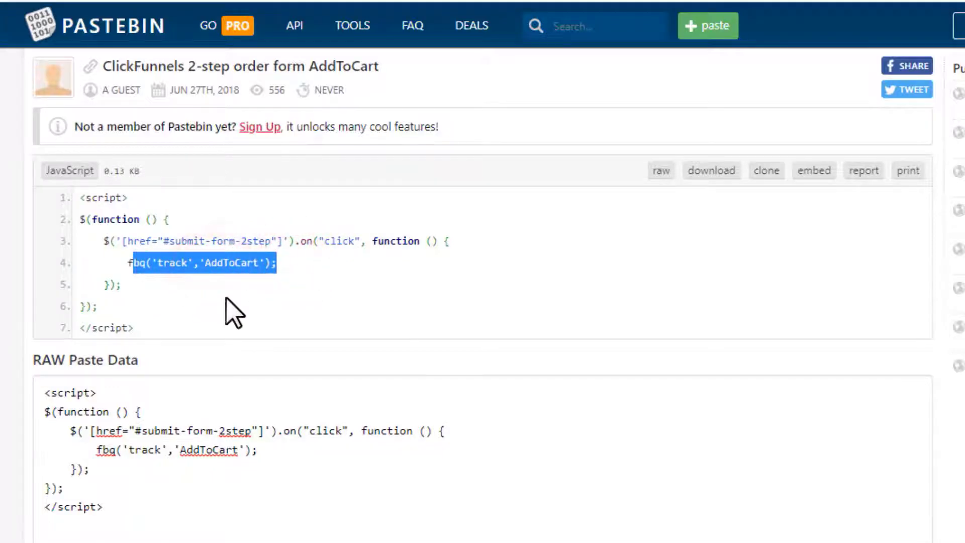
Copy the full AddToCart script from Pastebin into the sales page's footer tracking code, and review the header code again
left_click_drag(161, 318, 76, 201)
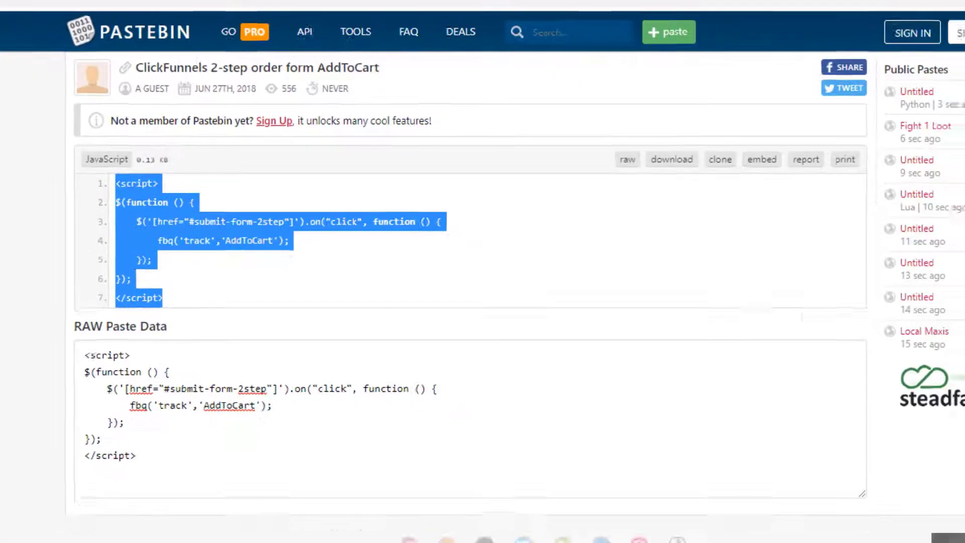
left_click(678, 7)
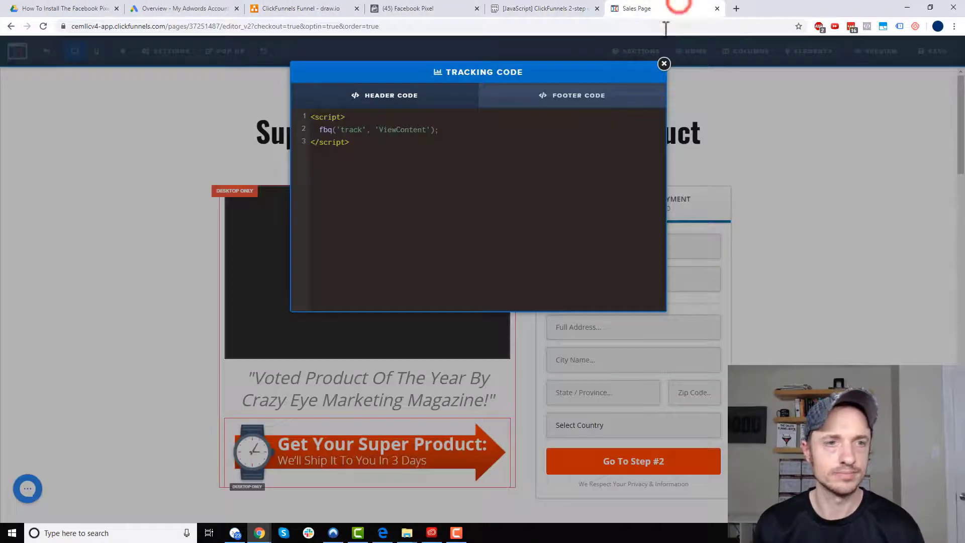
left_click(578, 100)
left_click(545, 138)
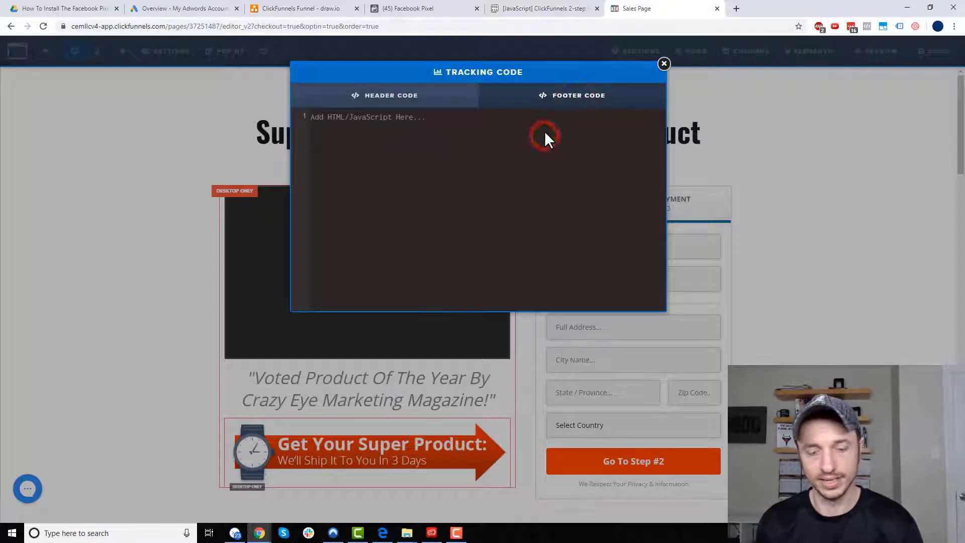
key("ctrl+v")
left_click(372, 95)
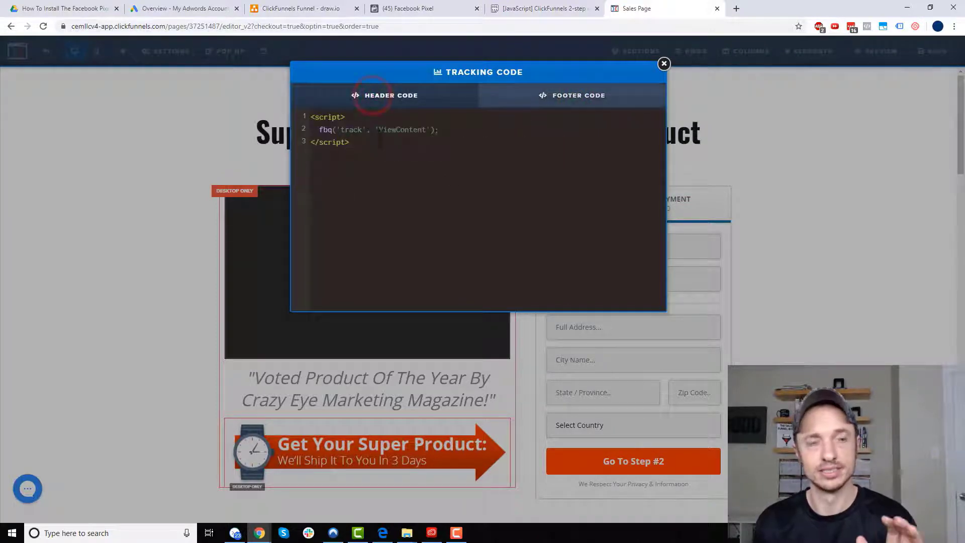
Review the AddToCart footer code, save the sales page, and return to the Order Form step of the funnel
left_click(582, 100)
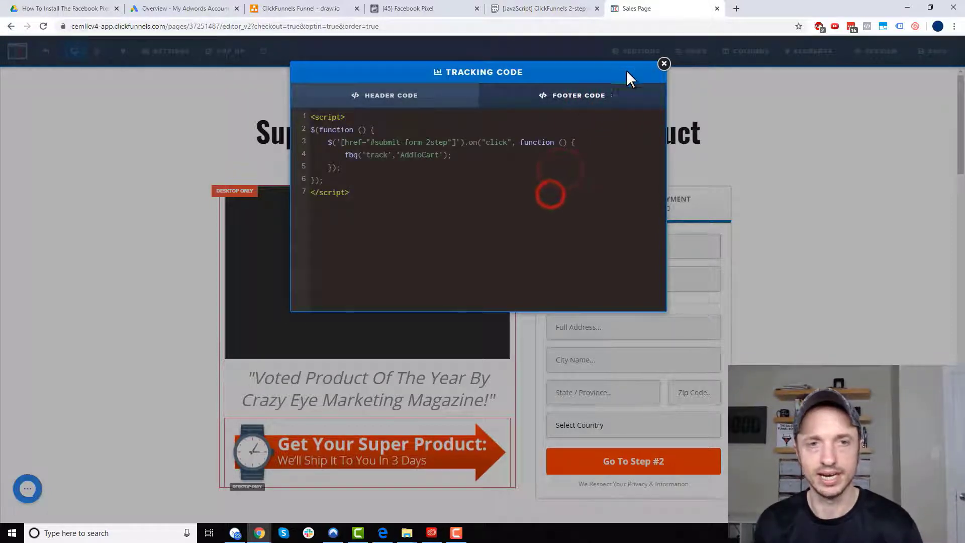
left_click(663, 64)
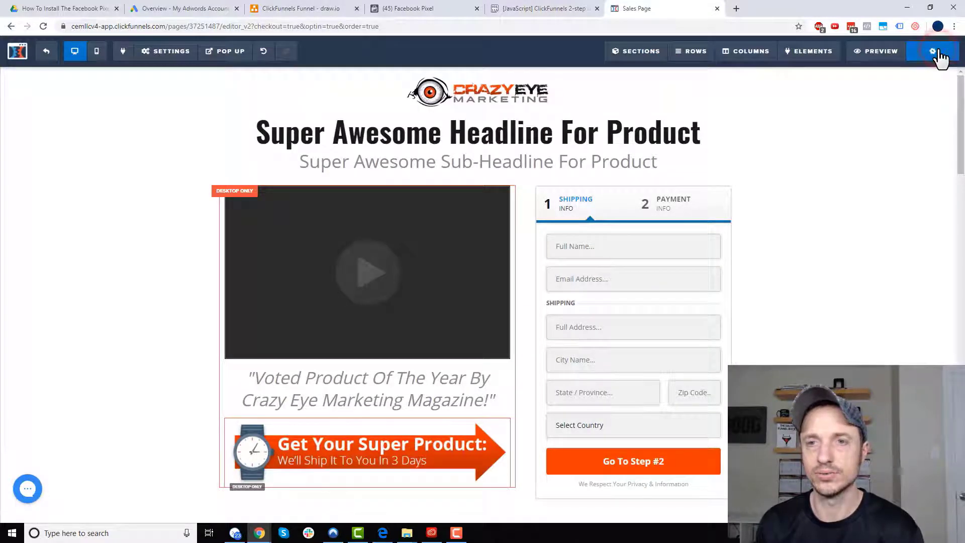
left_click(46, 50)
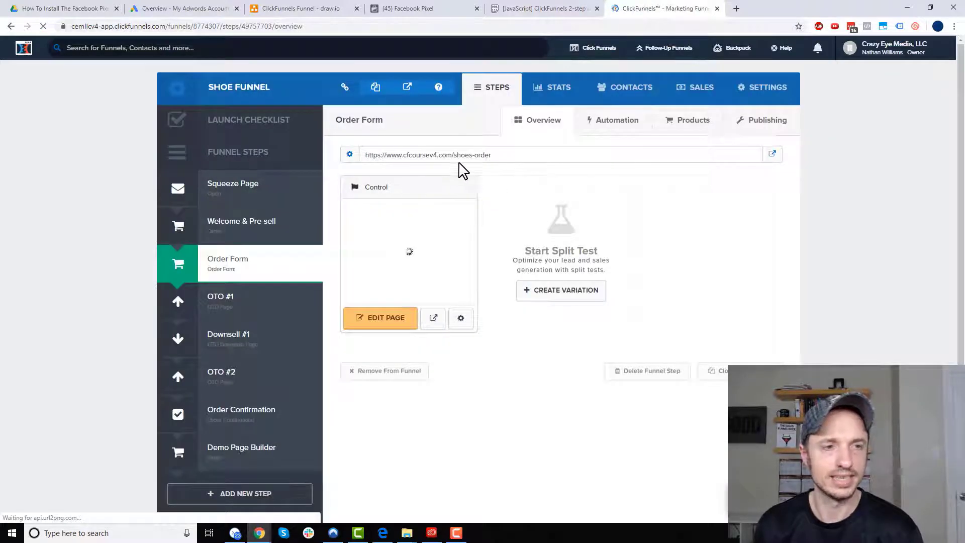
Open the live order form page and compare its Facebook Pixel Helper events with the order form's events in the funnel diagram
left_click(770, 155)
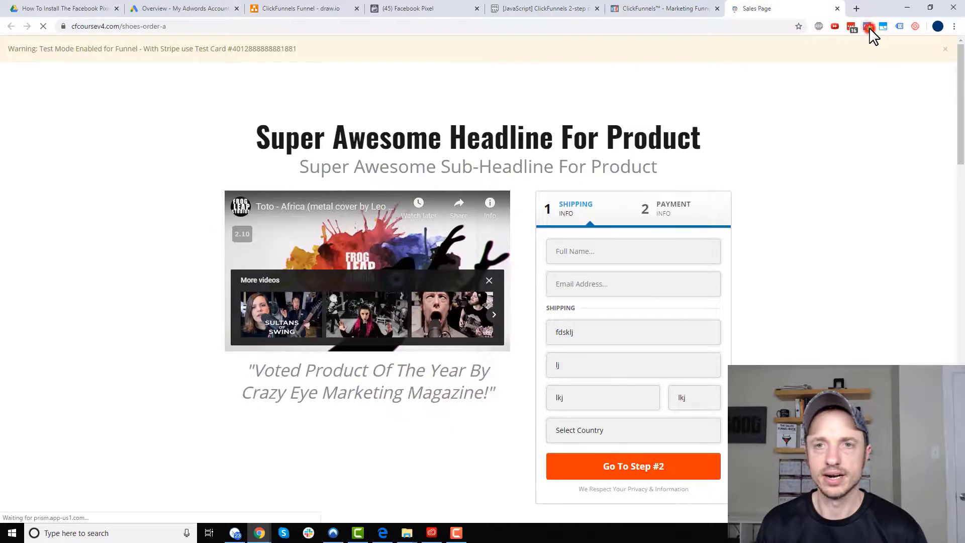
left_click(869, 28)
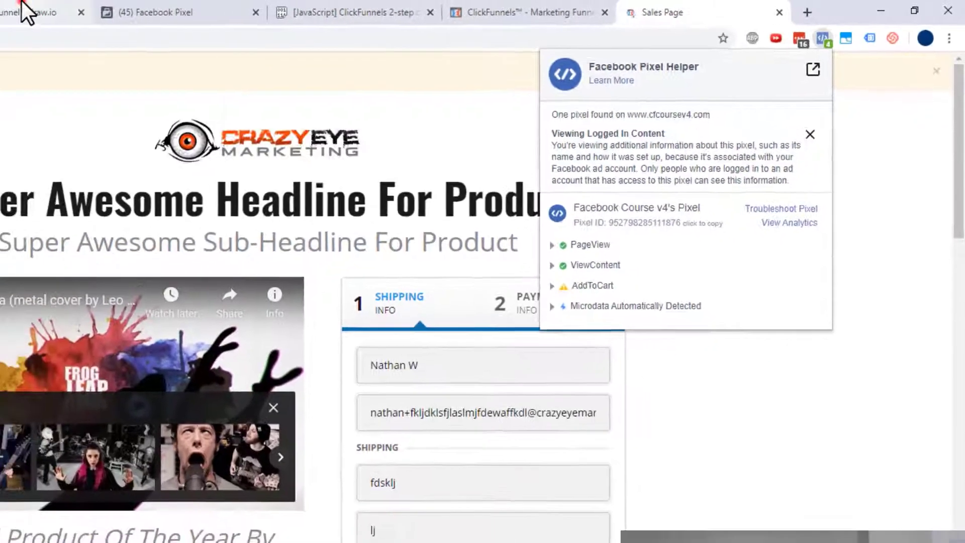
left_click(25, 11)
left_click(38, 245)
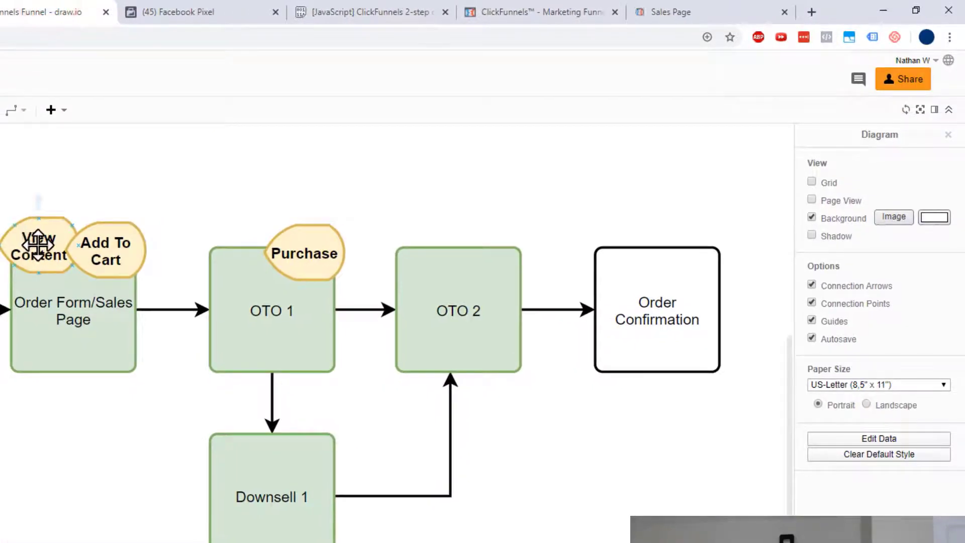
left_click(726, 7)
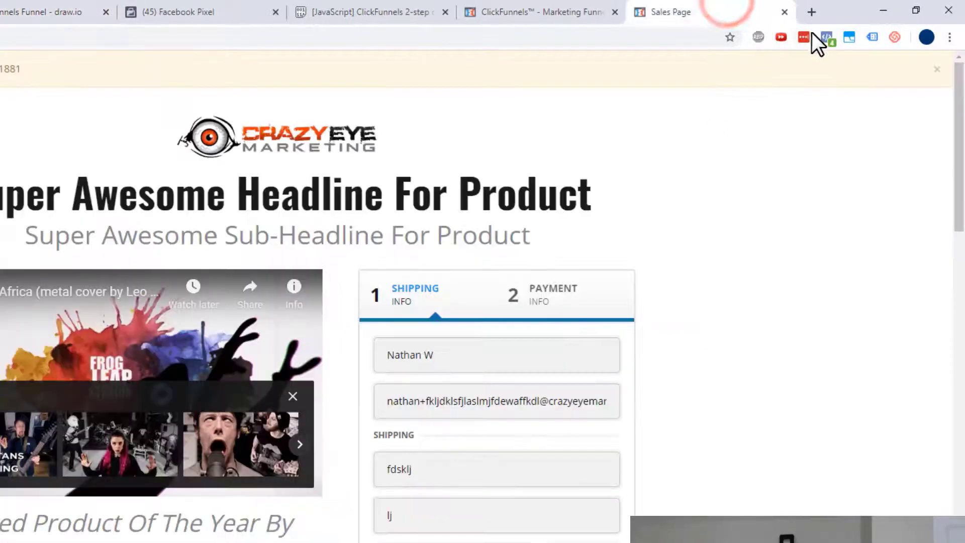
left_click(825, 38)
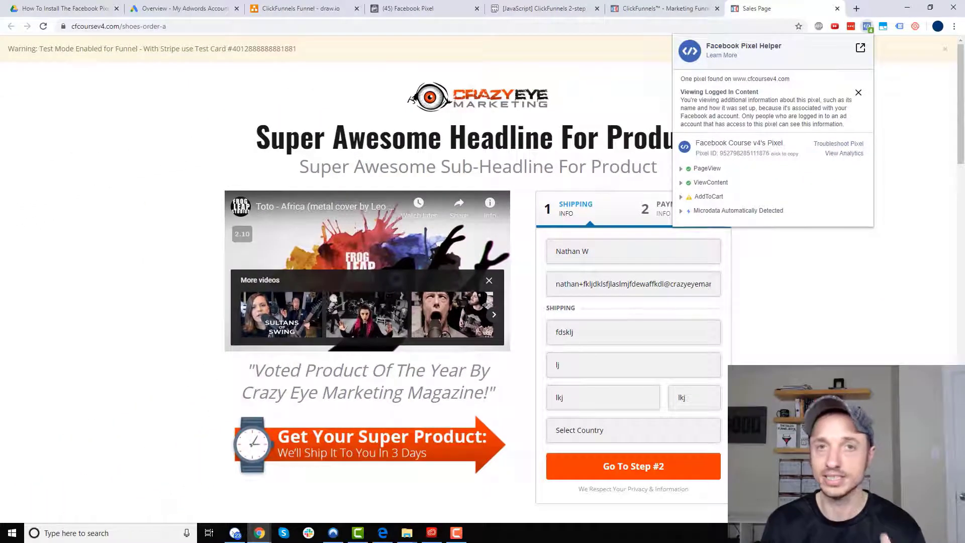
Select United States as the country, advance the order form to step 2, and check AddToCart in Facebook Pixel Helper
scroll(653, 422, "down", 2)
left_click(632, 333)
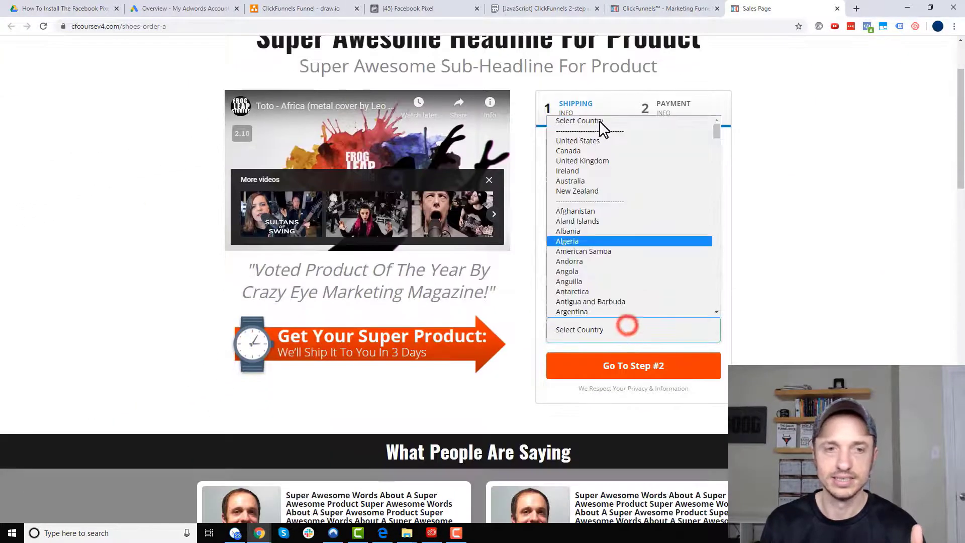
left_click(623, 141)
left_click(663, 371)
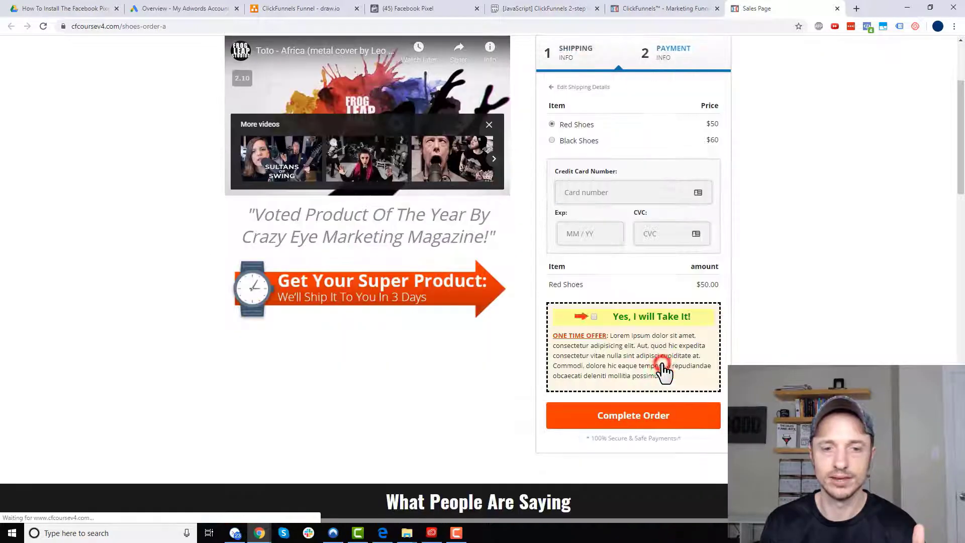
left_click(867, 27)
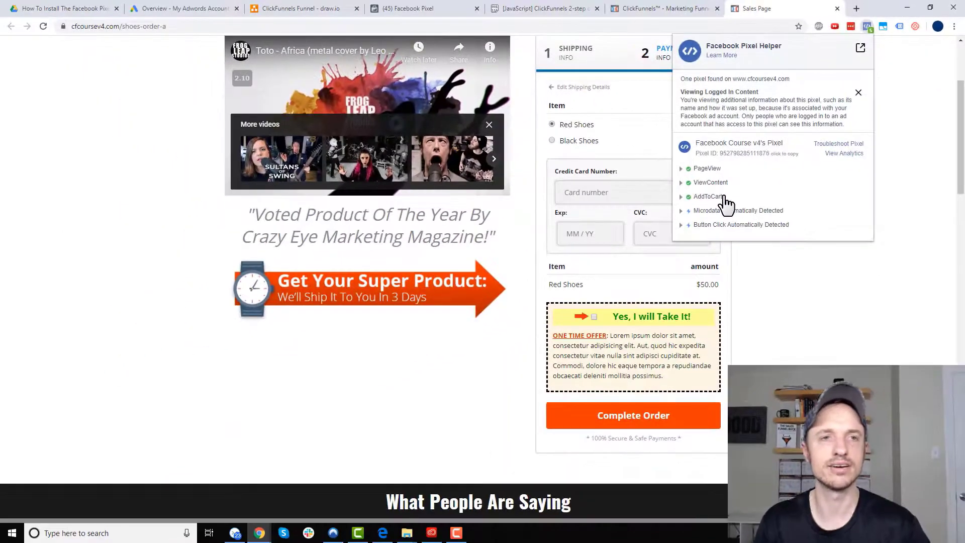
Check the Purchase event on OTO 1 in the funnel diagram, and open the OTO #1 page for editing in ClickFunnels
left_click(332, 7)
left_click(486, 197)
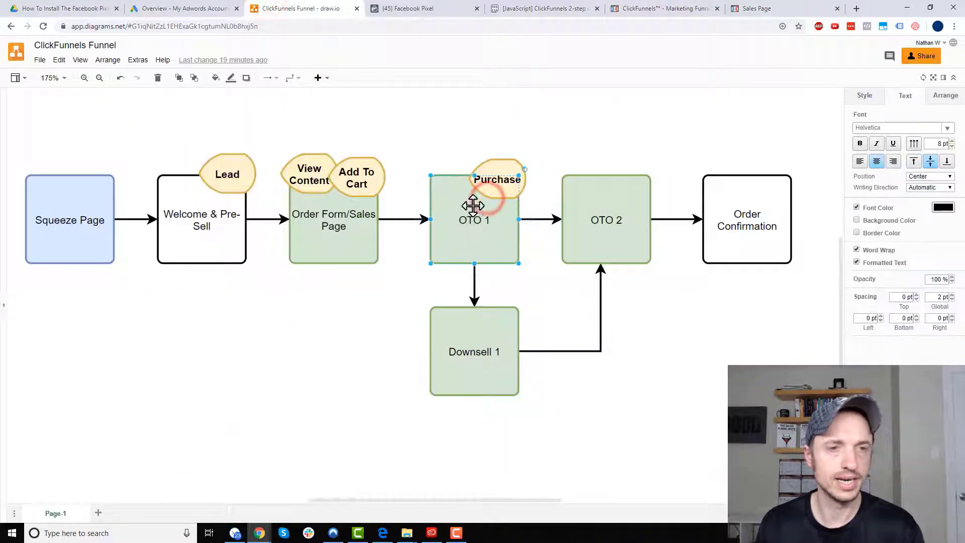
left_click(498, 168)
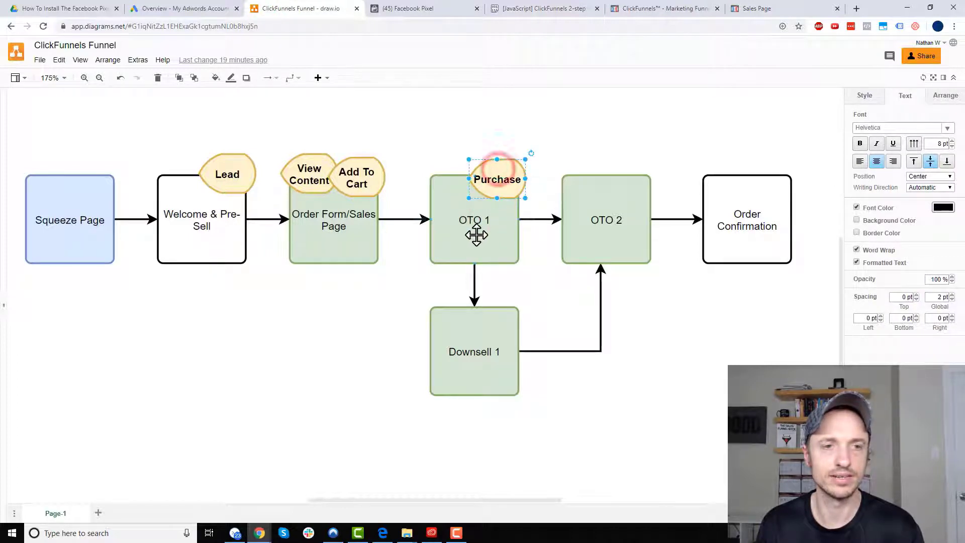
left_click(781, 6)
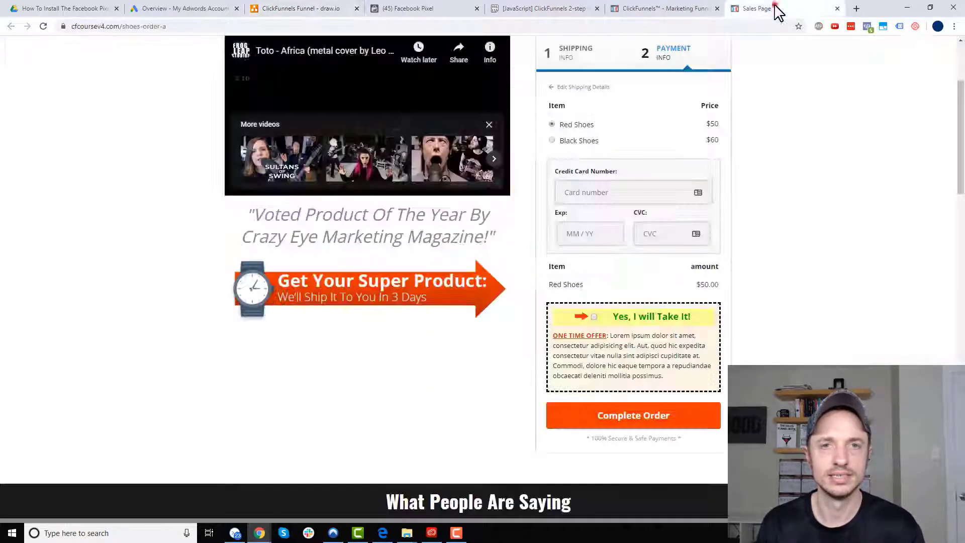
left_click(656, 8)
left_click(271, 297)
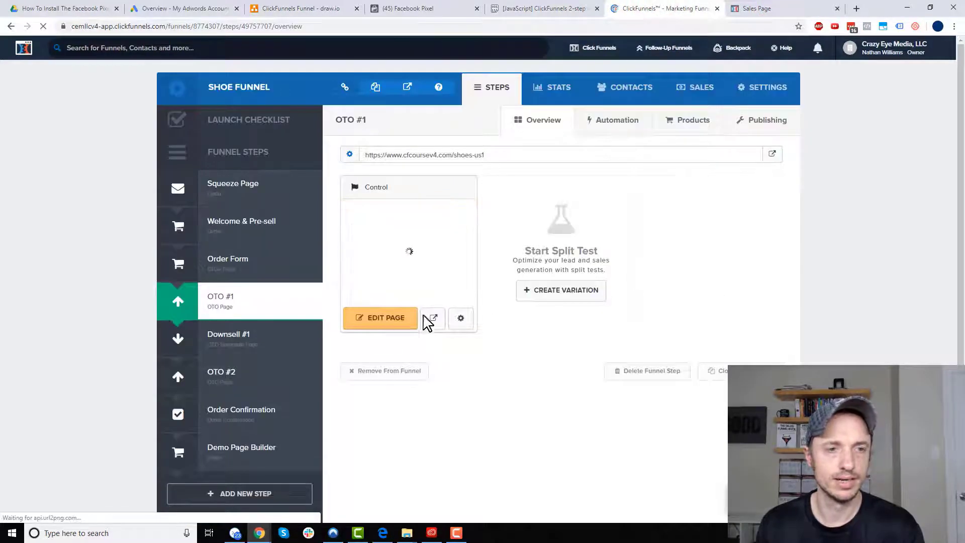
left_click(382, 326)
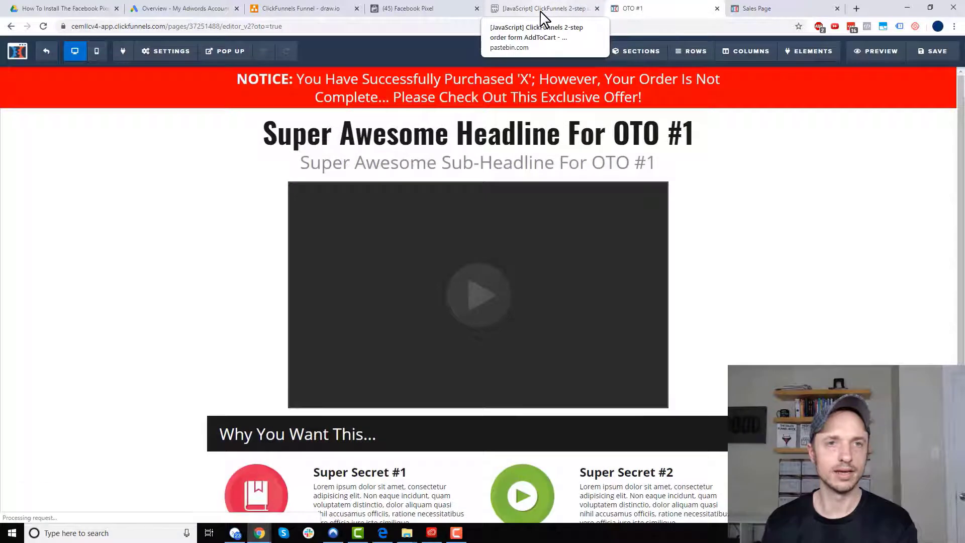
In Events Manager, collapse View Content and Add to Cart, and expand the Purchase event to its page-load code and parameters
left_click(419, 8)
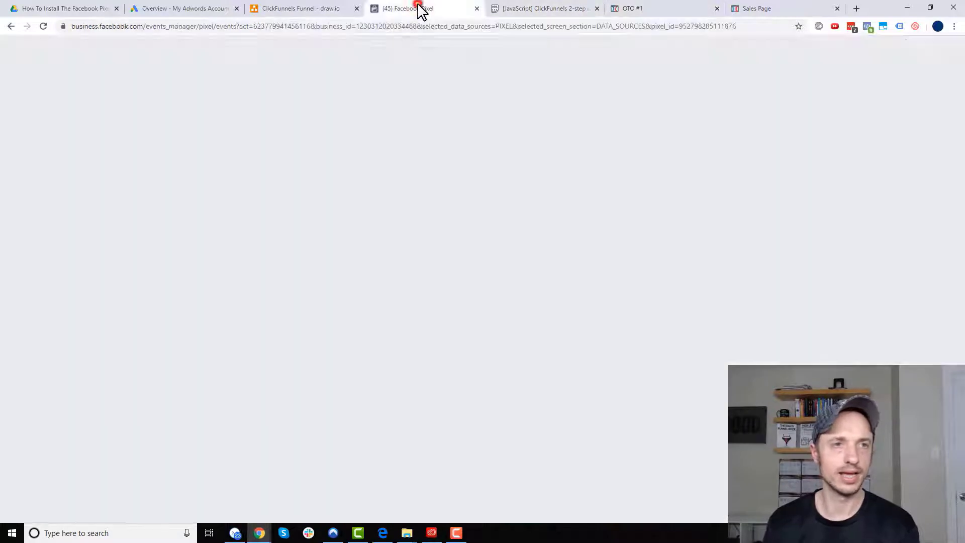
scroll(495, 132, "up", 2)
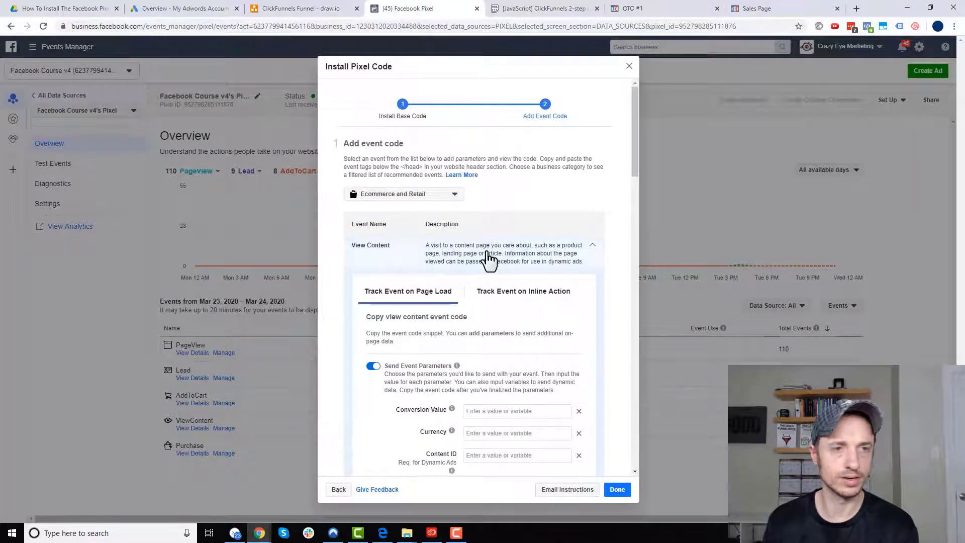
left_click(385, 246)
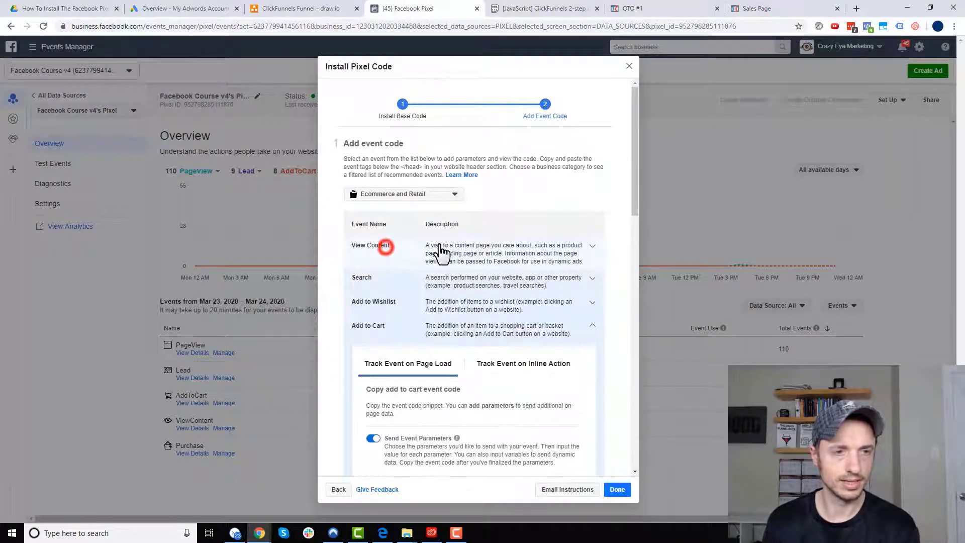
left_click(390, 328)
scroll(402, 299, "down", 3)
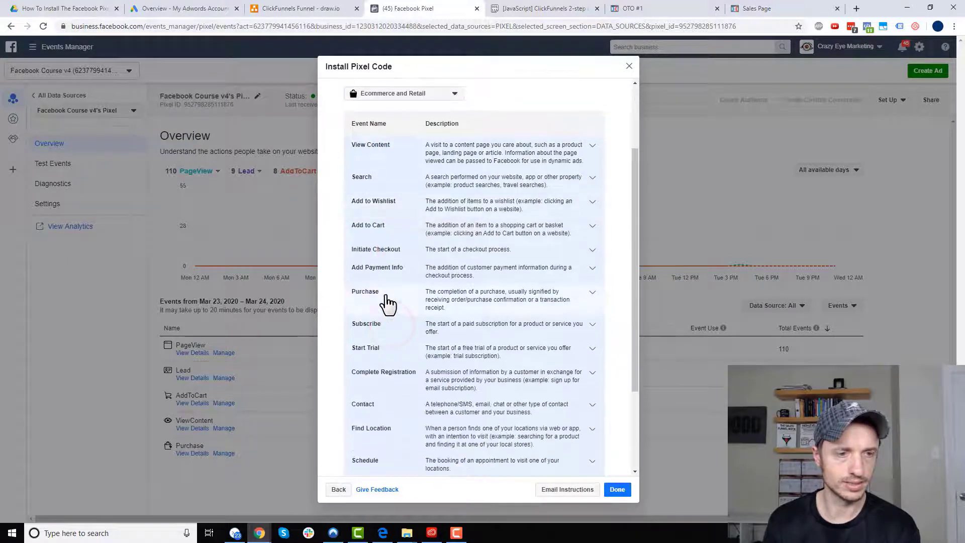
left_click(416, 296)
scroll(393, 299, "down", 4)
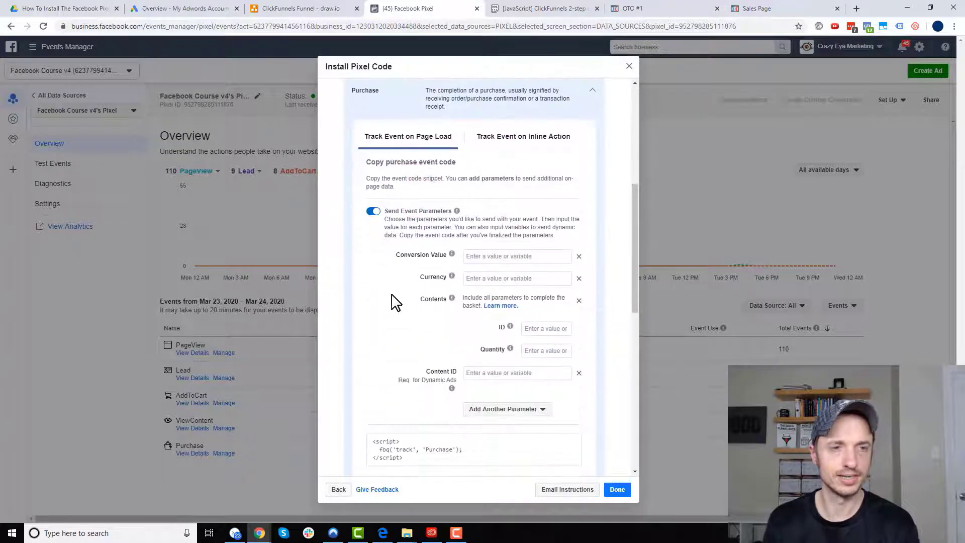
scroll(405, 237, "down", 1)
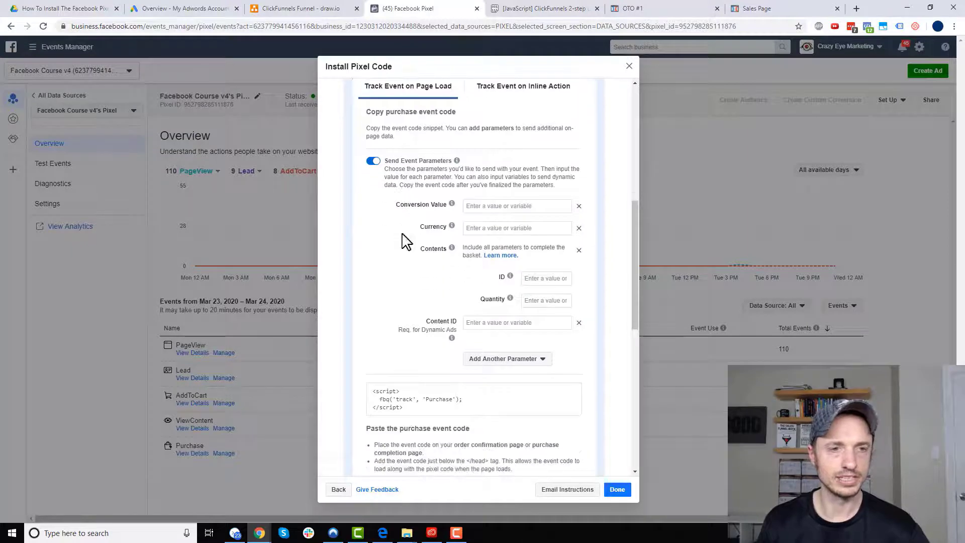
scroll(403, 258, "down", 1)
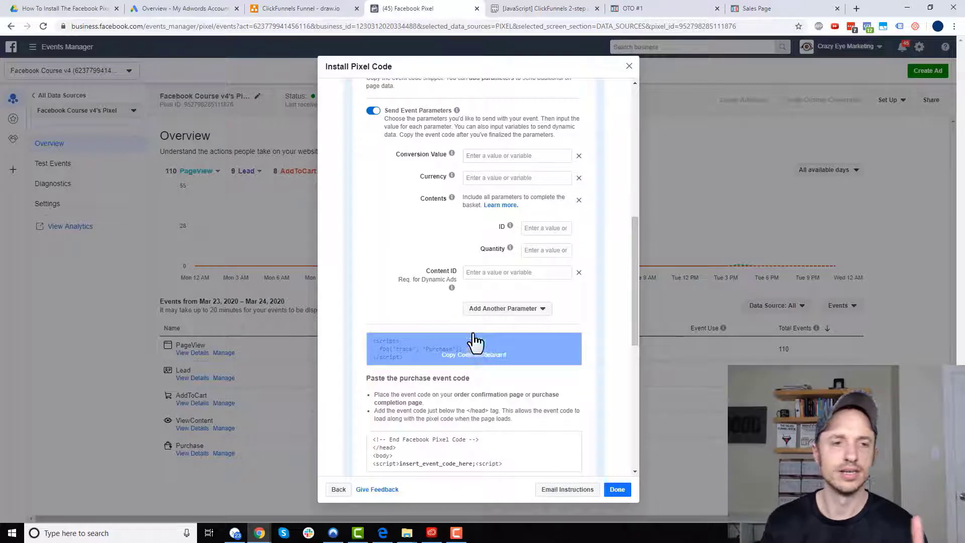
Set the Purchase event's conversion value to 10 and currency to USD, and copy its event code
left_click(500, 156)
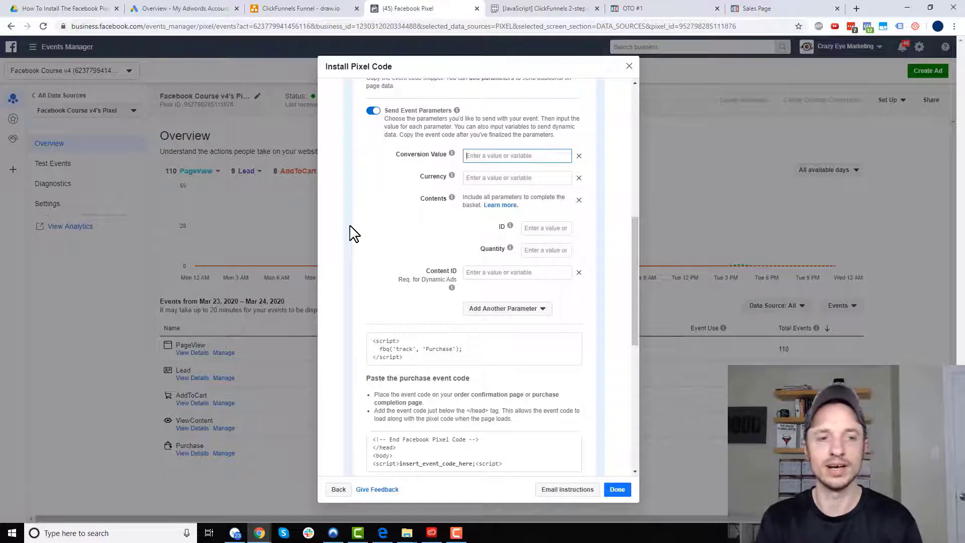
mouse_move(447, 362)
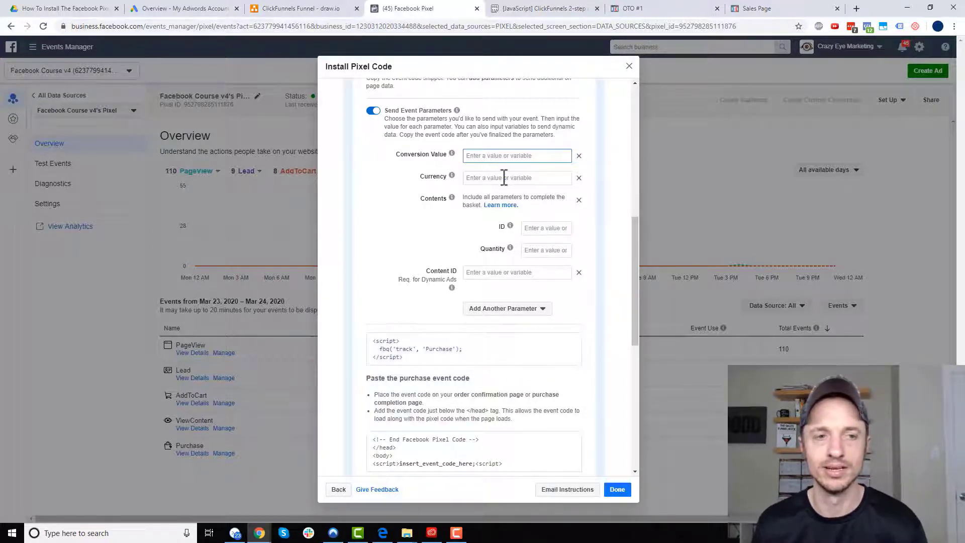
left_click(508, 158)
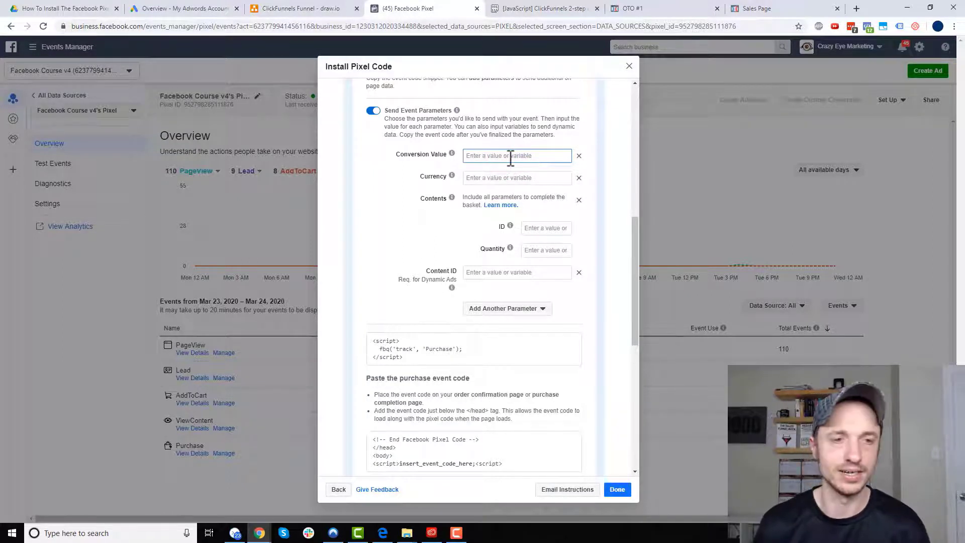
type("10")
left_click(519, 180)
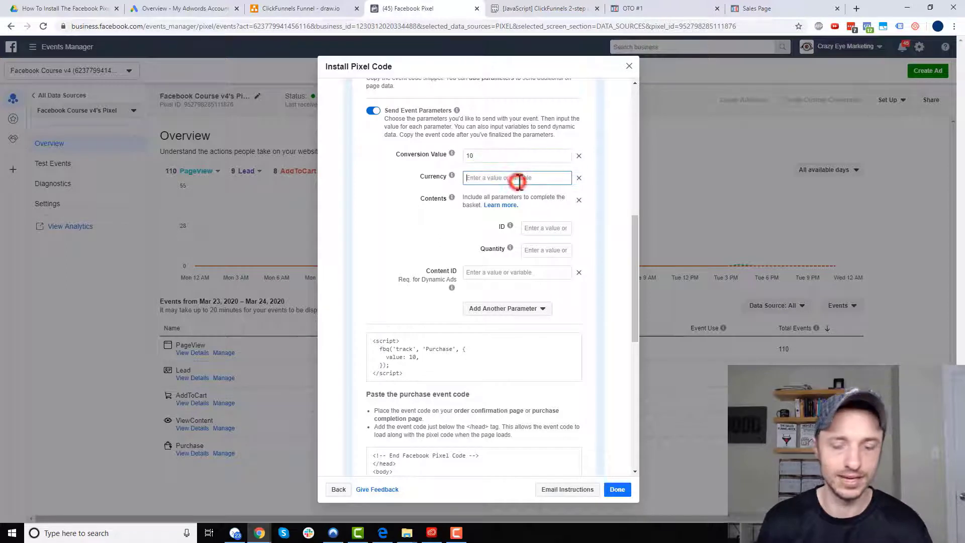
type("USD")
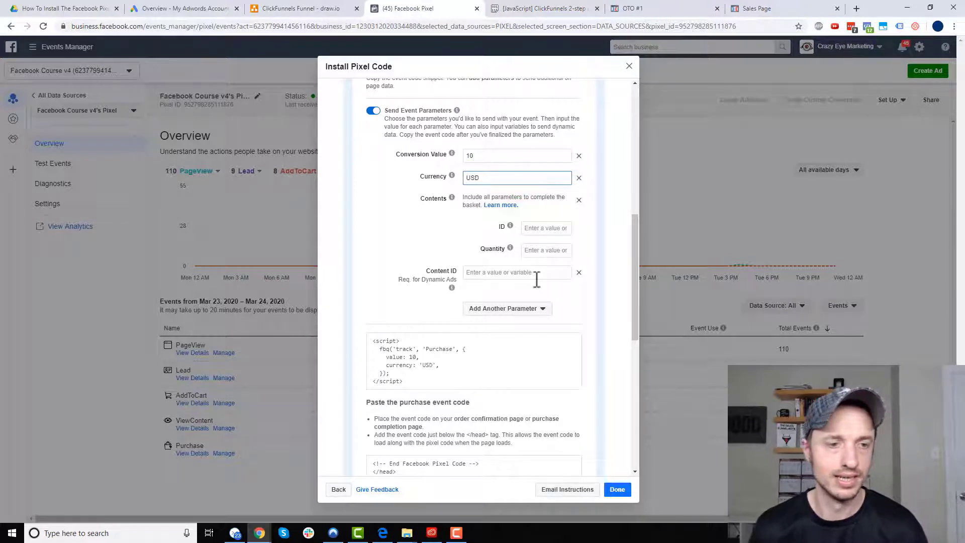
left_click(490, 367)
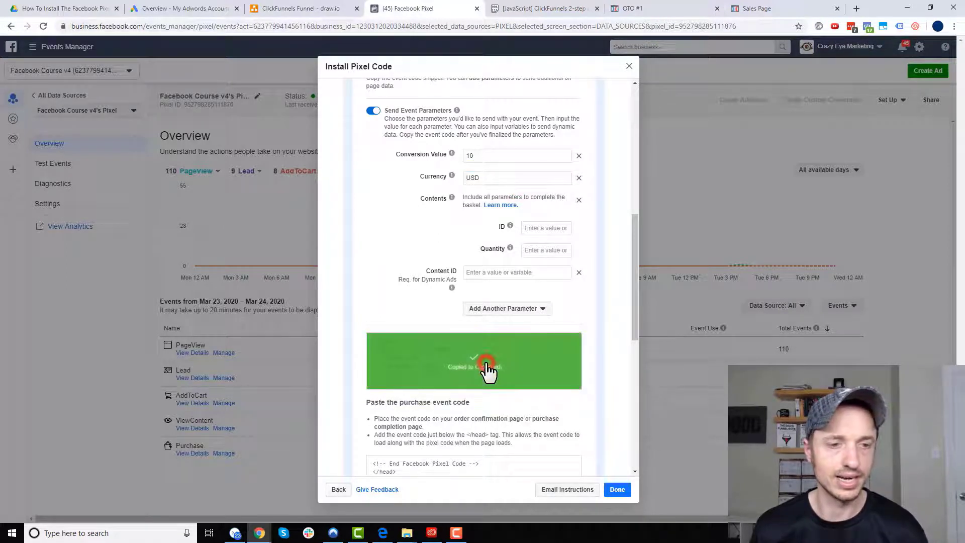
Paste the Purchase script into the header tracking code of the OTO #1 page in ClickFunnels and save the page
left_click(680, 9)
left_click(170, 51)
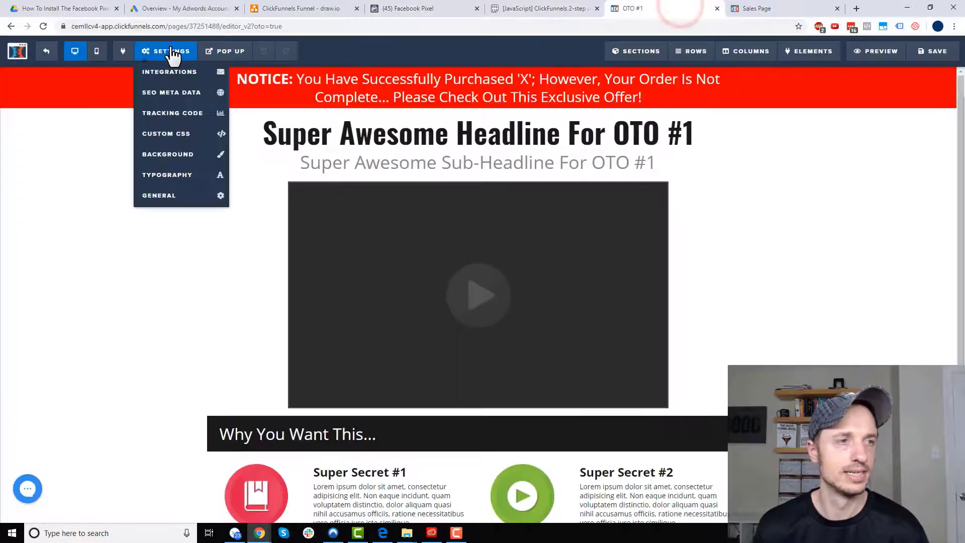
left_click(176, 114)
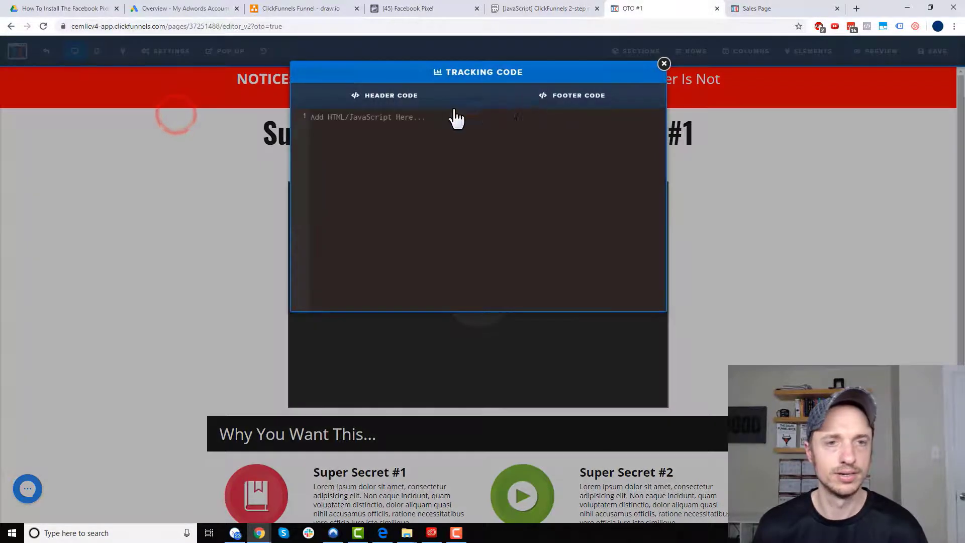
left_click(431, 118)
key("ctrl+v")
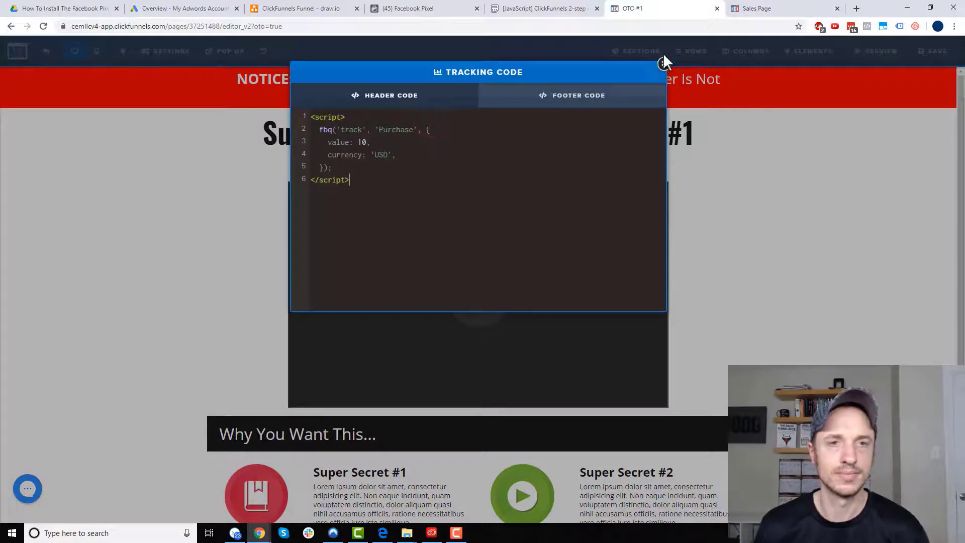
left_click(663, 65)
left_click(933, 55)
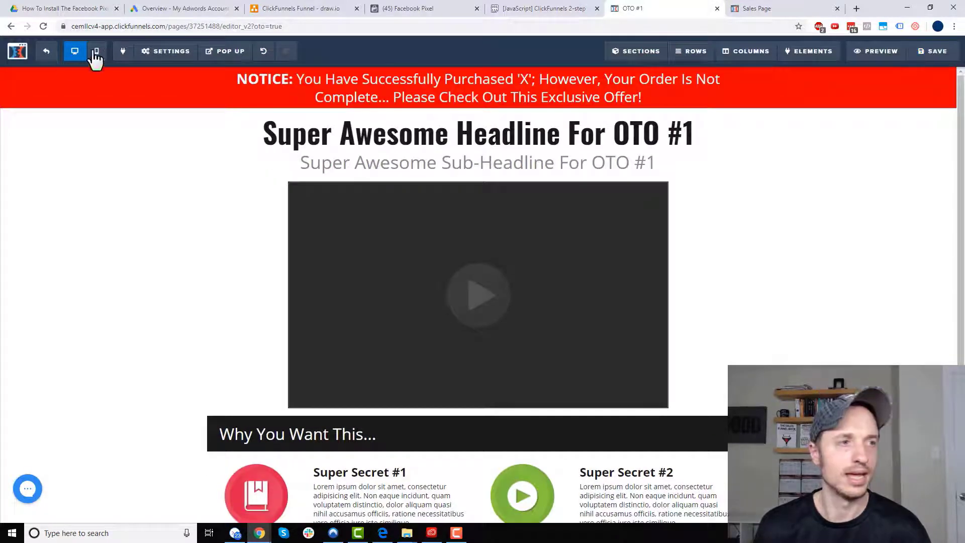
Open the live OTO #1 page from the funnel overview and check the Purchase event's parameters in Facebook Pixel Helper
left_click(46, 51)
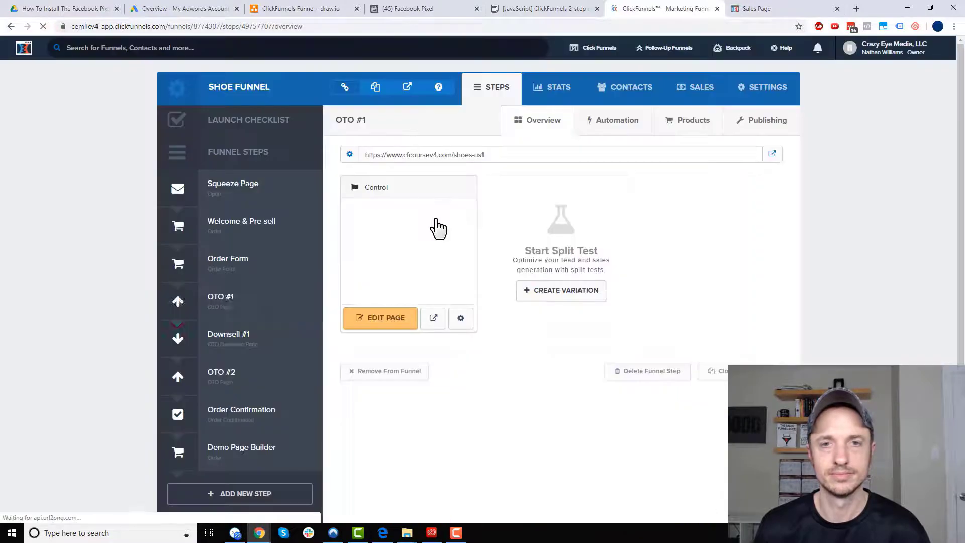
left_click(771, 154)
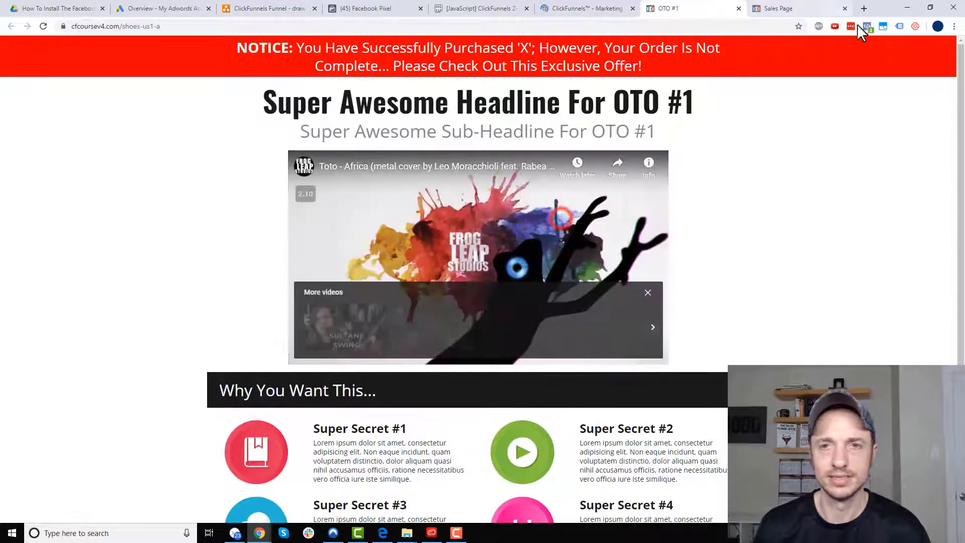
left_click(868, 28)
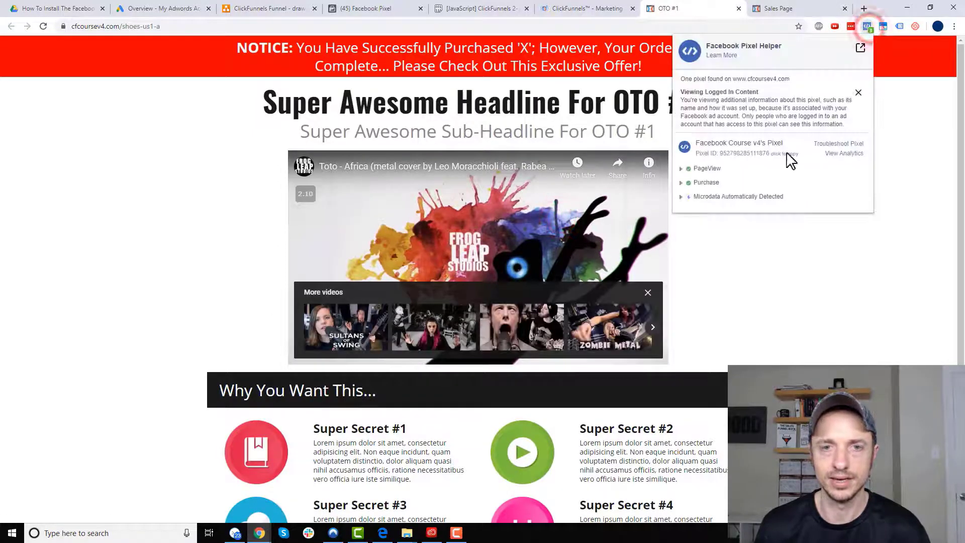
left_click(681, 183)
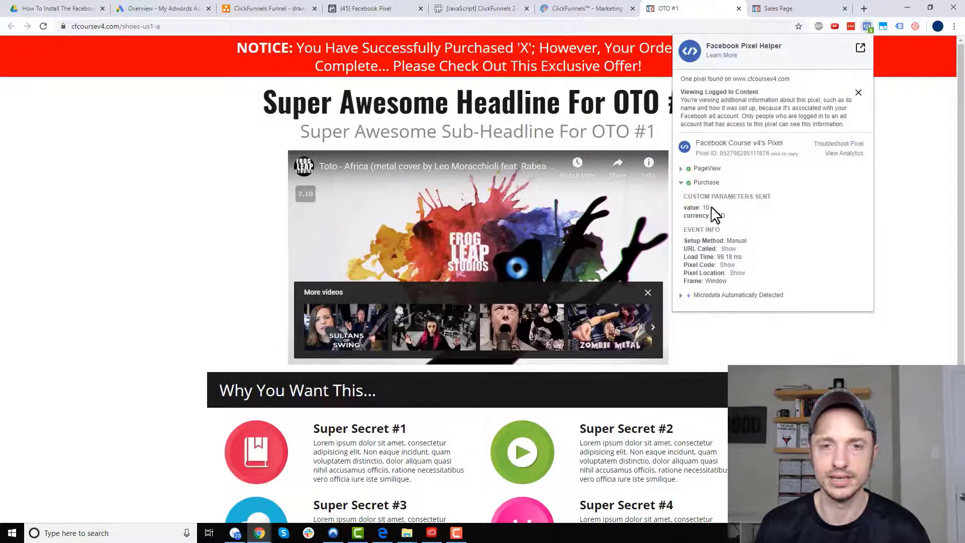
left_click(902, 102)
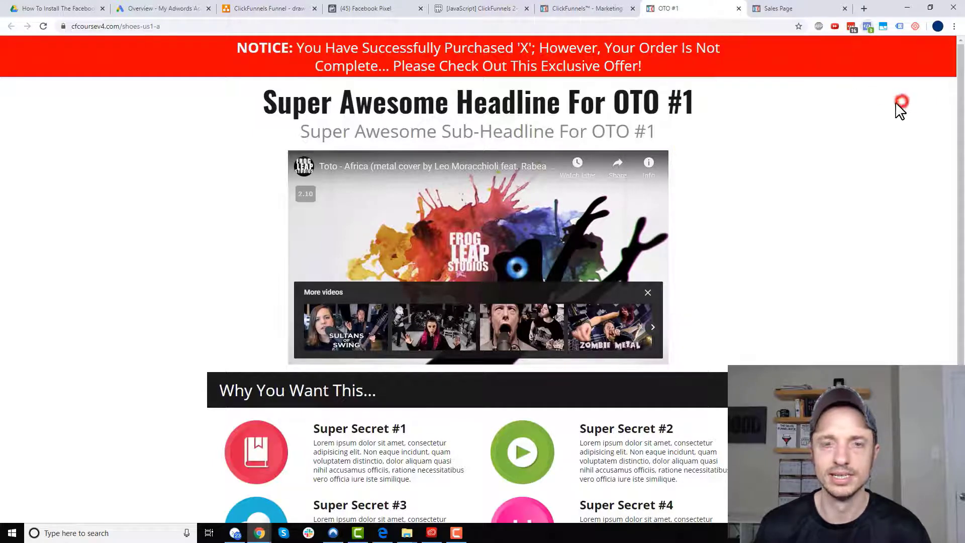
In Events Manager, clear all recorded session activity in Test Events and reload the page
left_click(285, 10)
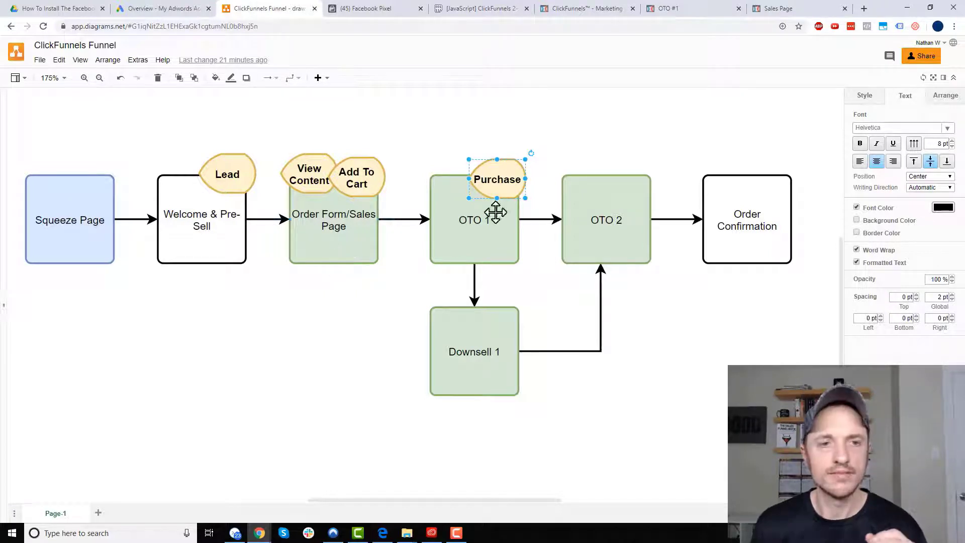
left_click(381, 18)
left_click(624, 67)
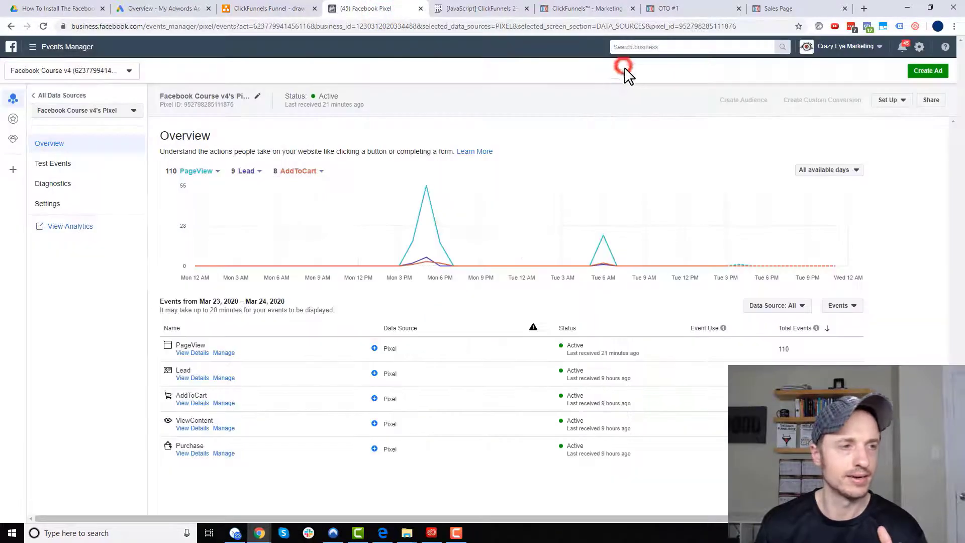
left_click(81, 165)
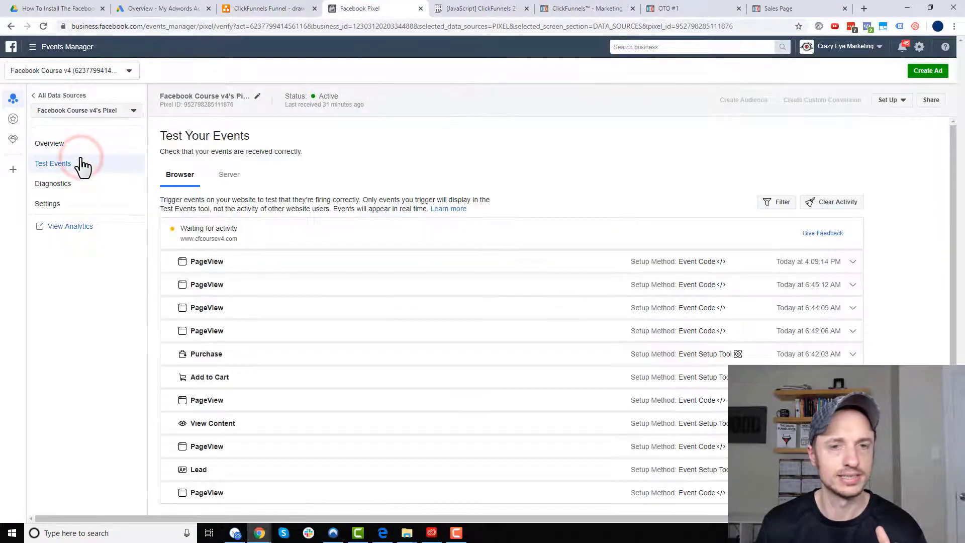
left_click(837, 203)
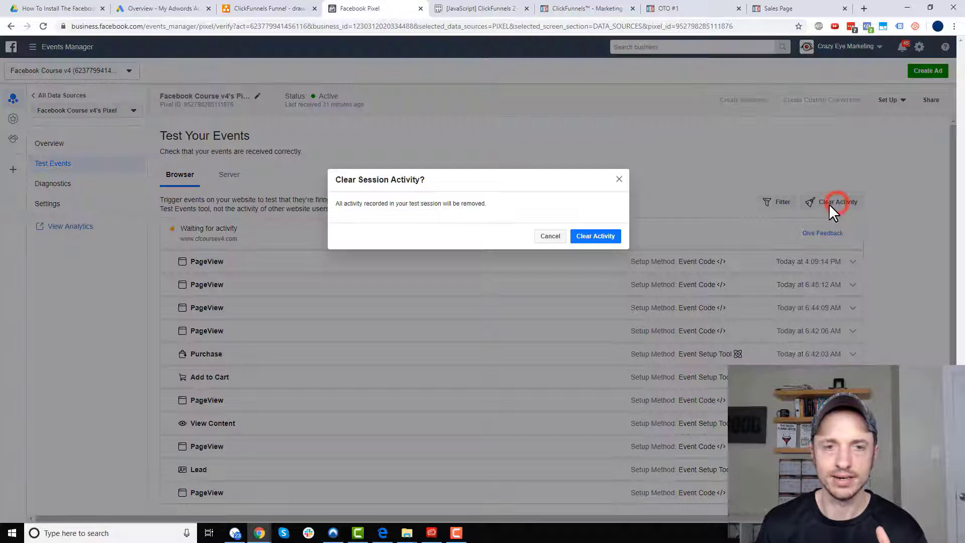
left_click(598, 236)
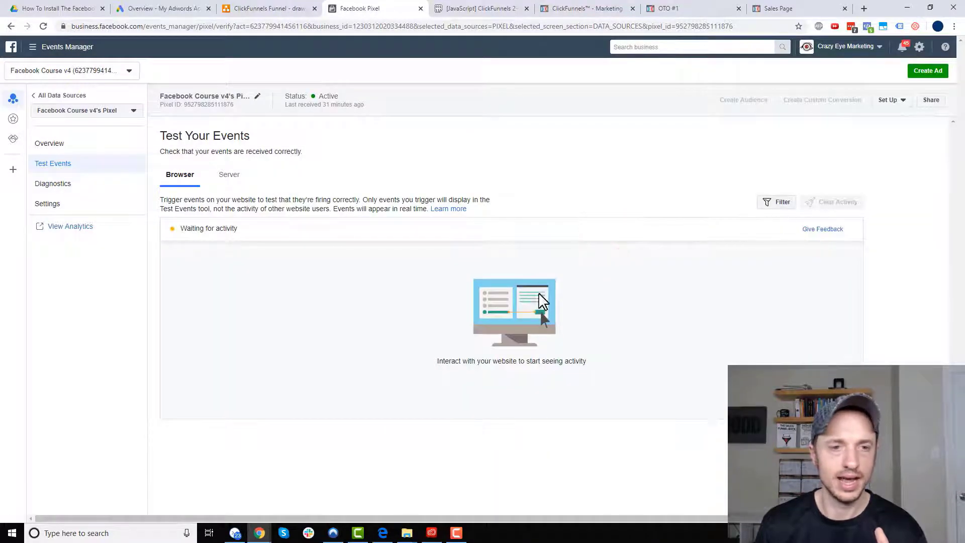
left_click(43, 26)
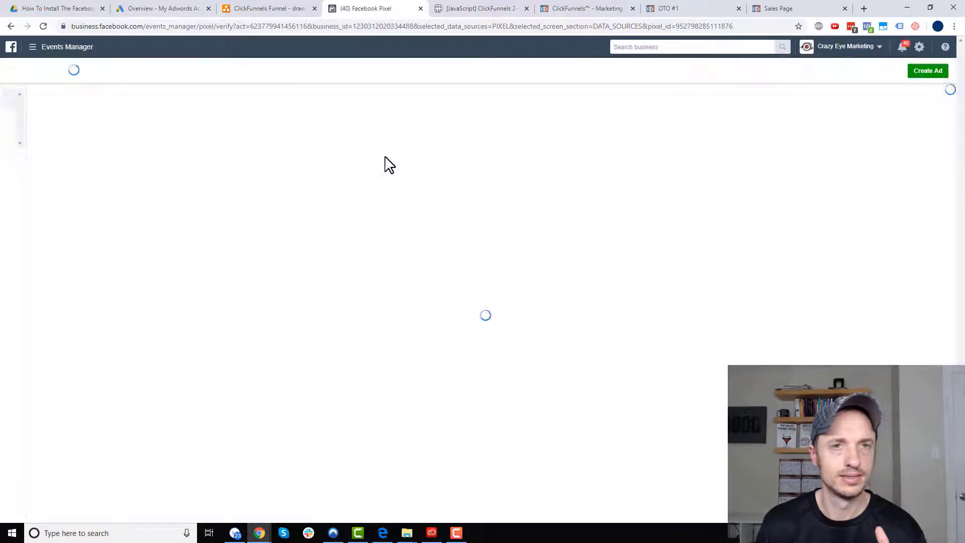
left_click(586, 10)
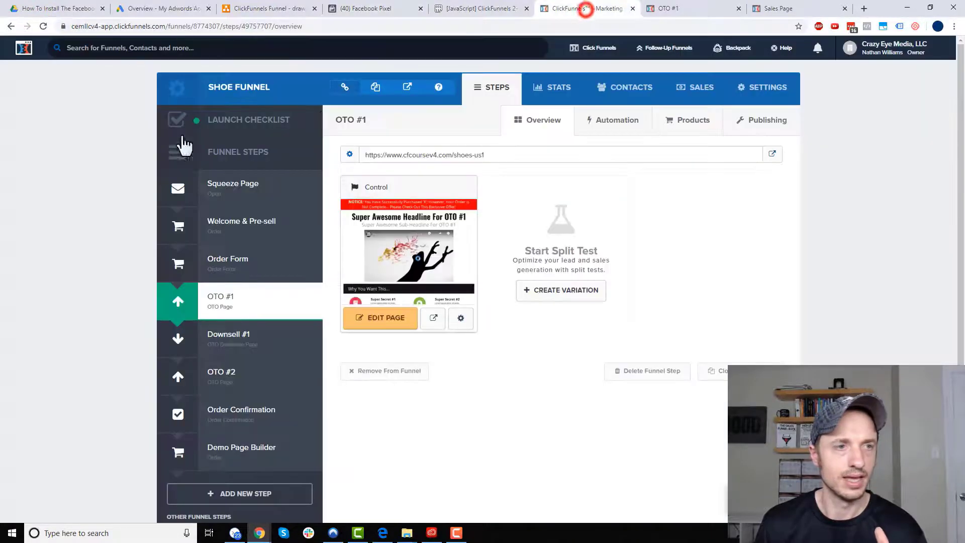
left_click(378, 93)
left_click(381, 8)
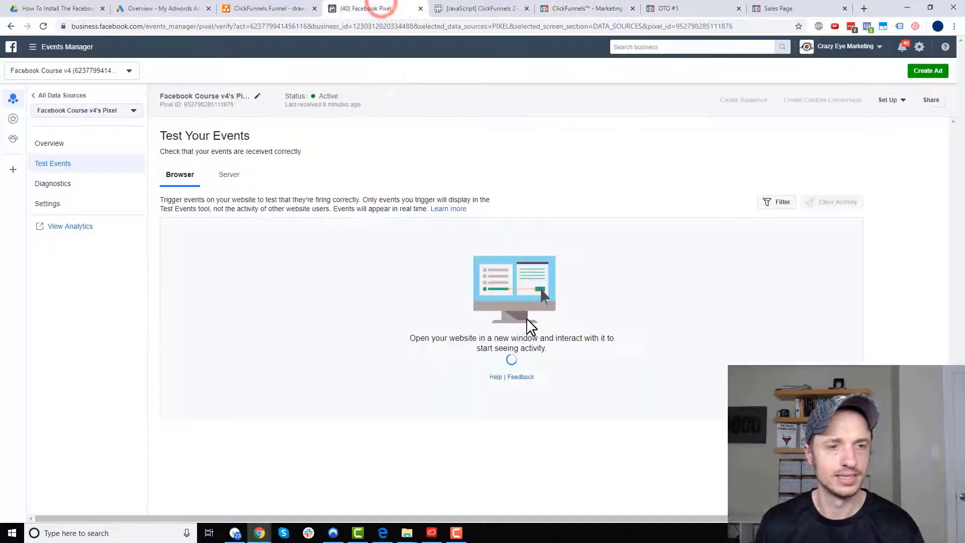
left_click(498, 368)
type("https://www.cfcoursev4.com/shoes")
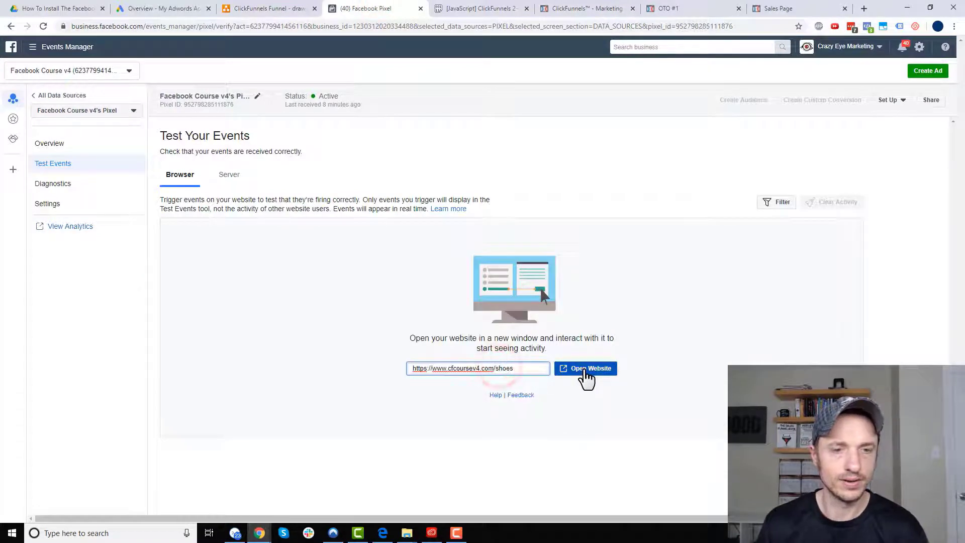
left_click(586, 376)
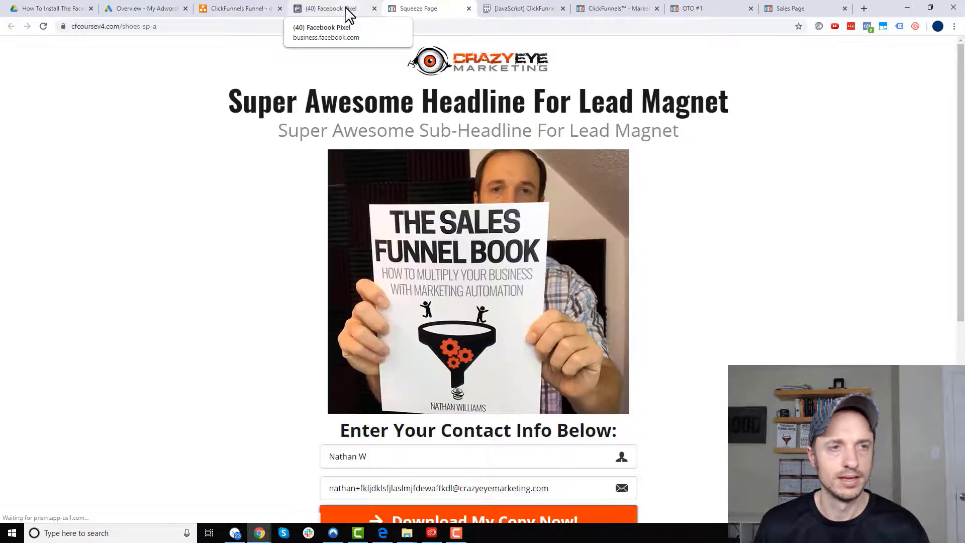
left_click(349, 15)
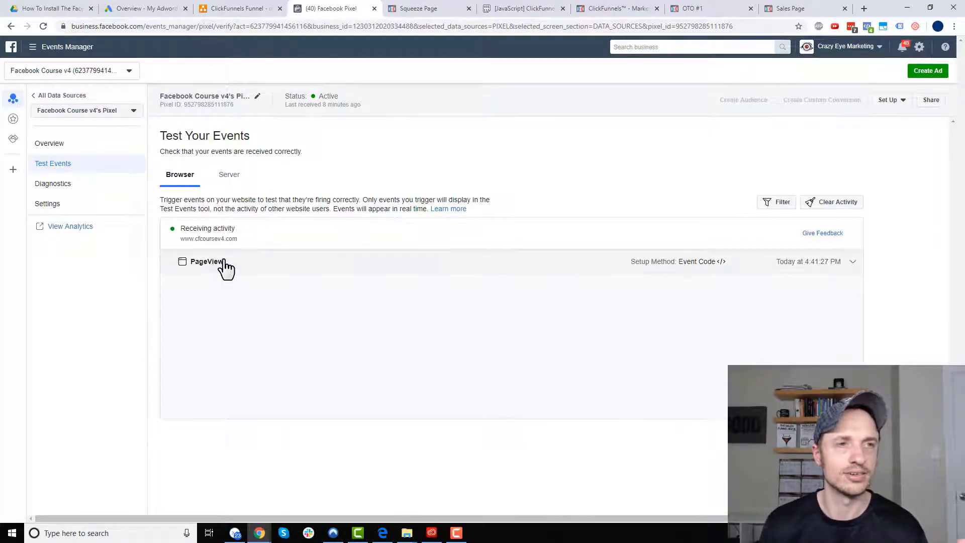
Submit the squeeze page's opt-in form with a shortened e-mail address, and check Test Events for the Lead event
left_click(409, 8)
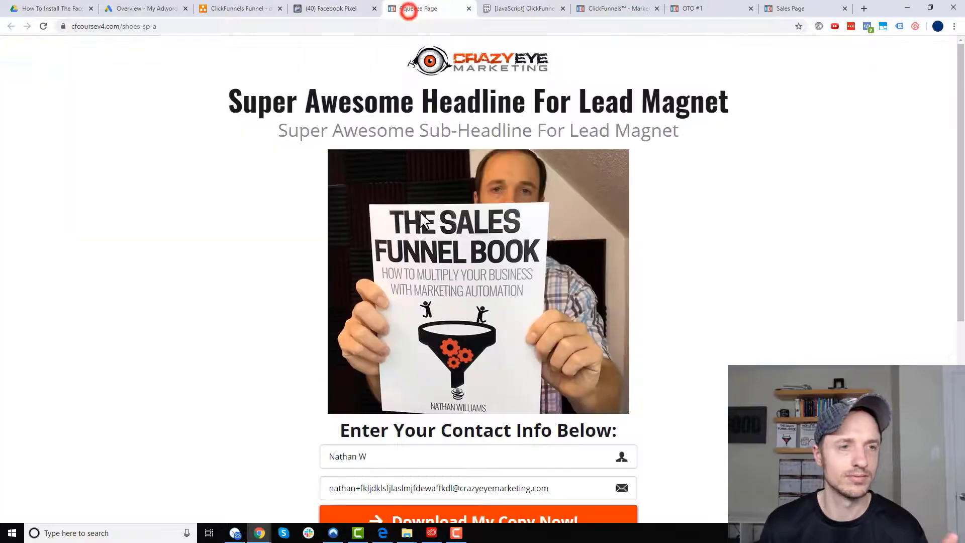
scroll(469, 273, "down", 2)
scroll(470, 274, "down", 2)
left_click(416, 287)
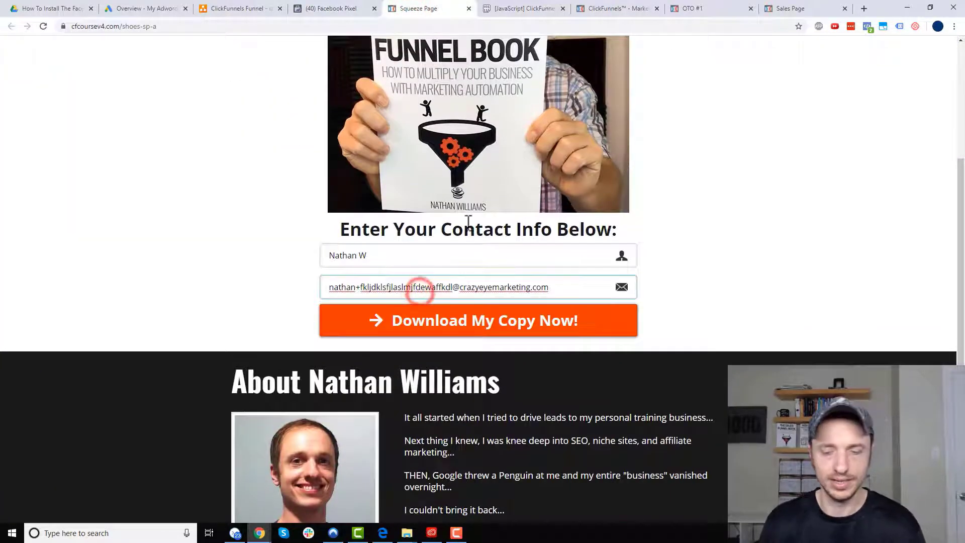
key("BackSpace")
key("BackSpace")
key("BackSpace")
key("BackSpace")
key("BackSpace")
key("BackSpace")
key("BackSpace")
key("BackSpace")
key("BackSpace")
key("BackSpace")
key("BackSpace")
key("BackSpace")
key("BackSpace")
key("BackSpace")
key("BackSpace")
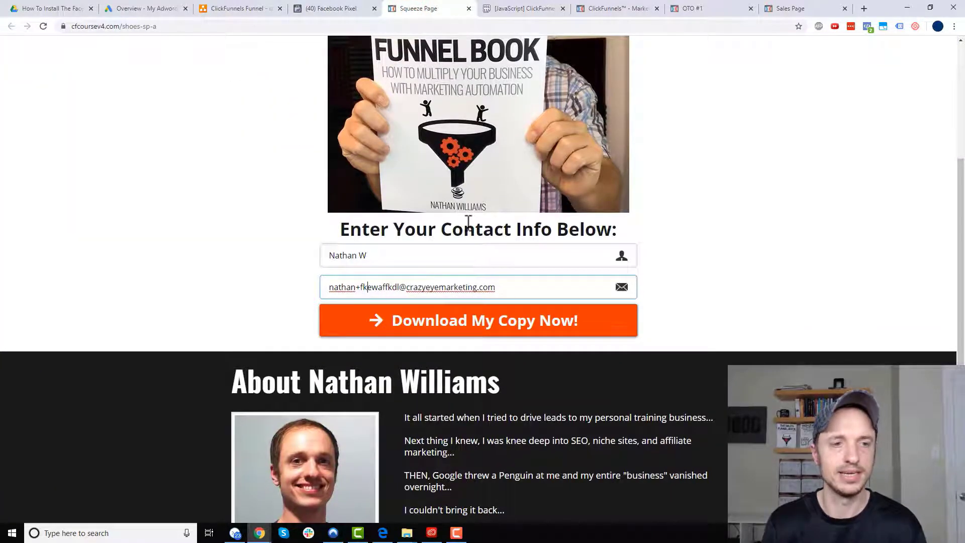
left_click(445, 314)
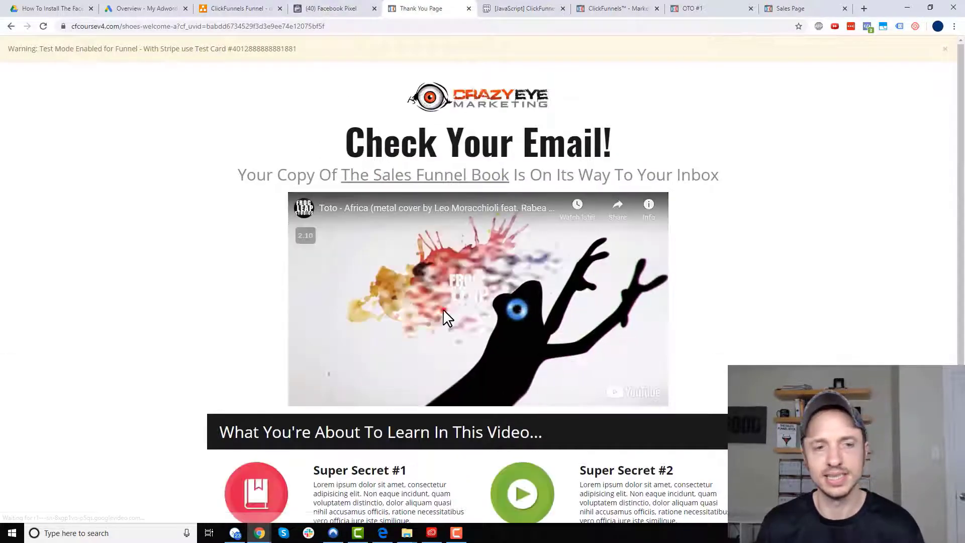
left_click(346, 9)
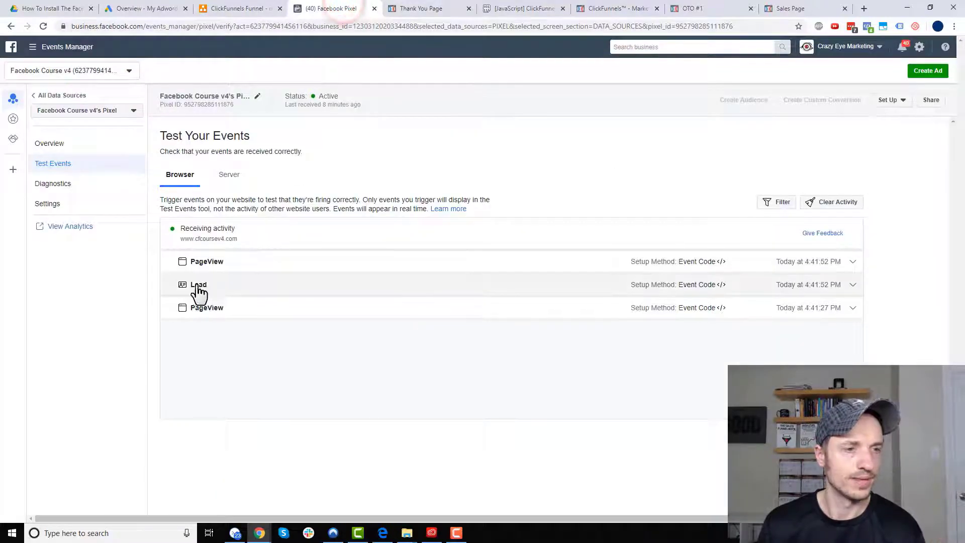
Continue from the thank-you page to the complementary course's order page, and check Test Events for the View Content event
left_click(437, 9)
scroll(553, 467, "down", 3)
left_click(553, 488)
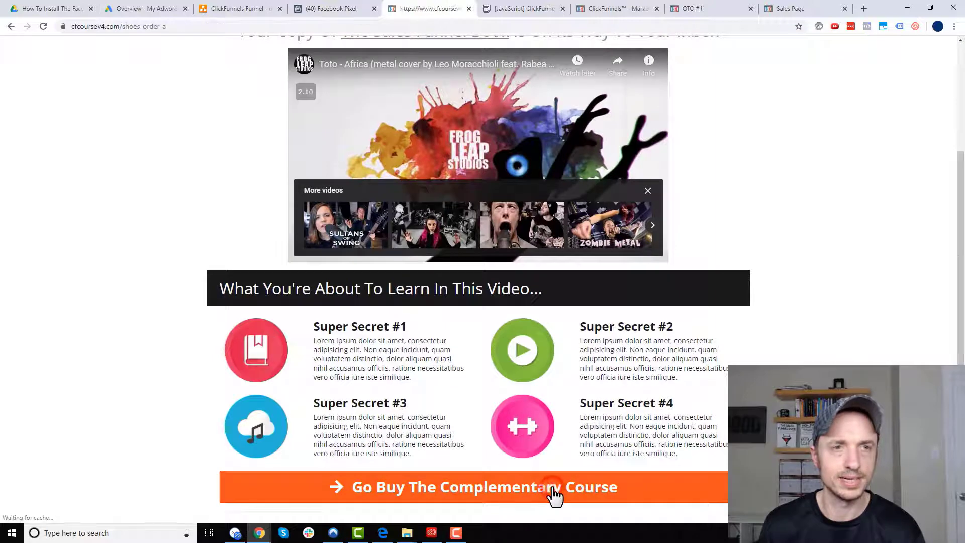
left_click(336, 10)
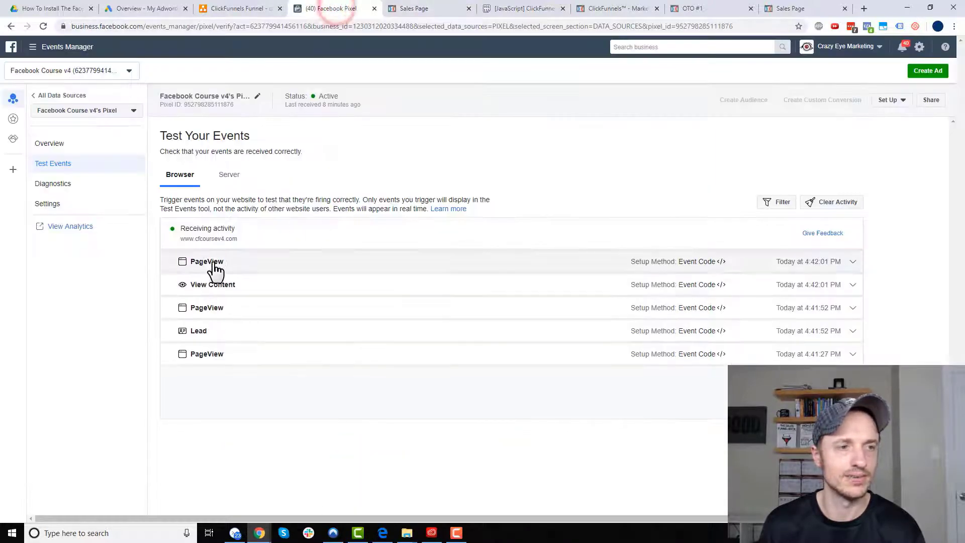
Select a shipping country on the sales page, proceed to the payment step, and check Test Events for Add to Cart
left_click(426, 9)
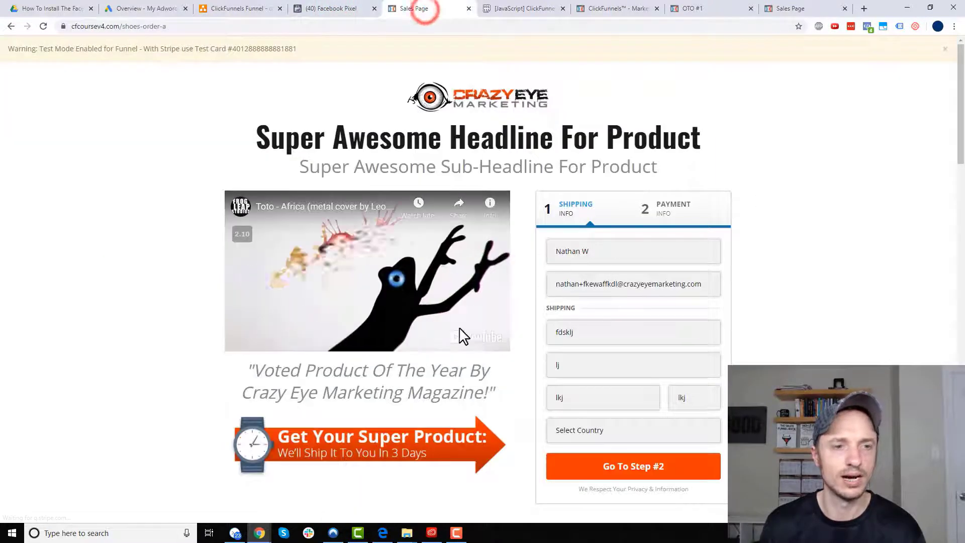
left_click(426, 314)
scroll(618, 238, "down", 2)
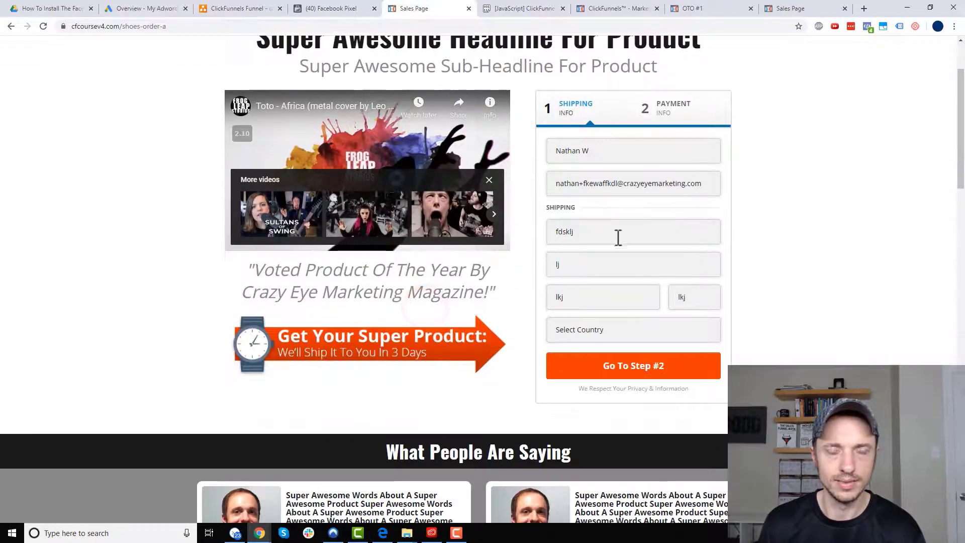
left_click(598, 331)
left_click(599, 144)
left_click(624, 365)
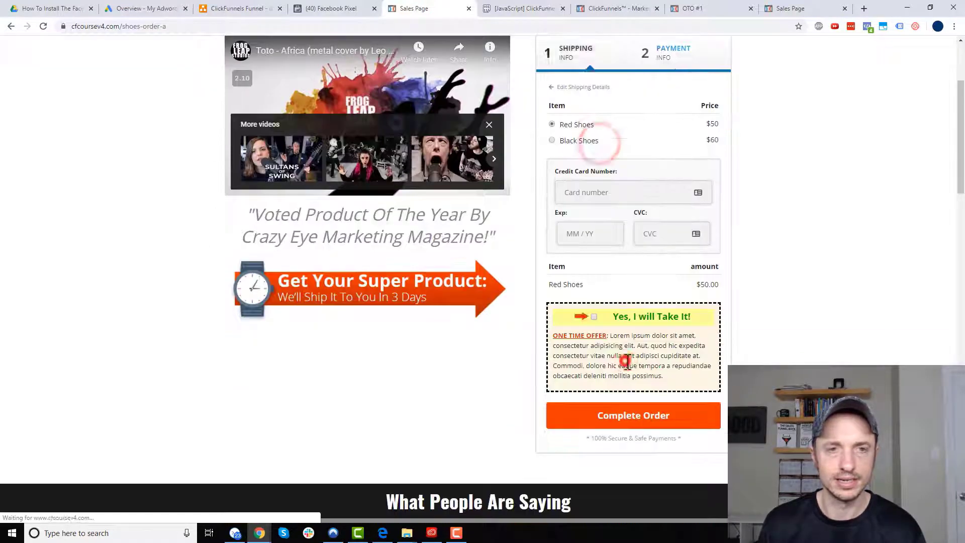
left_click(330, 9)
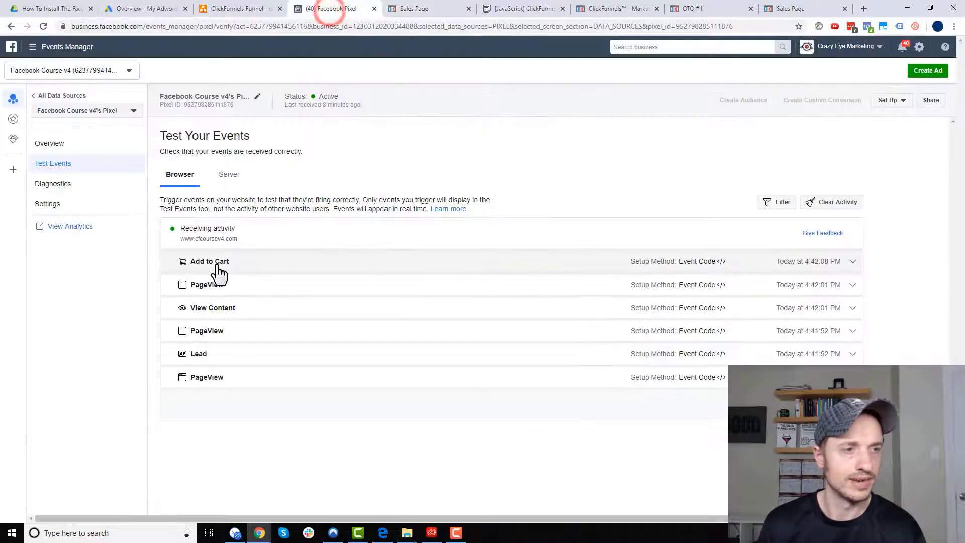
Complete the Red Shoes order with the test card number, expiry date and CVC, and check Test Events for the Purchase event
left_click(415, 9)
scroll(366, 118, "up", 4)
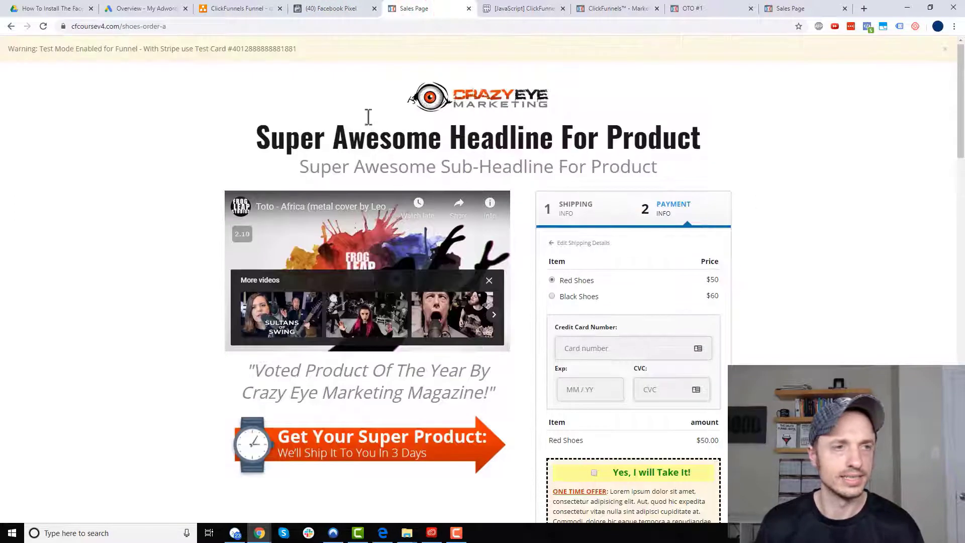
double_click(284, 48)
key("ctrl+c")
left_click(596, 351)
key("ctrl+v")
left_click(592, 390)
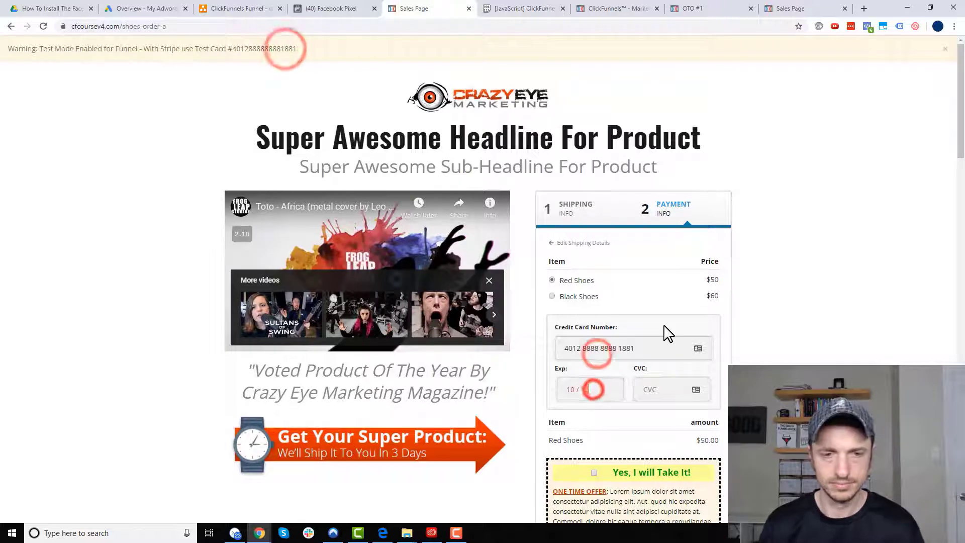
type("1033113")
scroll(668, 377, "down", 3)
left_click(653, 327)
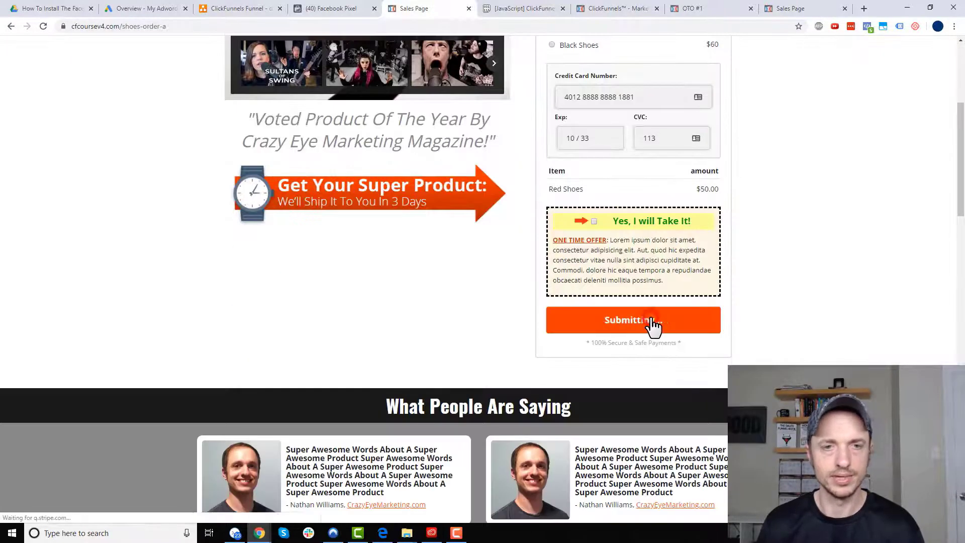
left_click(336, 9)
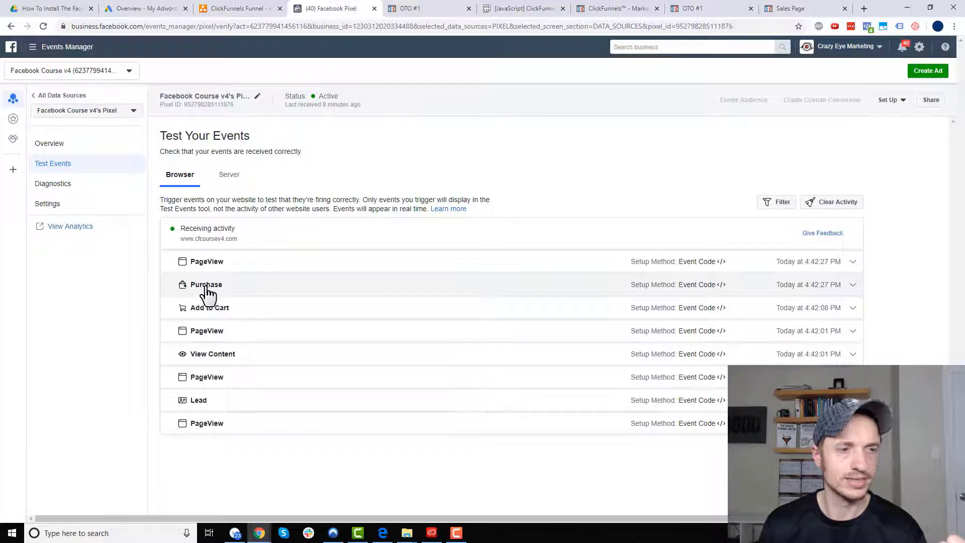
Accept the OTO #1 and OTO #2 offers through to the order confirmation, and check the resulting activity in Test Events
left_click(408, 9)
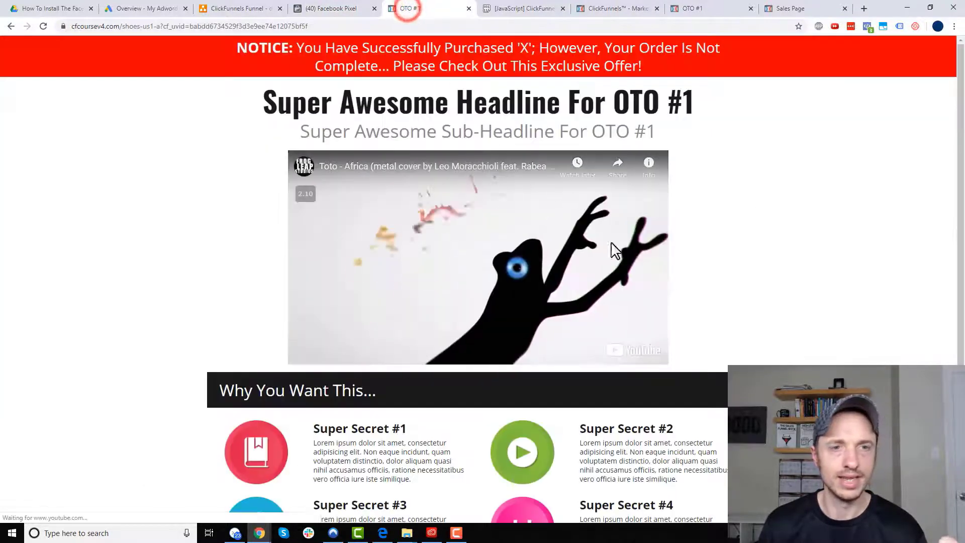
scroll(552, 254, "down", 3)
left_click(565, 465)
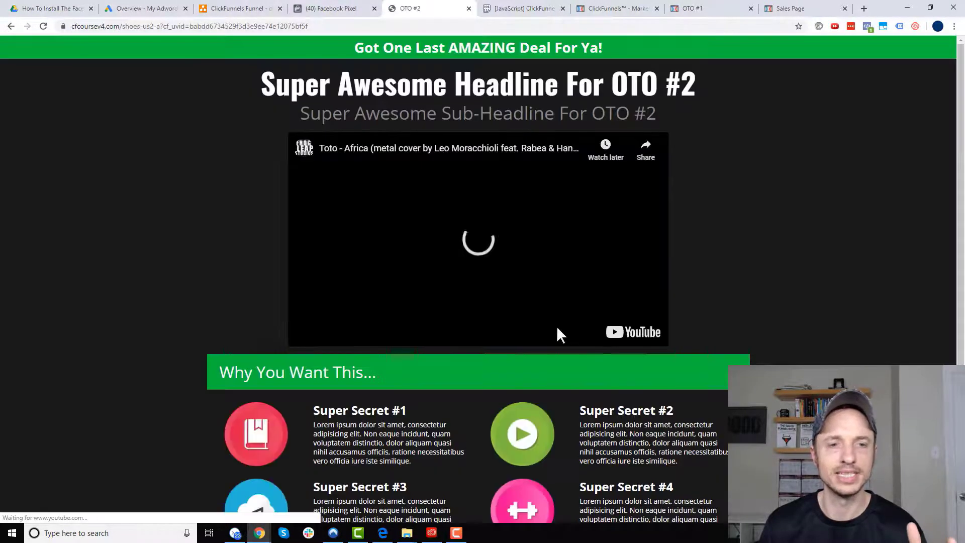
scroll(556, 325, "down", 3)
left_click(580, 429)
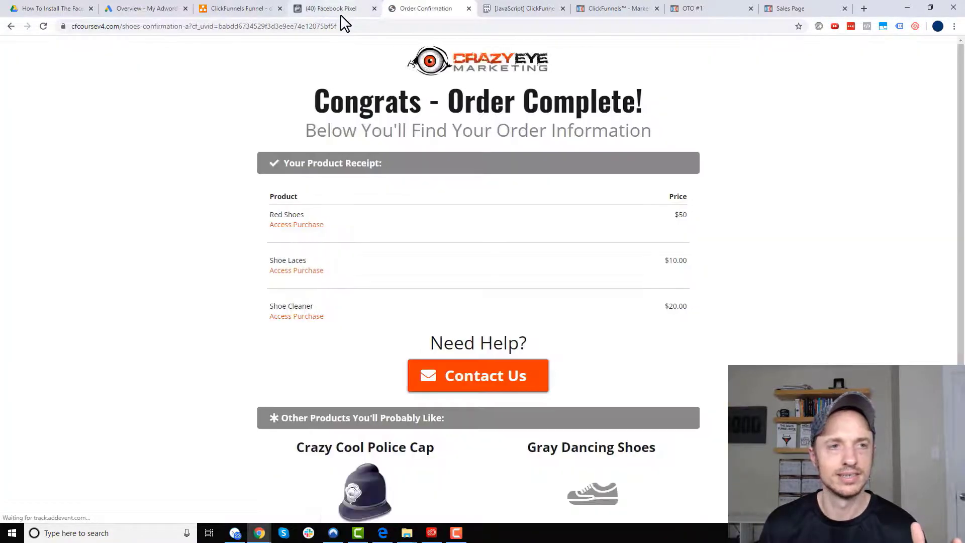
left_click(340, 10)
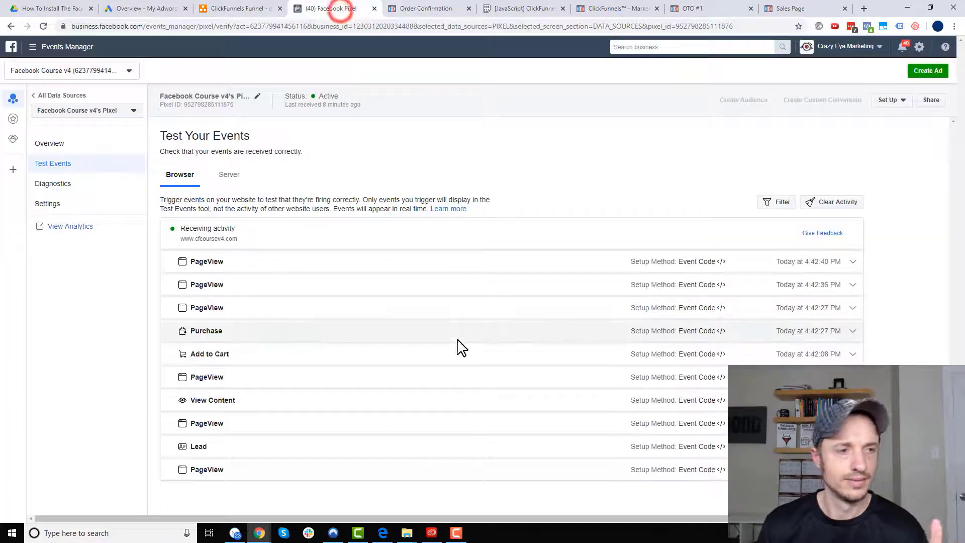
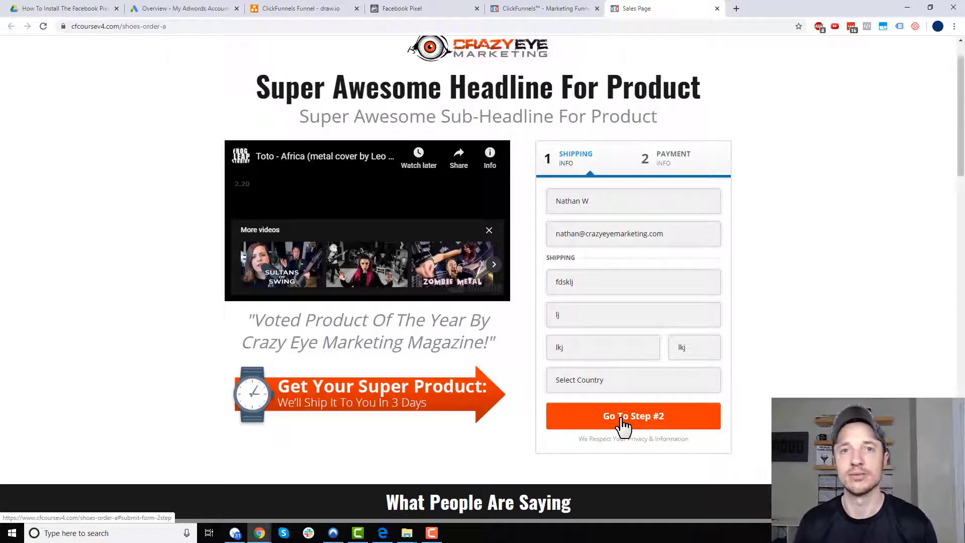
Switch to the draw.io ClickFunnels Funnel diagram and move the Purchase marker onto the Order Form/Sales Page box
left_click(301, 12)
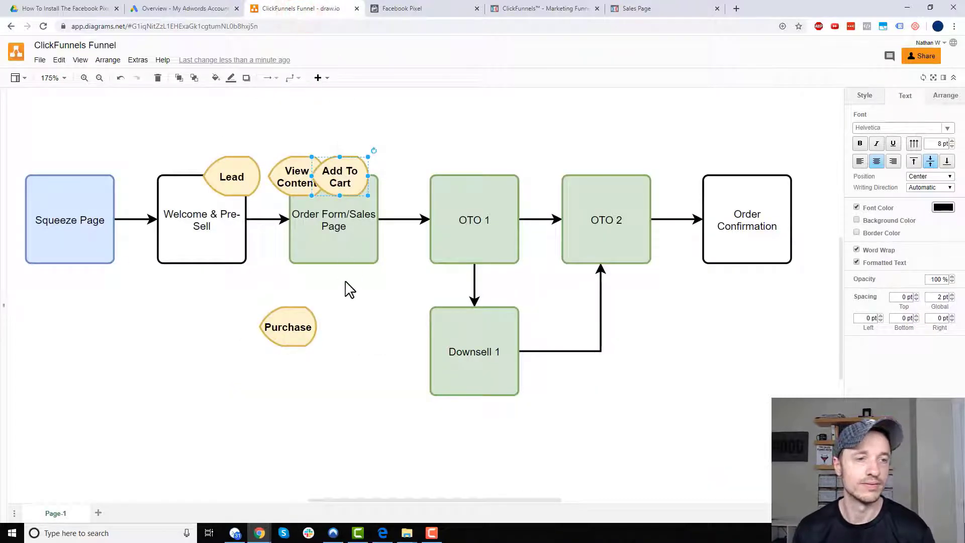
left_click(288, 326)
left_click_drag(289, 335, 397, 185)
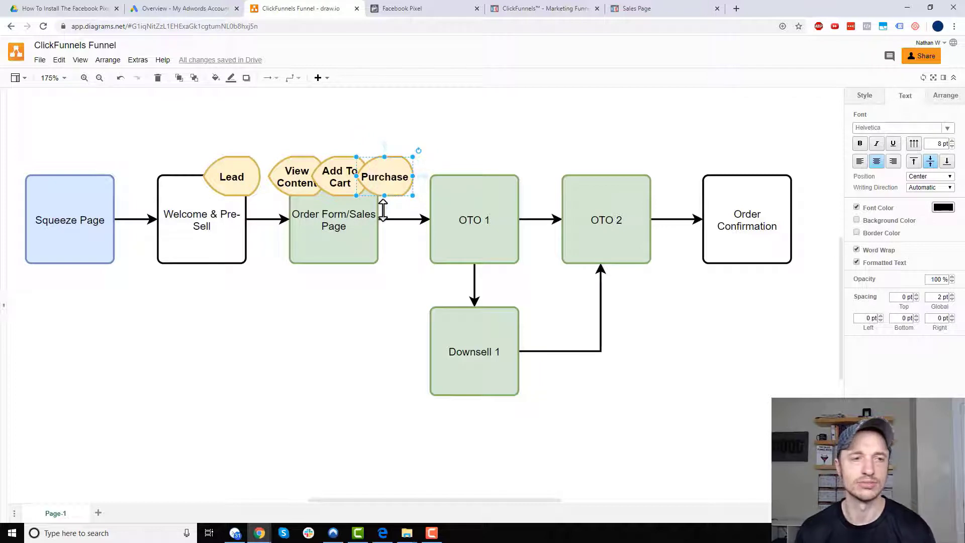
left_click(376, 312)
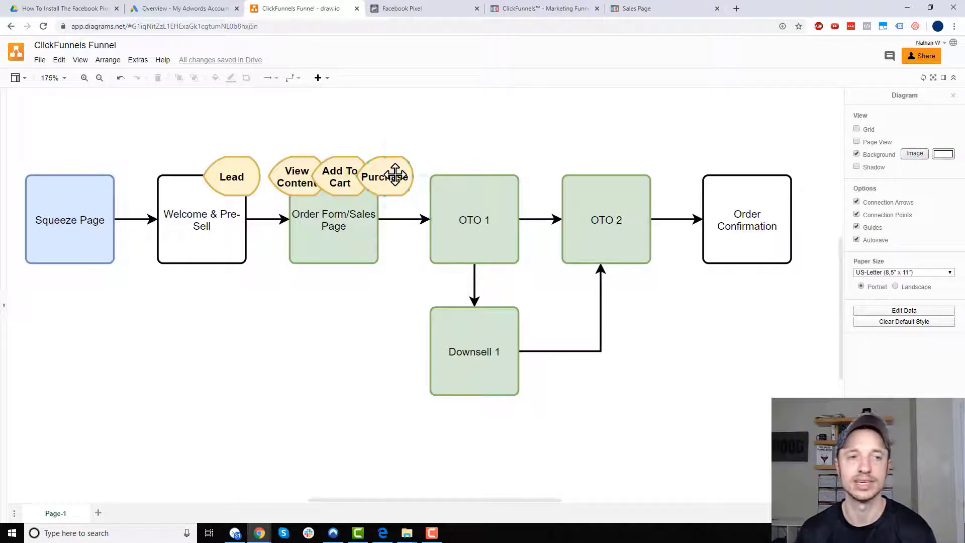
Place copies of the Purchase marker on the OTO 1, OTO 2 and Downsell 1 boxes of the funnel diagram
left_click_drag(395, 174, 510, 161)
left_click_drag(490, 192, 494, 188)
left_click_drag(511, 157, 511, 307)
left_click(732, 338)
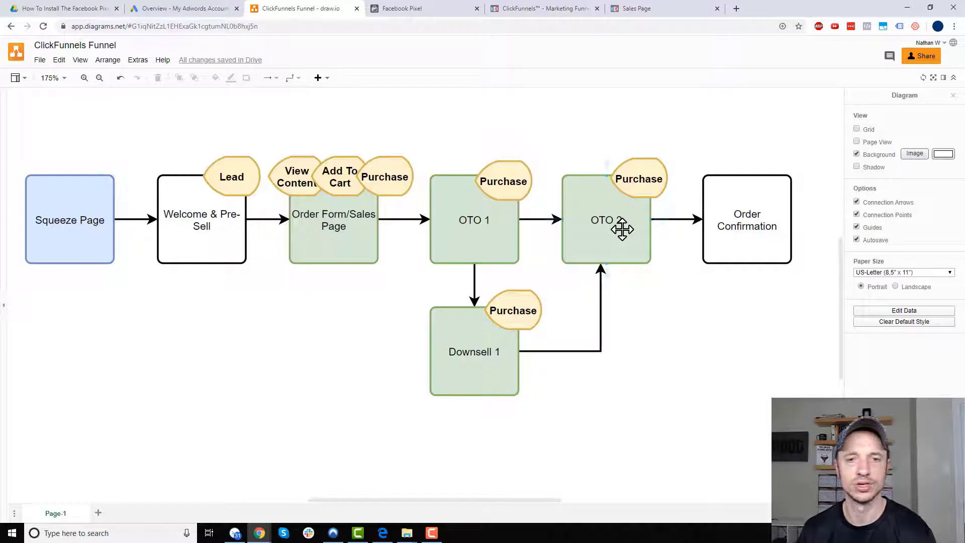
Switch to Facebook Events Manager and open Facebook Course v4's Pixel from the list of pixels
left_click(424, 10)
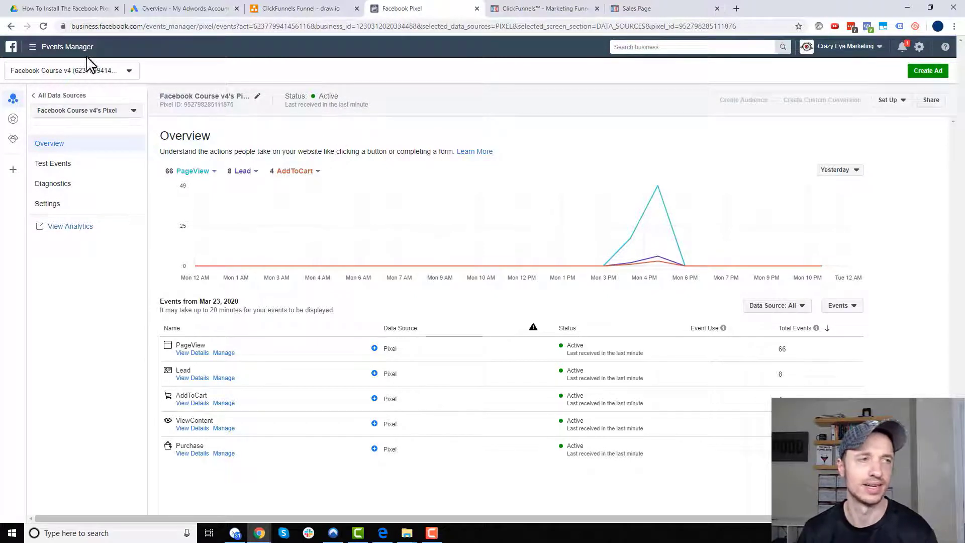
left_click(58, 51)
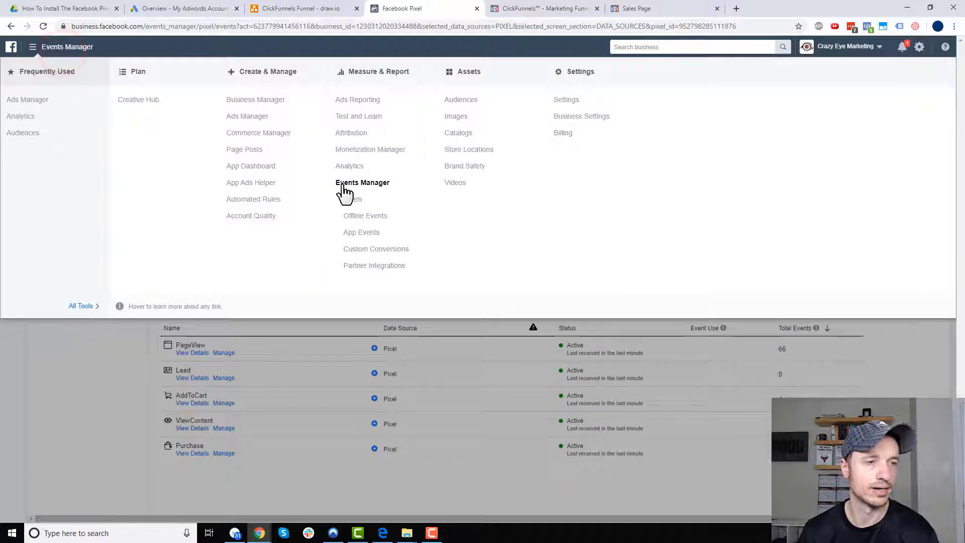
left_click(354, 200)
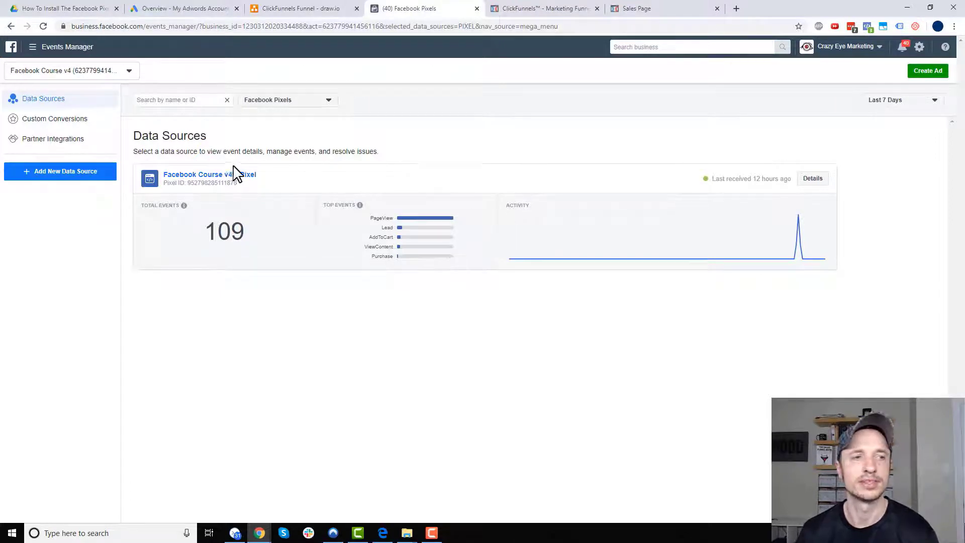
left_click(237, 186)
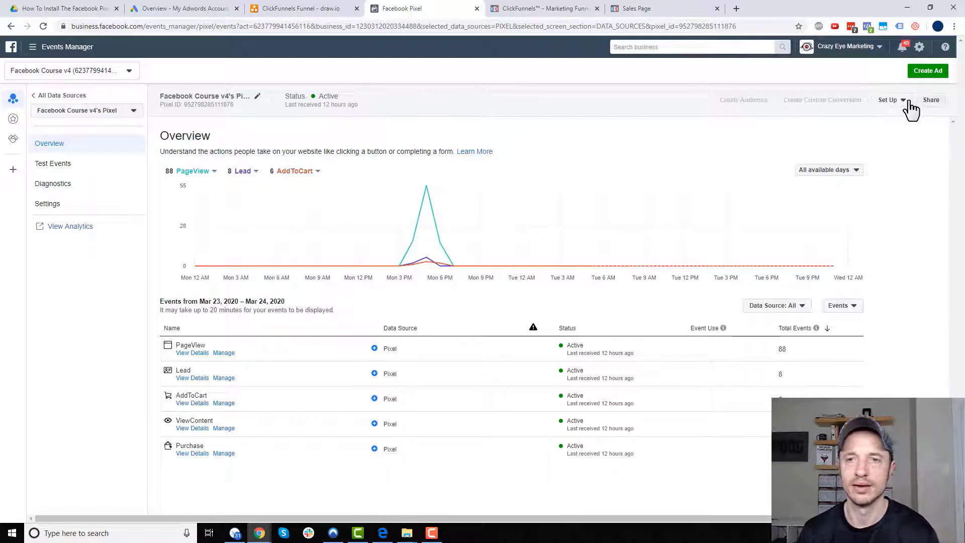
Start the pixel setup with manual code installation and copy the pixel base code
left_click(903, 101)
left_click(902, 120)
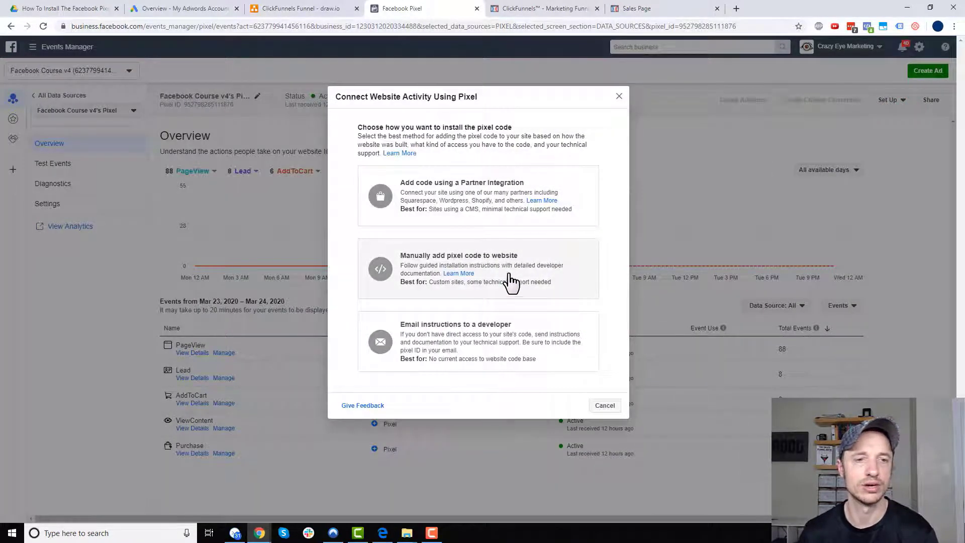
left_click(509, 275)
scroll(510, 279, "down", 3)
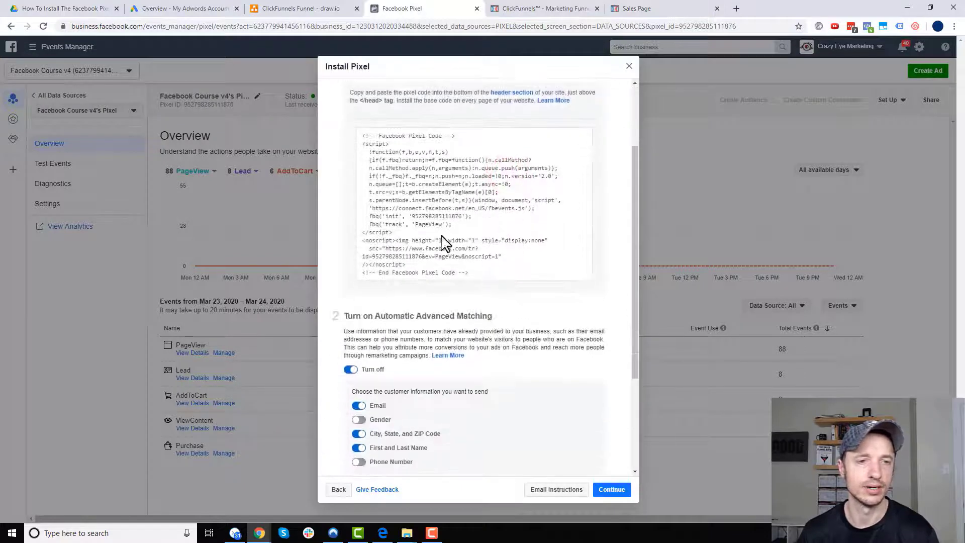
left_click(449, 217)
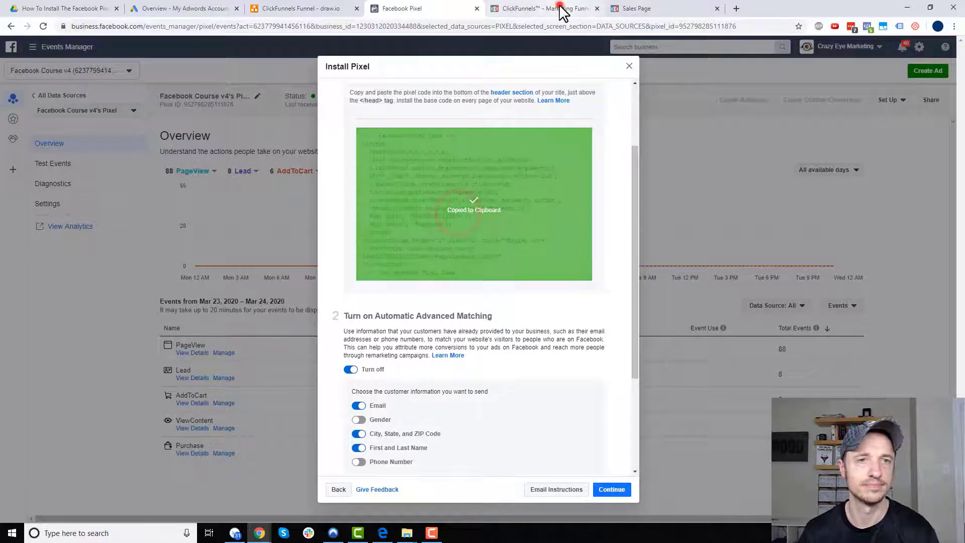
Switch to ClickFunnels and paste the pixel base code into the Shoe Funnel's head tracking code, enlarging the field to show all of it
left_click(562, 11)
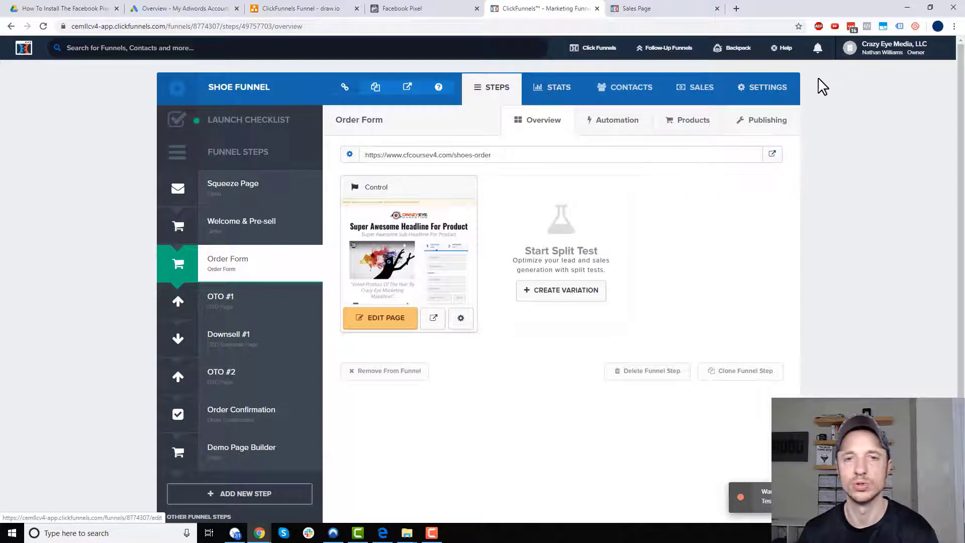
left_click(781, 95)
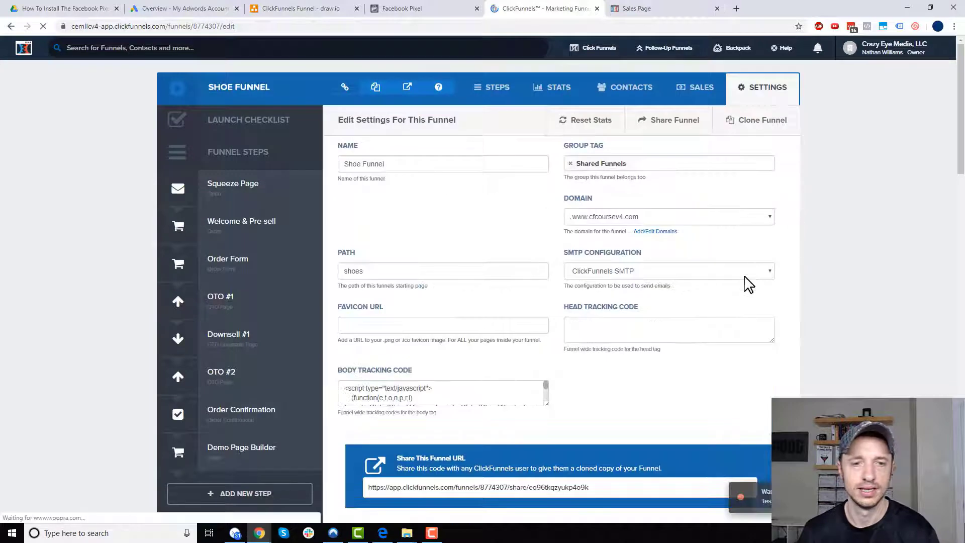
scroll(743, 282, "down", 3)
left_click(726, 171)
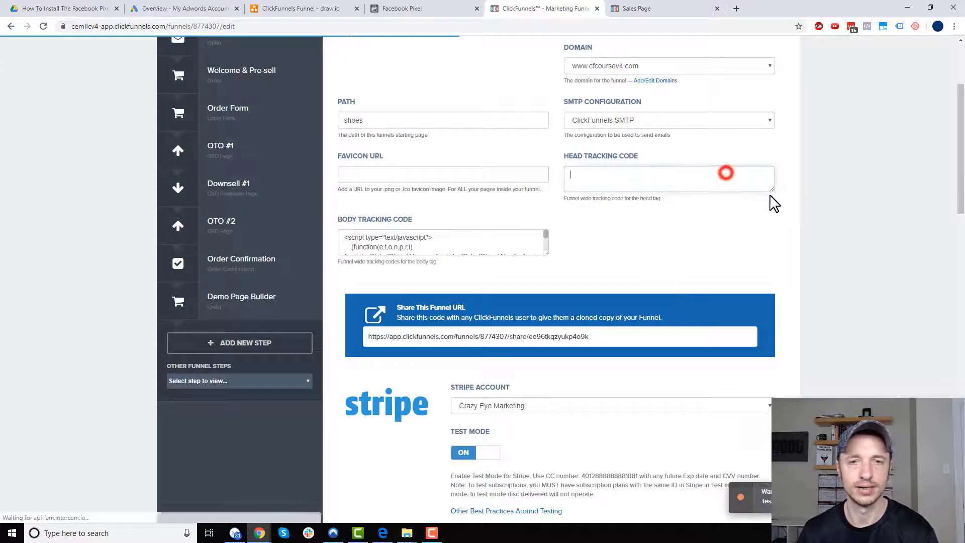
key("ctrl+v")
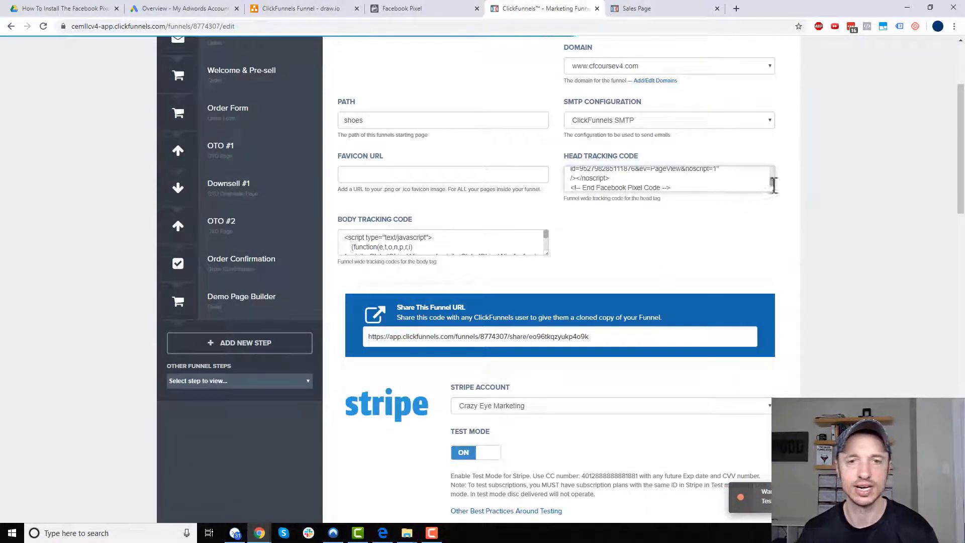
left_click_drag(773, 191, 778, 377)
left_click(704, 336)
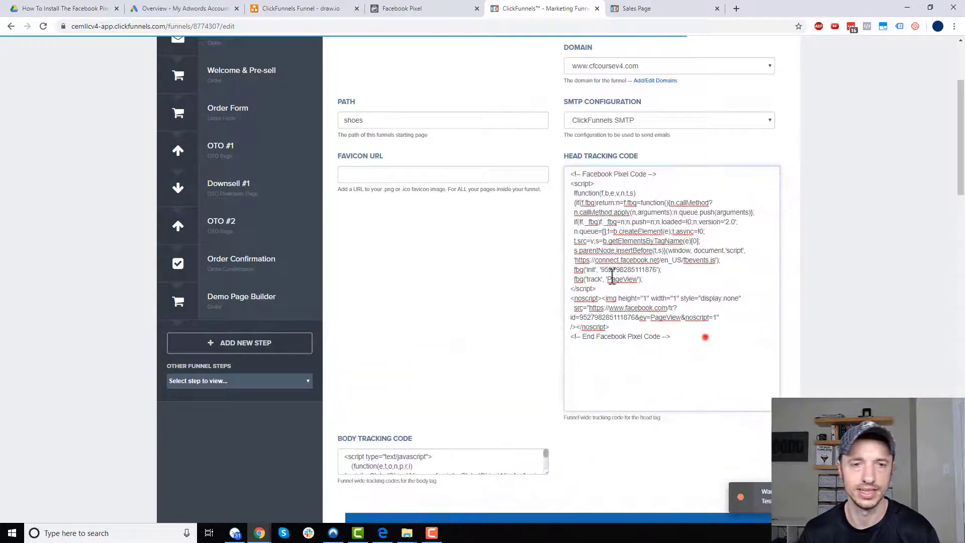
key("ctrl+a")
left_click(650, 215)
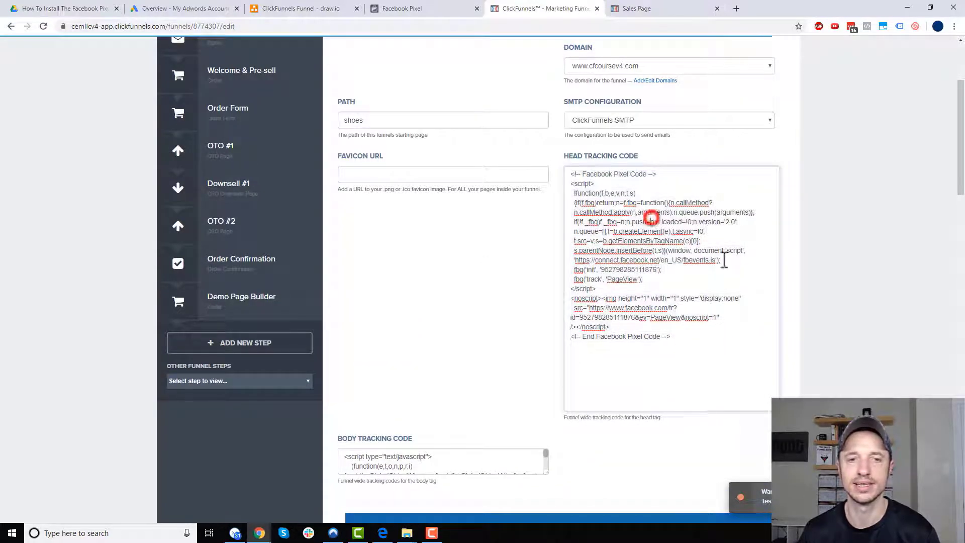
Save and update the Shoe Funnel's settings
scroll(728, 303, "down", 10)
scroll(728, 311, "down", 10)
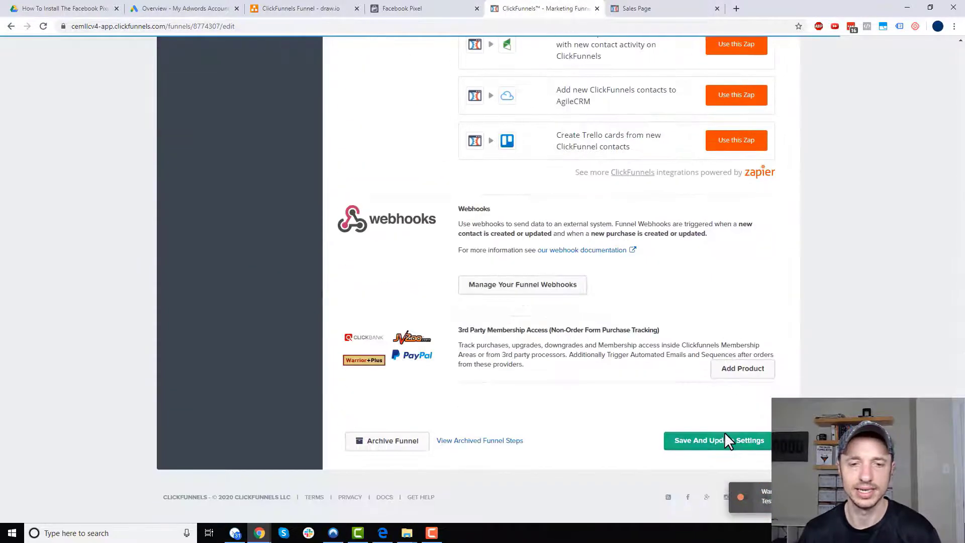
left_click(725, 440)
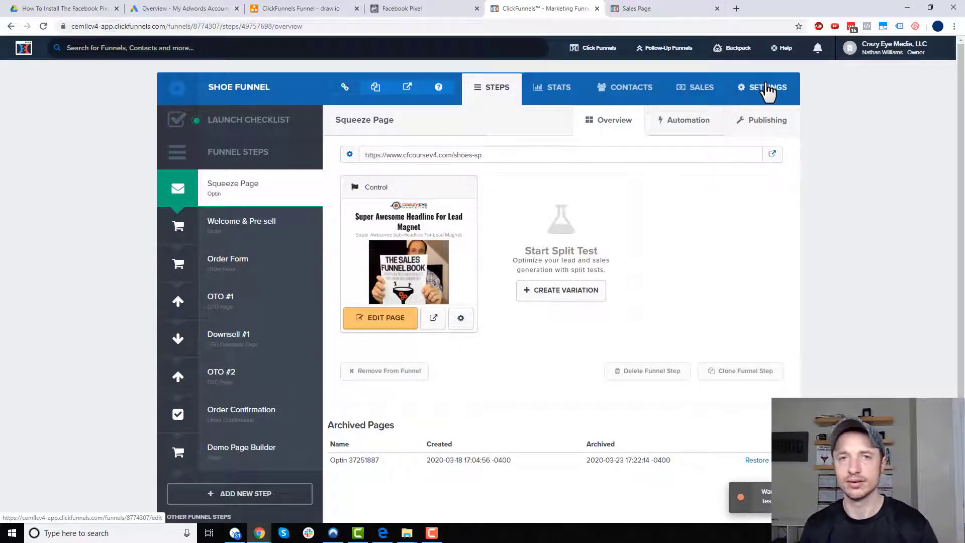
Back in the pixel installation, review the Automatic Advanced Matching options and continue to Facebook's Event Setup Tool
left_click(399, 9)
scroll(527, 160, "down", 1)
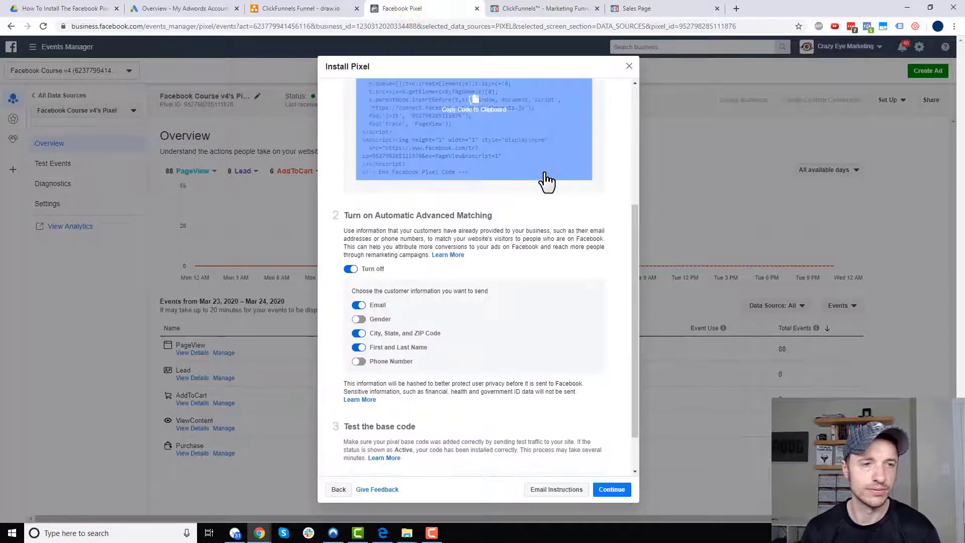
scroll(482, 201, "down", 1)
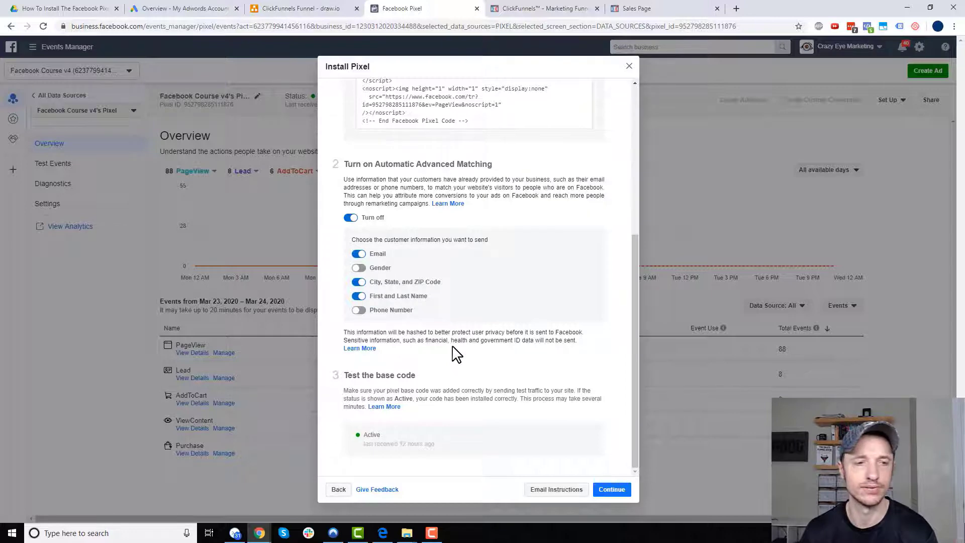
left_click(614, 492)
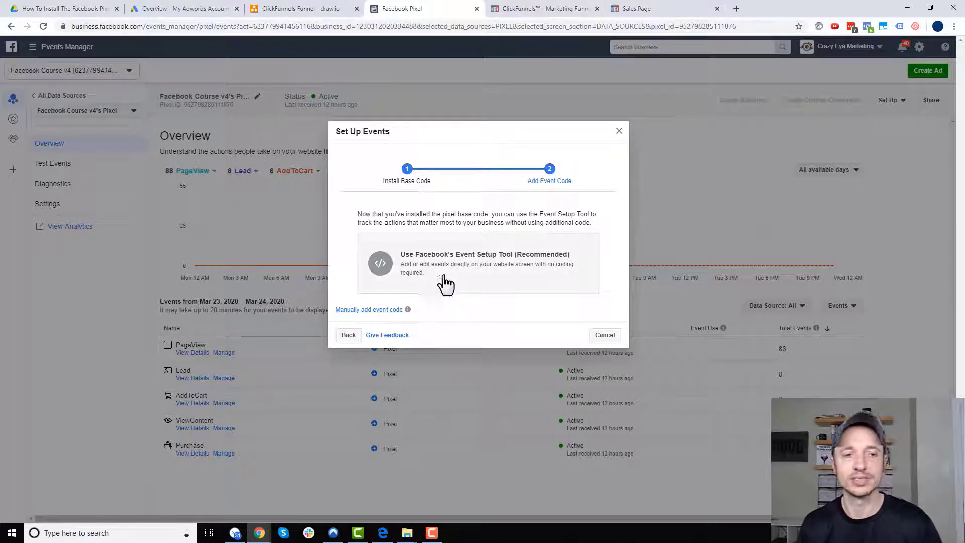
left_click(534, 262)
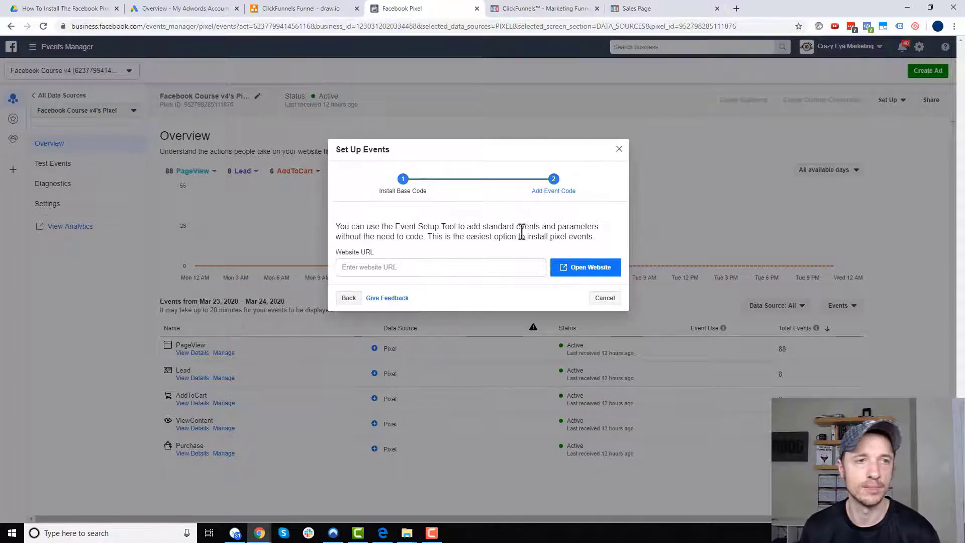
Copy the Welcome & Pre-sell page's URL from ClickFunnels and open that page with the Event Setup Tool
left_click(300, 9)
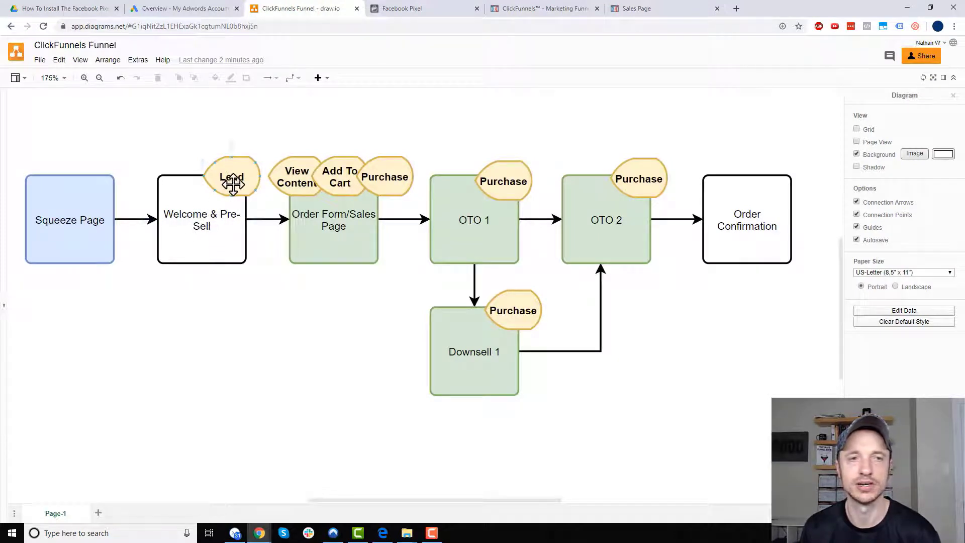
left_click(428, 10)
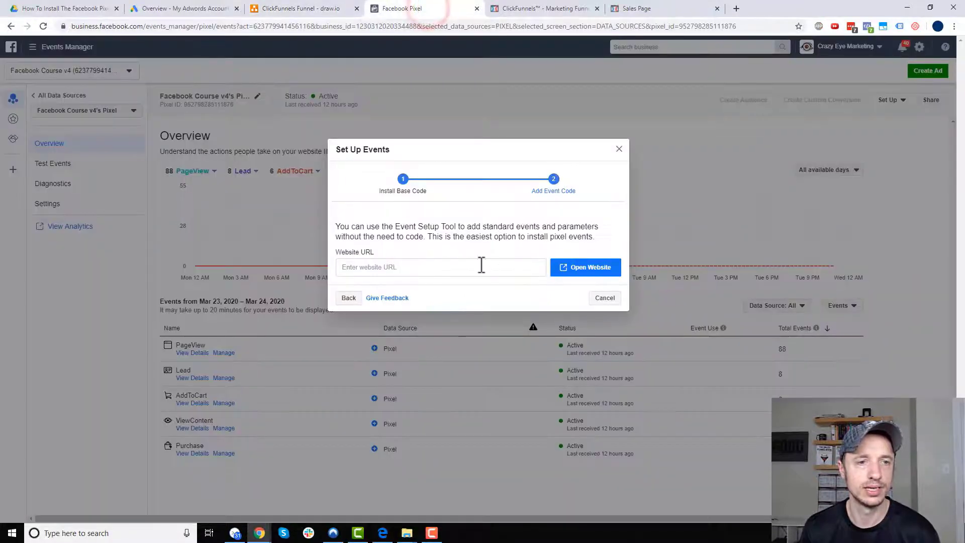
left_click(543, 8)
left_click(261, 227)
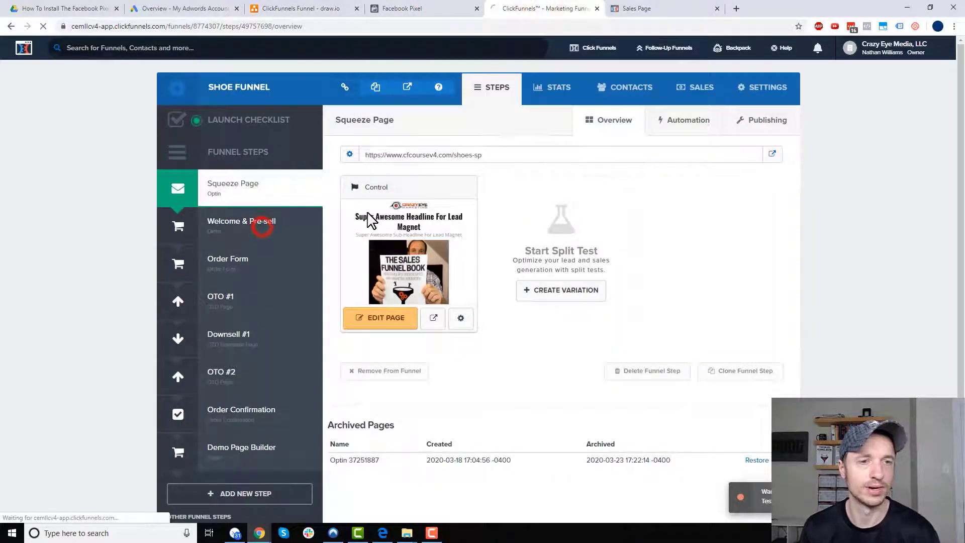
left_click_drag(521, 156, 351, 166)
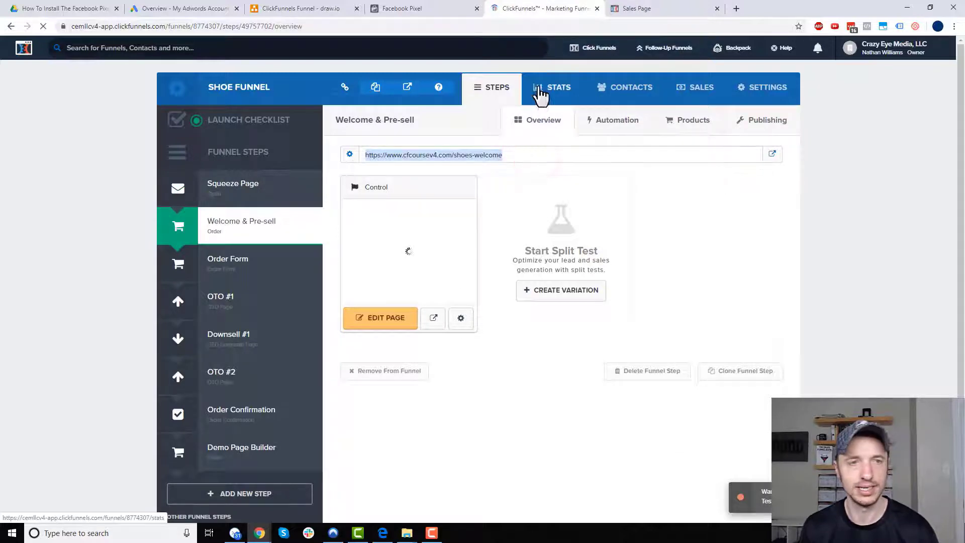
left_click(398, 9)
left_click(452, 268)
key("ctrl+v")
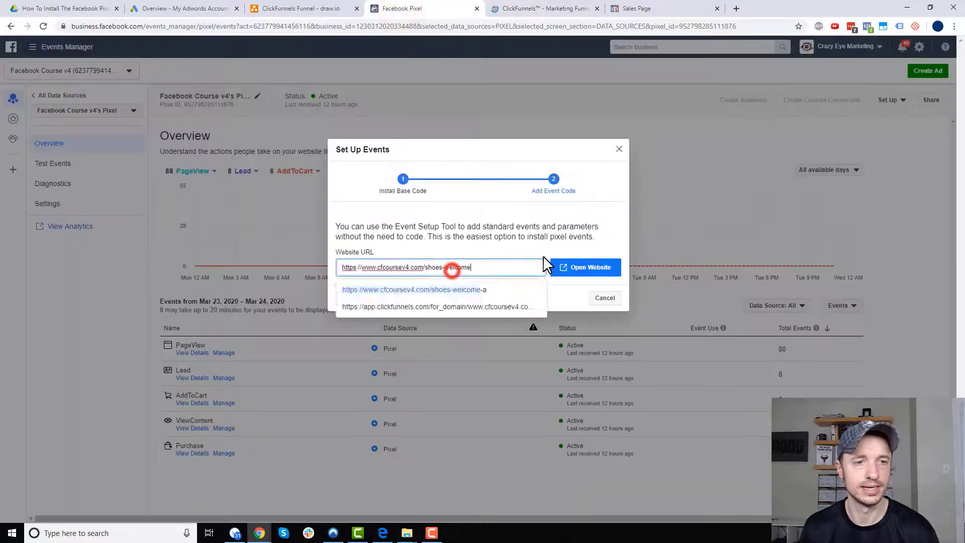
left_click(610, 270)
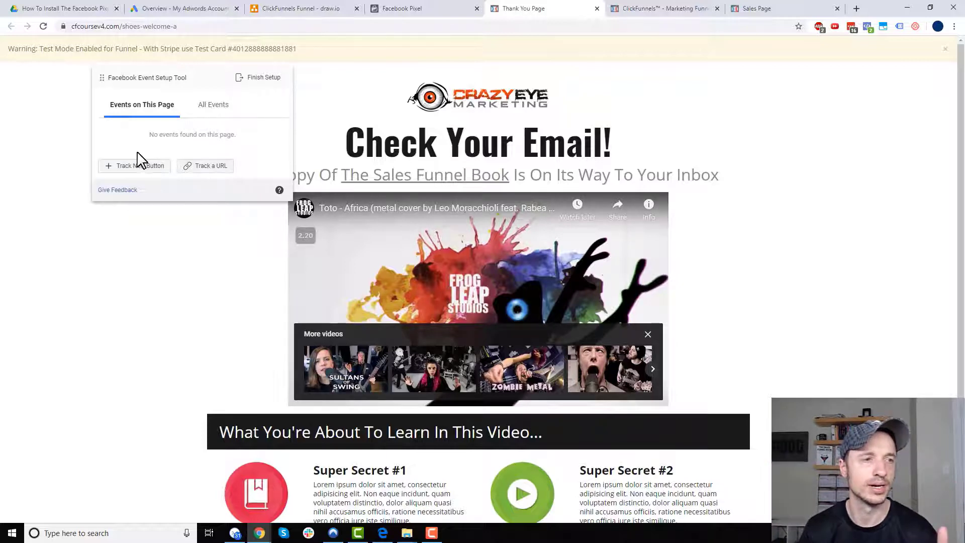
Start tracking the Welcome & Pre-sell page by URL and choose Lead as the event
scroll(303, 341, "down", 3)
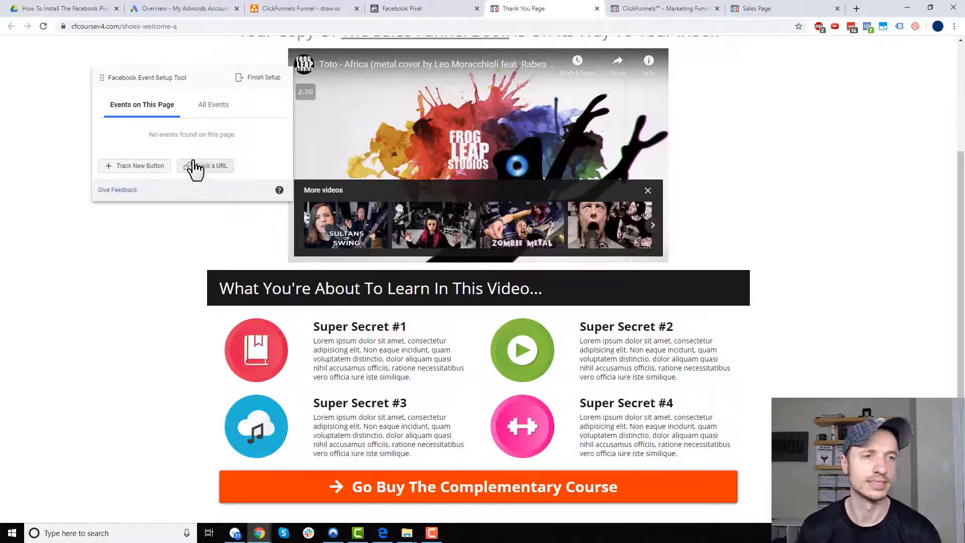
scroll(523, 183, "up", 2)
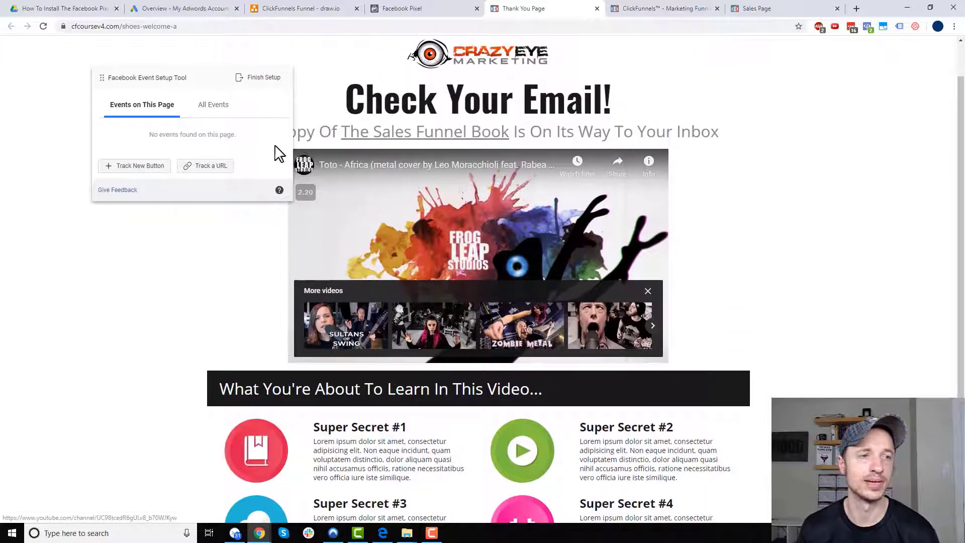
left_click(214, 165)
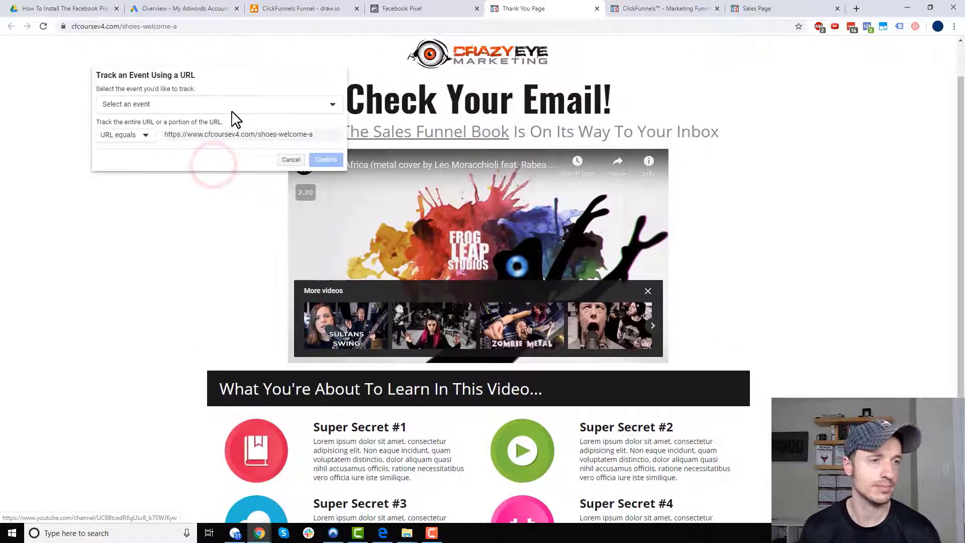
left_click(186, 107)
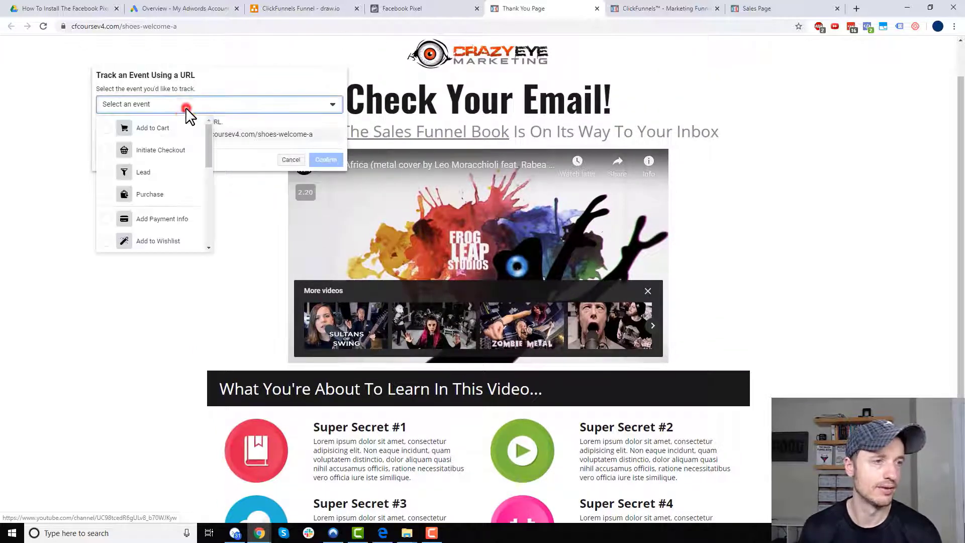
left_click(156, 174)
Set the Lead event to match URLs containing cfcoursev4.com/shoes-welcome and confirm it
left_click(143, 134)
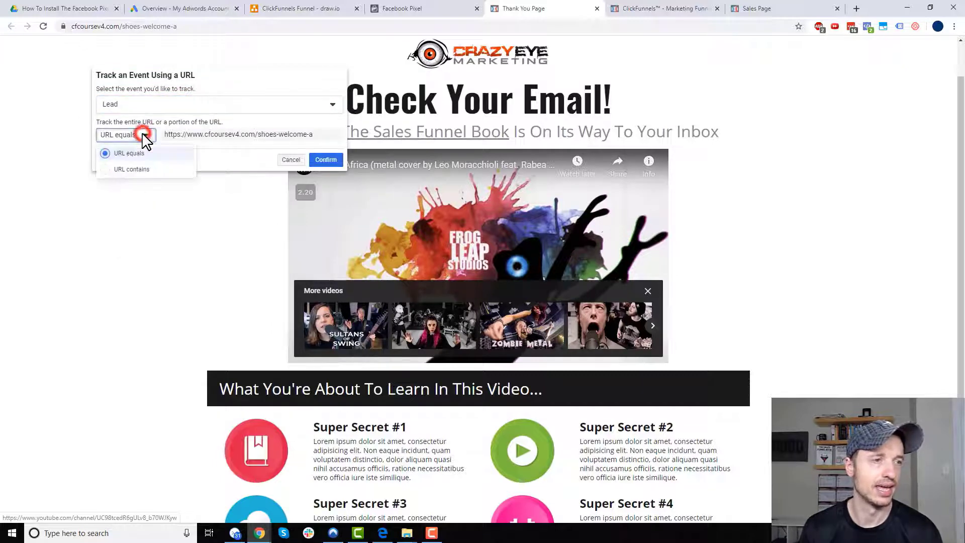
left_click(145, 170)
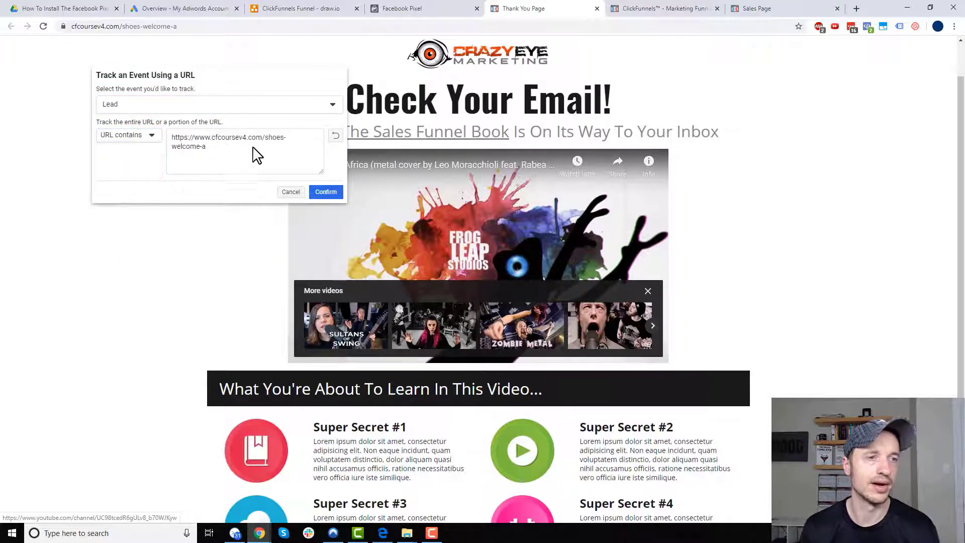
left_click(206, 140)
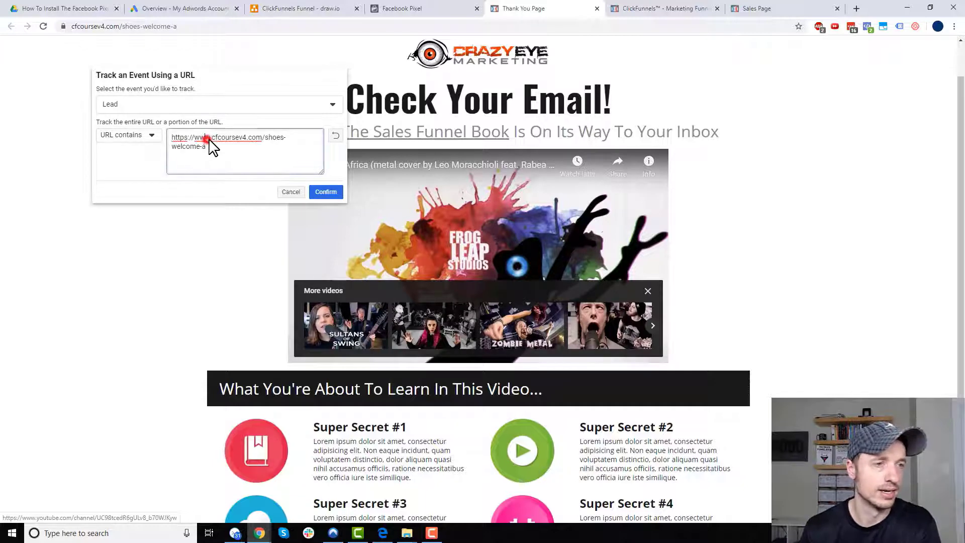
left_click_drag(211, 140, 172, 139)
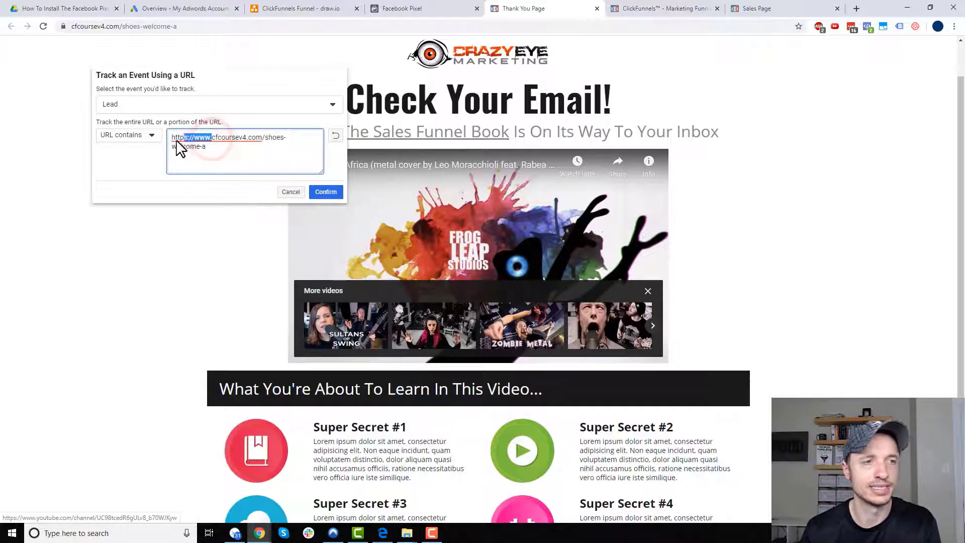
key("BackSpace")
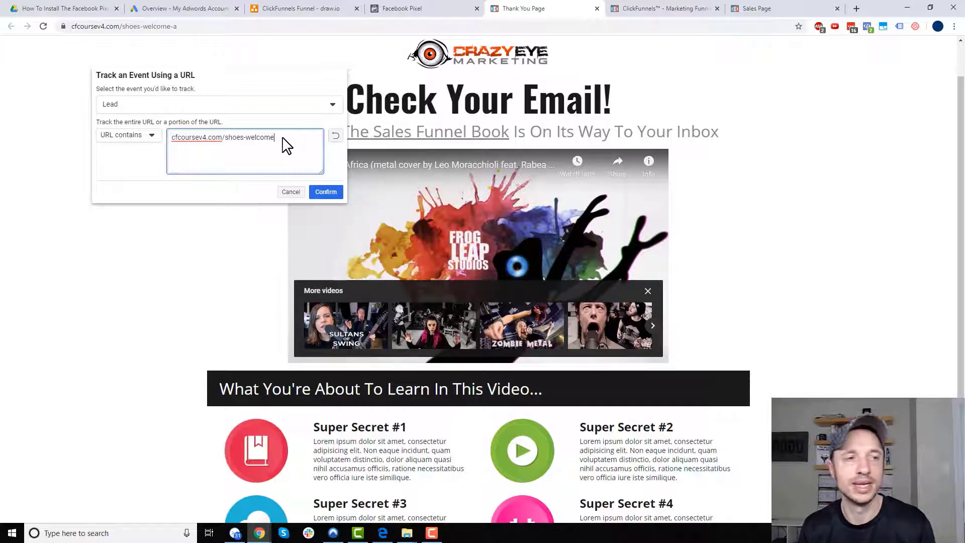
left_click_drag(275, 137, 227, 142)
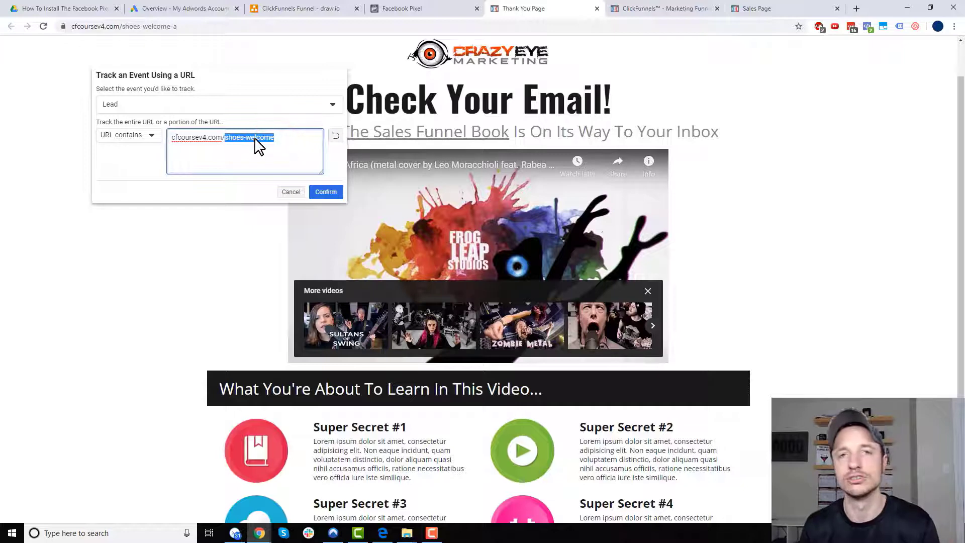
left_click(295, 138)
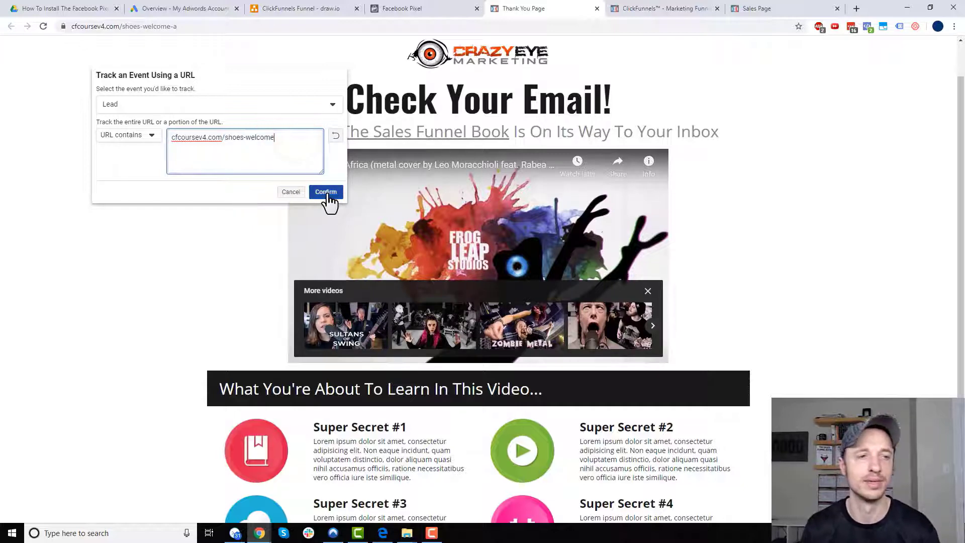
left_click(326, 193)
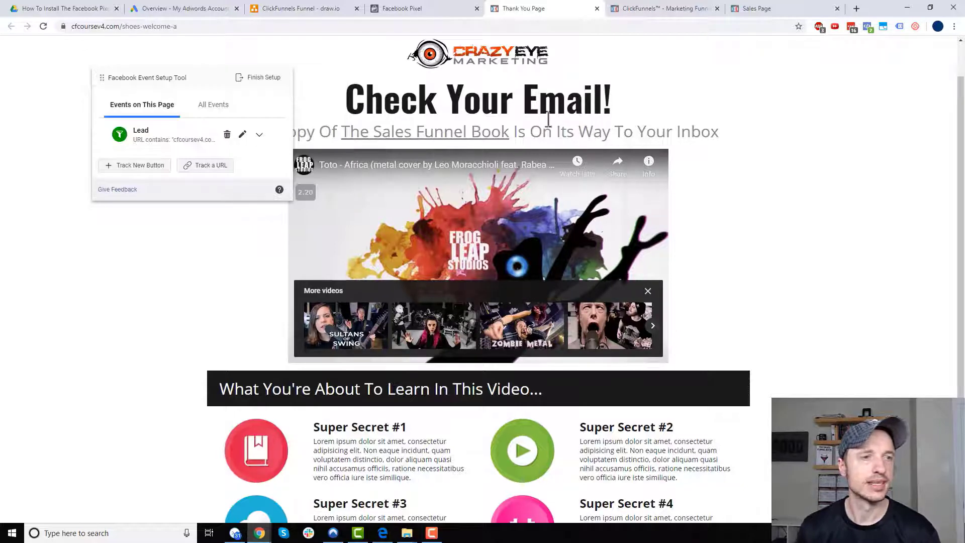
Finish the event setup for the welcome page and dismiss the completion message without testing the events
left_click(262, 78)
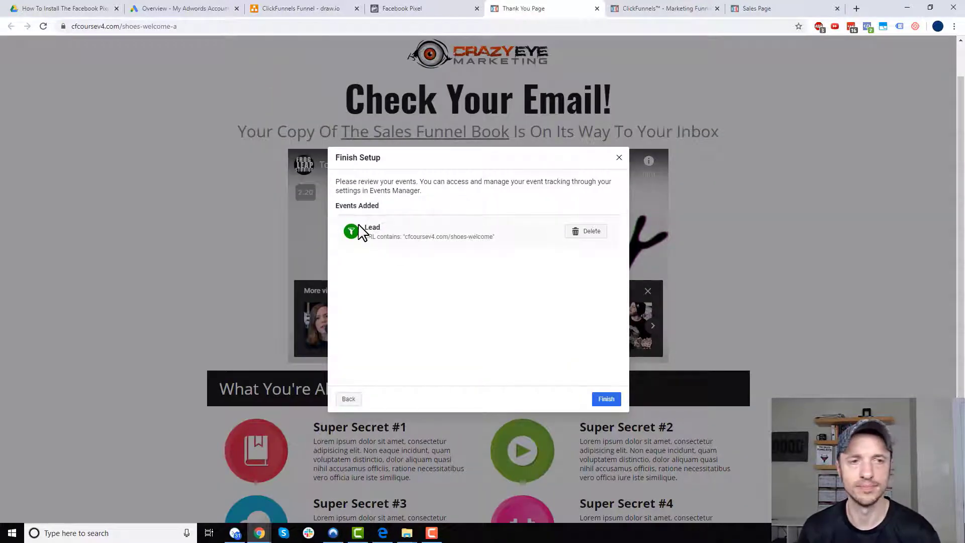
left_click(610, 398)
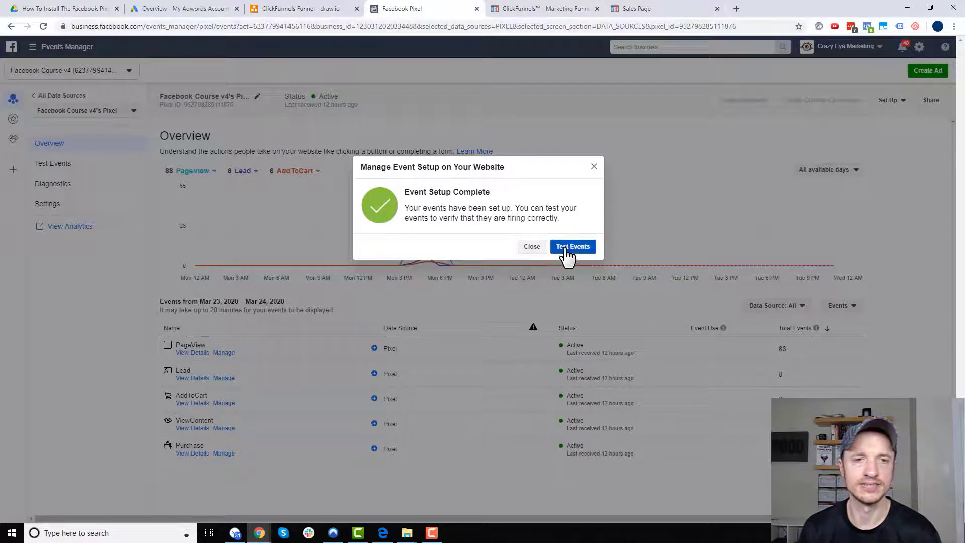
left_click(531, 247)
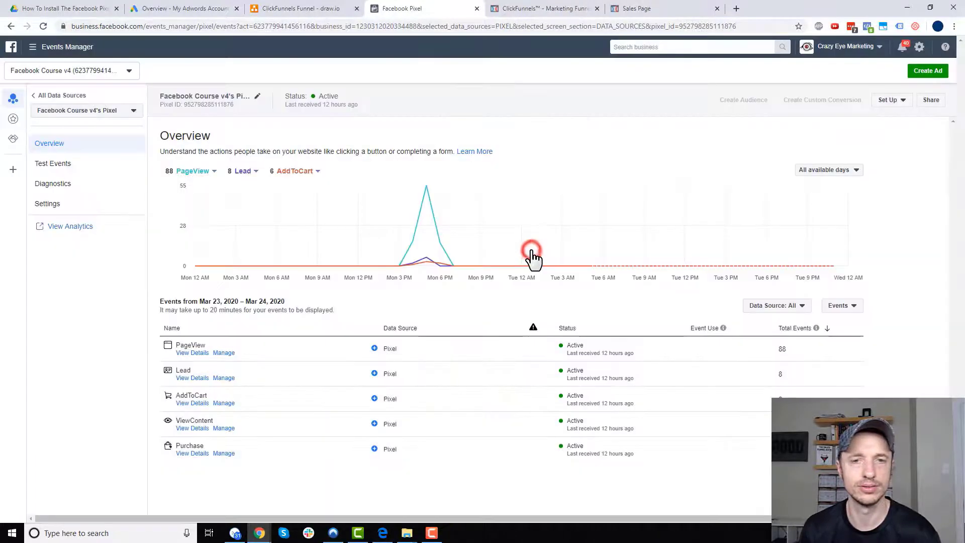
Set up more events for the pixel using Facebook's Event Setup Tool
left_click(905, 101)
left_click(915, 135)
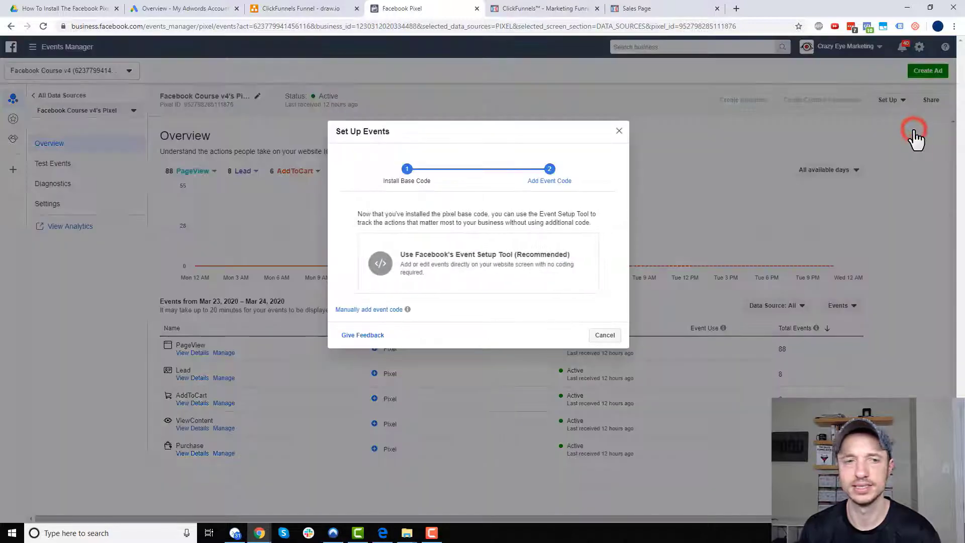
left_click(463, 258)
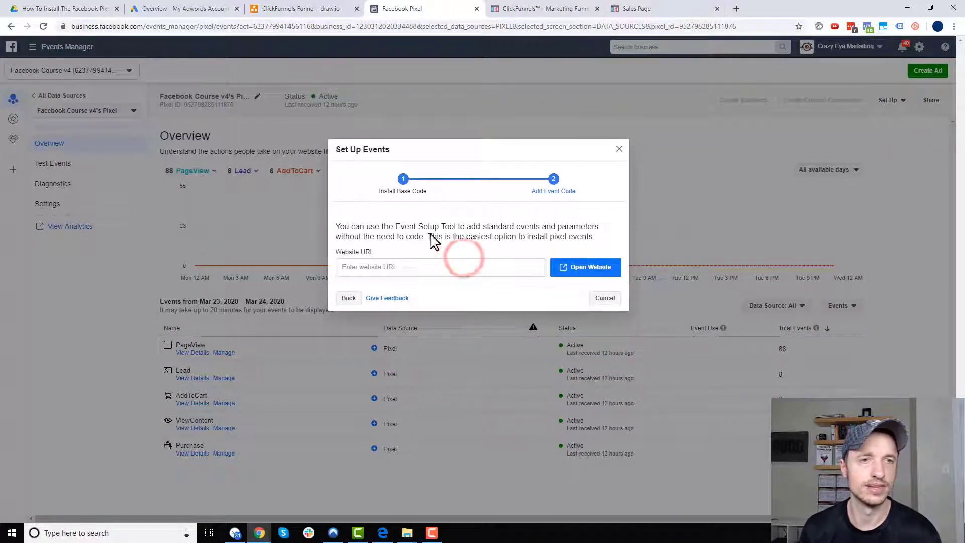
Copy the Order Form's URL from ClickFunnels, open that page with the Event Setup Tool, and pause its video
left_click(296, 8)
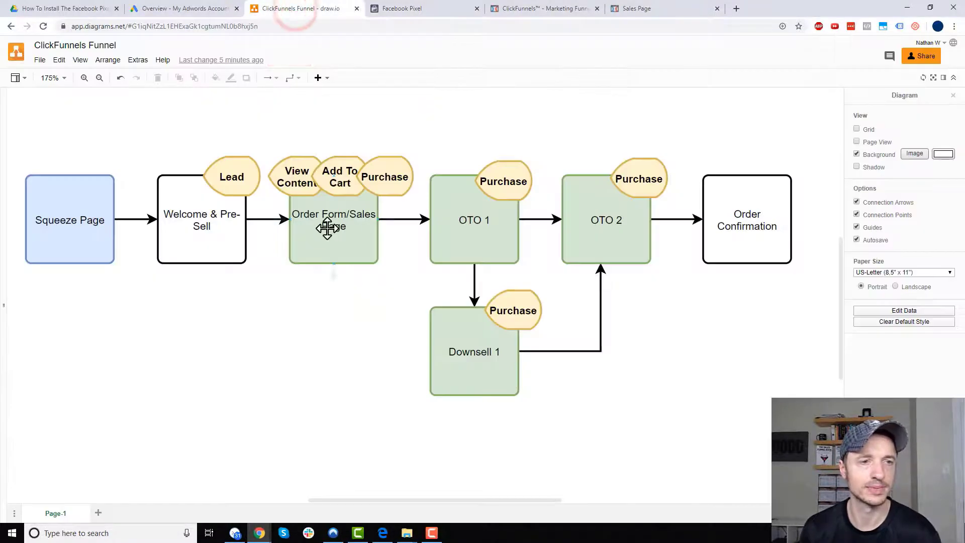
left_click(538, 9)
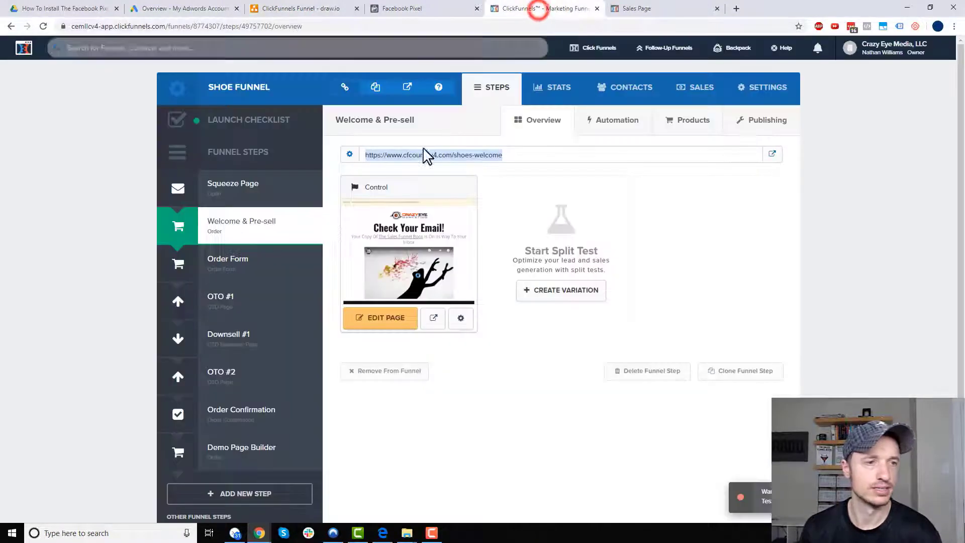
left_click(263, 266)
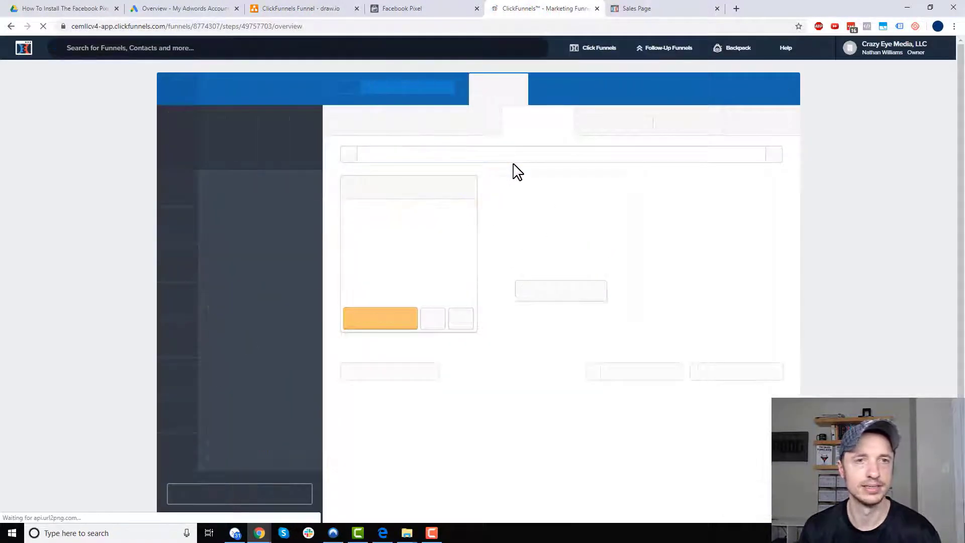
left_click(537, 154)
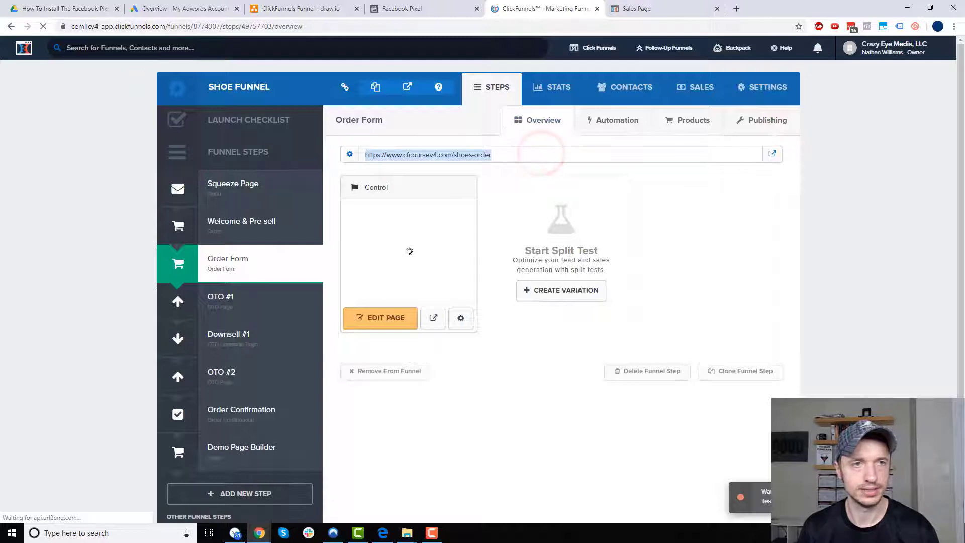
left_click(425, 8)
left_click(493, 265)
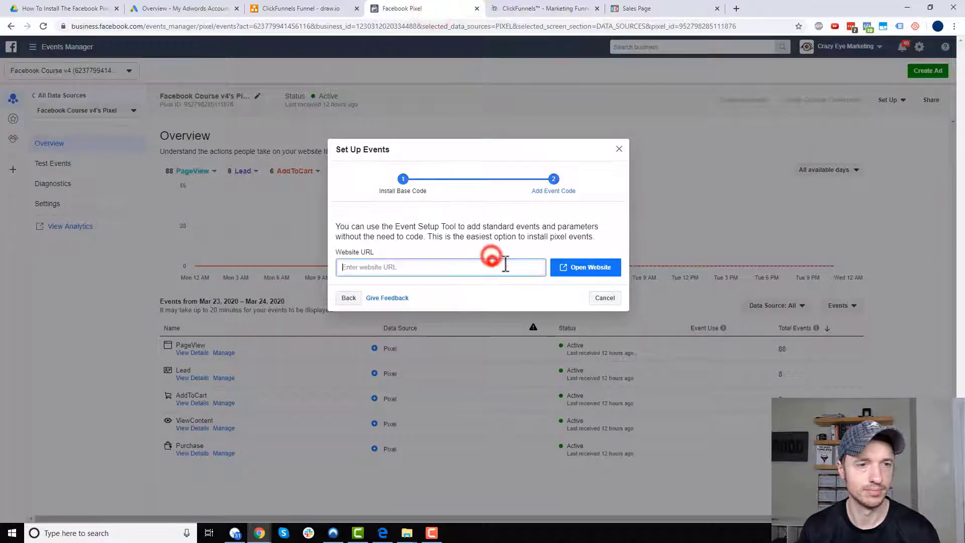
type("https://cfcoursev4.com/shoes-order-a")
left_click(597, 268)
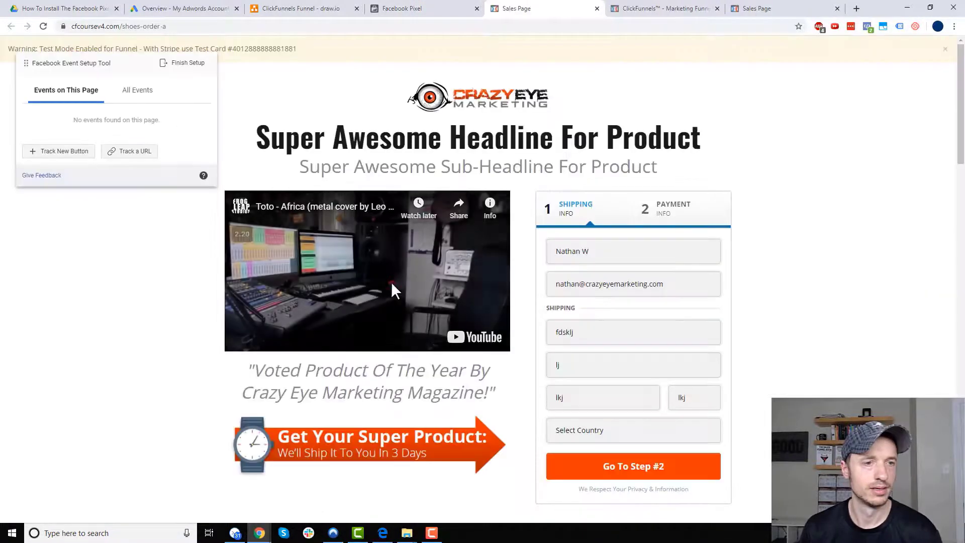
left_click(392, 284)
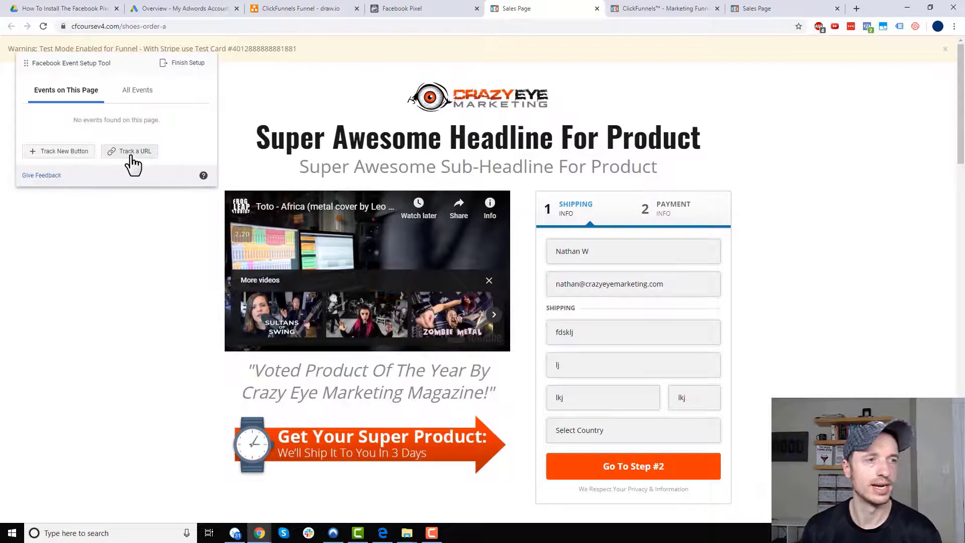
Check the draw.io funnel diagram for the events assigned to the Order Form/Sales Page, and return to the sales page with the setup tool
left_click(301, 8)
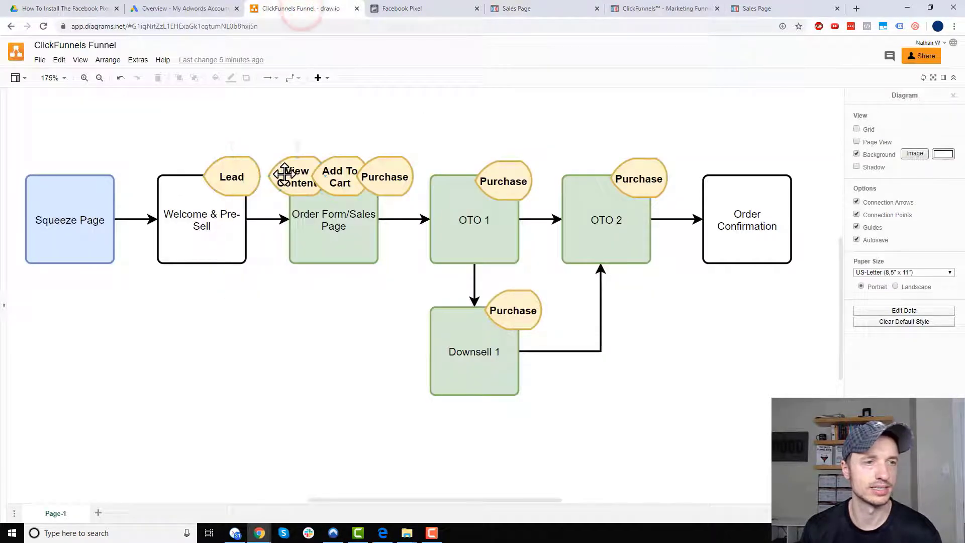
left_click(284, 174)
left_click(663, 9)
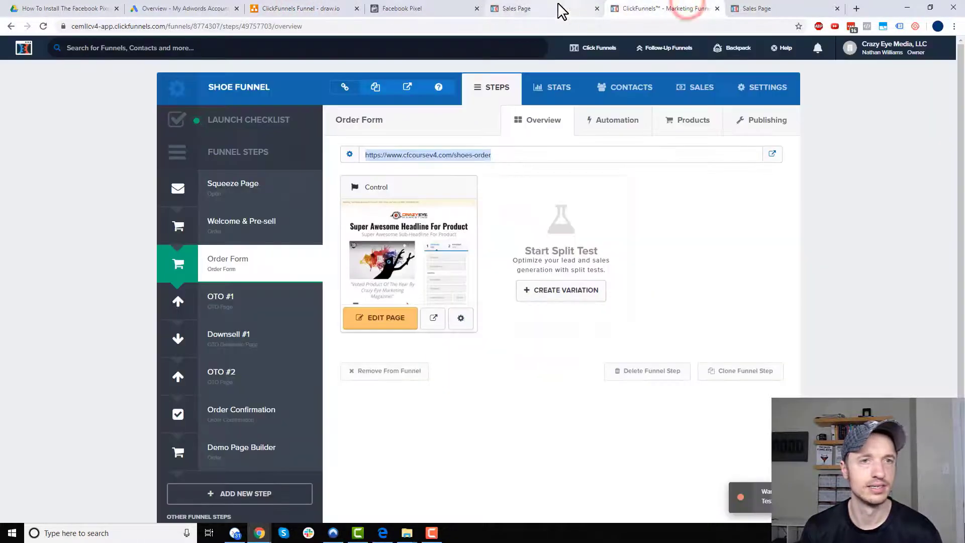
left_click(774, 9)
left_click(548, 9)
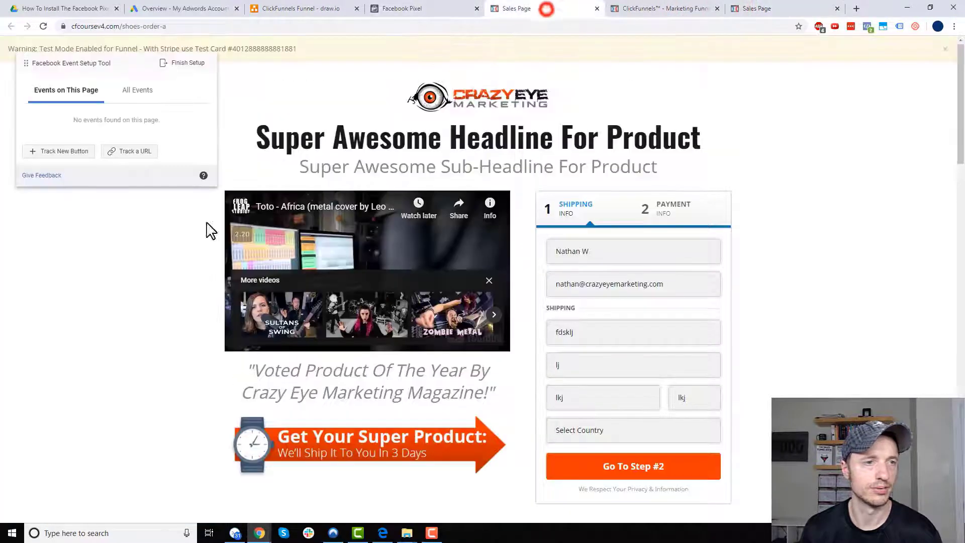
Start tracking the sales page by URL and choose View Content as the event
left_click(130, 152)
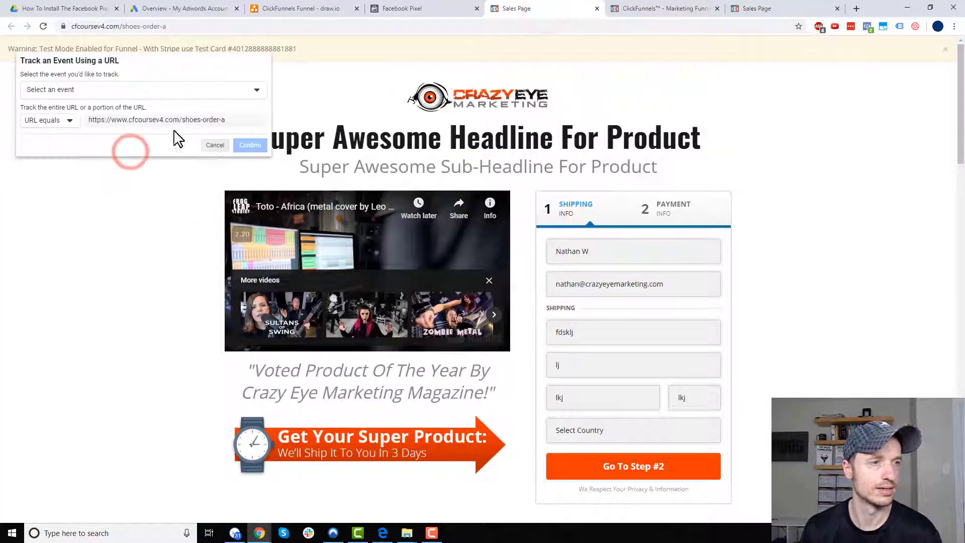
left_click(143, 92)
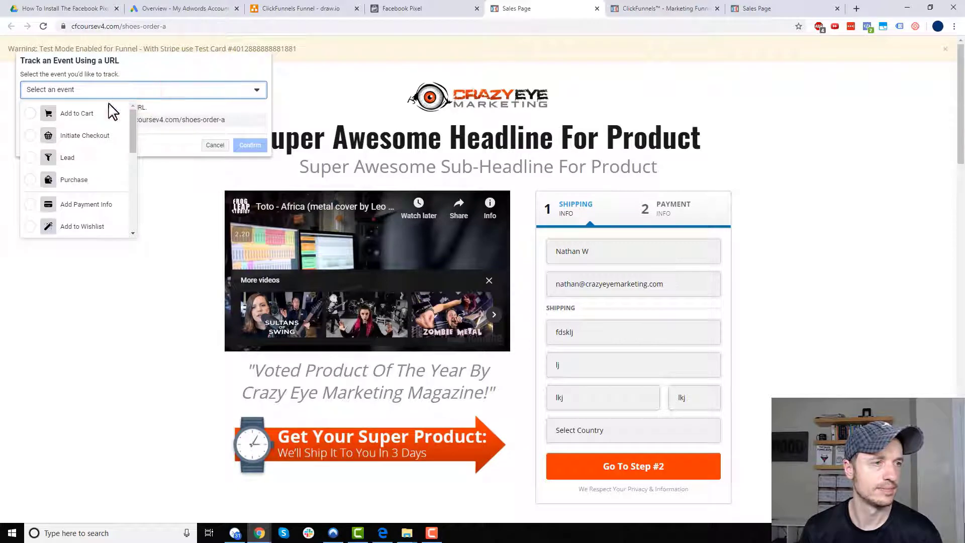
scroll(99, 195, "down", 5)
left_click(90, 222)
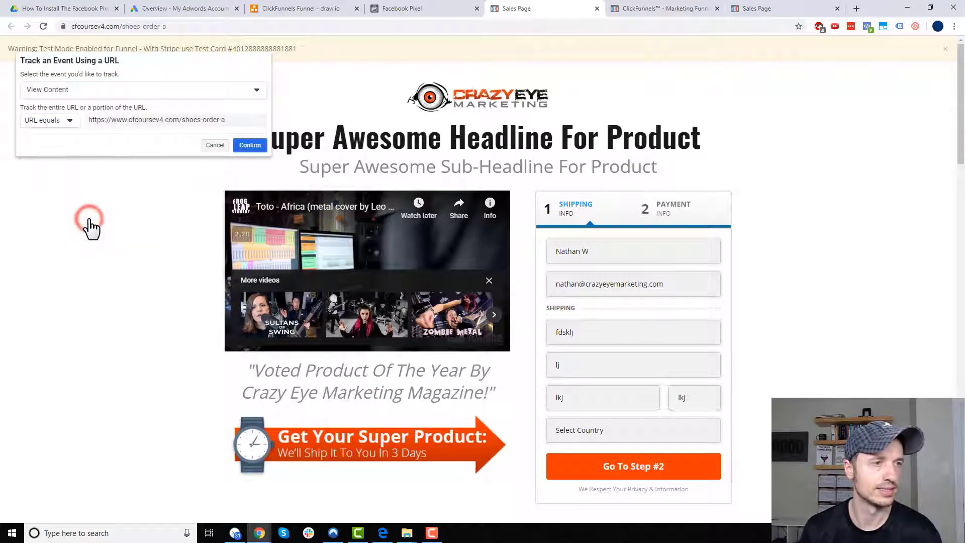
Set the View Content event to match URLs containing cfcoursev4.com/shoes-order and confirm it
left_click(64, 122)
left_click(62, 153)
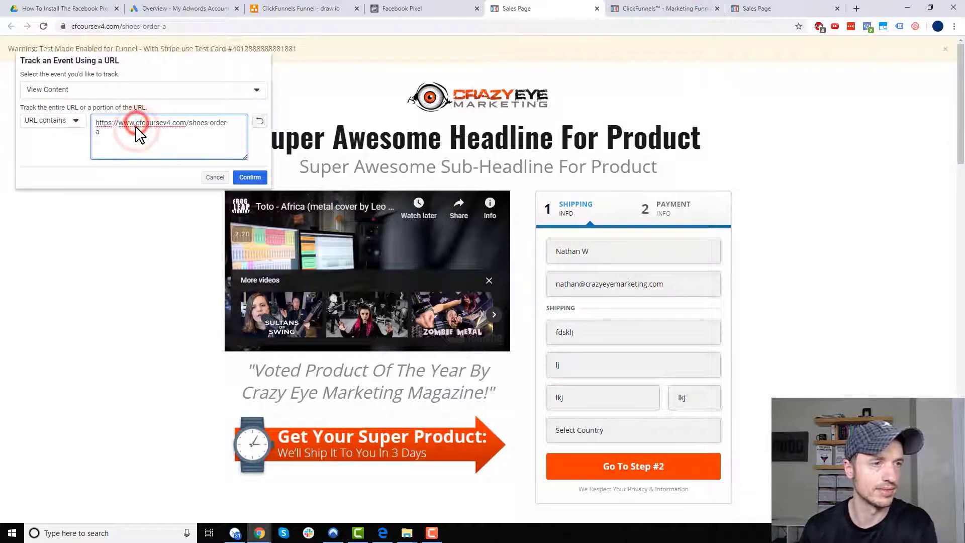
left_click_drag(136, 125, 96, 124)
key("BackSpace")
left_click(190, 125)
key("BackSpace")
key("BackSpace")
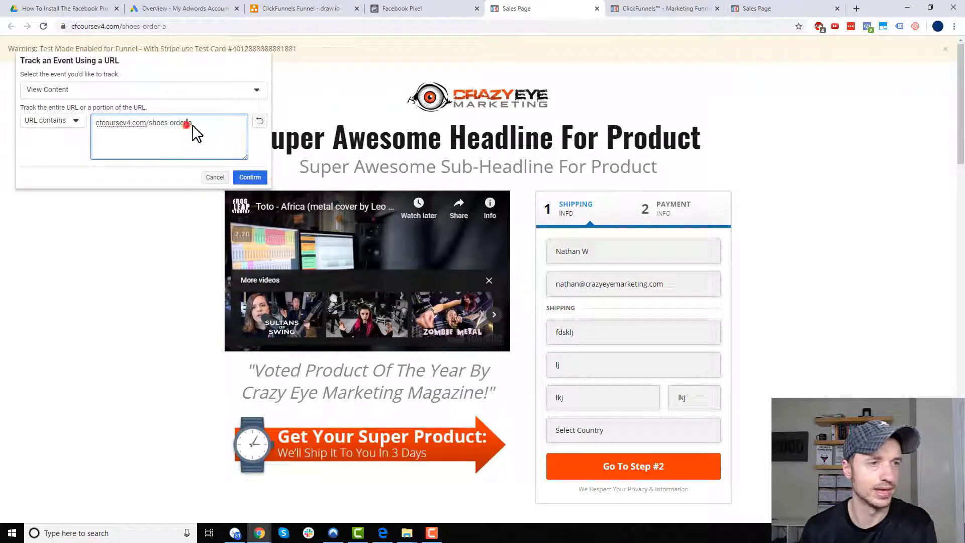
left_click(249, 179)
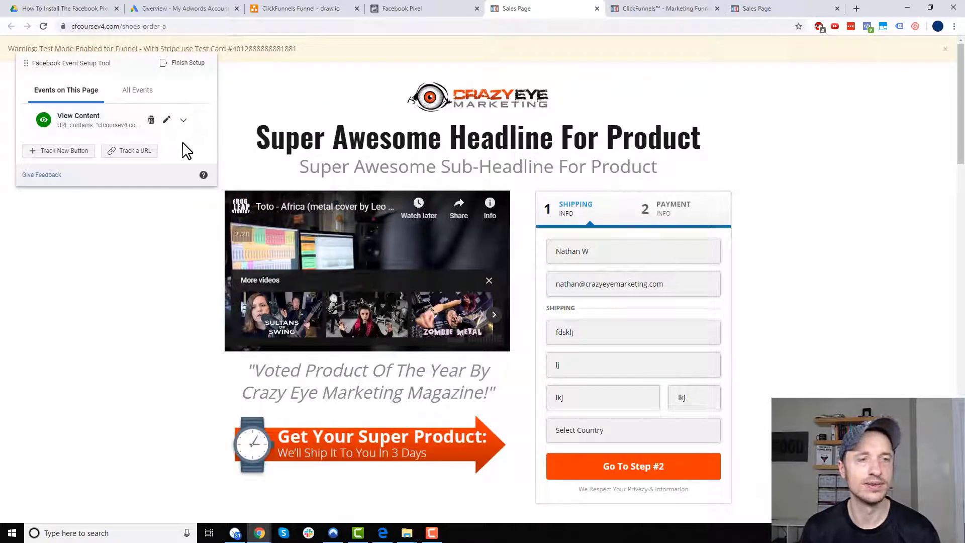
Check the draw.io funnel diagram for the Add To Cart event on the Order Form/Sales Page, and return to the sales page with the setup tool
scroll(778, 294, "down", 3)
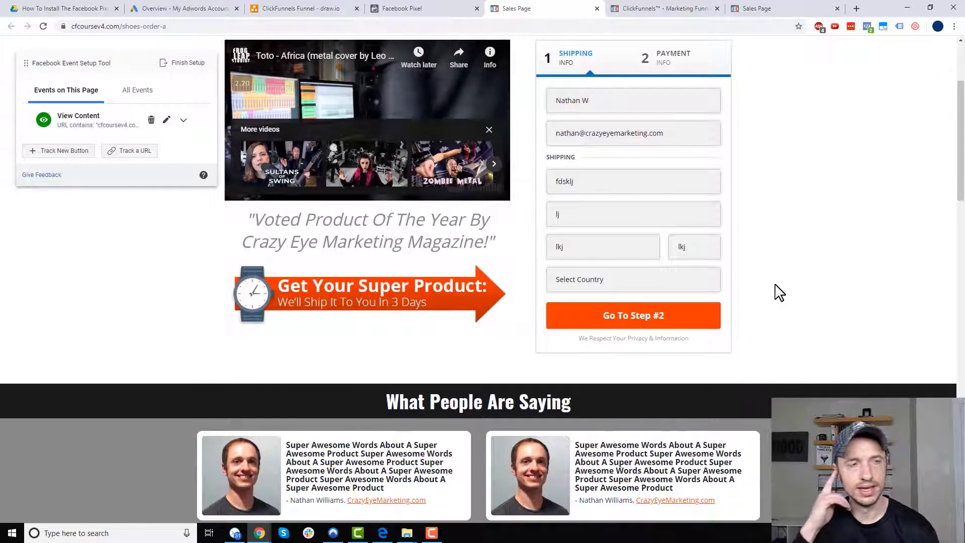
left_click(294, 9)
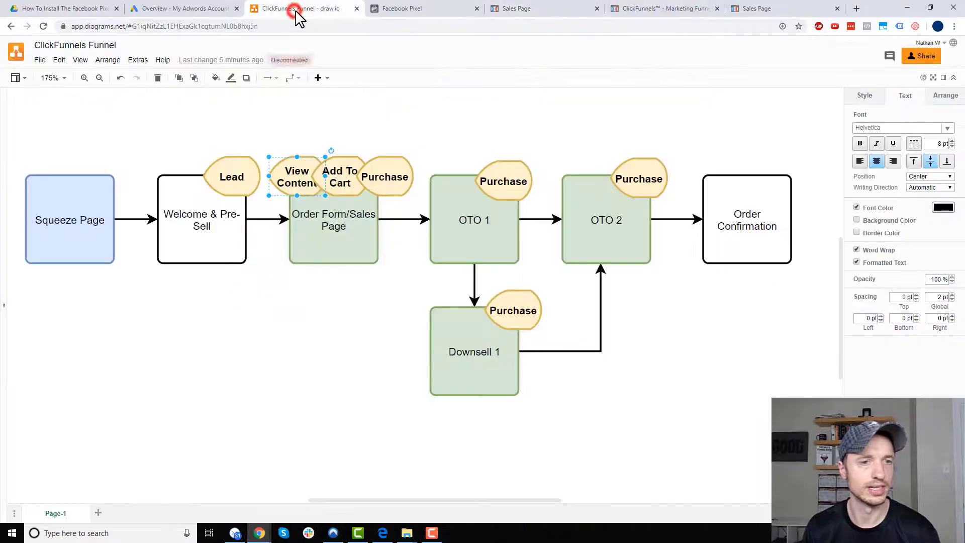
left_click(340, 175)
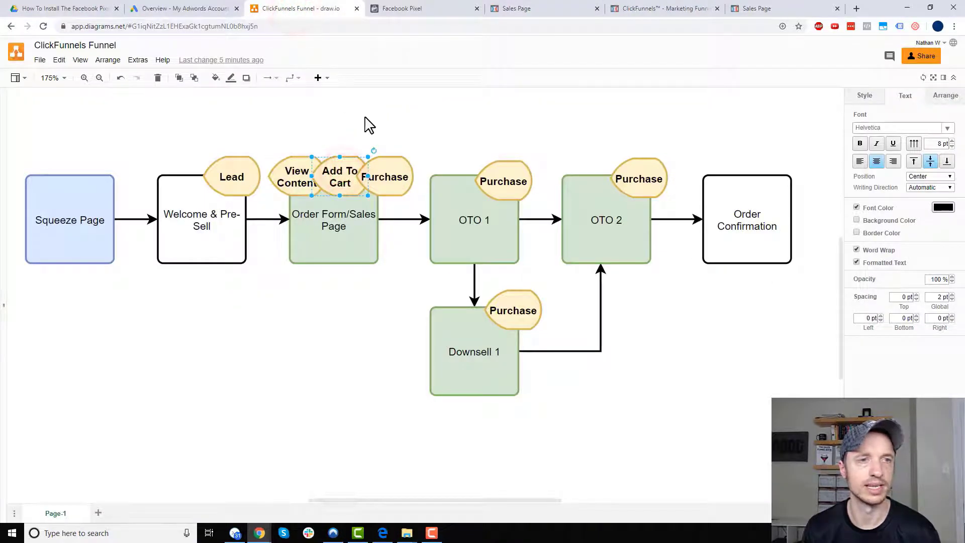
left_click(441, 9)
left_click(529, 10)
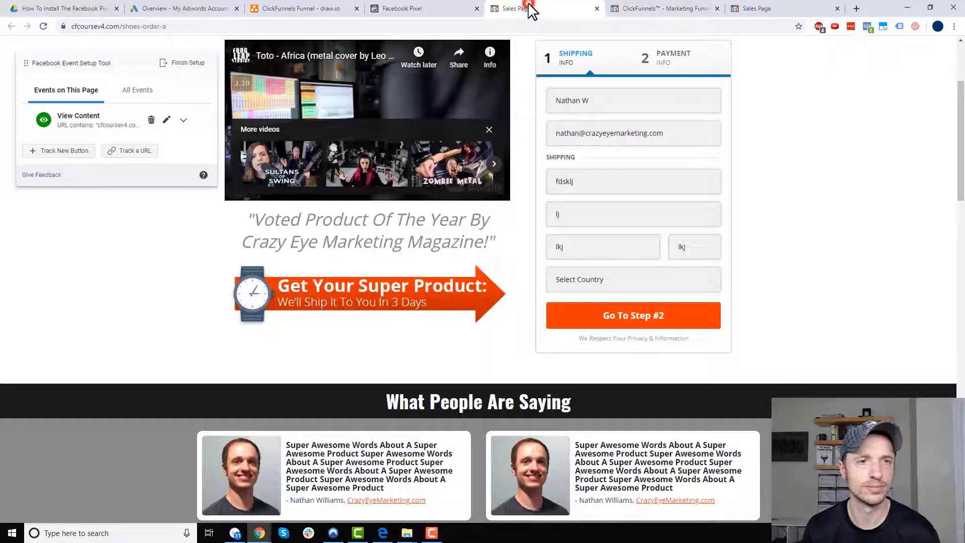
scroll(750, 324, "up", 1)
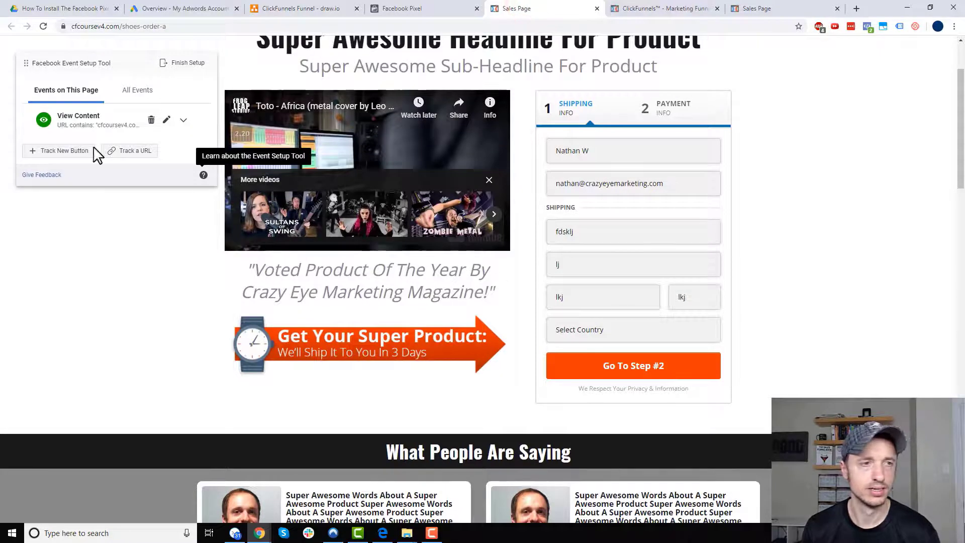
Select United States as the shipping country in the order form and add a random plus-suffix to the e-mail address
left_click(626, 330)
left_click(603, 140)
left_click(796, 269)
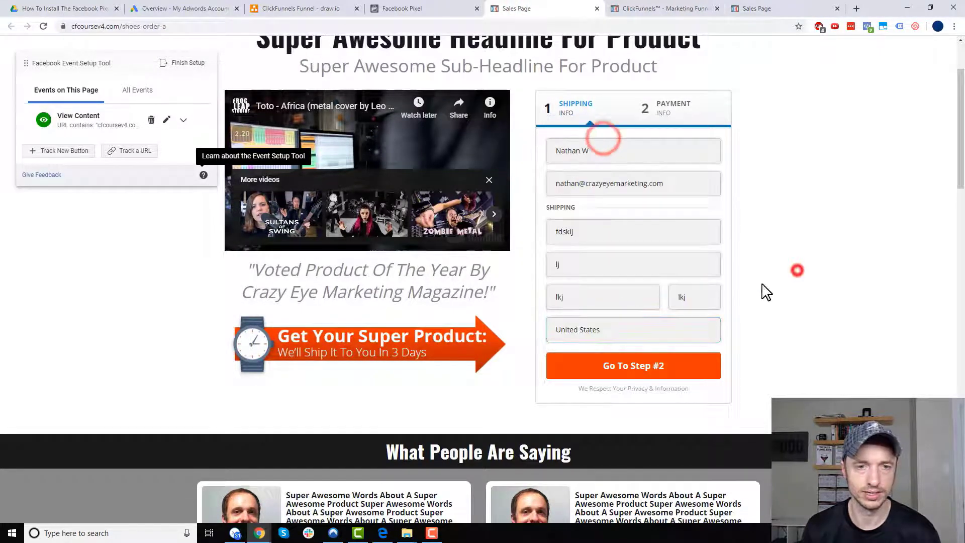
scroll(762, 291, "down", 2)
scroll(531, 201, "up", 1)
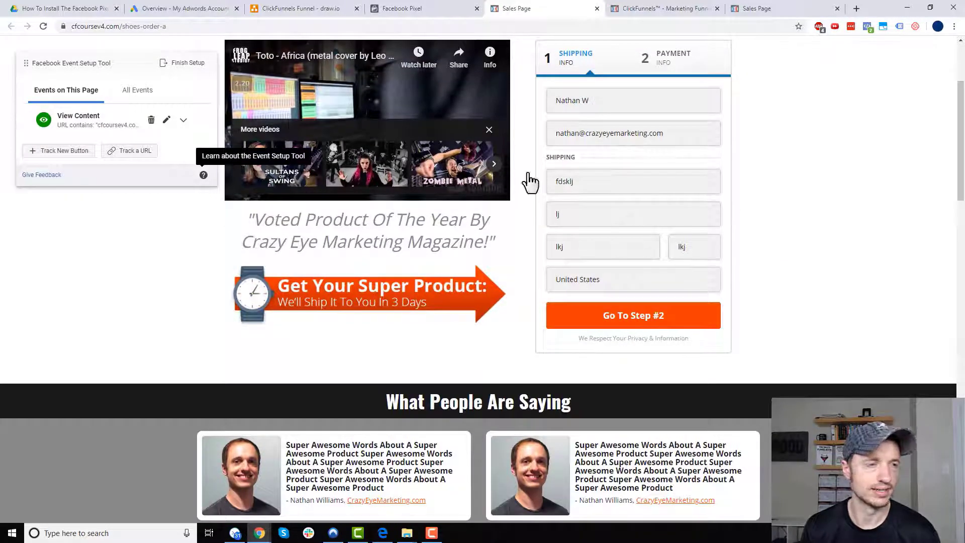
left_click(580, 133)
type("+")
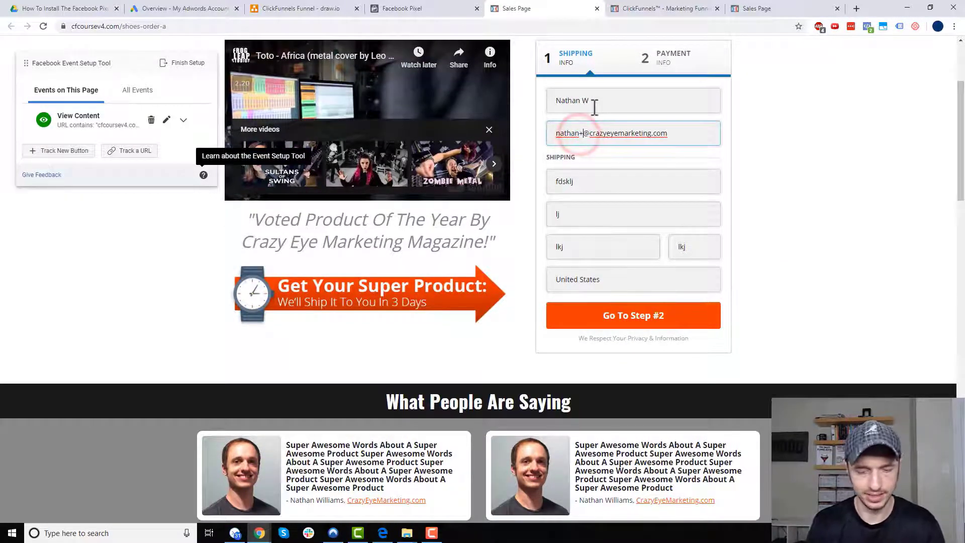
type("fkljdklsfjlaslmjfkdl")
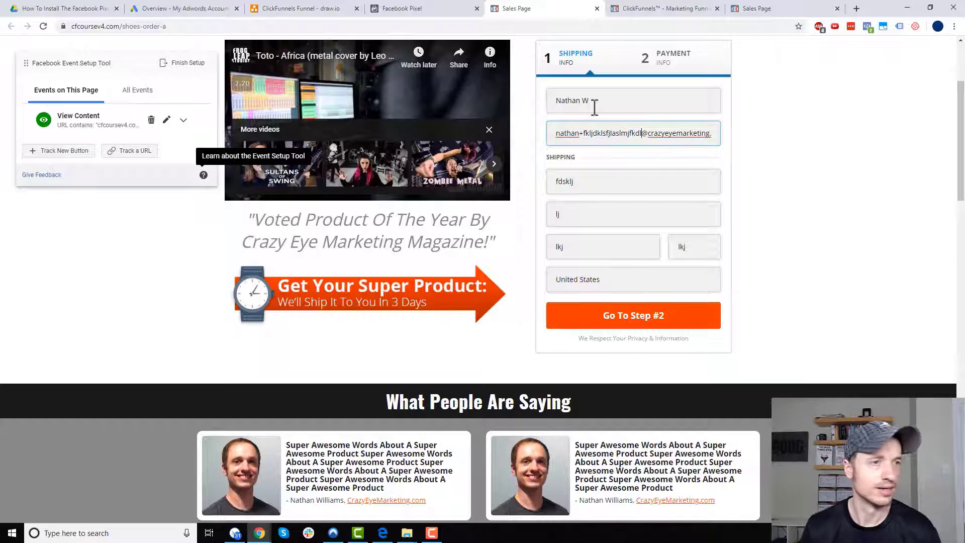
Track the order form's Go To Step #2 button as an Add to Cart event and confirm it
left_click(73, 155)
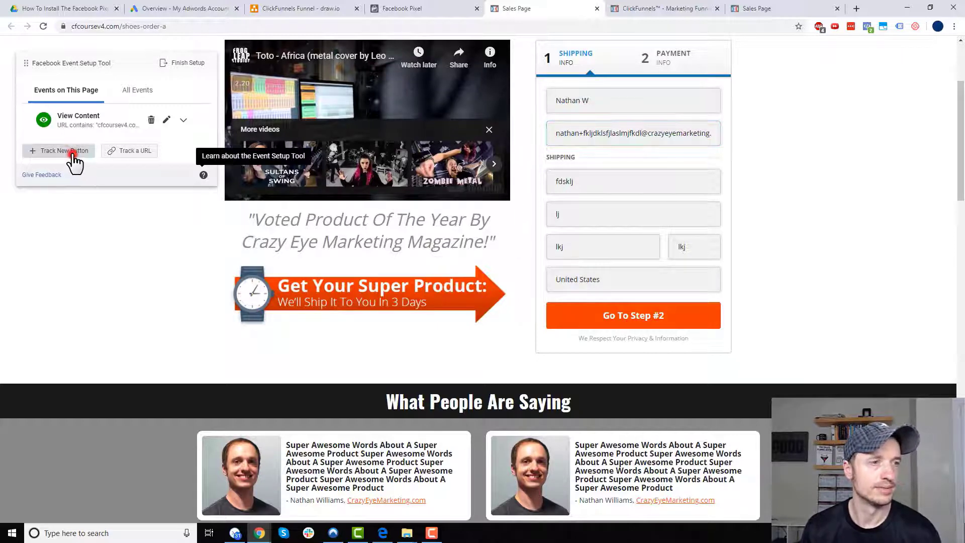
left_click(634, 321)
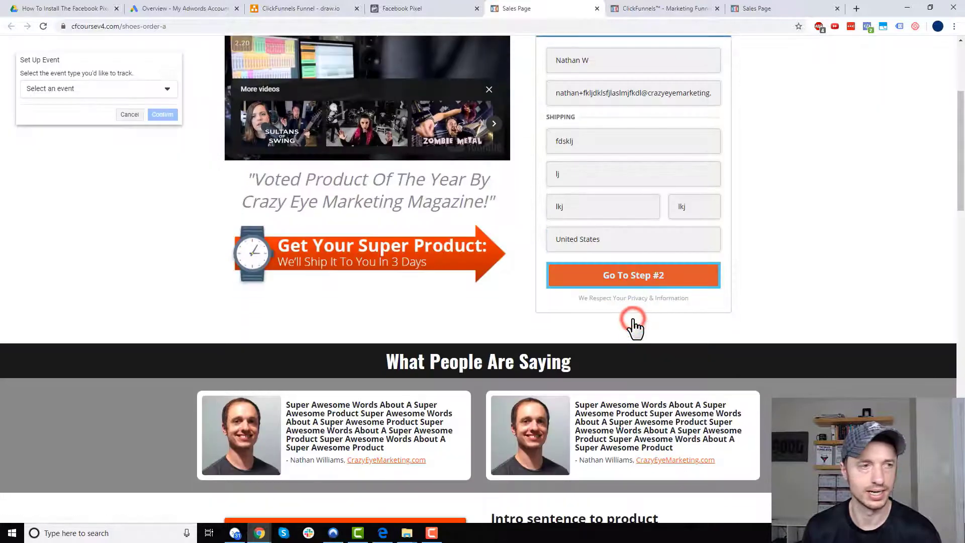
left_click(124, 93)
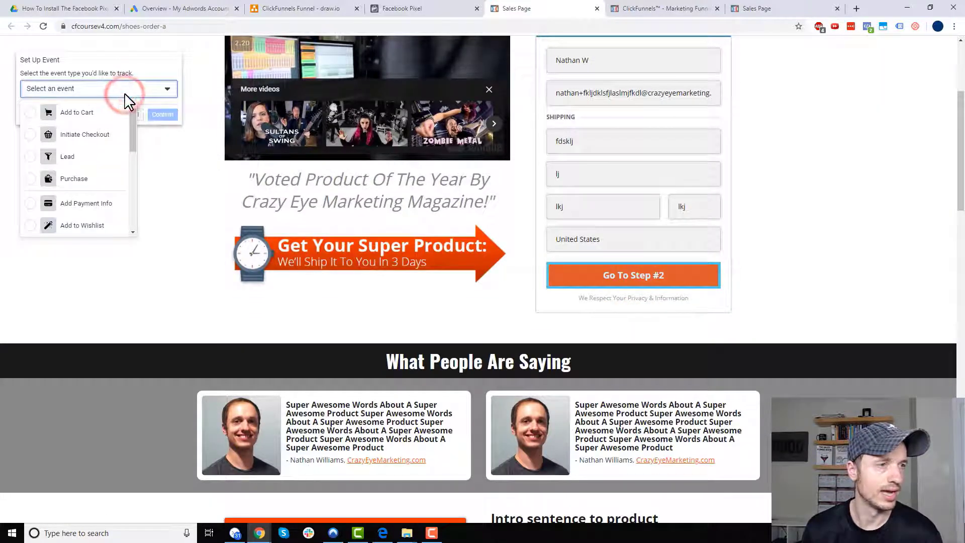
left_click(93, 115)
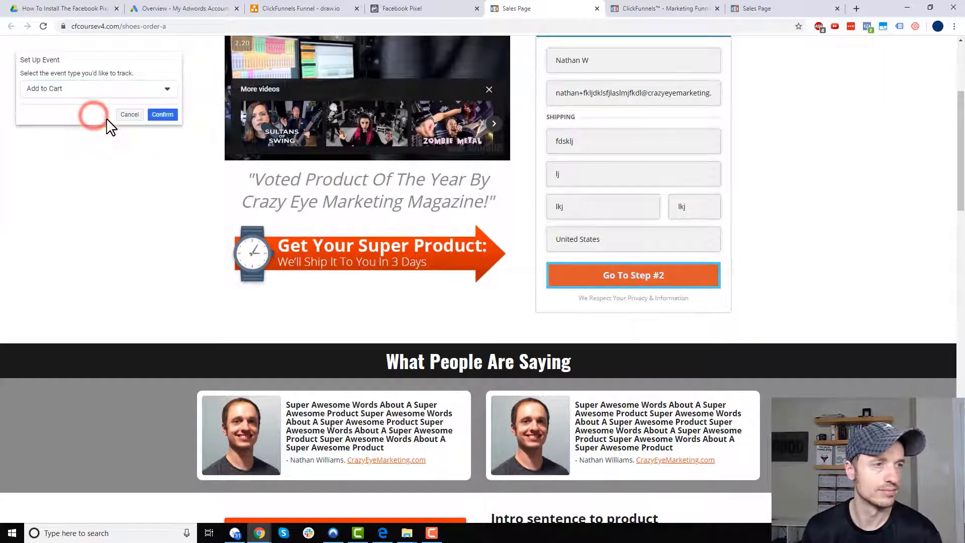
left_click(166, 116)
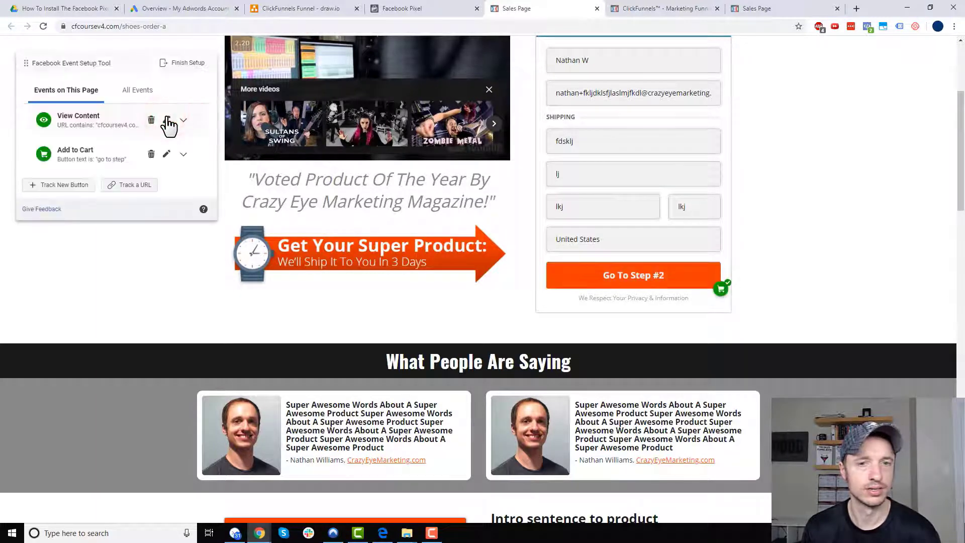
Advance the order form to its payment step and start tracking the Complete Order button with Purchase as the event
left_click(656, 284)
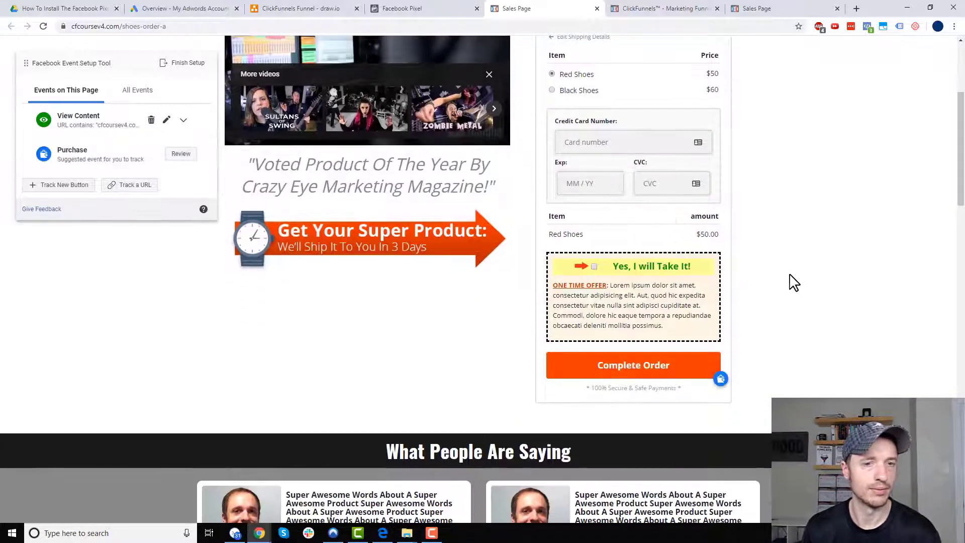
scroll(573, 131, "up", 1)
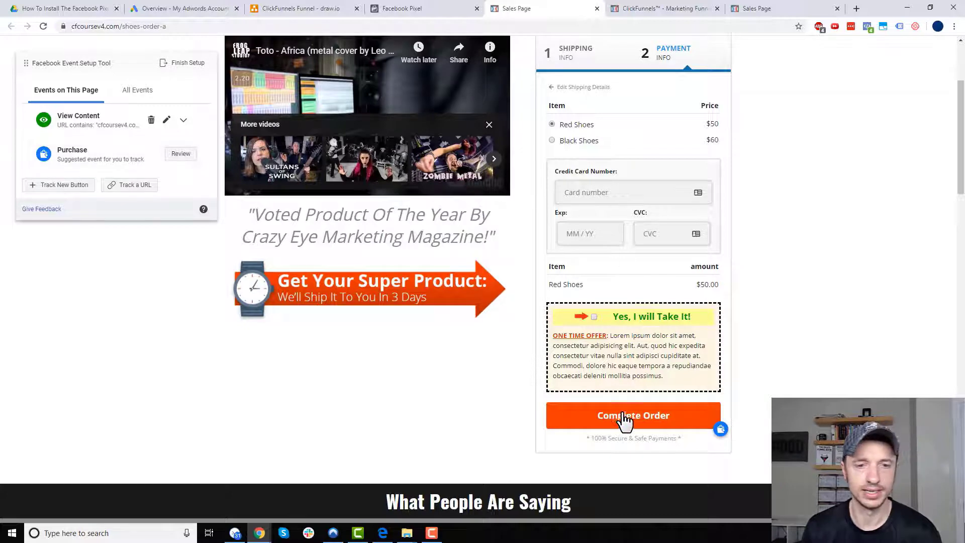
left_click(63, 186)
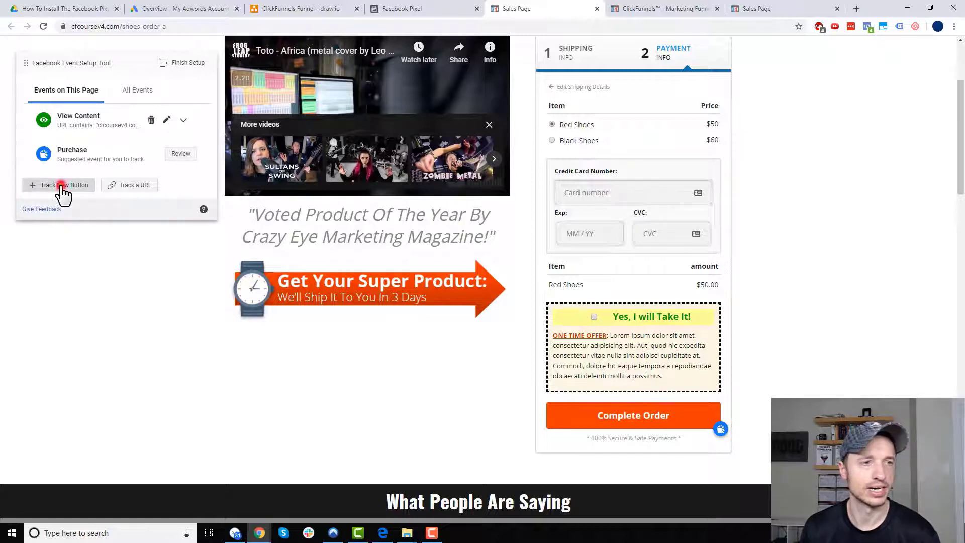
scroll(552, 301, "down", 2)
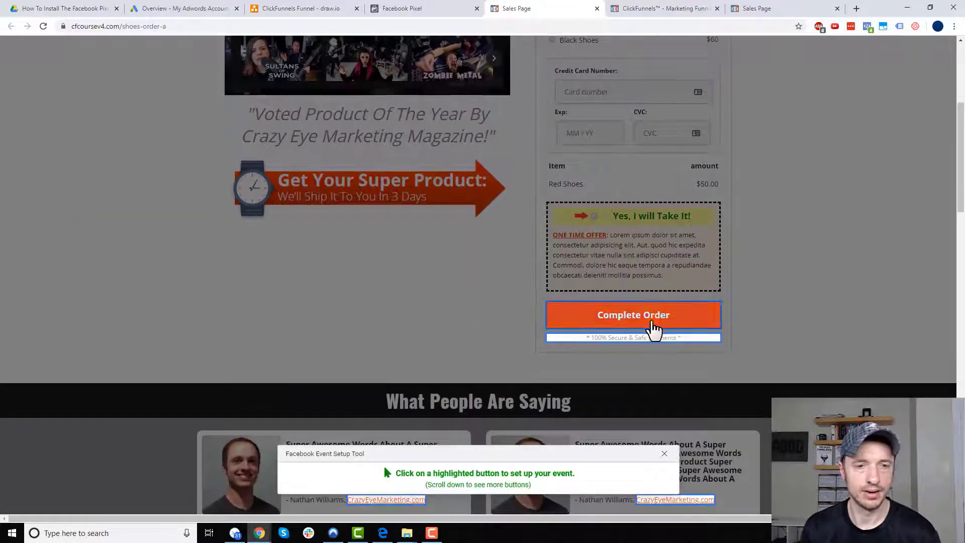
left_click(648, 322)
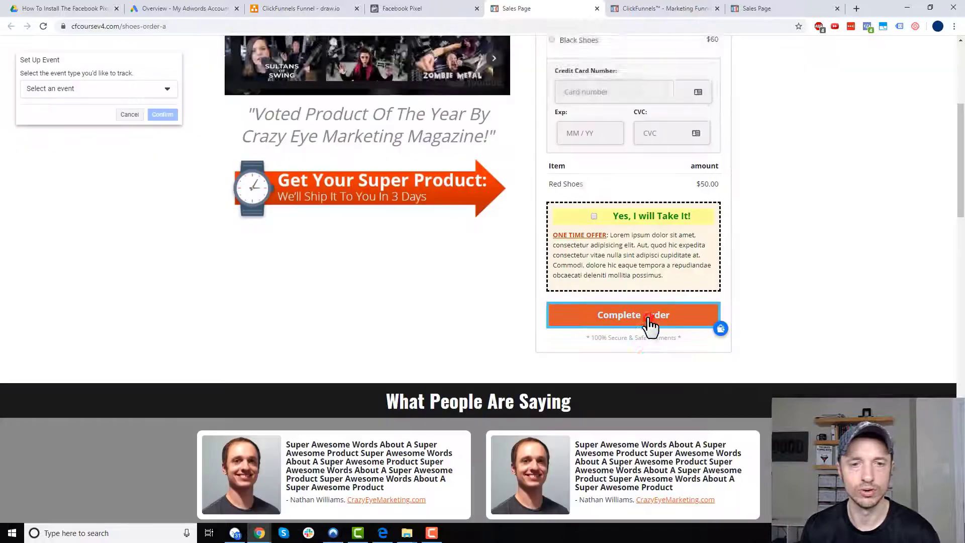
scroll(623, 321, "down", 1)
left_click(144, 89)
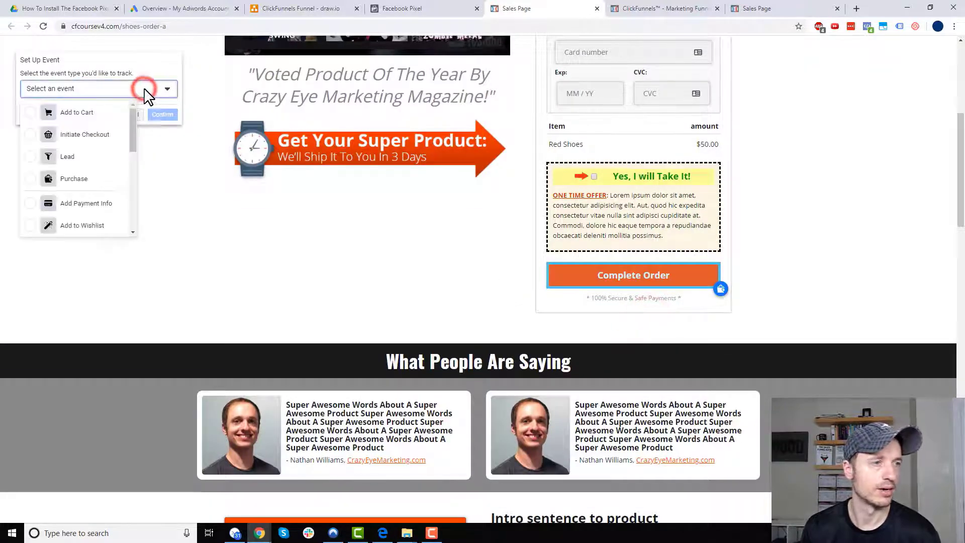
left_click(73, 180)
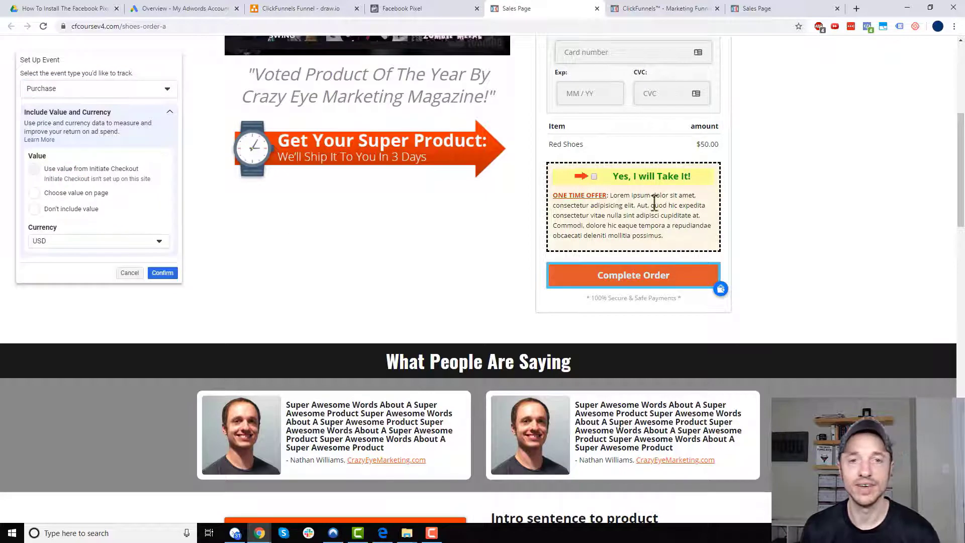
Choose the Red Shoes amount of $50.00 on the page as the Purchase value and confirm the event
scroll(653, 200, "up", 1)
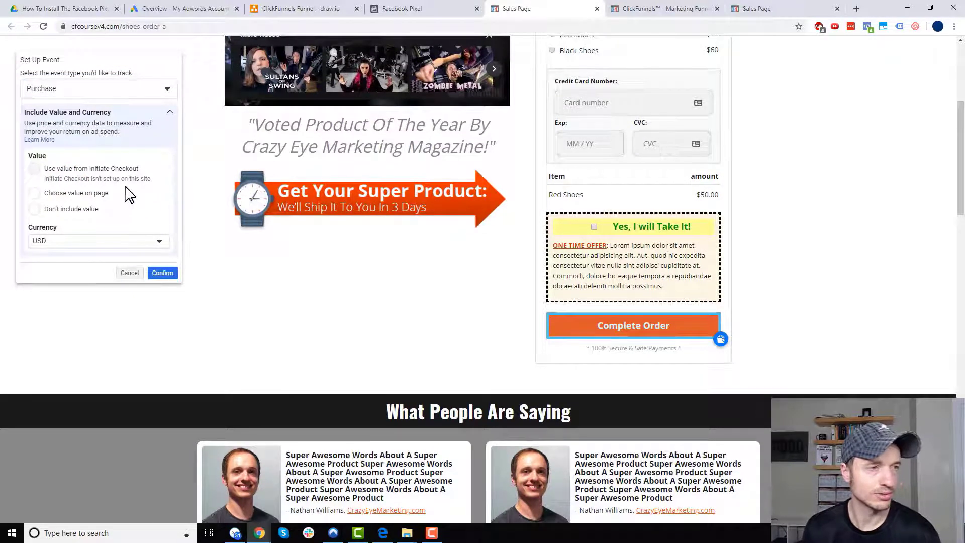
left_click(81, 196)
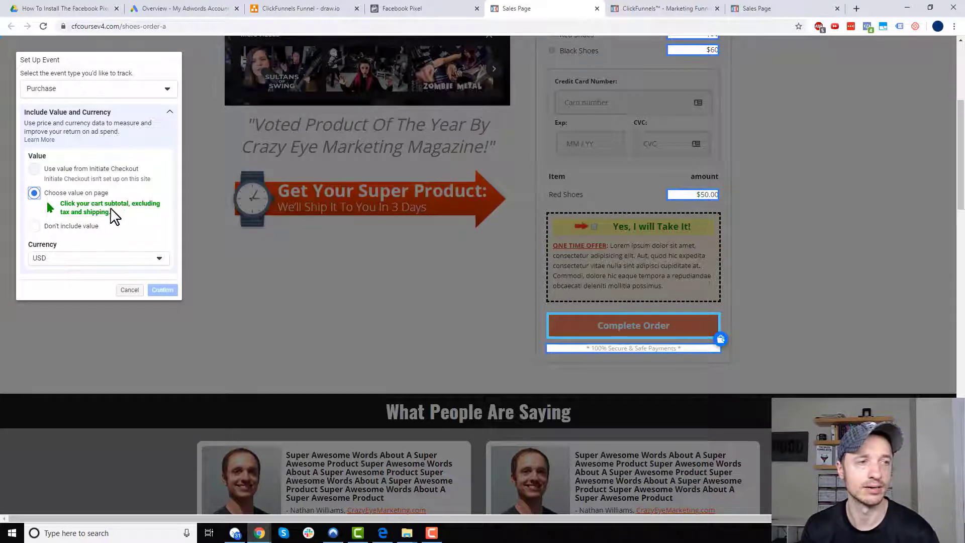
left_click(707, 199)
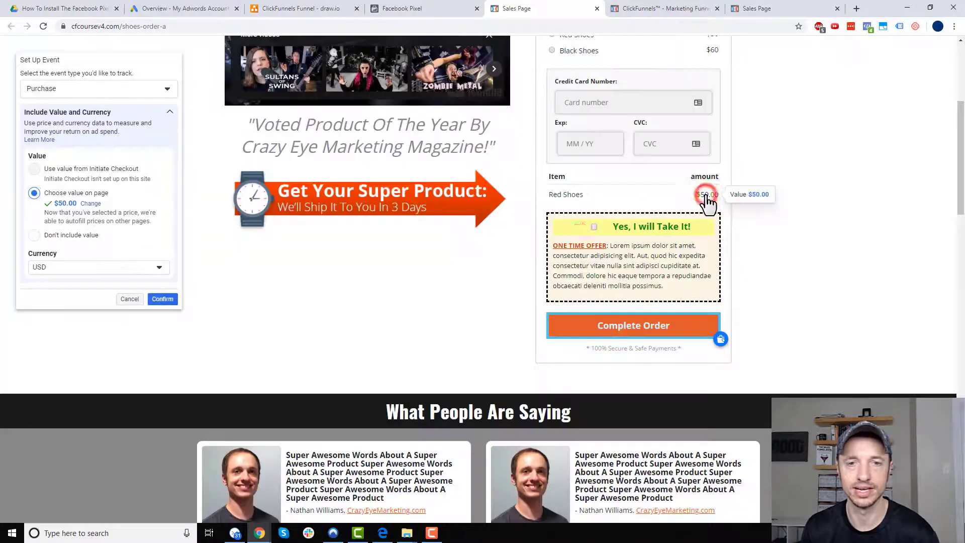
scroll(655, 246, "up", 3)
scroll(628, 211, "up", 1)
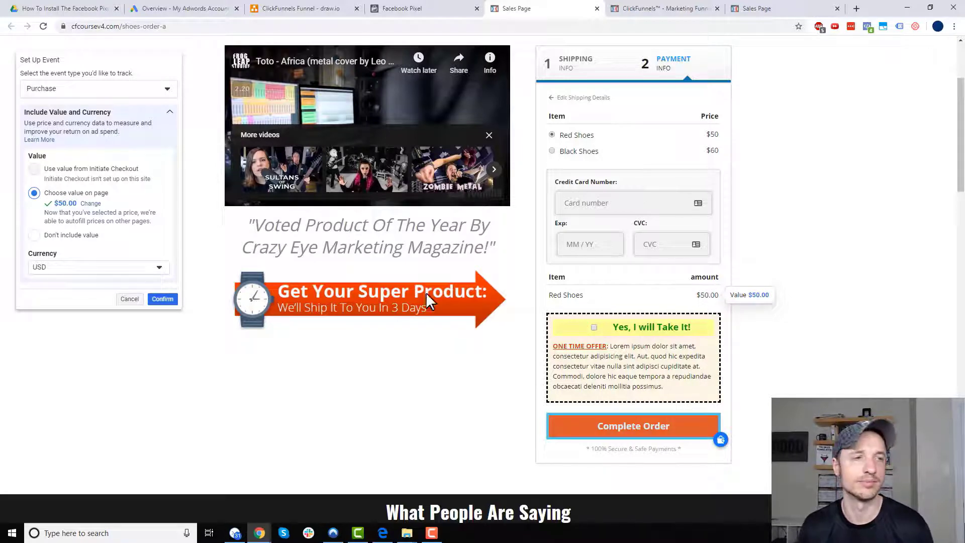
left_click(171, 302)
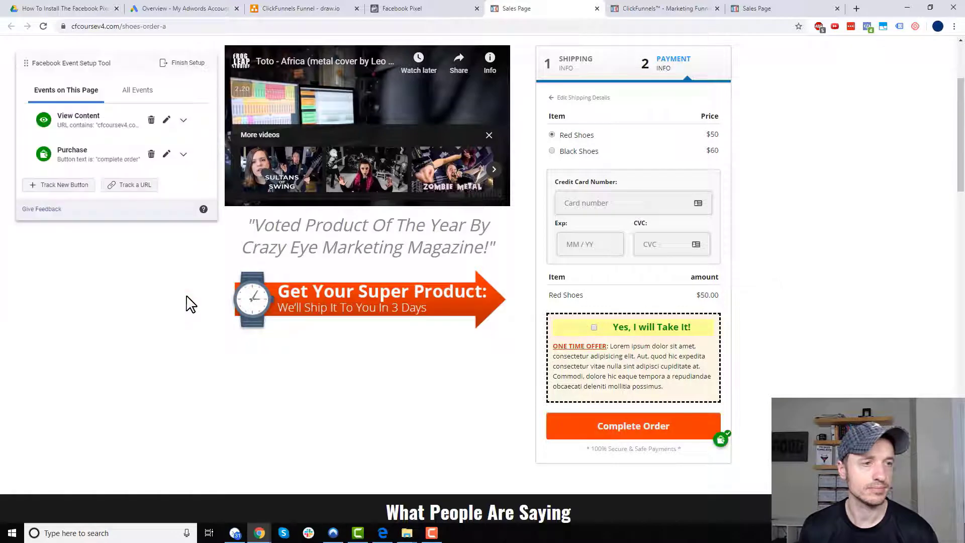
Review the button texts of the Add to Cart and Purchase events in the setup summary and finish the event setup
left_click(184, 64)
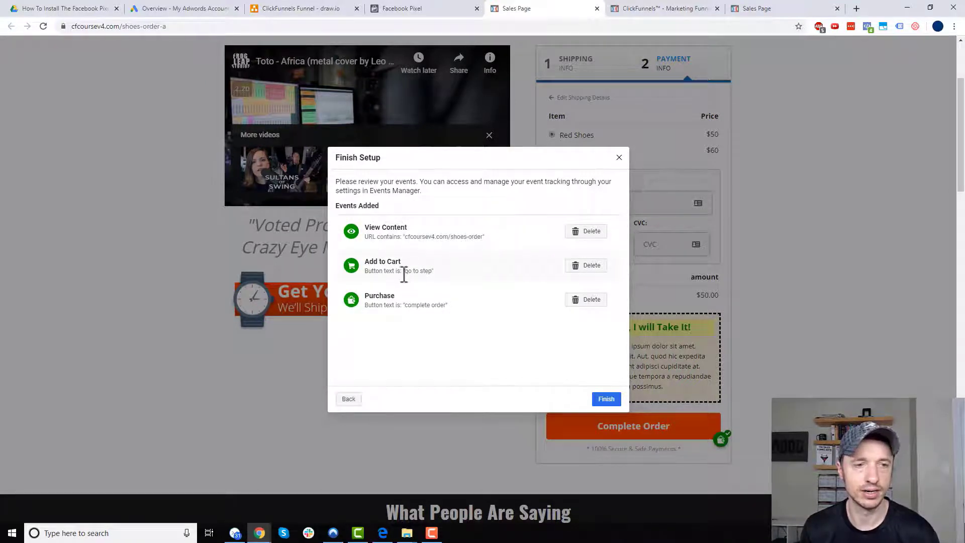
left_click_drag(421, 274, 465, 271)
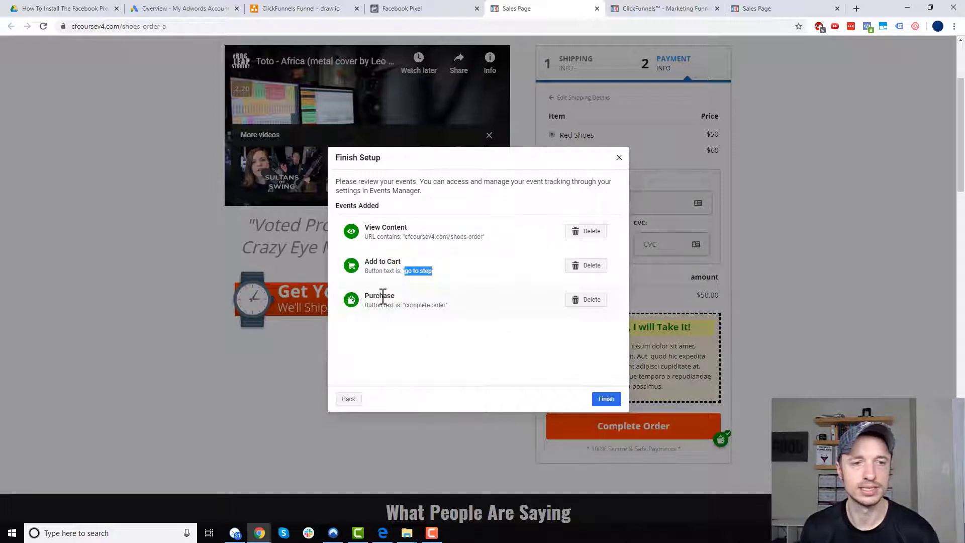
left_click_drag(407, 305, 462, 308)
left_click(461, 306)
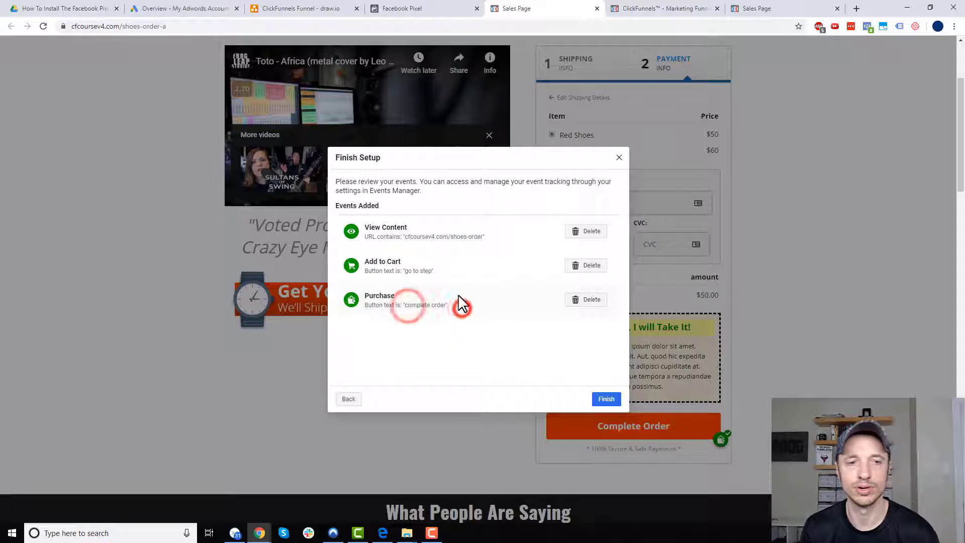
left_click(410, 306)
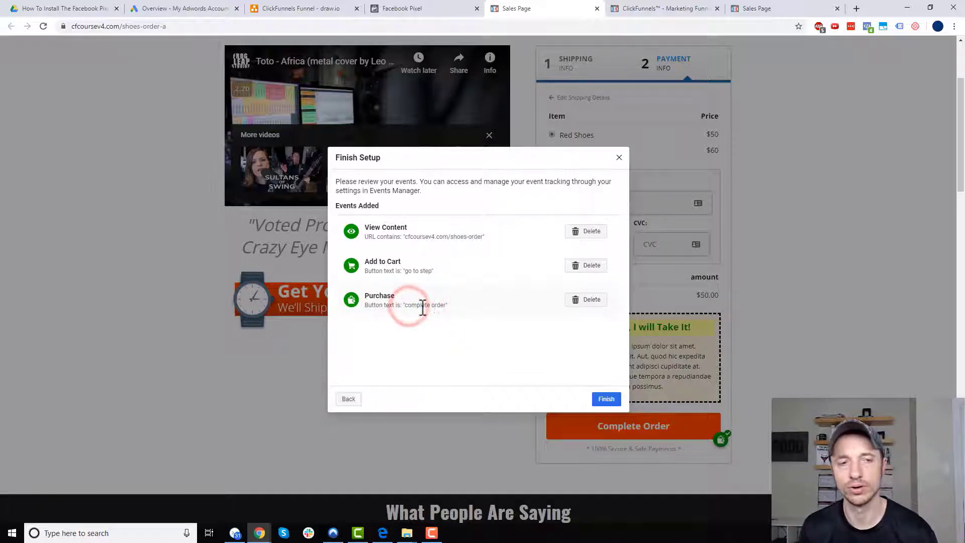
left_click(610, 400)
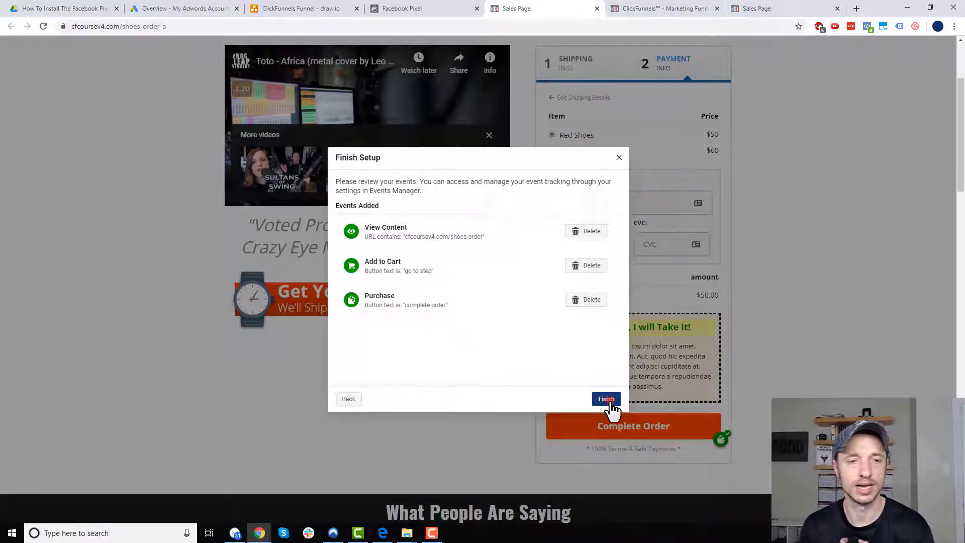
Close the event setup dialog in Events Manager and check the event assigned to OTO 1 in the draw.io funnel diagram
left_click(435, 12)
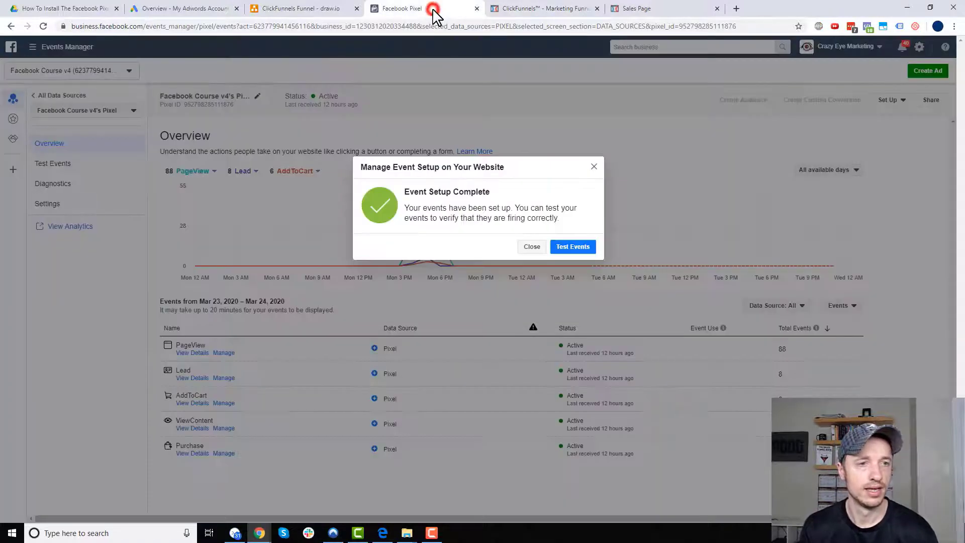
left_click(532, 247)
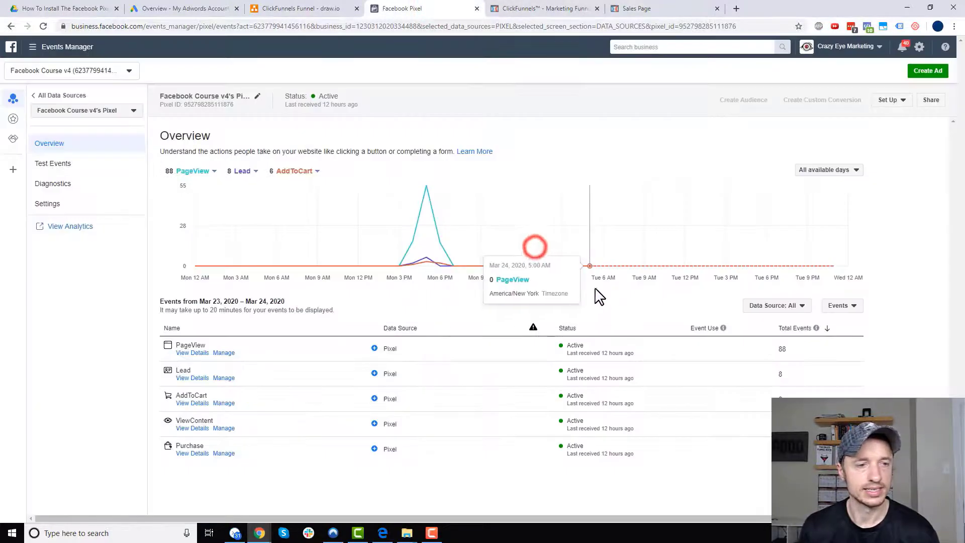
left_click(296, 10)
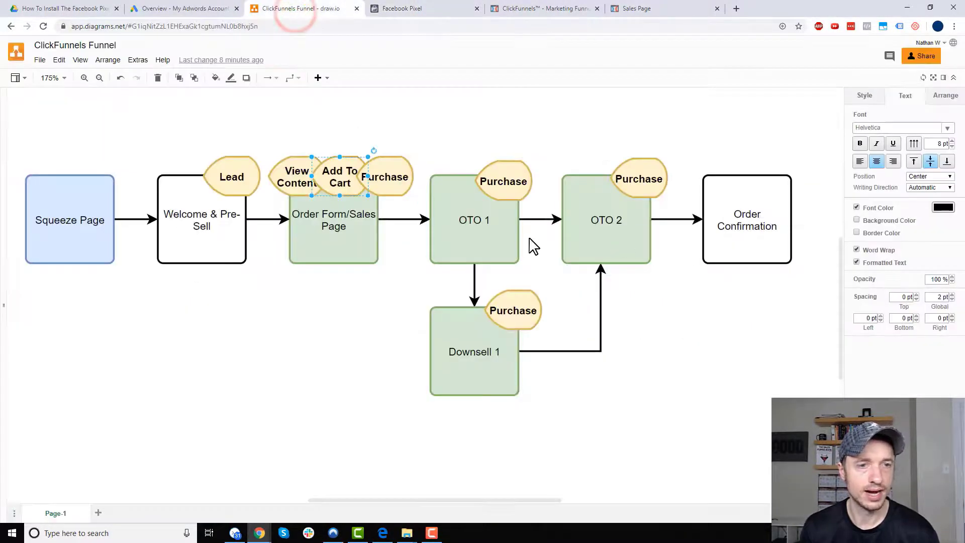
left_click(510, 231)
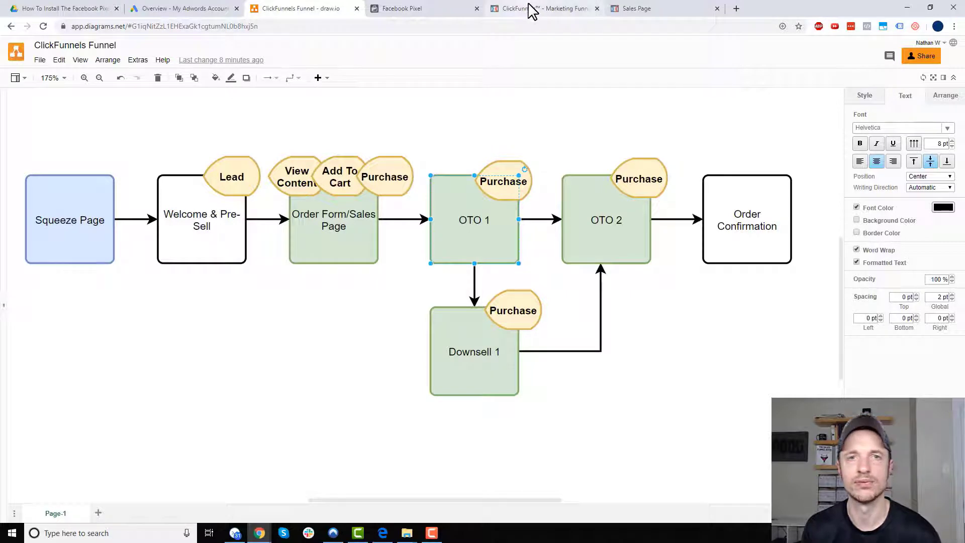
Switch back to ClickFunnels and open the OTO #1 page of the Shoe Funnel for editing, down at its order button
left_click(535, 15)
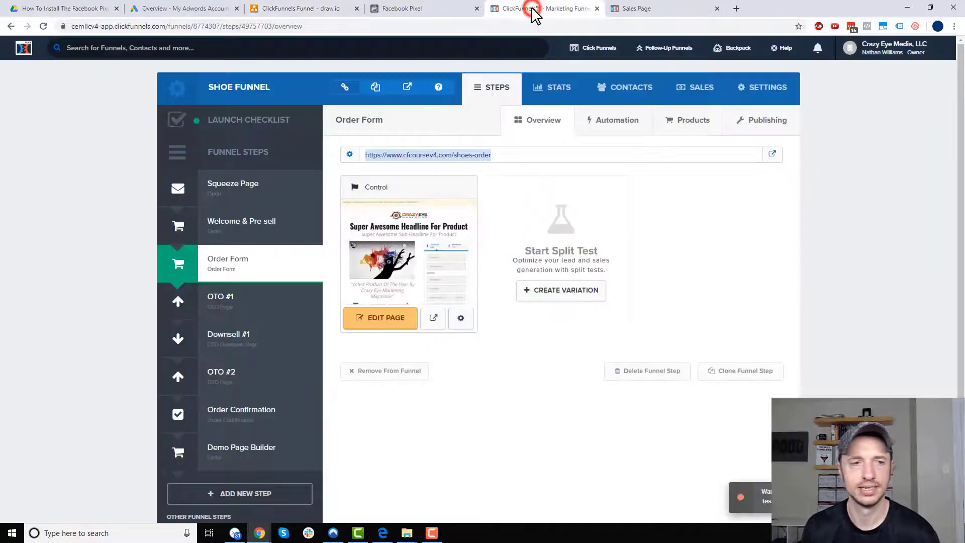
left_click(223, 309)
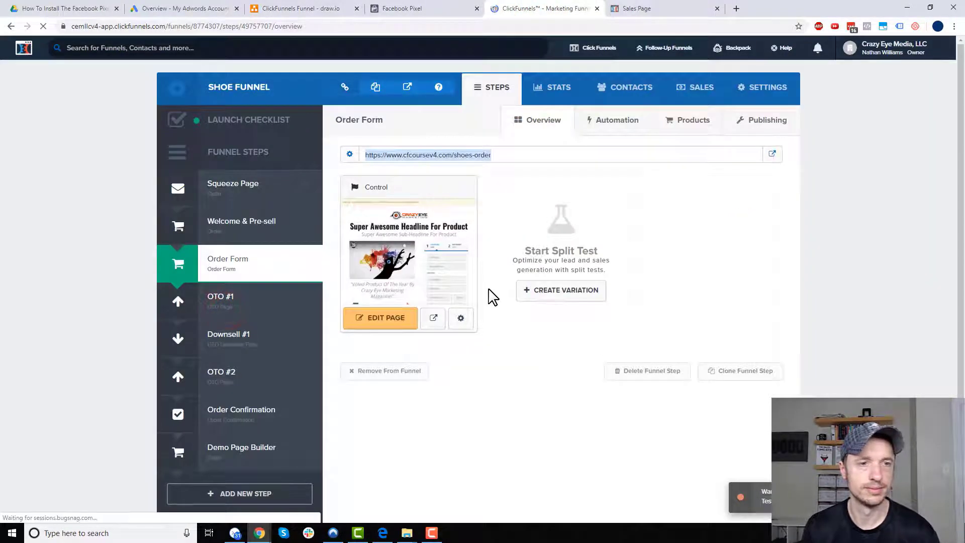
left_click(400, 319)
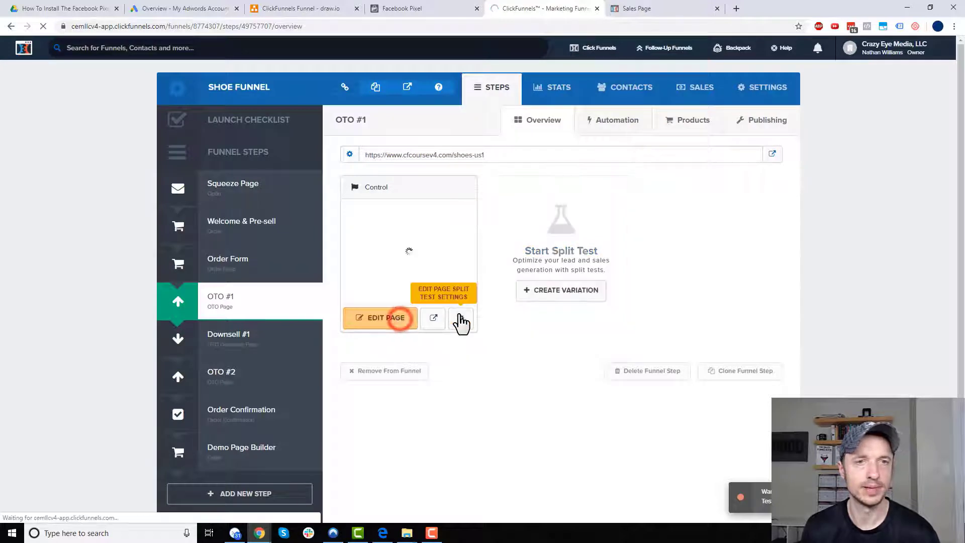
scroll(527, 309, "down", 3)
scroll(532, 315, "down", 2)
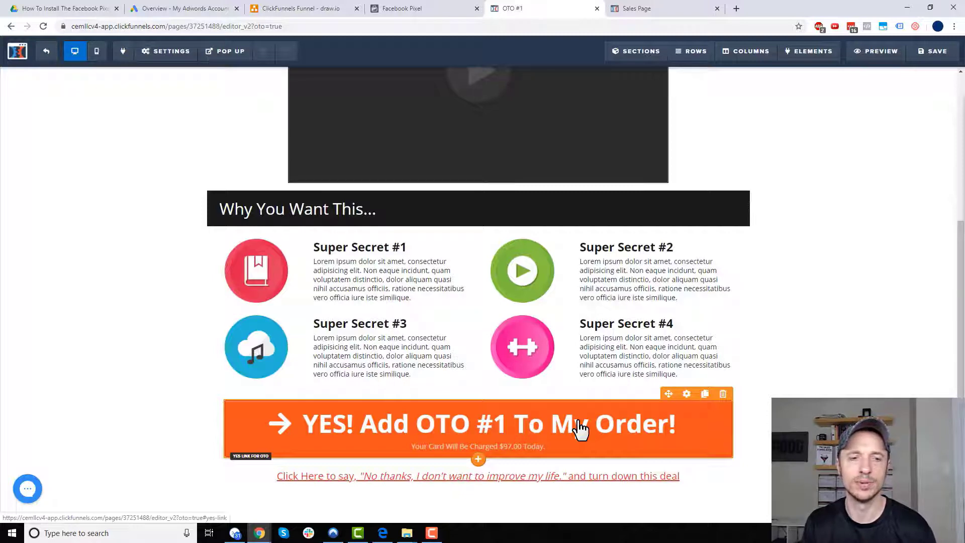
Change the OTO #1 order button's text to "YES! I want the Shoe Laces for $10!"
left_click(687, 393)
left_click(930, 193)
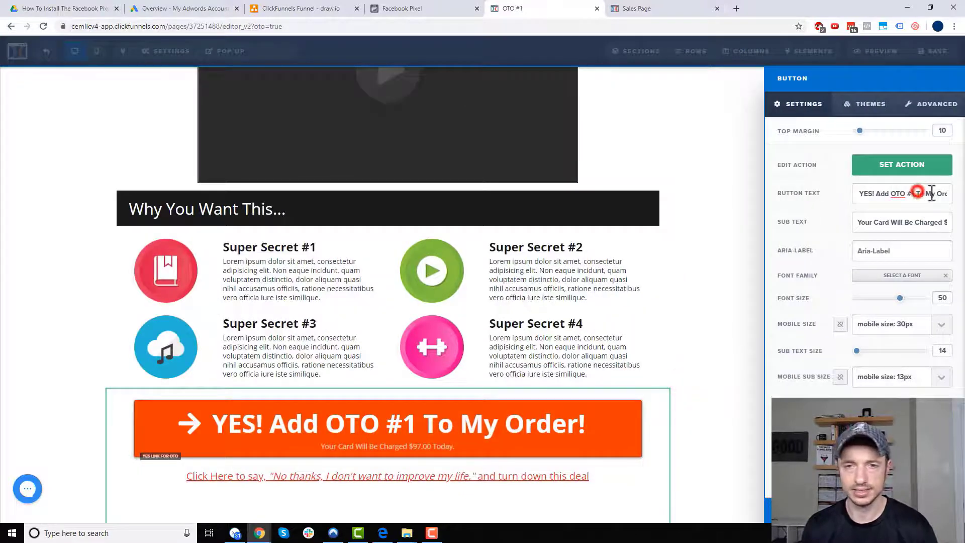
key("ctrl+a")
type("YES!")
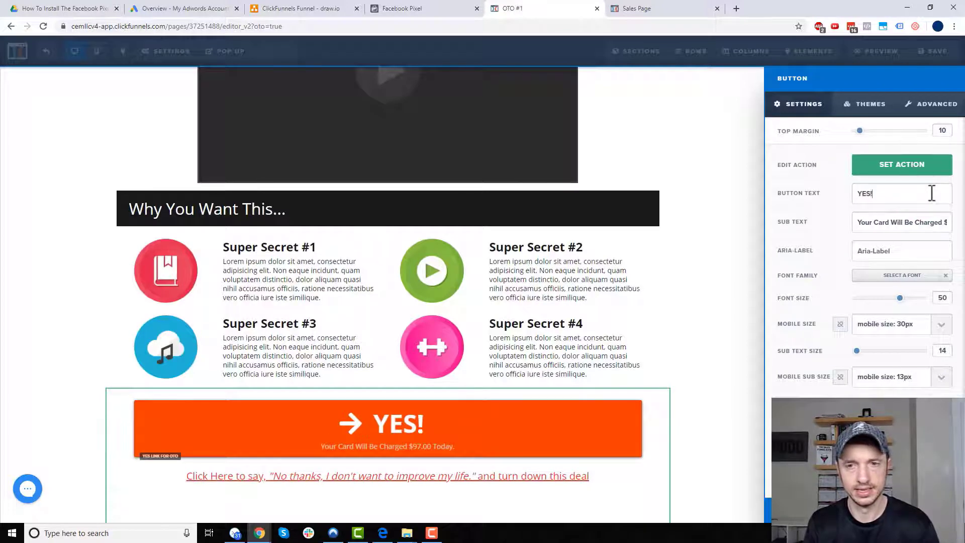
type(" I want the ")
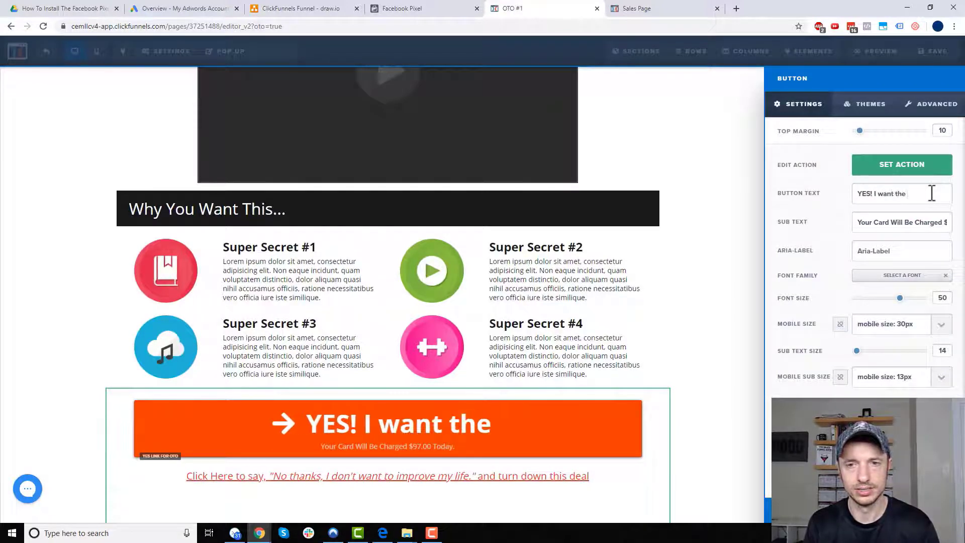
type("Shoe Laces")
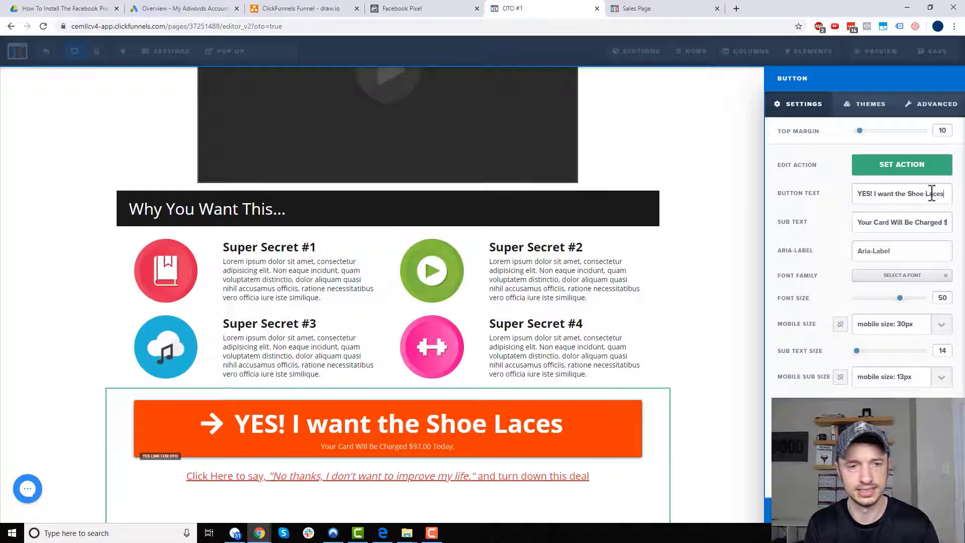
type(" for")
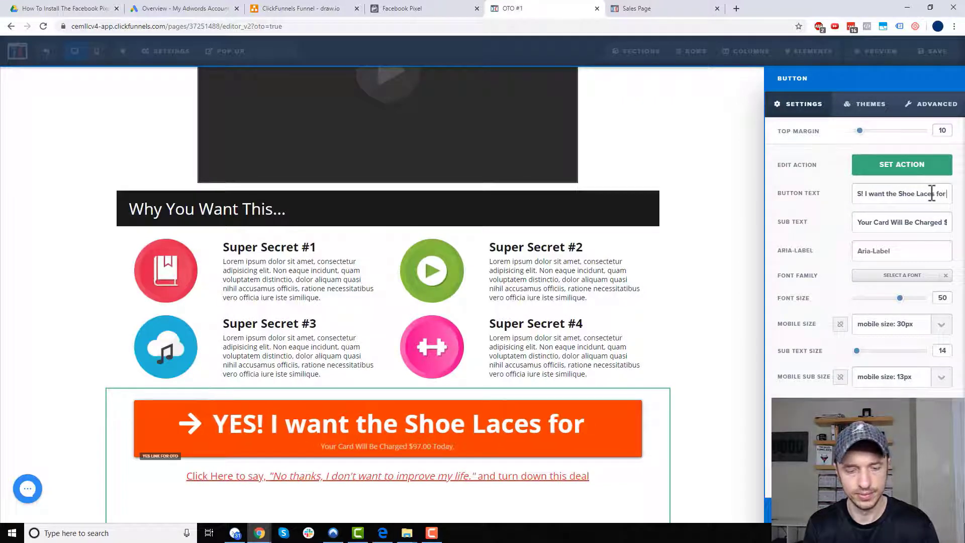
type(" $10")
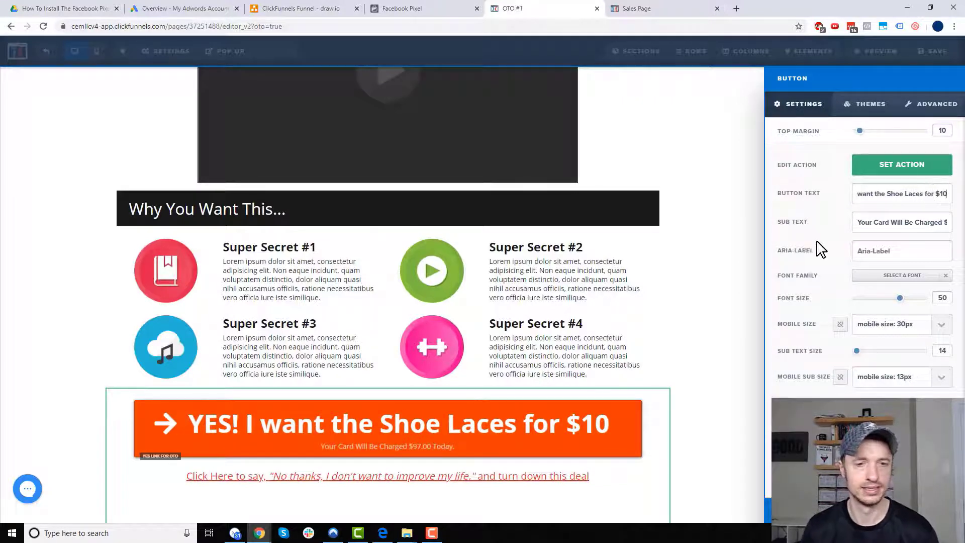
type("!")
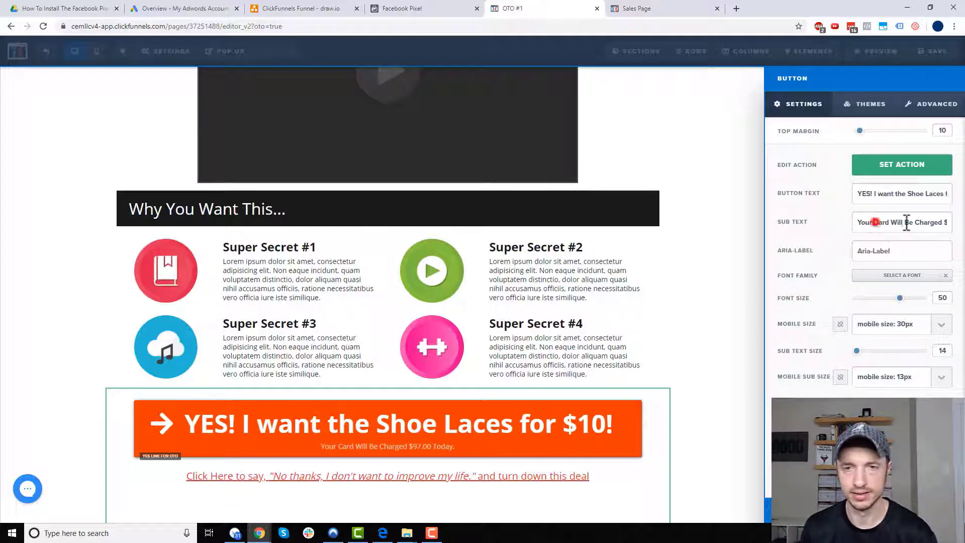
Clear the order button's sub text and close the button settings
left_click(873, 221)
key("ctrl+a")
key("BackSpace")
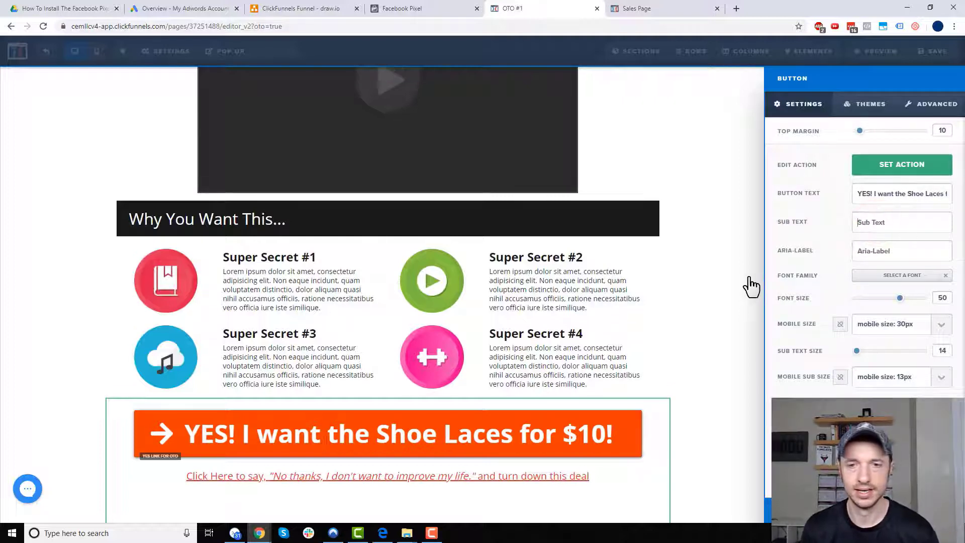
left_click(725, 295)
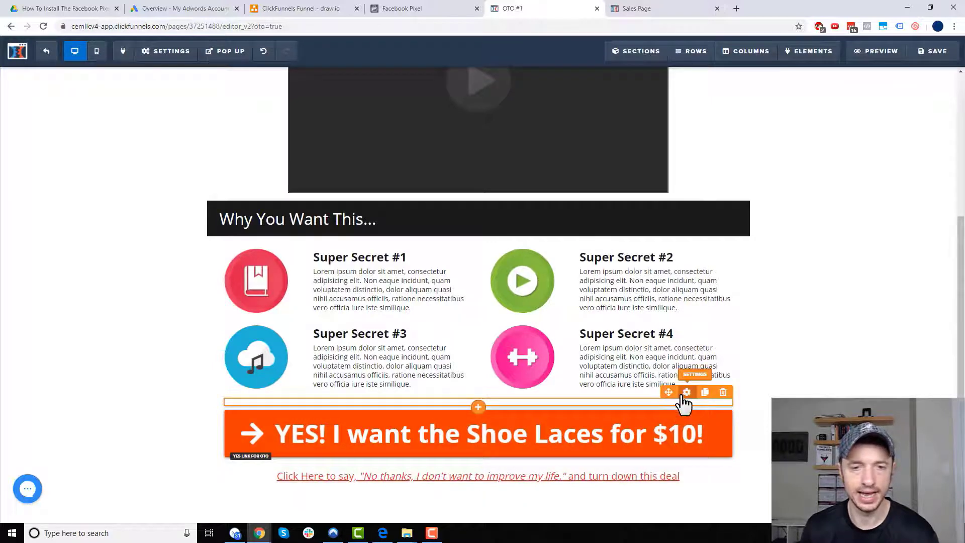
Reveal the hidden $10.00 headline above the order button by setting its font size to 34 and its text color to #2d2d2d
left_click(679, 402)
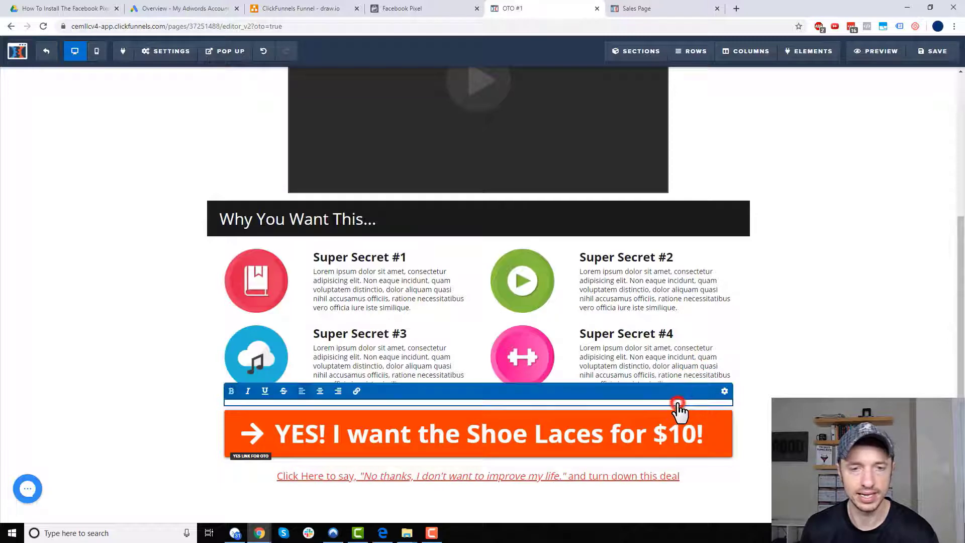
scroll(340, 426, "down", 1)
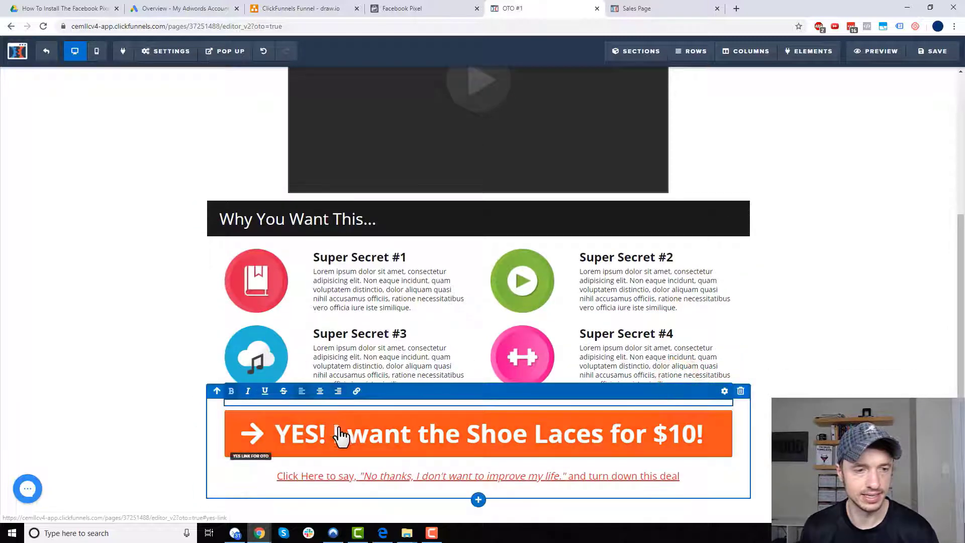
left_click(342, 402)
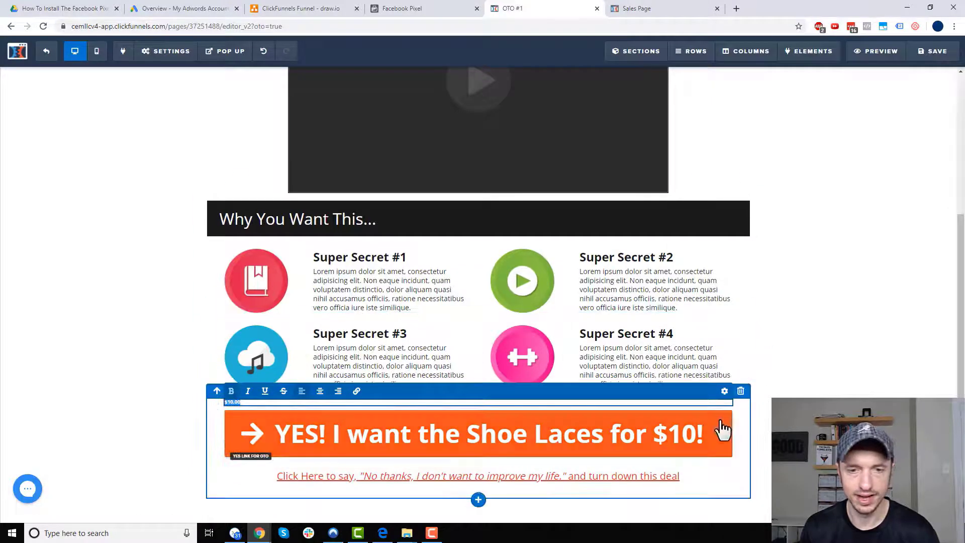
left_click(724, 391)
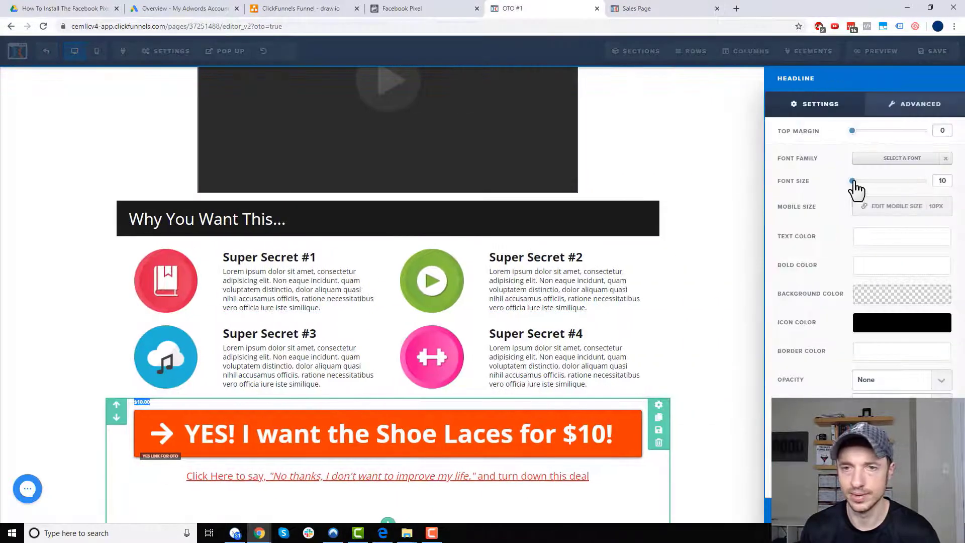
left_click_drag(852, 181, 880, 184)
left_click(884, 235)
left_click(794, 276)
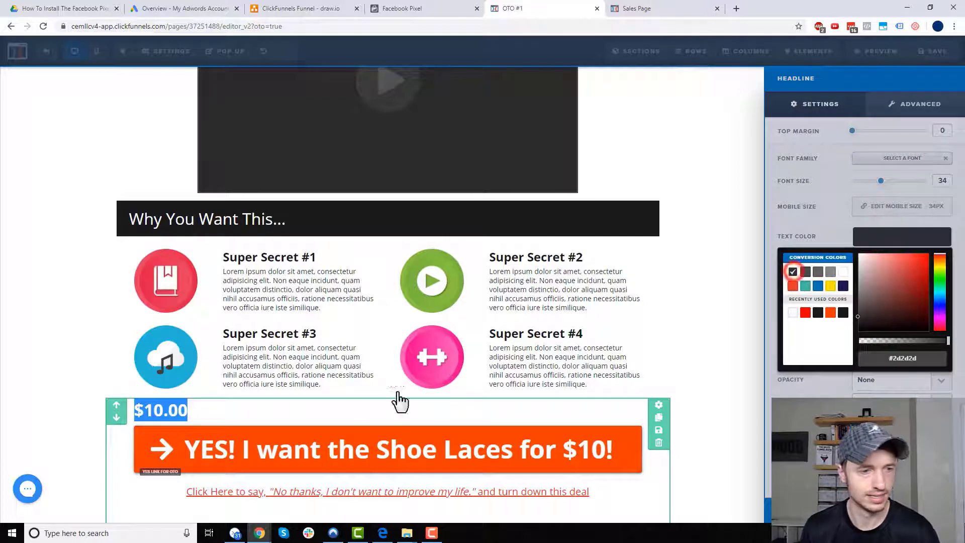
left_click(239, 416)
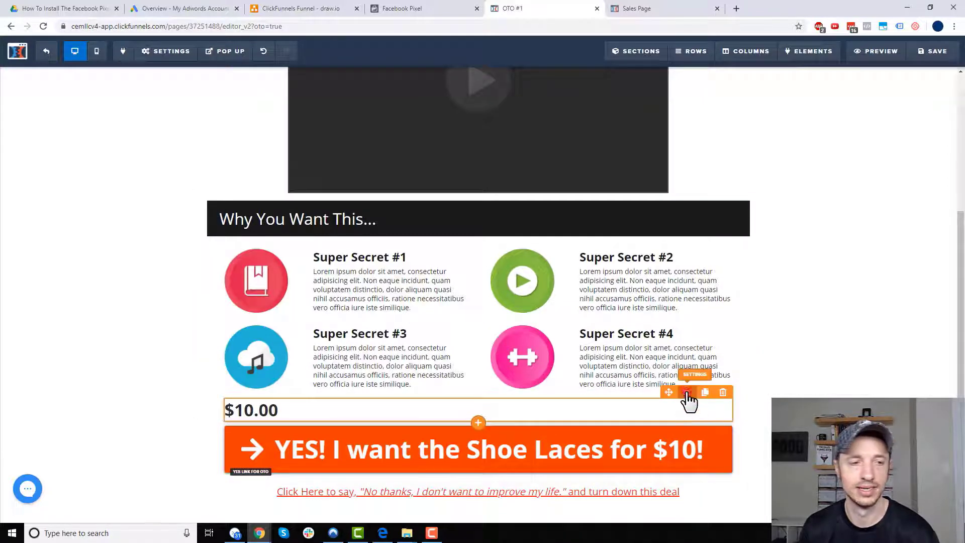
Hide the $10.00 headline above the order button again with font size 10 and white text color #ffffff
left_click(686, 392)
left_click_drag(878, 184, 851, 180)
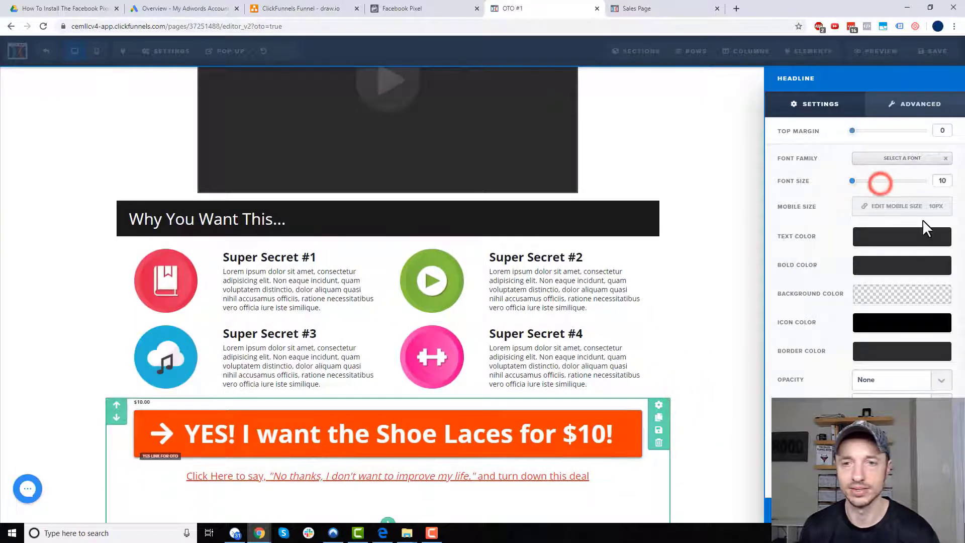
left_click(913, 245)
left_click(839, 271)
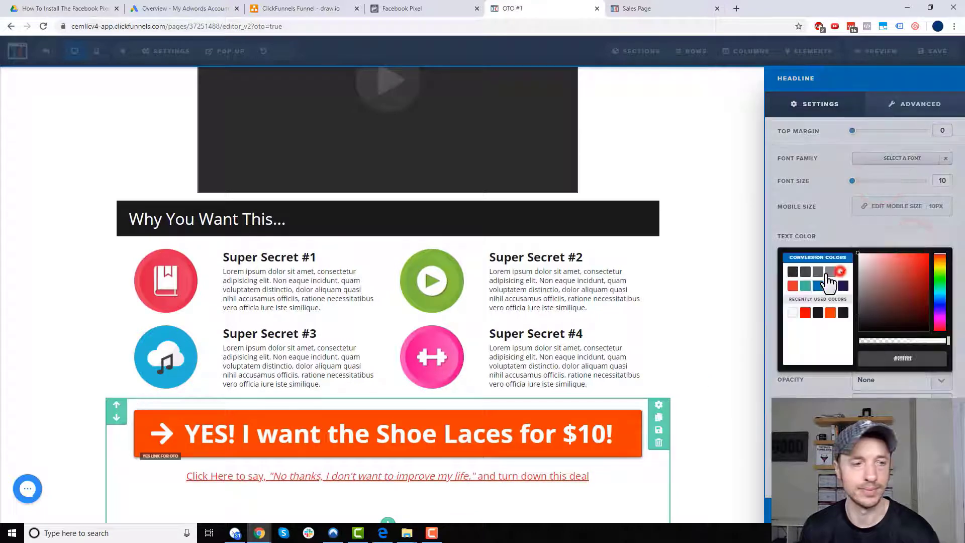
left_click(729, 309)
left_click(57, 372)
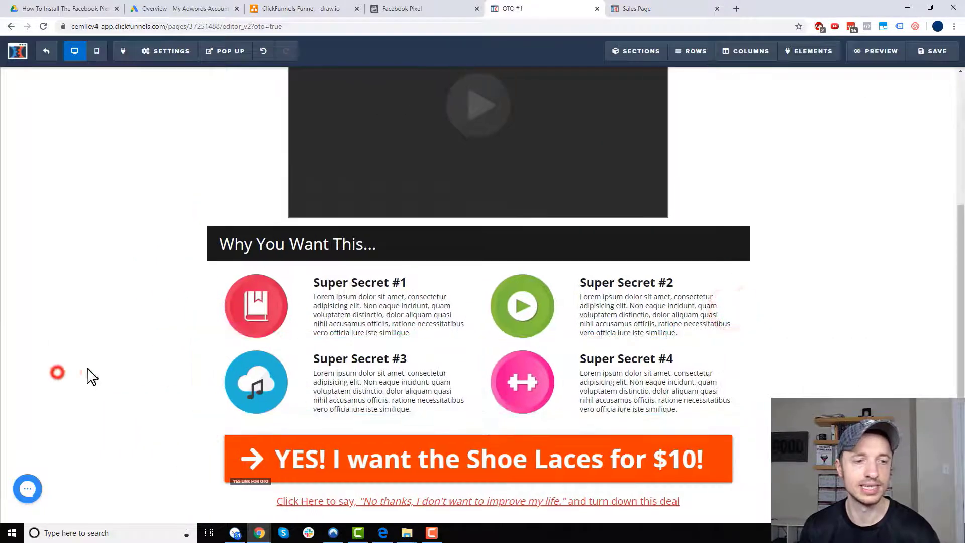
Save the OTO #1 page and return to the funnel steps
scroll(452, 402, "down", 1)
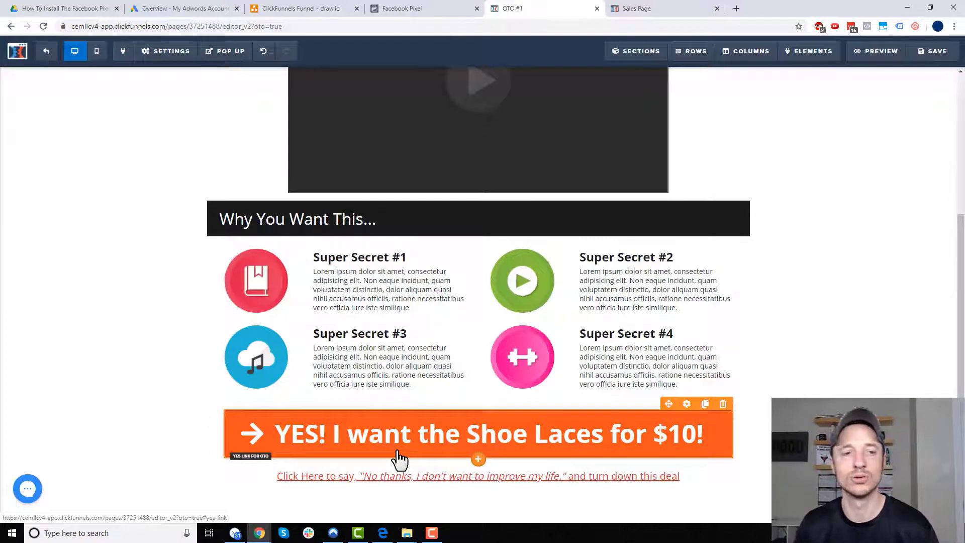
scroll(280, 424, "up", 1)
left_click(945, 50)
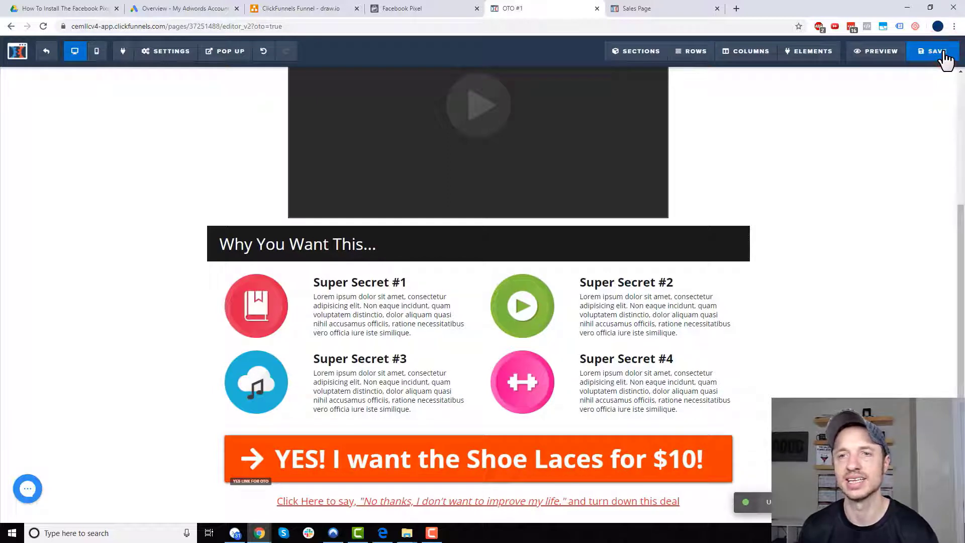
left_click(46, 51)
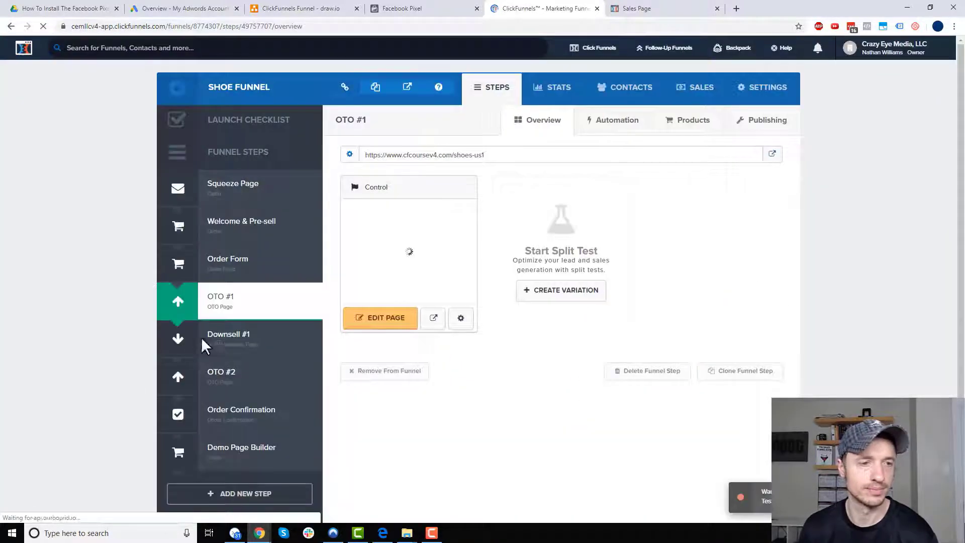
Check the hidden text line above the order button on the Downsell #1 page, then save the page and return to the funnel steps
left_click(261, 335)
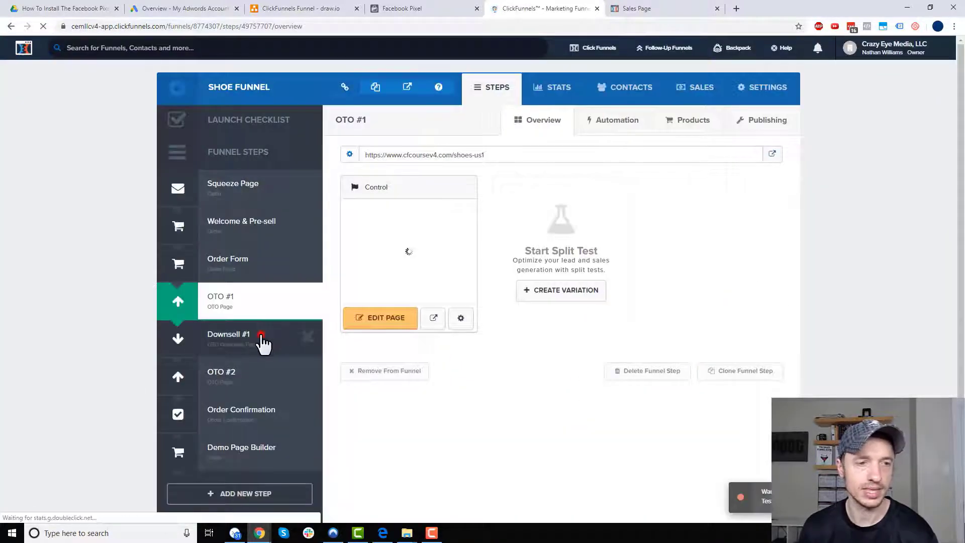
left_click(396, 319)
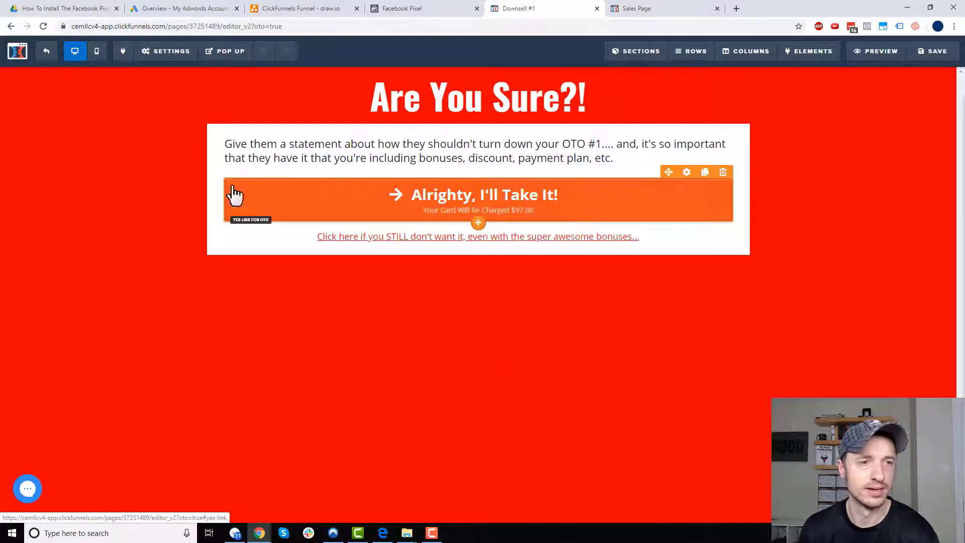
left_click(261, 170)
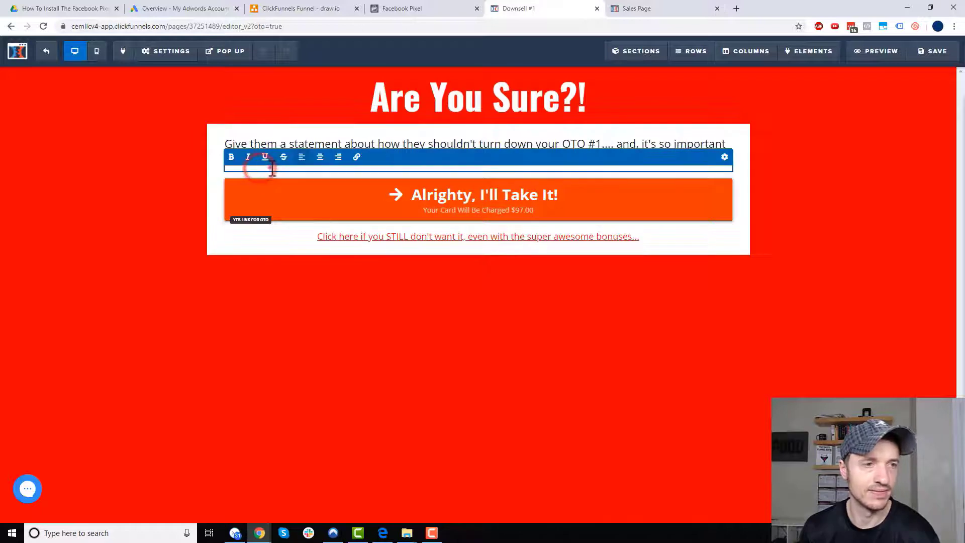
left_click_drag(270, 167, 213, 172)
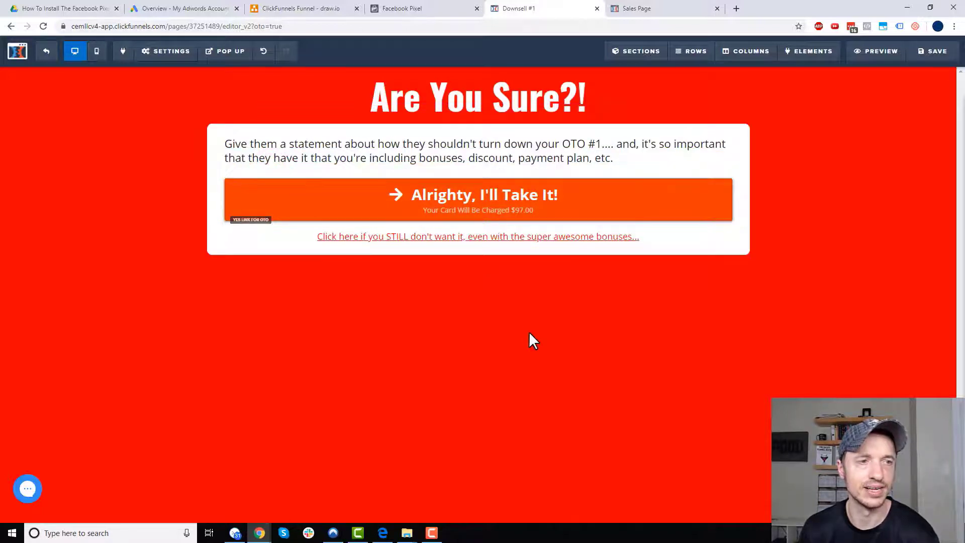
left_click(932, 50)
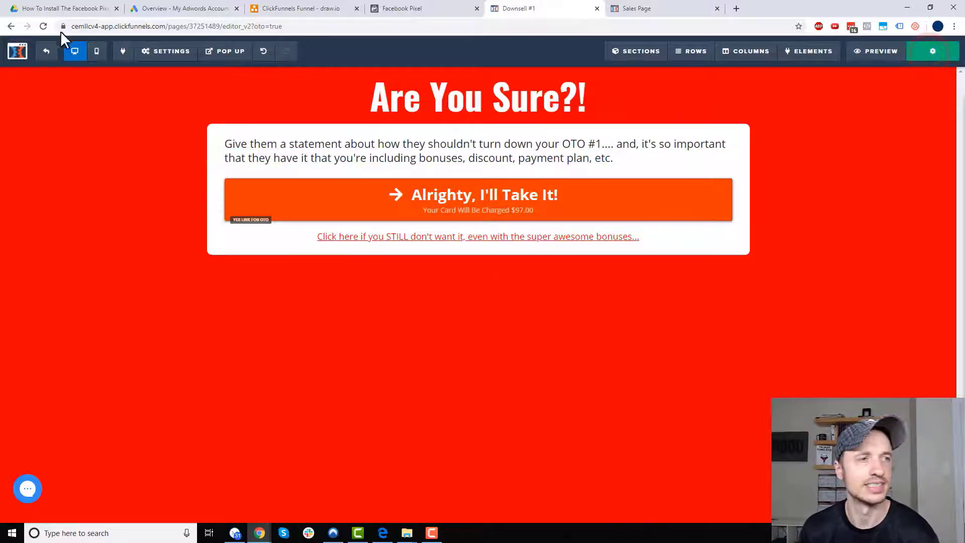
left_click(47, 52)
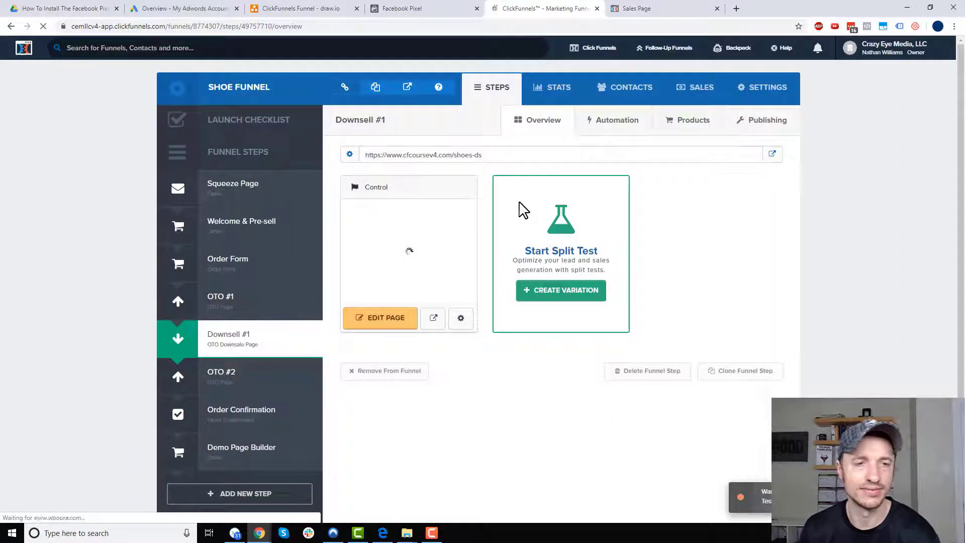
Open the OTO #2 page for editing and change its order button text to "YES! Add The Shoe Cleaner to my order for"
left_click(249, 378)
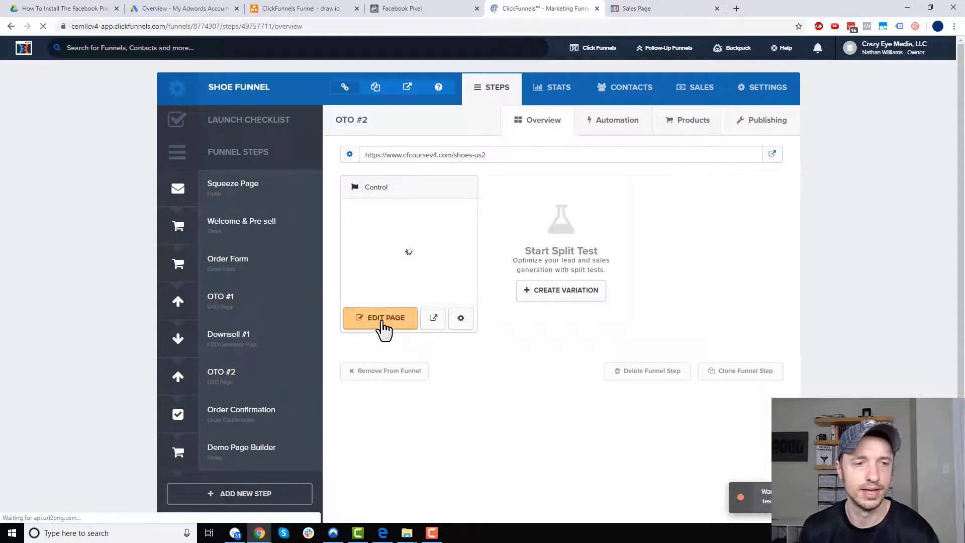
left_click(383, 322)
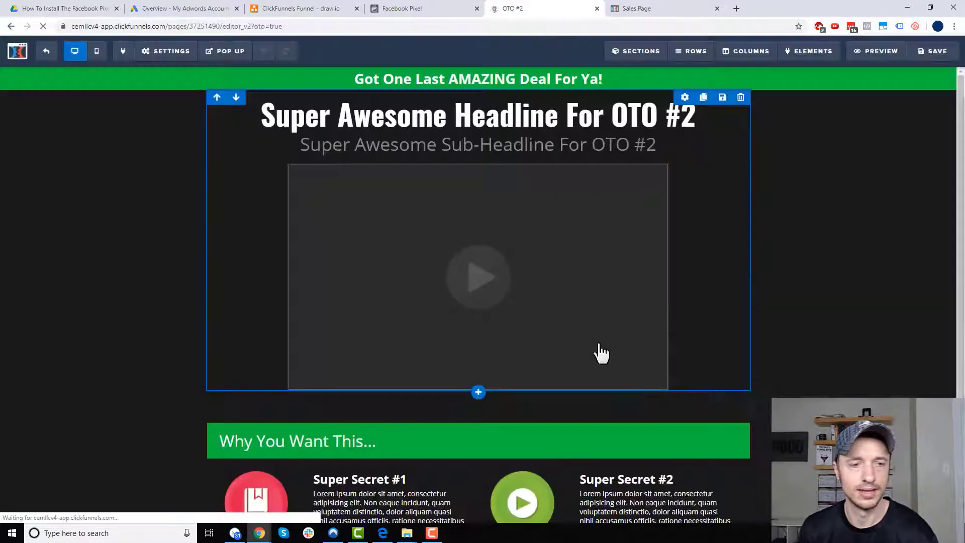
scroll(599, 350, "down", 4)
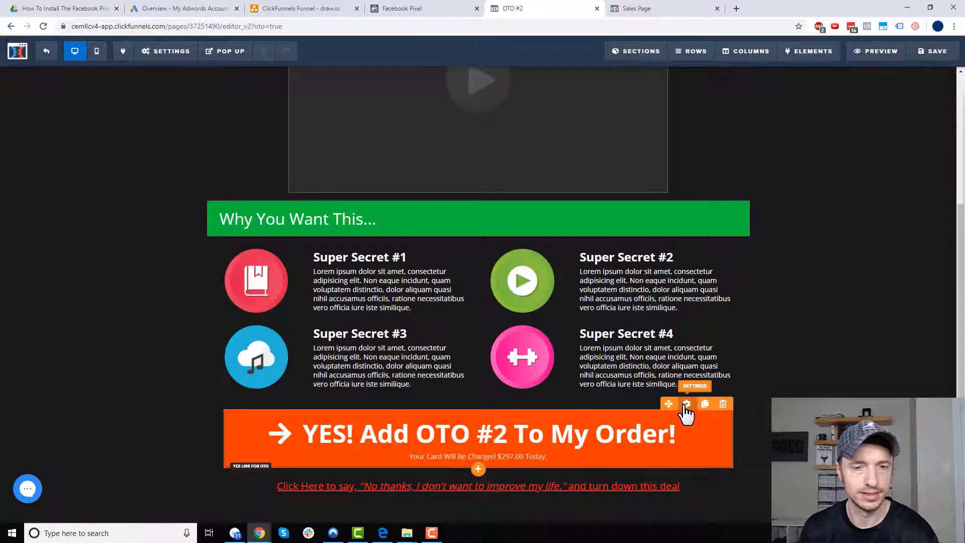
left_click(684, 404)
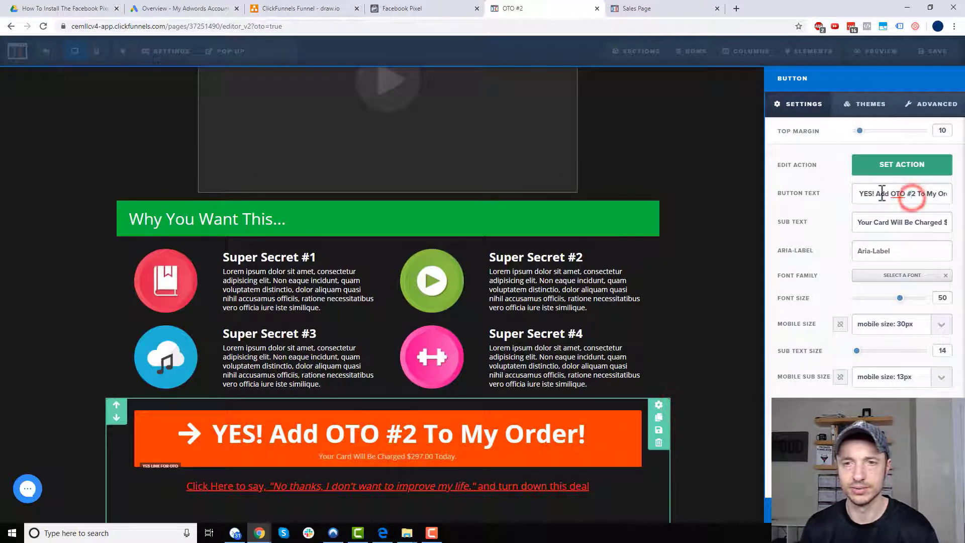
triple_click(892, 195)
type("YES! Add Th")
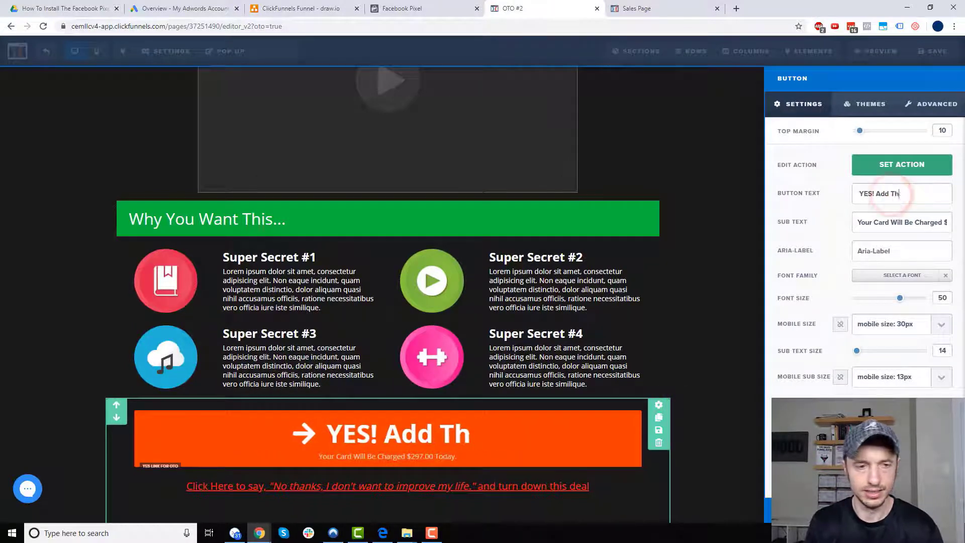
type("e Shoe Cleane")
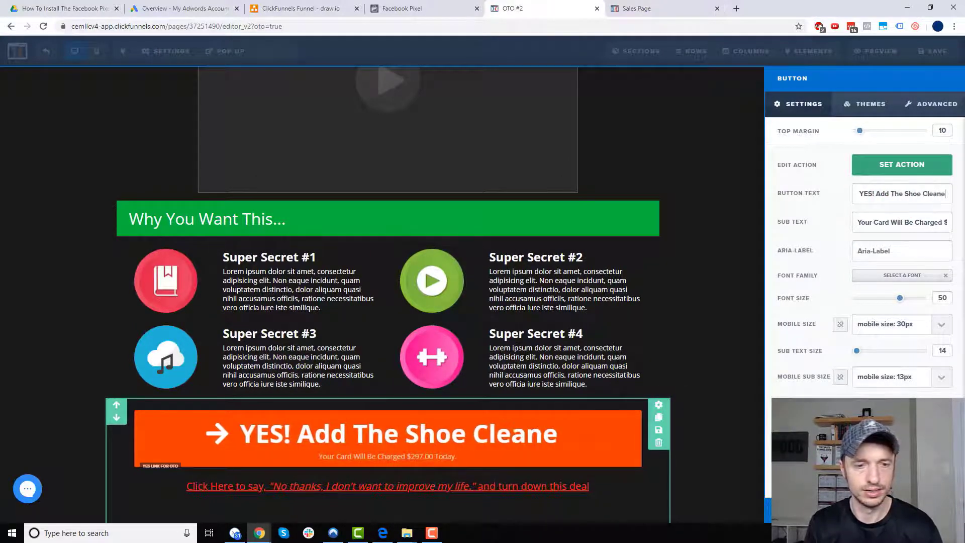
type("r to my order for")
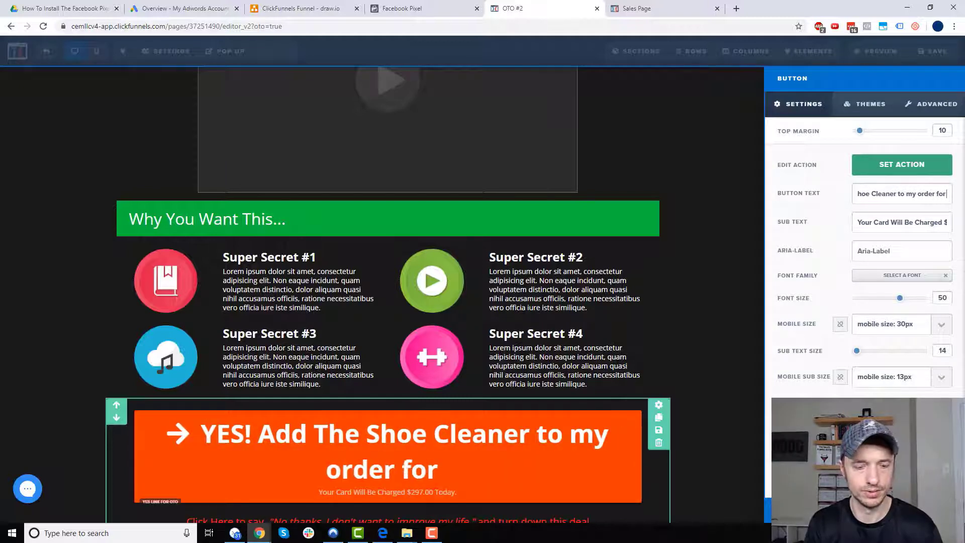
Complete the orange button's text as "YES! Add The Shoe Cleaner to my order for $15!" and clear its sub text
type(" $15!")
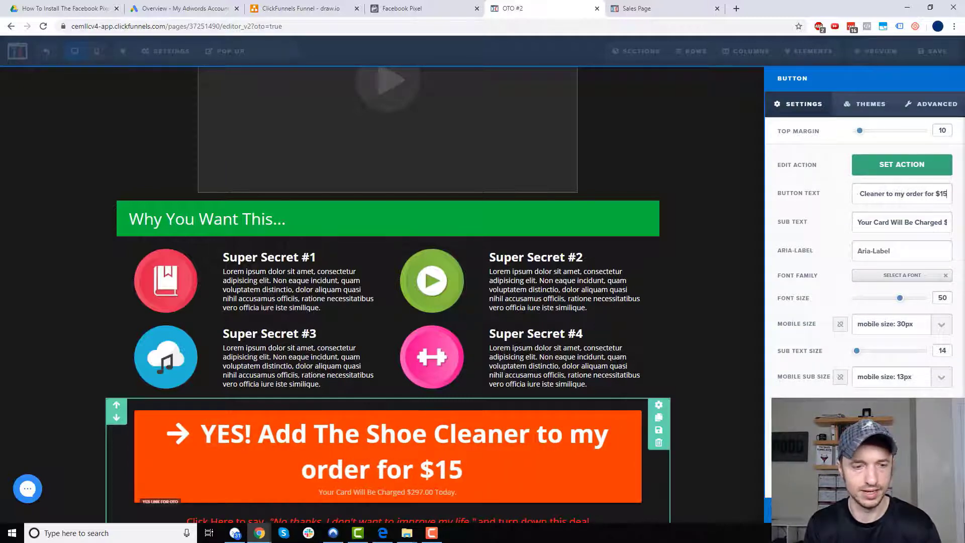
left_click(900, 221)
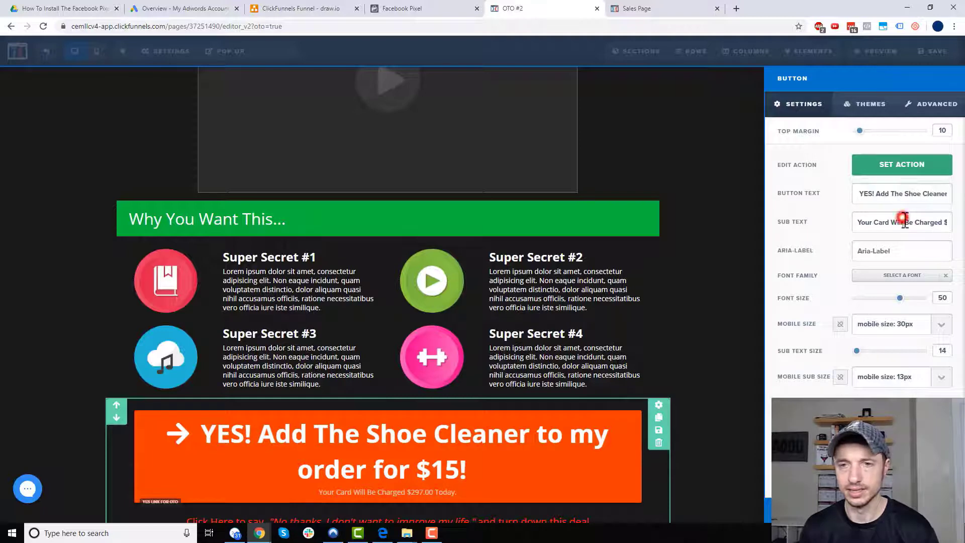
key("ctrl+a")
key("BackSpace")
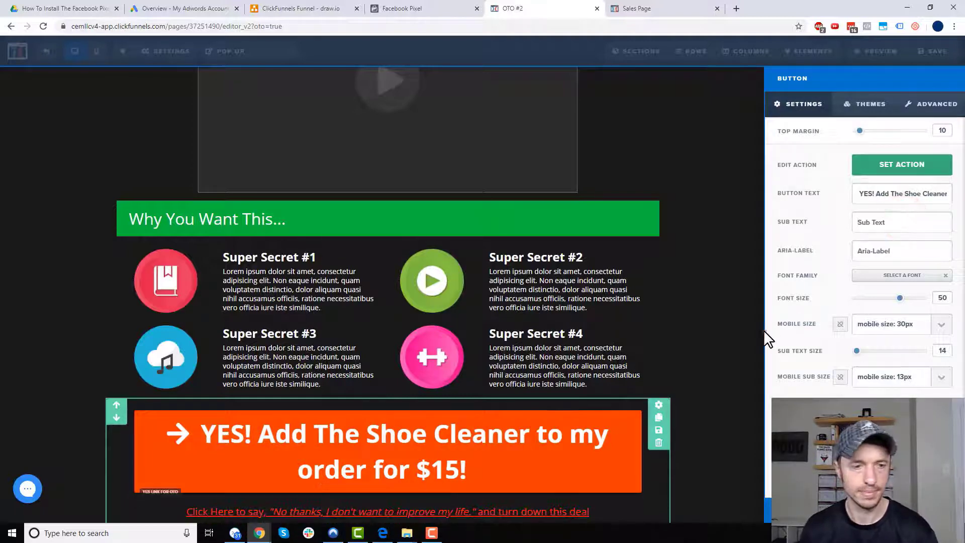
left_click(711, 346)
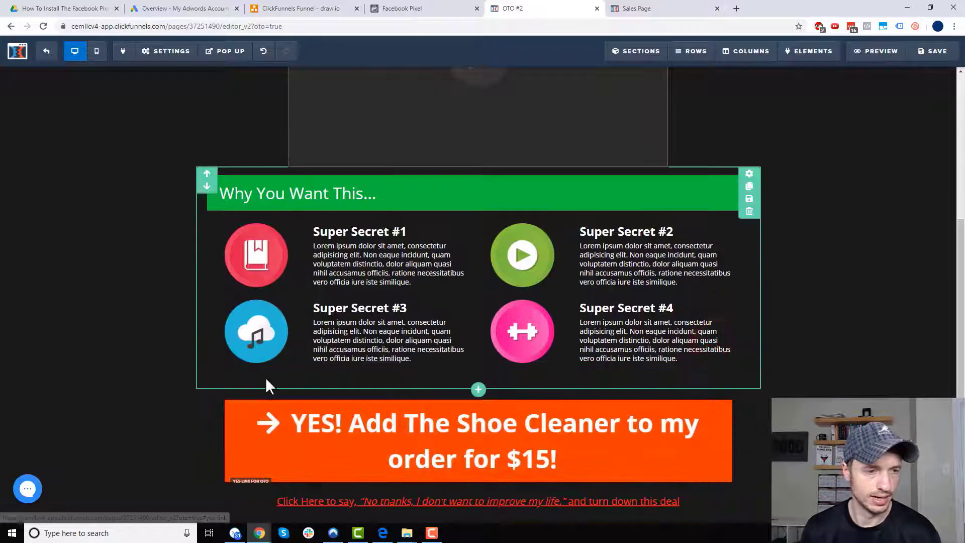
Check the hidden price text above the orange button, save the OTO #2 page and exit to its funnel step overview
left_click(254, 359)
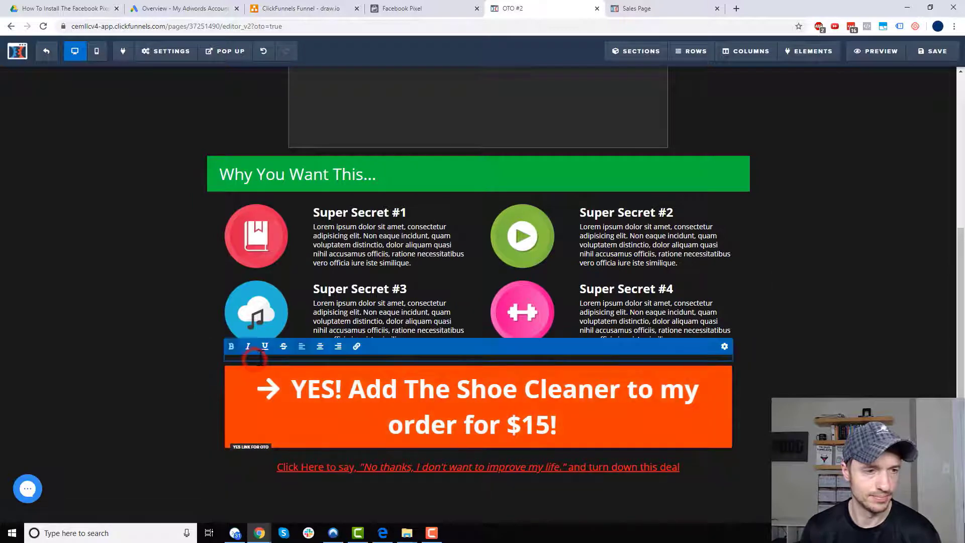
left_click_drag(260, 358, 210, 365)
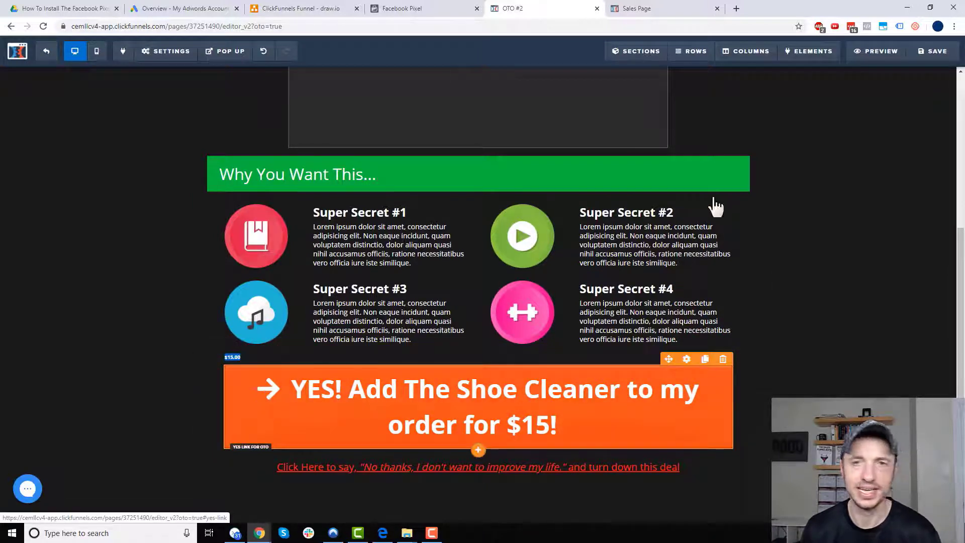
left_click(925, 54)
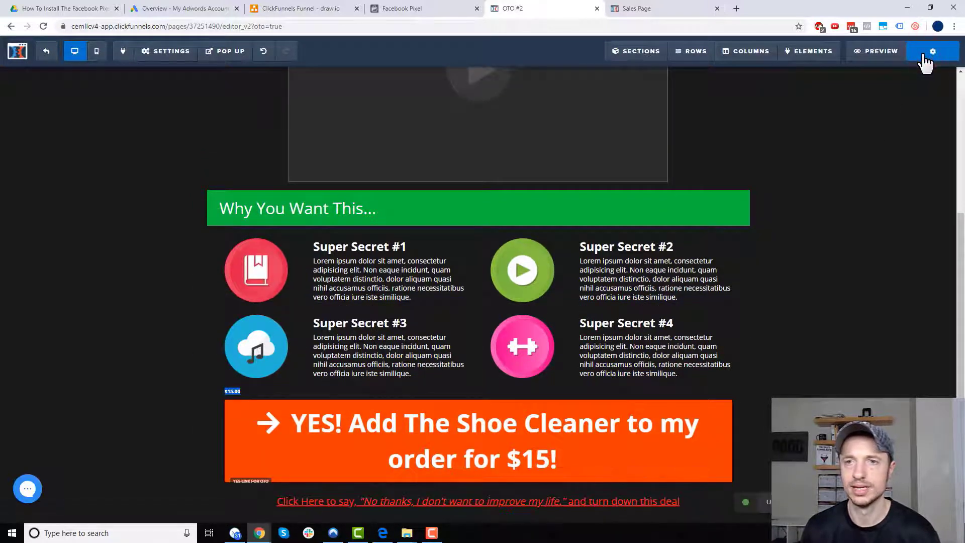
left_click(46, 51)
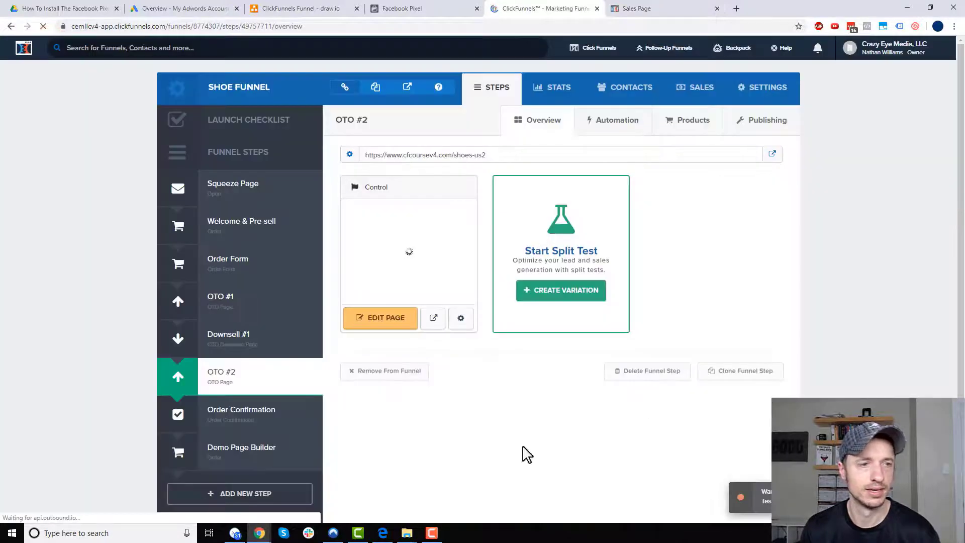
Open the OTO #1 funnel step and copy its page URL
left_click(250, 296)
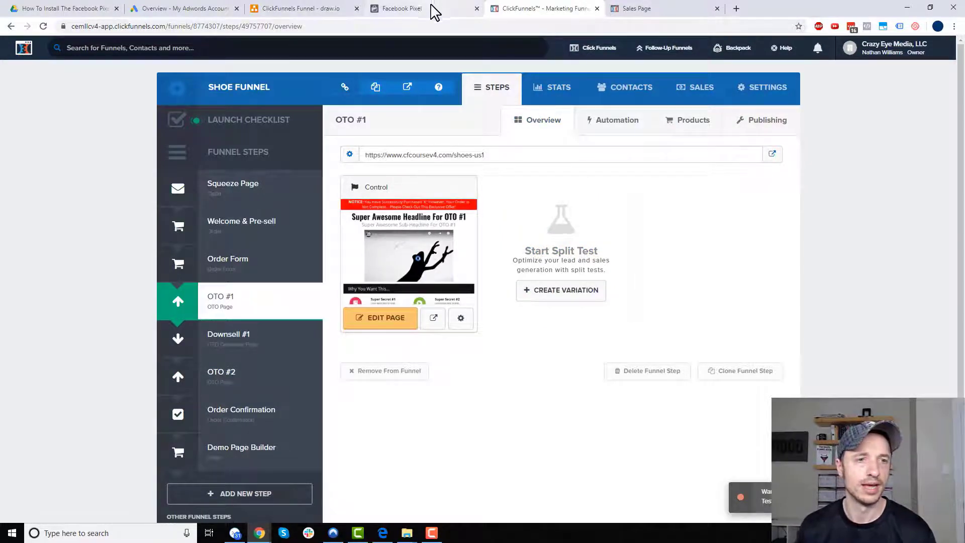
left_click_drag(504, 157, 371, 153)
left_click(463, 156)
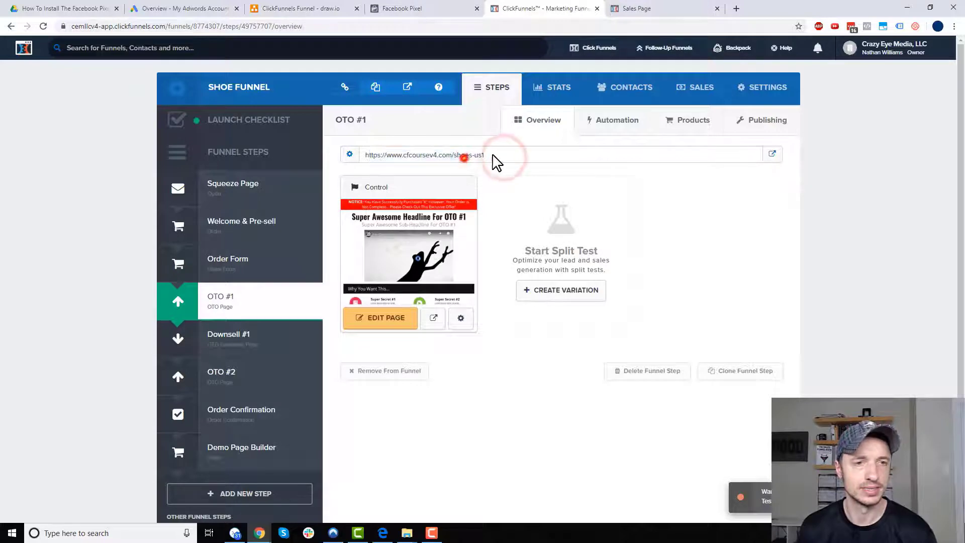
left_click_drag(501, 154, 355, 164)
left_click(431, 9)
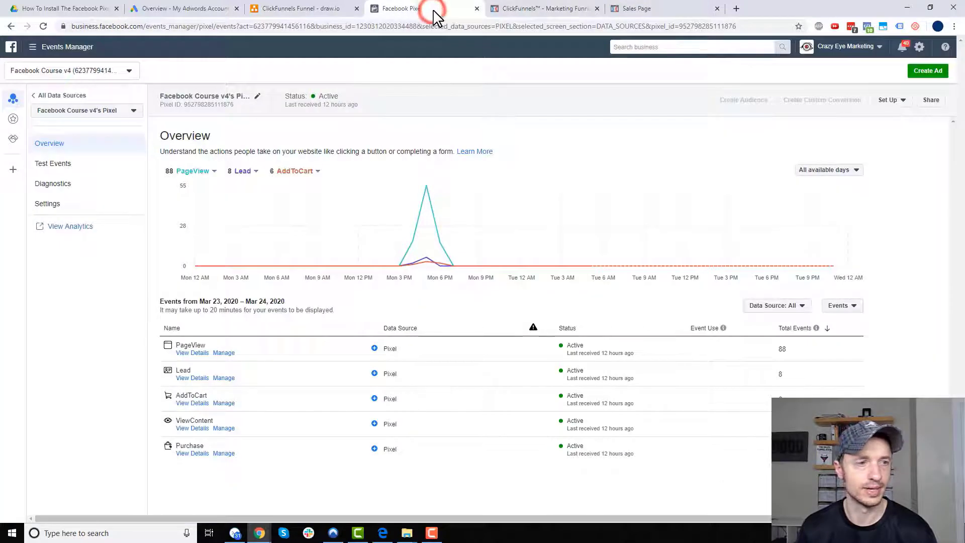
left_click(890, 100)
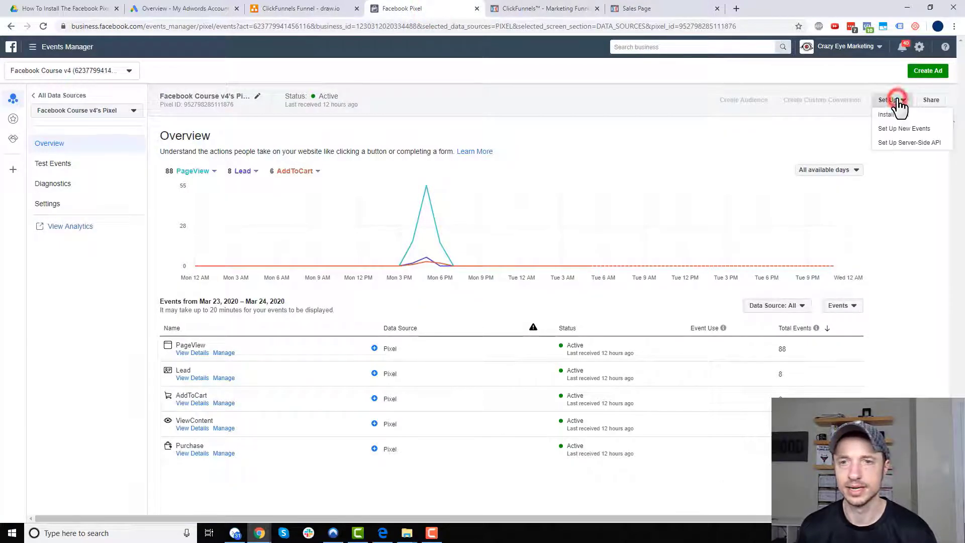
left_click(909, 131)
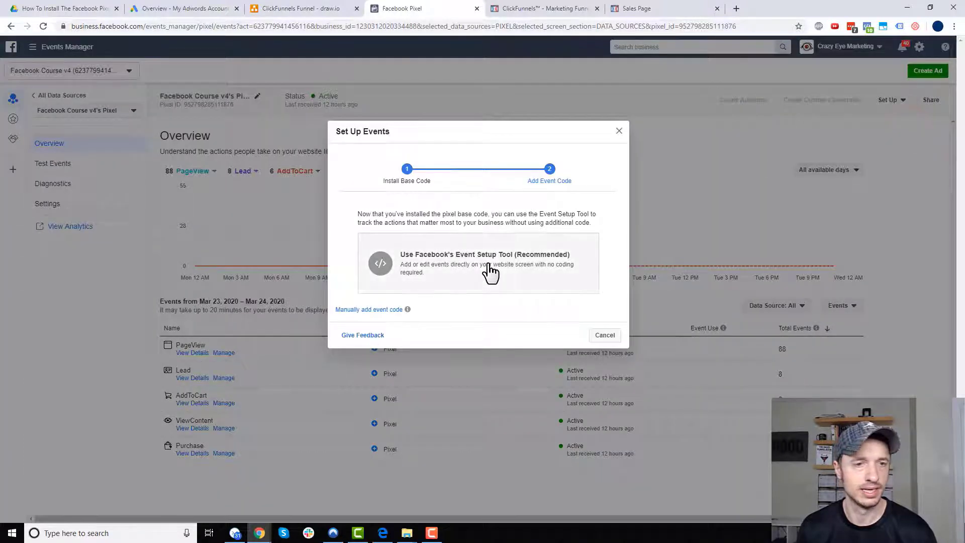
left_click(484, 264)
type("https://cfcoursev4.com/shoes-us1-a")
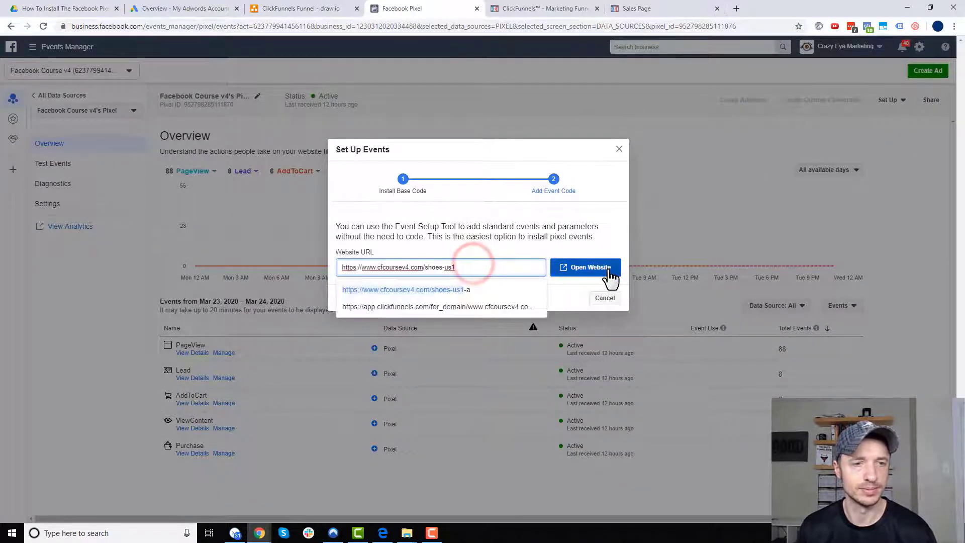
left_click(609, 272)
Track the "YES! I want the Shoe Laces for $10!" button as a Purchase event, using the hidden $10.00 page value in USD
scroll(162, 227, "down", 3)
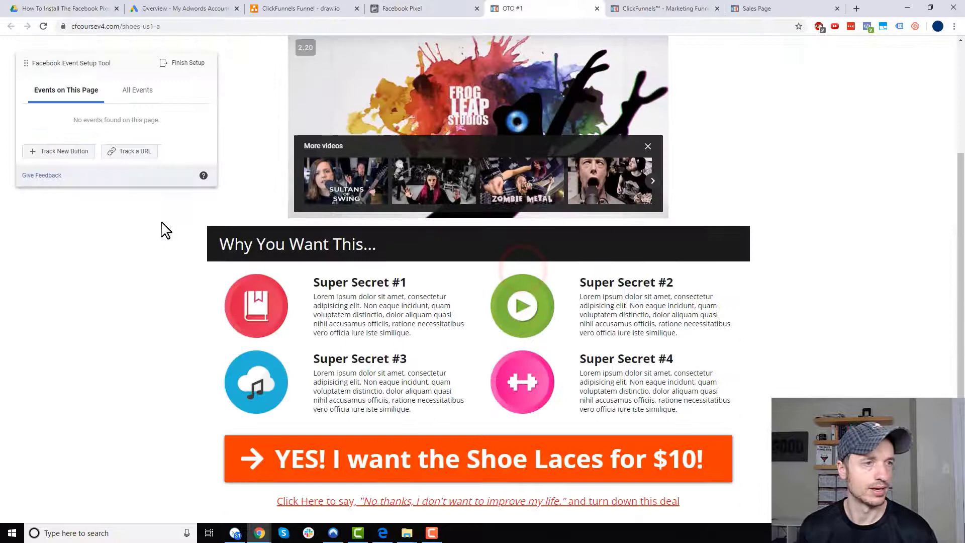
left_click(70, 160)
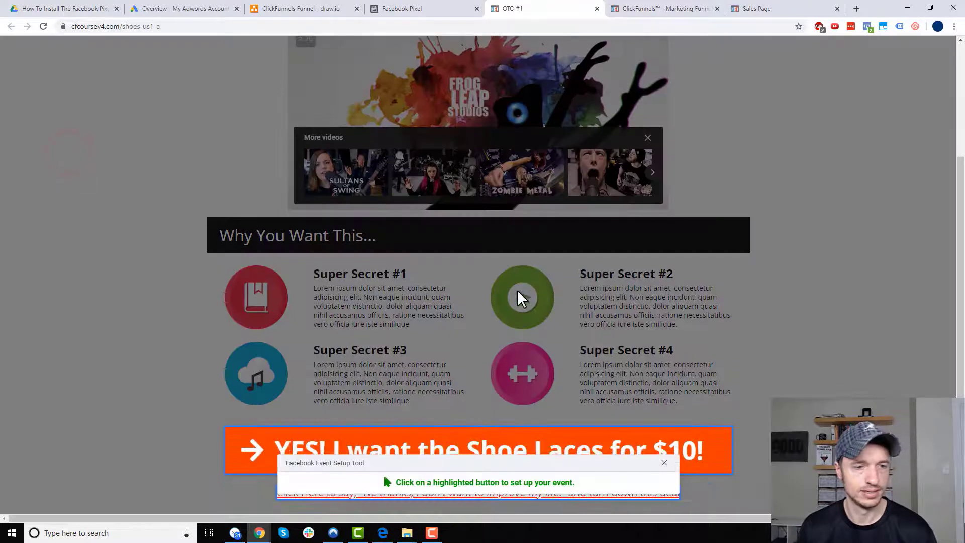
left_click(512, 449)
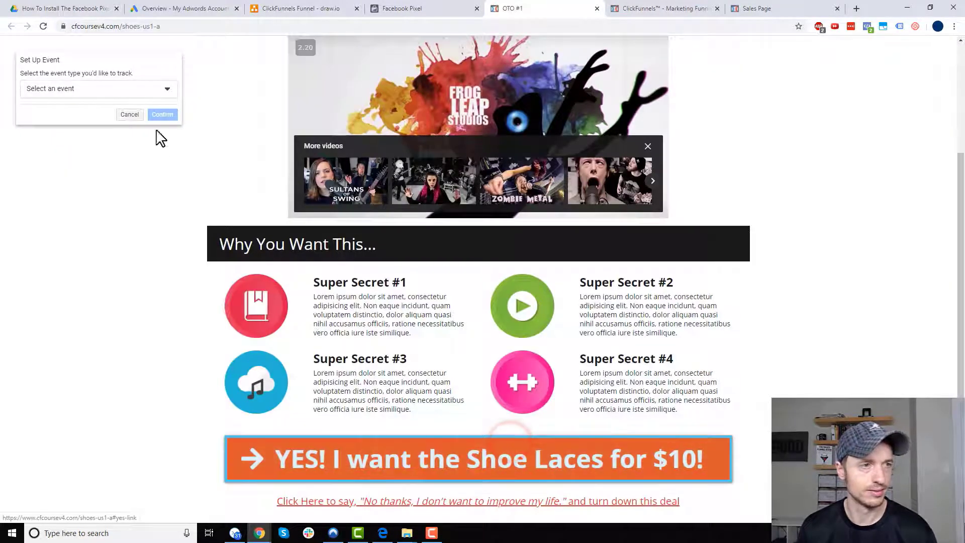
left_click(156, 89)
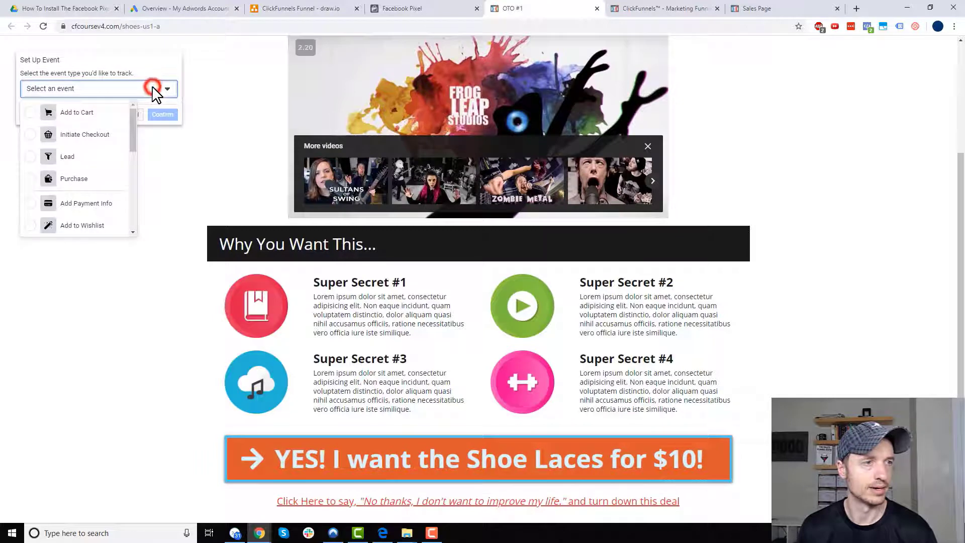
left_click(35, 178)
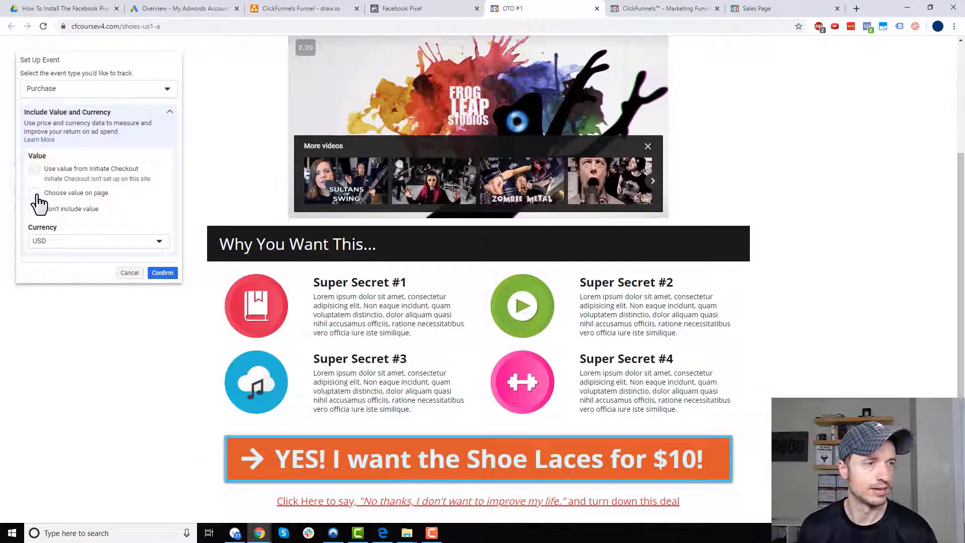
left_click(35, 193)
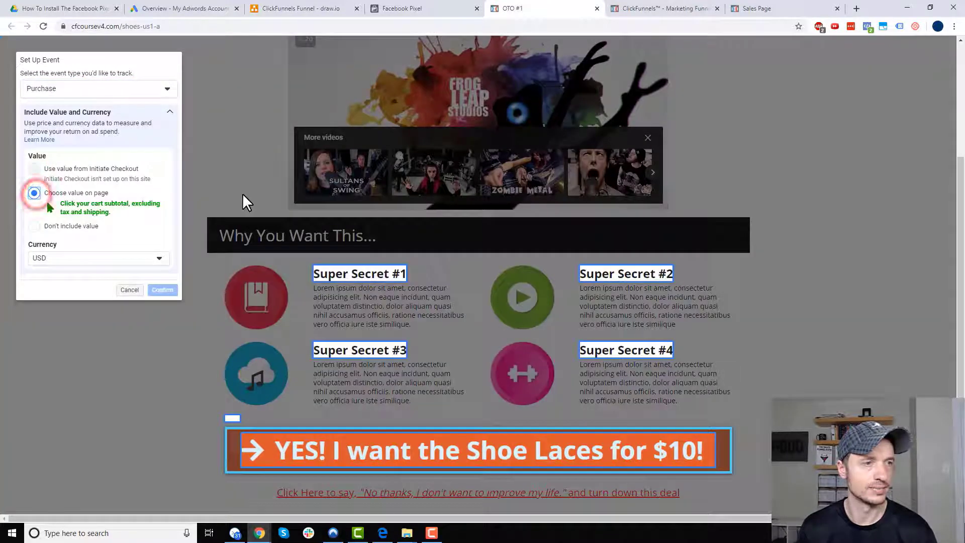
left_click(234, 419)
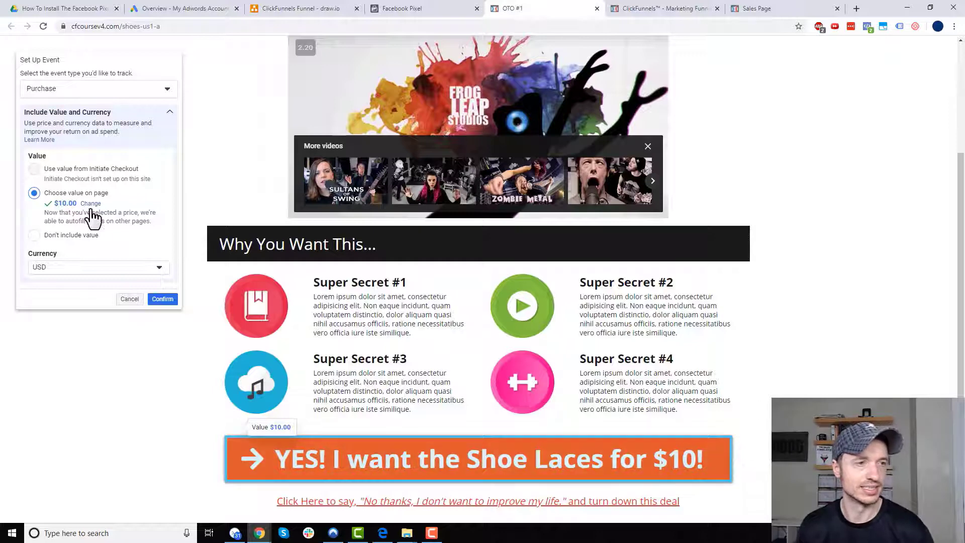
left_click(166, 300)
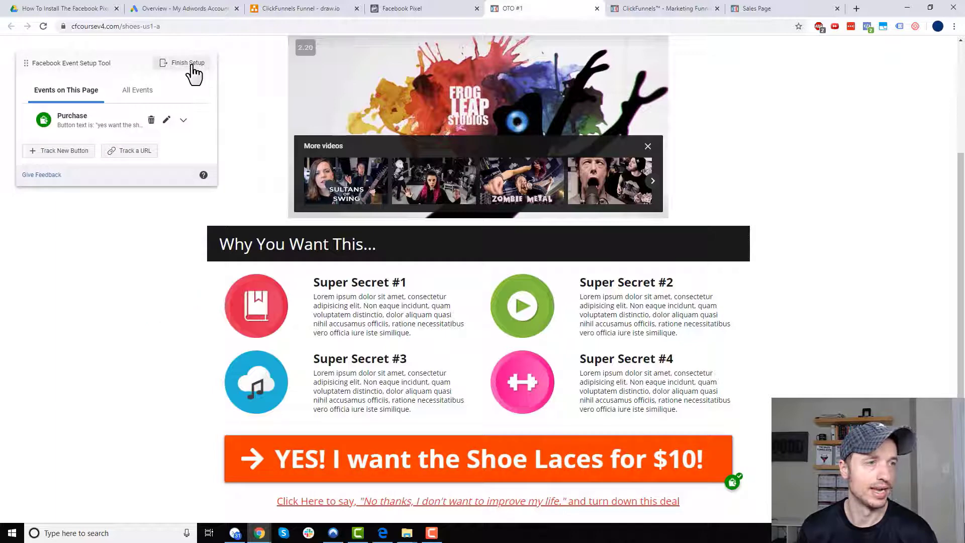
Finish the event setup for the OTO #1 page and dismiss the completion dialog without testing events
left_click(191, 64)
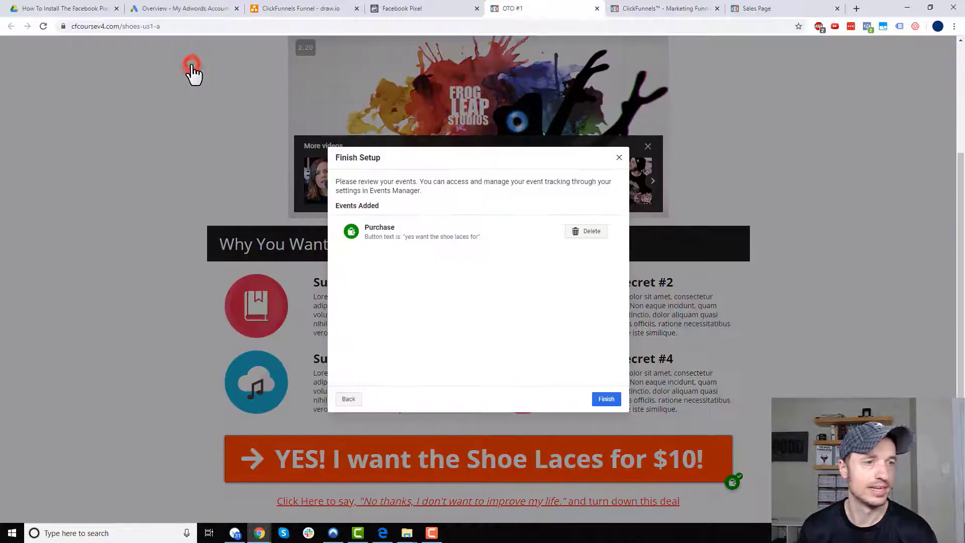
left_click(607, 398)
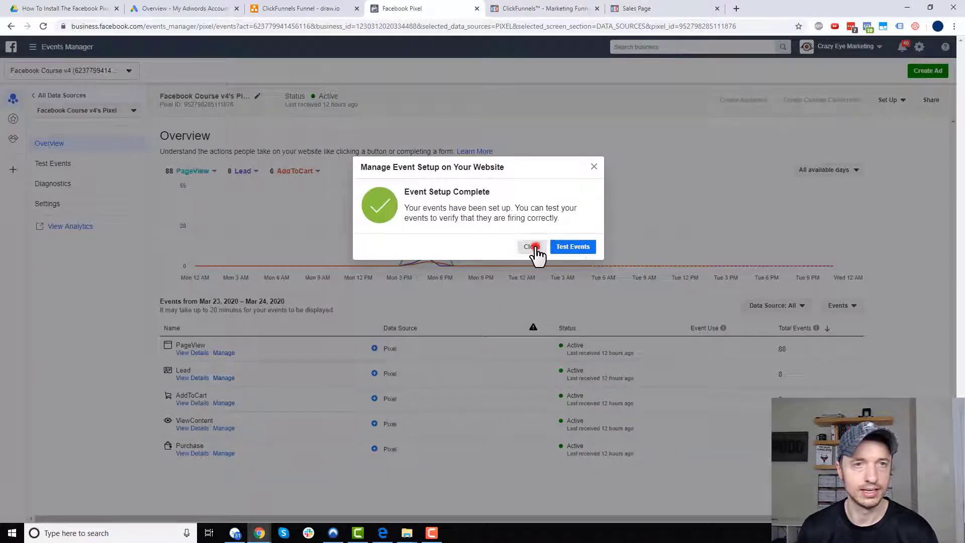
left_click(532, 246)
Return to ClickFunnels, open the Downsell #1 step and copy its page URL
left_click(555, 9)
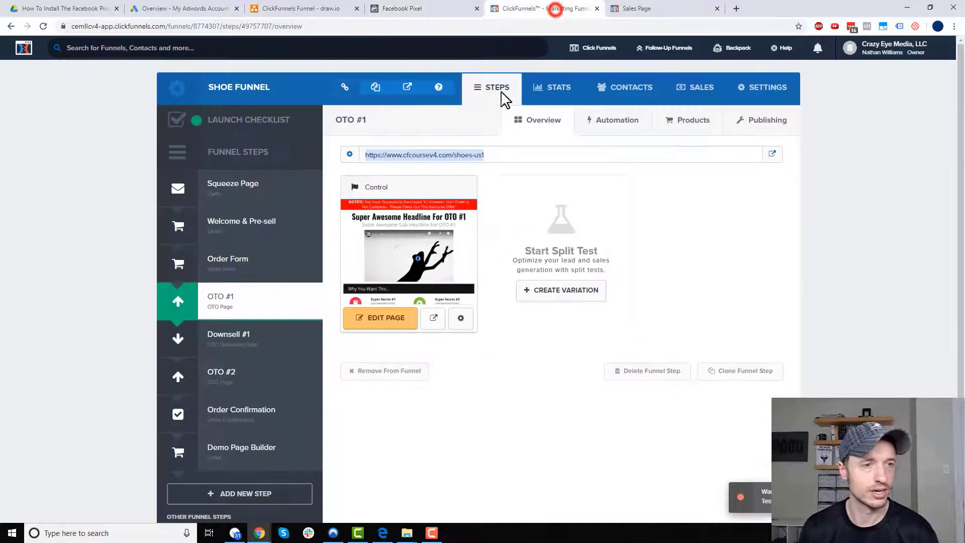
left_click(216, 338)
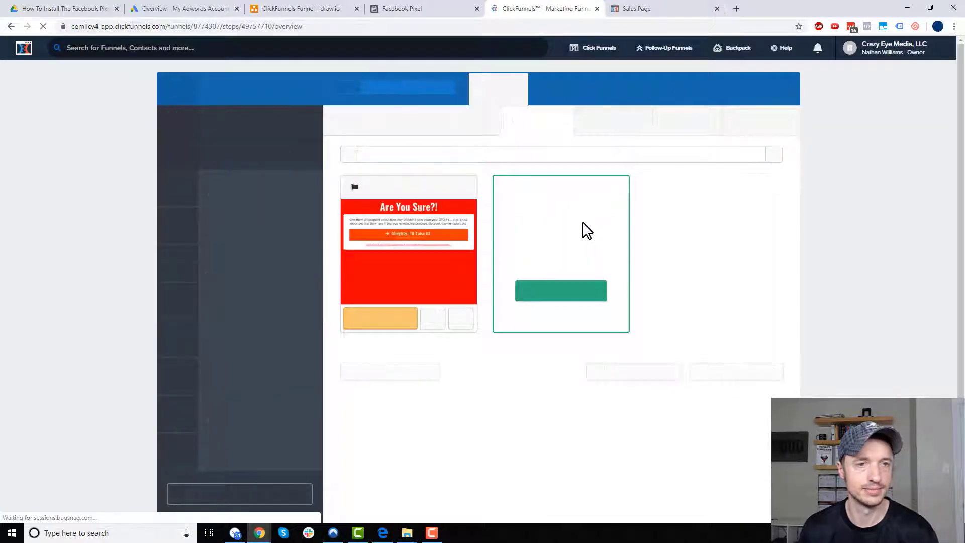
left_click_drag(503, 154, 387, 159)
key("ctrl+c")
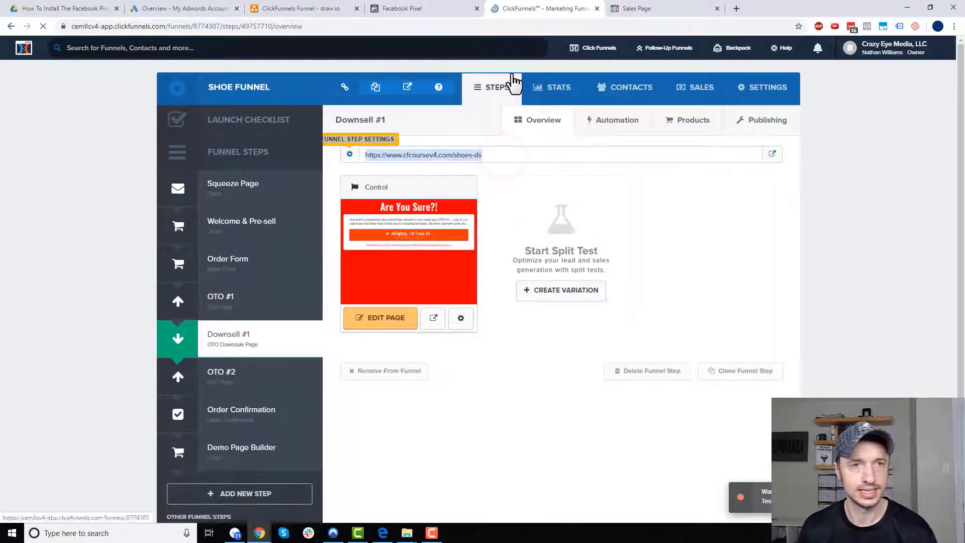
Switch to Facebook Events Manager and launch the Event Setup Tool for new events on the copied Downsell #1 URL
left_click(434, 11)
left_click(888, 101)
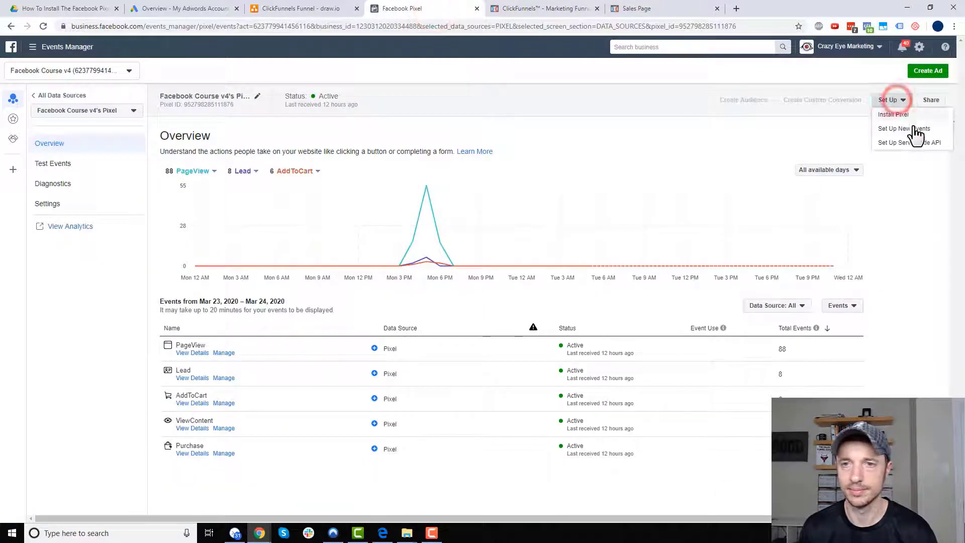
left_click(913, 129)
left_click(491, 261)
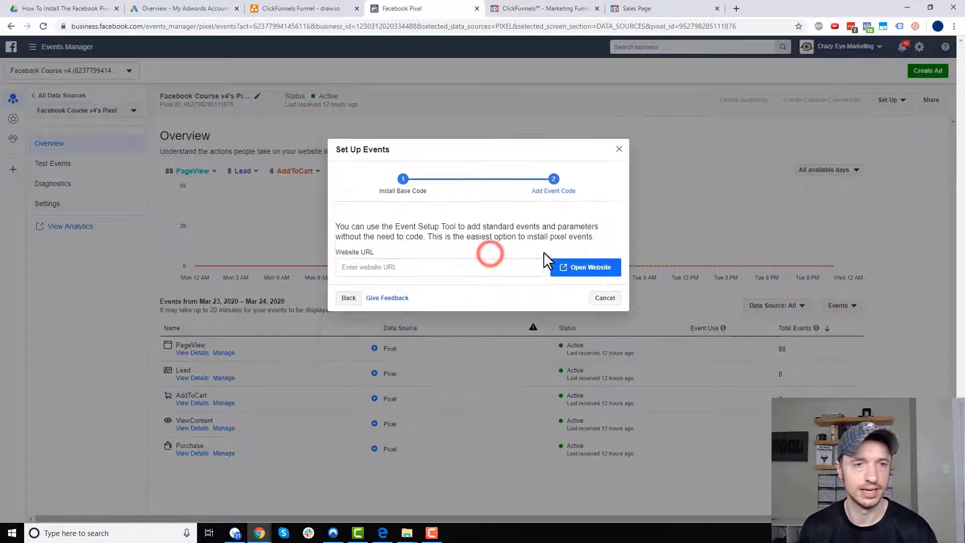
left_click(455, 272)
key("ctrl+v")
left_click(585, 272)
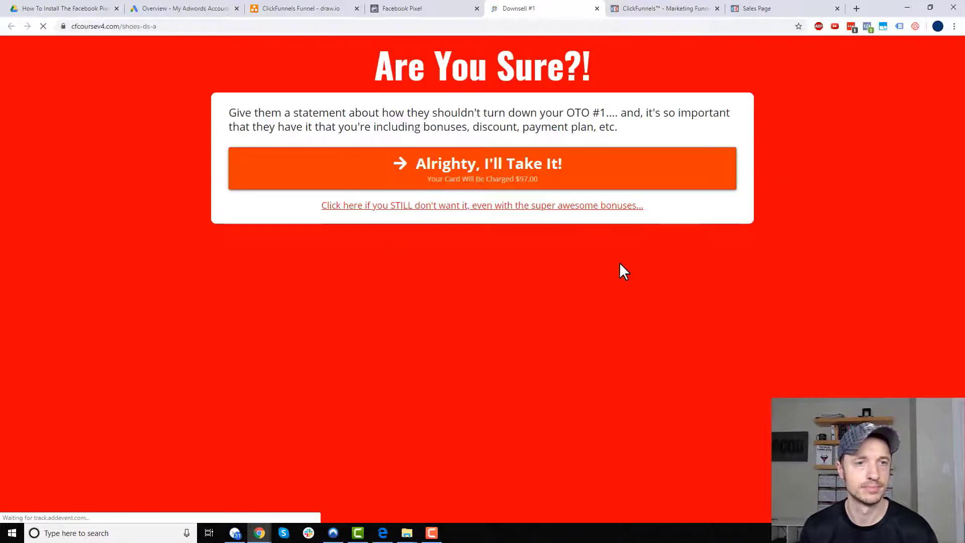
Track the "Alrighty, I'll Take It!" button as a Purchase event, using the hidden $7.00 page value in USD
left_click(77, 152)
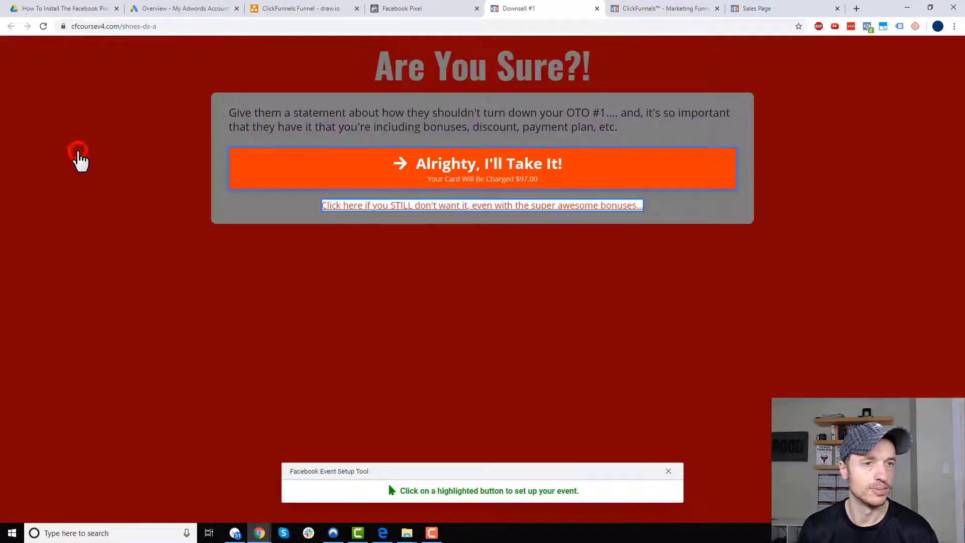
left_click(501, 168)
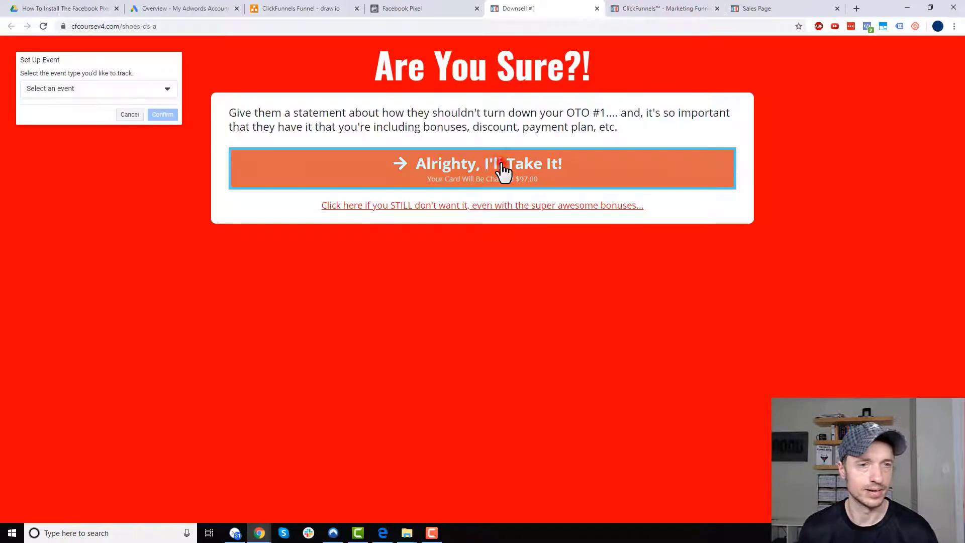
left_click(125, 88)
left_click(74, 179)
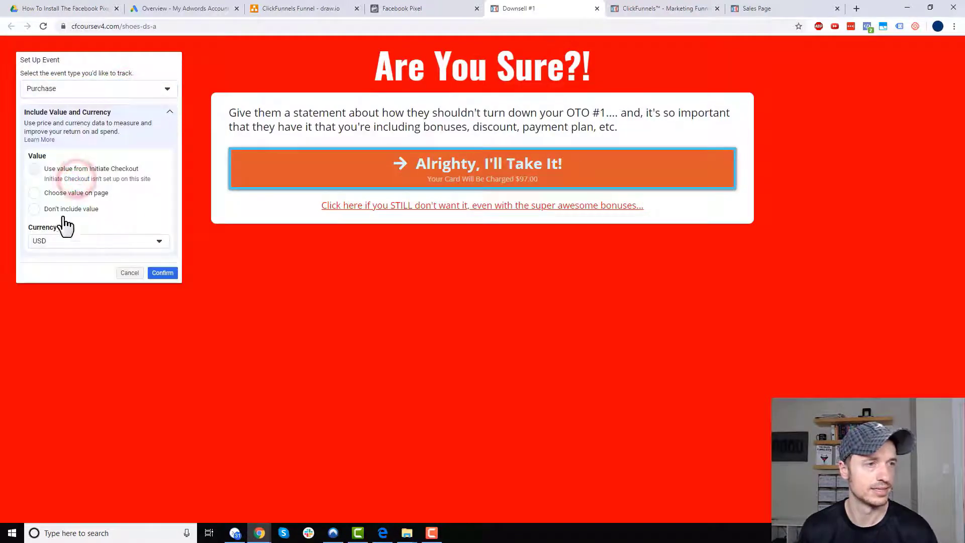
left_click(58, 193)
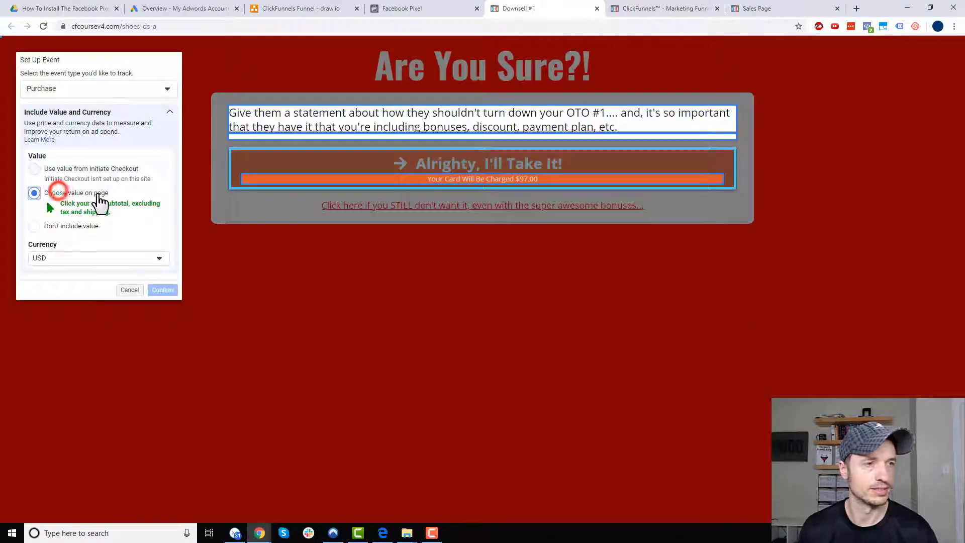
left_click(247, 138)
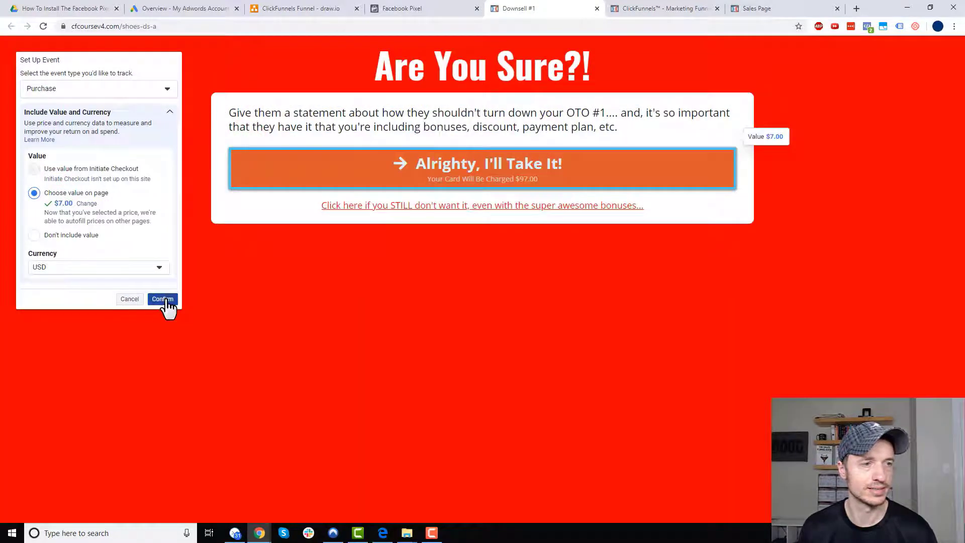
left_click(164, 300)
Finish the event setup for the Downsell #1 page and dismiss the completion dialog without testing events
left_click(188, 63)
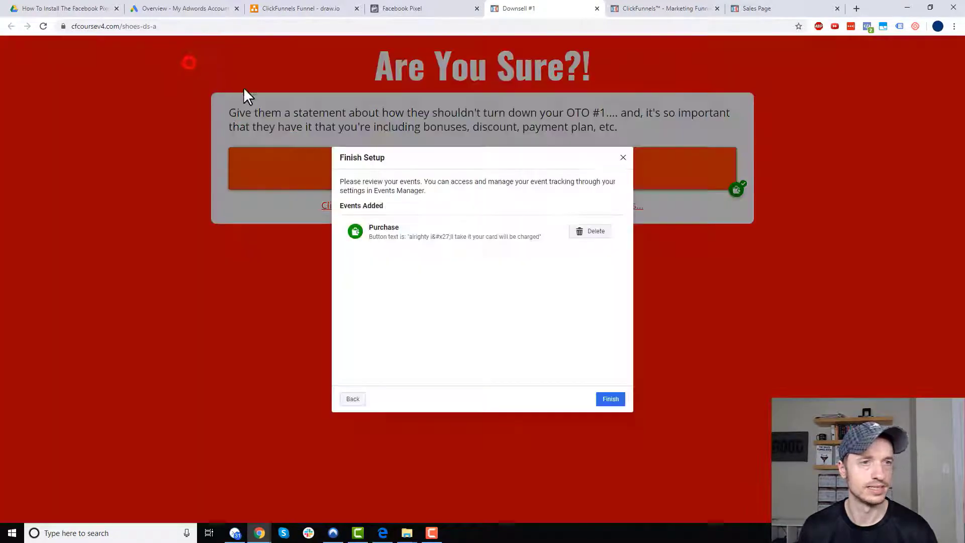
left_click(612, 400)
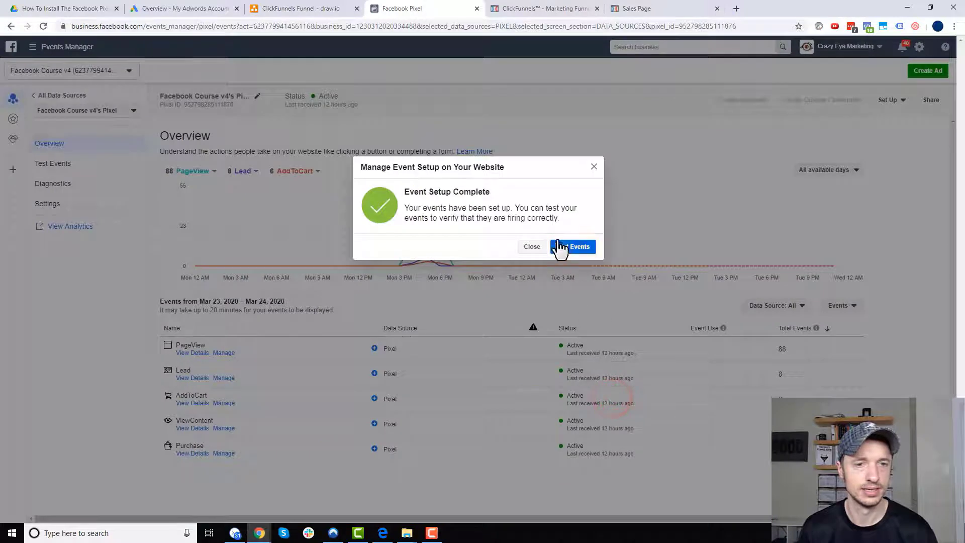
left_click(533, 246)
Begin another new event setup, switch to ClickFunnels and copy the page URL of the OTO #2 step
left_click(888, 100)
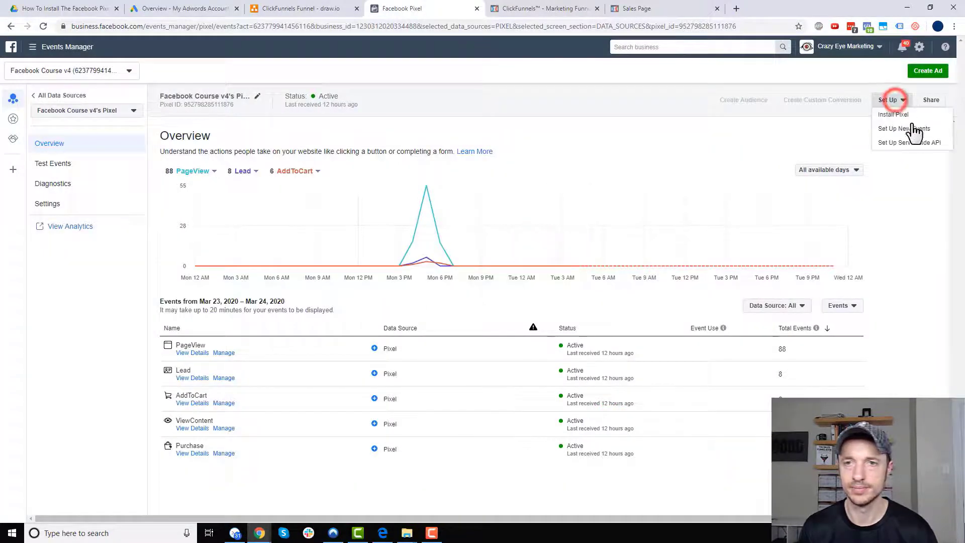
left_click(912, 129)
left_click(514, 13)
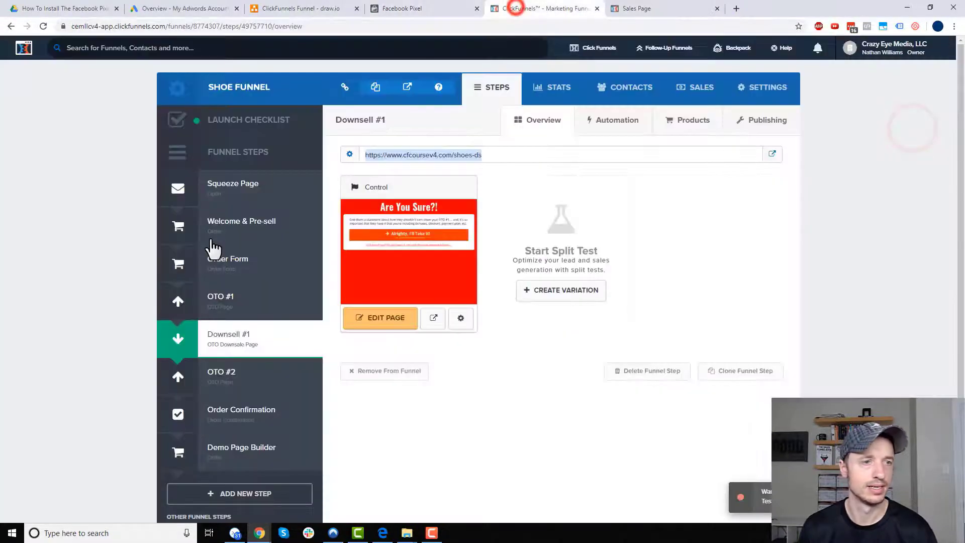
left_click(217, 381)
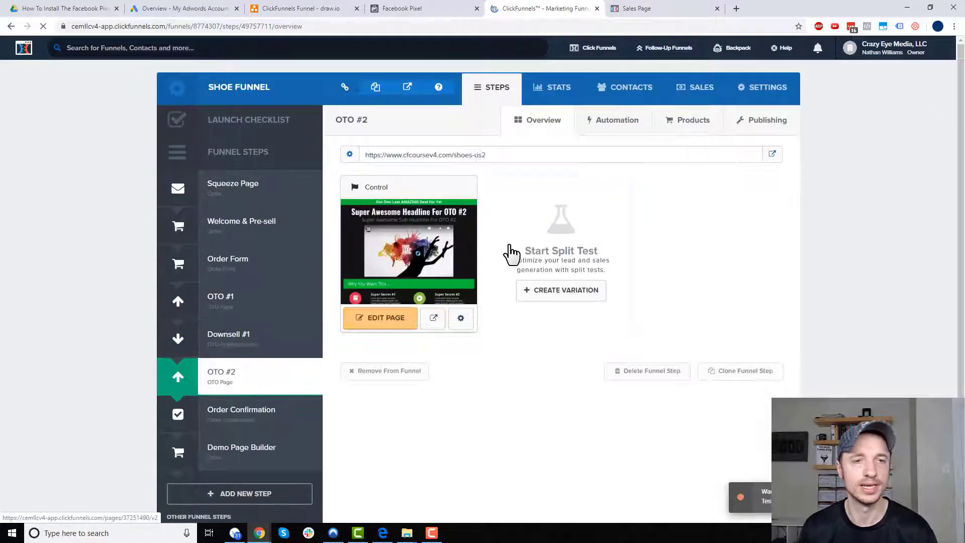
left_click_drag(512, 156, 378, 160)
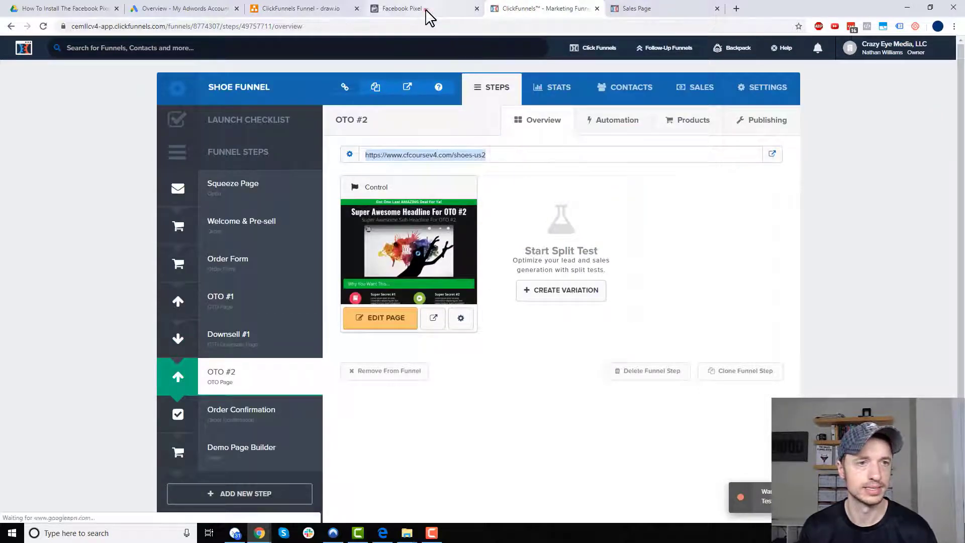
left_click(426, 10)
left_click(454, 270)
left_click(444, 264)
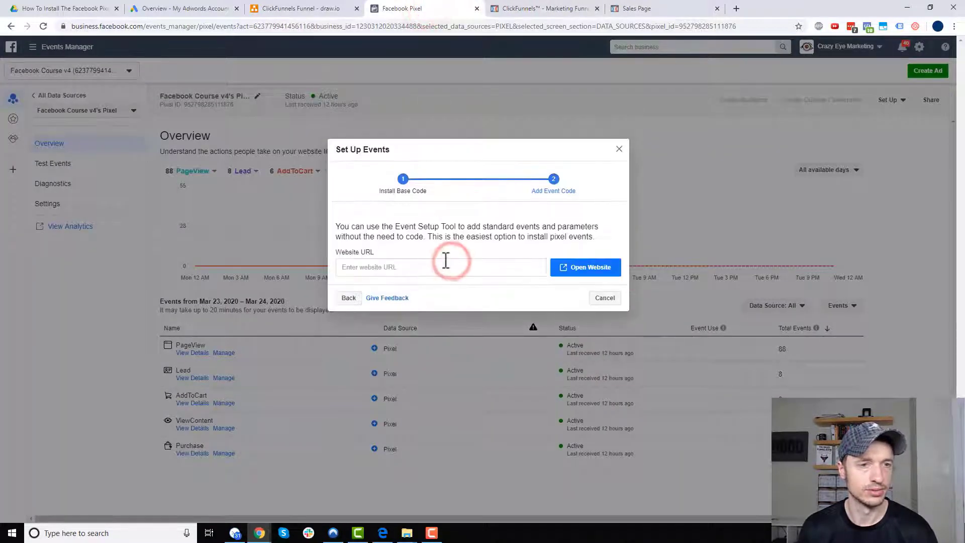
type("https://www.cfcoursev4.com/shoes-us2")
left_click(593, 269)
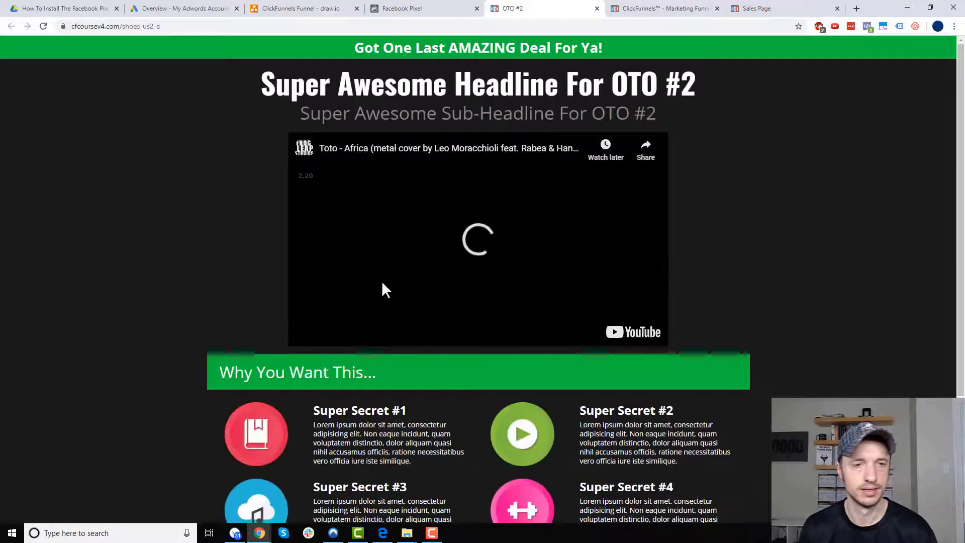
Track the "YES! Add The Shoe Cleaner to my order for $15!" button as a Purchase event, using the hidden $15.00 page value in USD
left_click(451, 271)
left_click(71, 151)
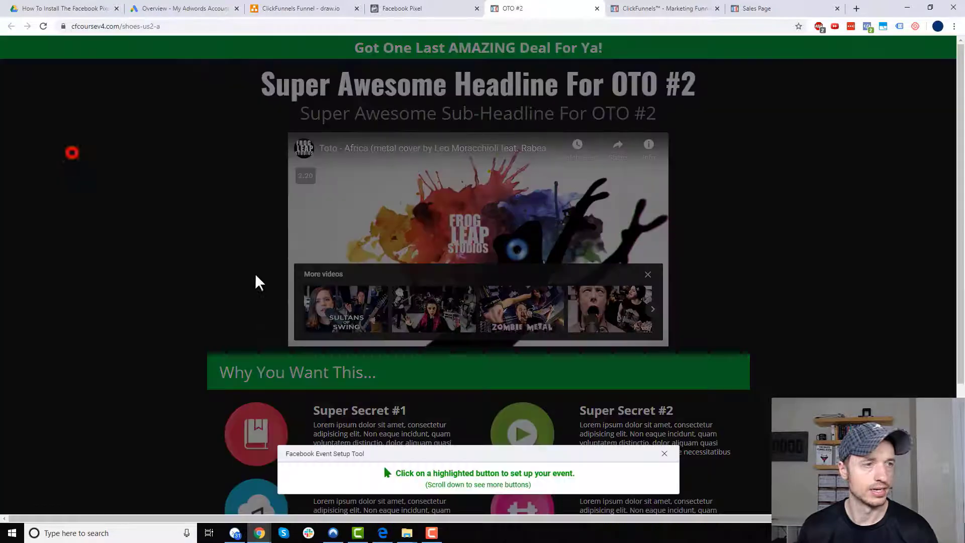
scroll(254, 280, "down", 3)
left_click(425, 436)
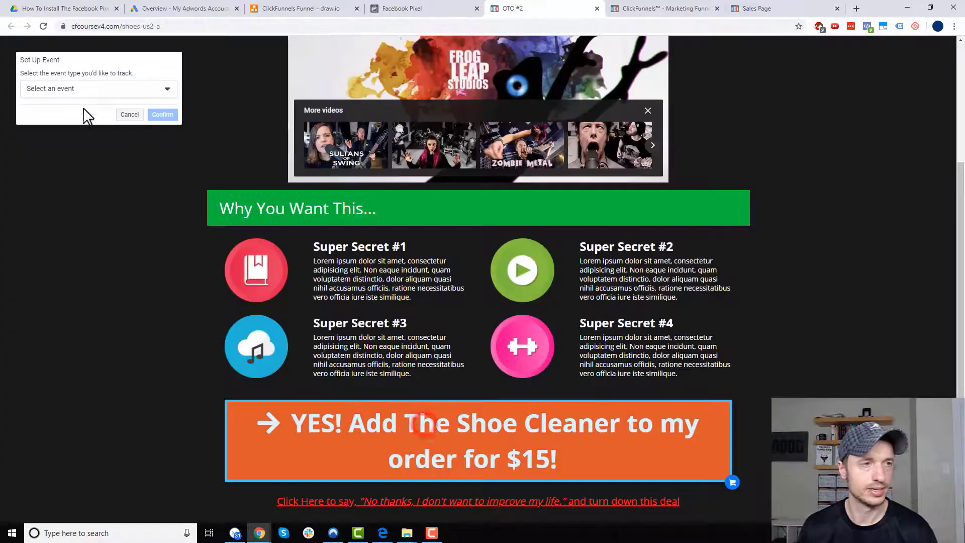
left_click(119, 89)
left_click(75, 179)
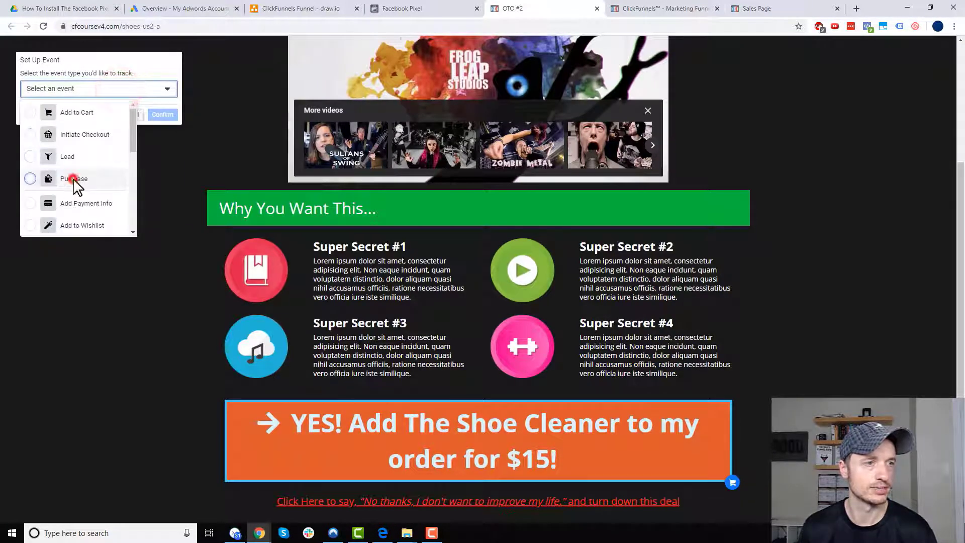
left_click(34, 193)
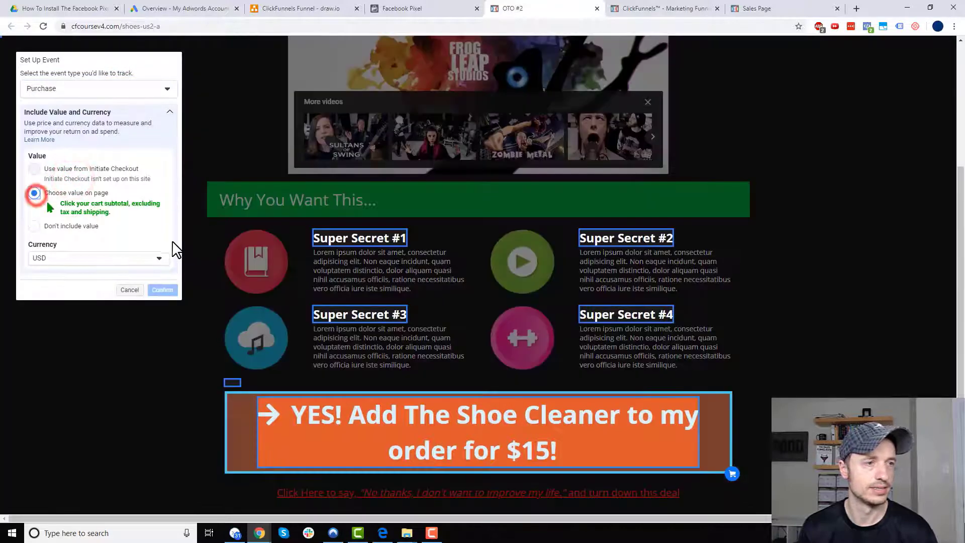
left_click(233, 384)
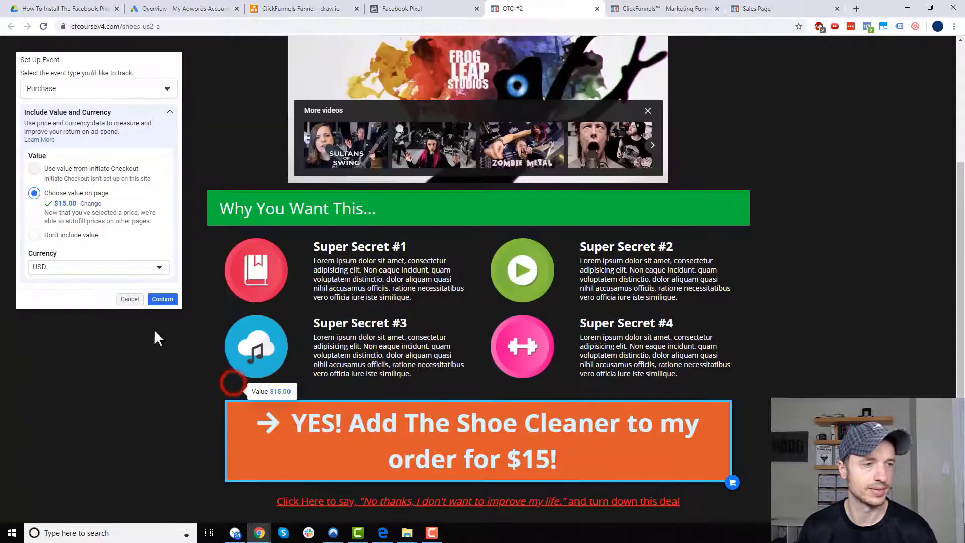
left_click(163, 299)
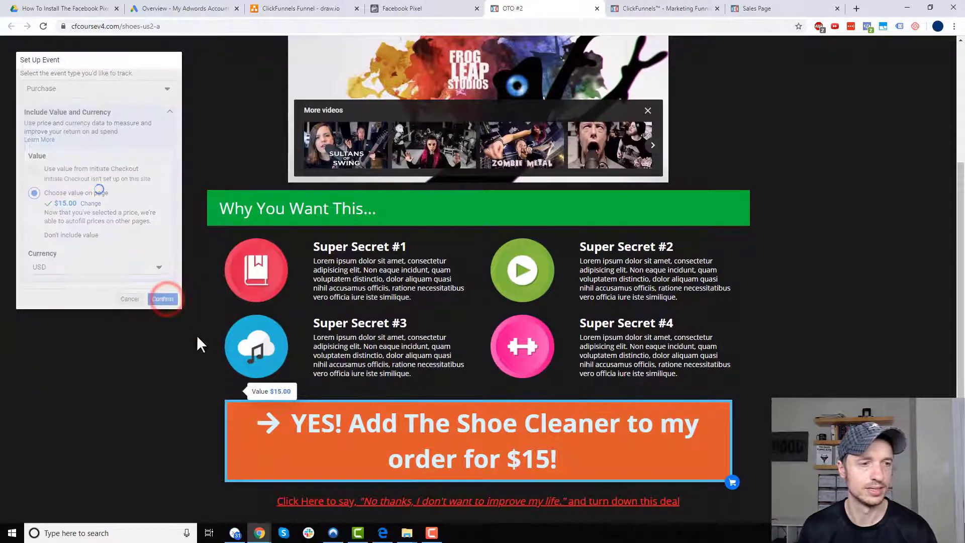
Finish the event setup for the OTO #2 page and proceed to testing the events
left_click(187, 62)
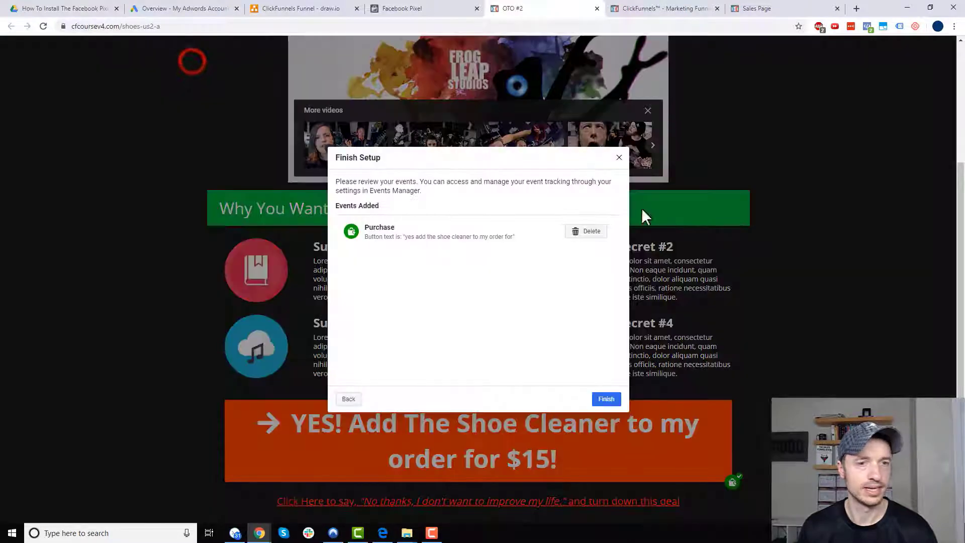
left_click(607, 398)
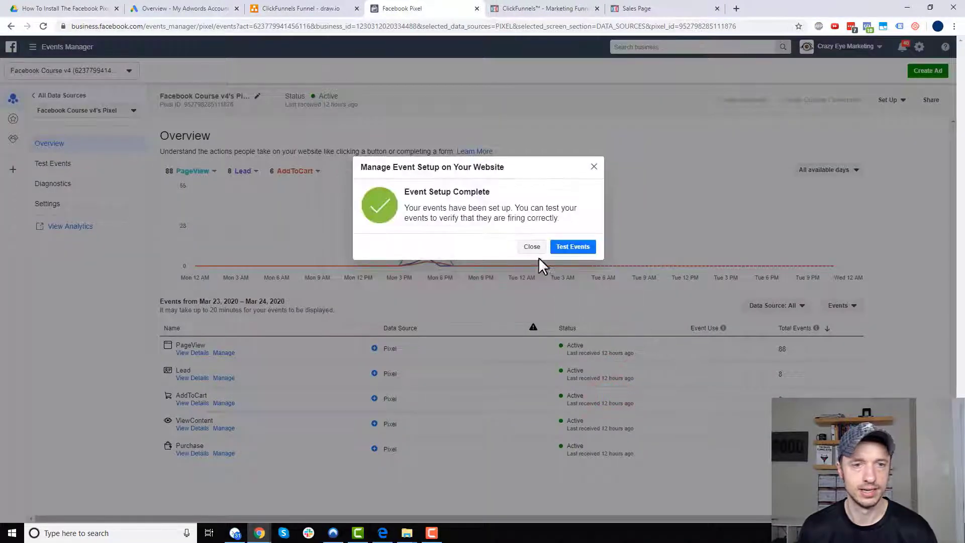
left_click(583, 256)
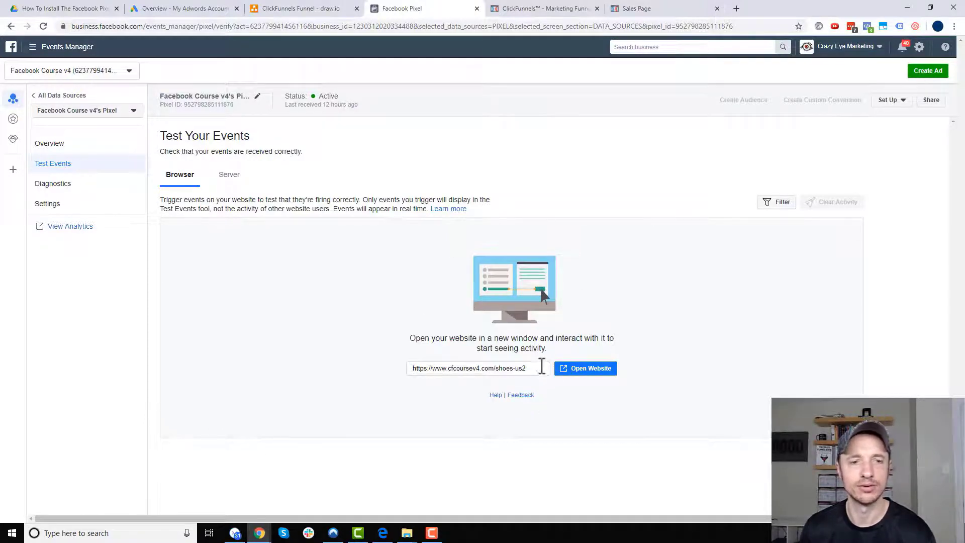
Switch to ClickFunnels and copy the Shoe Funnel's main URL for use as the test website address
left_click(539, 368)
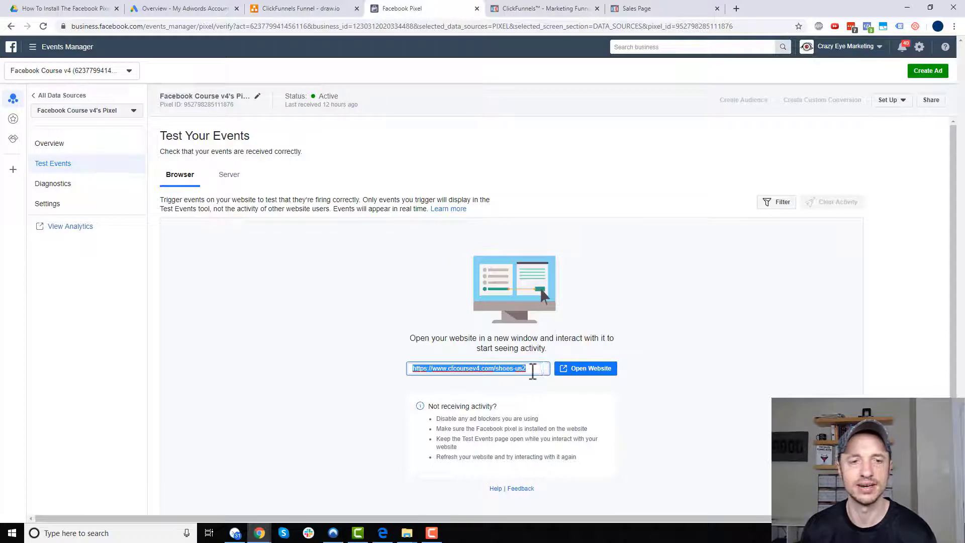
left_click_drag(535, 370, 349, 371)
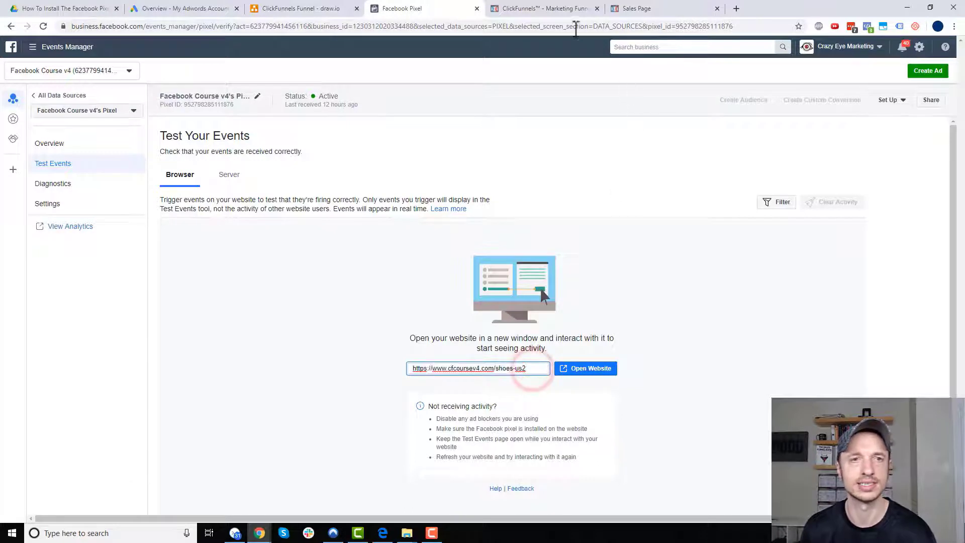
left_click(570, 10)
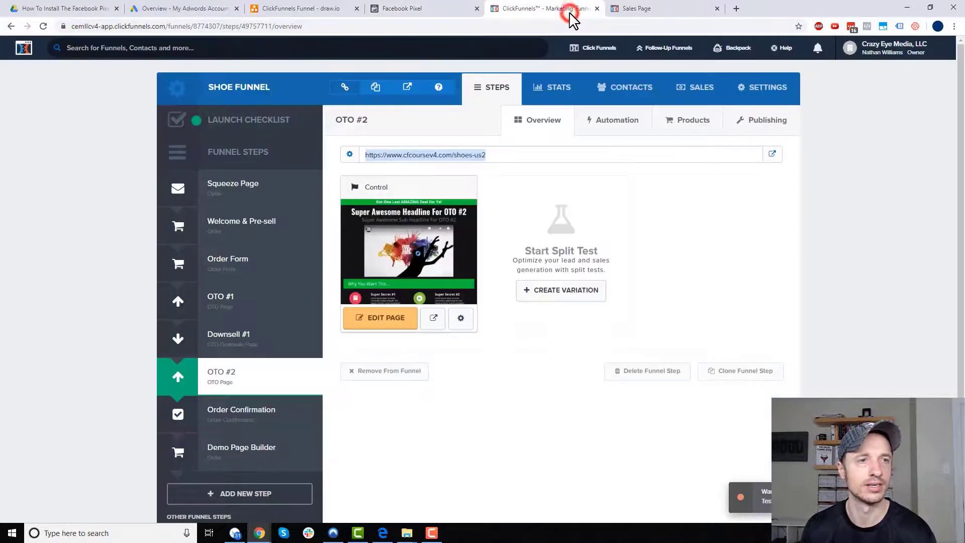
left_click(378, 91)
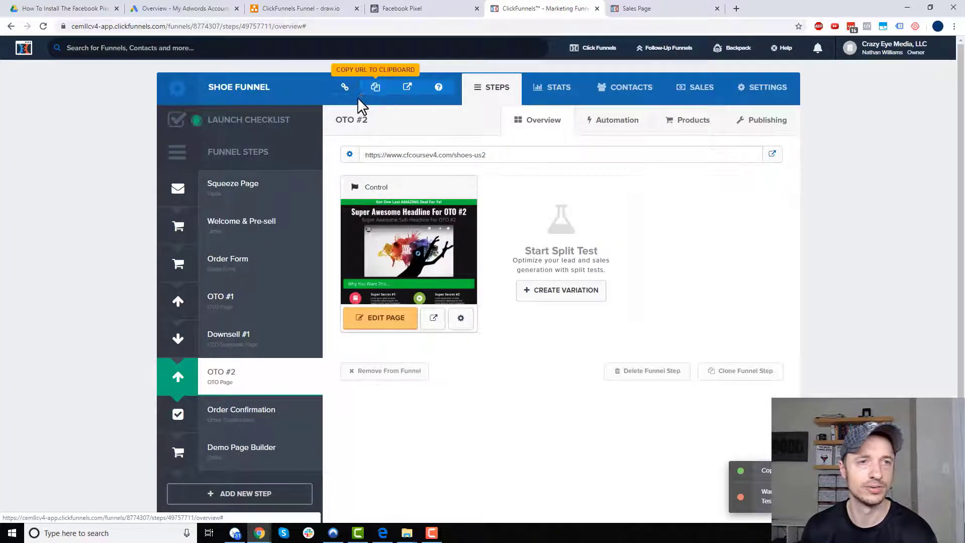
left_click(431, 12)
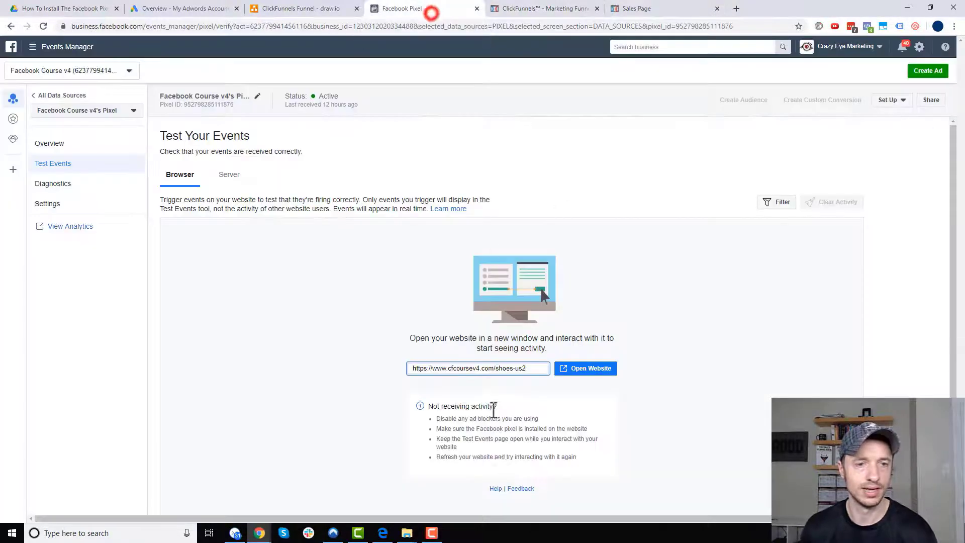
key("ctrl+a")
key("ctrl+v")
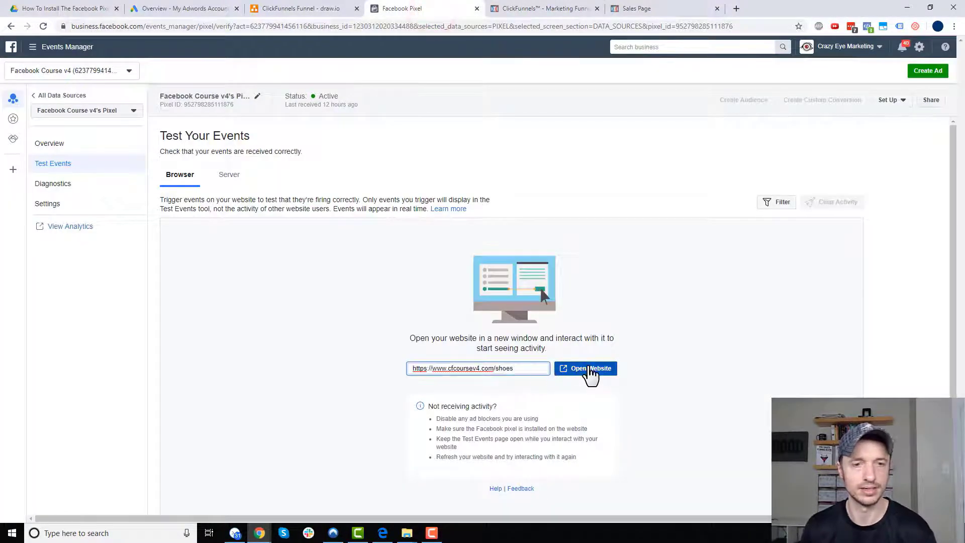
left_click(589, 370)
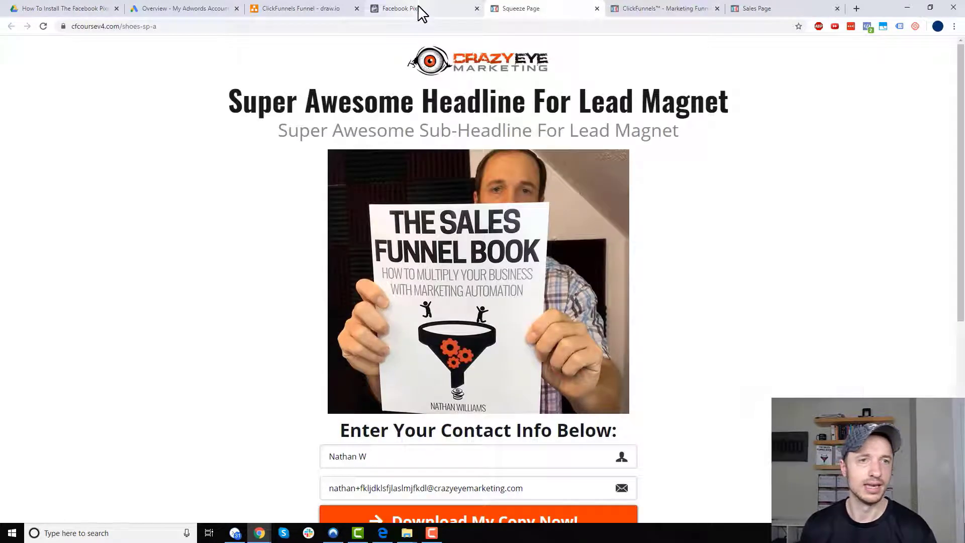
Check the received test activity in Events Manager against the planned events in the draw.io funnel diagram
left_click(419, 8)
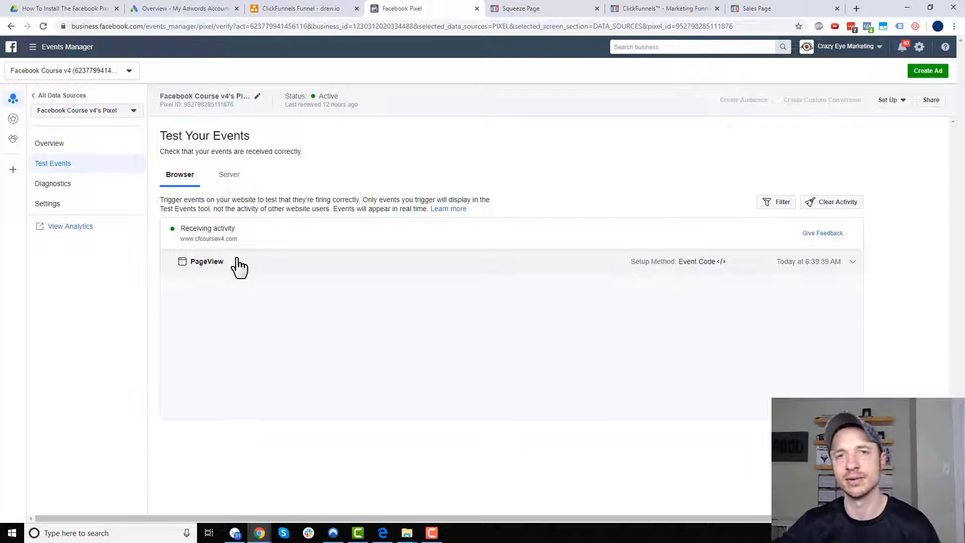
left_click(312, 10)
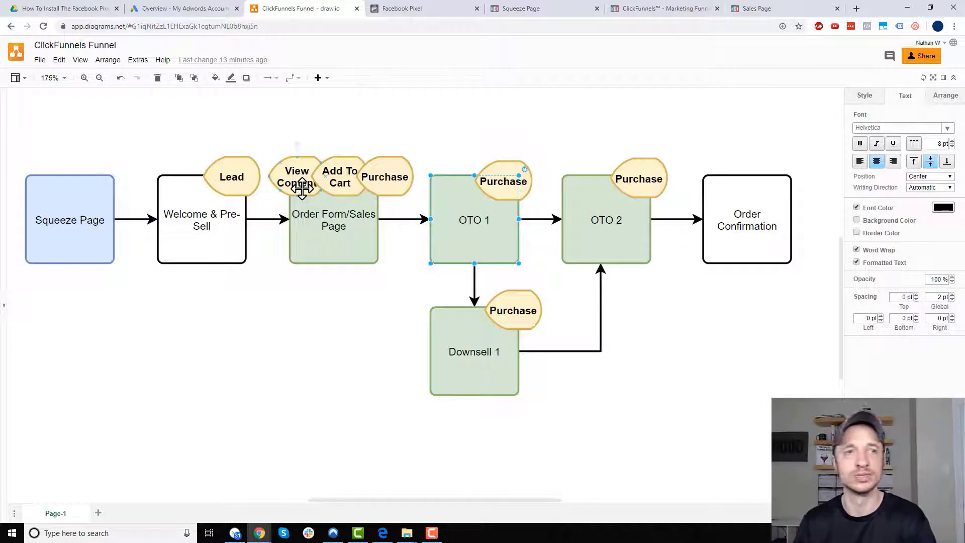
left_click(442, 9)
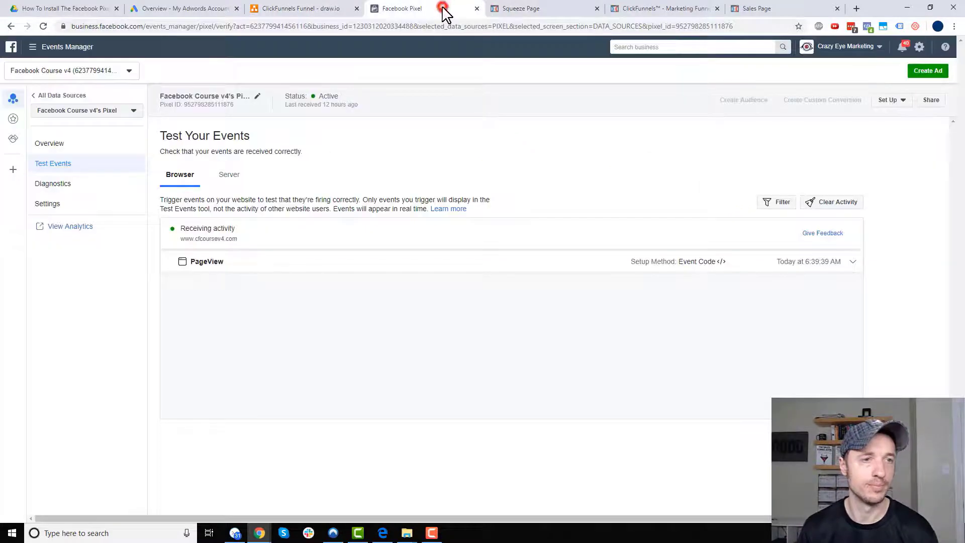
Switch to the squeeze page, submit the opt-in form with a modified test e-mail address, and check the received activity in Facebook Events Manager
left_click(532, 9)
scroll(635, 155, "down", 3)
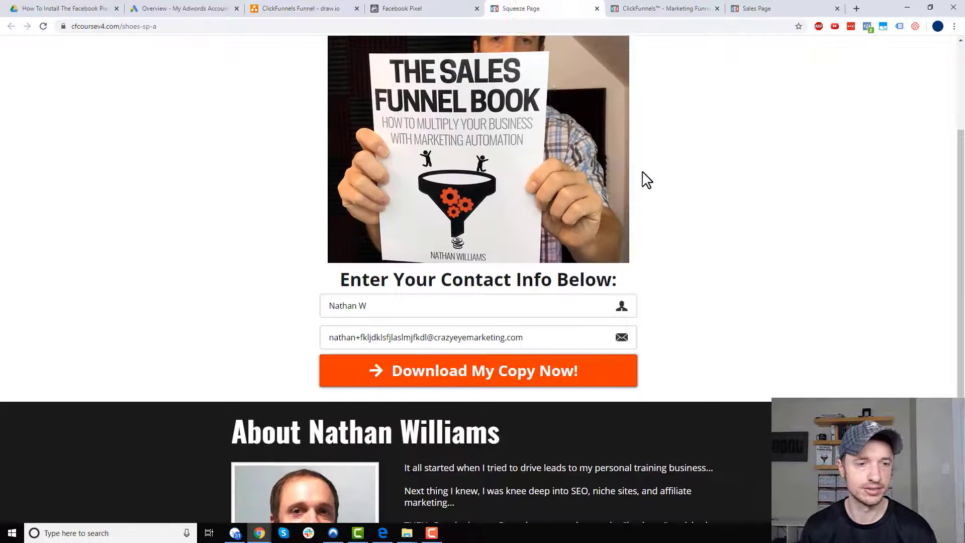
left_click(413, 338)
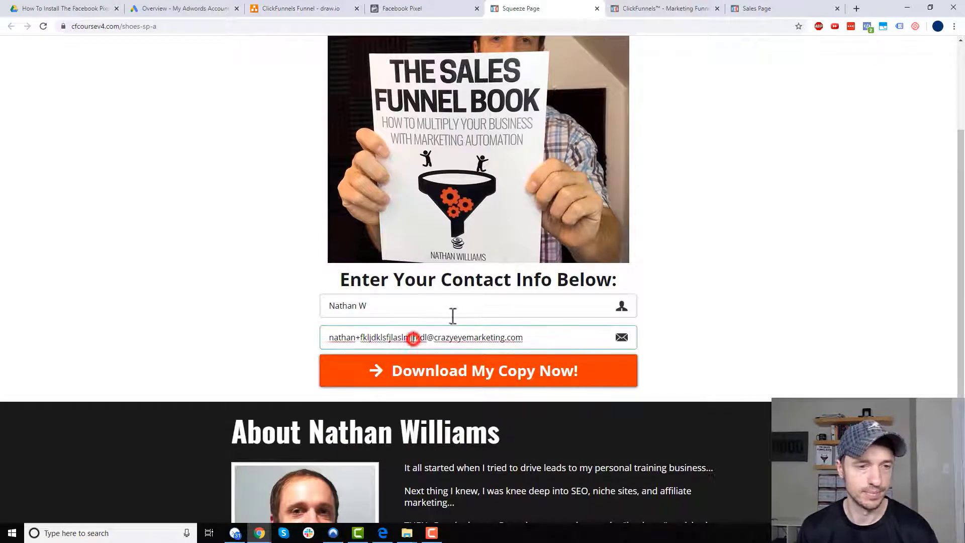
type("jfdewaf")
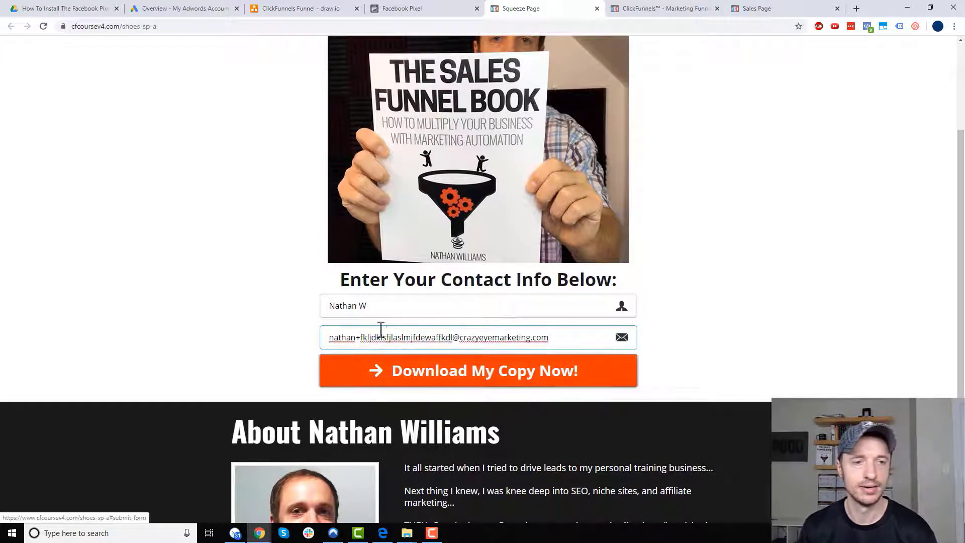
scroll(380, 329, "down", 2)
left_click(453, 280)
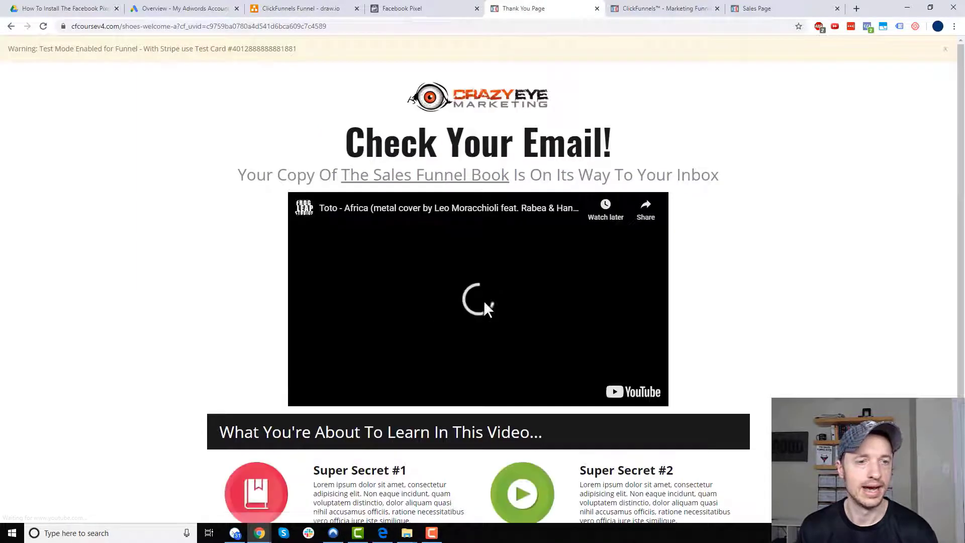
left_click(466, 290)
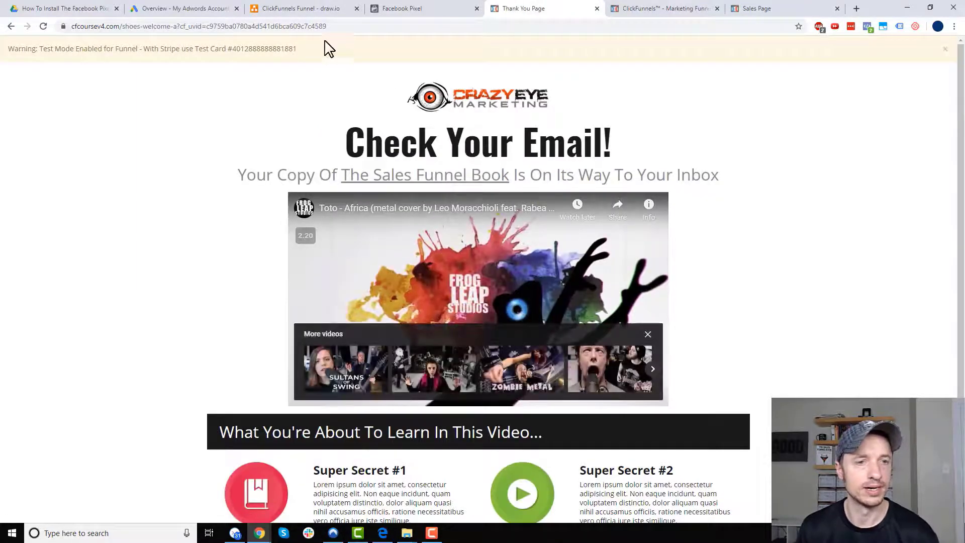
left_click(434, 12)
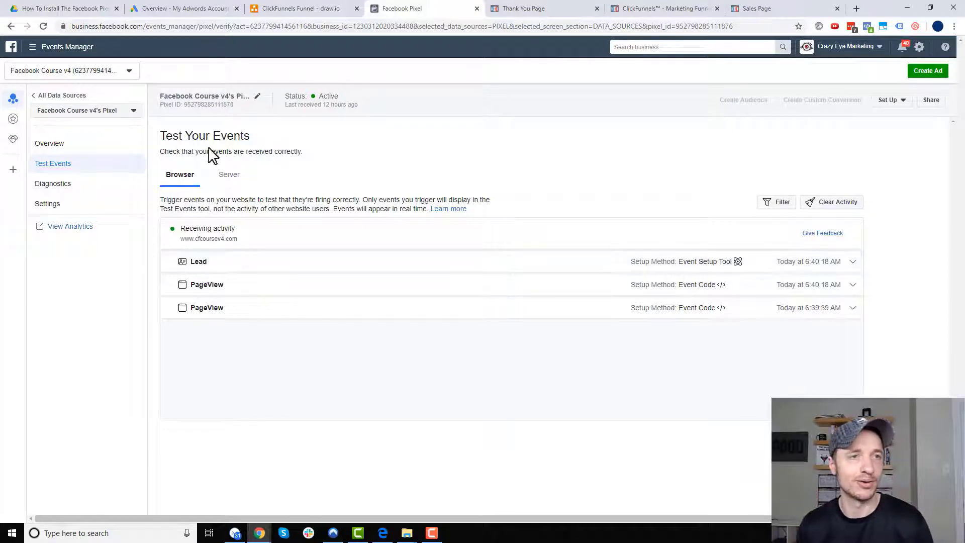
Go from the Thank You page to the complementary course's sales page and check the newly received events in Events Manager
left_click(543, 10)
scroll(575, 474, "down", 3)
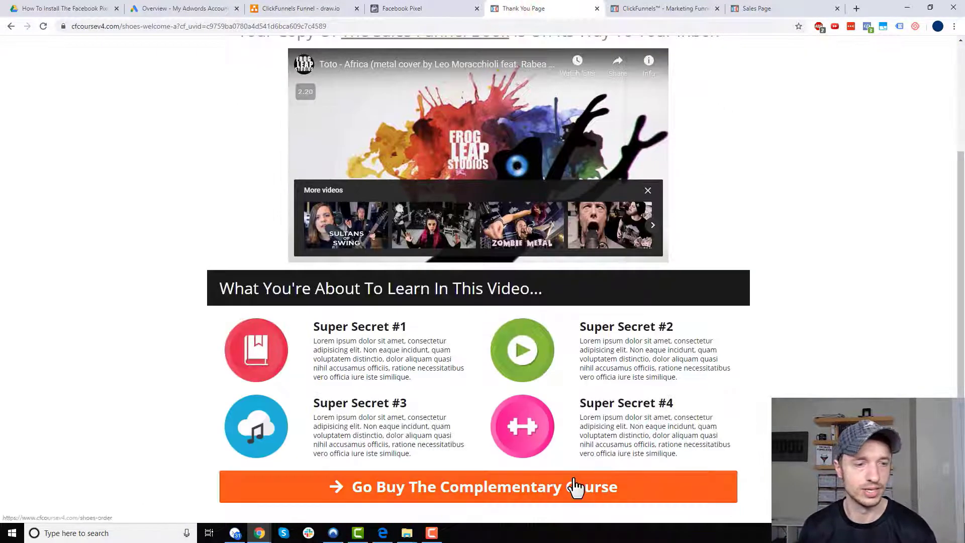
left_click(573, 485)
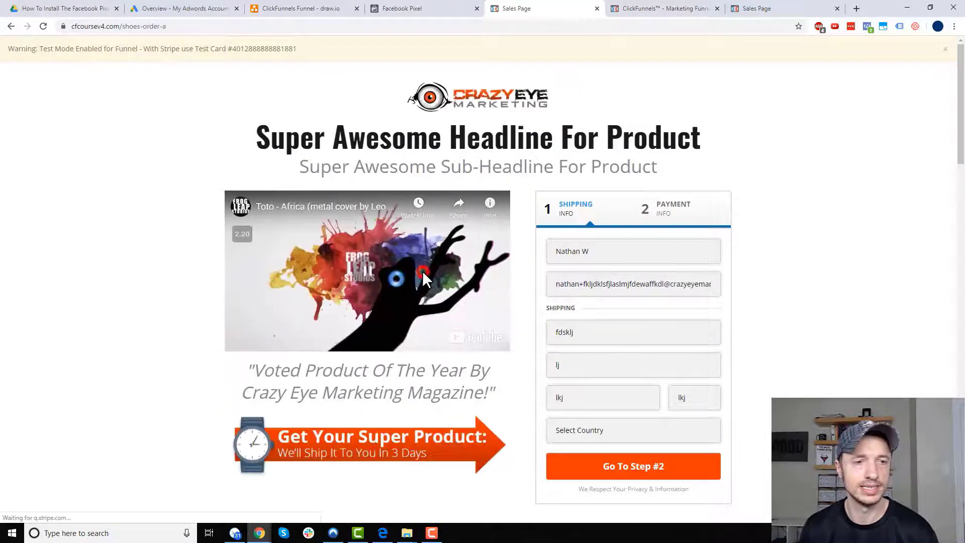
left_click(415, 8)
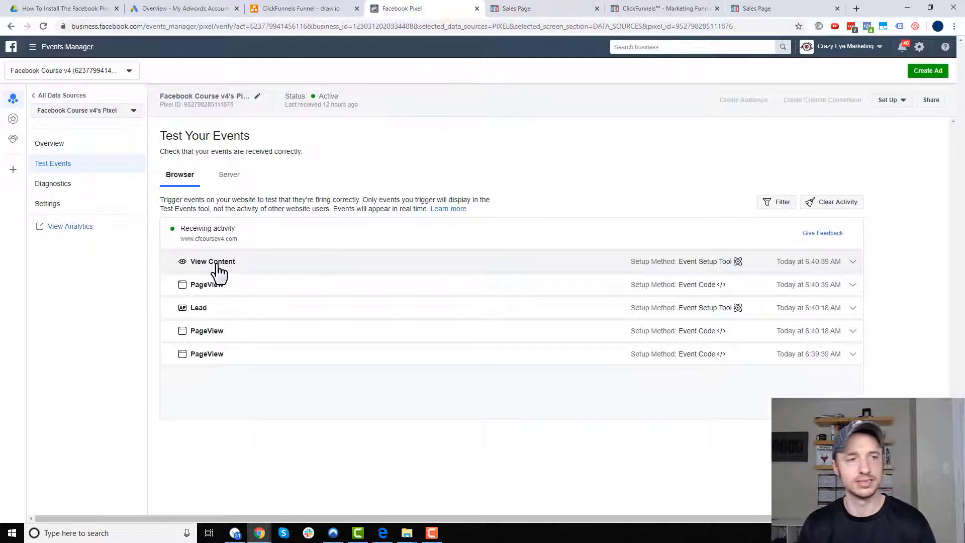
On the sales page, set the shipping country to United States, continue to the payment step, and check the received events in Events Manager
left_click(559, 9)
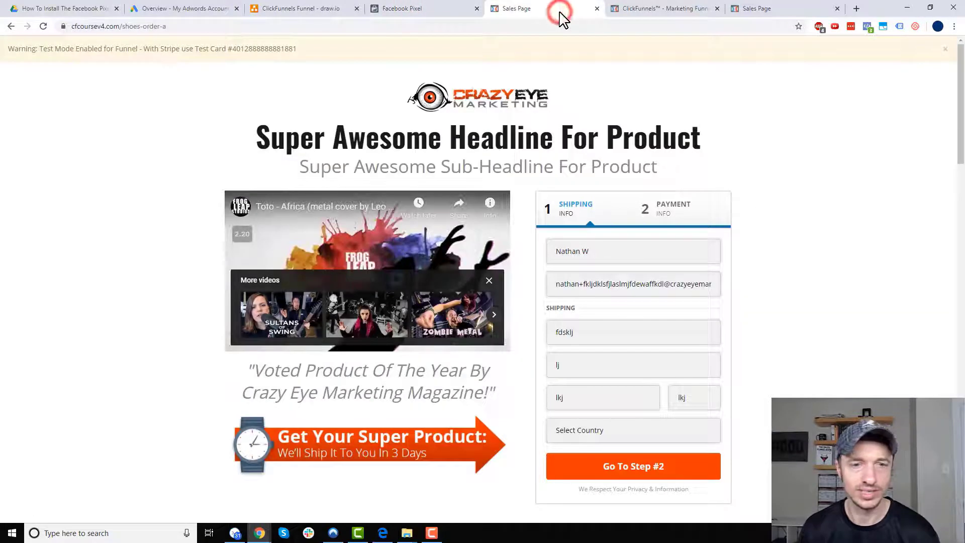
scroll(638, 277, "down", 2)
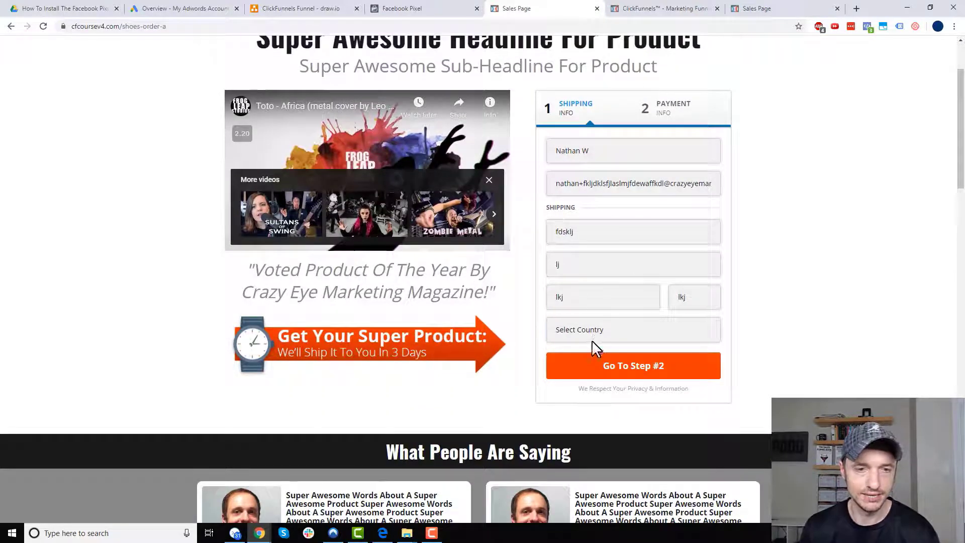
left_click(594, 328)
left_click(580, 141)
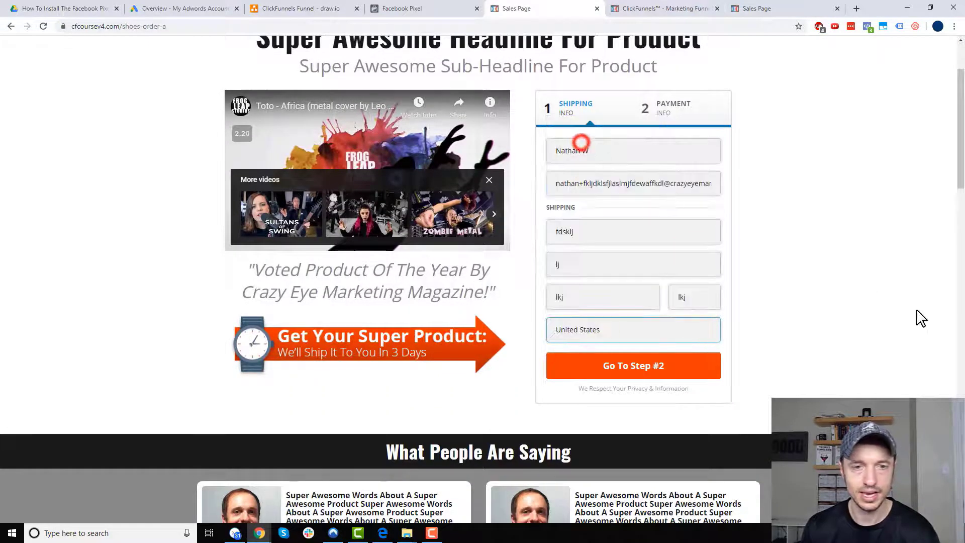
left_click(664, 377)
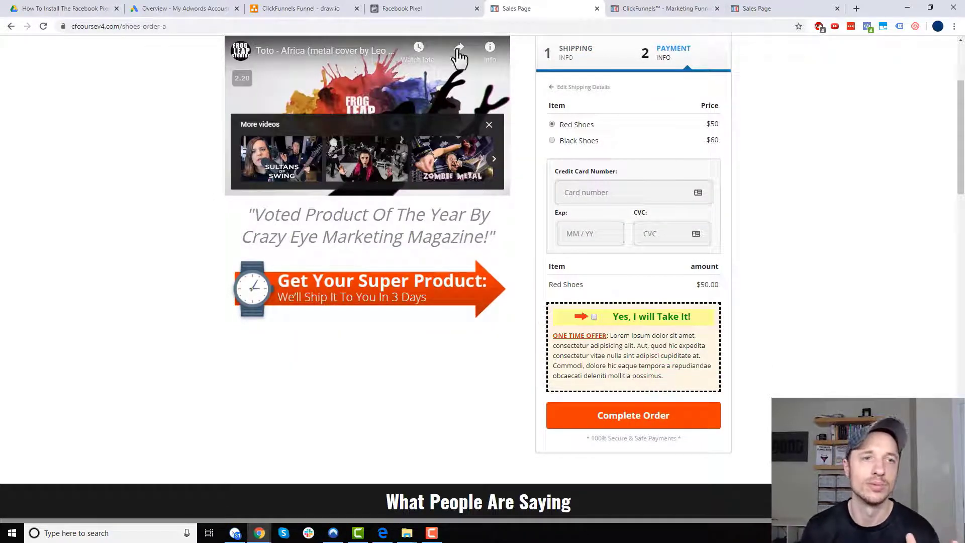
left_click(432, 8)
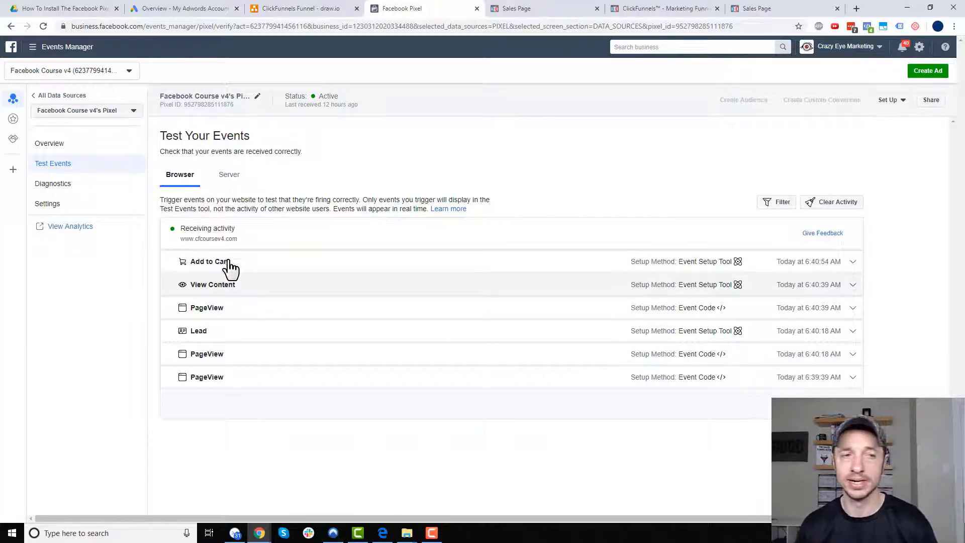
Return to the order form, select Black Shoes, and fill in the test card's number from the page's notice, its expiry date and CVC
left_click(517, 8)
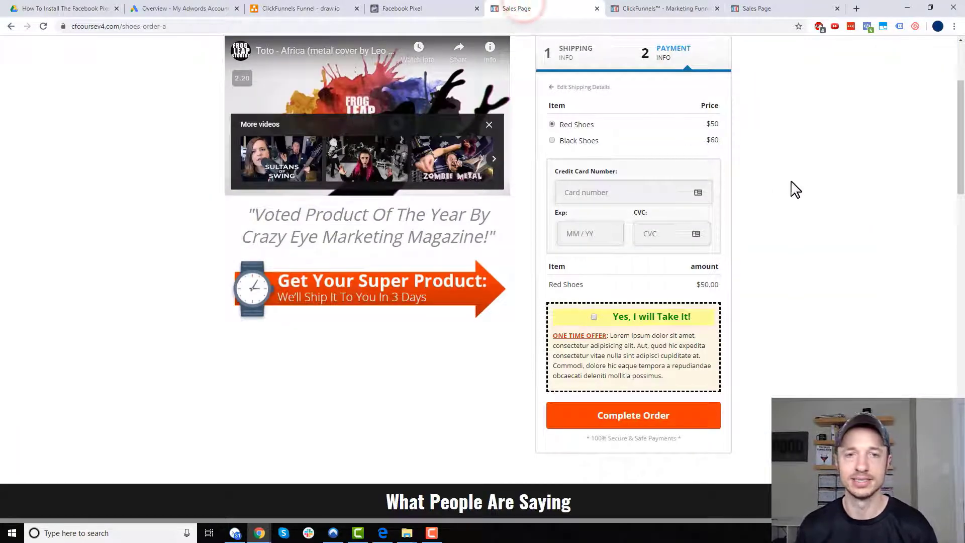
left_click(552, 141)
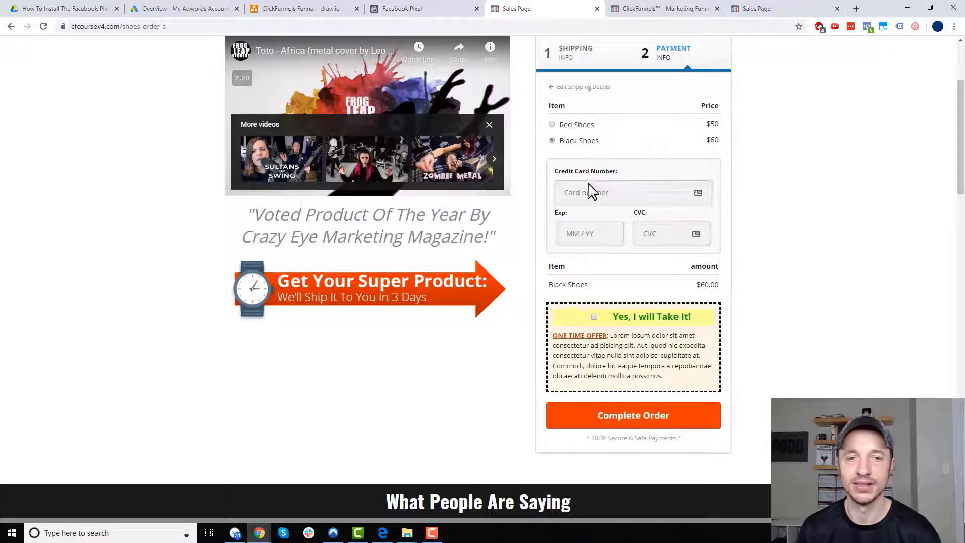
scroll(572, 209, "up", 4)
double_click(280, 49)
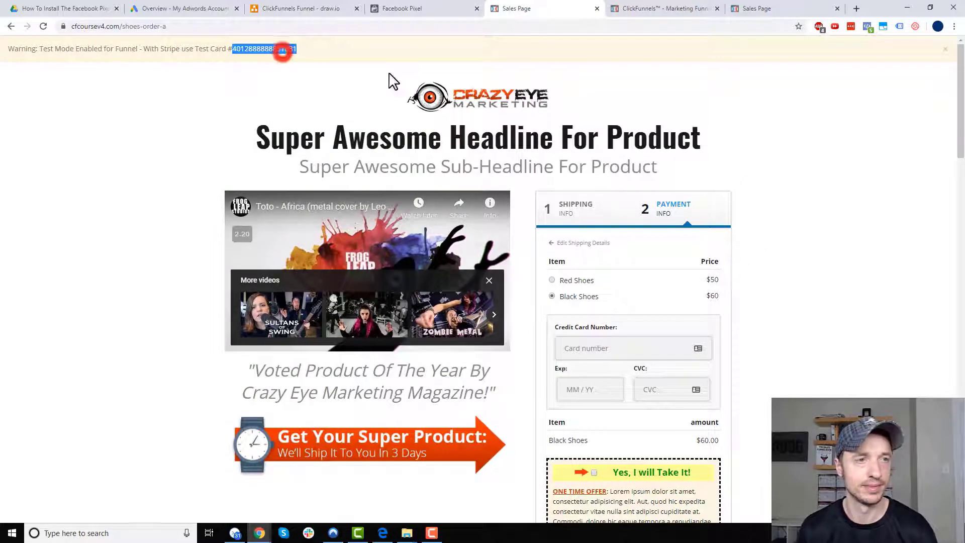
key("ctrl+c")
scroll(753, 338, "down", 3)
left_click(619, 195)
key("ctrl+v")
left_click(602, 236)
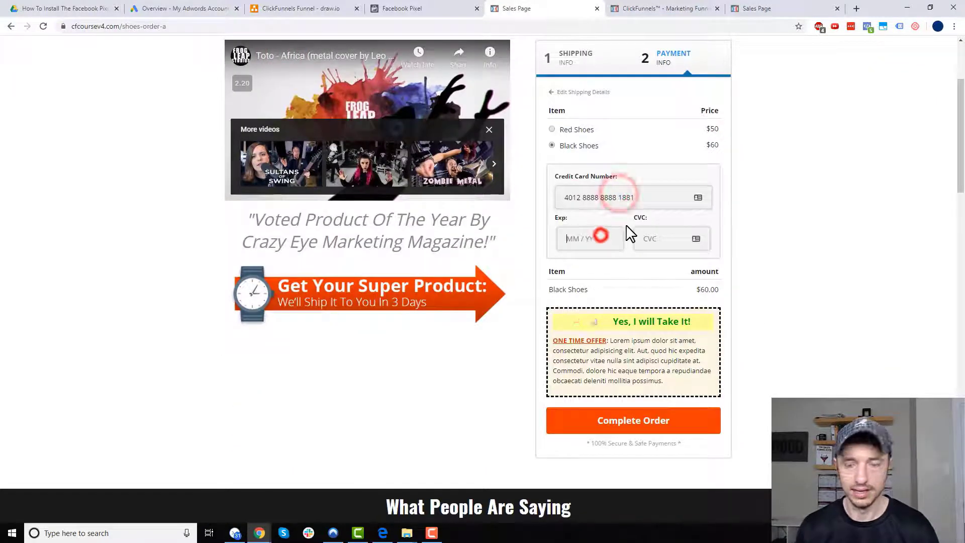
type("1023")
left_click(655, 237)
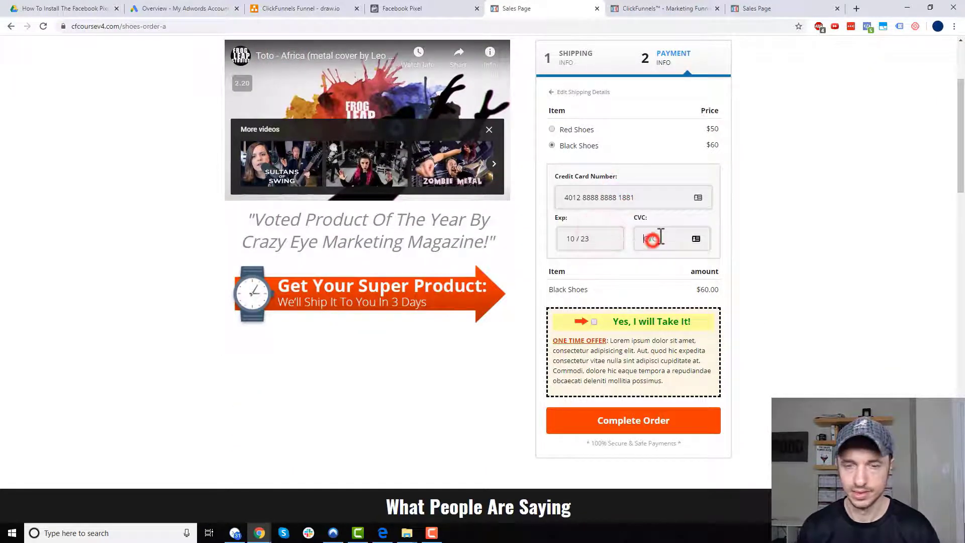
type("123")
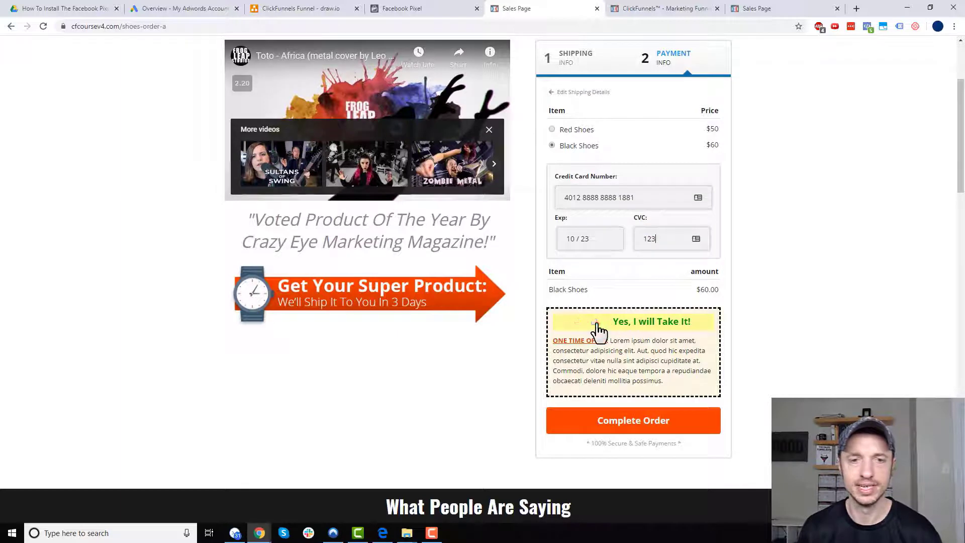
Complete the Black Shoes order without the one-time offer and inspect the Purchase event's details in Events Manager
left_click(594, 322)
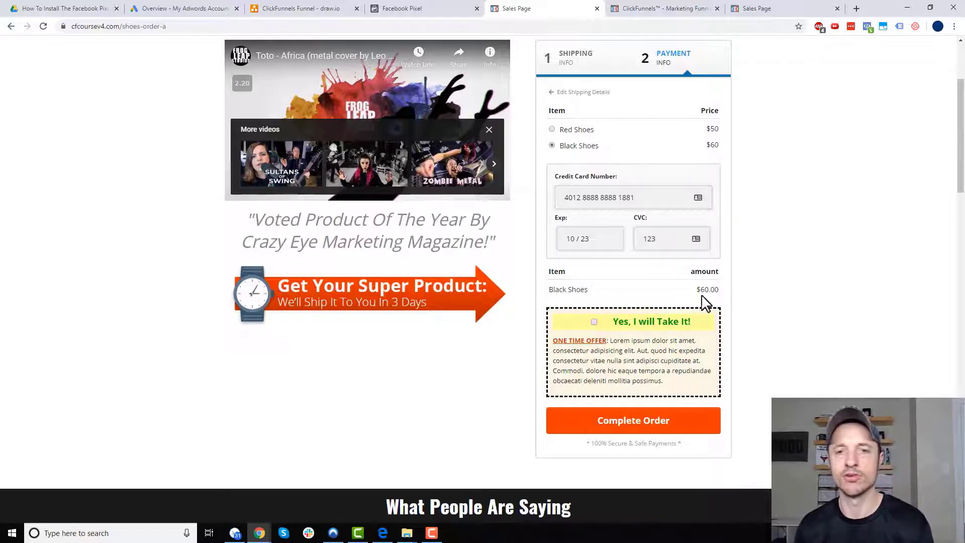
left_click_drag(696, 290, 723, 294)
left_click(723, 294)
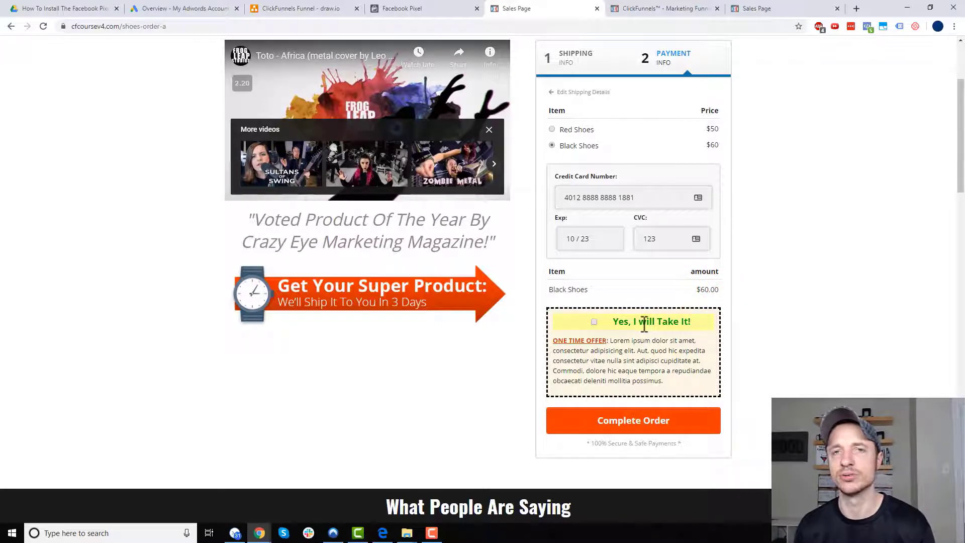
left_click(649, 425)
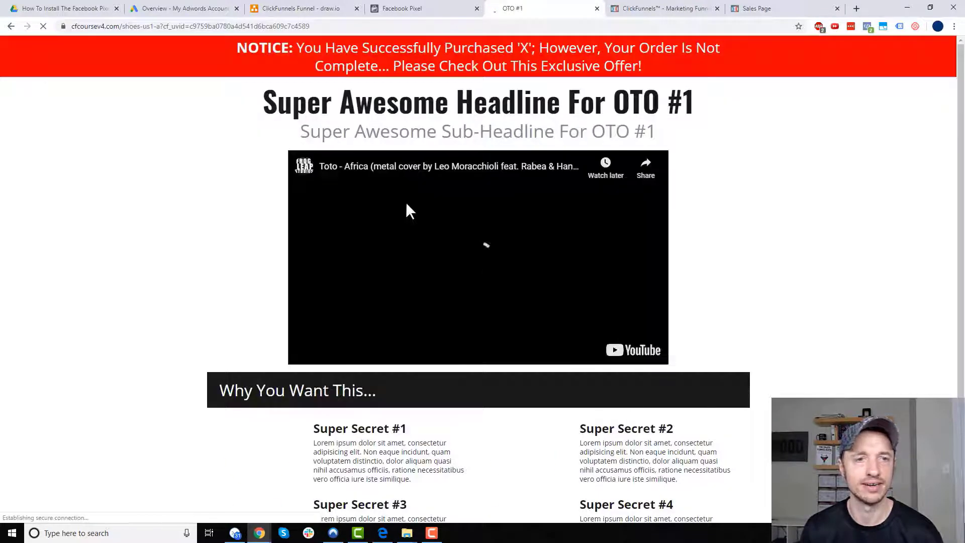
left_click(435, 10)
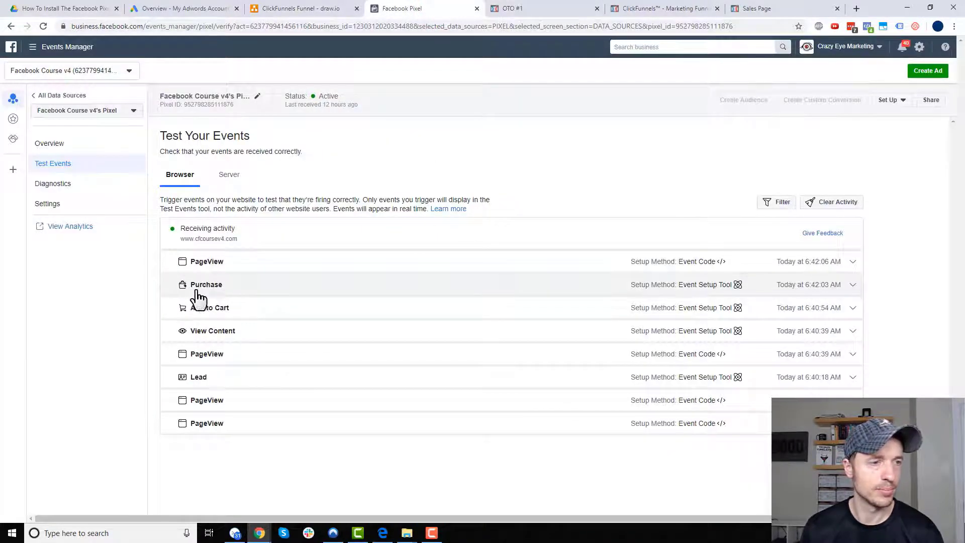
left_click(853, 285)
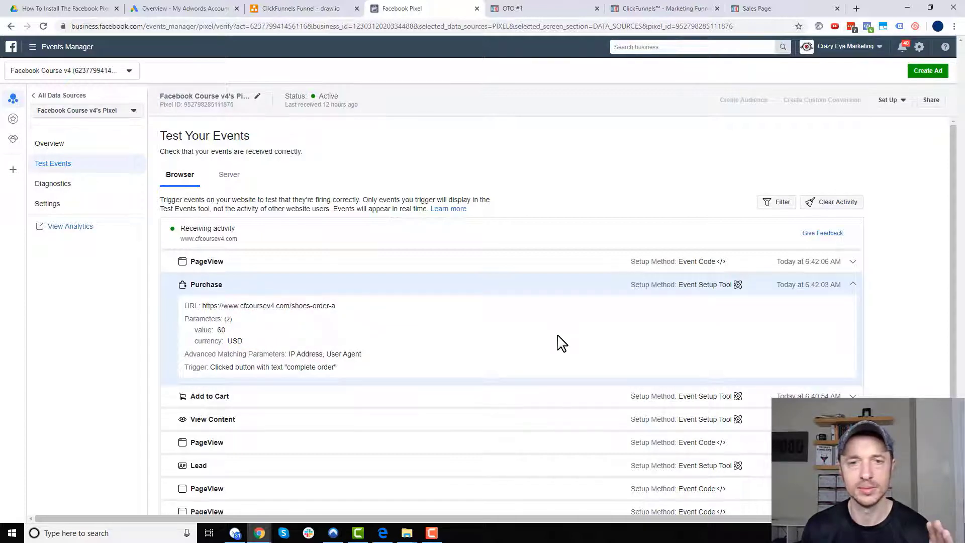
Accept the $10 Shoe Laces offer on the OTO #1 page, check the received events in Events Manager and collapse the Purchase details
left_click(526, 9)
scroll(526, 228, "down", 3)
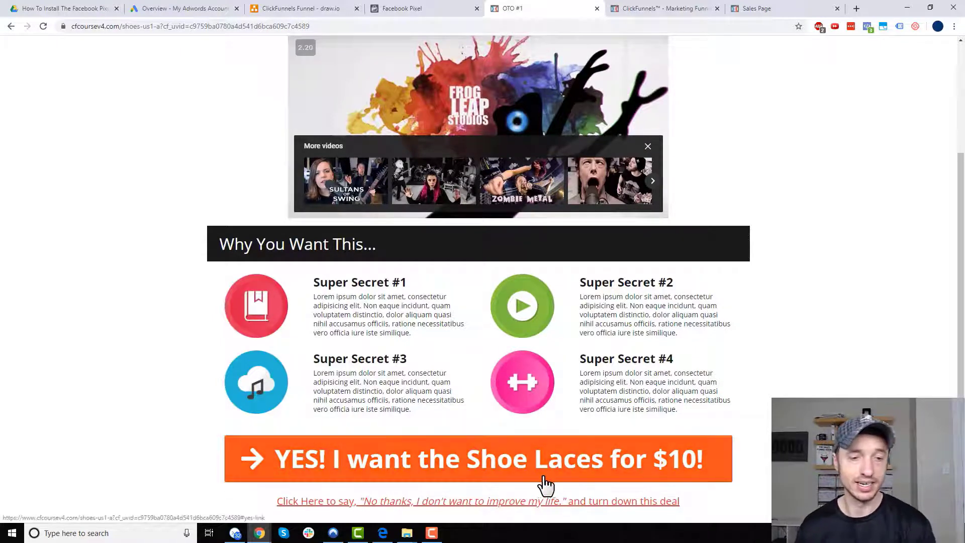
left_click(577, 461)
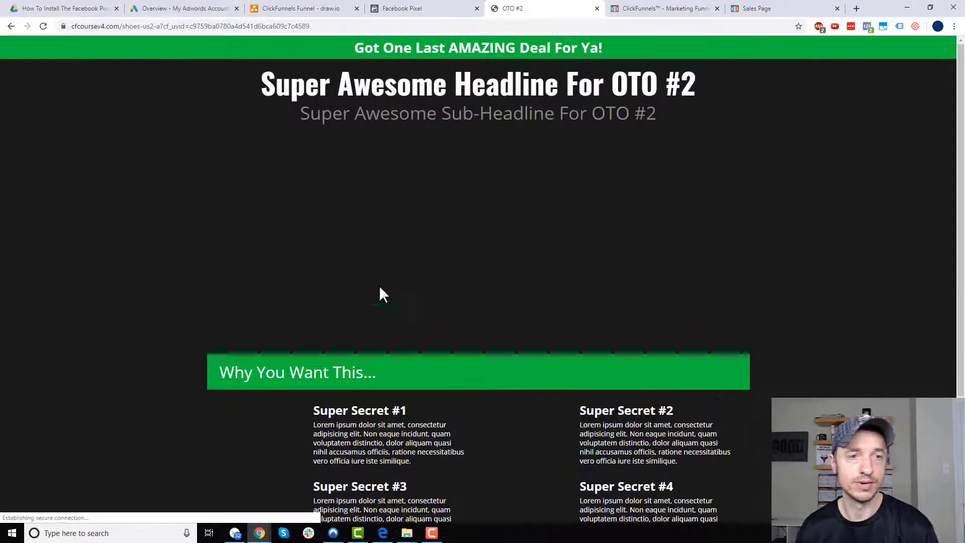
left_click(415, 9)
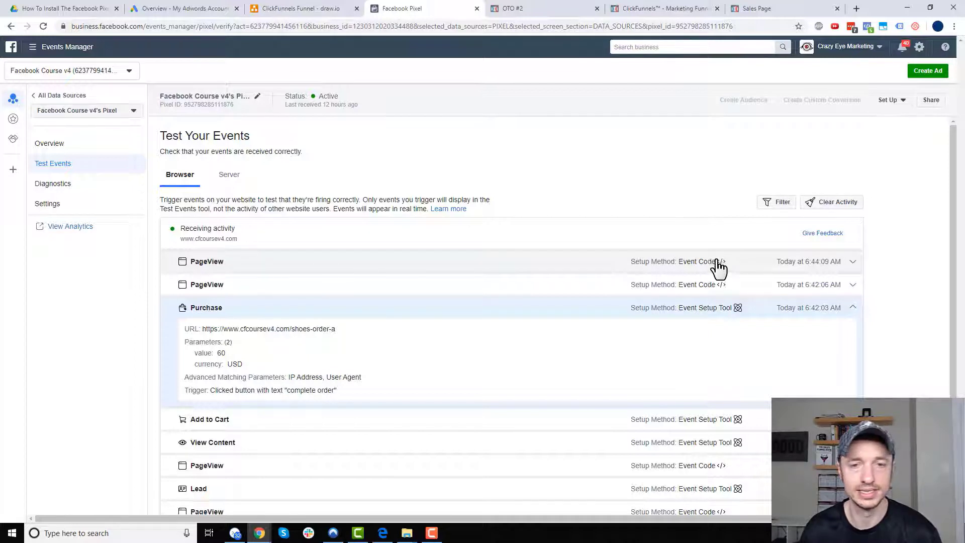
left_click(851, 307)
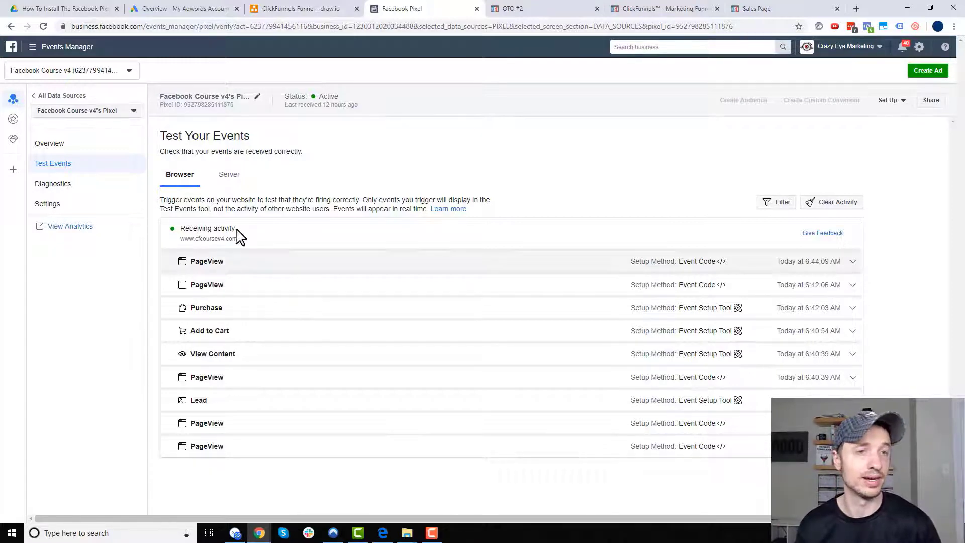
Accept the $15 Shoe Cleaner offer on the OTO #2 page, review the order confirmation, and check the received events in Events Manager
left_click(510, 9)
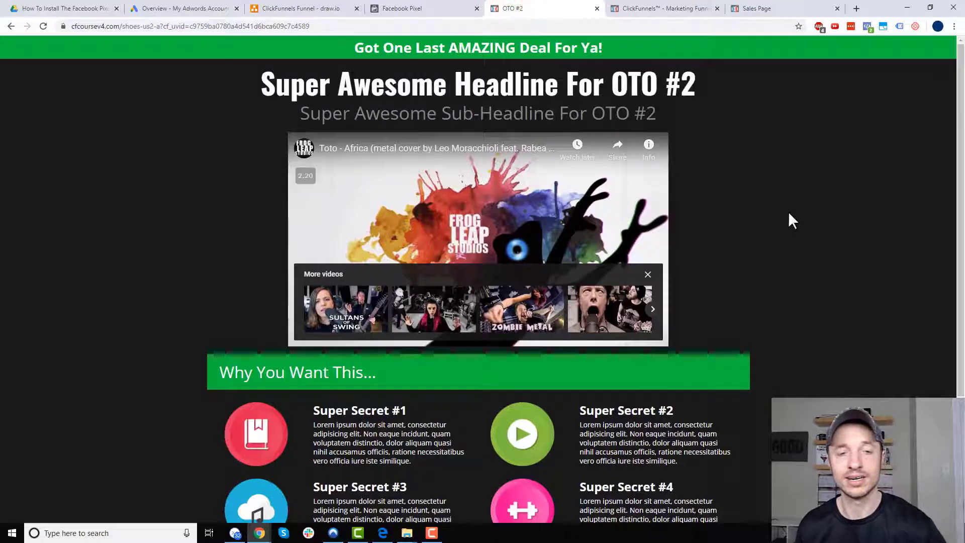
scroll(764, 280, "down", 2)
scroll(733, 282, "down", 1)
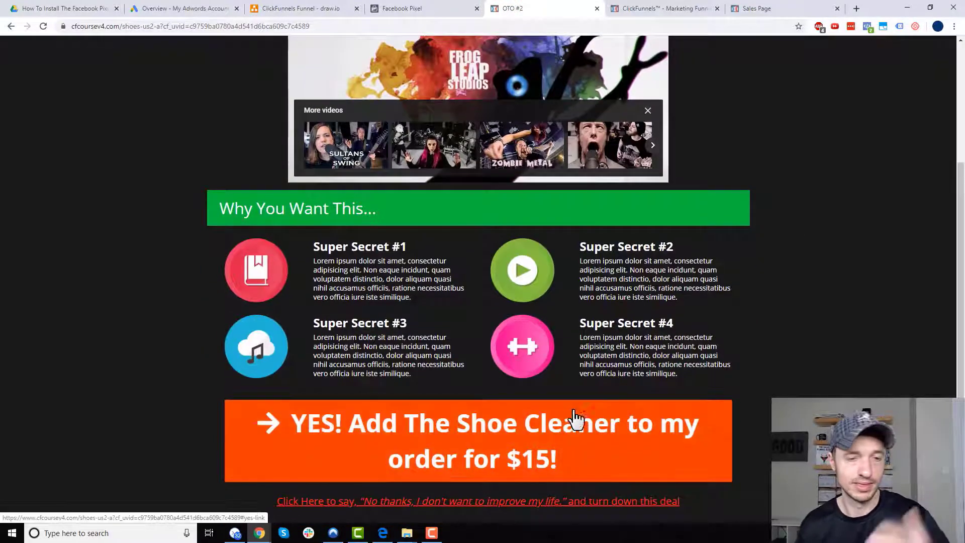
left_click(524, 450)
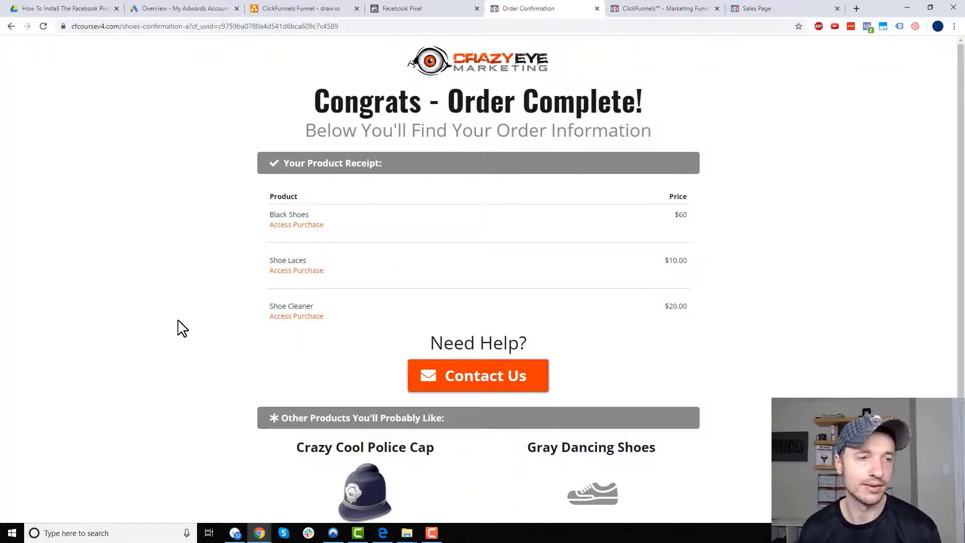
scroll(181, 303, "down", 1)
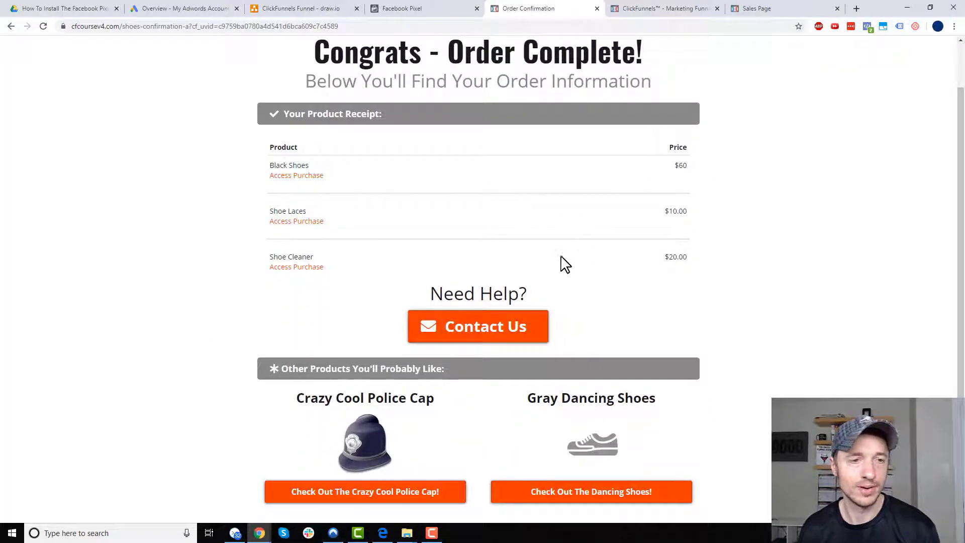
left_click(397, 8)
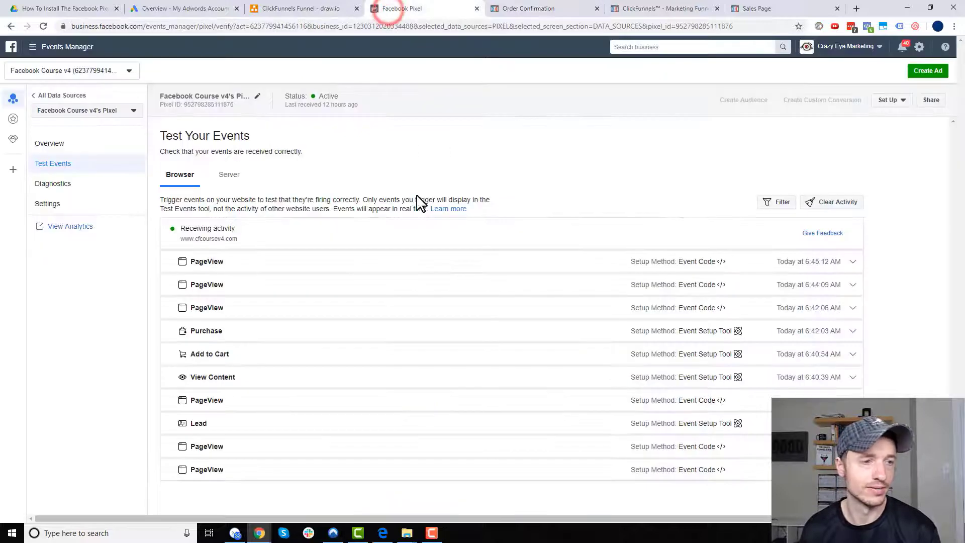
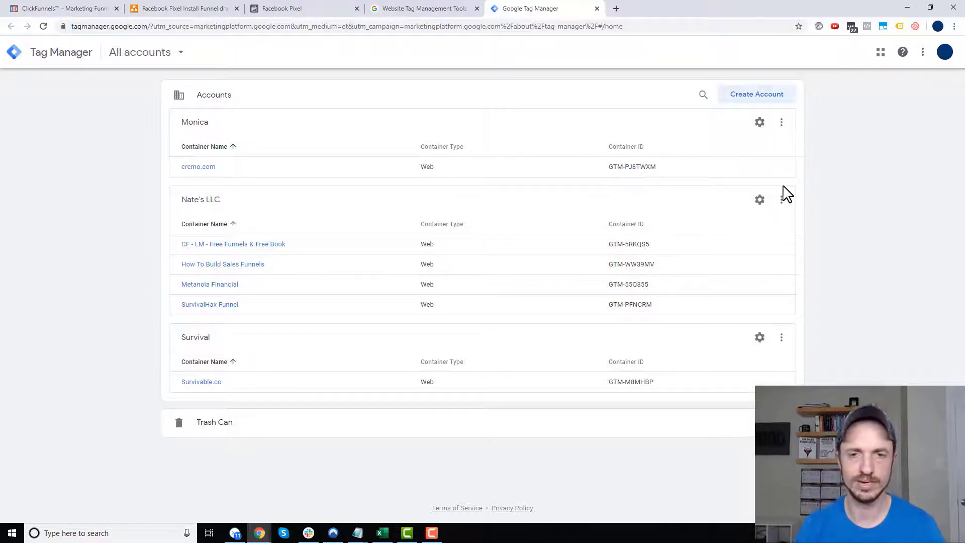
Start a new container in the LLC account of Tag Manager and copy the AliExpress funnel's name from its ClickFunnels settings
left_click(782, 203)
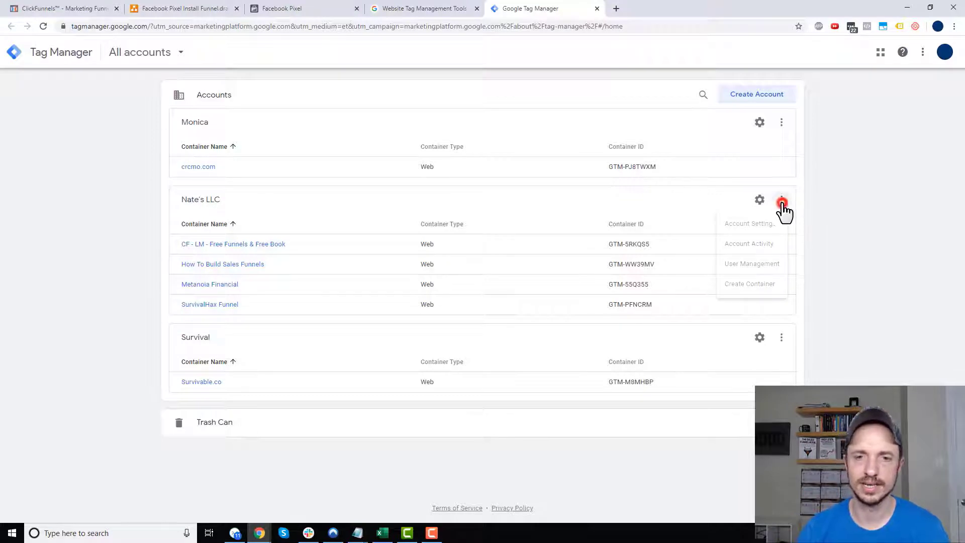
left_click(753, 287)
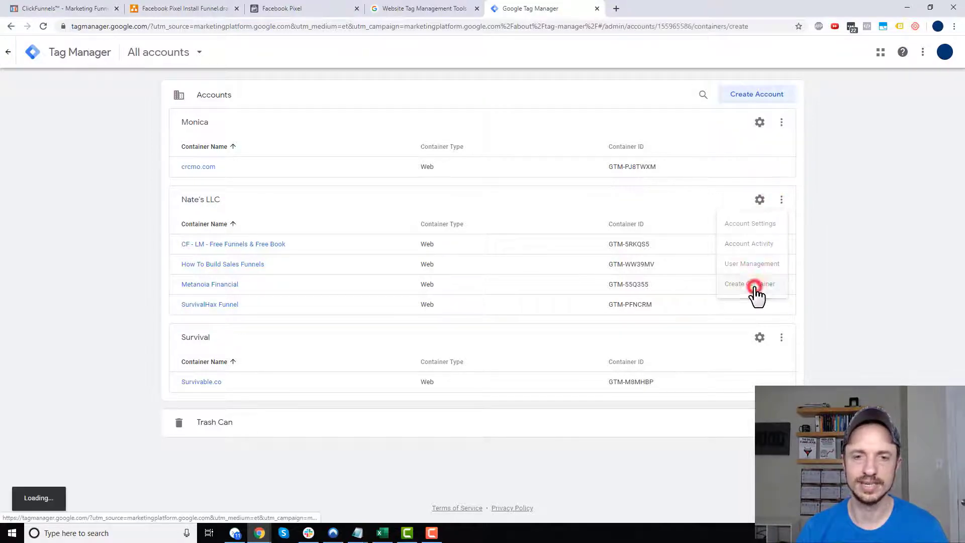
left_click(254, 163)
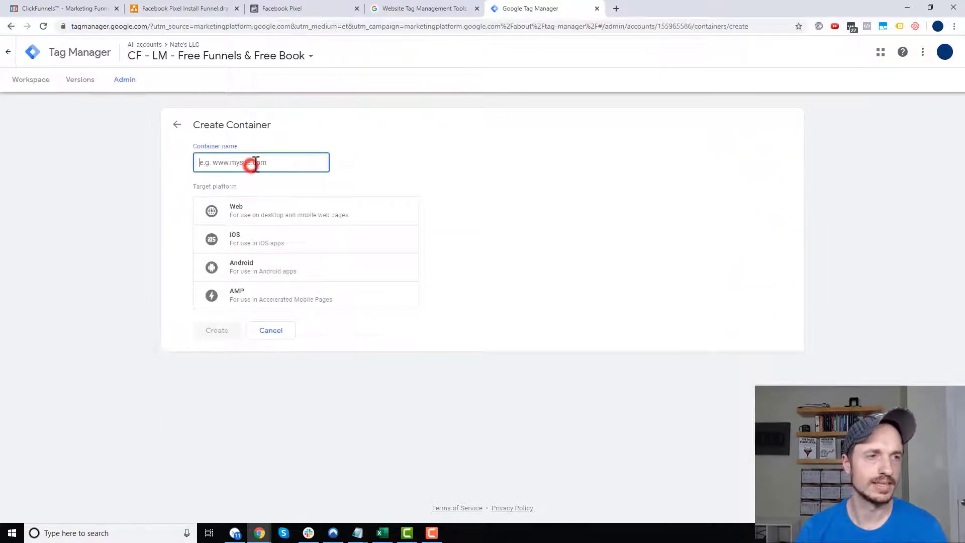
left_click(30, 8)
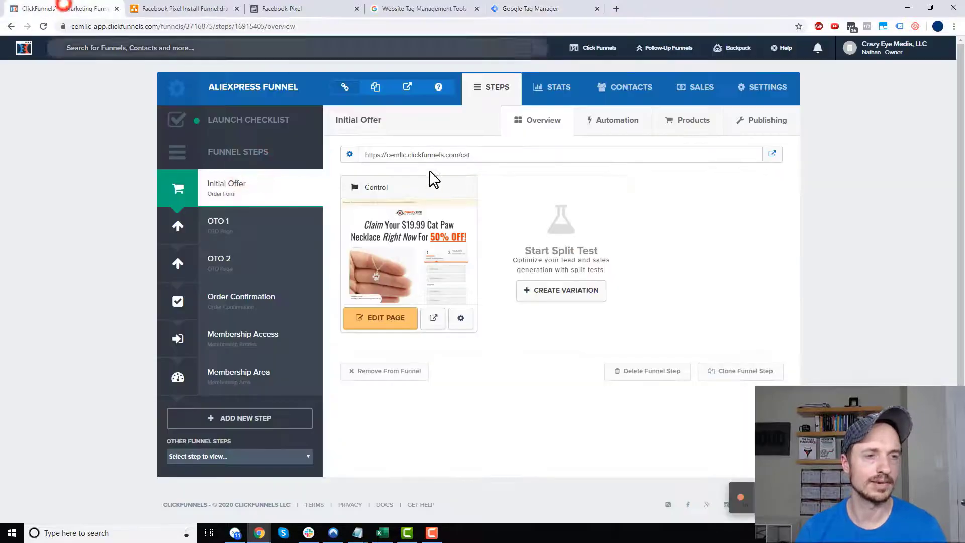
left_click(780, 95)
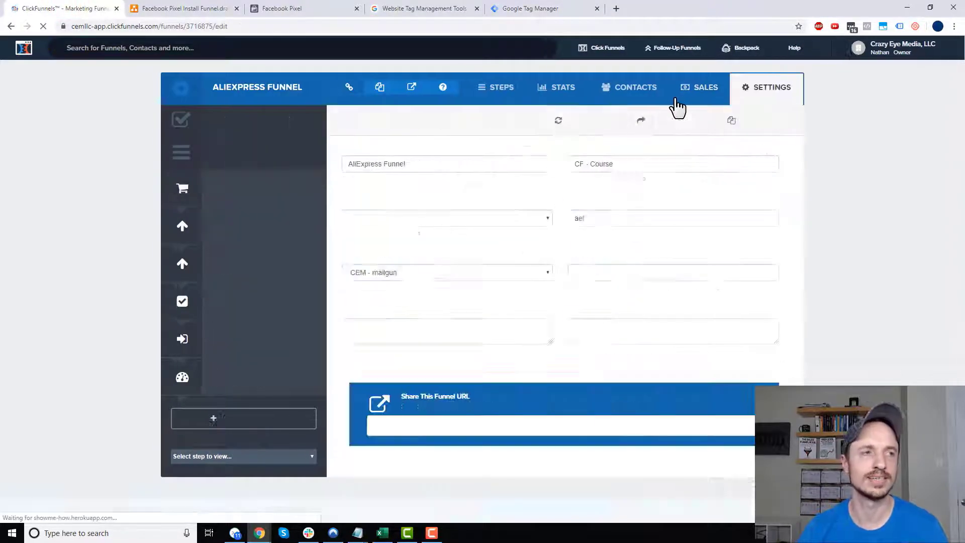
triple_click(438, 164)
key("ctrl+c")
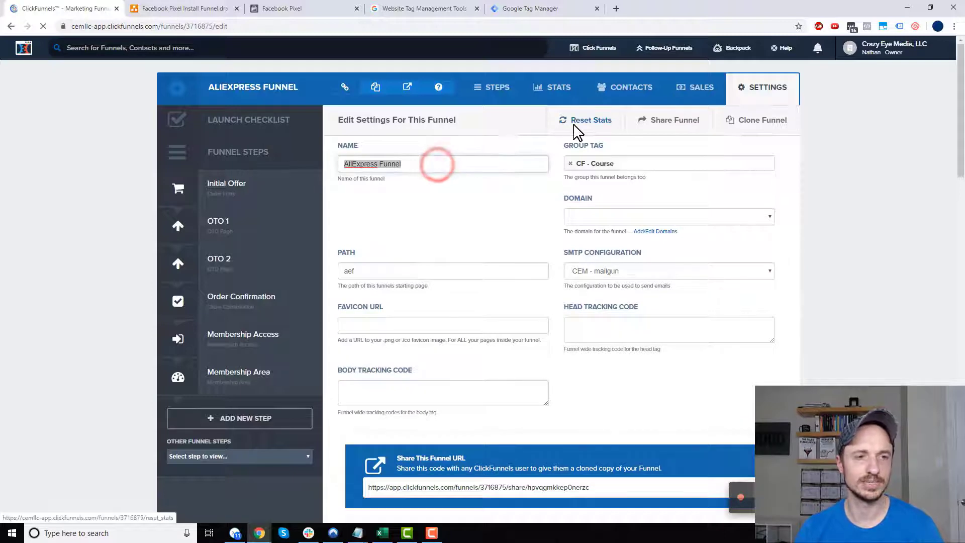
Back in Tag Manager, name the container AliExpress Funnel, choose the Web target platform and create it
left_click(546, 11)
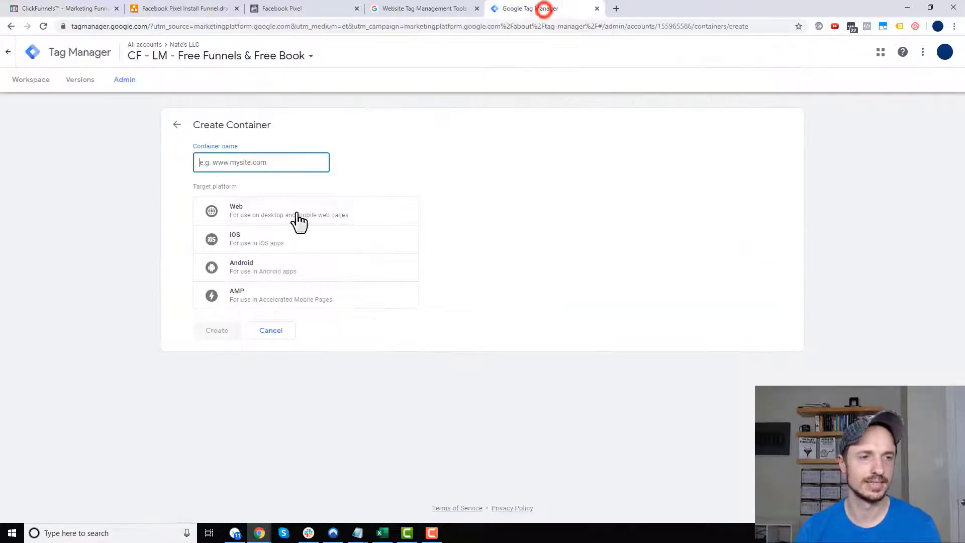
left_click(308, 162)
key("ctrl+v")
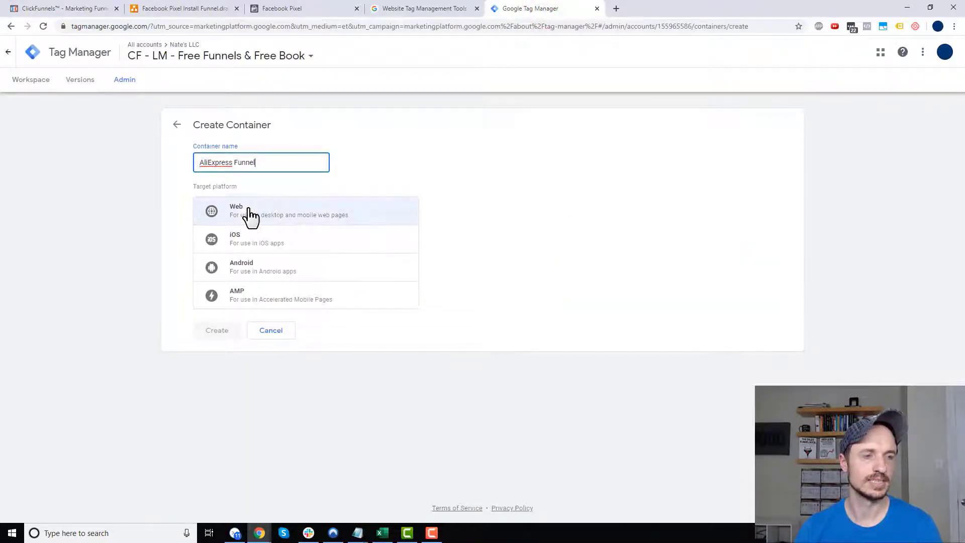
left_click(329, 212)
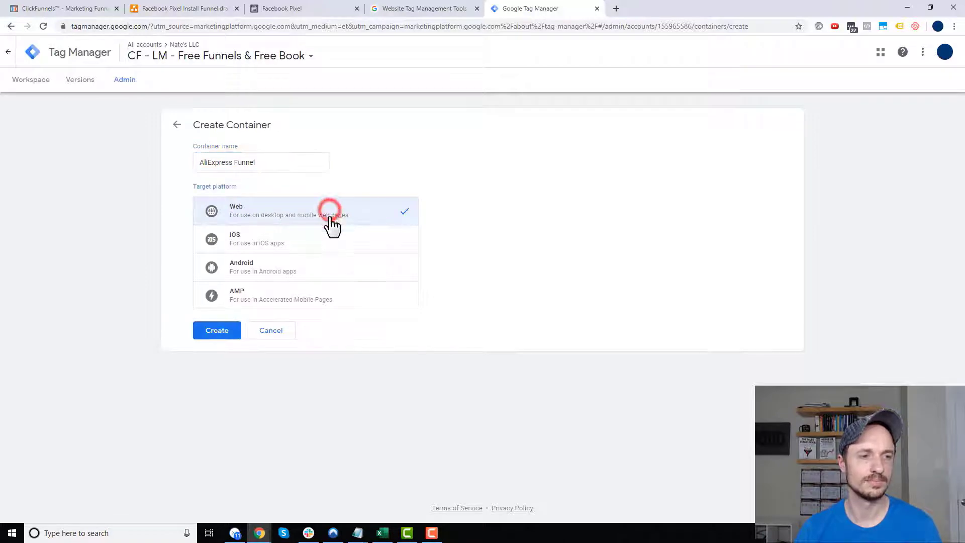
left_click(227, 331)
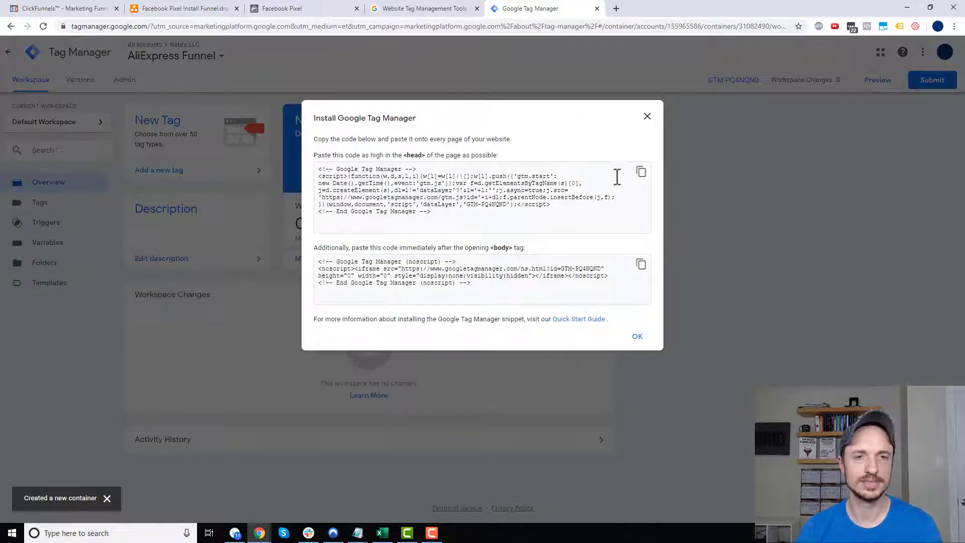
Copy the Tag Manager head snippet into the ClickFunnels funnel's head tracking code and enlarge that field to show the code
left_click(641, 172)
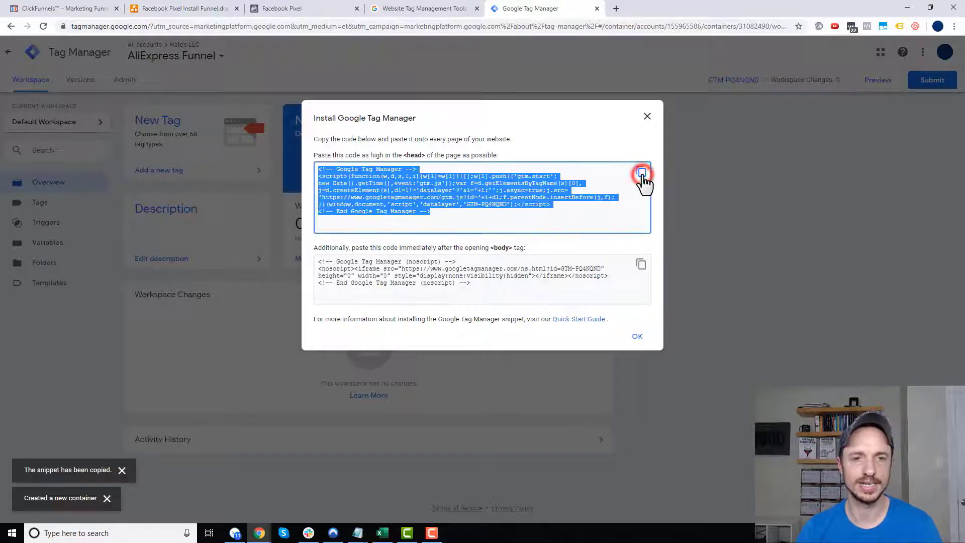
left_click(70, 7)
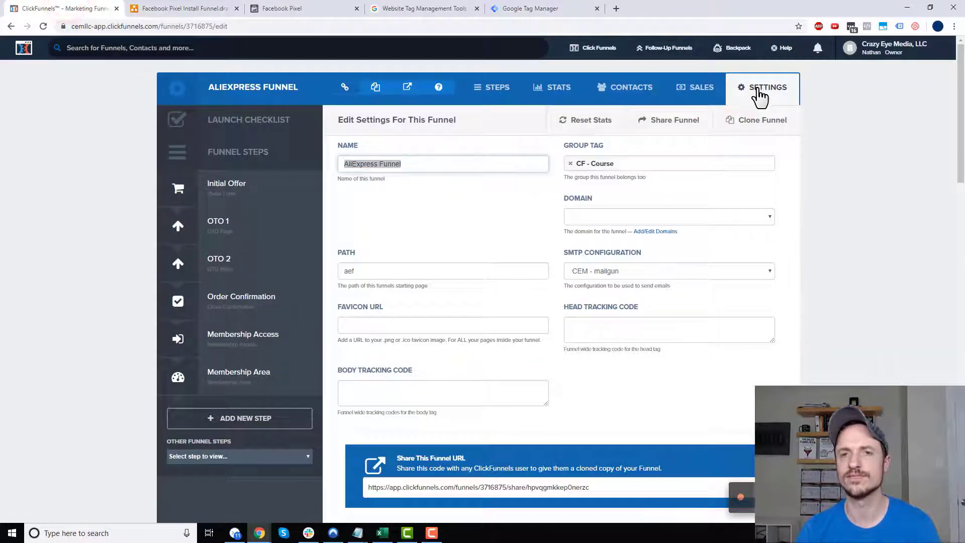
left_click(606, 324)
key("ctrl+v")
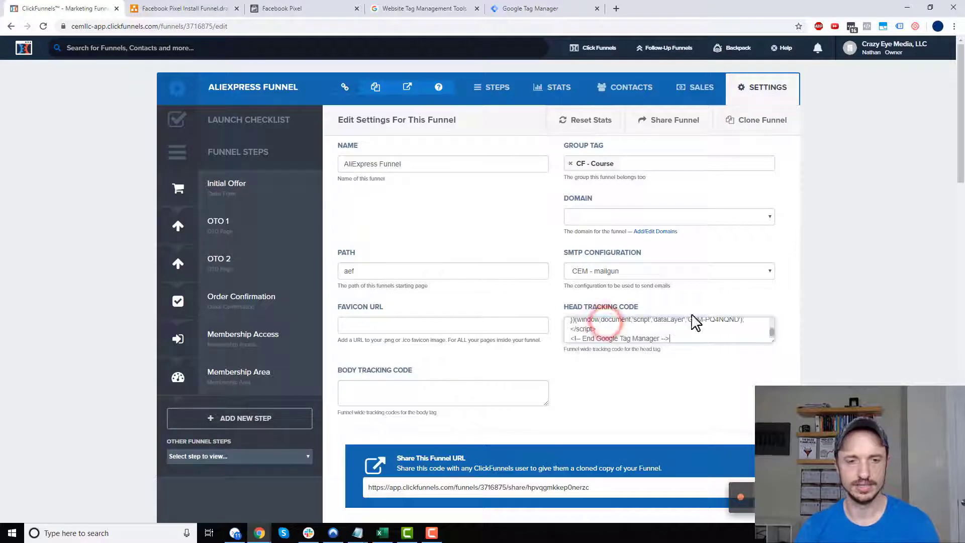
left_click_drag(771, 340, 783, 474)
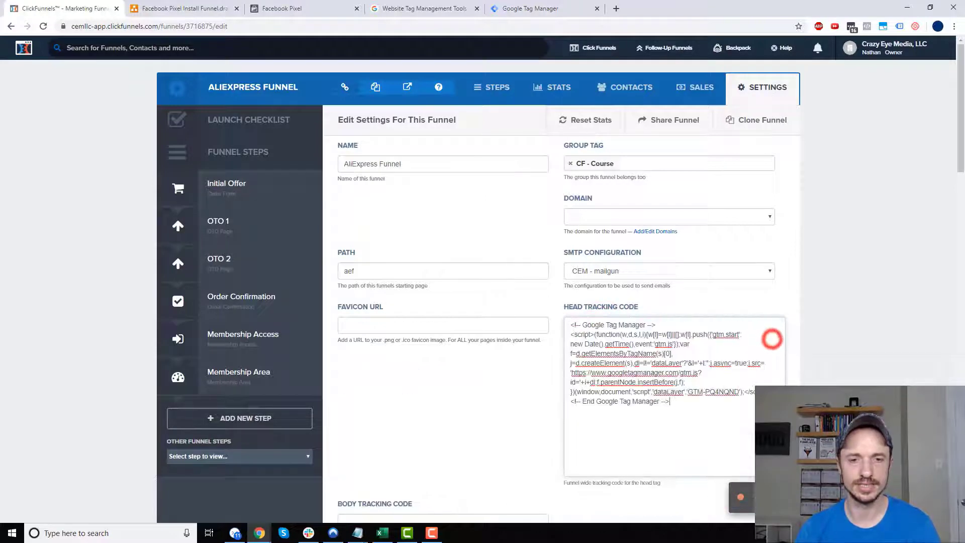
Copy the Tag Manager noscript body snippet into the ClickFunnels funnel's body tracking code and save the funnel settings
left_click_drag(528, 8, 220, 7)
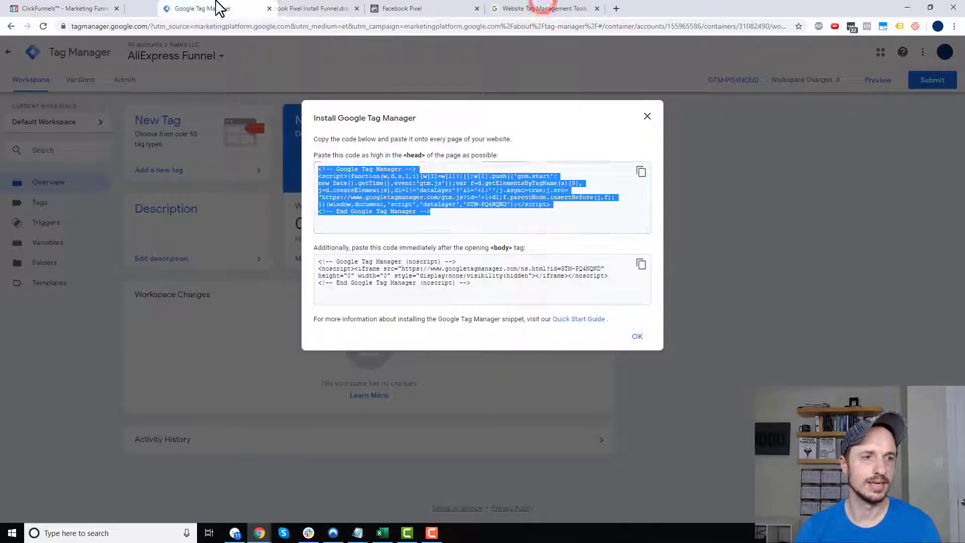
left_click(489, 275)
left_click(641, 264)
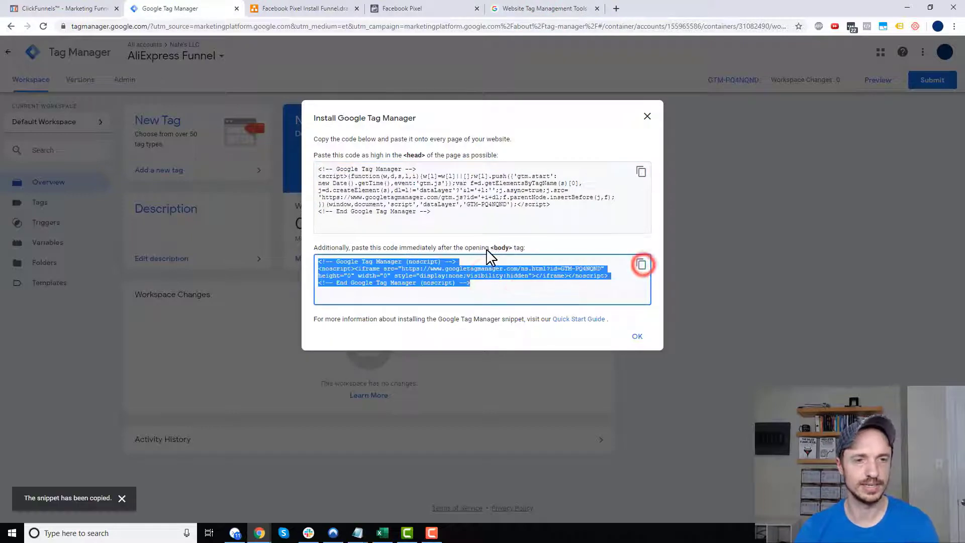
left_click(70, 8)
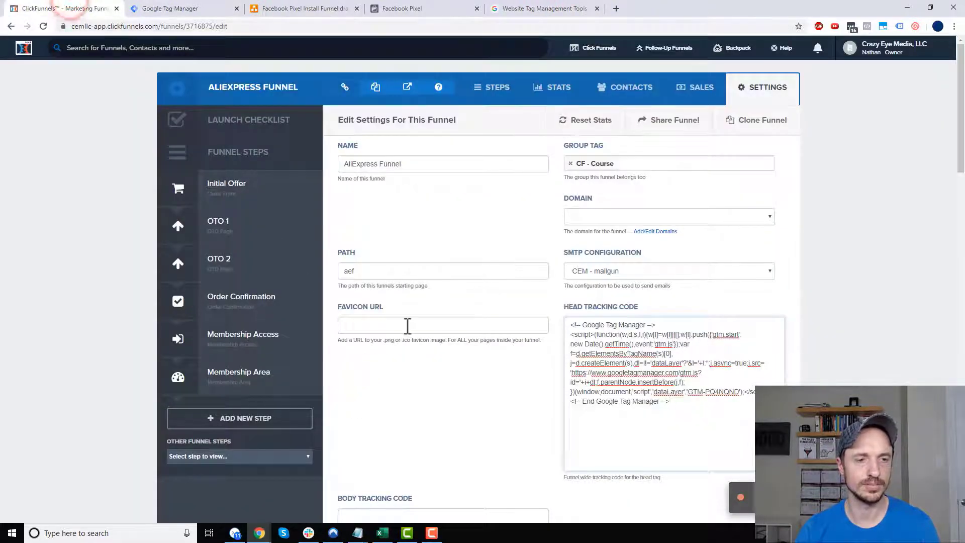
scroll(407, 326, "down", 4)
left_click(398, 310)
key("ctrl+v")
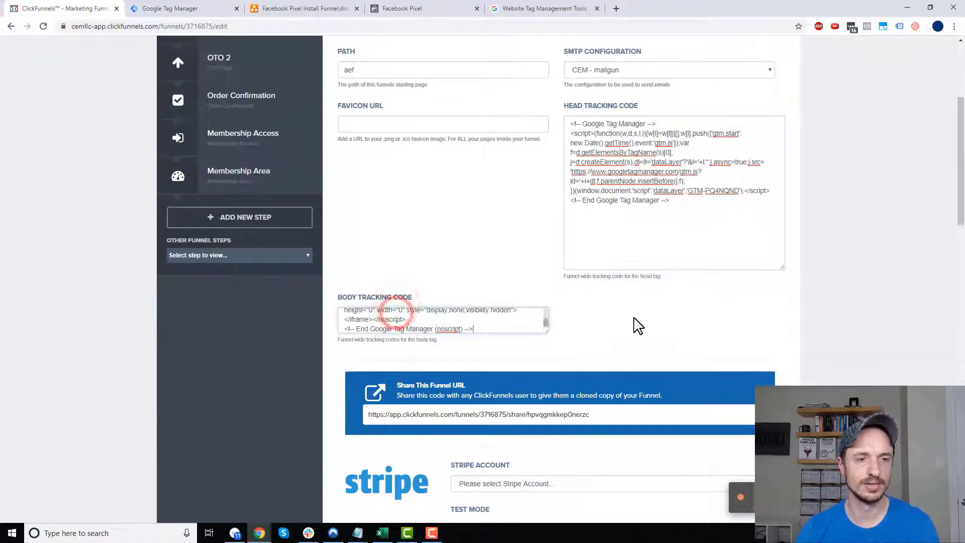
scroll(623, 321, "down", 15)
left_click(699, 444)
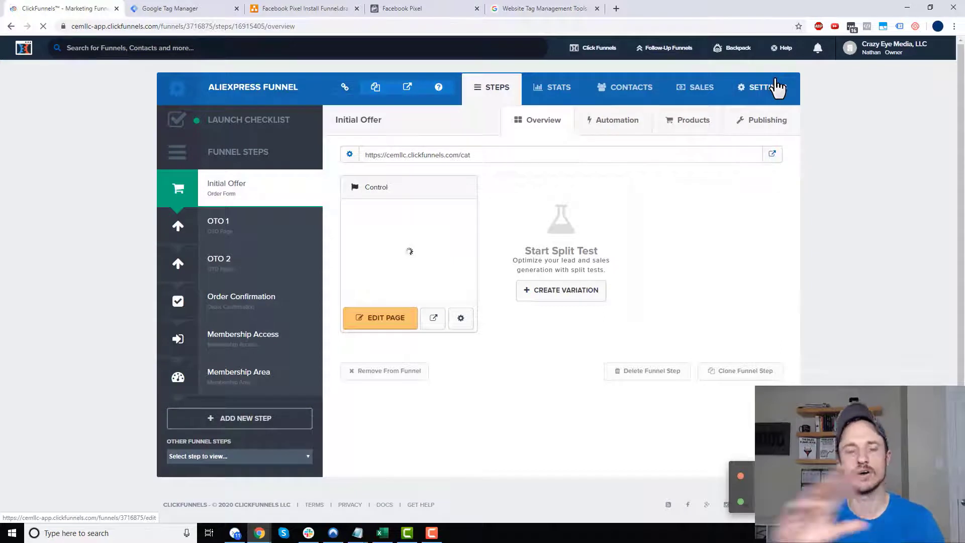
Return to Tag Manager, dismiss the installation instructions and create a new tag named Facebook Pixel
left_click(194, 9)
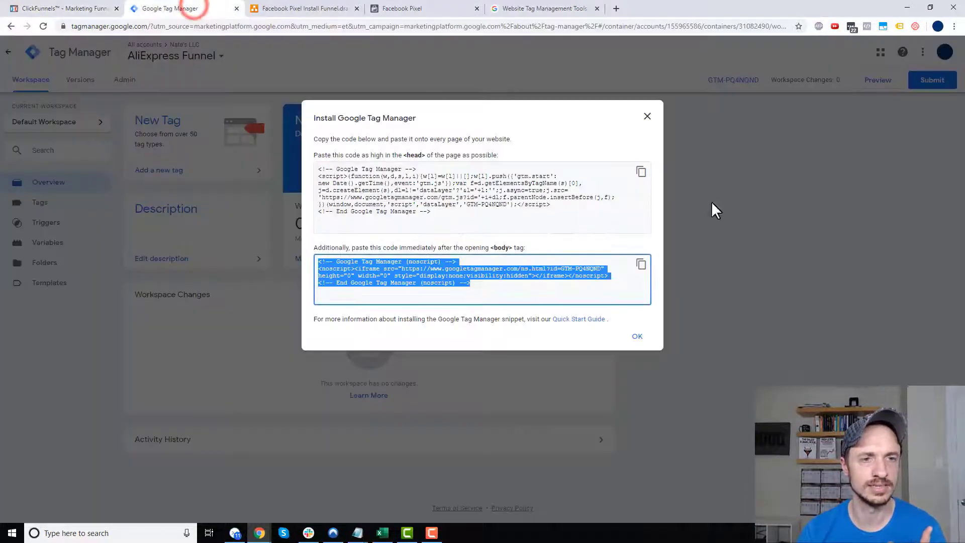
left_click(638, 341)
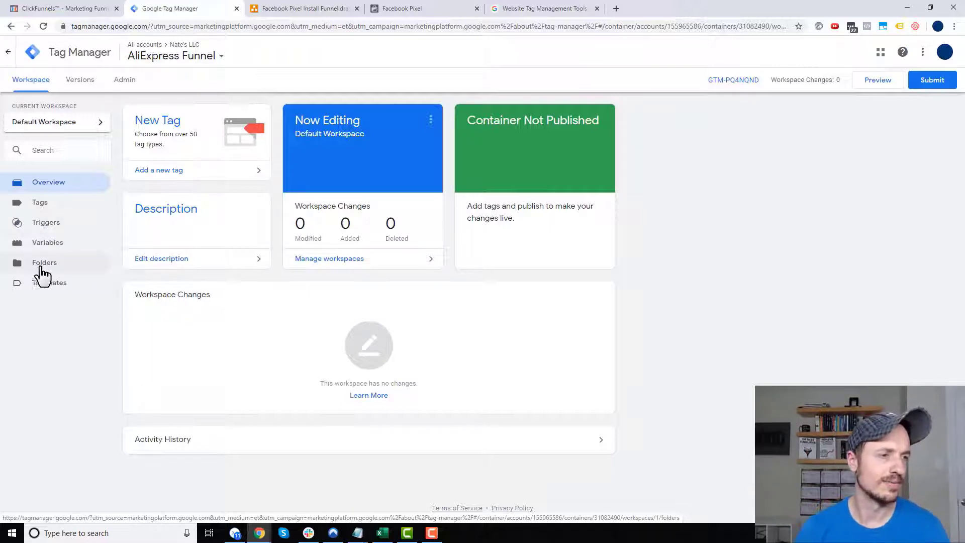
left_click(61, 204)
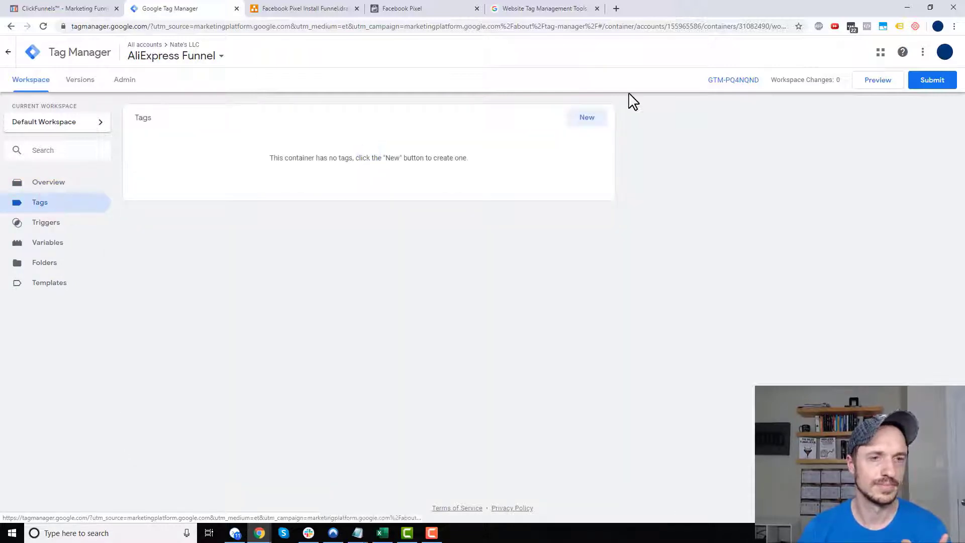
left_click(588, 118)
left_click(311, 55)
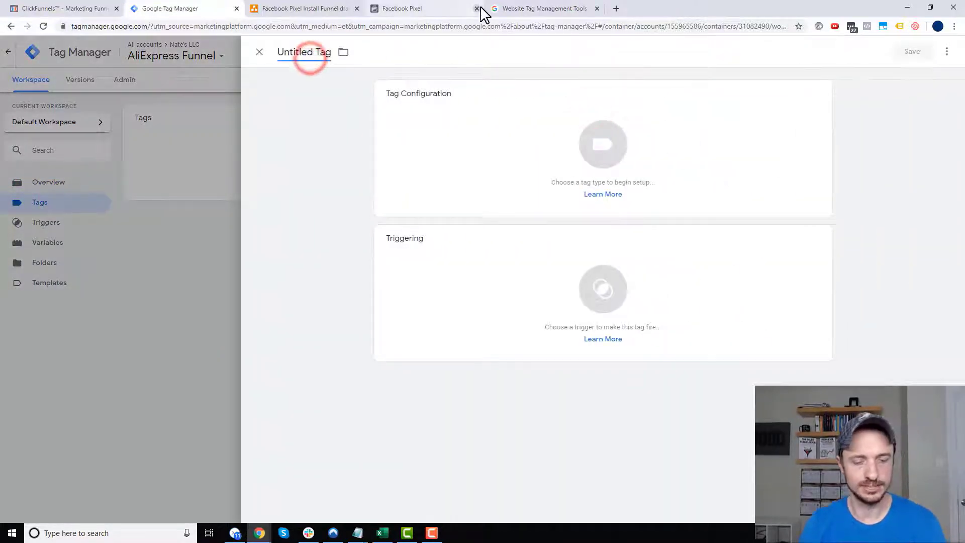
key("ctrl+a")
type("Facebook Pix")
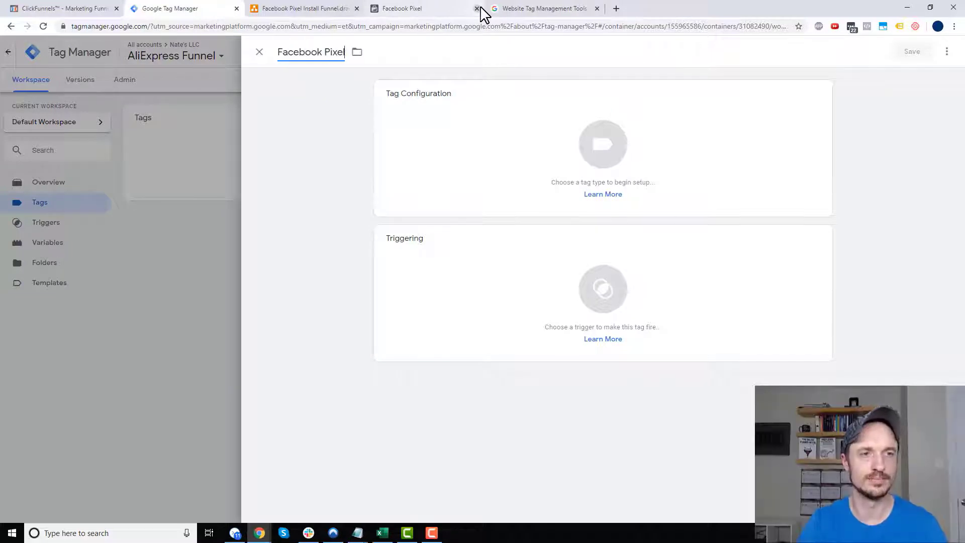
Set the Facebook Pixel tag's type to Custom HTML
left_click(609, 122)
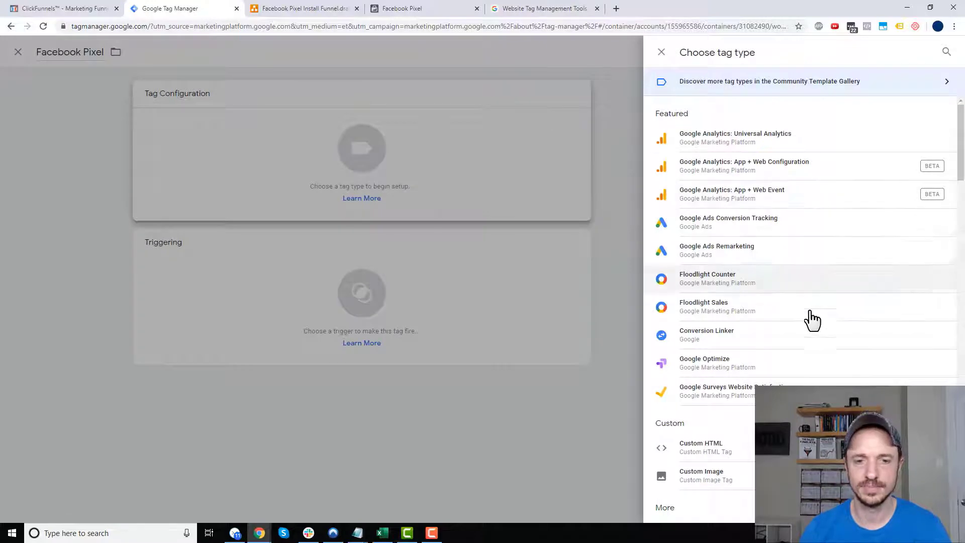
scroll(769, 346, "down", 2)
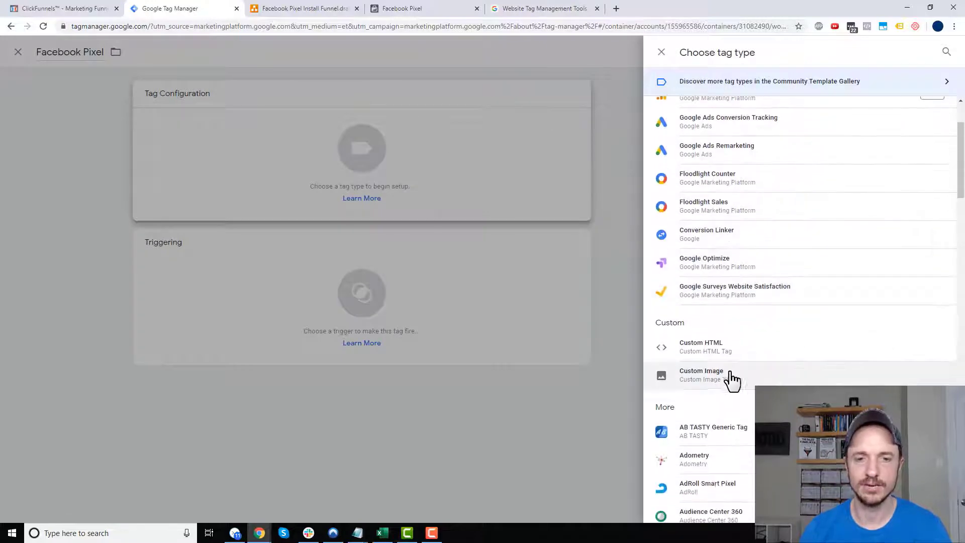
left_click(700, 348)
Switch to Facebook's business tools and open the Facebook Course v4 ad account's pixel in Events Manager
left_click(417, 8)
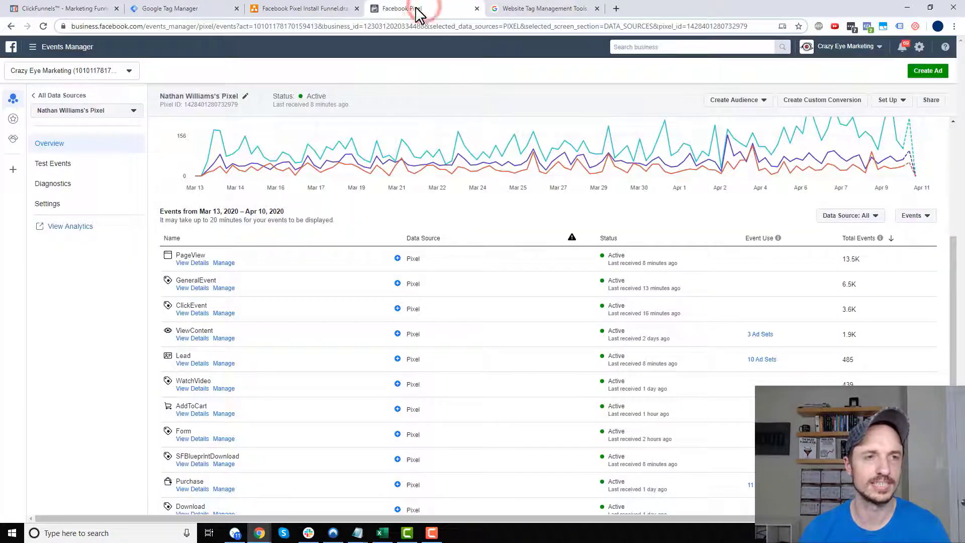
left_click(57, 47)
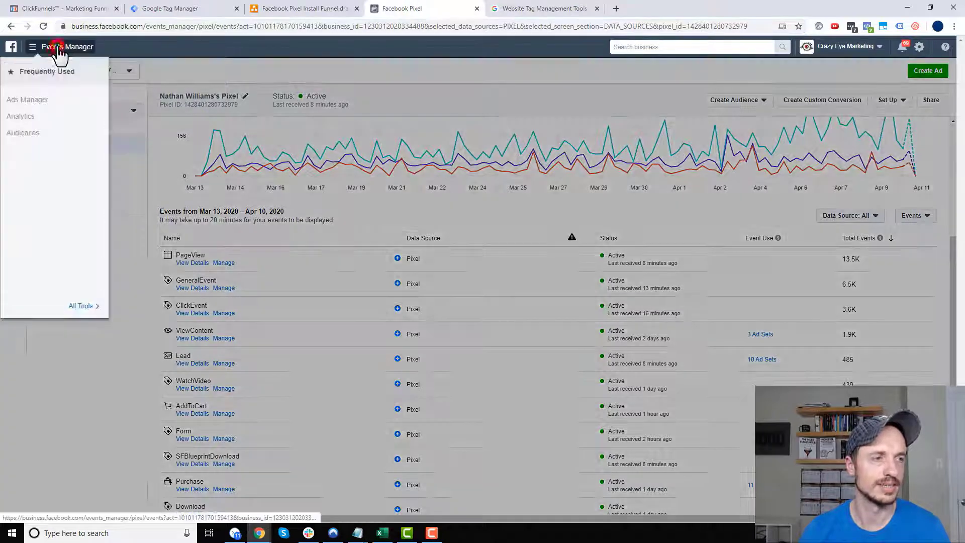
left_click(80, 306)
left_click(348, 200)
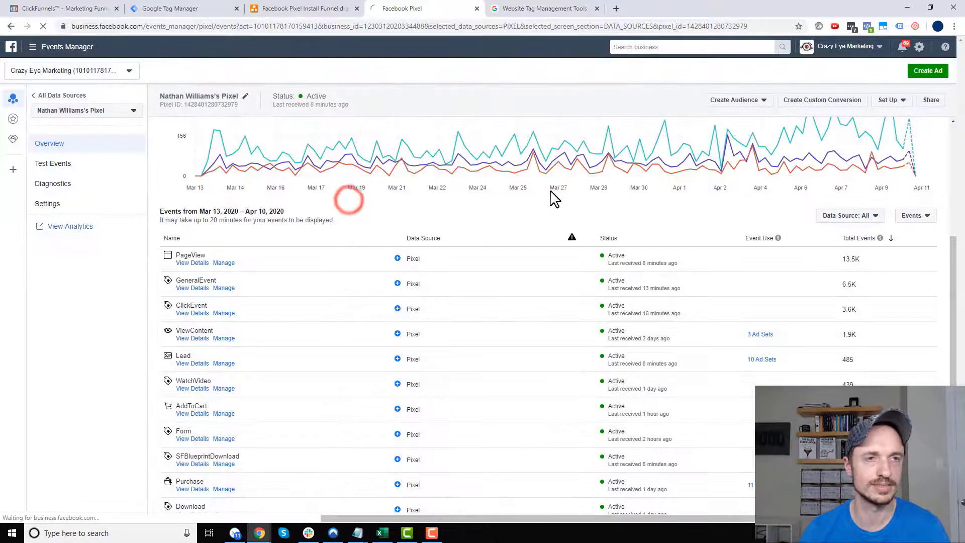
left_click(223, 179)
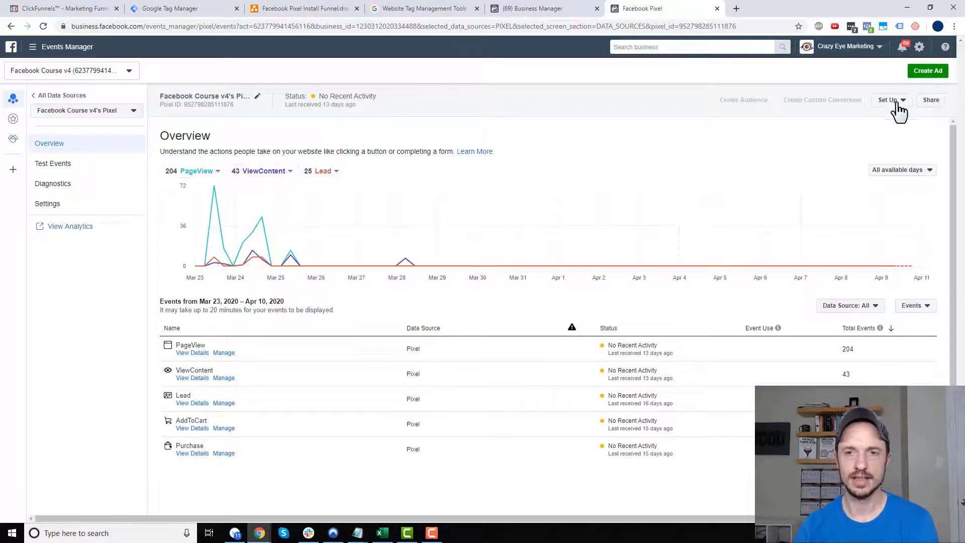
Start the pixel setup with manual installation and copy the pixel base code
left_click(896, 104)
left_click(904, 113)
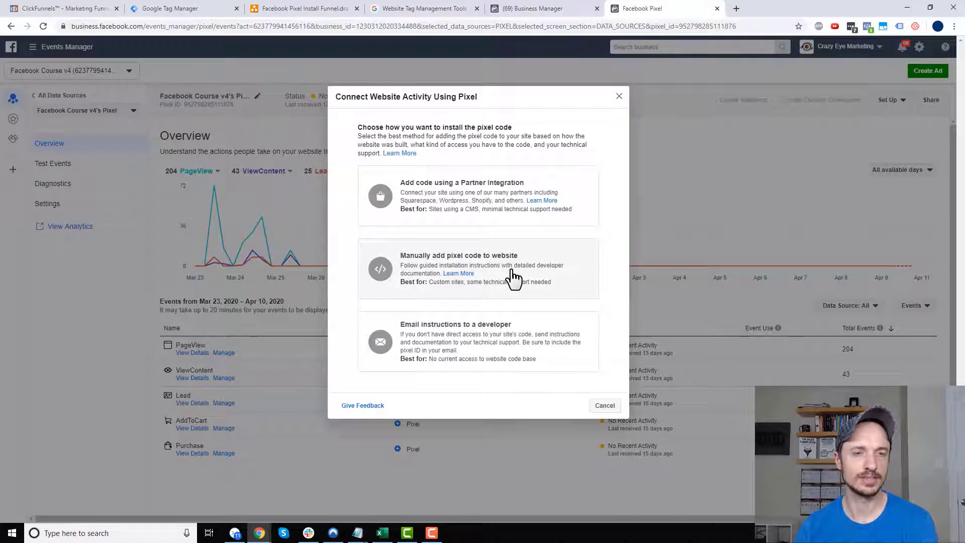
left_click(512, 277)
left_click(436, 301)
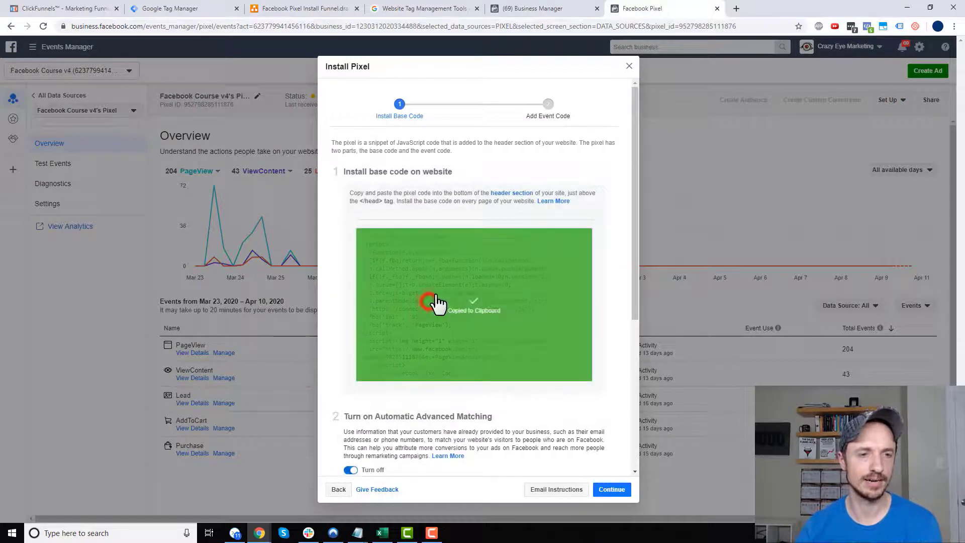
Paste the pixel base code into the Facebook Pixel tag's HTML in Tag Manager and expand the tag's advanced settings
left_click(187, 8)
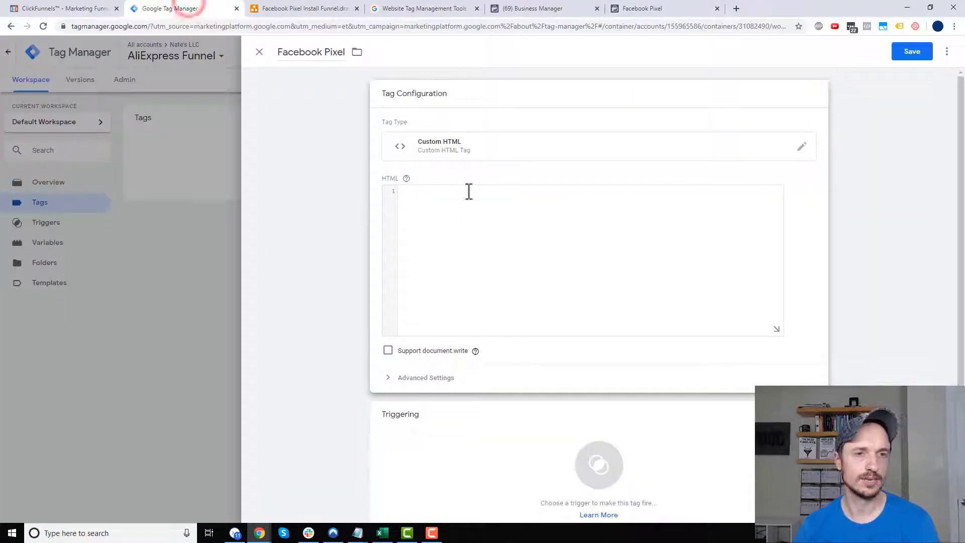
left_click(468, 191)
key("ctrl+v")
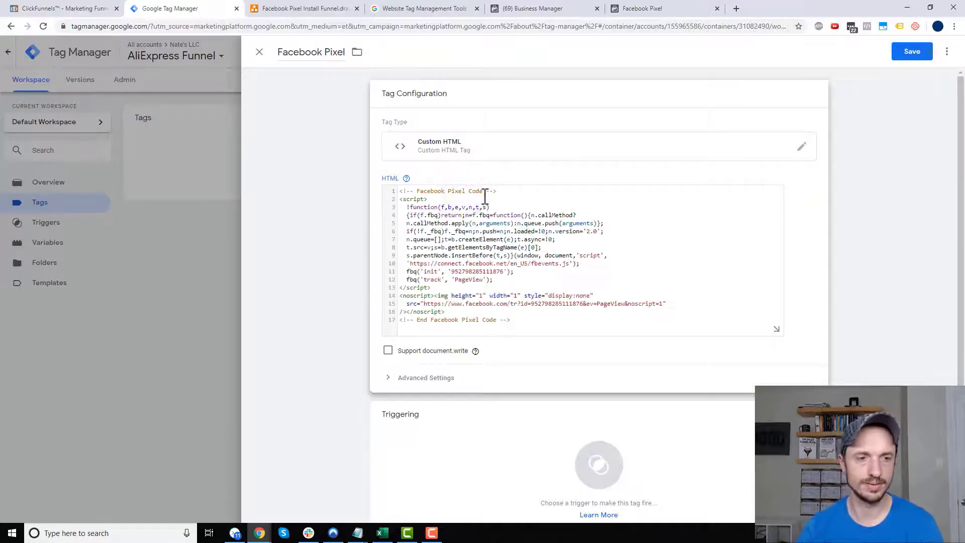
scroll(452, 282, "down", 1)
left_click(425, 347)
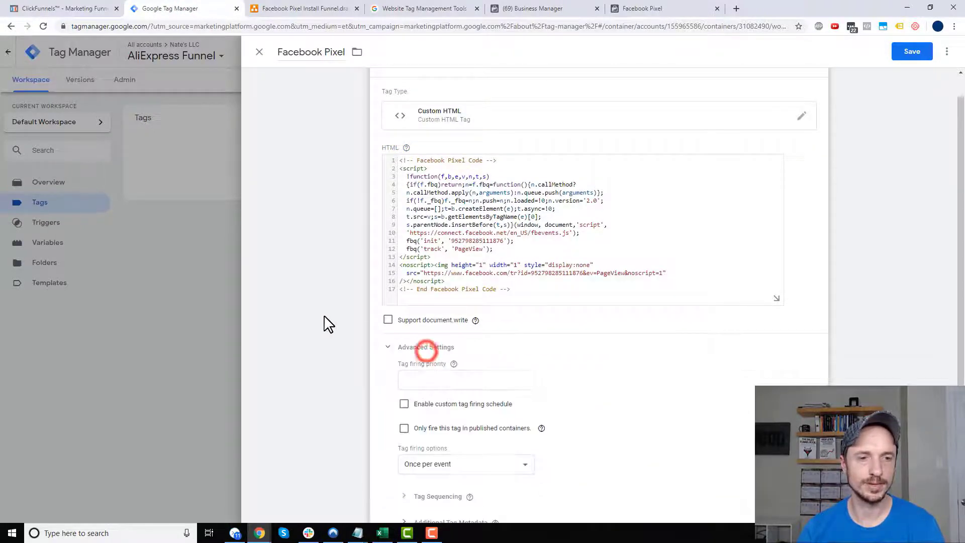
Set the Facebook Pixel tag's firing priority to 999999999 in its advanced settings
scroll(327, 323, "down", 3)
mouse_move(454, 187)
left_click(440, 202)
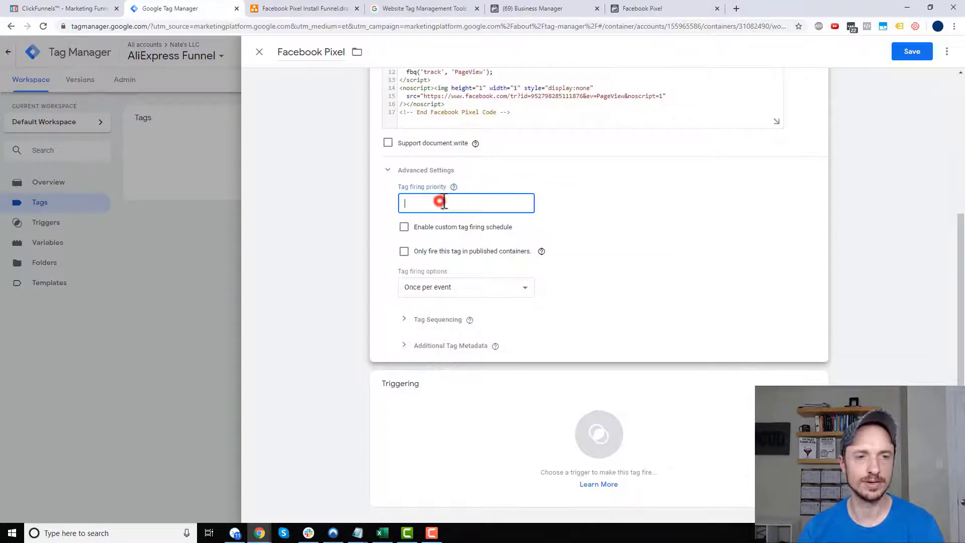
type("999")
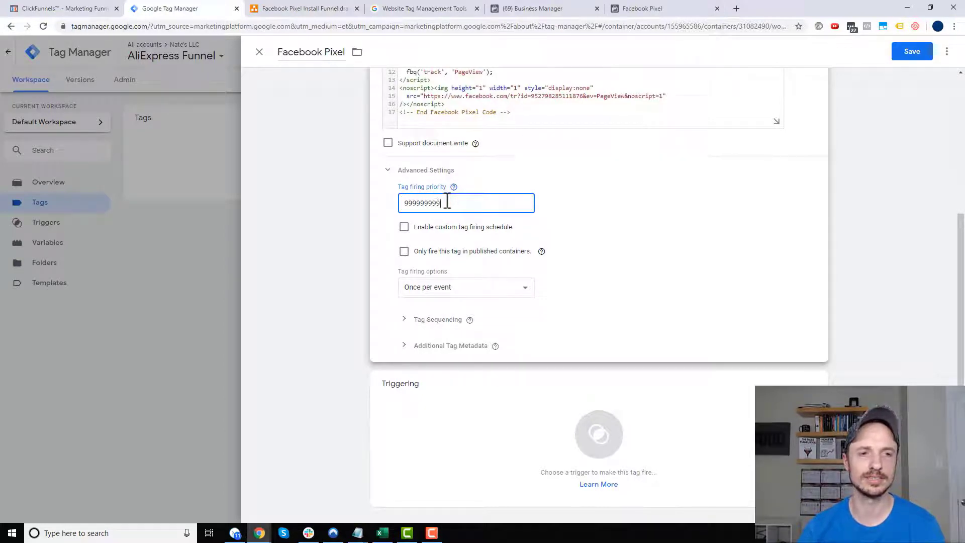
type("999999")
scroll(442, 226, "up", 1)
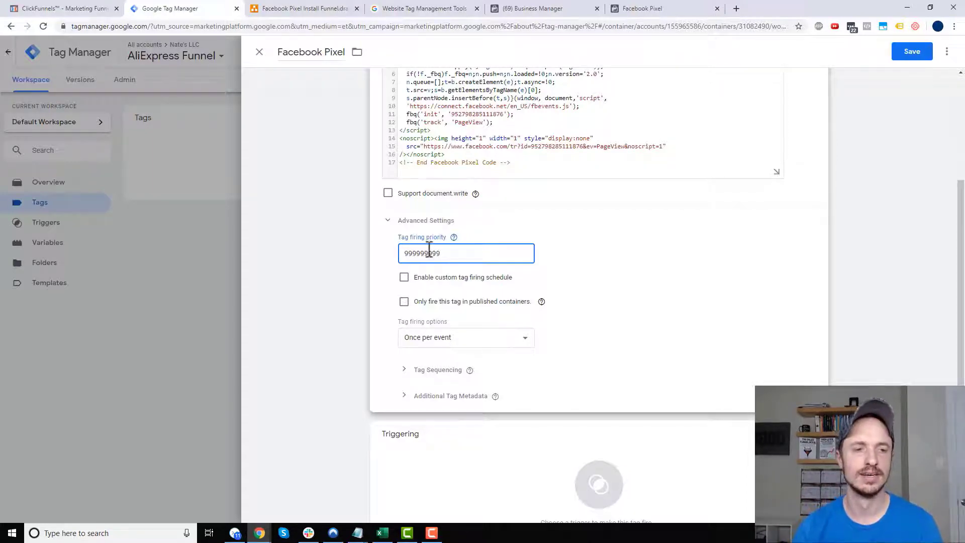
scroll(442, 276, "down", 1)
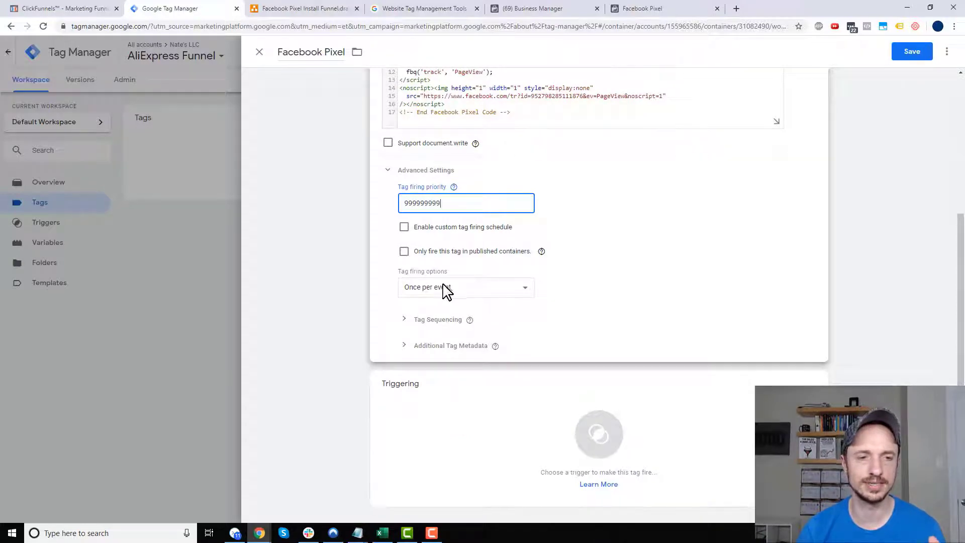
Assign the All Pages page view trigger to the Facebook Pixel tag and save the tag
left_click(503, 420)
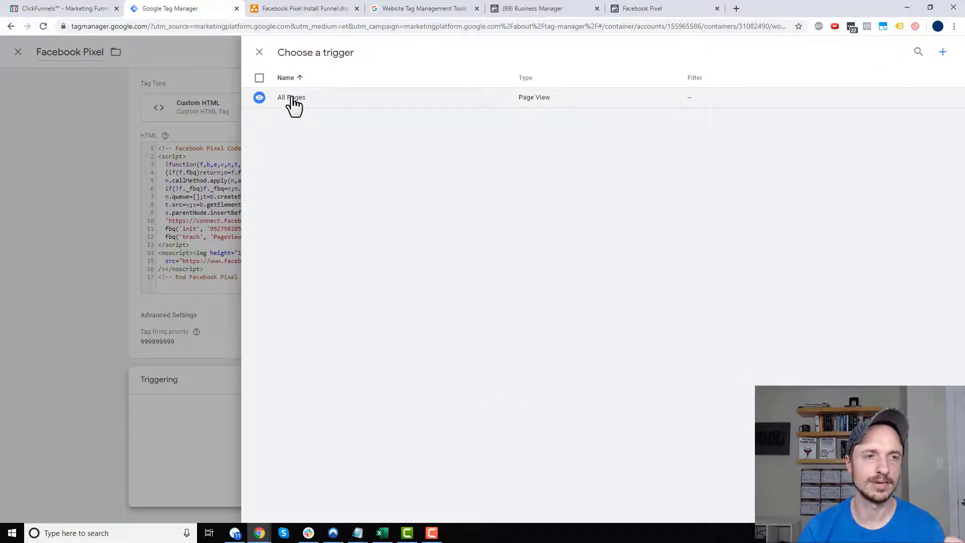
left_click(292, 96)
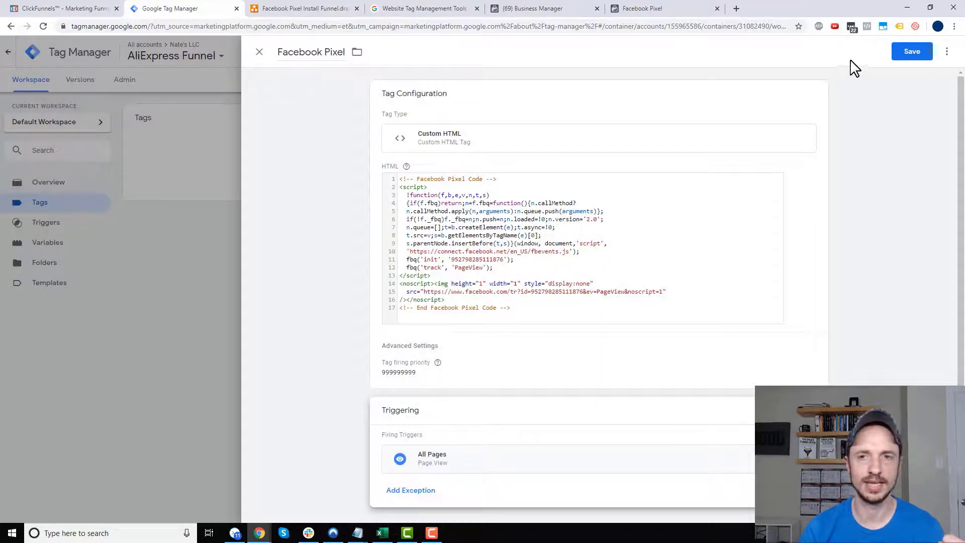
left_click(897, 55)
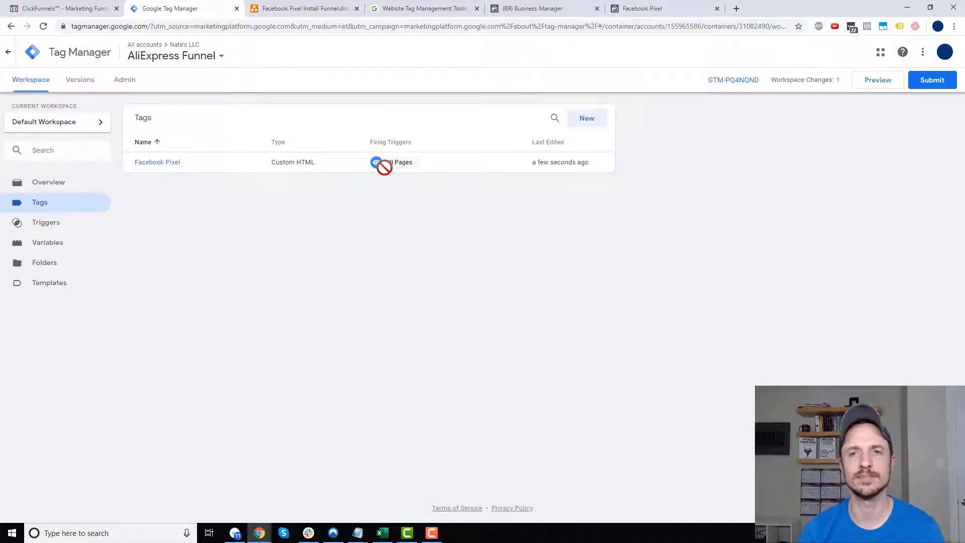
Submit and publish the workspace changes to the Live environment, leaving the version name and description blank
left_click(935, 83)
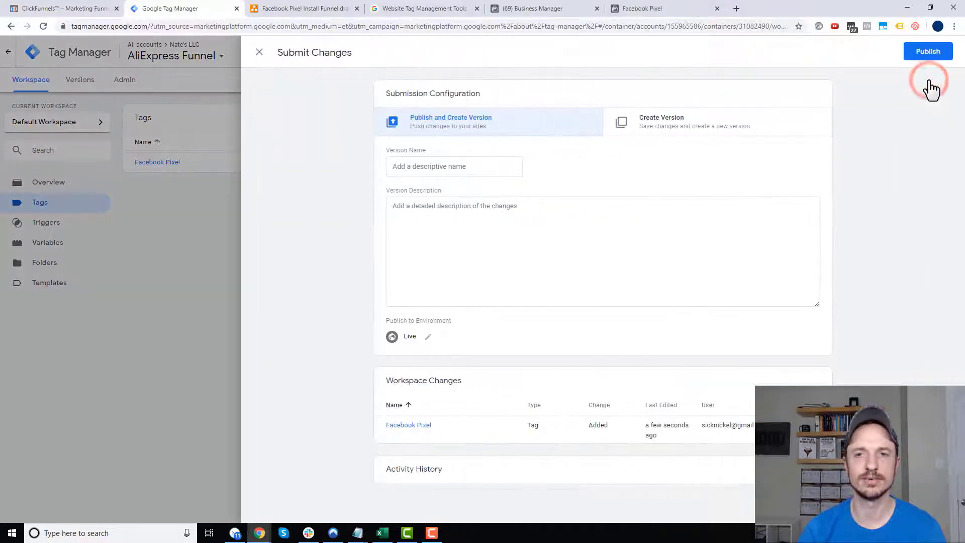
left_click(927, 52)
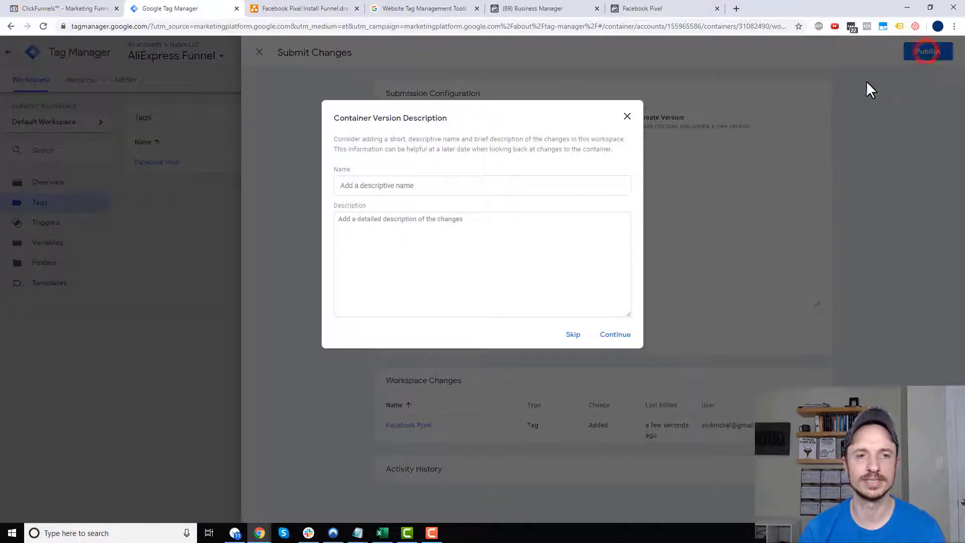
left_click(616, 335)
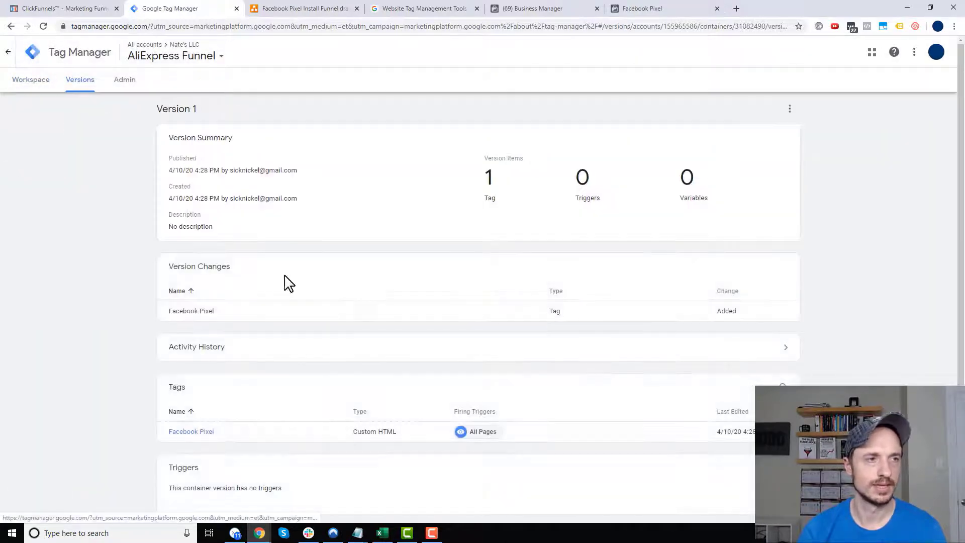
Turn on preview mode for the default workspace and visit the AliExpress funnel's URL from ClickFunnels
left_click(38, 83)
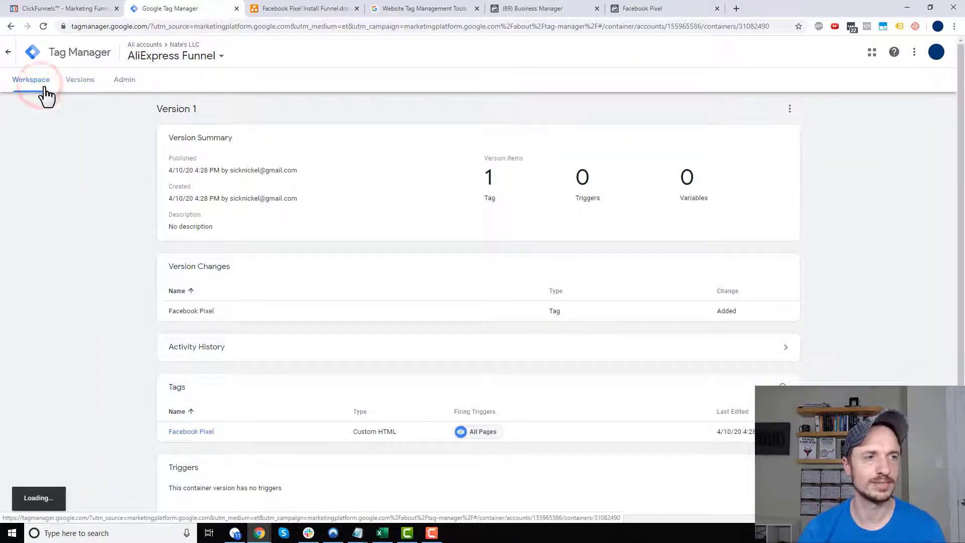
left_click(32, 83)
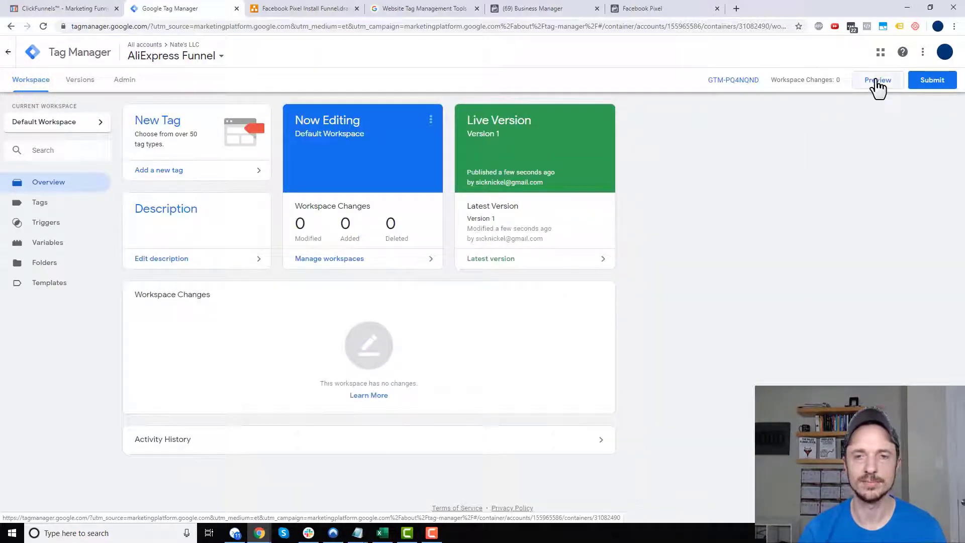
left_click(875, 80)
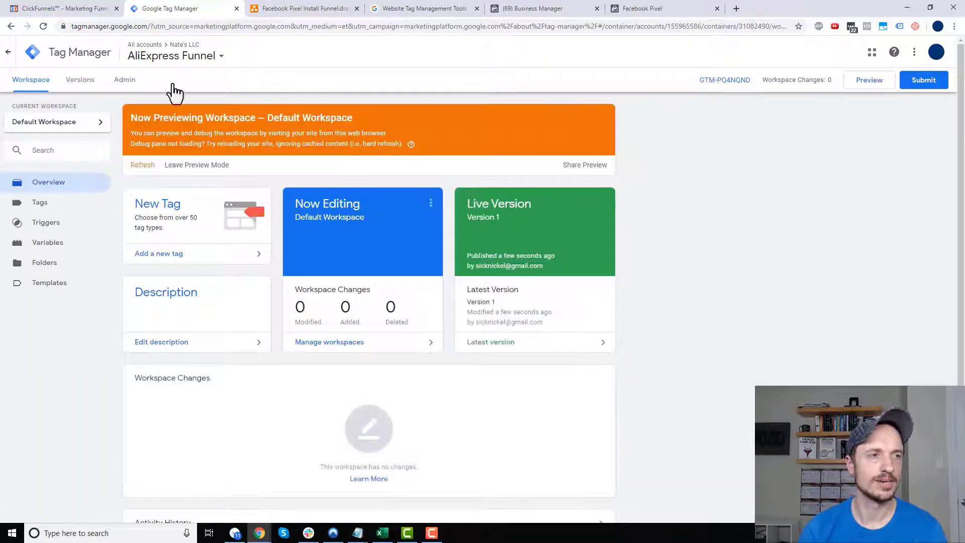
left_click(66, 8)
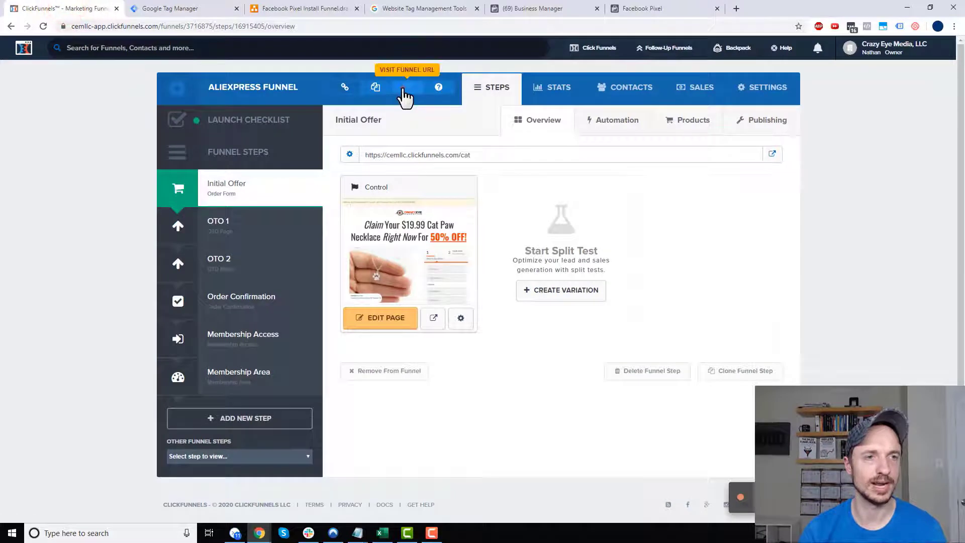
left_click(404, 94)
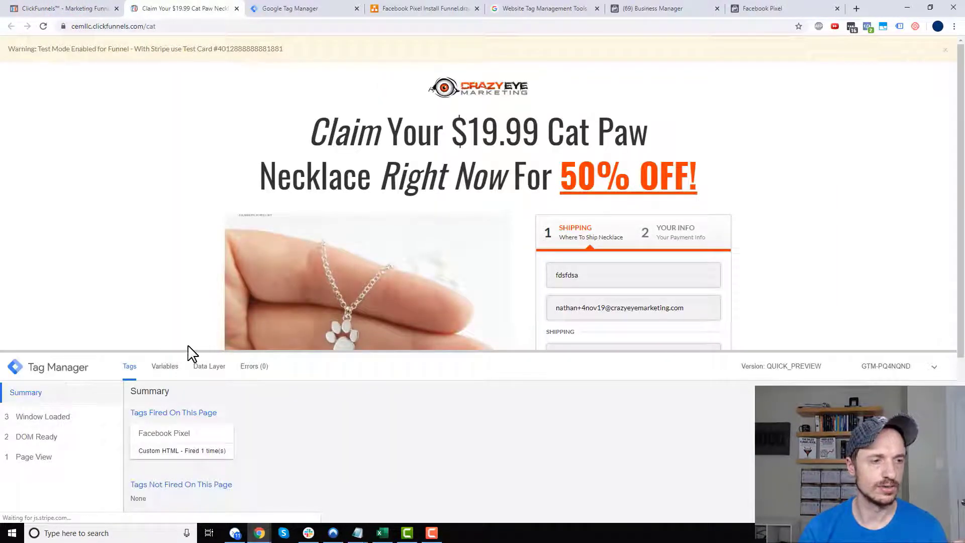
Enlarge the Tag Manager debug pane and examine the Facebook Pixel tag's firing under Page View, DOM Ready and Window Loaded
left_click_drag(186, 351, 209, 227)
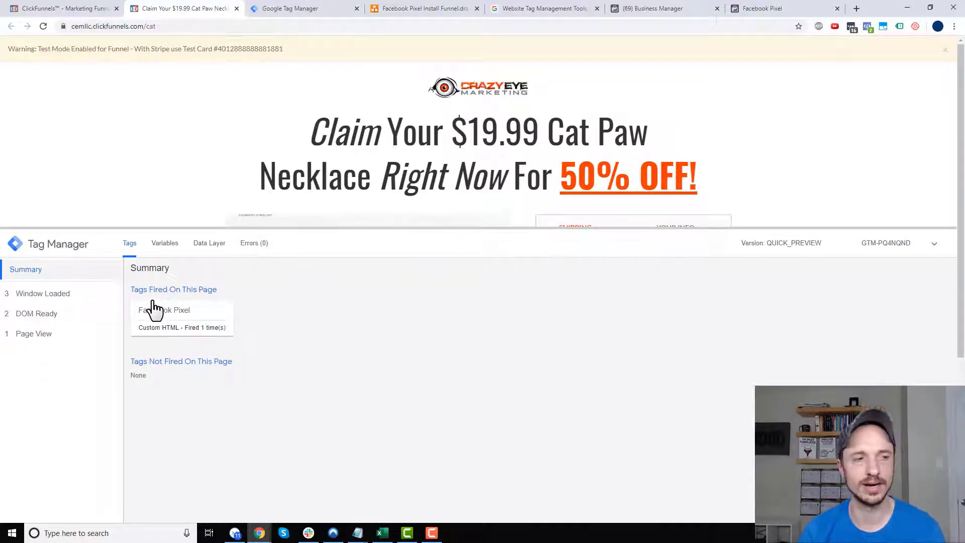
left_click(45, 335)
left_click(51, 312)
left_click(48, 335)
left_click(53, 311)
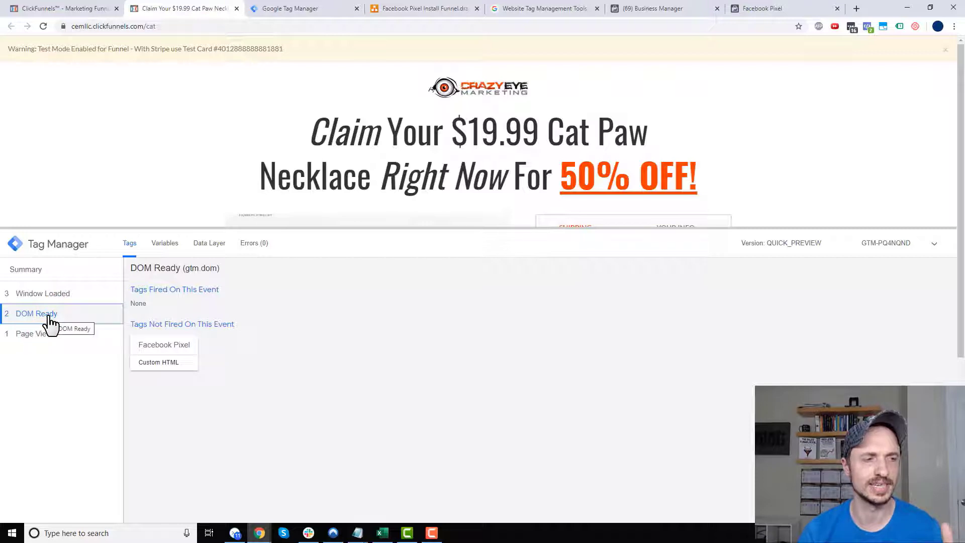
left_click(52, 296)
left_click(47, 320)
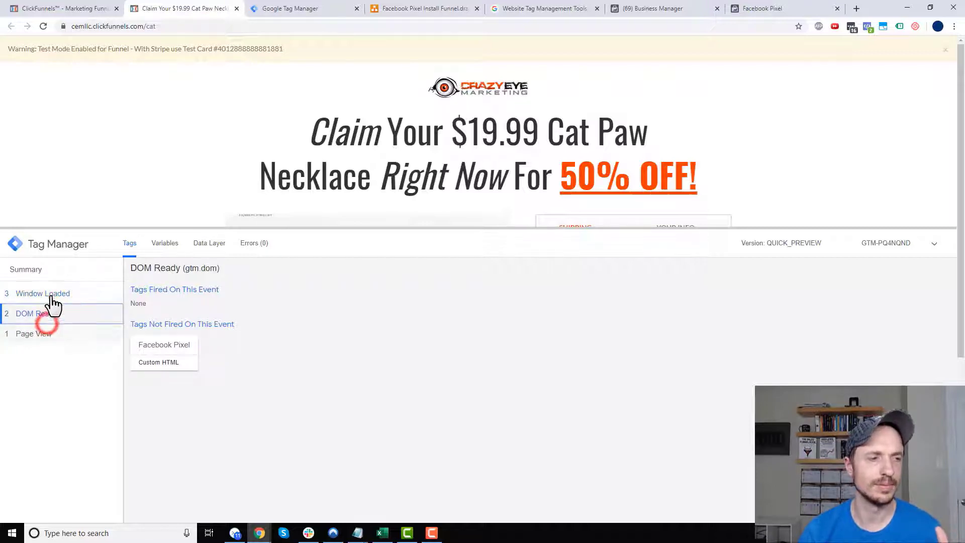
left_click(52, 297)
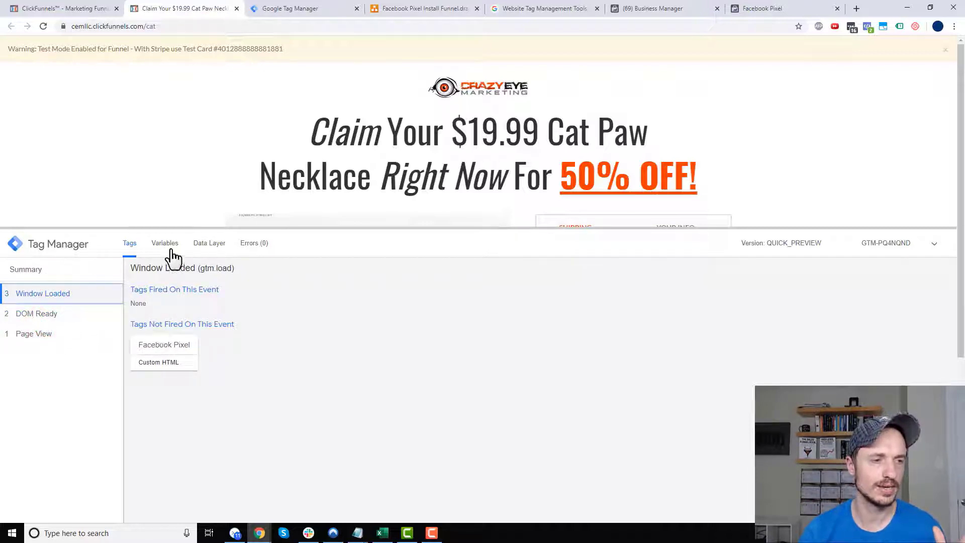
left_click(35, 334)
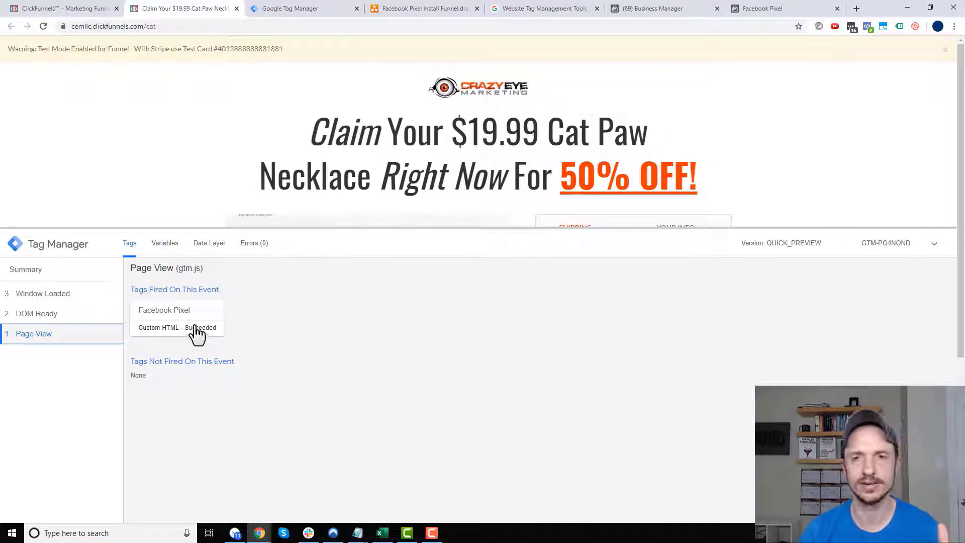
Inspect the funnel page with Facebook Pixel Helper to verify which pixel and events are detected
left_click(867, 27)
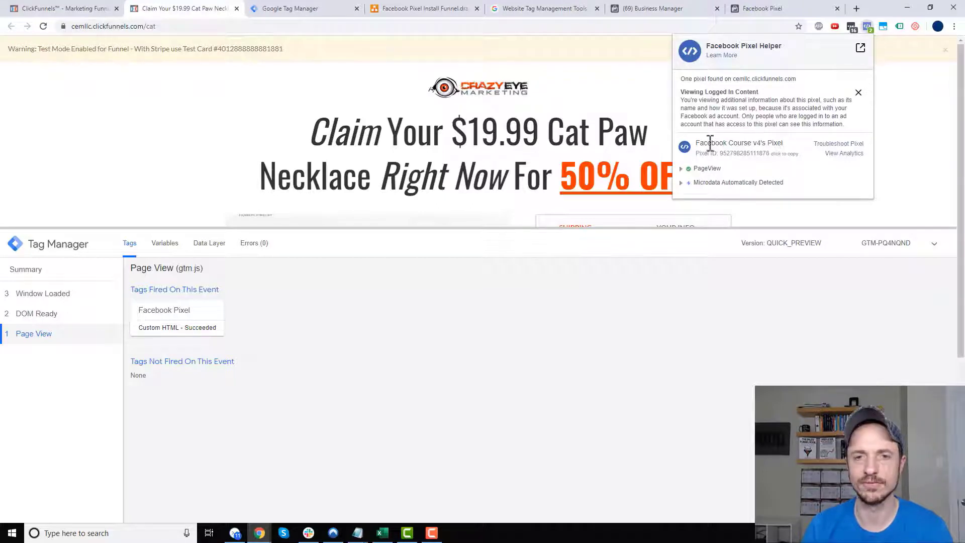
left_click_drag(698, 143, 787, 150)
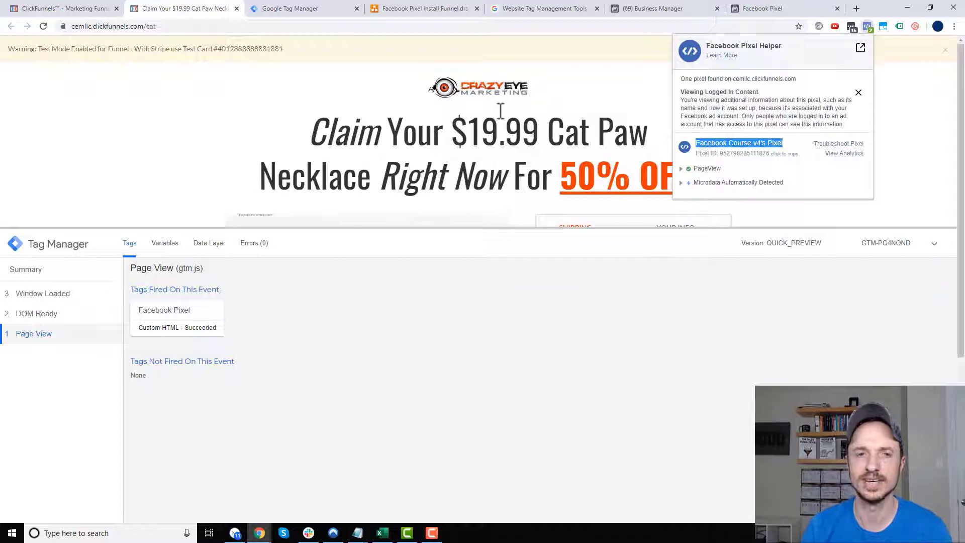
left_click(158, 108)
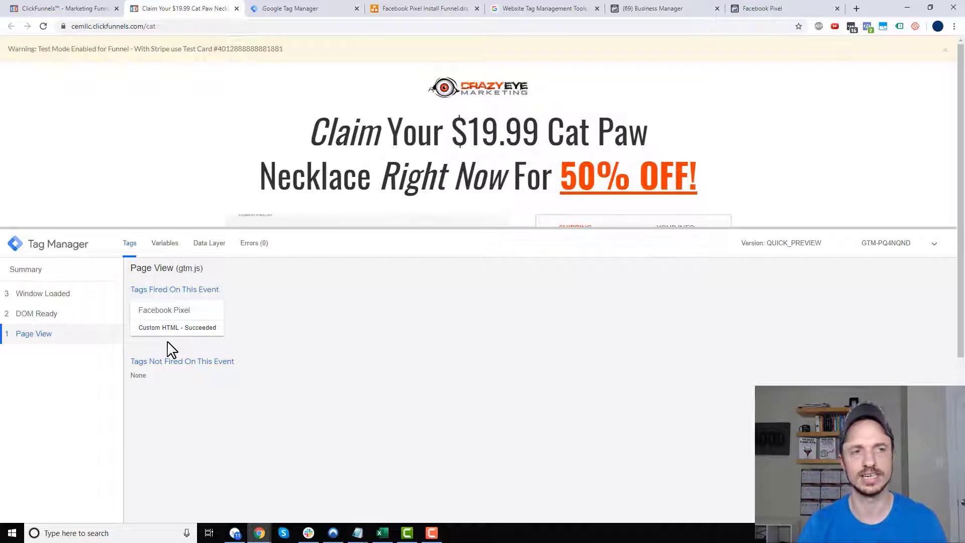
Return to Tag Manager's tag list and check the funnel diagram for the events planned on the order form page
left_click(307, 9)
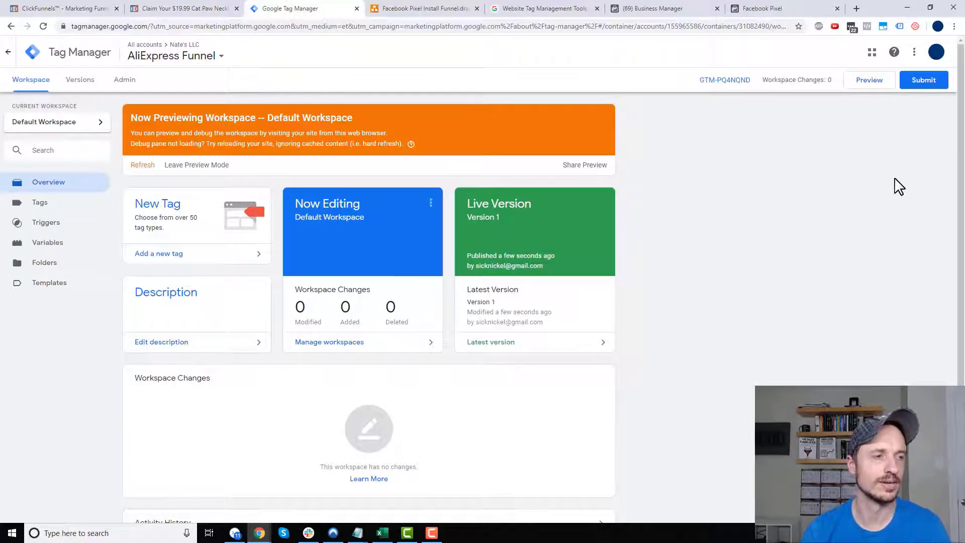
left_click(59, 204)
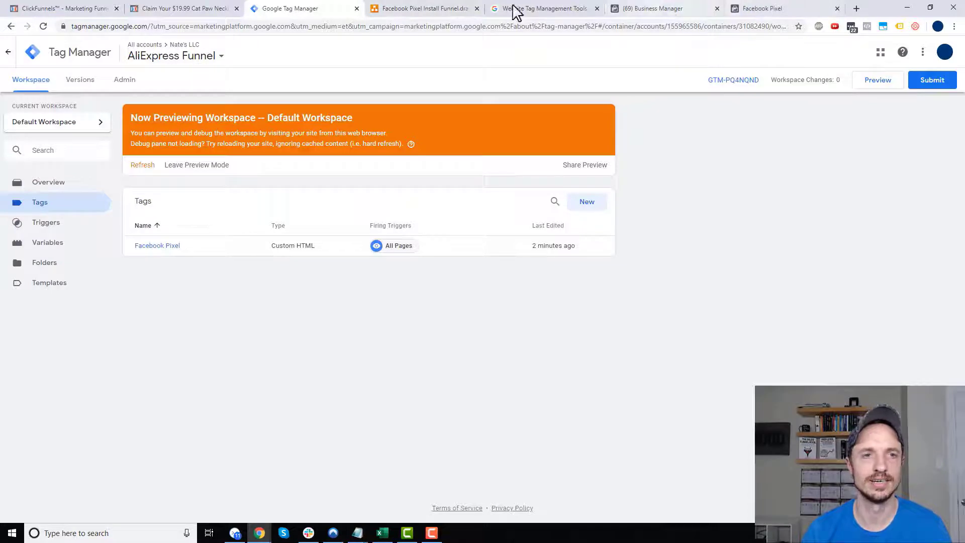
left_click(449, 8)
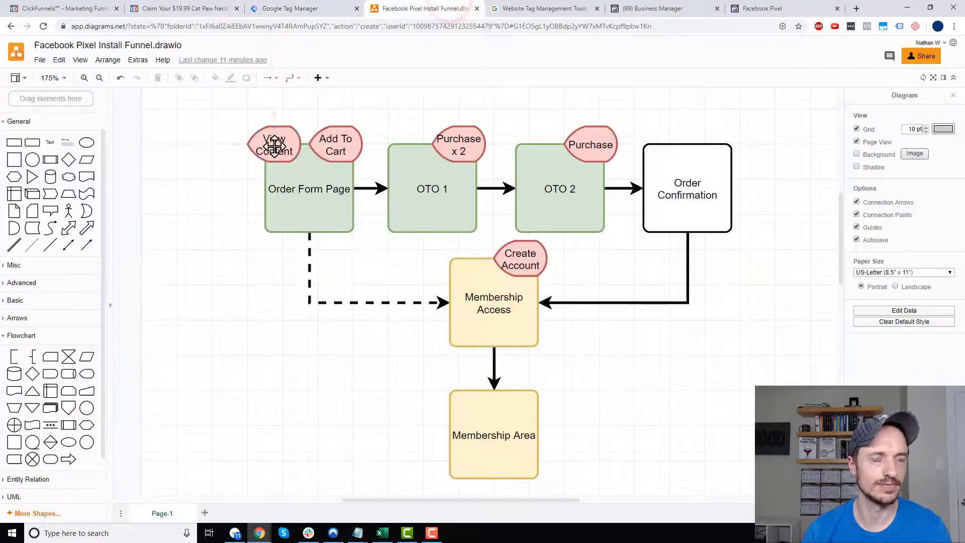
Continue the pixel installation in Events Manager to manual event code and copy the View Content event code
left_click(783, 9)
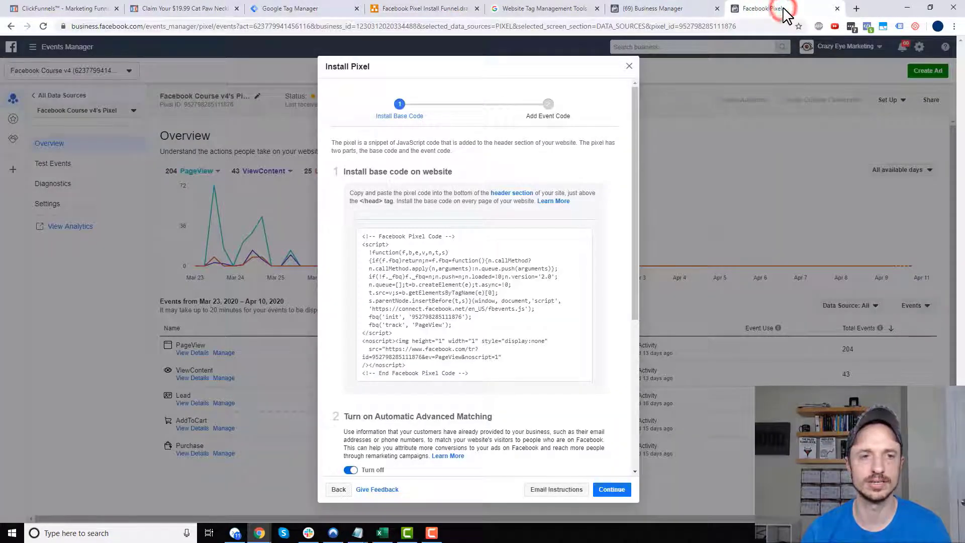
scroll(551, 268, "down", 5)
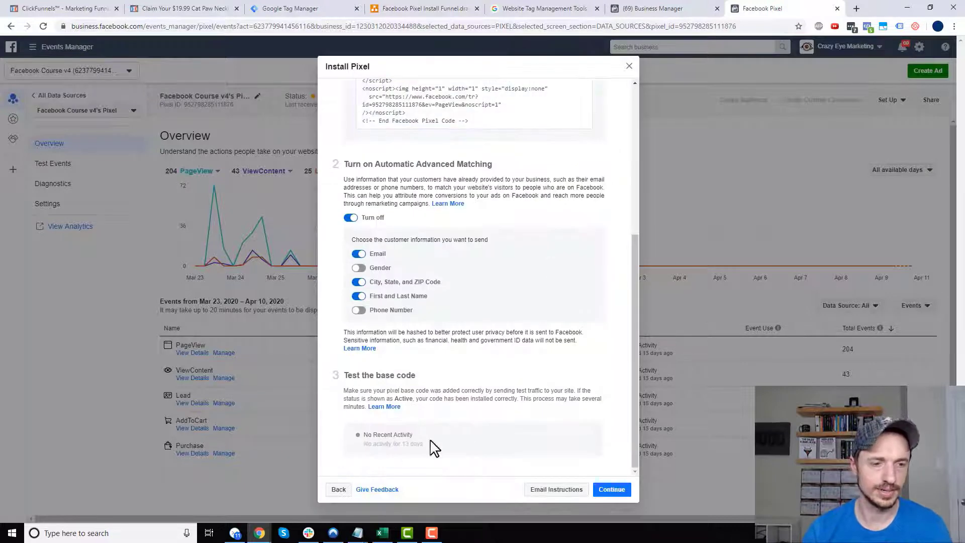
left_click(612, 490)
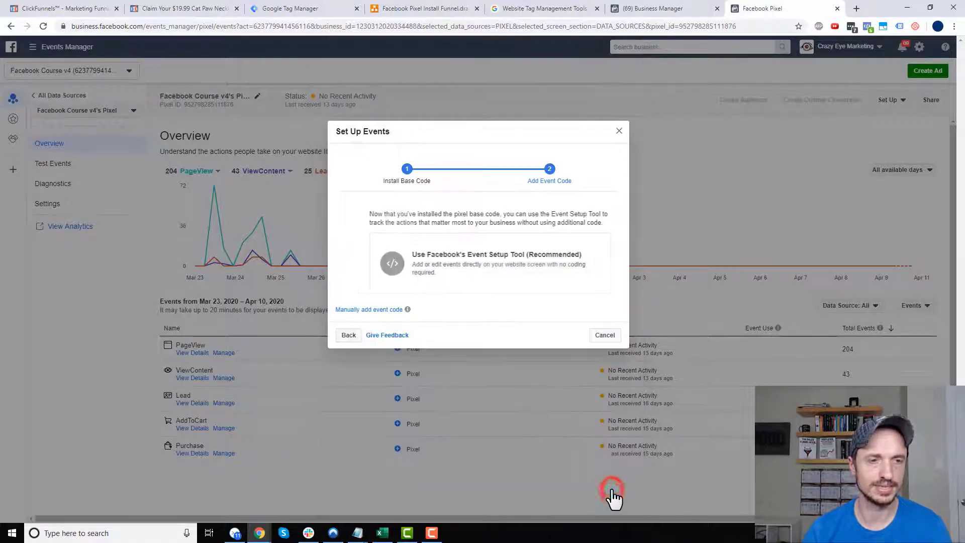
left_click(371, 309)
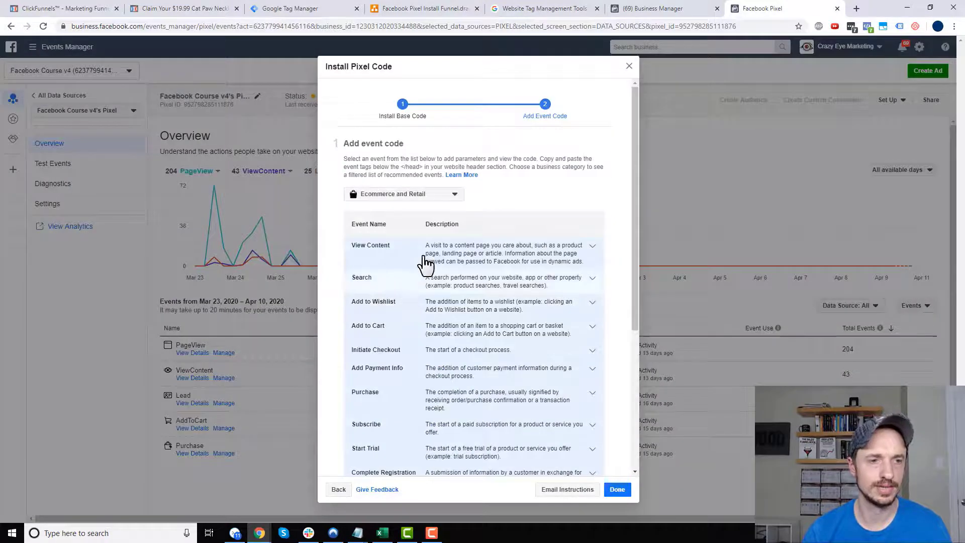
left_click(488, 252)
scroll(494, 258, "down", 7)
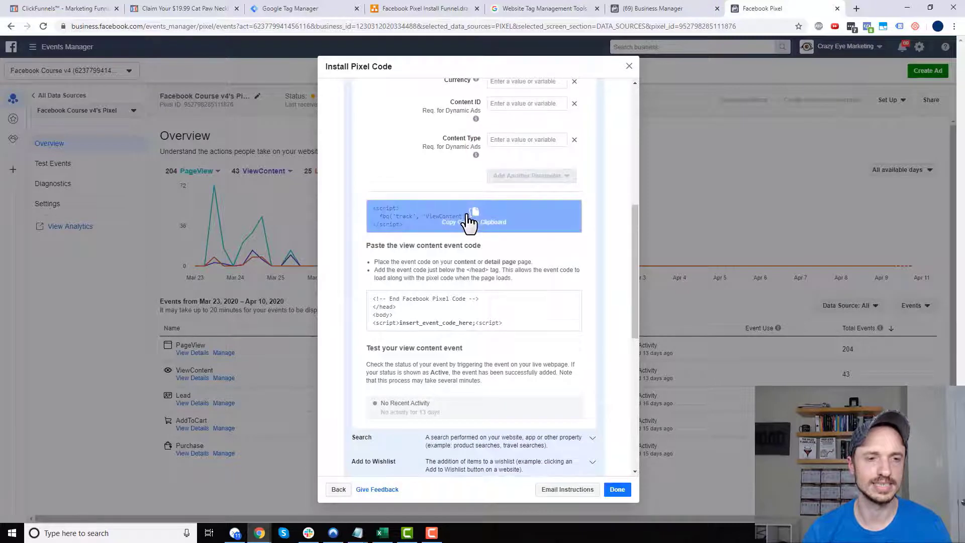
left_click(470, 220)
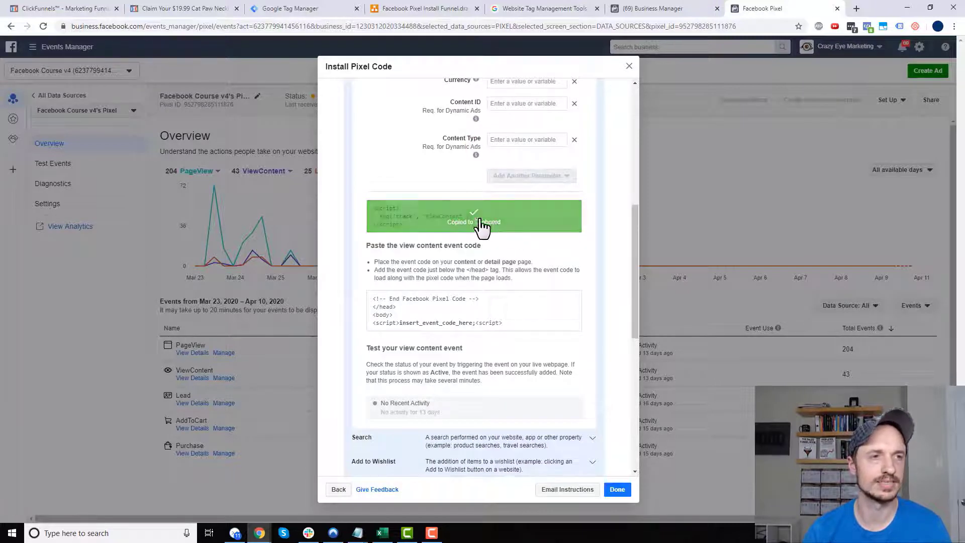
Create a new tag in Tag Manager and enter FB: ViewContent as its name
left_click(289, 11)
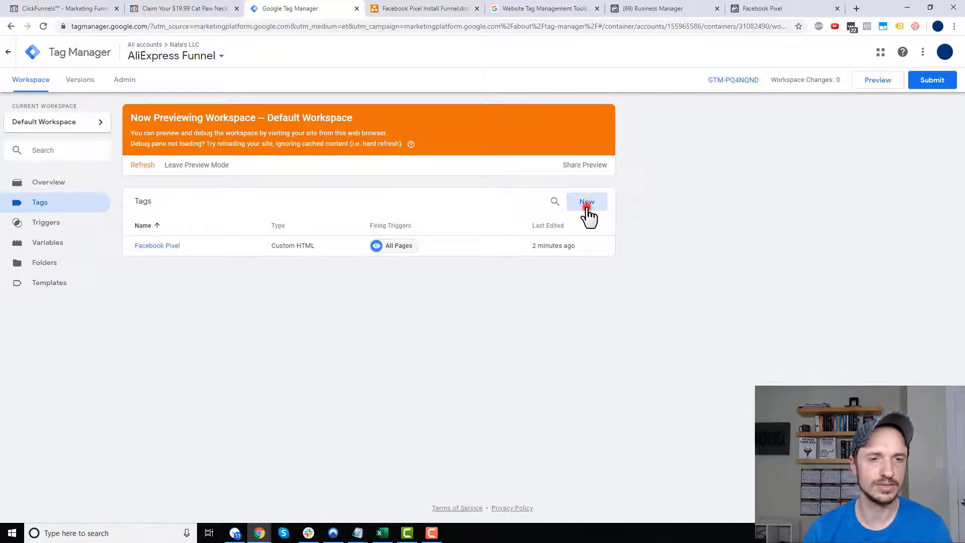
left_click(586, 205)
left_click(314, 53)
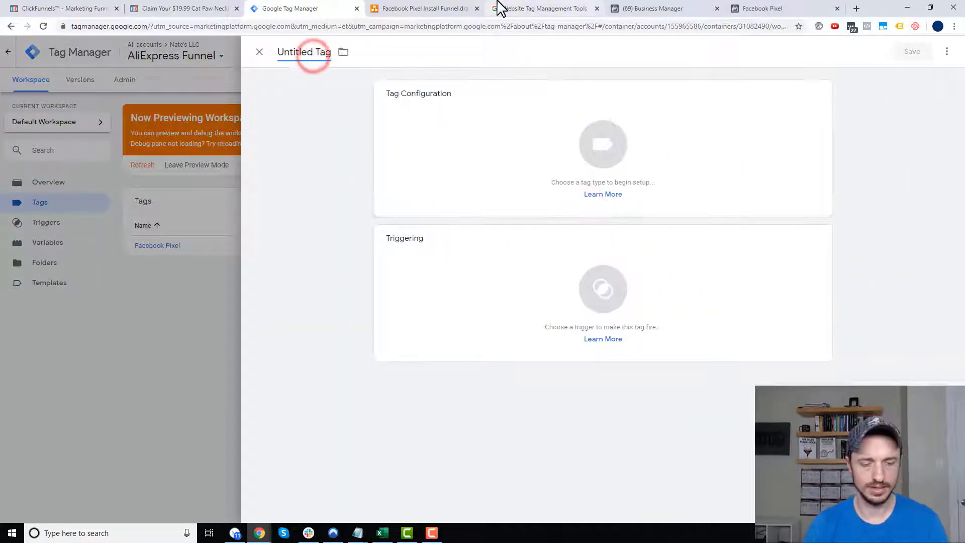
type("FB: ViewContent")
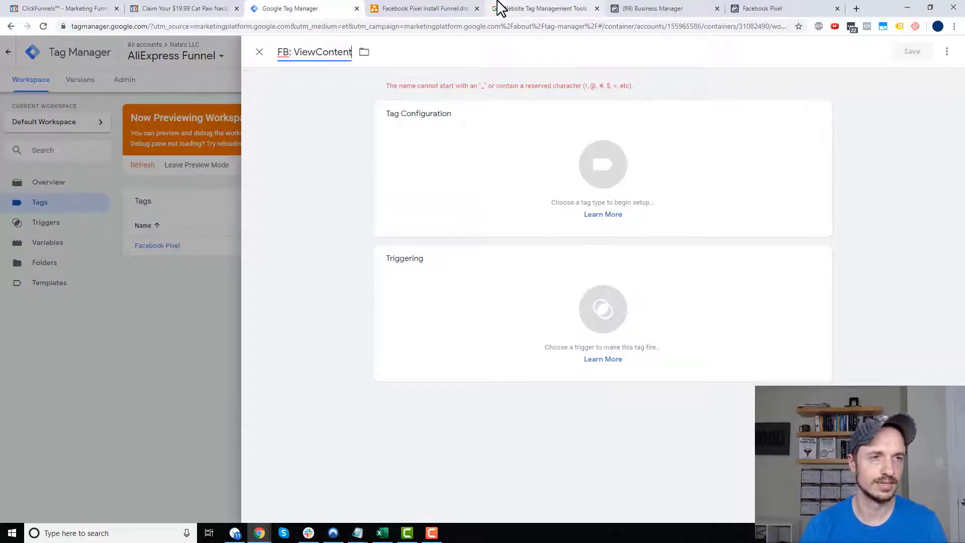
Rename the new tag as FB - ViewContent and set its tag type to Custom HTML
key("BackSpace")
type("-")
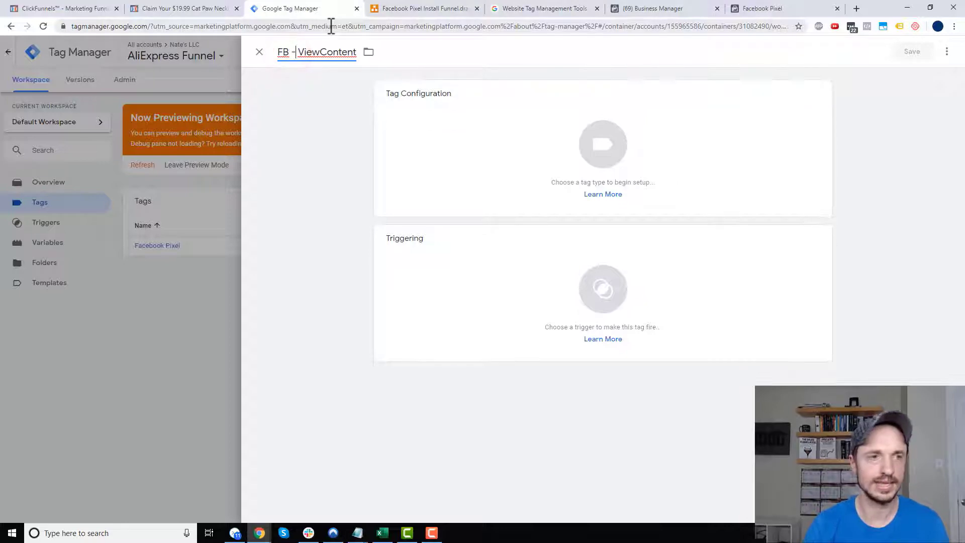
left_click(460, 141)
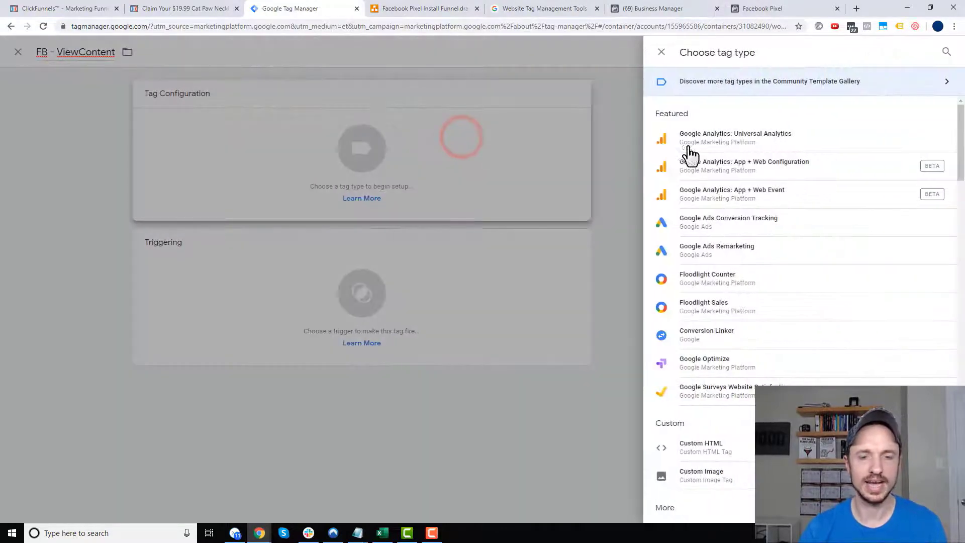
left_click(693, 447)
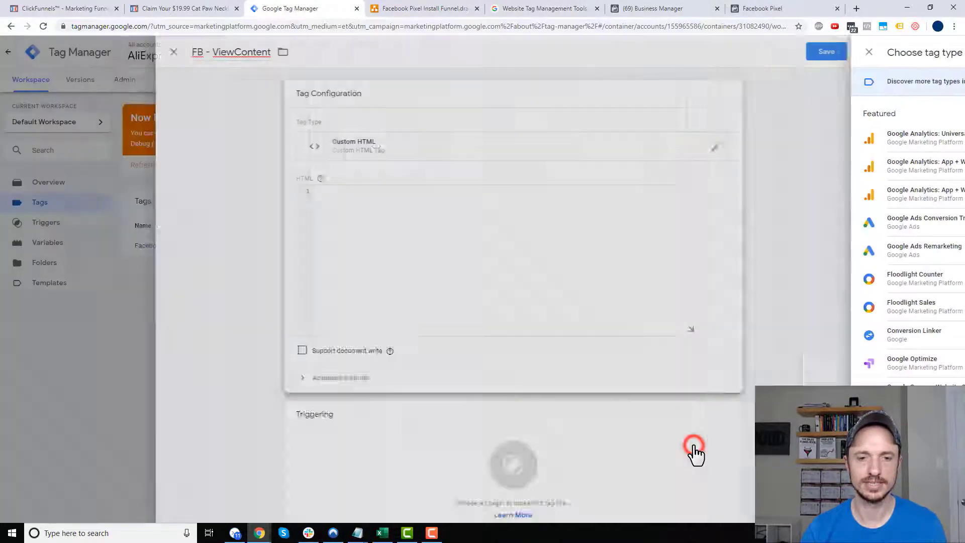
Paste the copied ViewContent event code into the tag's HTML and save the tag without a trigger
left_click(497, 221)
key("ctrl+v")
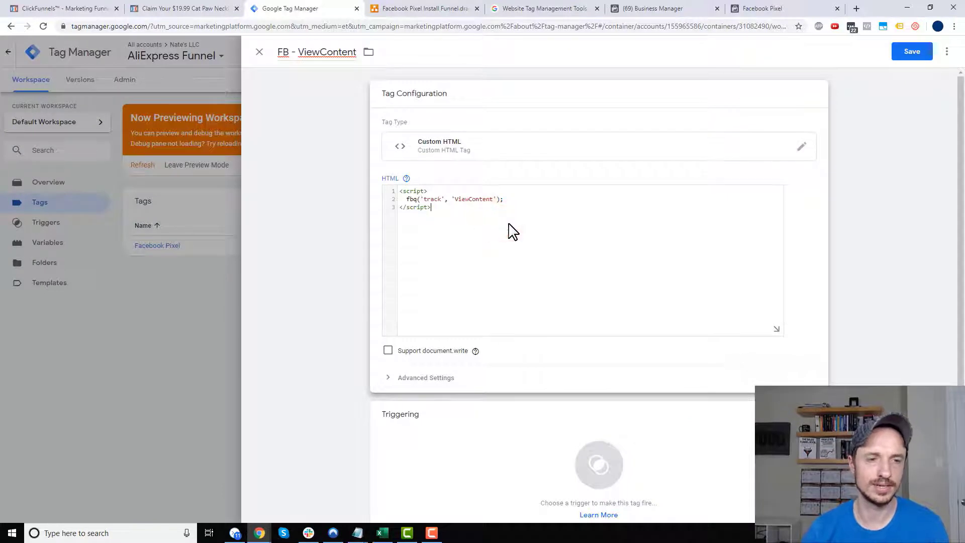
left_click(899, 54)
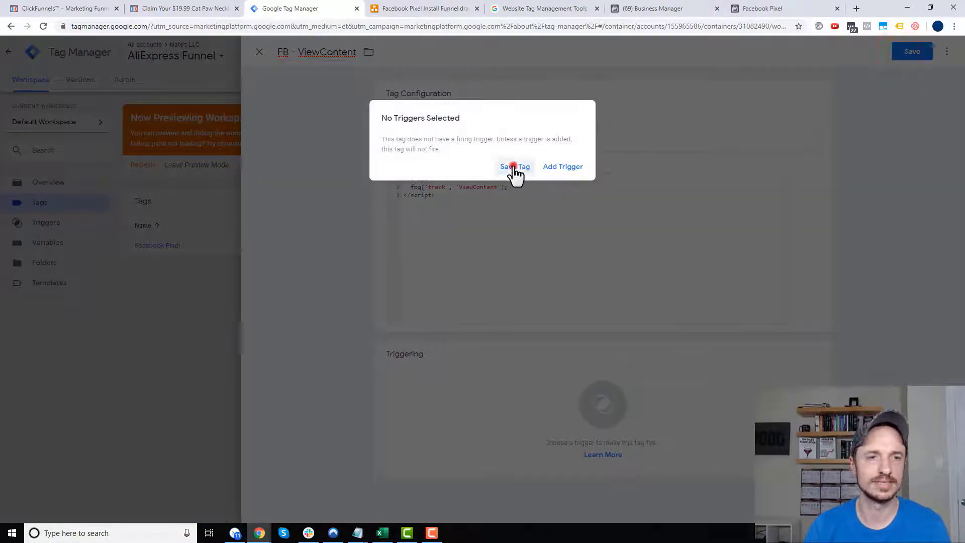
left_click(513, 167)
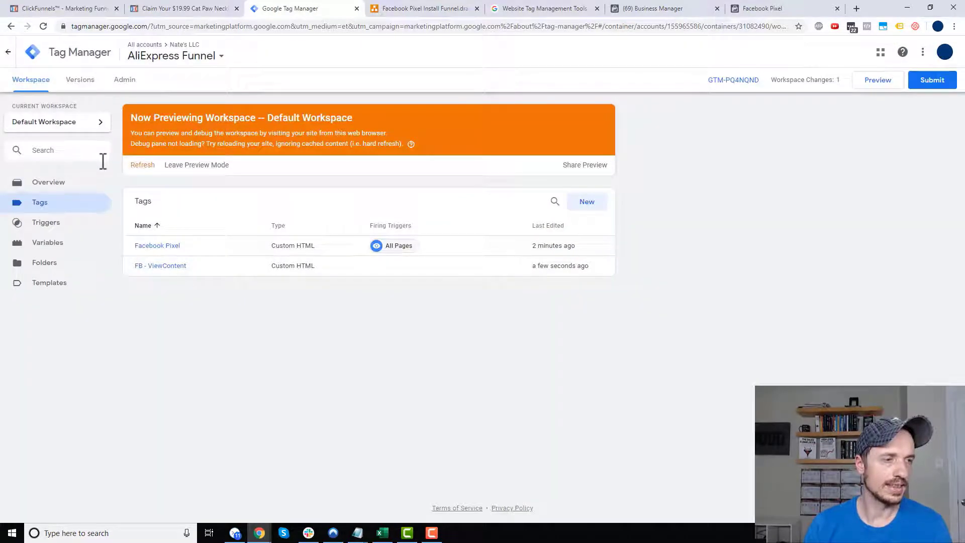
Create a new trigger and name it Order Form - View Content
left_click(56, 230)
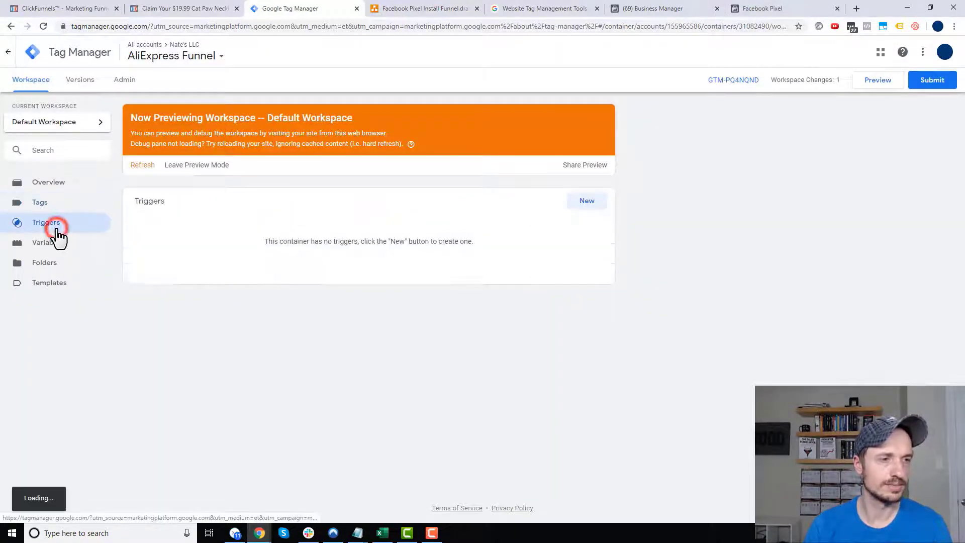
left_click(588, 204)
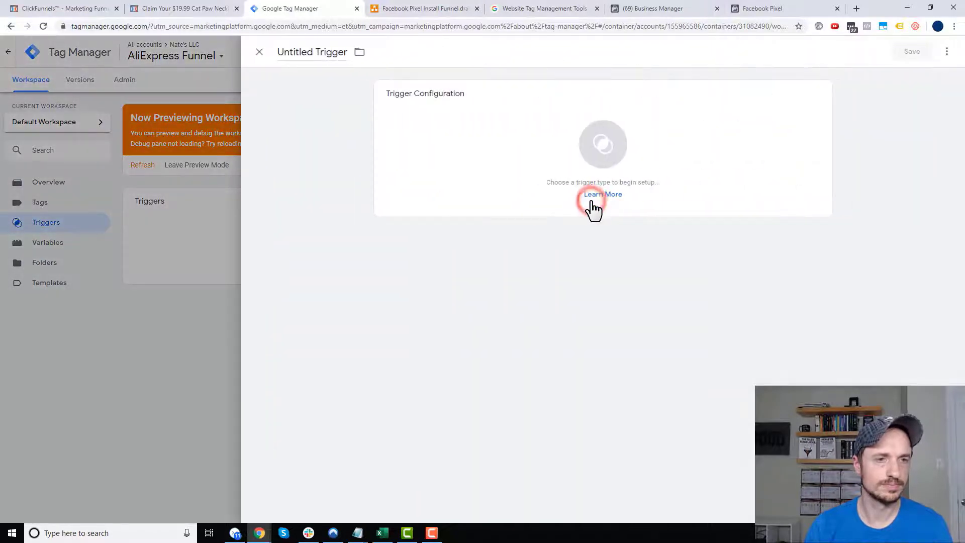
left_click(334, 52)
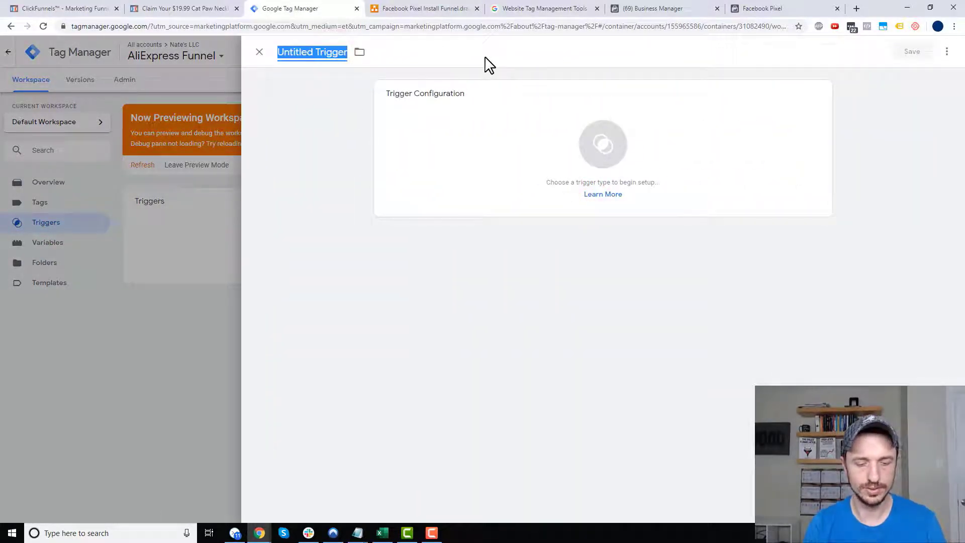
type("Order Form - View Content")
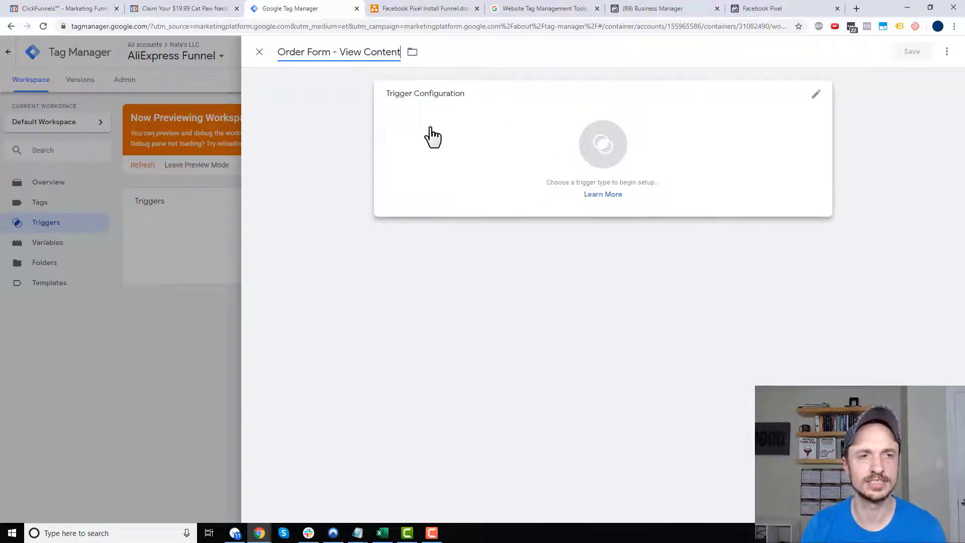
Make it a Page View trigger that fires on some page views, with Page Path as the condition variable
left_click(511, 146)
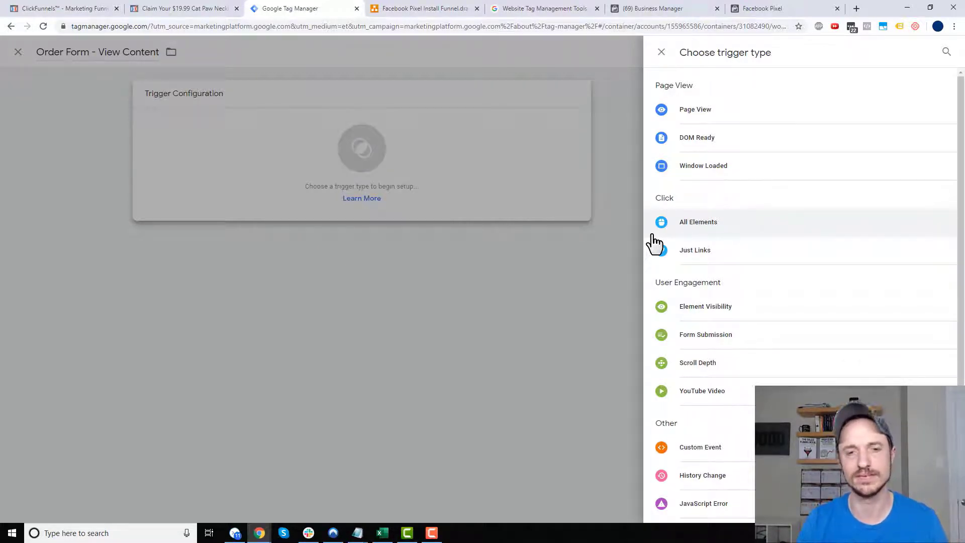
left_click(710, 113)
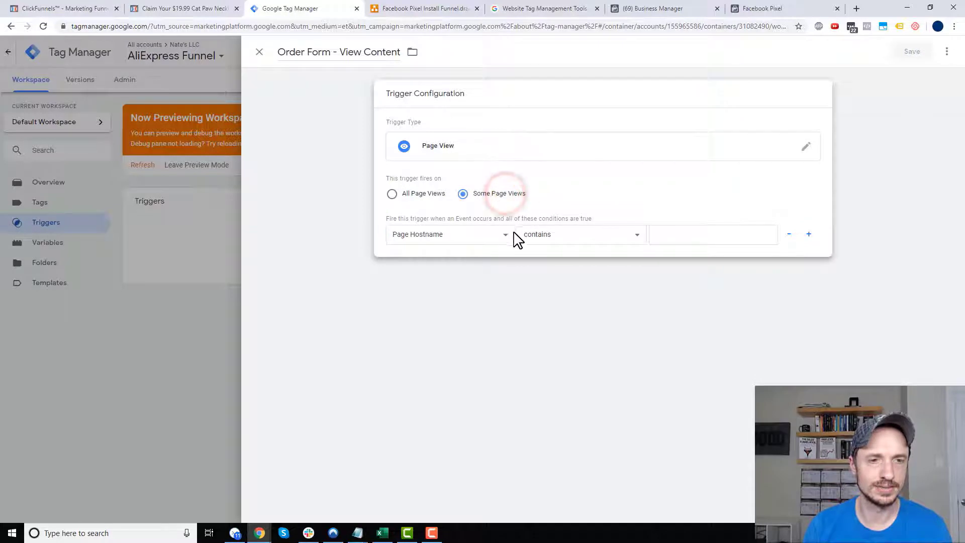
left_click(483, 234)
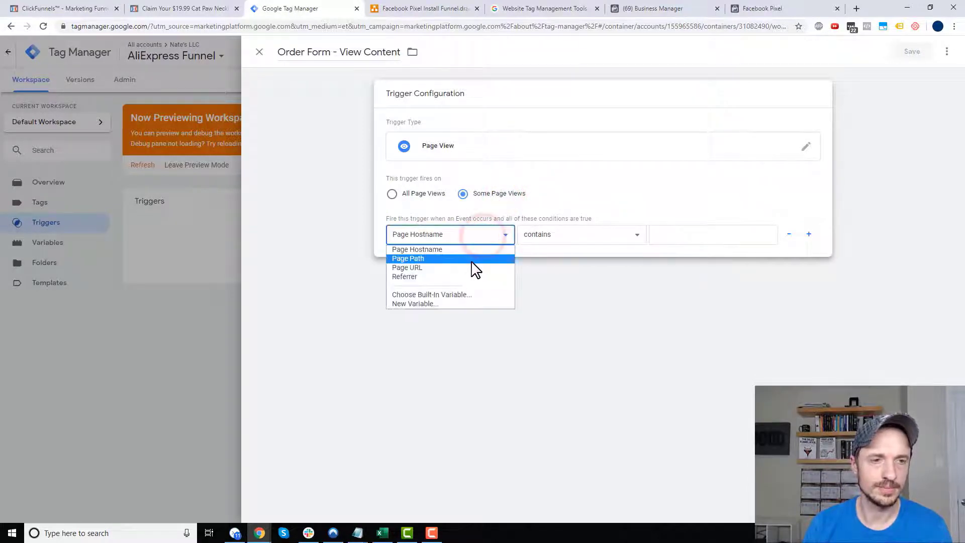
left_click(441, 259)
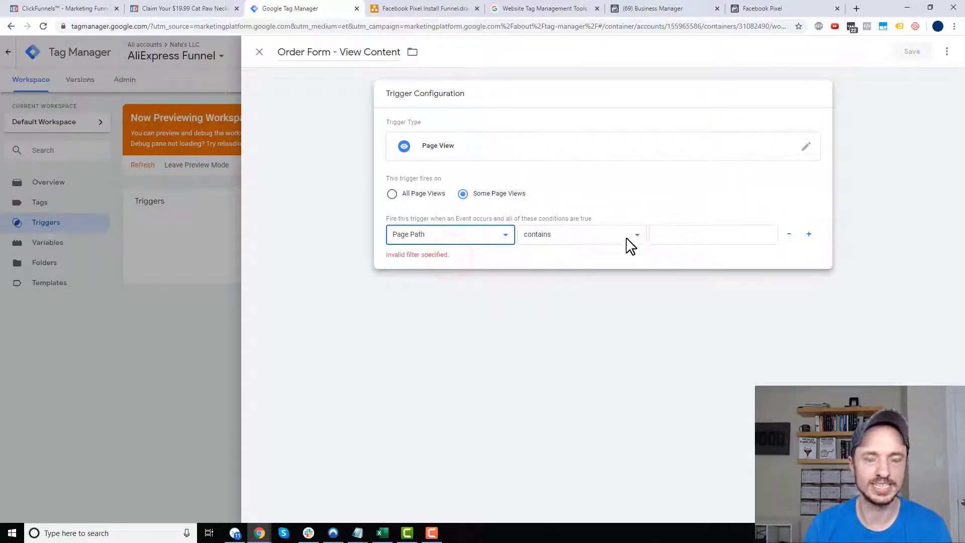
Check the order form page's URL path and enter cat as the Page Path value in the trigger condition
left_click(691, 236)
left_click(198, 8)
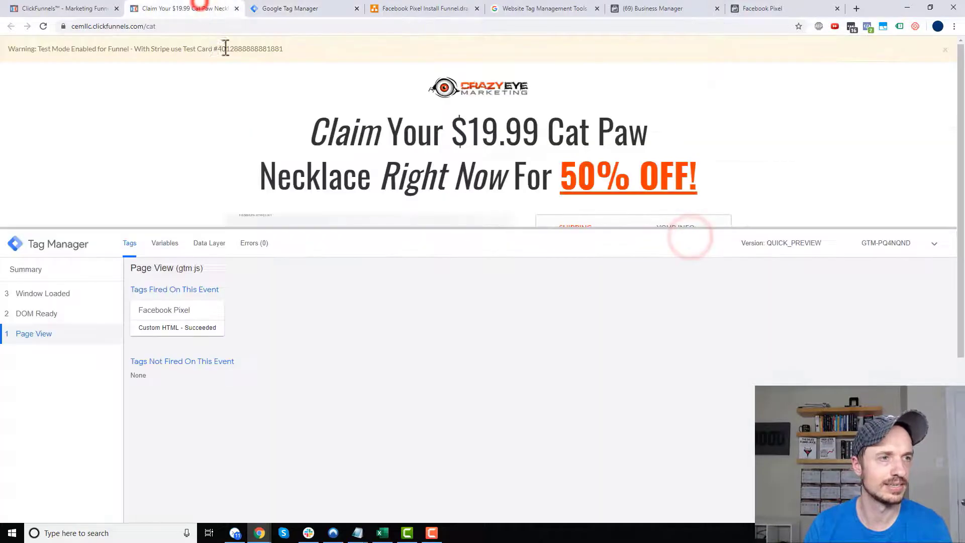
left_click(193, 26)
left_click(290, 8)
type("cat")
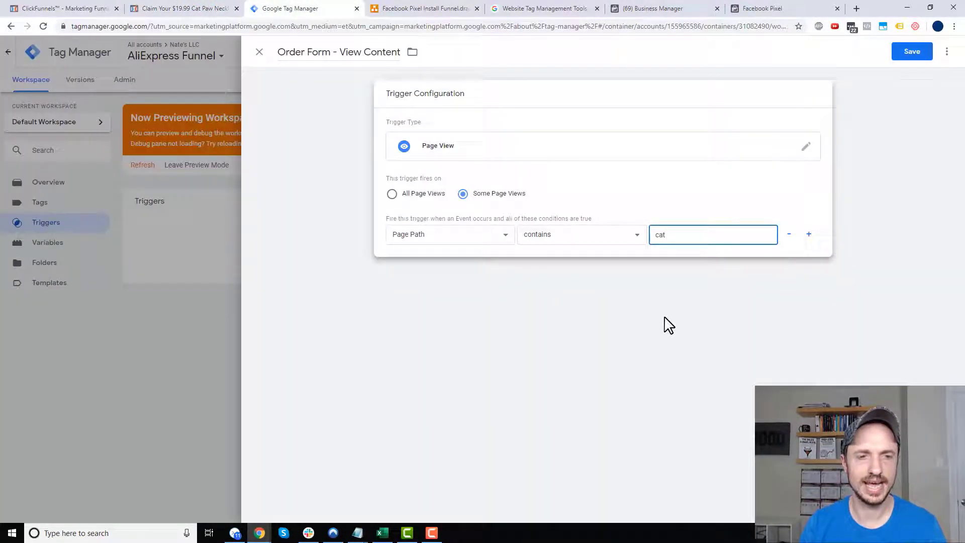
left_click(664, 318)
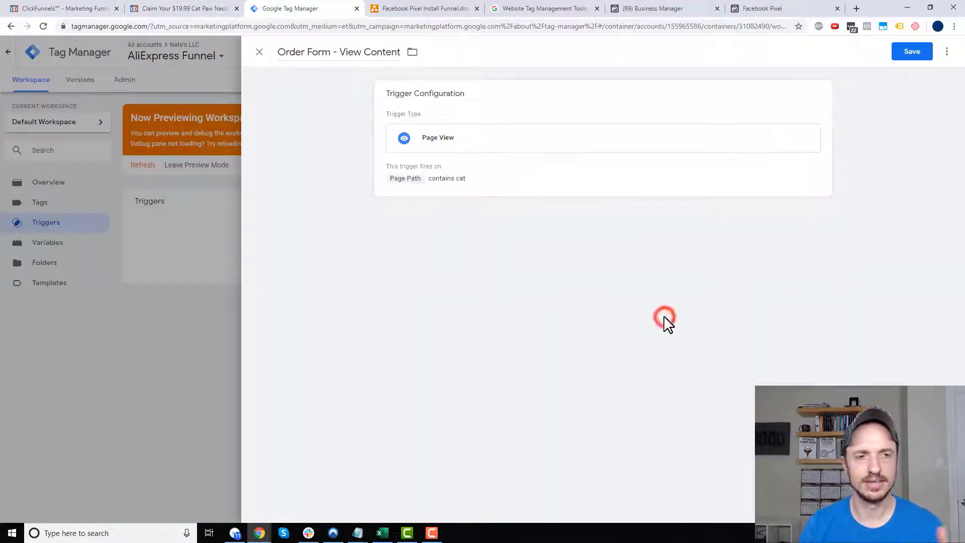
Recheck the order form page's URL, change the trigger's Page Path operator to equals, and save the trigger
left_click(440, 175)
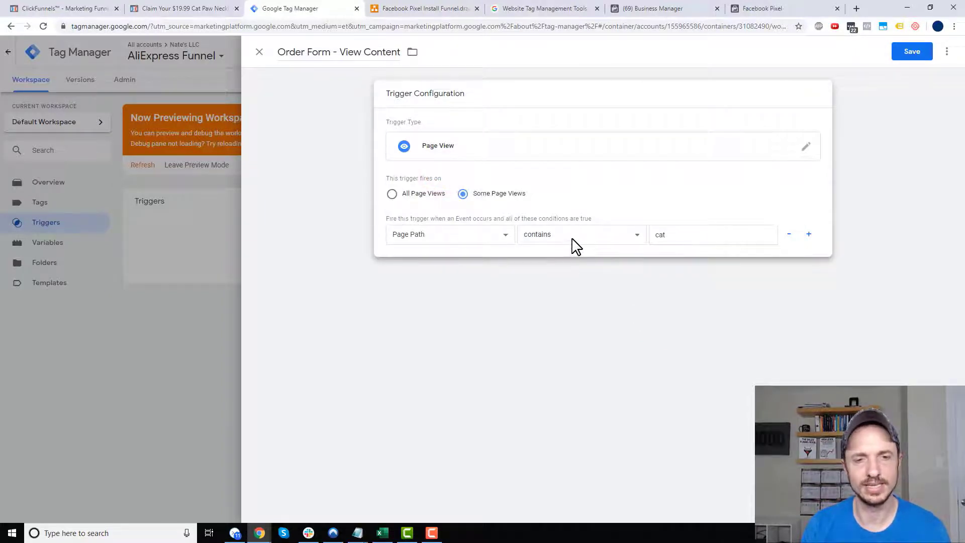
left_click(199, 8)
left_click(176, 27)
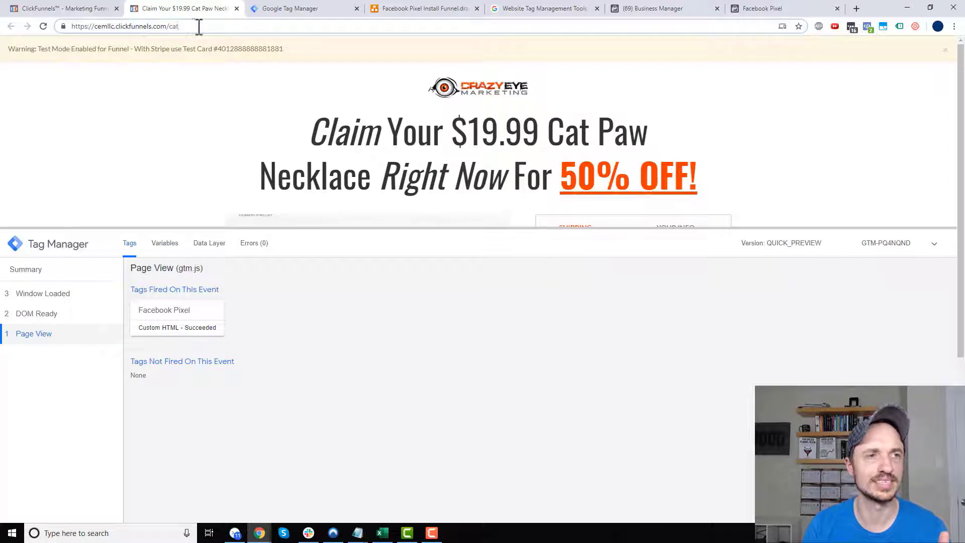
left_click(280, 7)
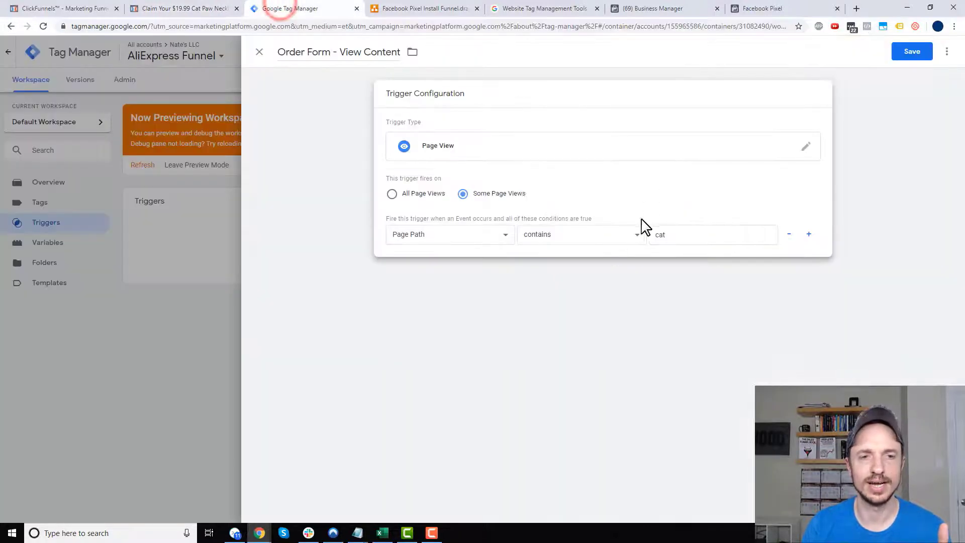
left_click(636, 235)
left_click(586, 247)
left_click(692, 294)
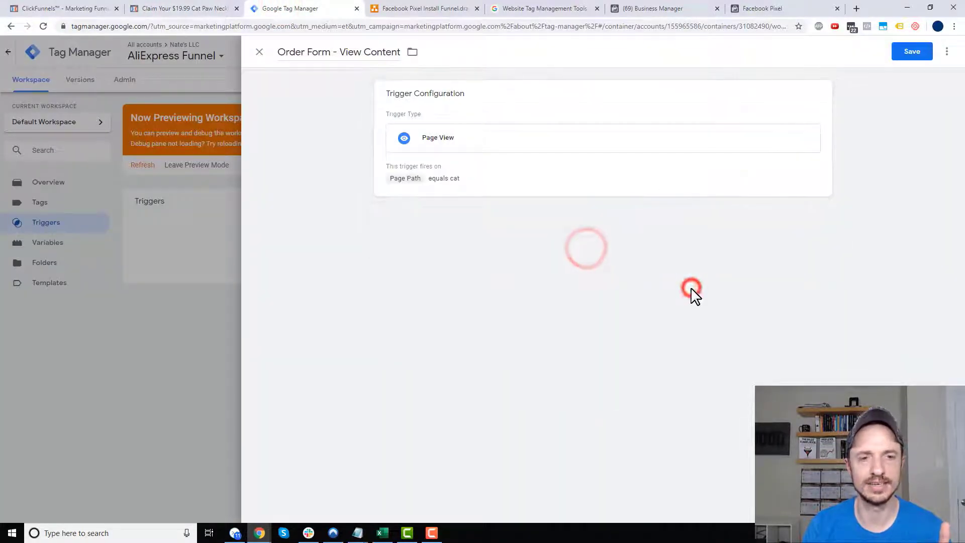
left_click(444, 175)
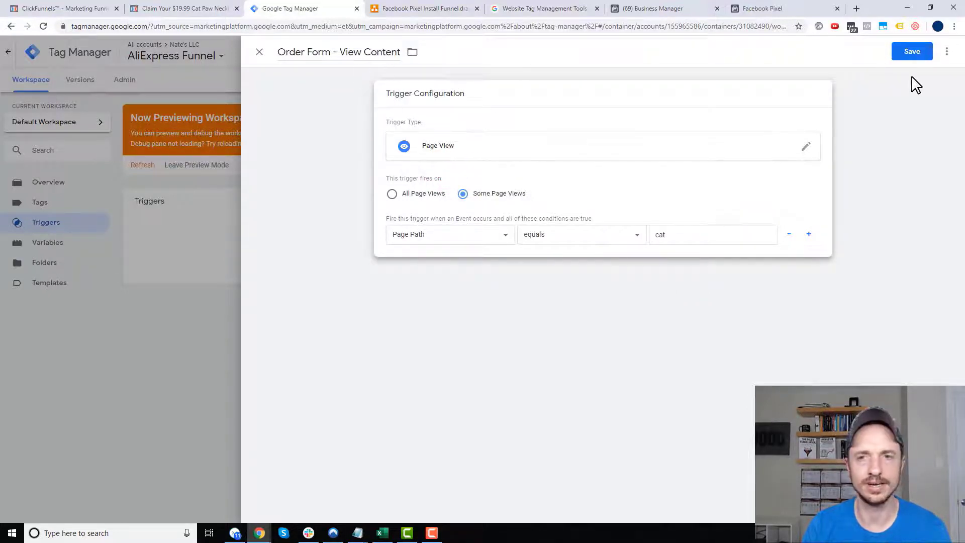
left_click(906, 53)
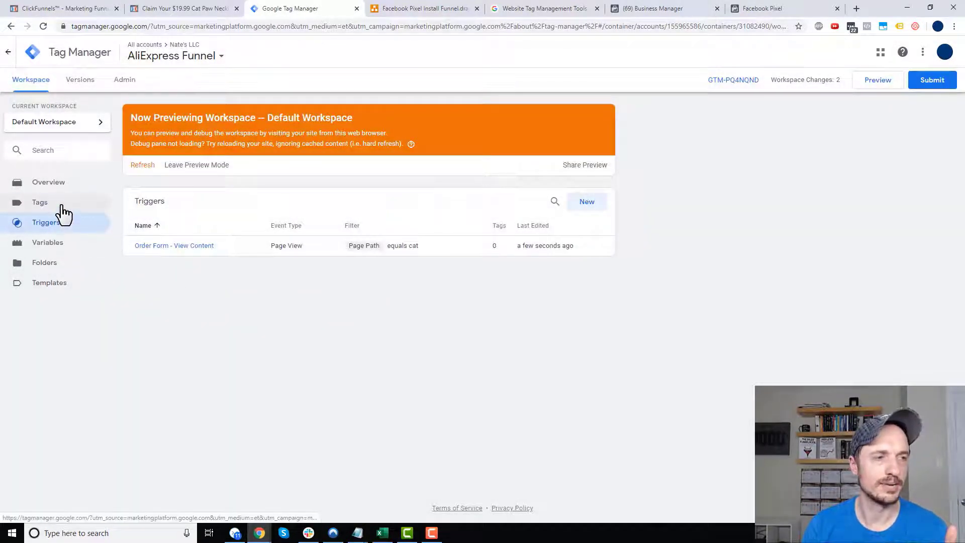
Assign the Order Form - View Content trigger to the FB - ViewContent tag and save it
left_click(61, 206)
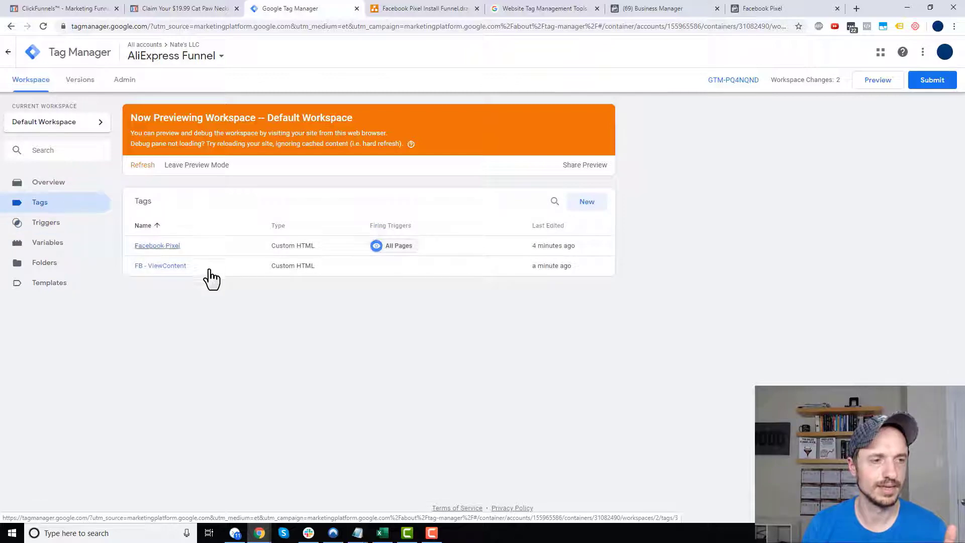
left_click(199, 266)
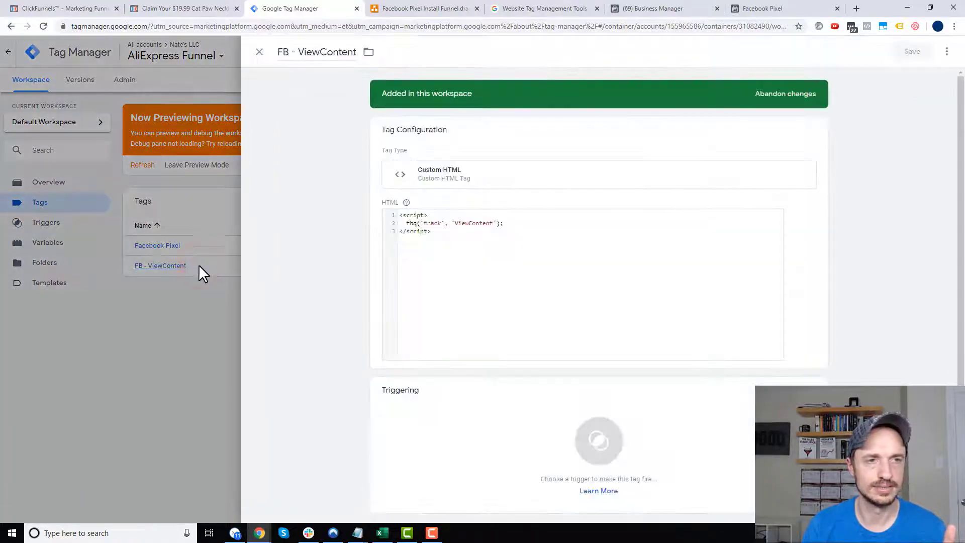
left_click(646, 449)
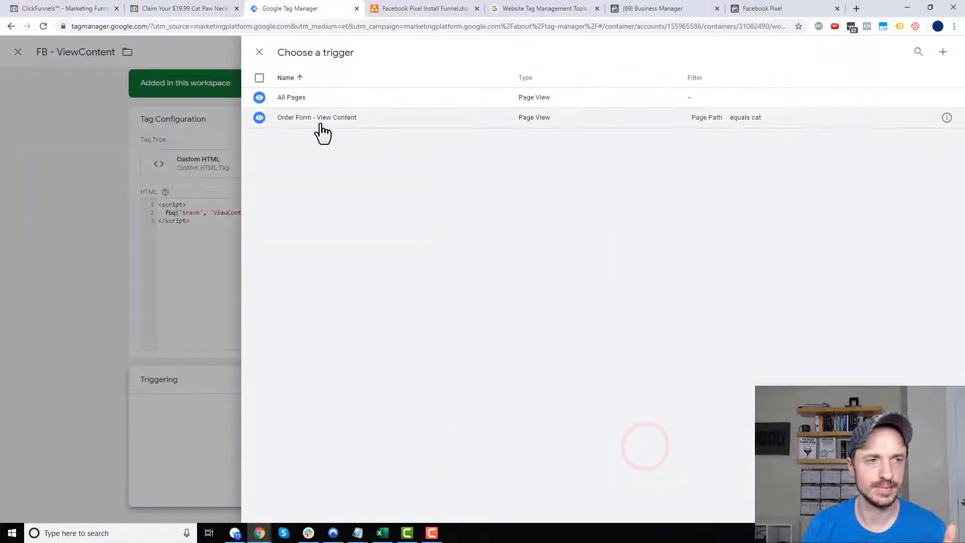
left_click(325, 117)
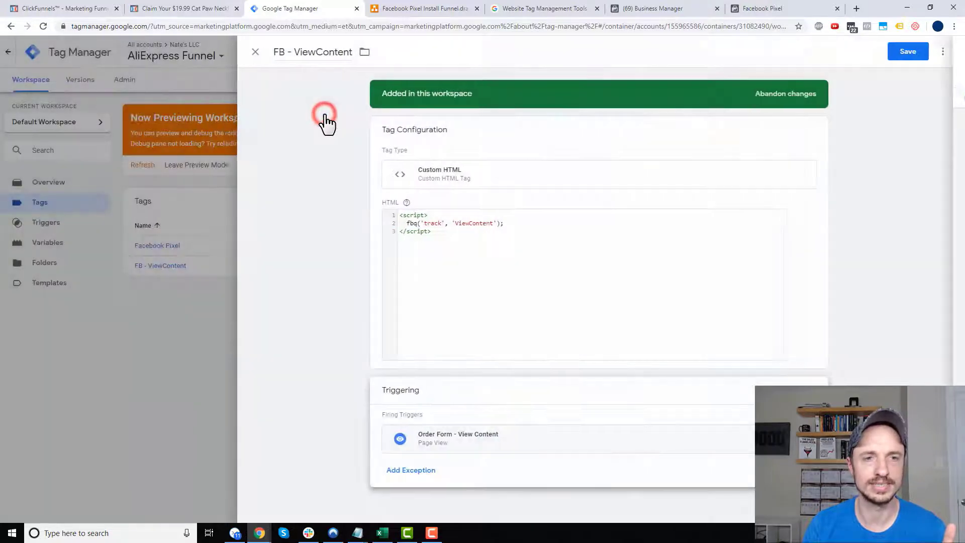
left_click(911, 53)
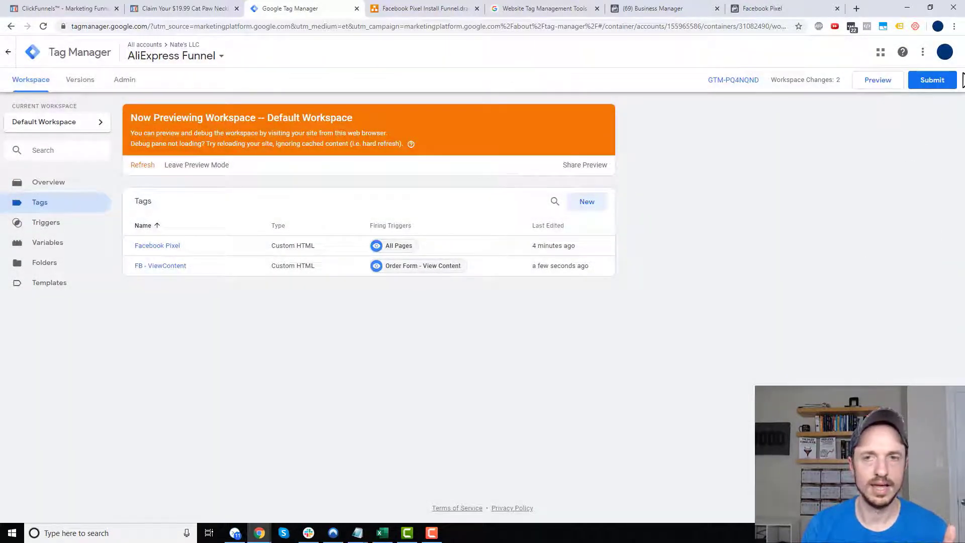
Submit and publish the workspace changes without a version name or description
left_click(929, 81)
left_click(924, 51)
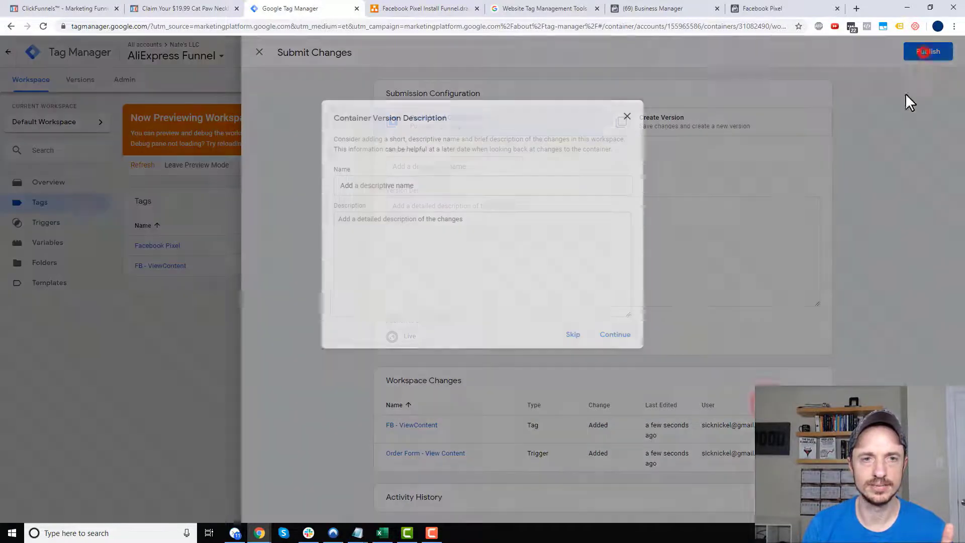
left_click(615, 335)
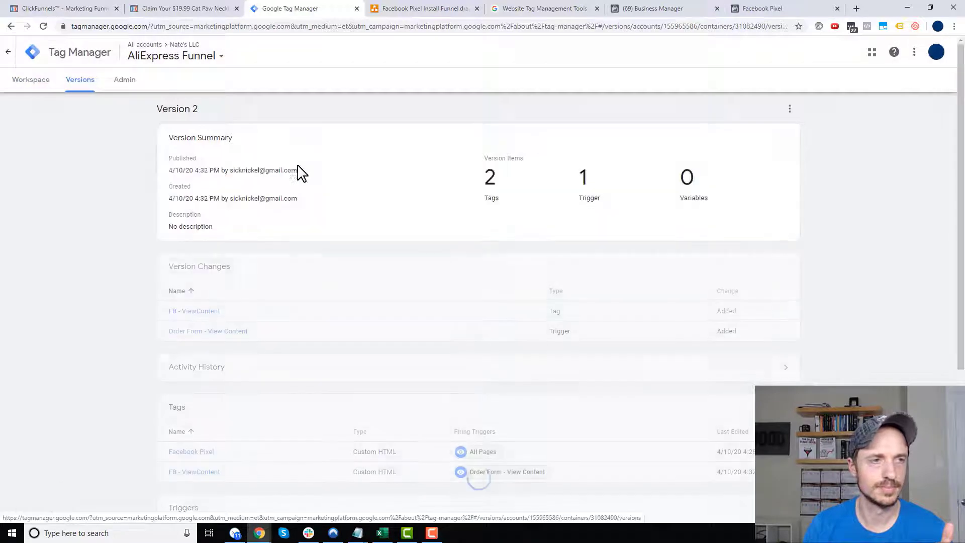
Refresh the workspace preview, then reload the funnel page and inspect its fired tags and Page View variables in the debug pane
left_click(38, 79)
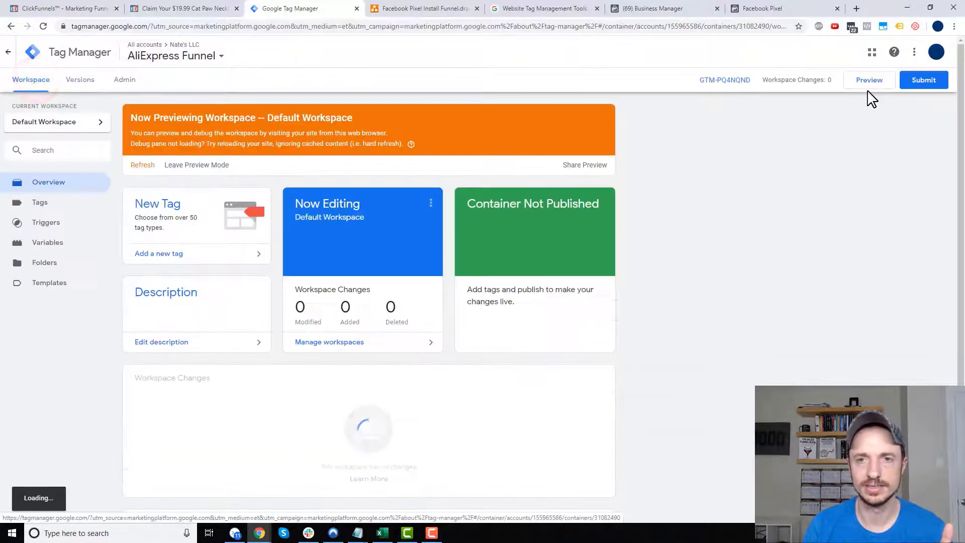
left_click(143, 165)
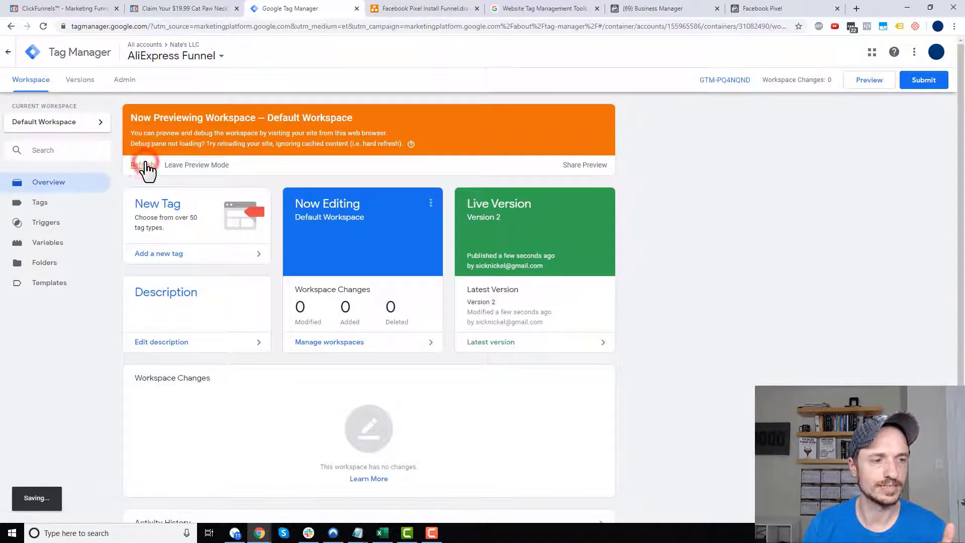
left_click(186, 7)
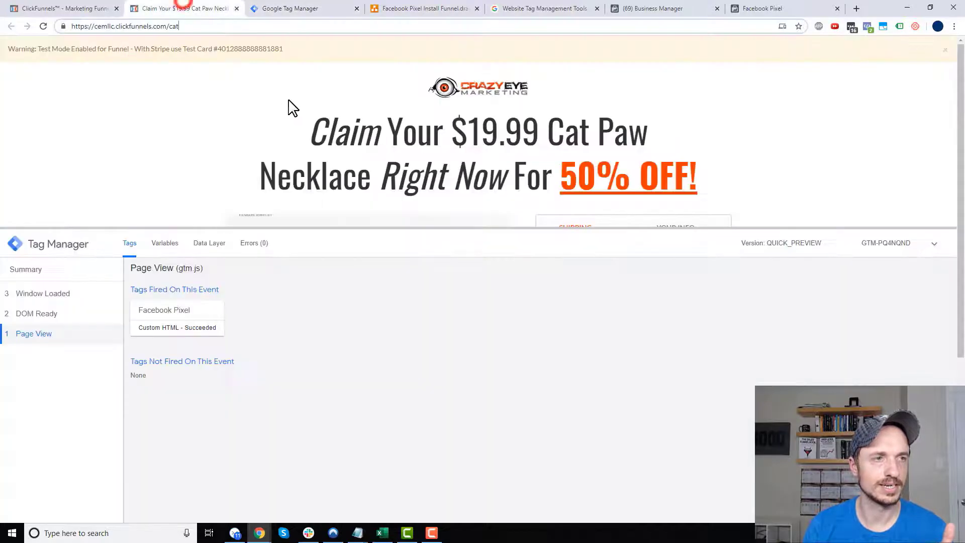
left_click(43, 26)
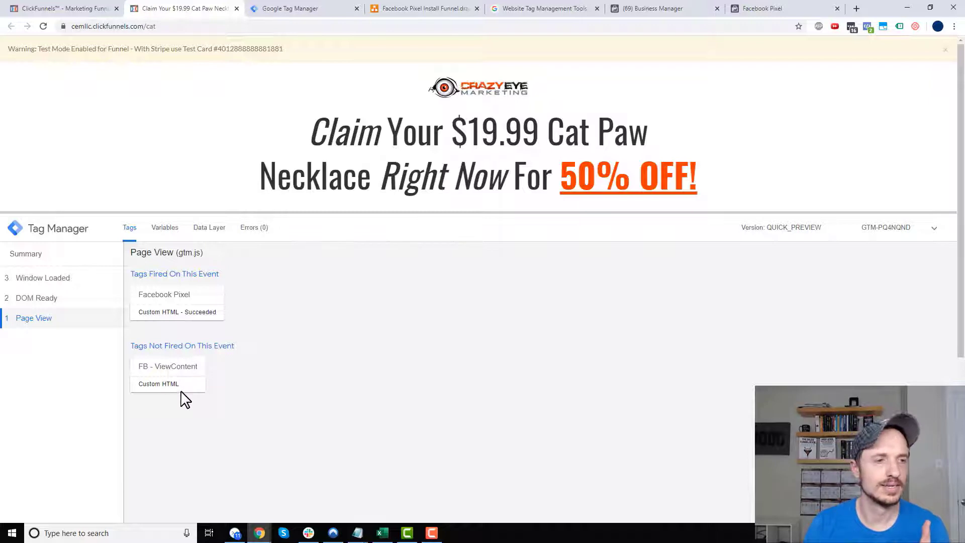
left_click(166, 233)
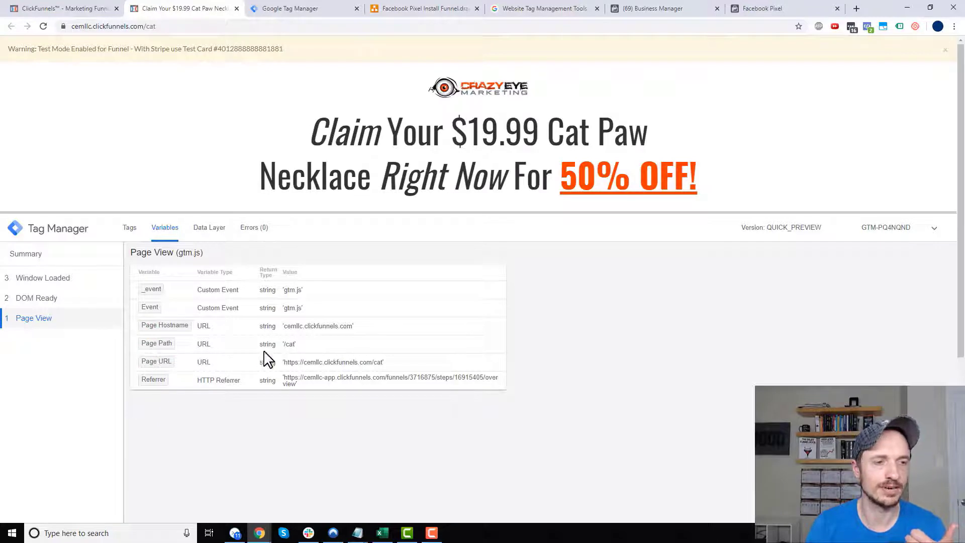
Check the Page Path value in the debug pane, then set the Order Form - View Content trigger's Page Path condition to /cat and save
left_click(319, 344)
left_click_drag(283, 344, 296, 345)
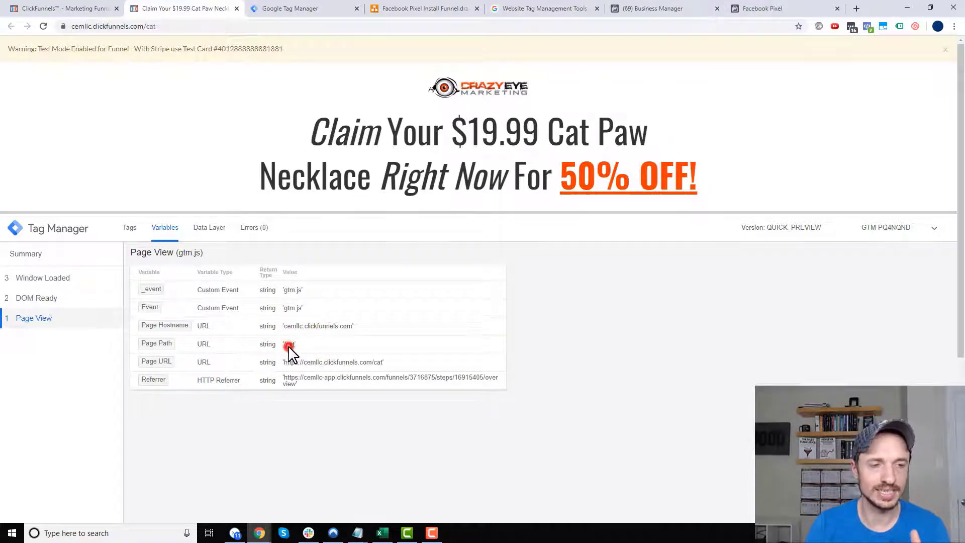
double_click(287, 345)
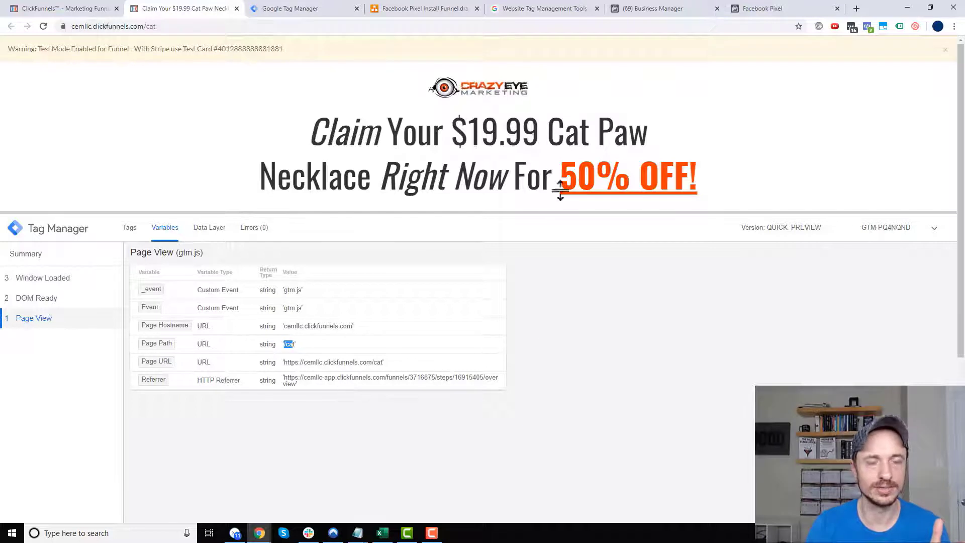
left_click(302, 8)
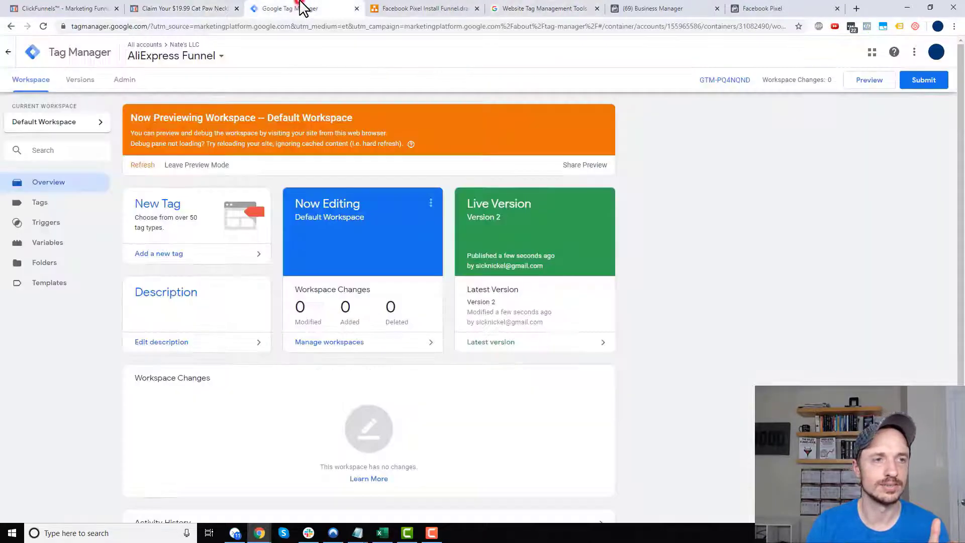
left_click(61, 222)
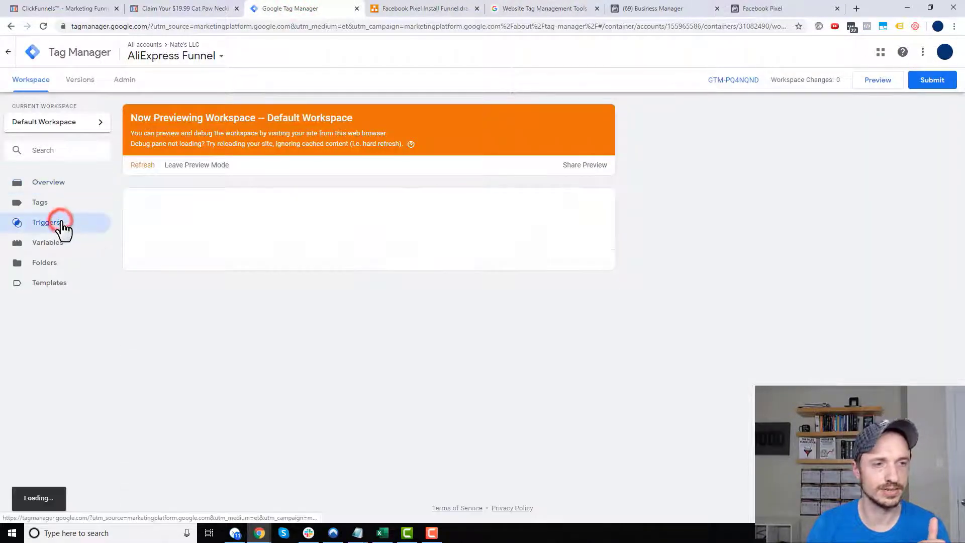
left_click(176, 246)
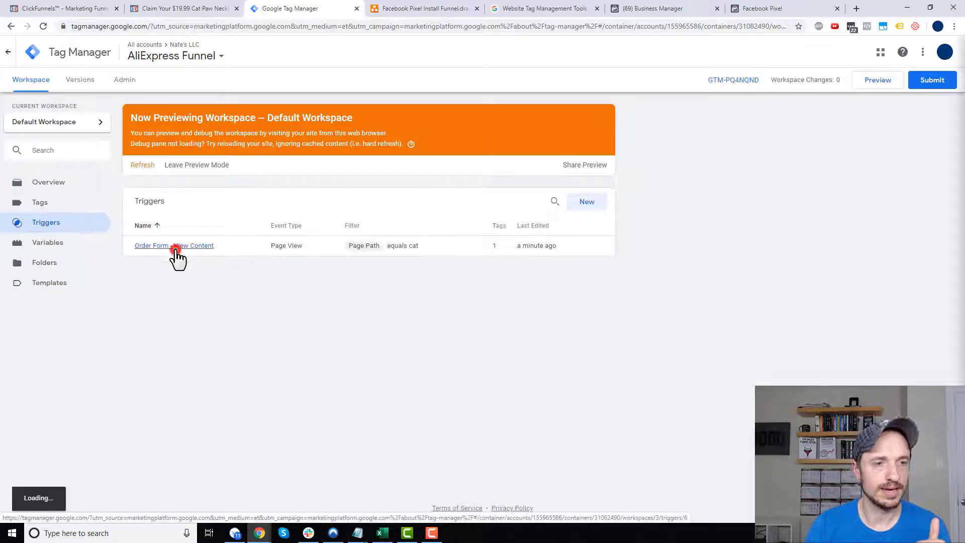
left_click(477, 247)
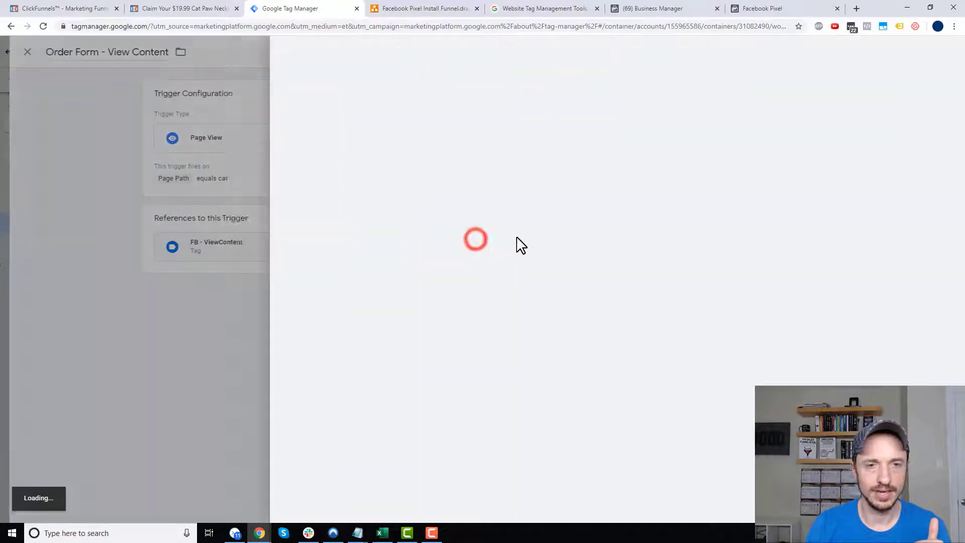
left_click(138, 222)
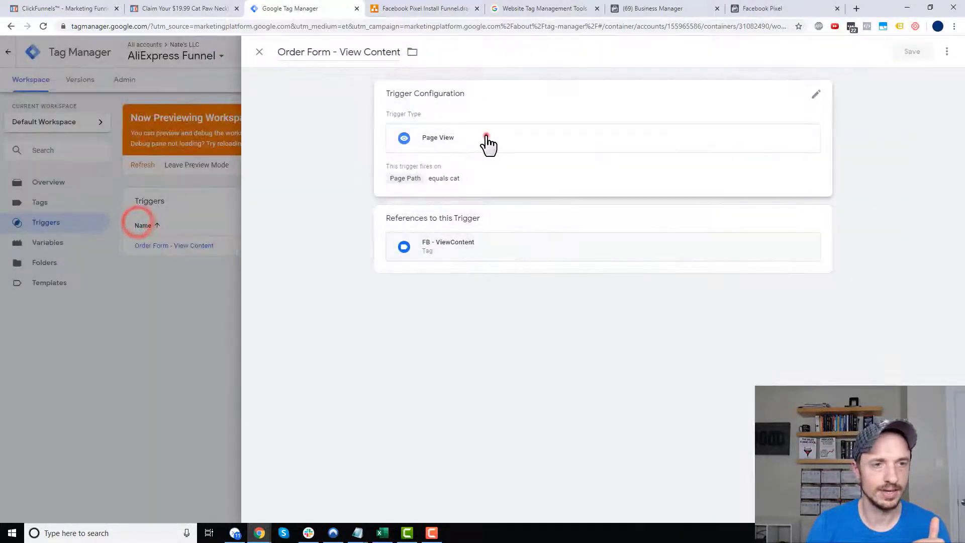
left_click(486, 137)
left_click(653, 235)
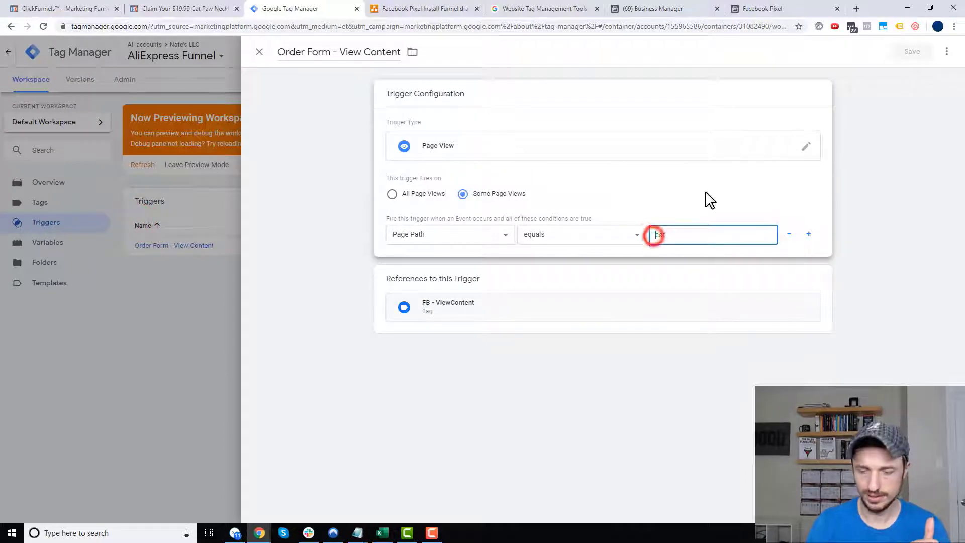
type("/")
left_click(904, 57)
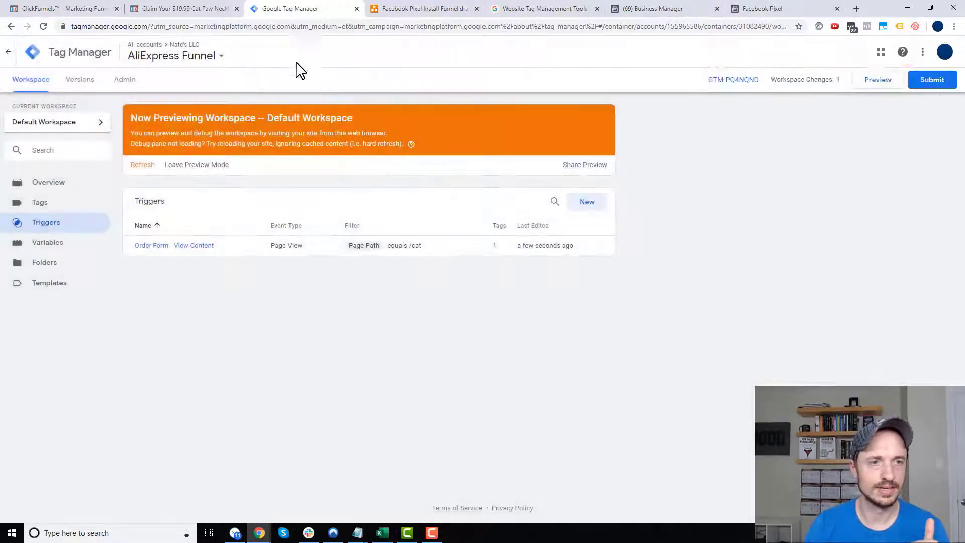
Submit and publish the trigger change without a version name or description, then return to the workspace
left_click(931, 80)
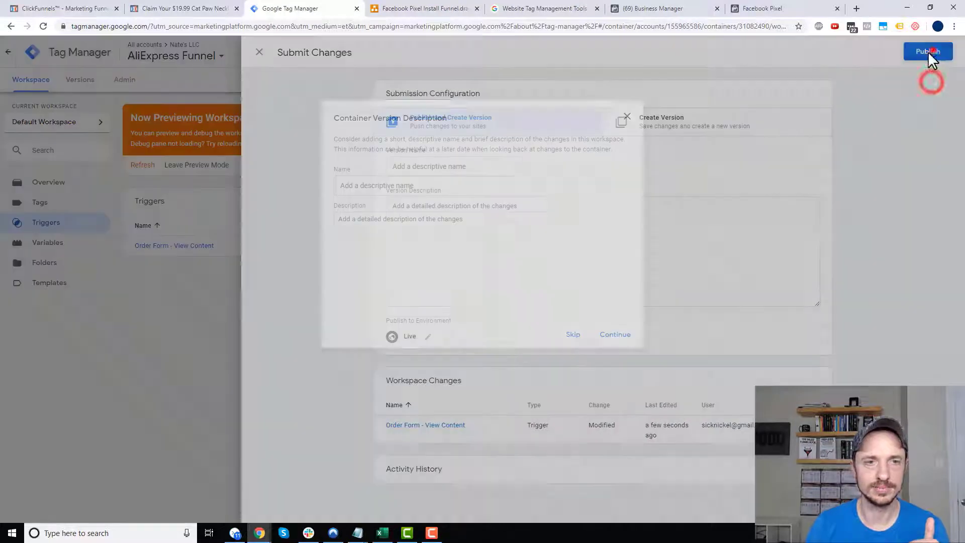
left_click(930, 50)
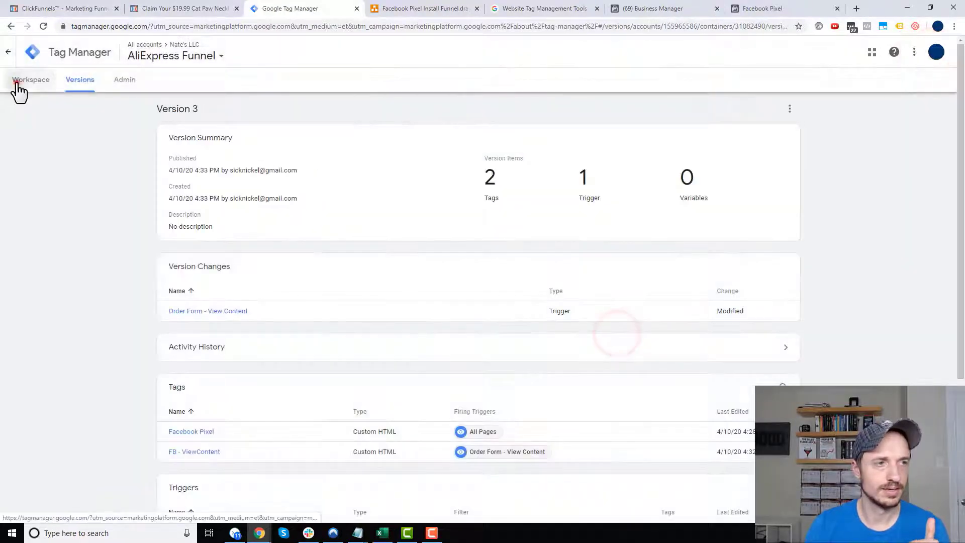
left_click(19, 81)
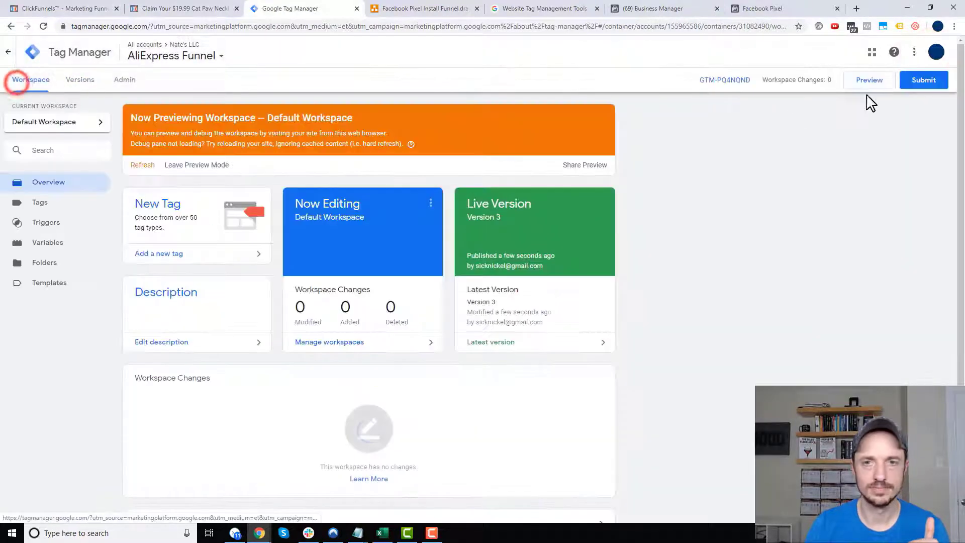
Refresh the workspace preview and reload the cat necklace funnel page
left_click(869, 81)
left_click(146, 164)
left_click(208, 4)
left_click(45, 25)
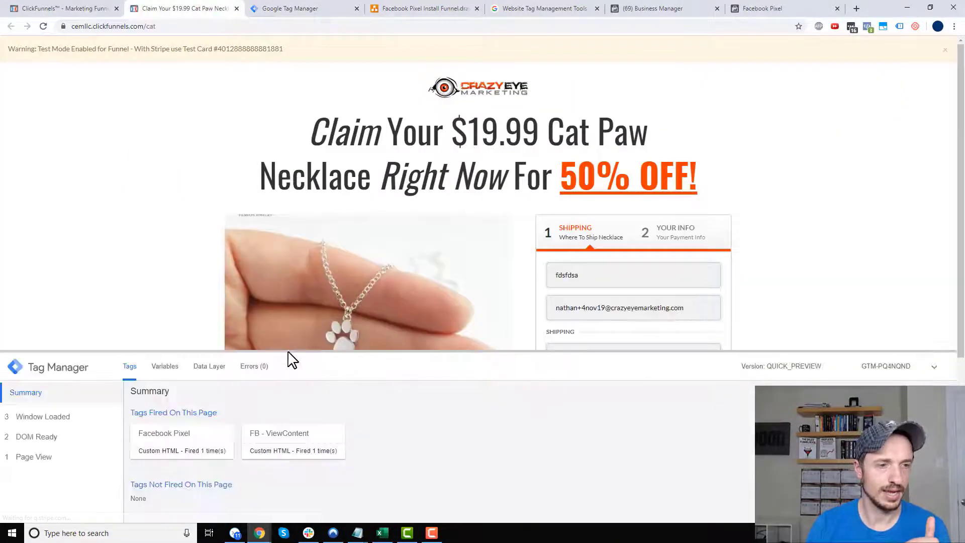
Inspect the tags fired on the funnel page and the events detected by Facebook Pixel Helper
left_click_drag(288, 350, 298, 198)
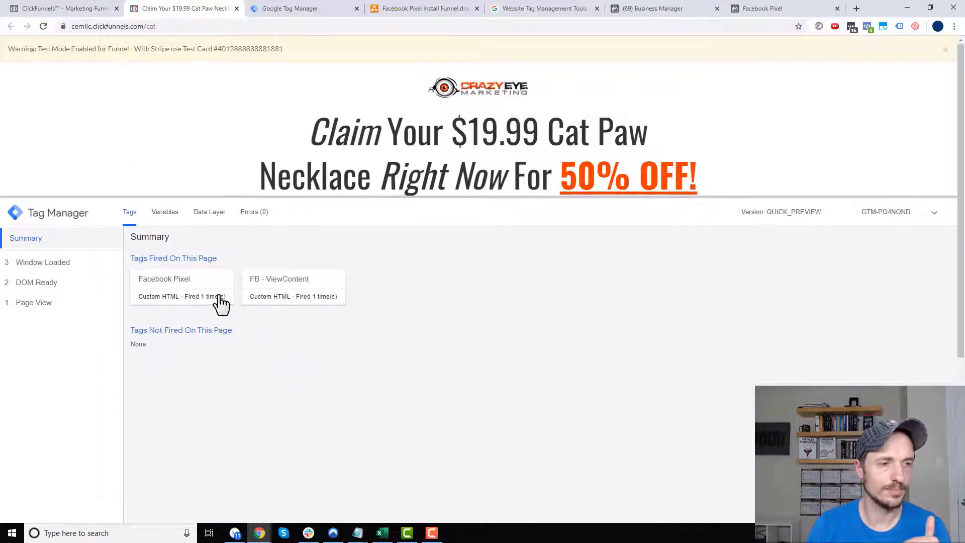
left_click(867, 28)
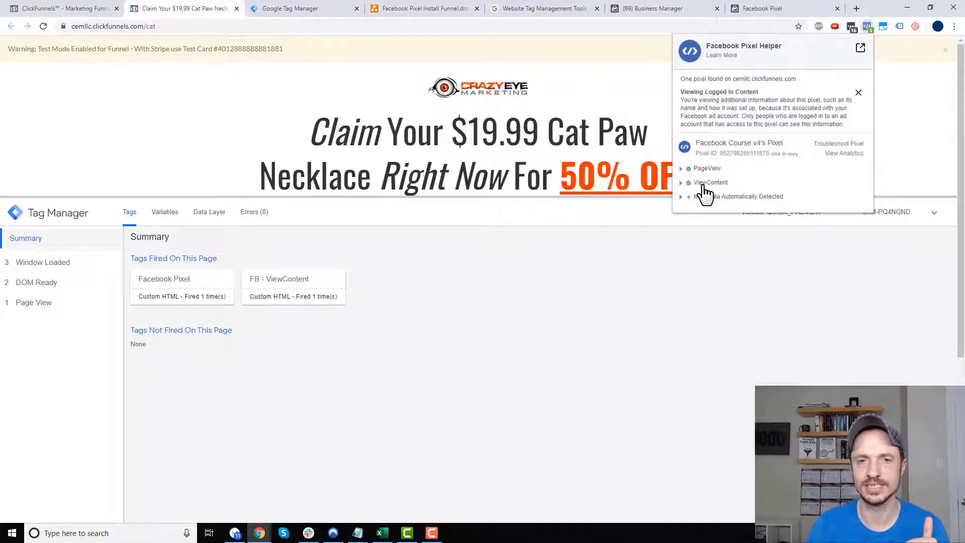
left_click(912, 119)
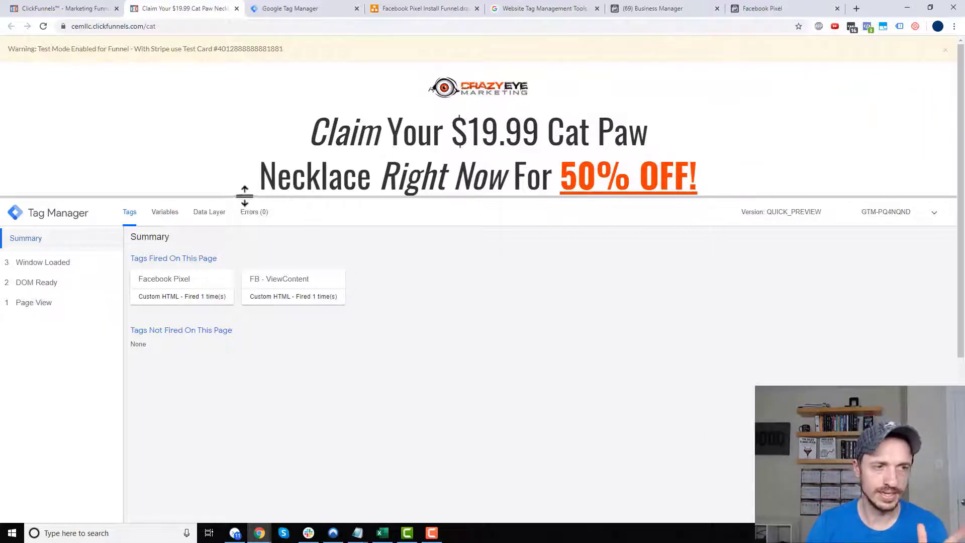
Examine the Page View event's fired tags and its variables, including Page Hostname, Page Path and Page URL
left_click_drag(244, 196, 242, 269)
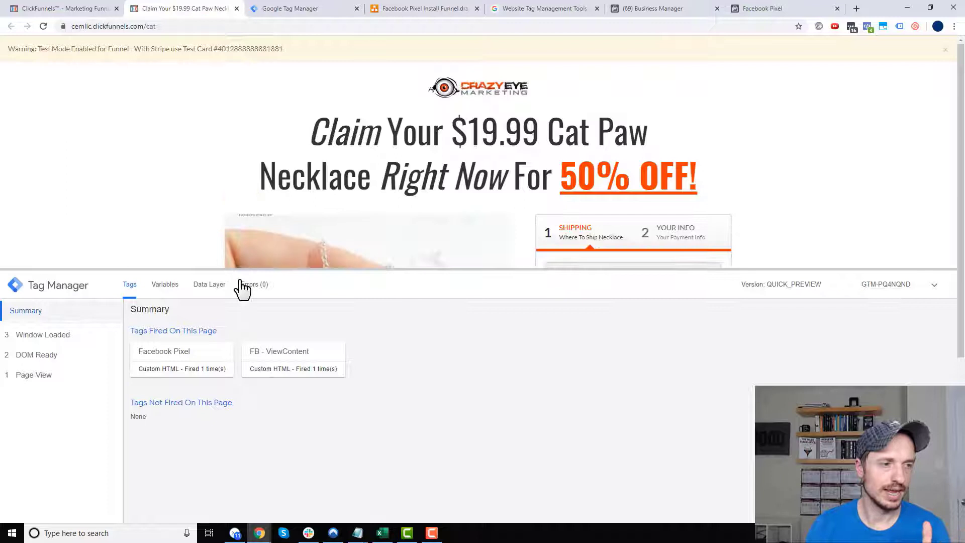
left_click(47, 377)
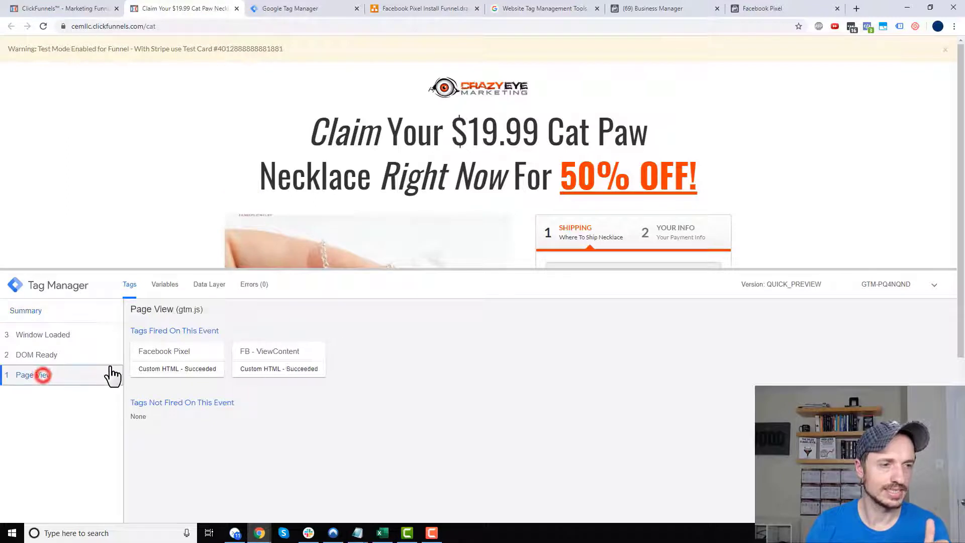
left_click(161, 284)
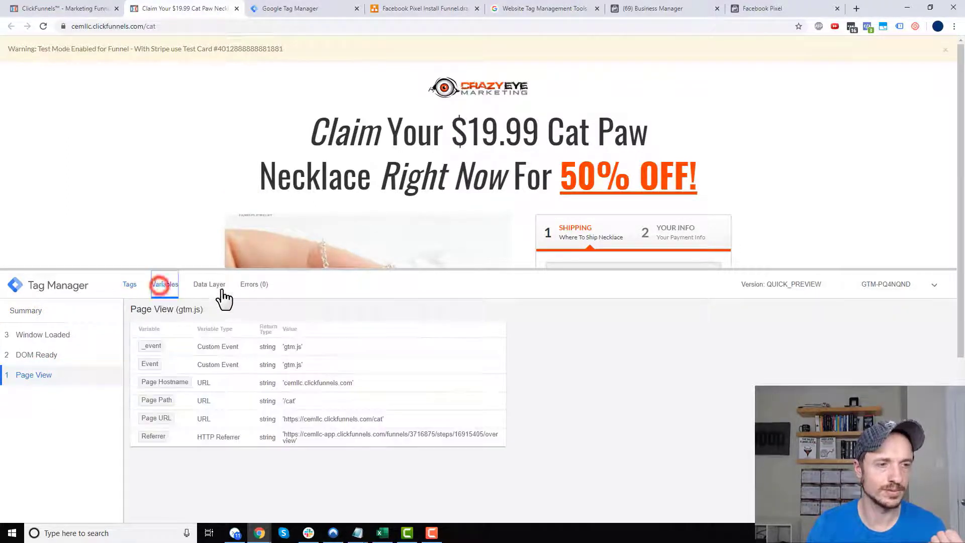
left_click_drag(245, 269, 259, 226)
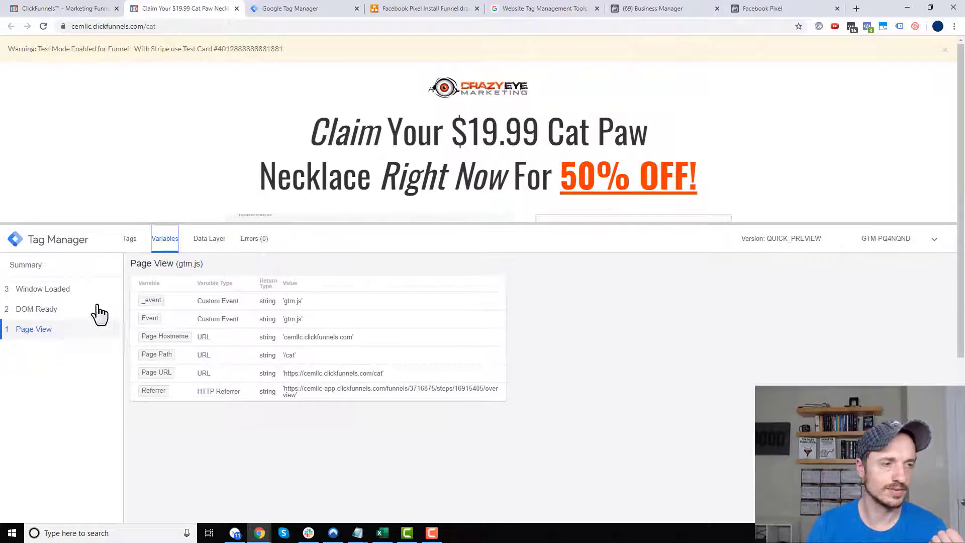
left_click(48, 329)
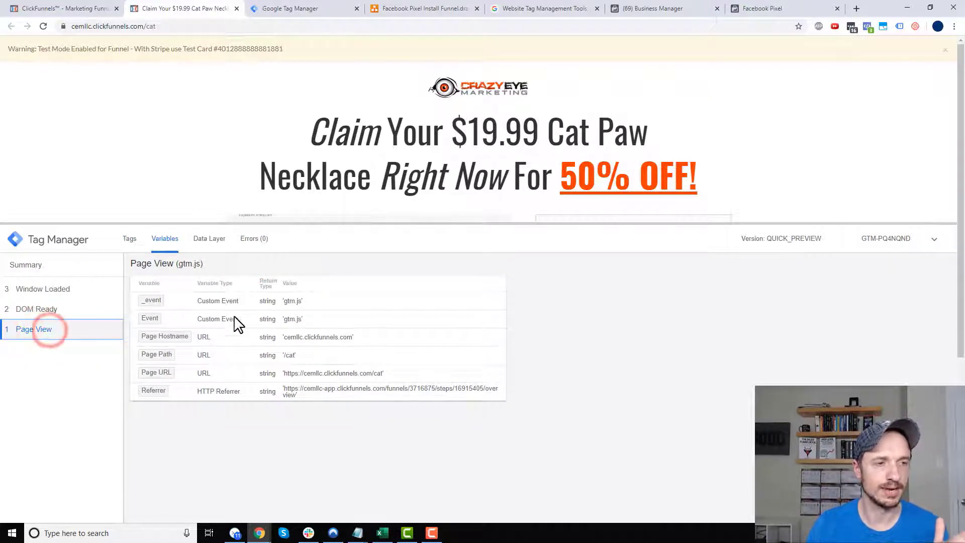
left_click(359, 308)
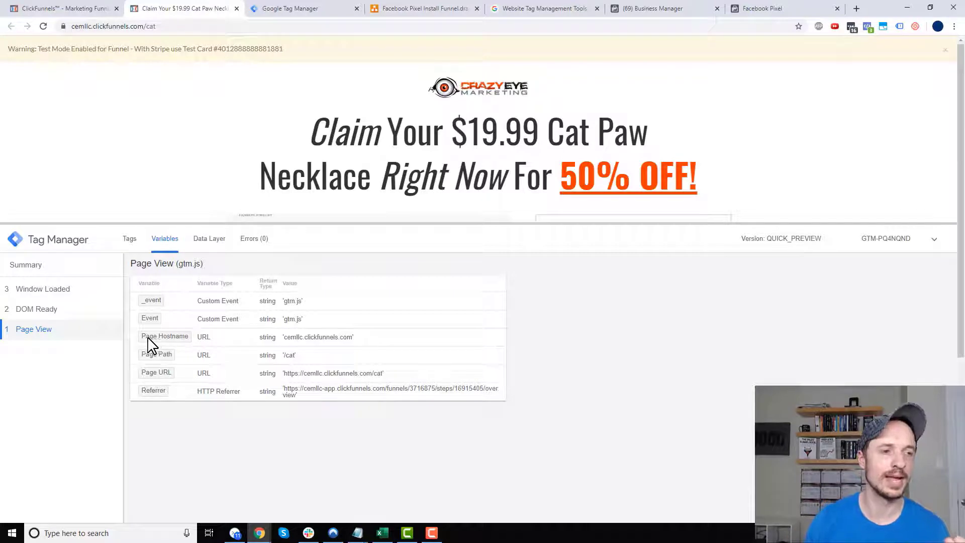
left_click_drag(286, 337, 360, 338)
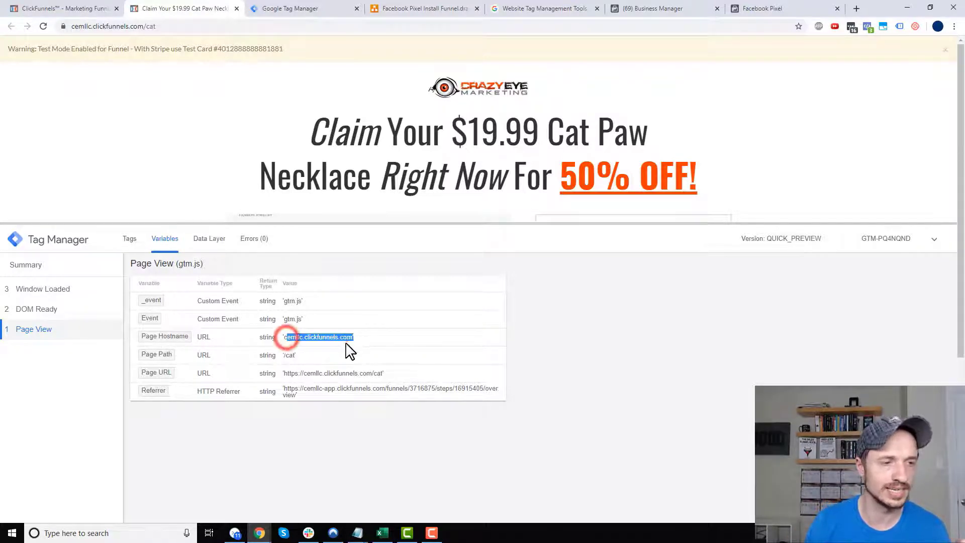
left_click(345, 342)
left_click_drag(287, 360, 327, 373)
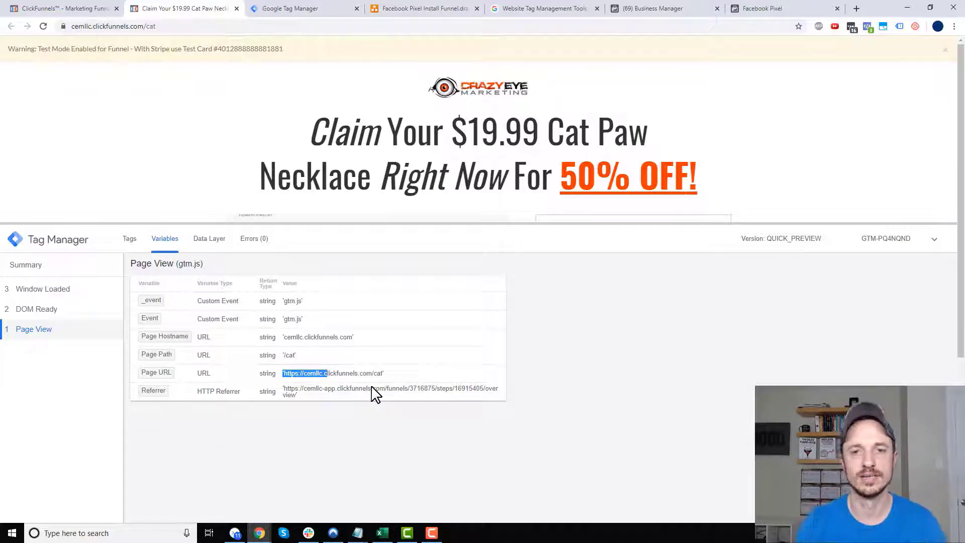
left_click_drag(583, 224, 591, 307)
In Google Tag Manager's built-in variables, enable Environment Name, Container ID, Container Version, Random Number and HTML ID
left_click(291, 8)
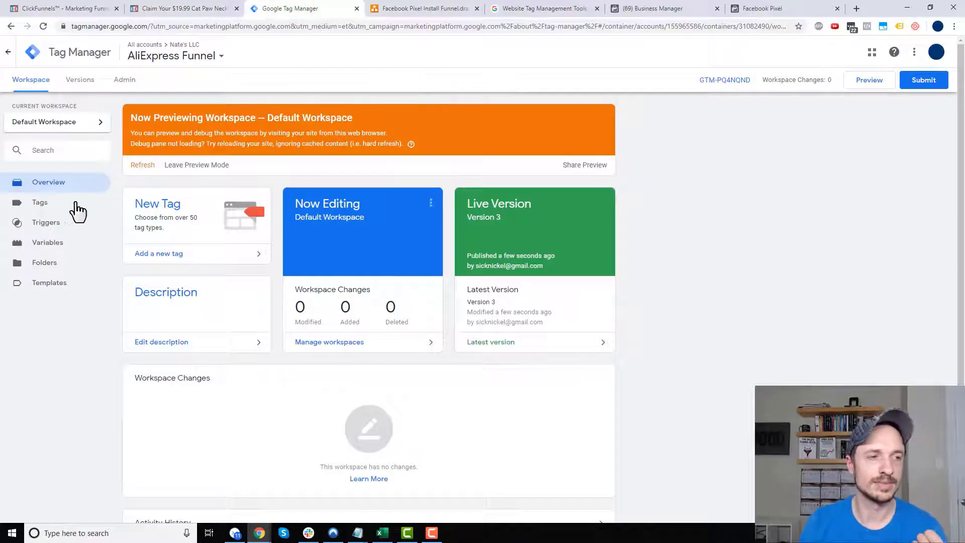
left_click(73, 243)
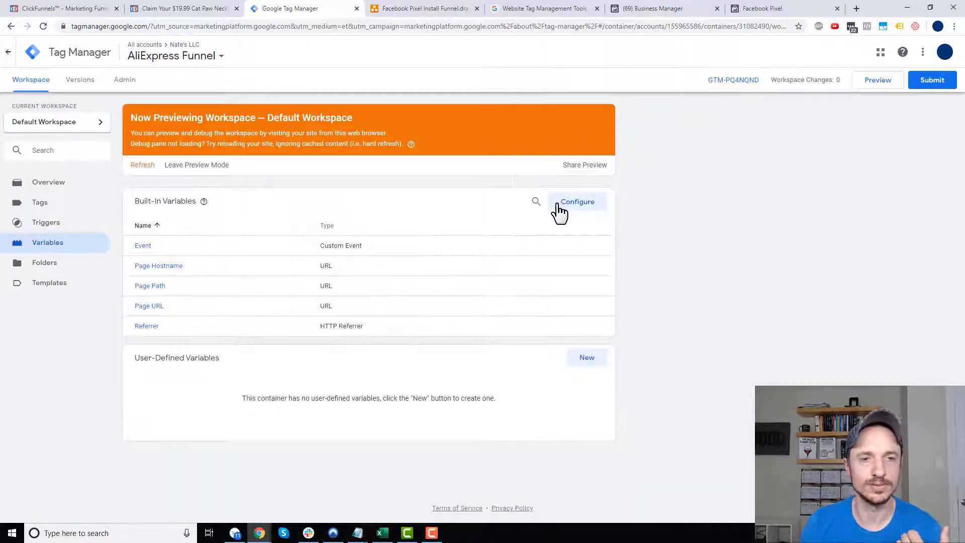
left_click(585, 203)
scroll(791, 221, "down", 1)
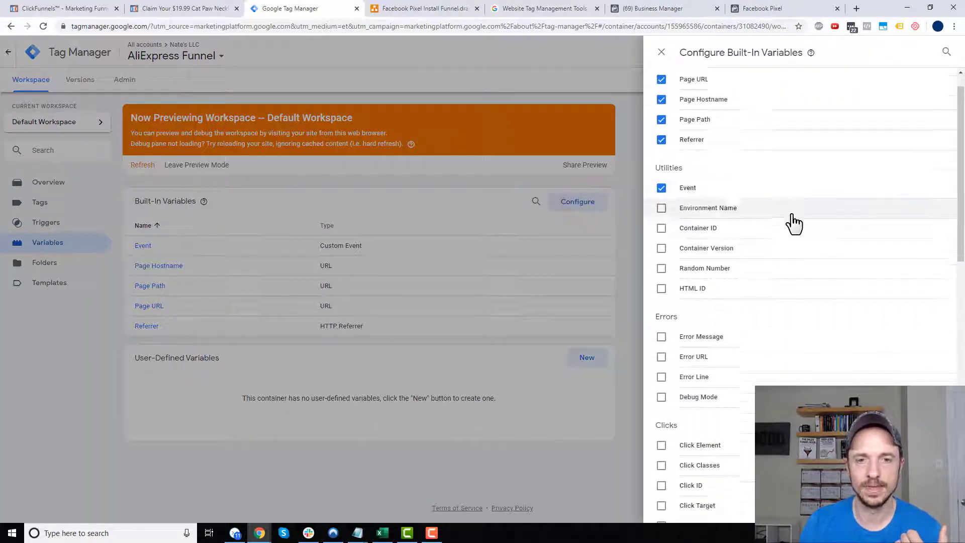
scroll(754, 226, "up", 1)
scroll(726, 226, "down", 10)
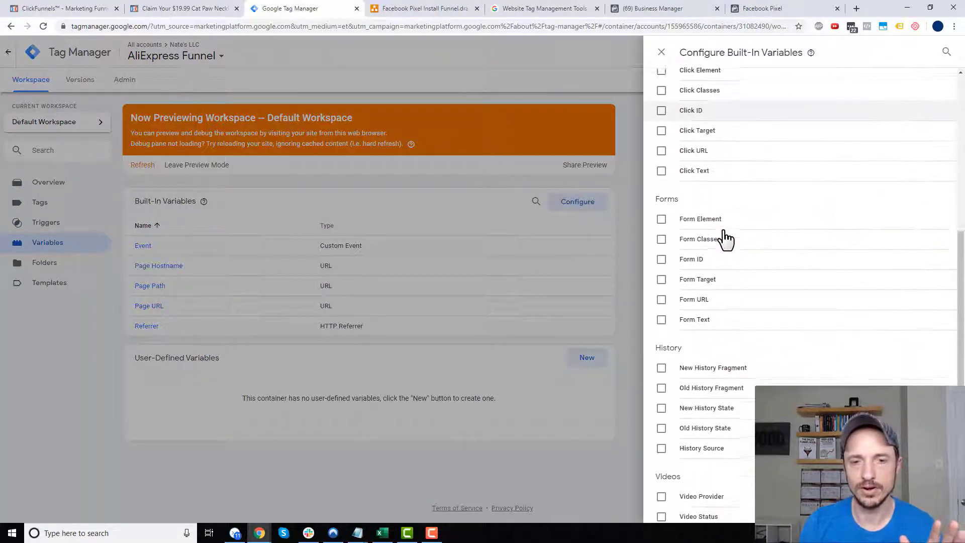
scroll(747, 349, "down", 2)
scroll(739, 323, "up", 12)
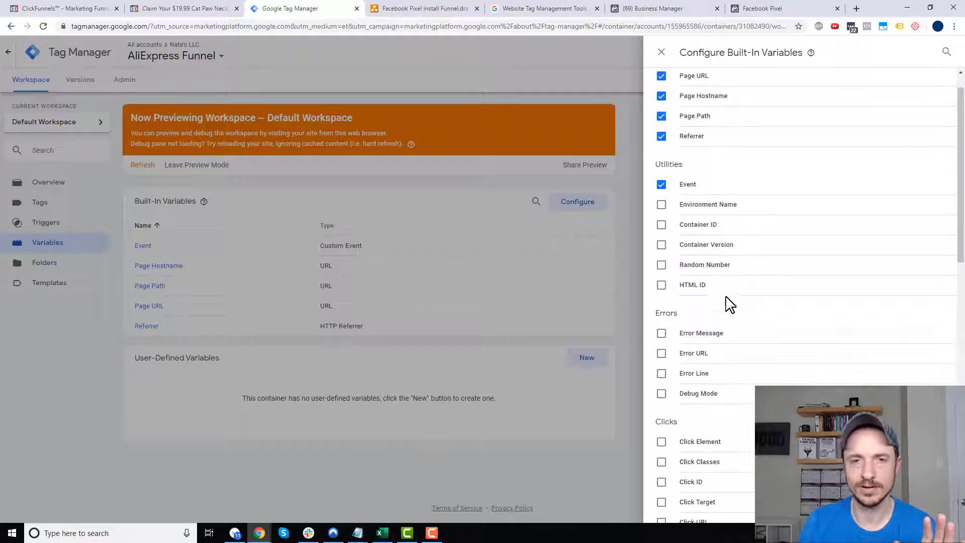
left_click(695, 204)
left_click(692, 224)
left_click(692, 244)
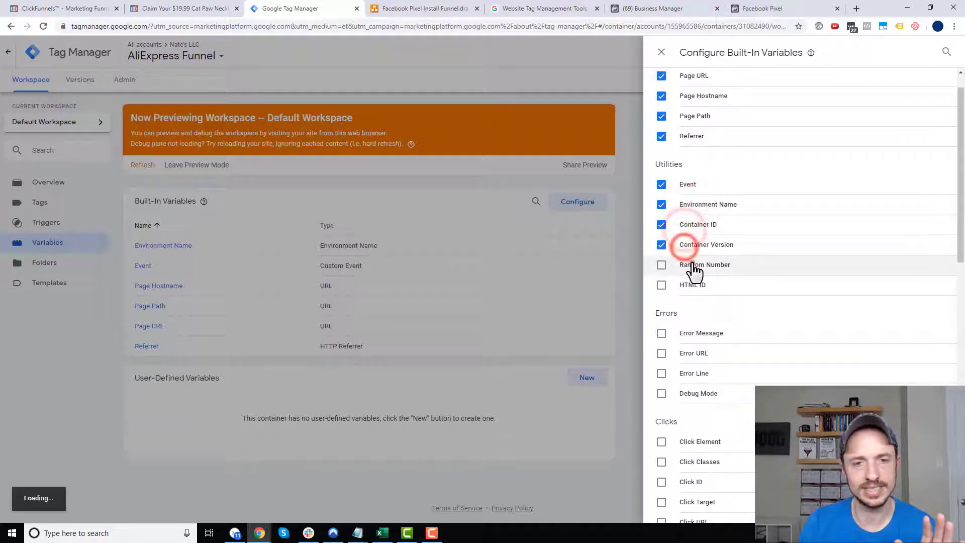
left_click(692, 263)
left_click(692, 285)
Enable the Errors built-in variables: Error Message, Error URL, Error Line and Debug Mode
left_click(693, 333)
left_click(694, 353)
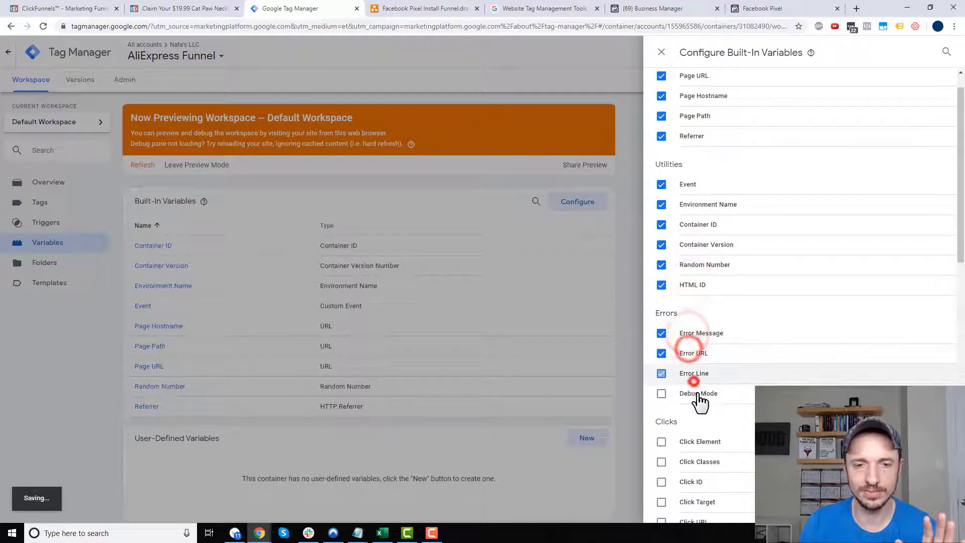
left_click(695, 374)
left_click(703, 395)
Enable all Clicks built-in variables: Click Element, Click Classes, Click ID, Click Target, Click URL and Click Text
scroll(704, 397, "down", 5)
left_click(694, 190)
left_click(695, 210)
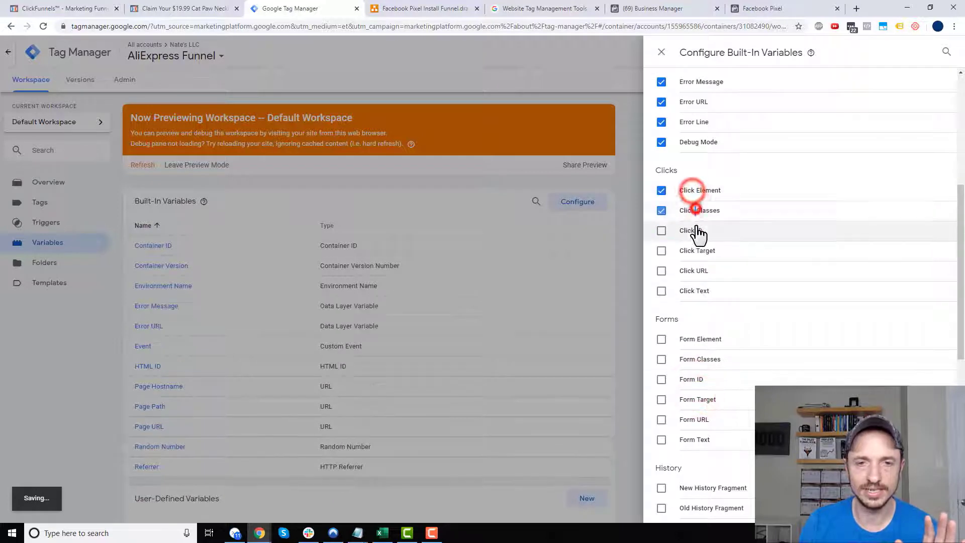
left_click(696, 230)
left_click(697, 251)
left_click(697, 271)
left_click(698, 291)
Enable all Forms built-in variables: Form Element, Form Classes, Form ID, Form Target, Form URL and Form Text
scroll(699, 299, "down", 3)
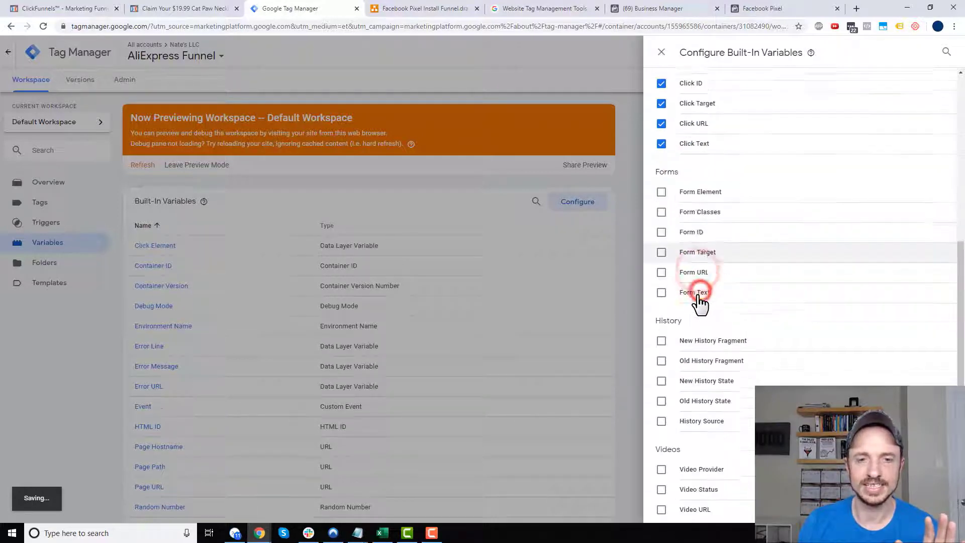
left_click(693, 191)
left_click(694, 210)
left_click(696, 230)
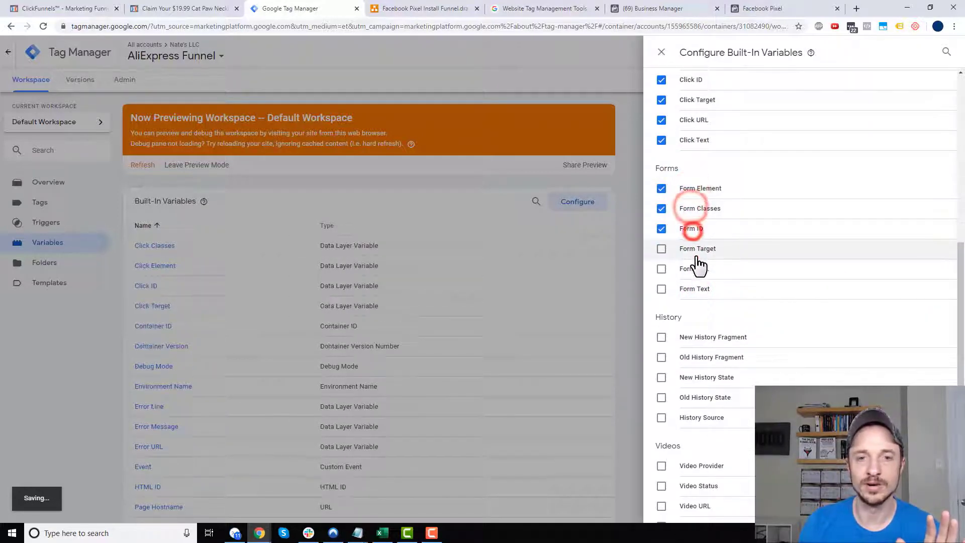
left_click(697, 253)
left_click(701, 271)
left_click(700, 291)
Enable all History built-in variables: New and Old History Fragment, New and Old History State, and History Source
left_click(706, 338)
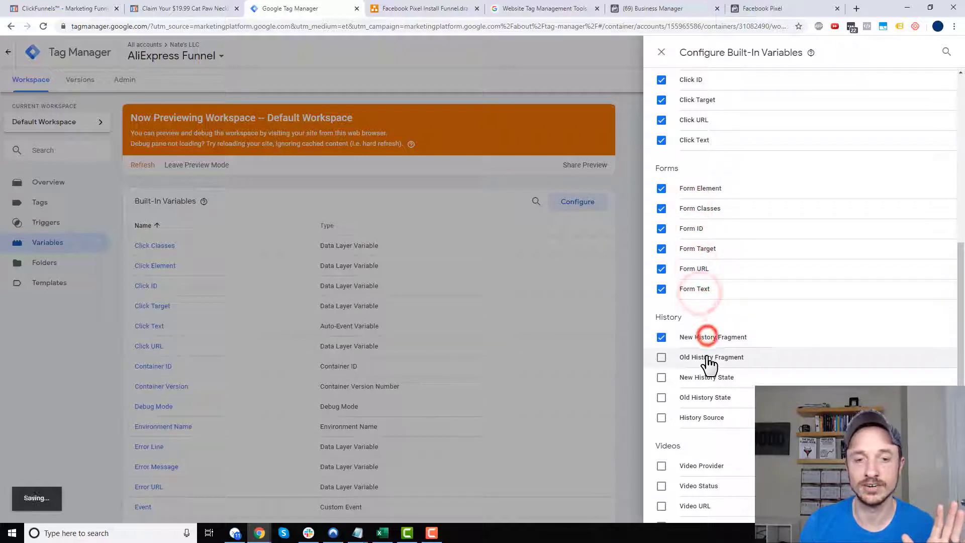
left_click(706, 358)
left_click(707, 378)
left_click(708, 398)
left_click(705, 418)
Enable all Videos built-in variables: Video Provider, Status, URL, Title, Duration, Current Time, Percent and Visible
scroll(704, 352, "down", 4)
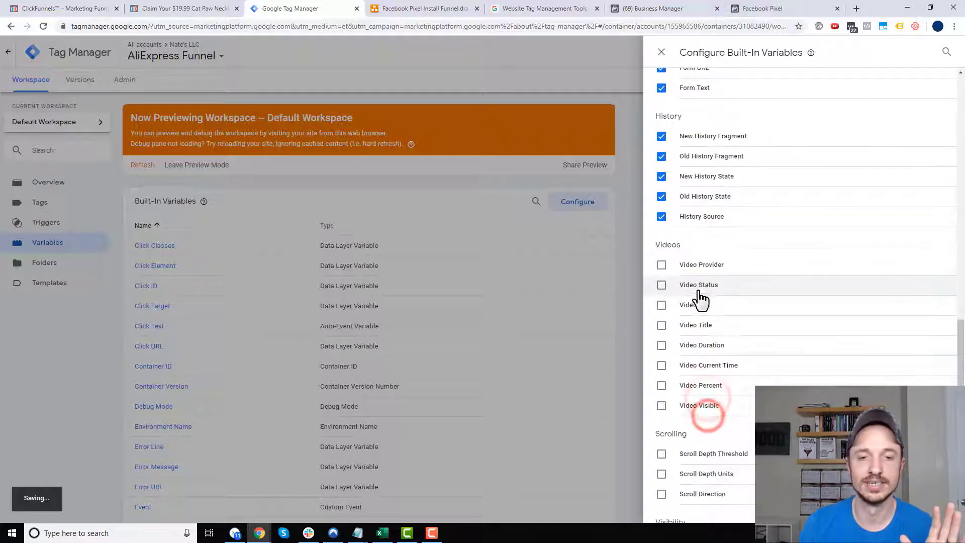
left_click(702, 266)
left_click(701, 285)
left_click(700, 305)
left_click(699, 324)
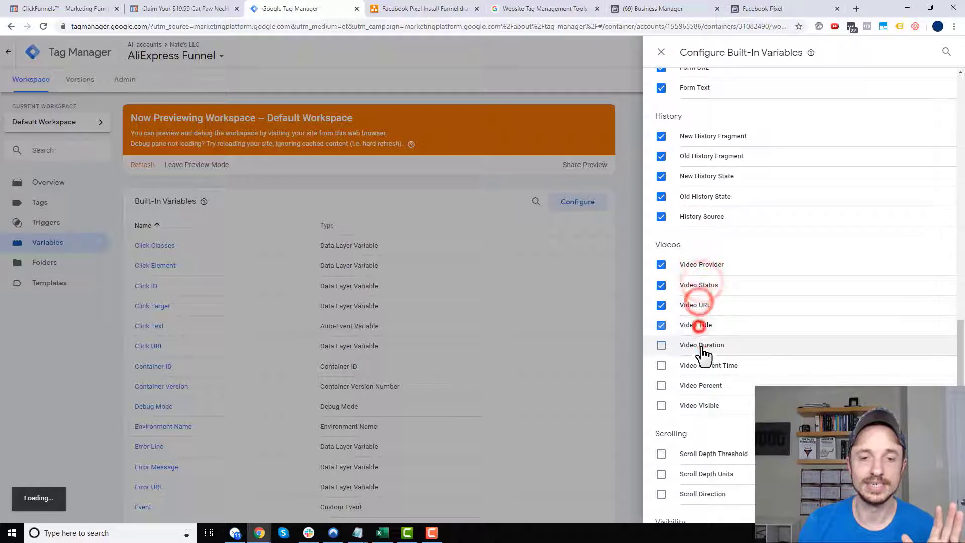
left_click(701, 345)
left_click(705, 366)
left_click(703, 386)
left_click(703, 405)
Enable the Scrolling variables Depth Threshold, Depth Units and Direction plus the Visibility variables Percent Visible and On-Screen Duration, and close the variable configuration
scroll(703, 405, "down", 1)
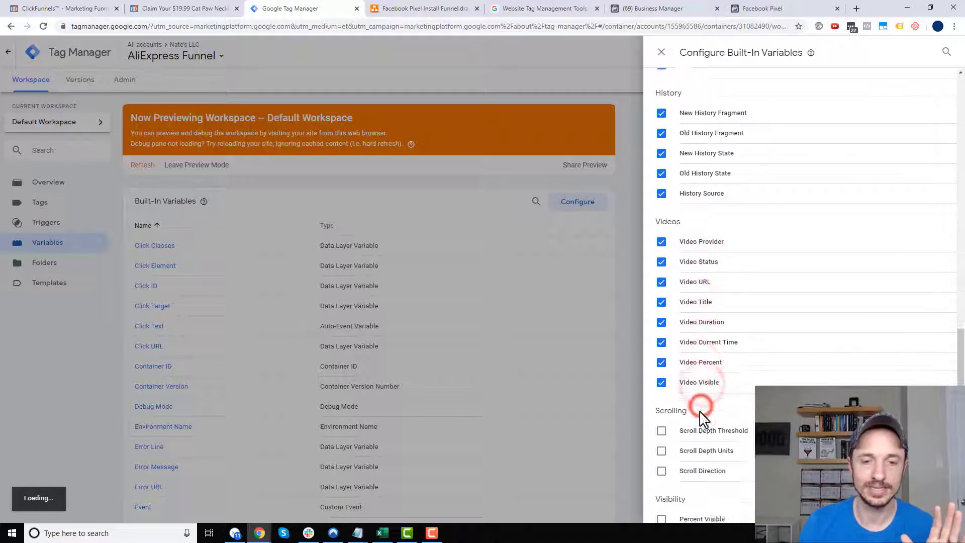
left_click(706, 403)
left_click(705, 423)
left_click(704, 443)
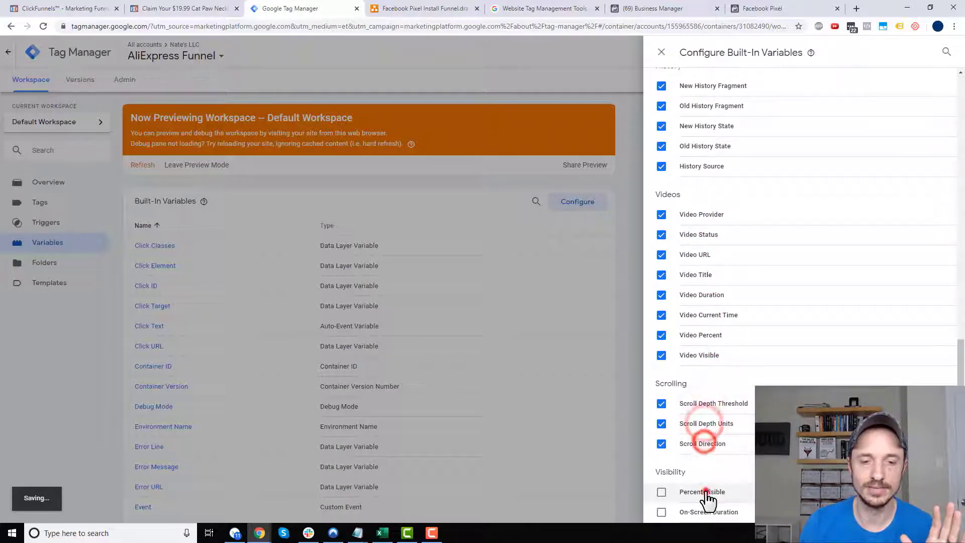
left_click(703, 491)
left_click(707, 512)
left_click(630, 335)
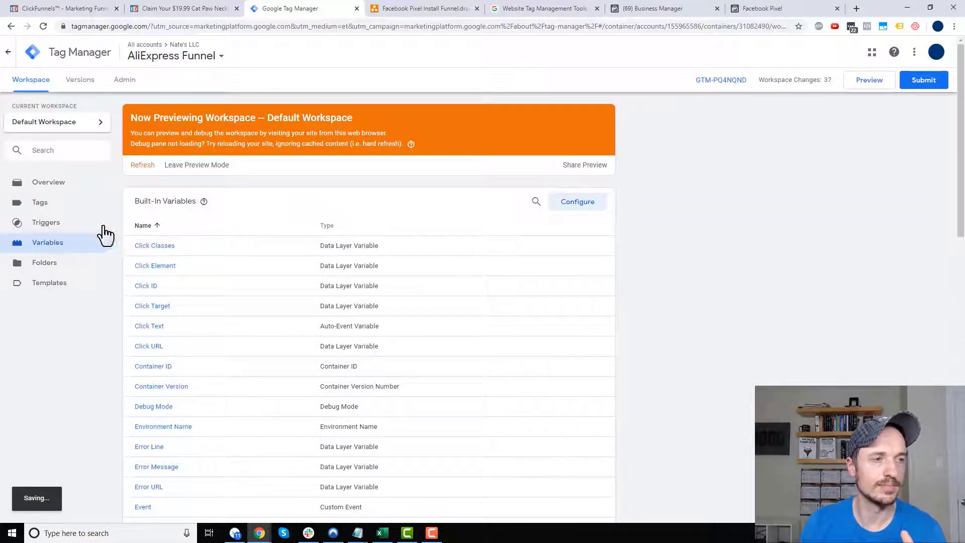
Create and save a trigger named Generic Click of type Click - All Elements that fires on All Clicks
left_click(68, 224)
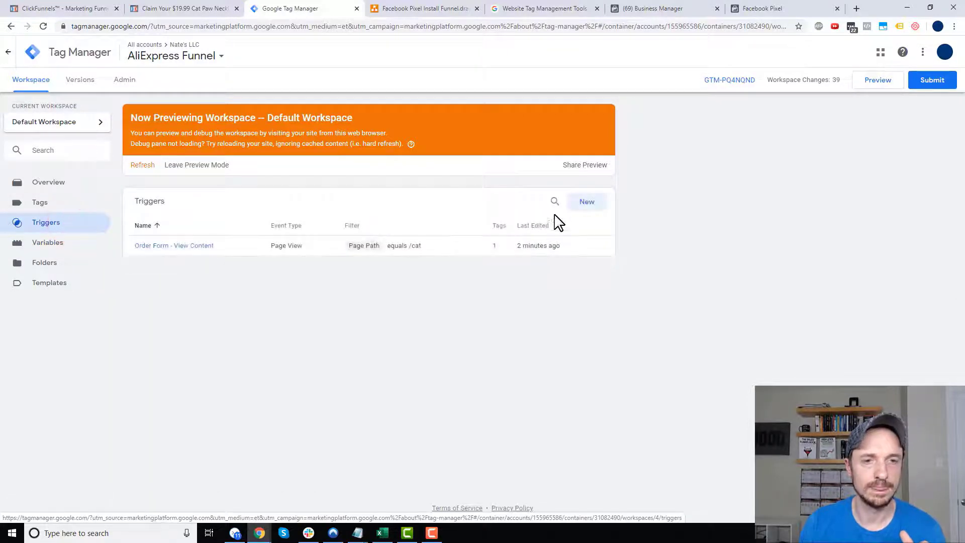
left_click(595, 206)
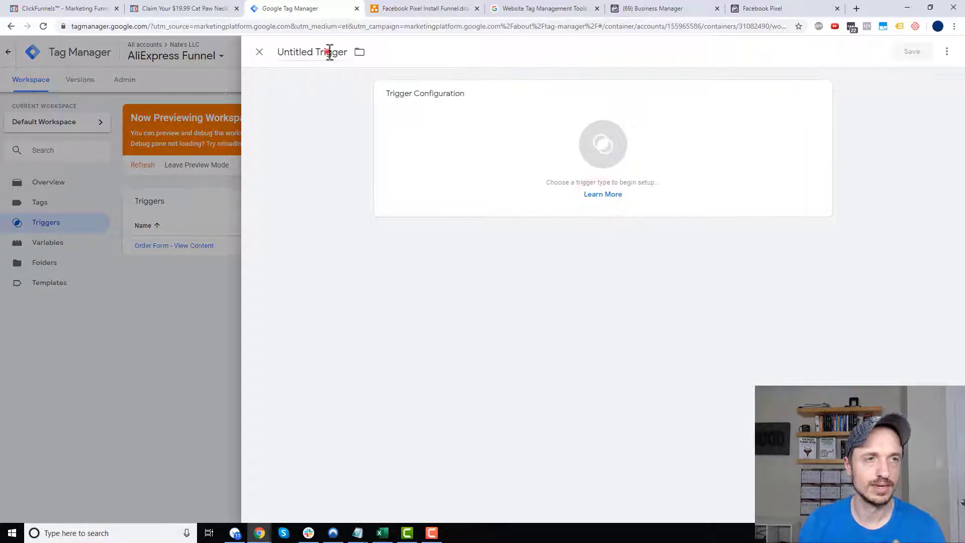
key("ctrl+a")
type("Gen")
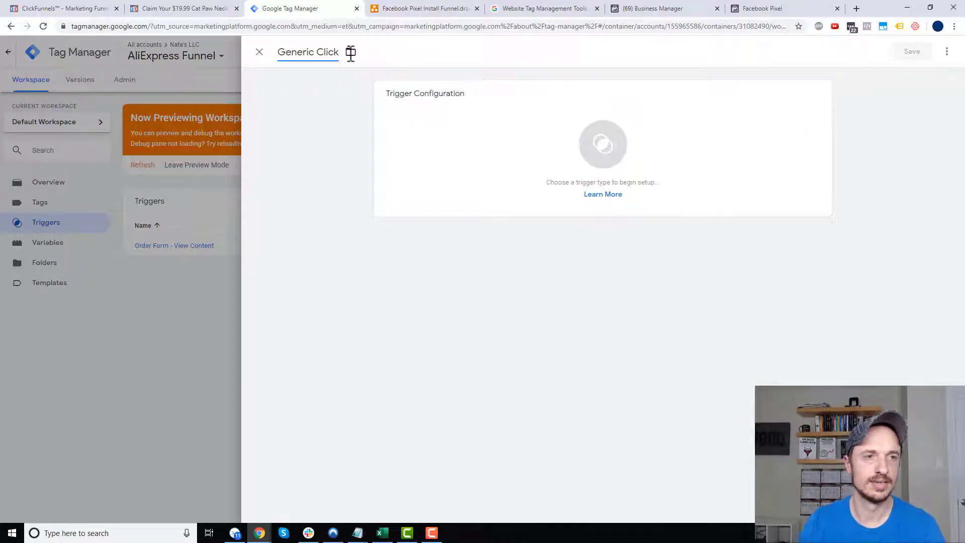
left_click(564, 127)
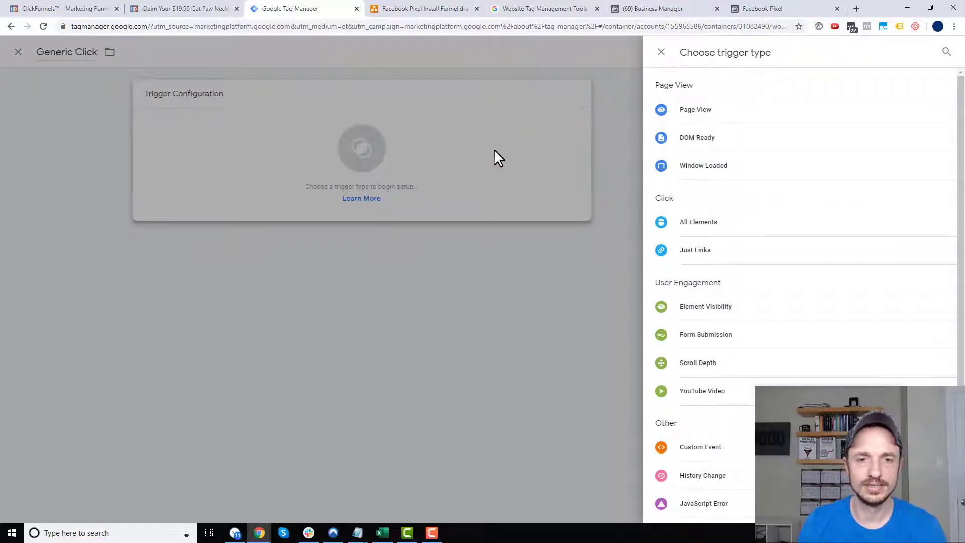
left_click(710, 226)
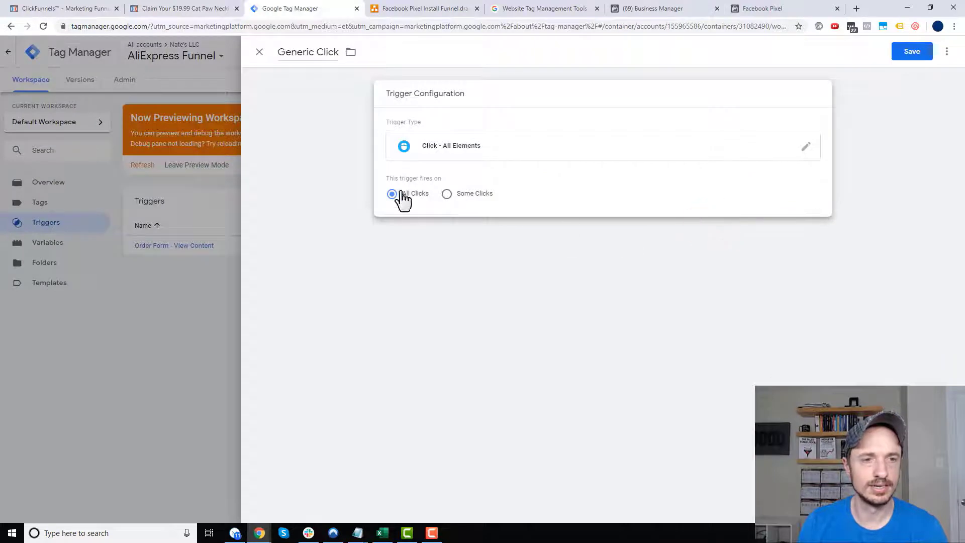
left_click(902, 55)
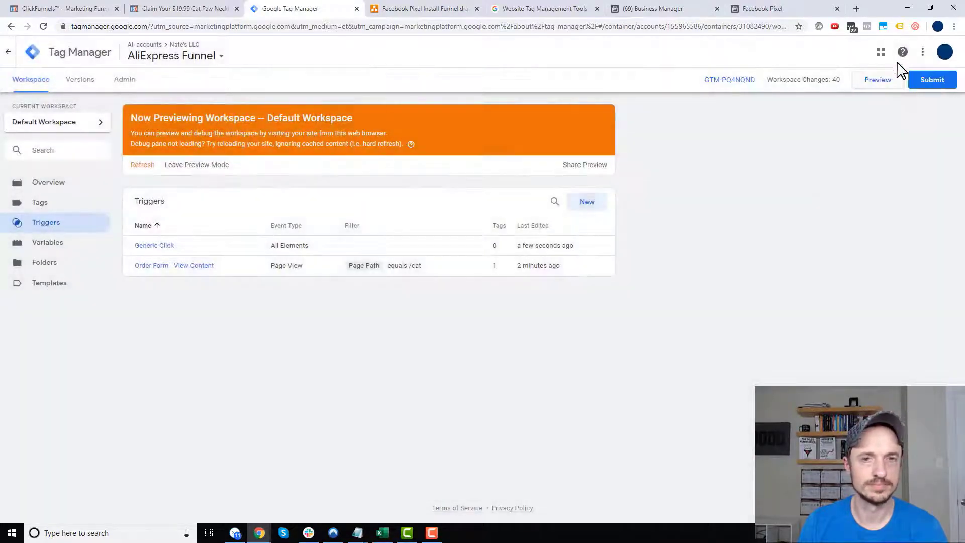
Publish the workspace changes as a new live container version and refresh the workspace preview
left_click(941, 83)
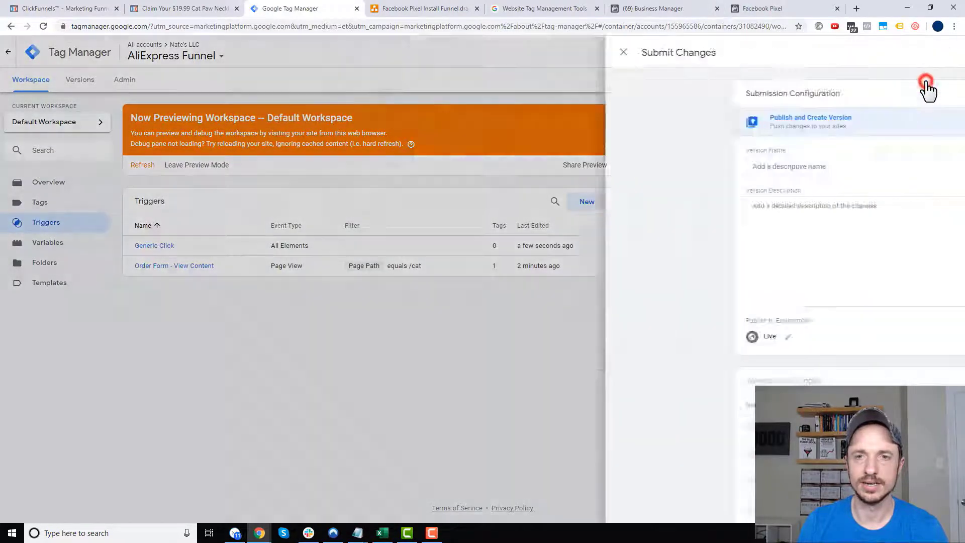
left_click(927, 53)
left_click(614, 335)
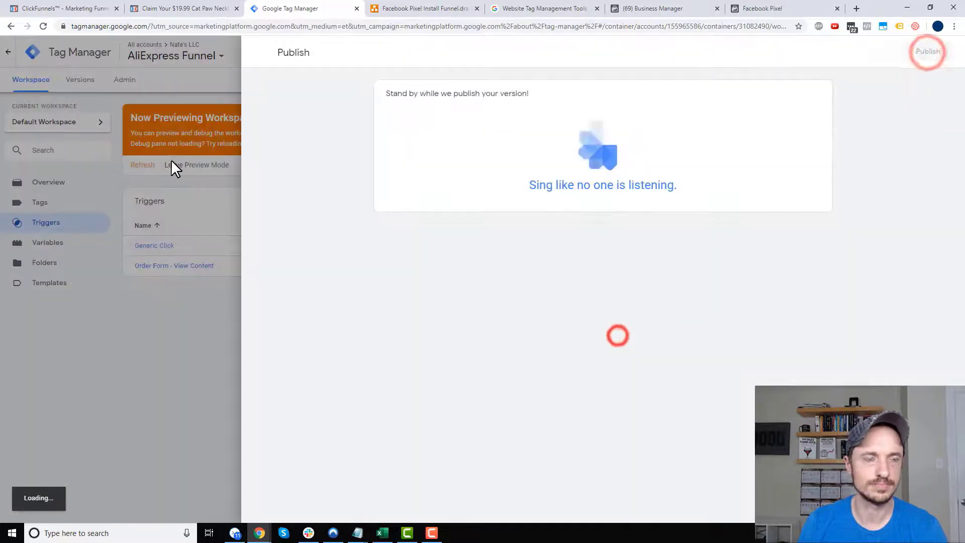
left_click(40, 80)
left_click(142, 165)
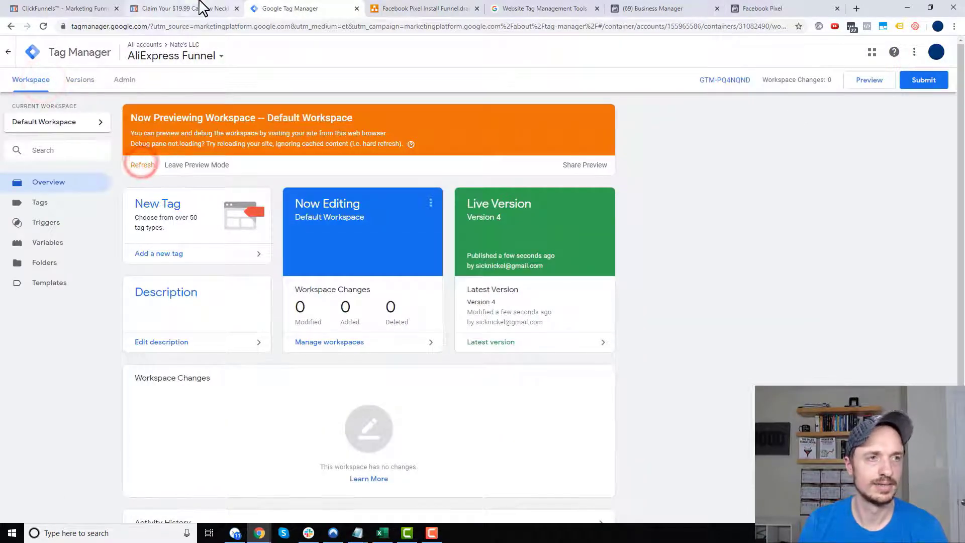
Reload the cat paw necklace order page and make test clicks on blank space, the product image and the form area
left_click(184, 8)
left_click(41, 26)
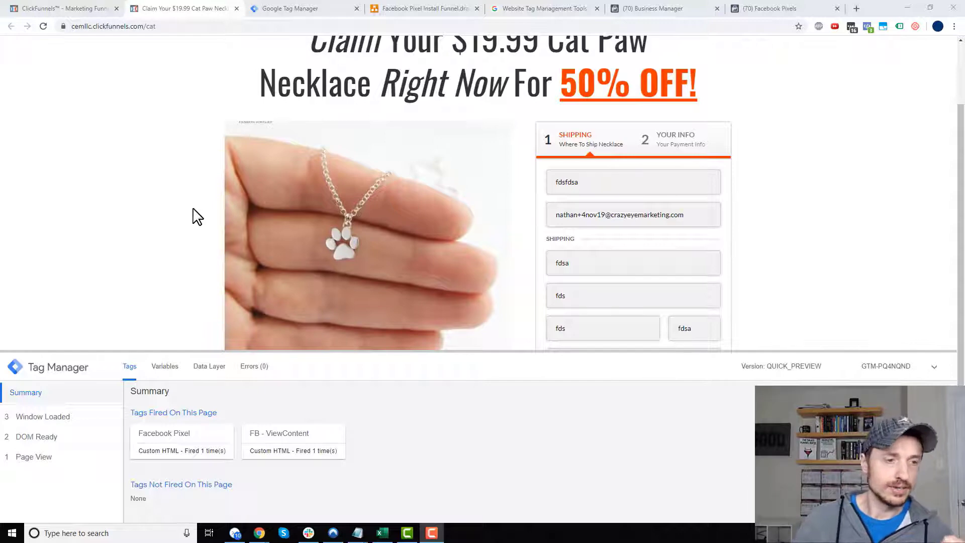
scroll(211, 231, "down", 1)
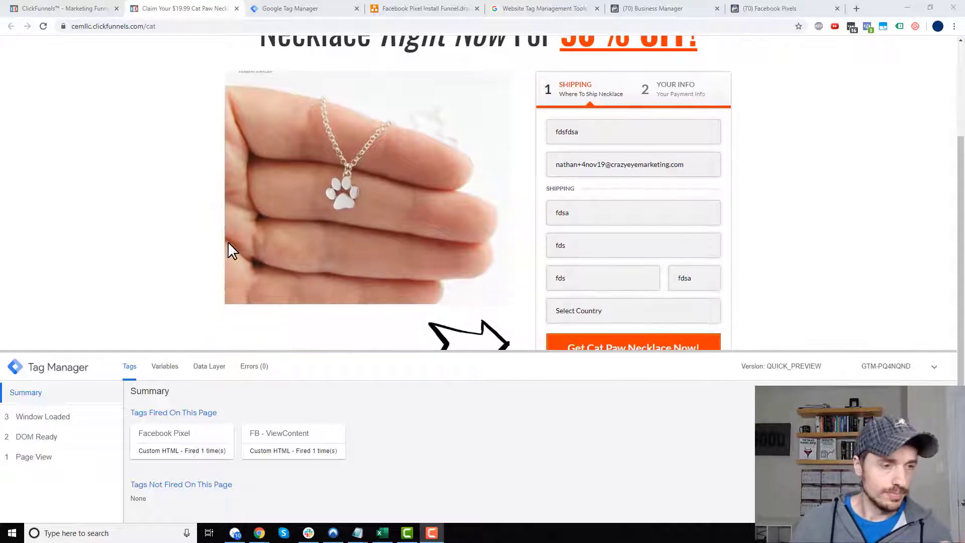
left_click(169, 190)
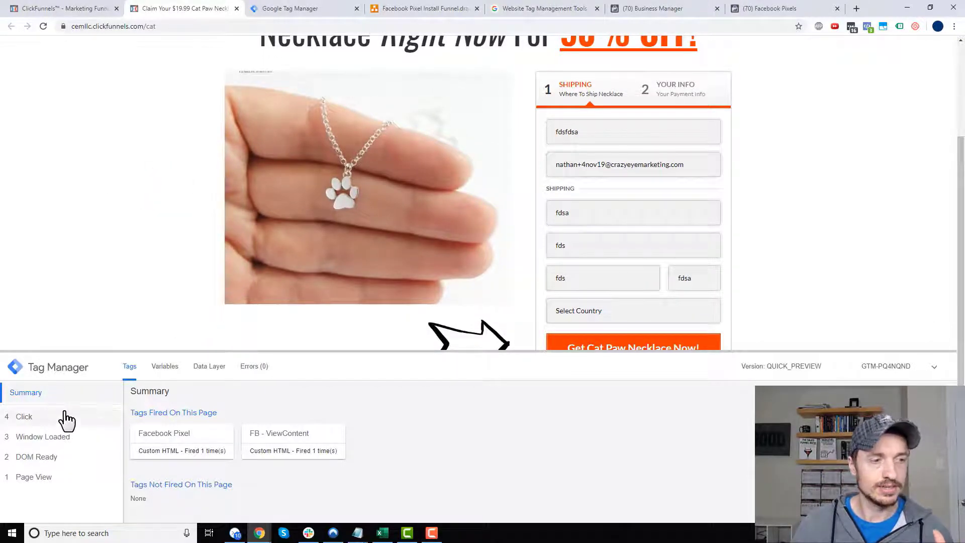
left_click(402, 199)
left_click(682, 186)
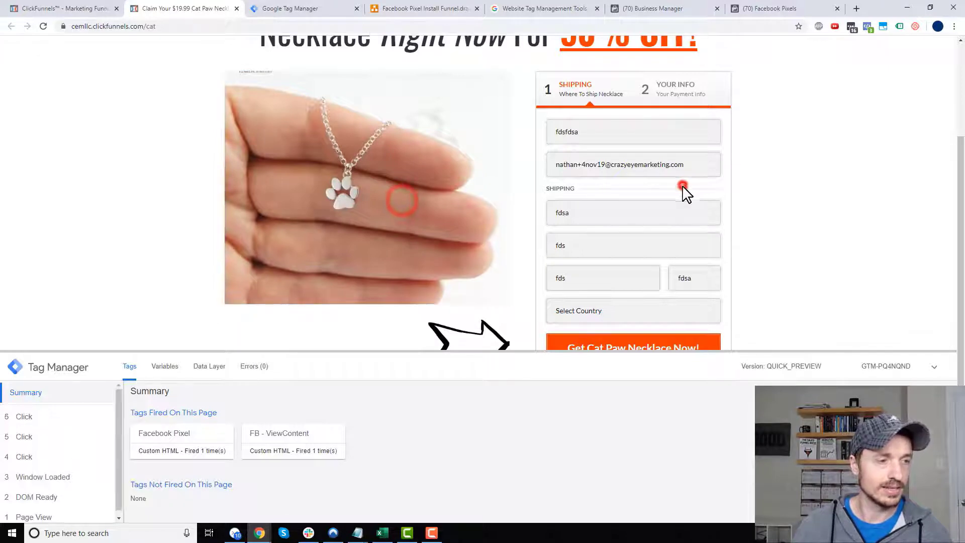
Enlarge the debug pane, make more test clicks around the order page, and inspect the variables of click event 7
left_click_drag(118, 350, 163, 261)
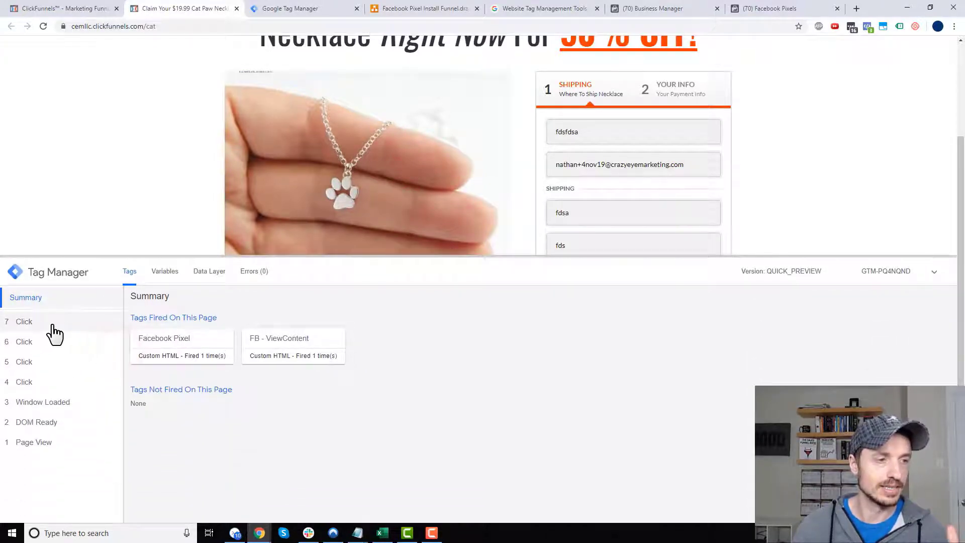
left_click(50, 322)
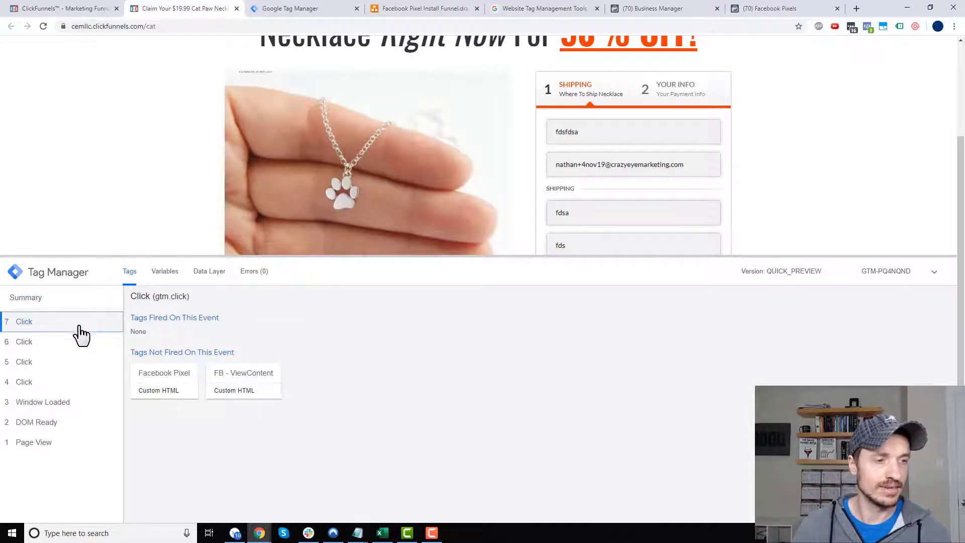
double_click(586, 190)
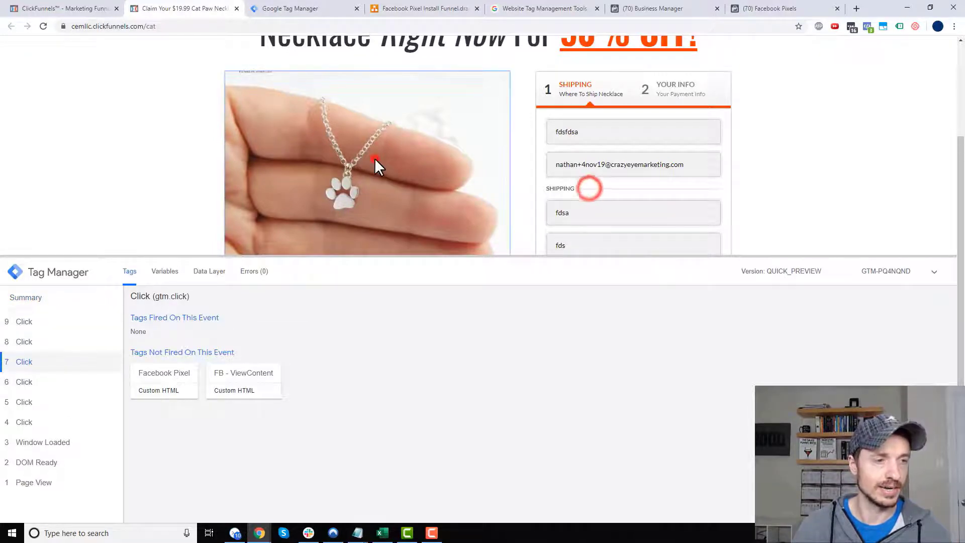
left_click(551, 163)
left_click(856, 171)
left_click(581, 123)
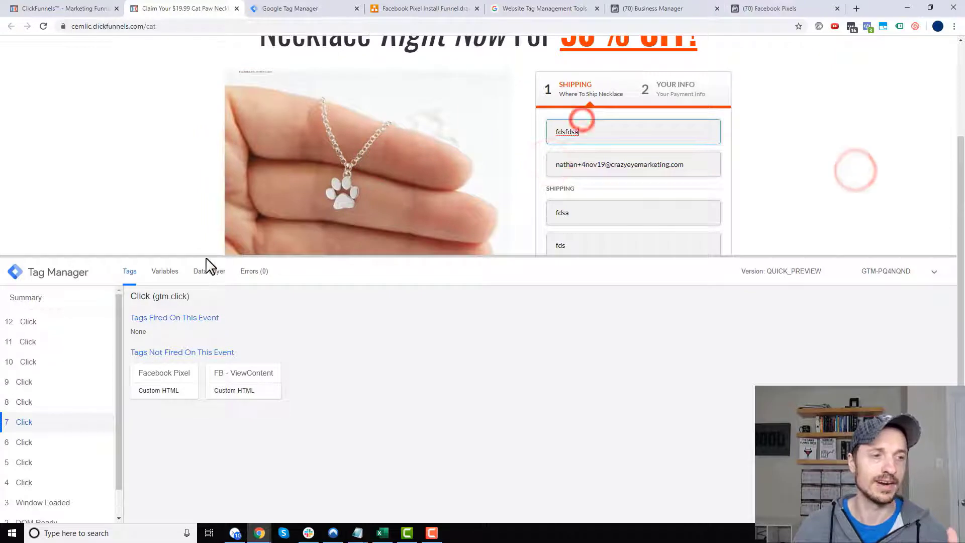
left_click(171, 276)
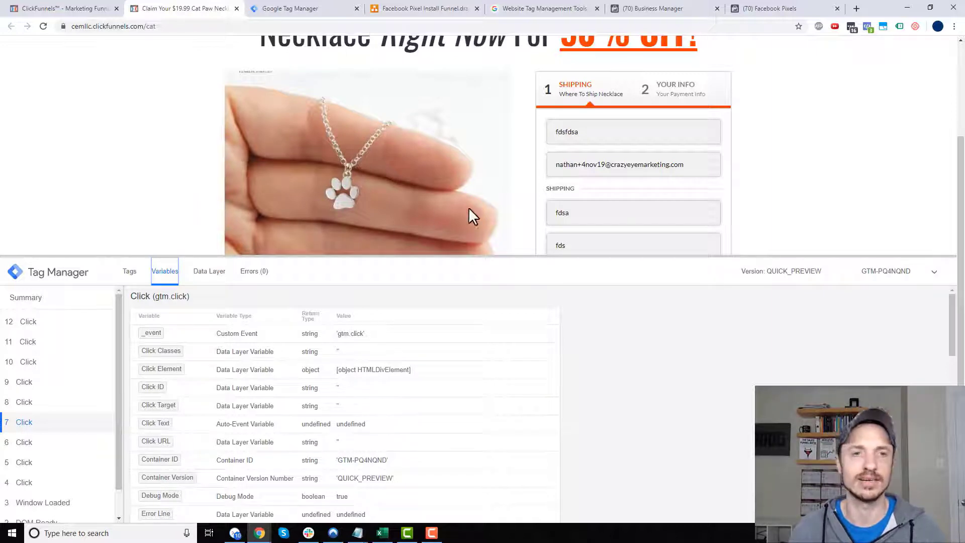
Test the Get Cat Paw Necklace Now! button and inspect the variables of the resulting click event
scroll(468, 207, "down", 2)
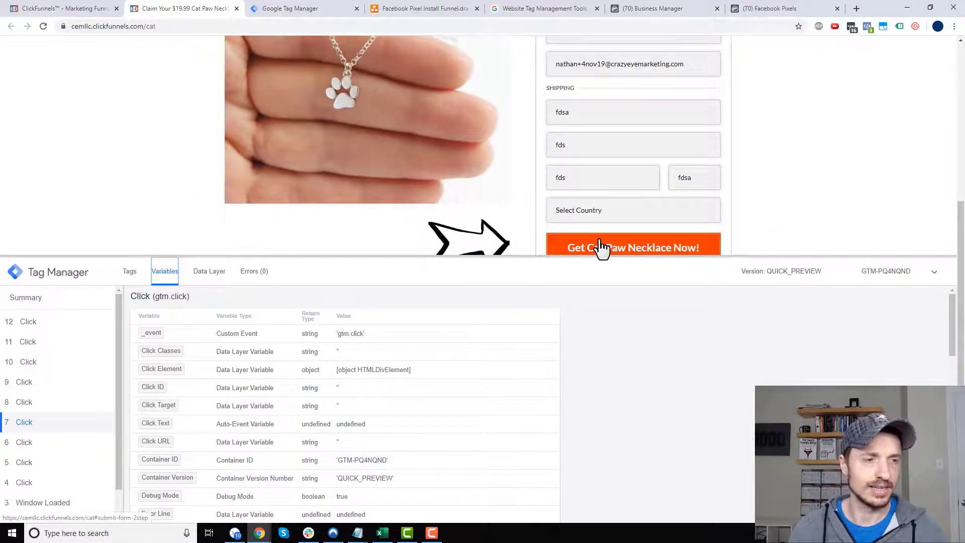
left_click(603, 251)
left_click(54, 323)
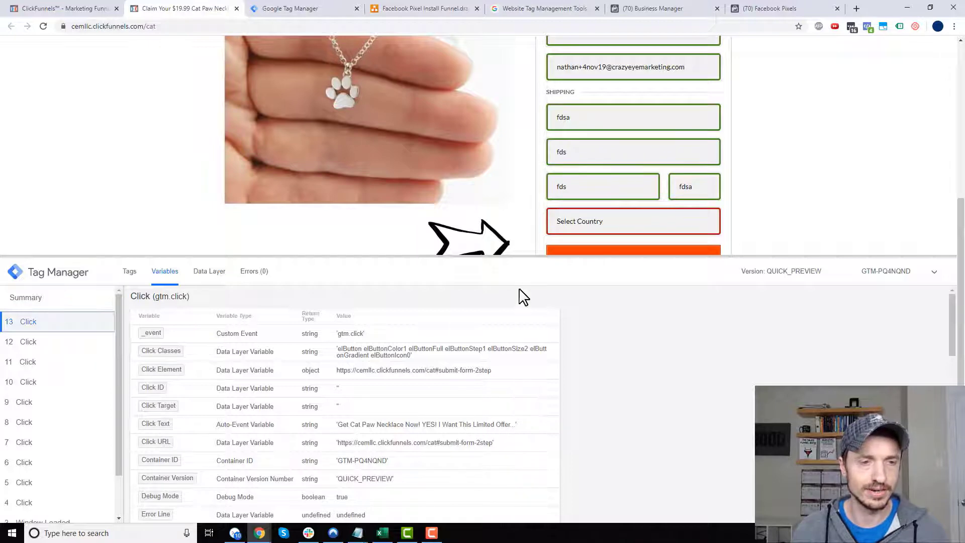
Make a test click on the necklace image and inspect that click event's variables for comparison
left_click(345, 133)
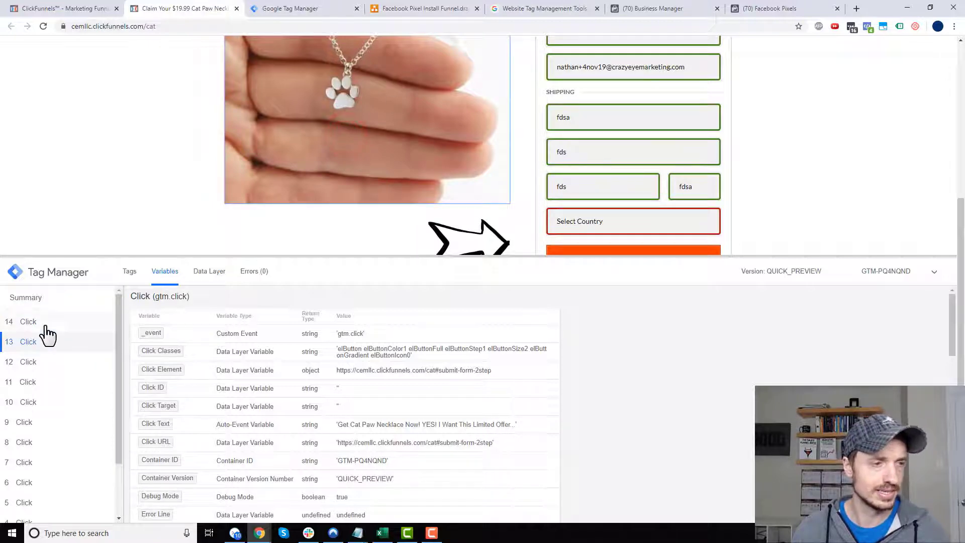
left_click(45, 323)
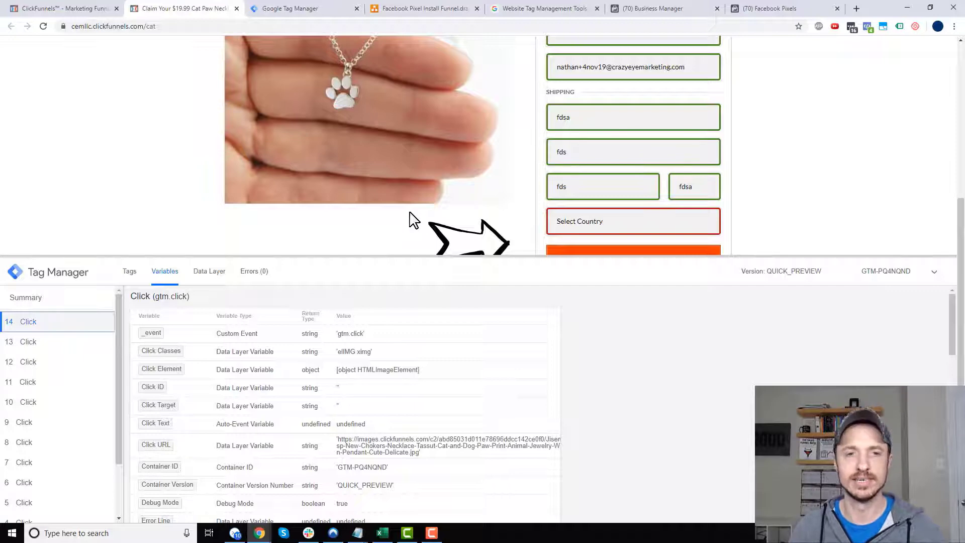
scroll(814, 137, "down", 1)
Check the Add To Cart event in the funnel diagram, and shrink the order page's debug pane to examine the form and its submit button
left_click(426, 8)
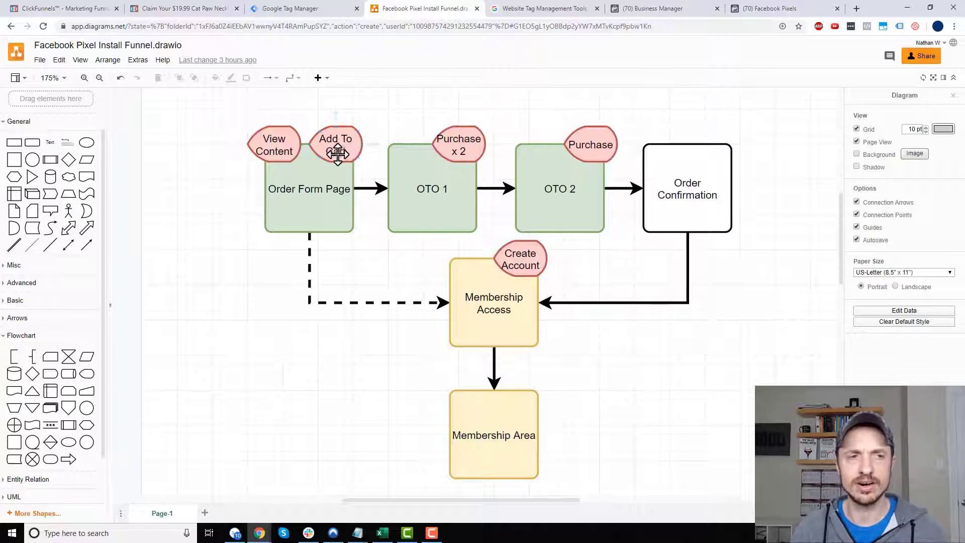
left_click(204, 7)
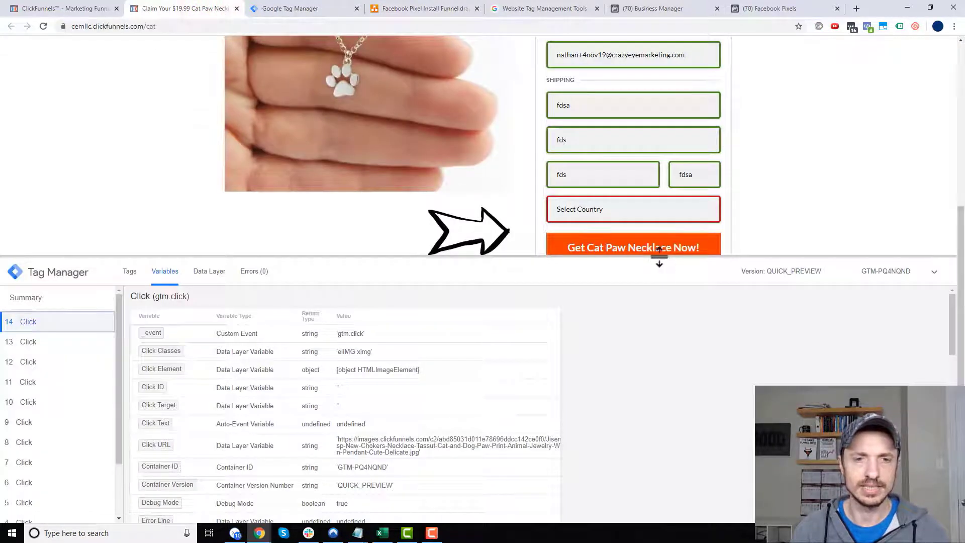
left_click_drag(659, 257, 660, 316)
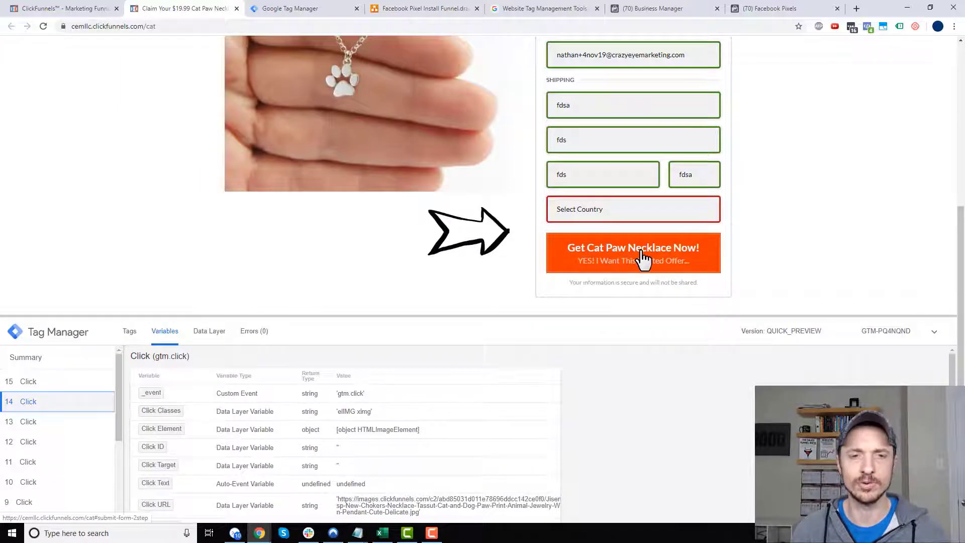
scroll(619, 101, "up", 1)
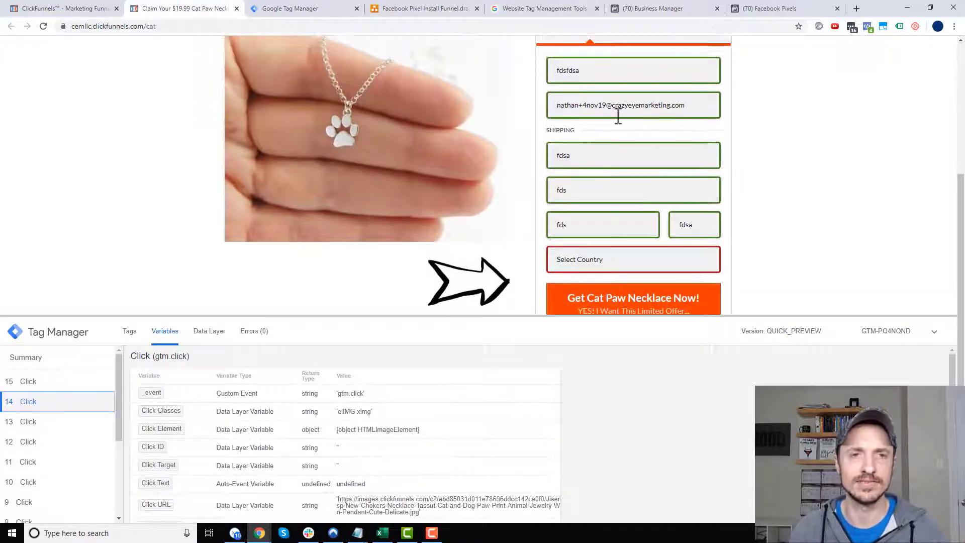
scroll(603, 211, "down", 1)
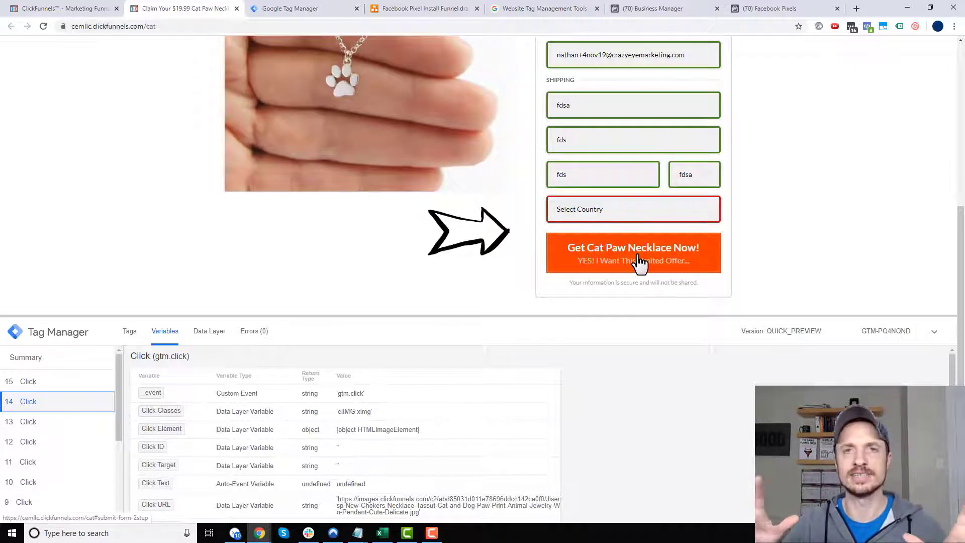
Check the existing Tag Manager tags, then go through the Facebook pixel's installation in Events Manager to the list of manual event codes
left_click(307, 15)
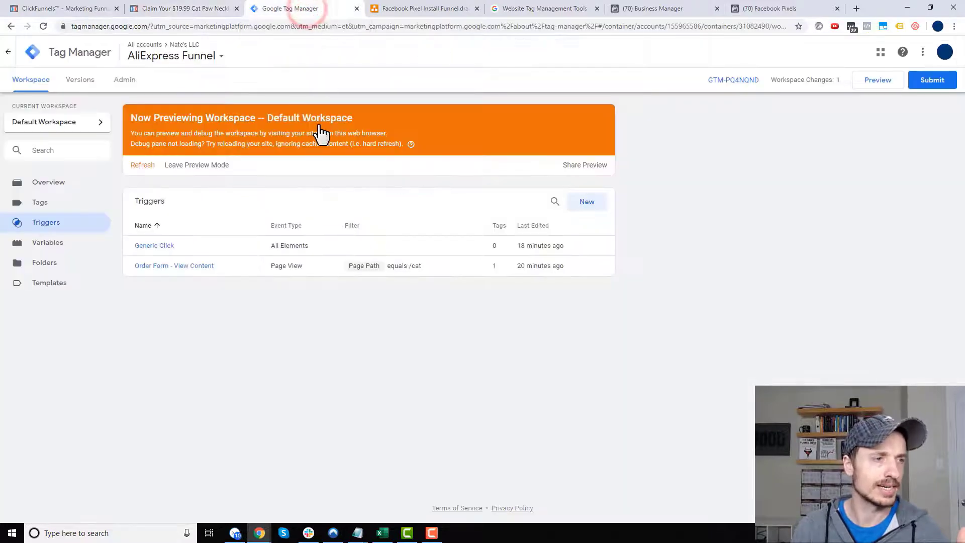
left_click(86, 209)
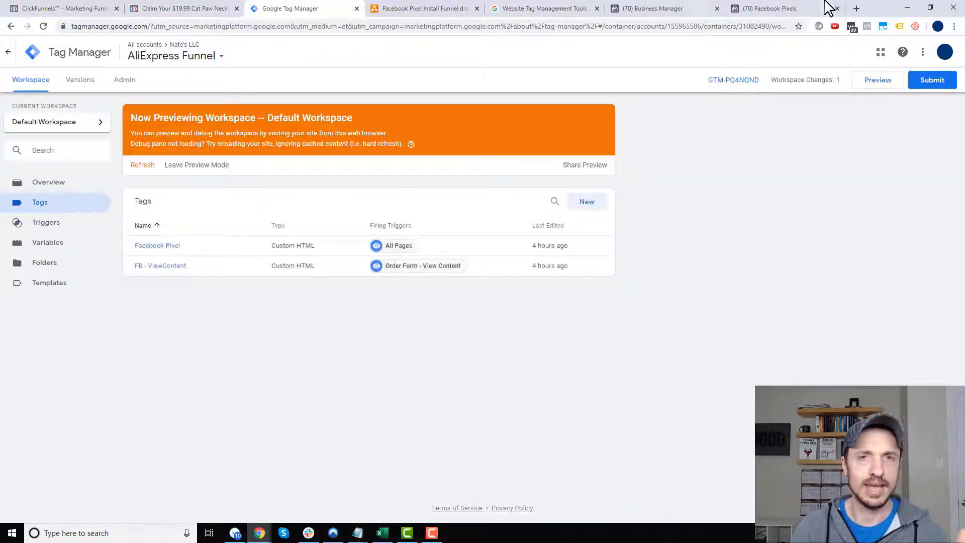
left_click(793, 11)
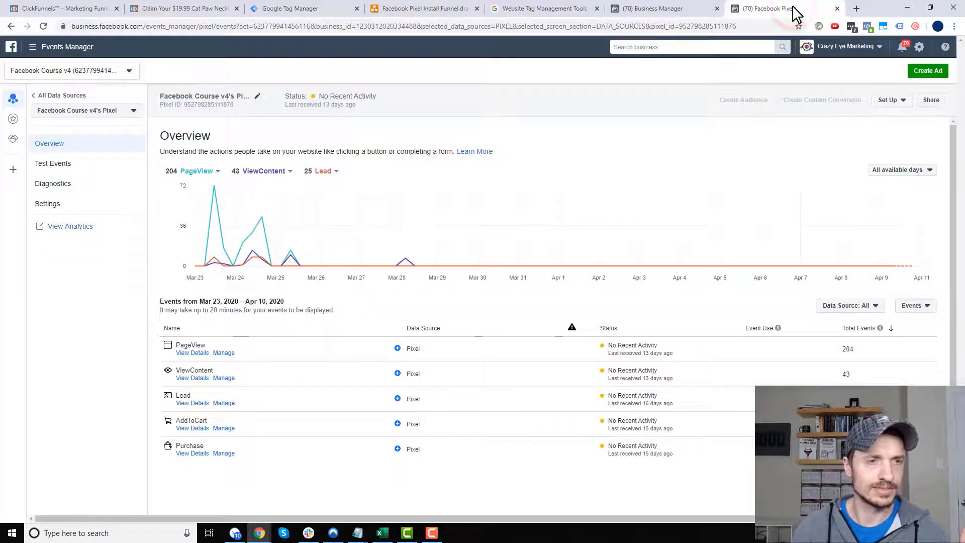
left_click(678, 7)
left_click(748, 15)
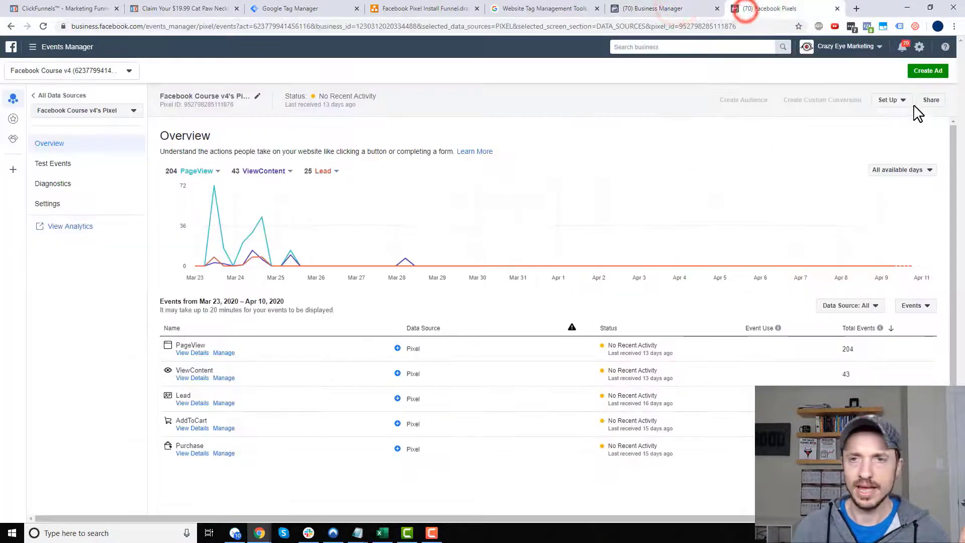
left_click(888, 99)
left_click(894, 115)
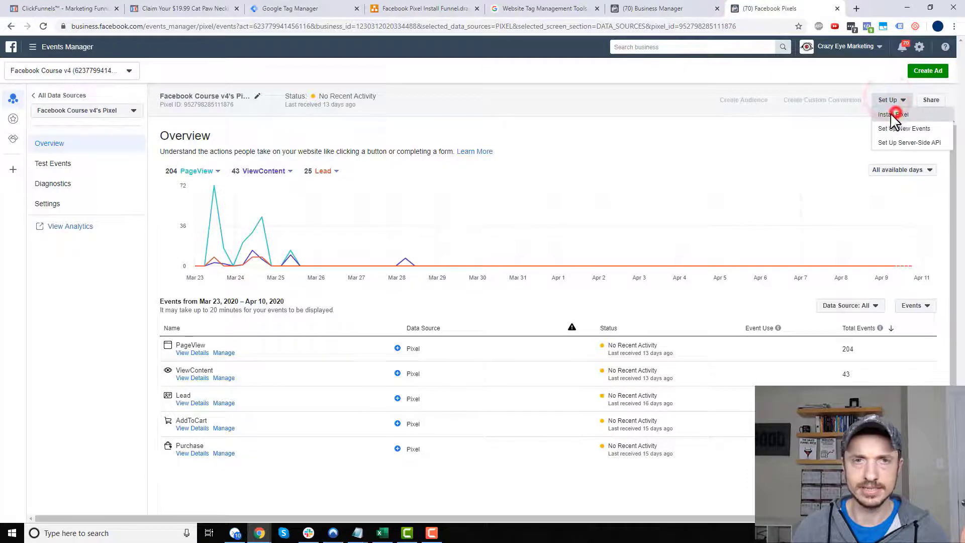
left_click(444, 274)
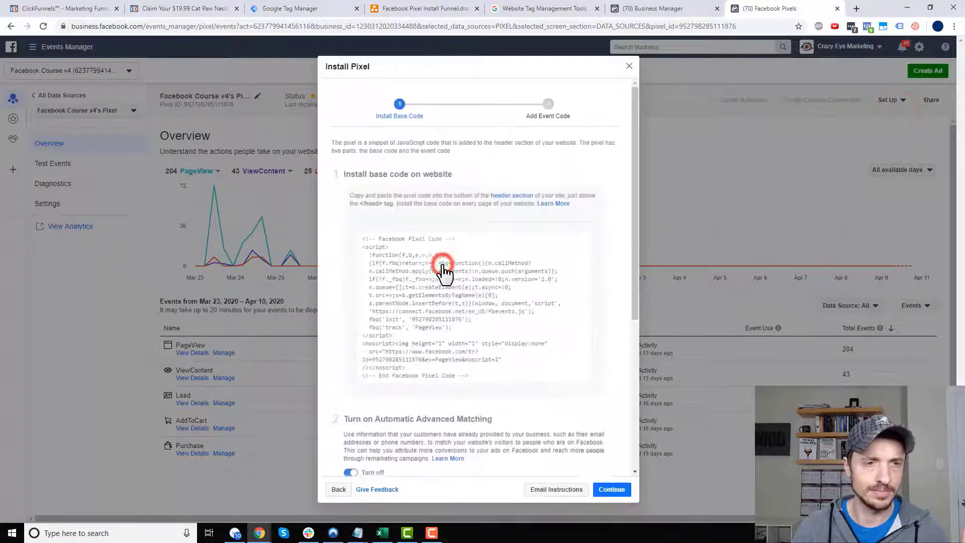
scroll(382, 402, "down", 5)
left_click(608, 489)
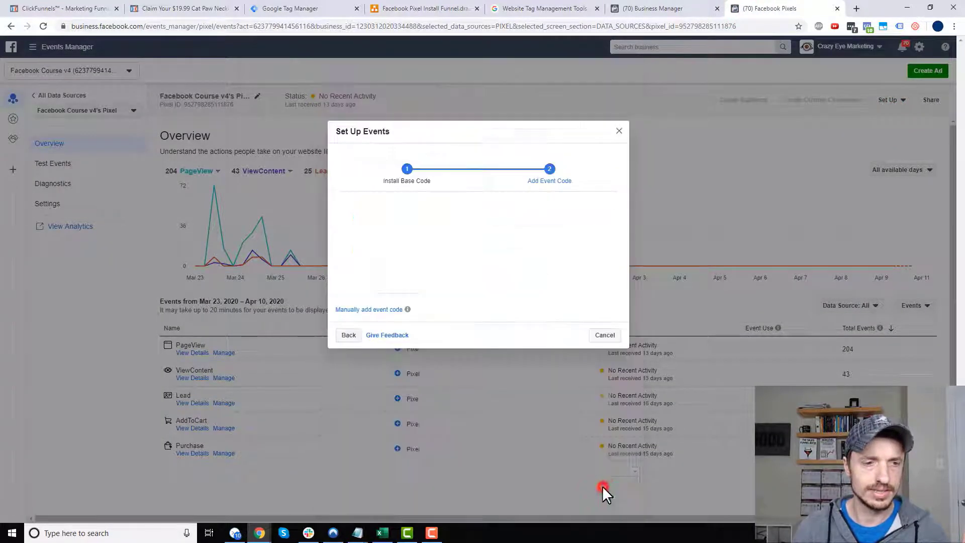
left_click(363, 311)
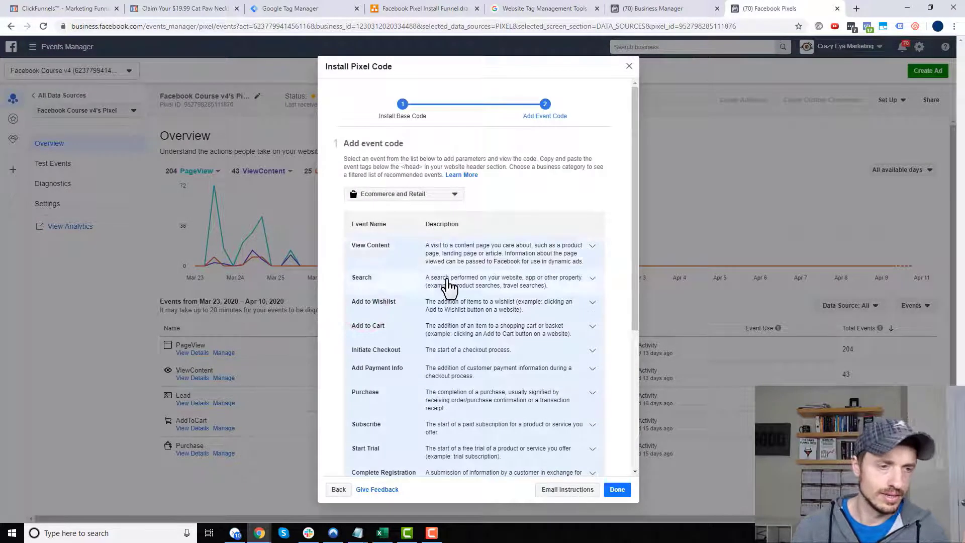
Keep the Ecommerce and Retail category, expand the Add to Cart event and copy its page-load event code
scroll(448, 287, "down", 2)
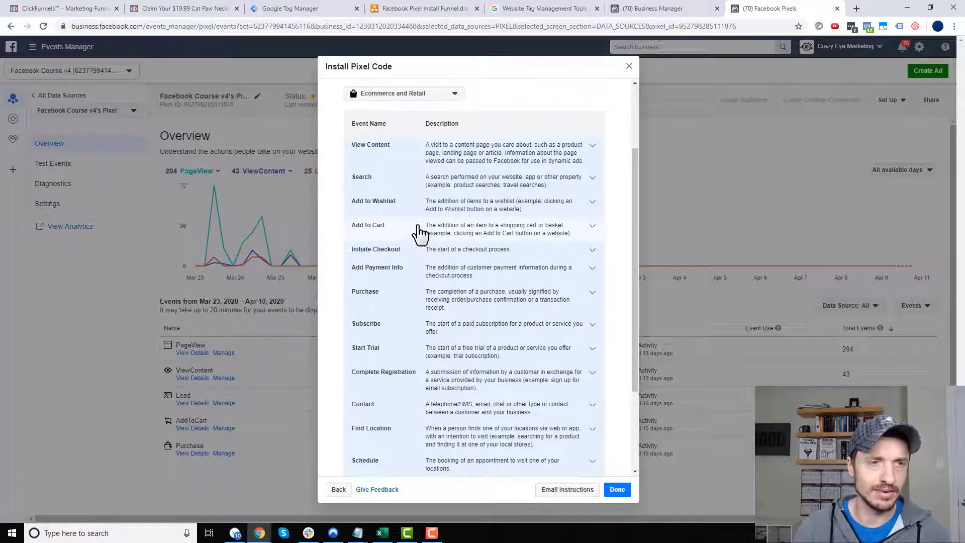
left_click(424, 95)
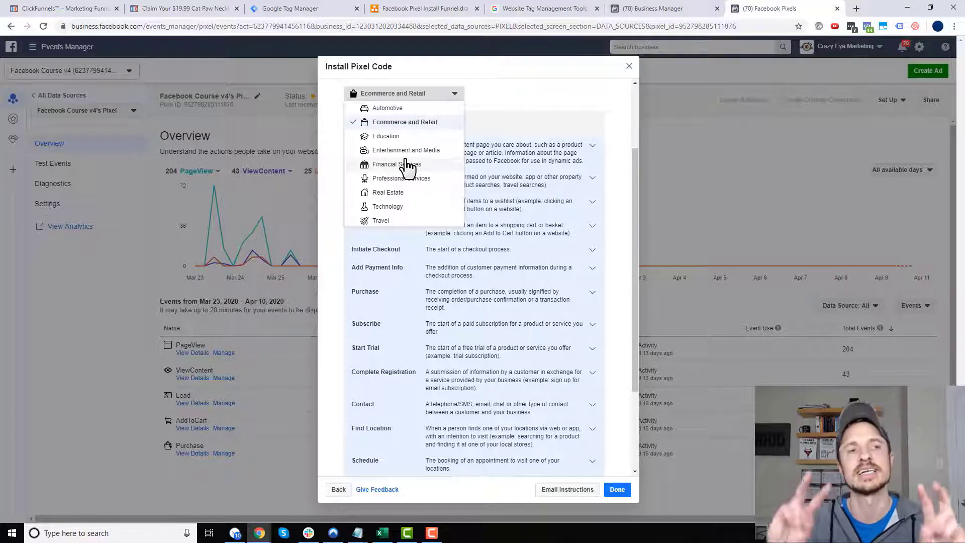
left_click(409, 125)
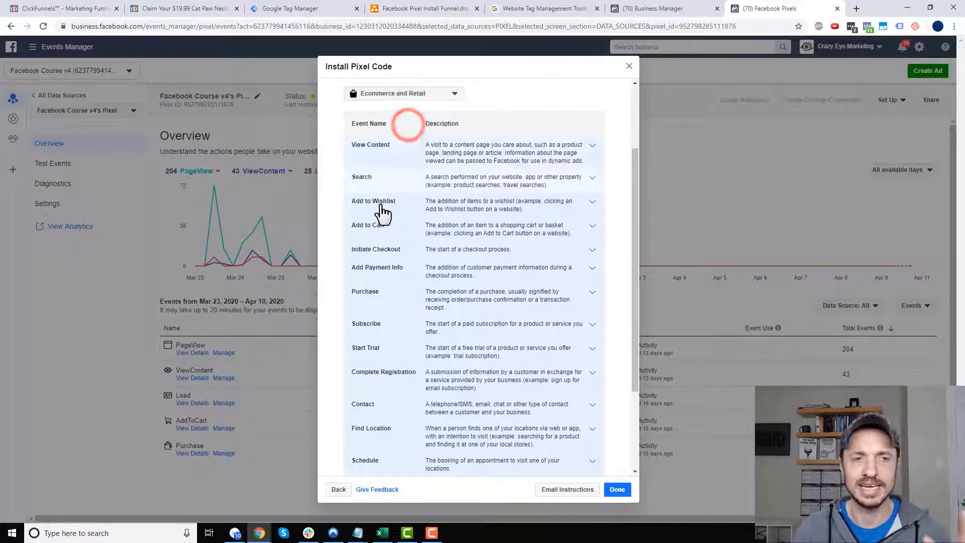
left_click(372, 229)
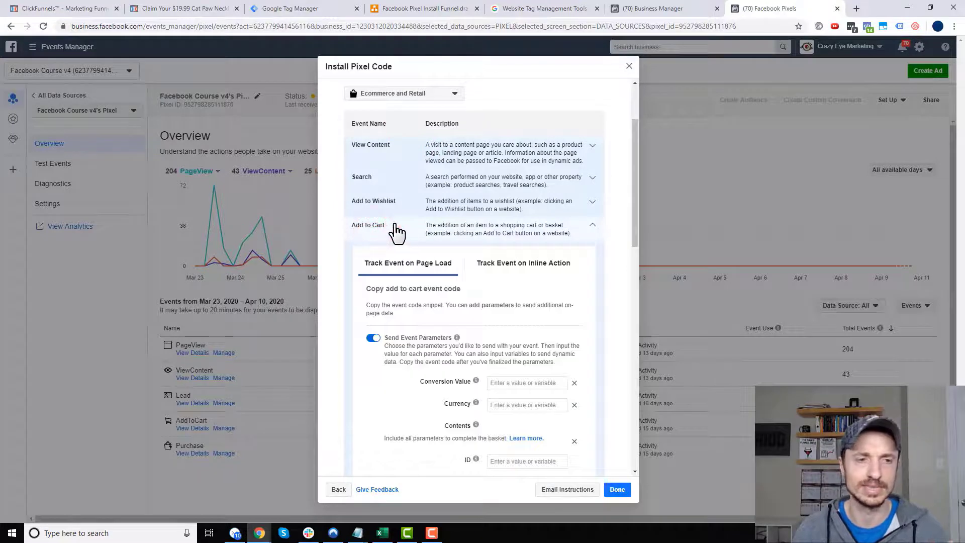
scroll(397, 232, "down", 7)
left_click(442, 234)
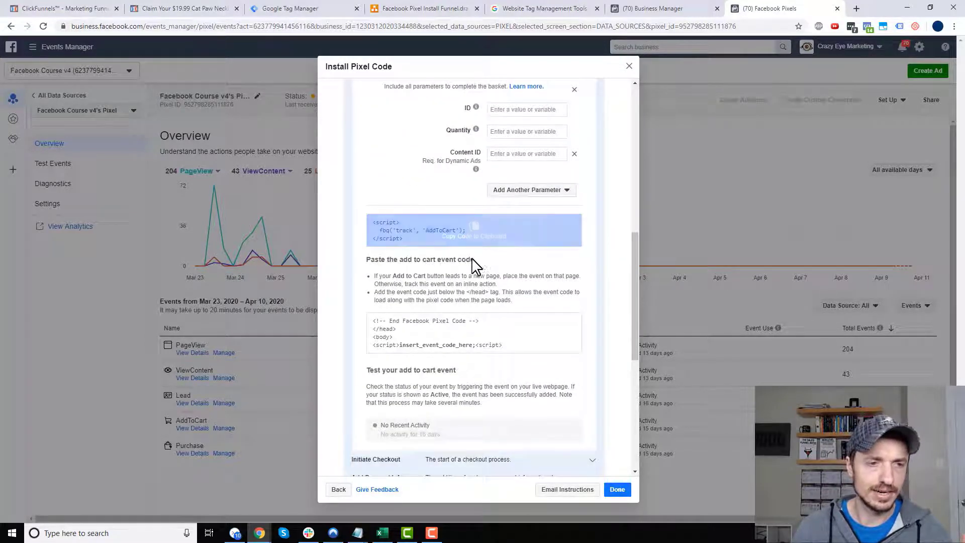
left_click(482, 244)
scroll(481, 246, "up", 2)
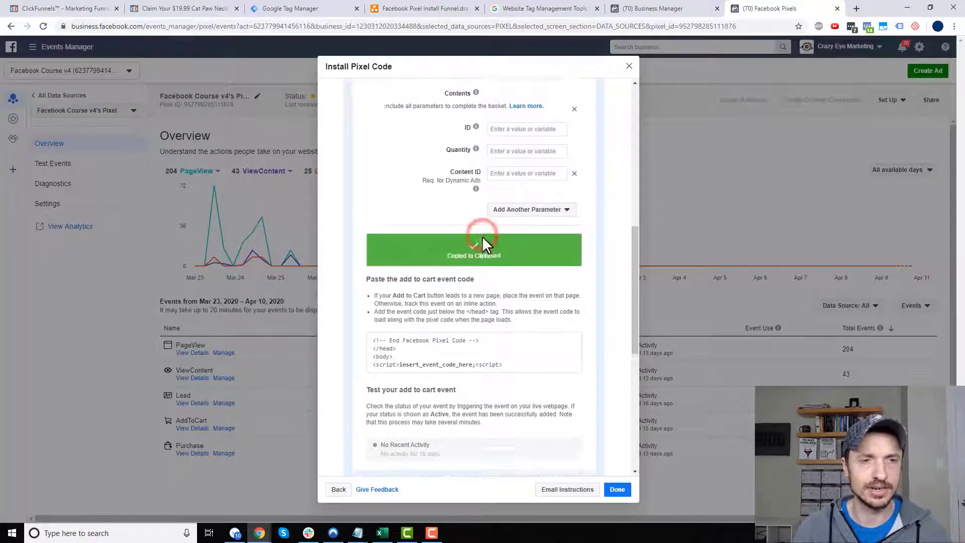
scroll(486, 258, "up", 2)
scroll(487, 261, "down", 1)
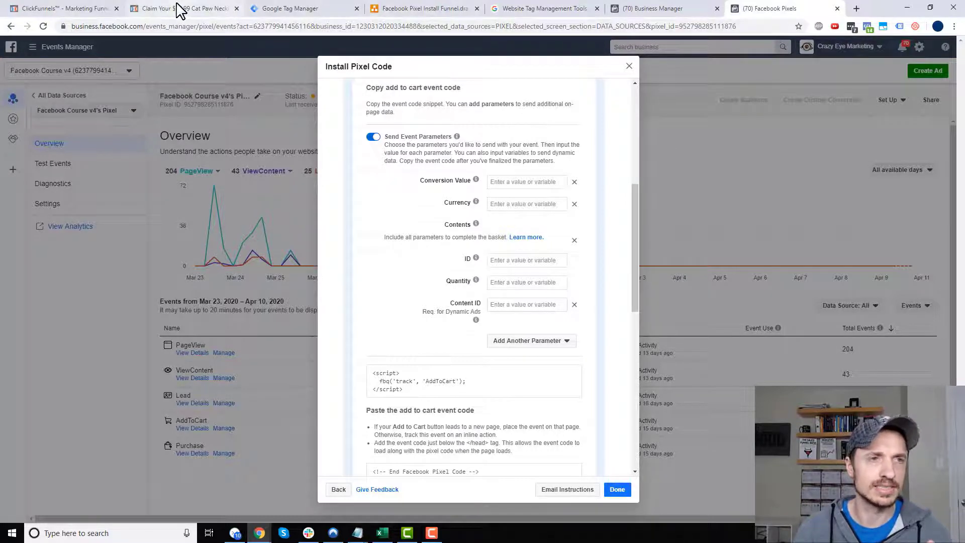
Return to Google Tag Manager and start a new tag named FB - AddToCart
left_click(287, 8)
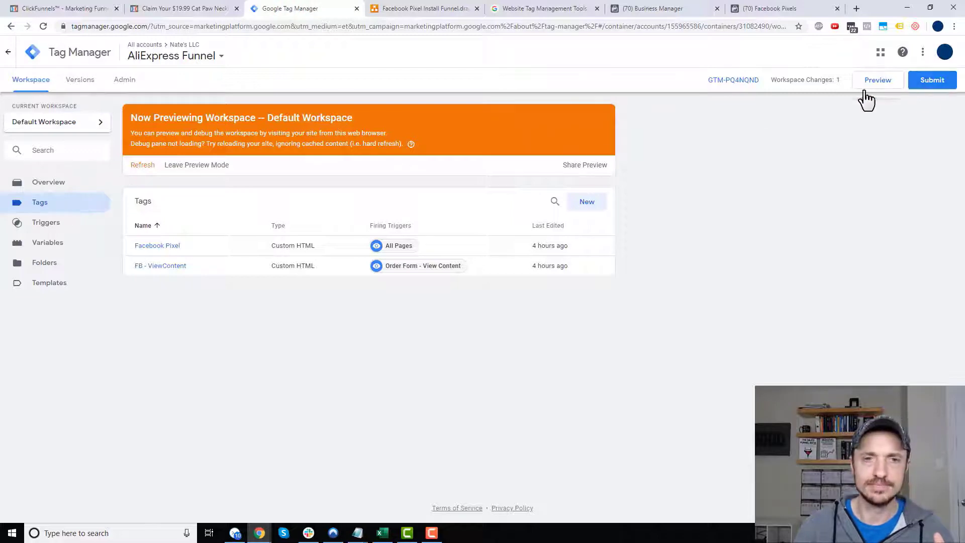
left_click(580, 205)
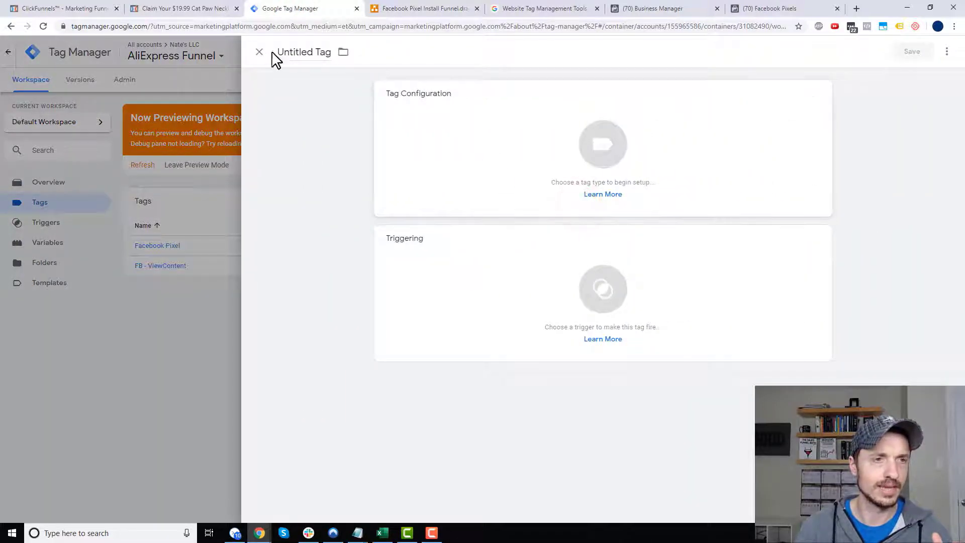
left_click(296, 53)
key("ctrl+a")
key("ctrl+s")
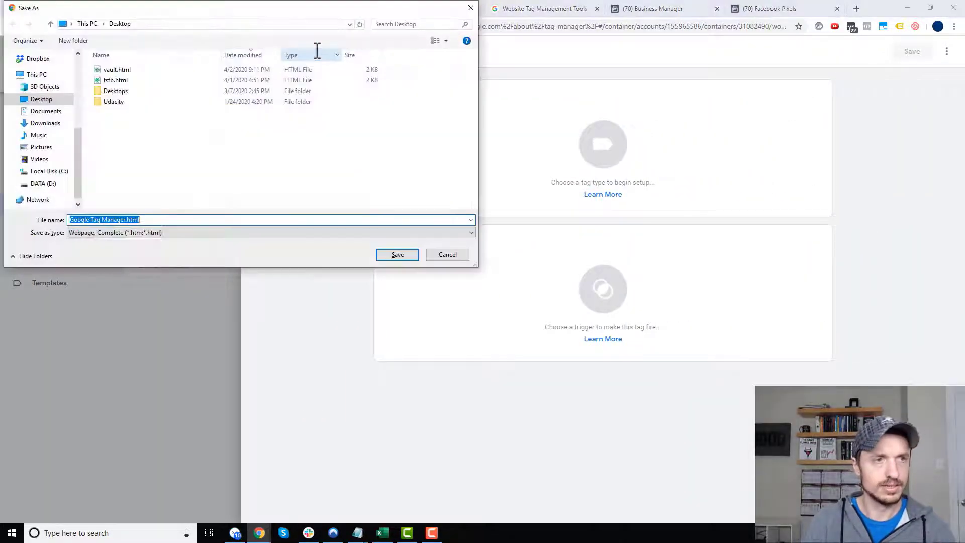
left_click(450, 255)
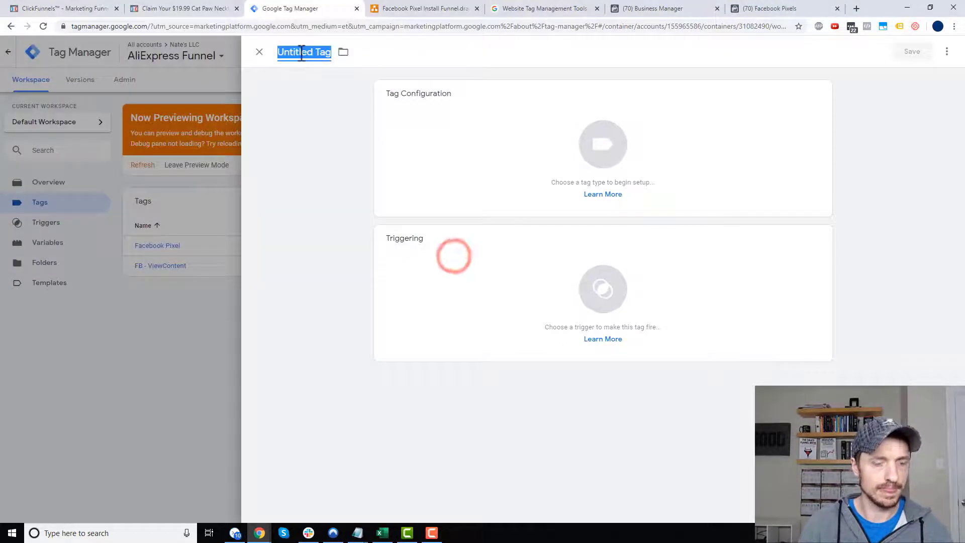
type("FB - AddToCart")
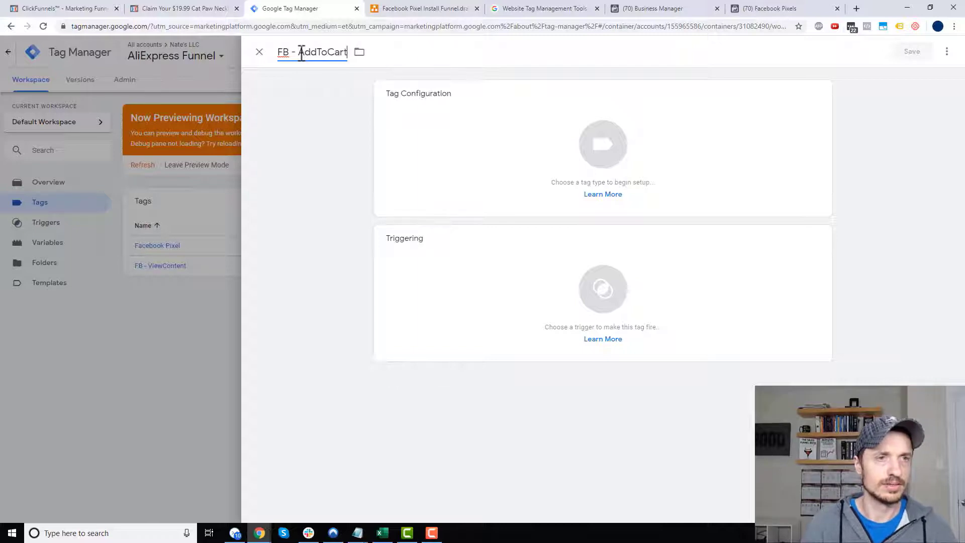
Make it a Custom HTML tag containing the copied AddToCart script, and save it without a trigger
left_click(555, 144)
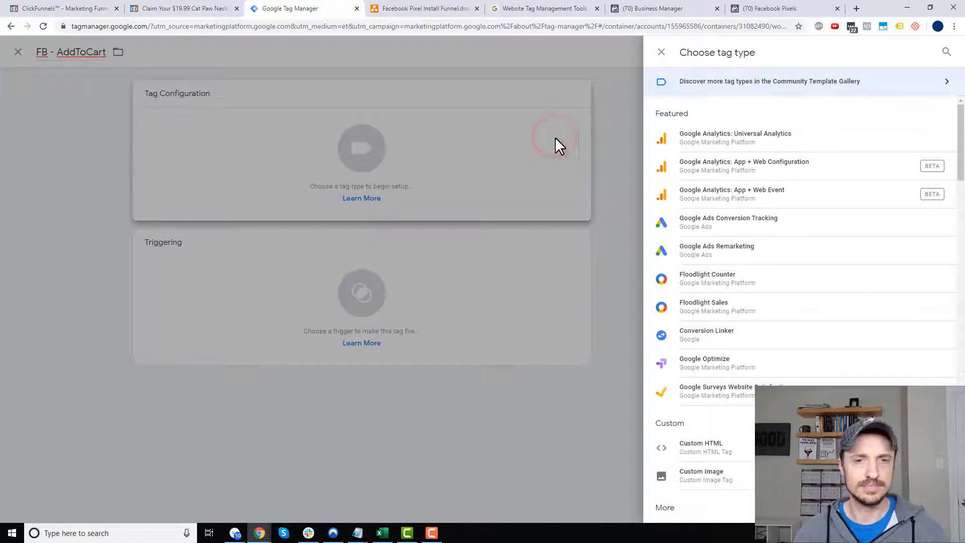
left_click(725, 444)
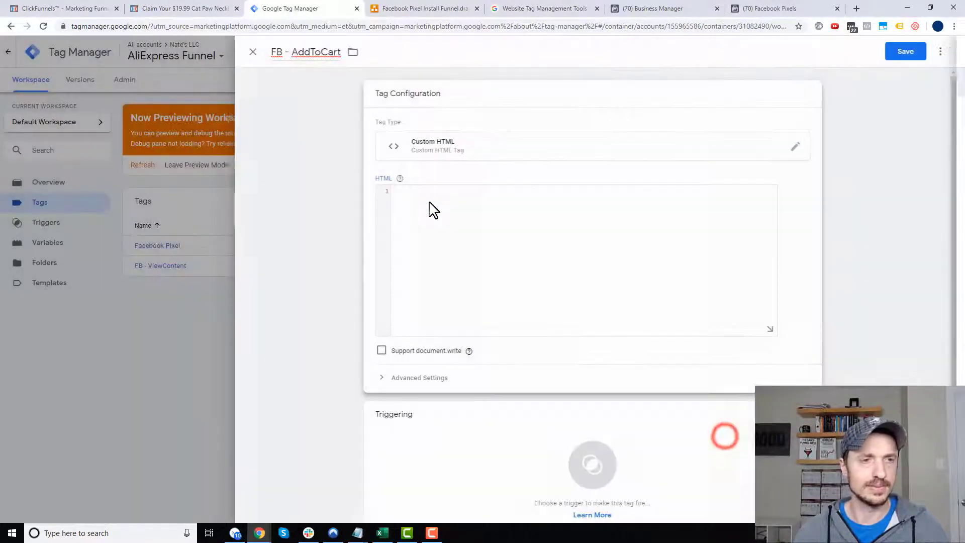
left_click(429, 202)
key("ctrl+v")
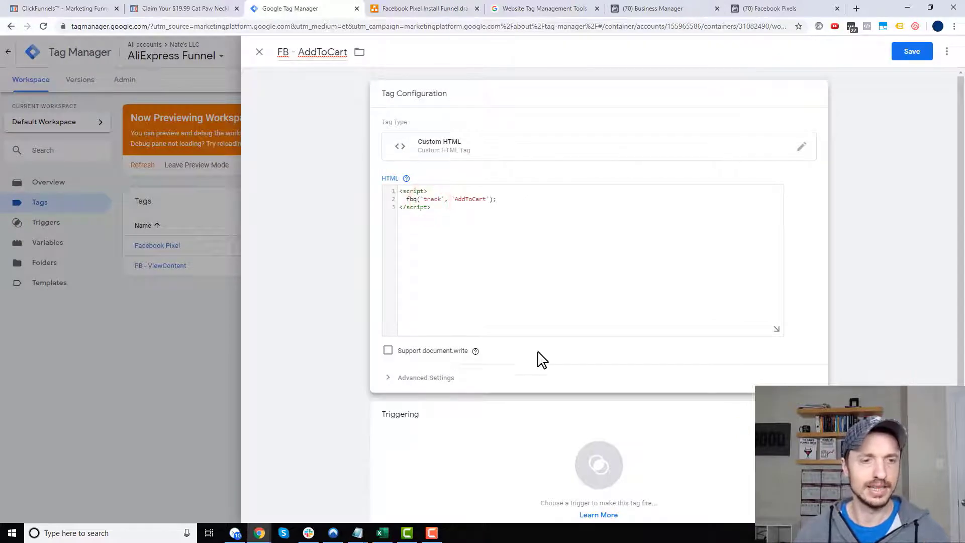
left_click(912, 53)
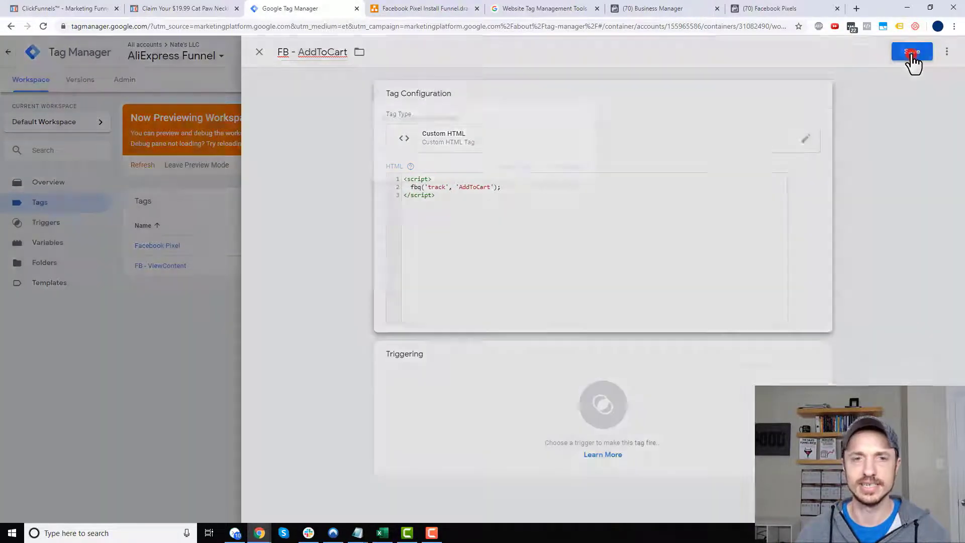
left_click(516, 169)
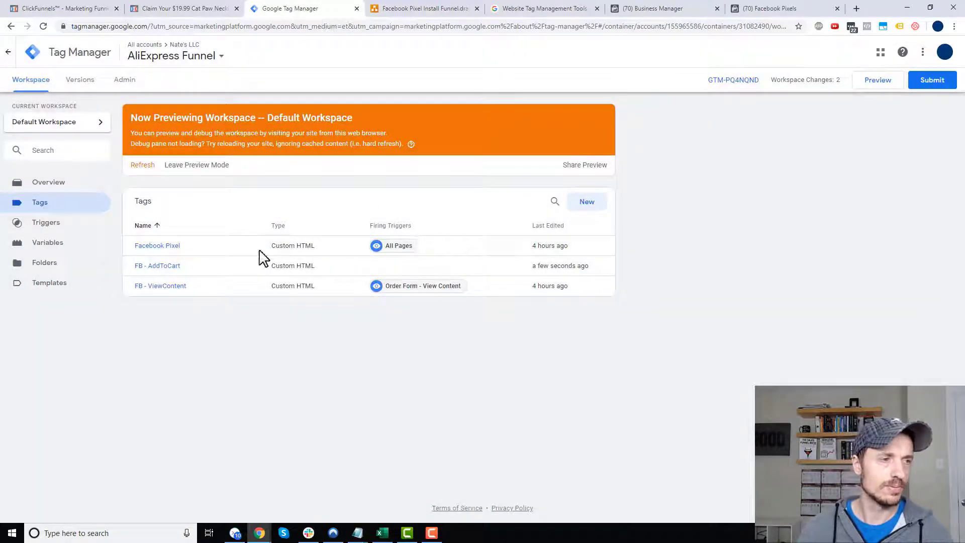
Start a new trigger named Order Form - AddToCart with the Click - All Elements type
left_click(59, 231)
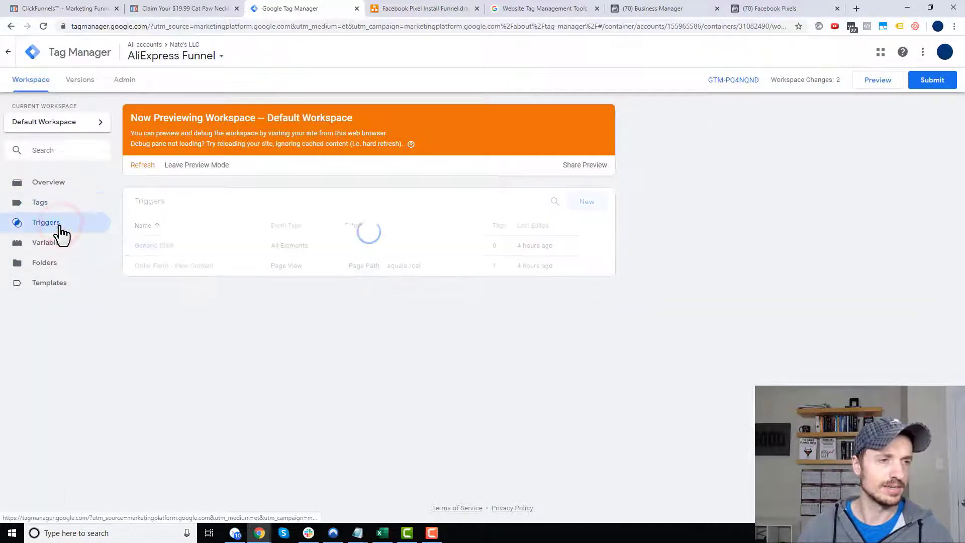
left_click(591, 203)
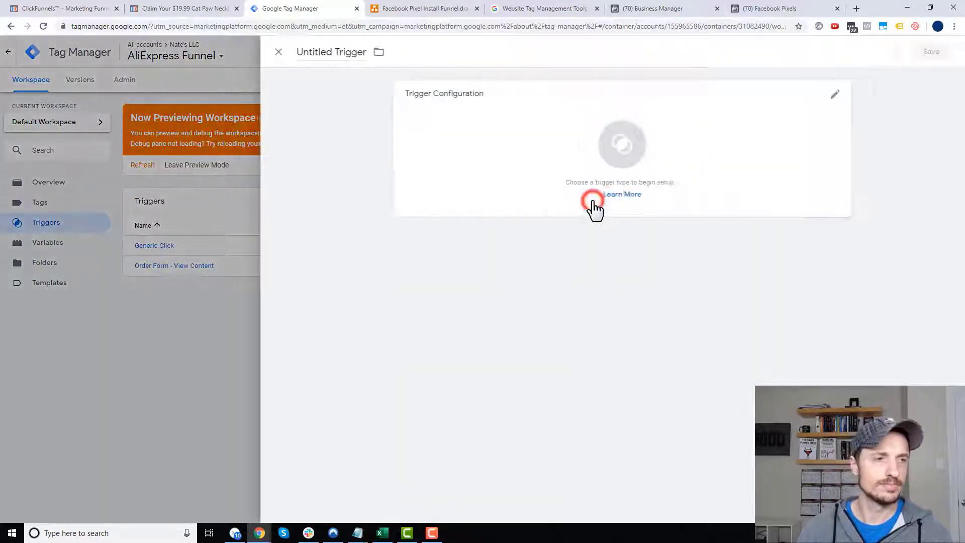
left_click(324, 52)
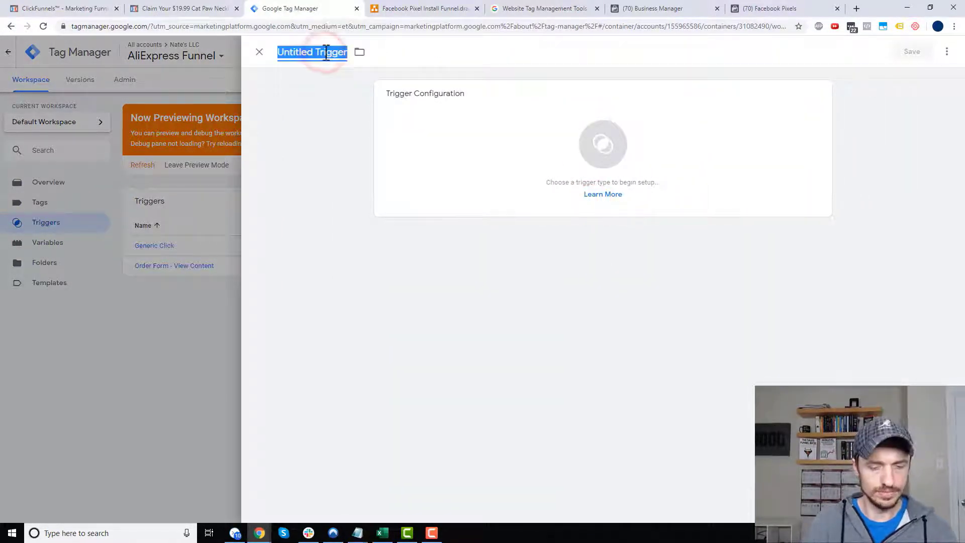
type("Order Form - AddToCart")
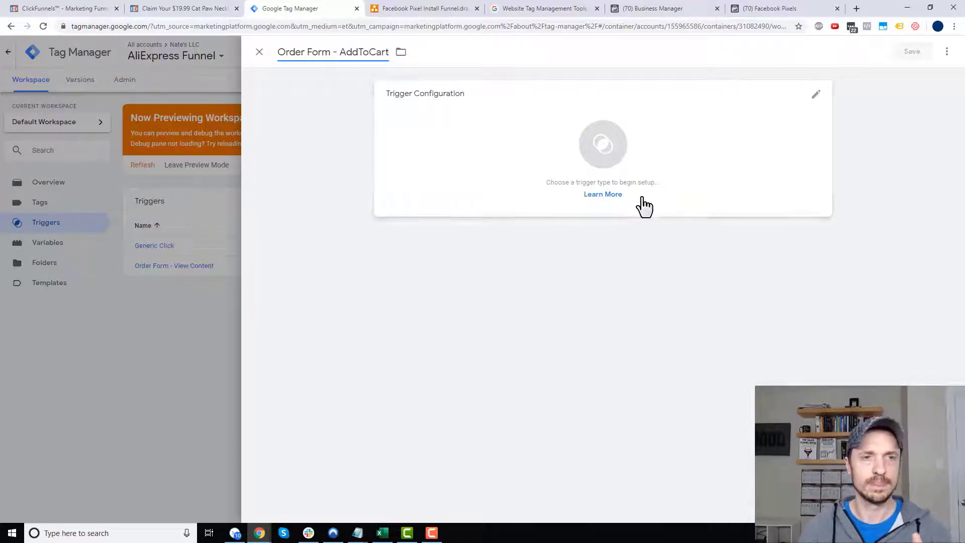
left_click(630, 166)
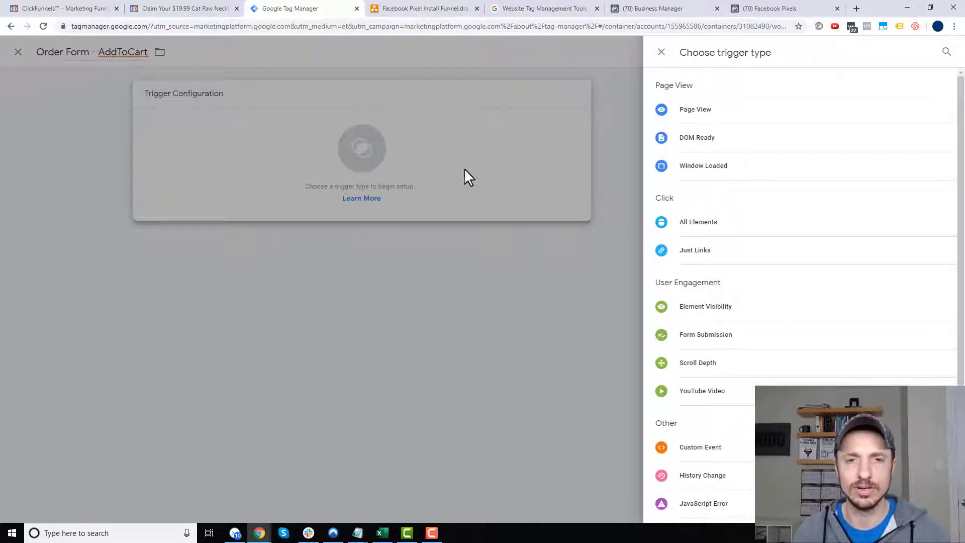
left_click(716, 233)
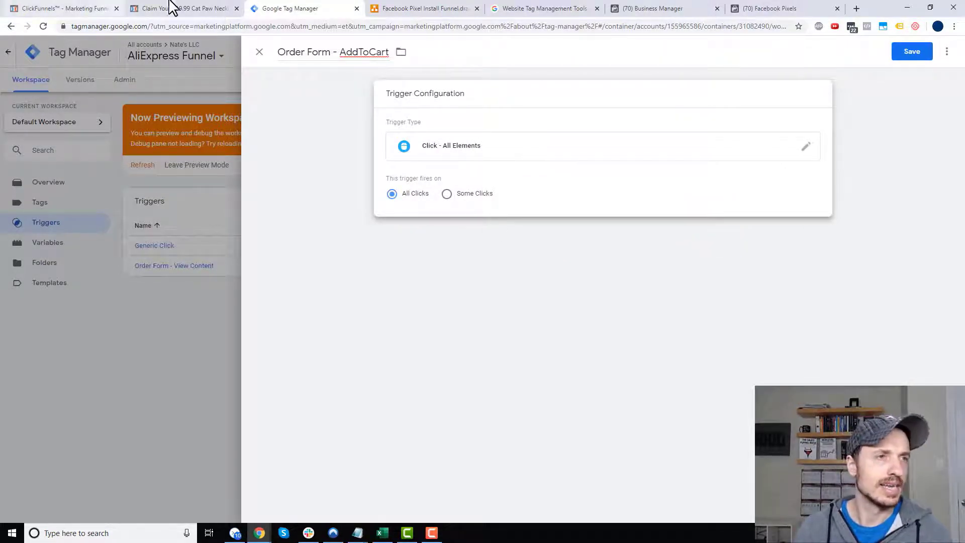
Make a test click on the order page's Get Cat Paw Necklace Now! button and inspect the newest click event's variables
left_click(205, 7)
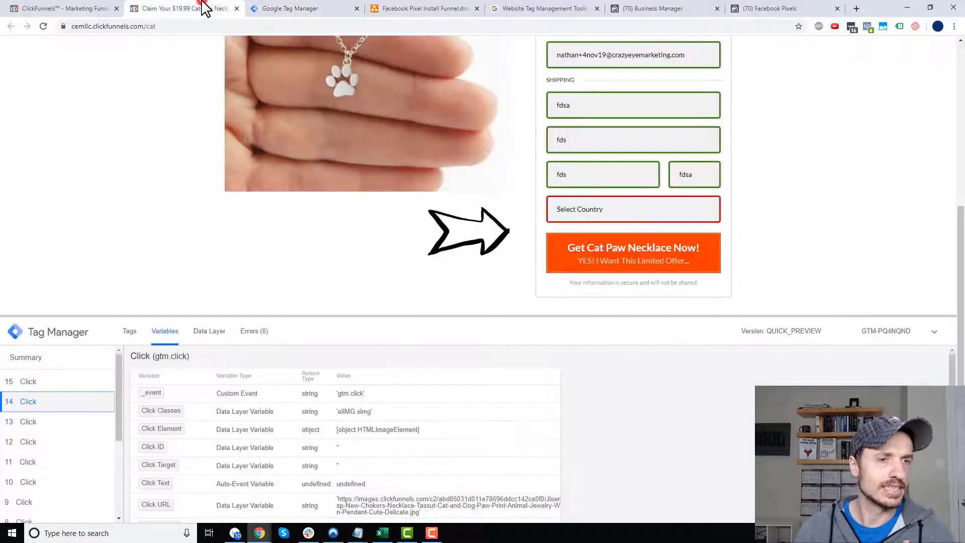
left_click(559, 260)
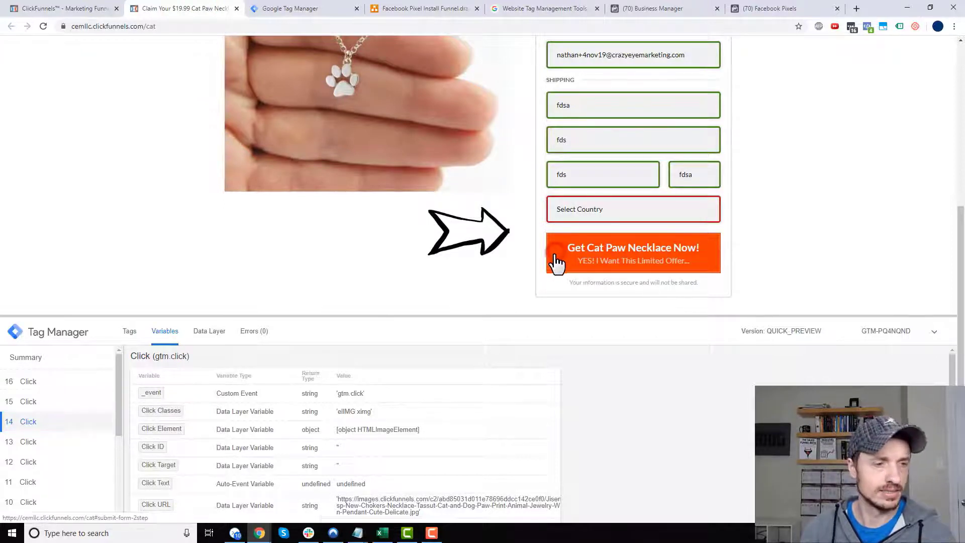
left_click(36, 383)
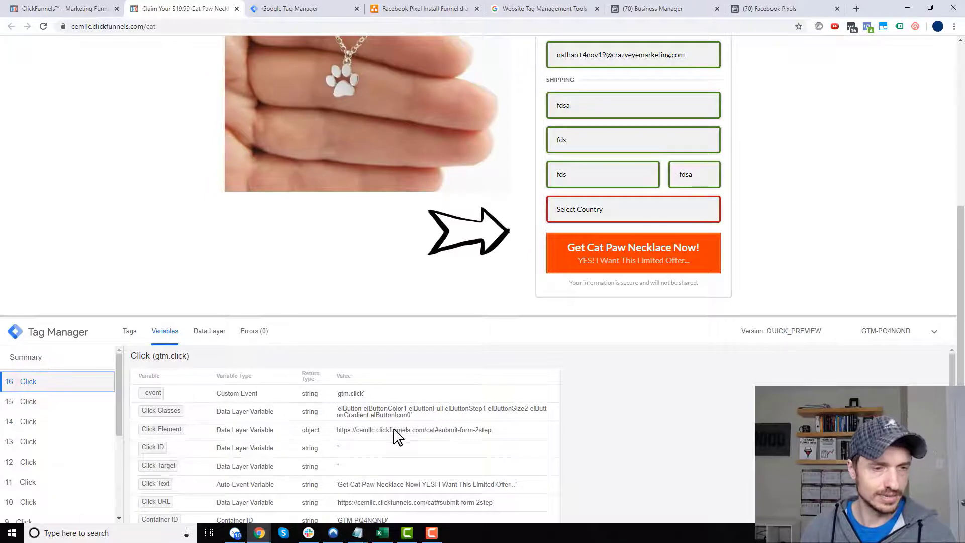
Enlarge the debug pane and examine the variables recorded for the order button's click event 16
left_click_drag(407, 316, 409, 279)
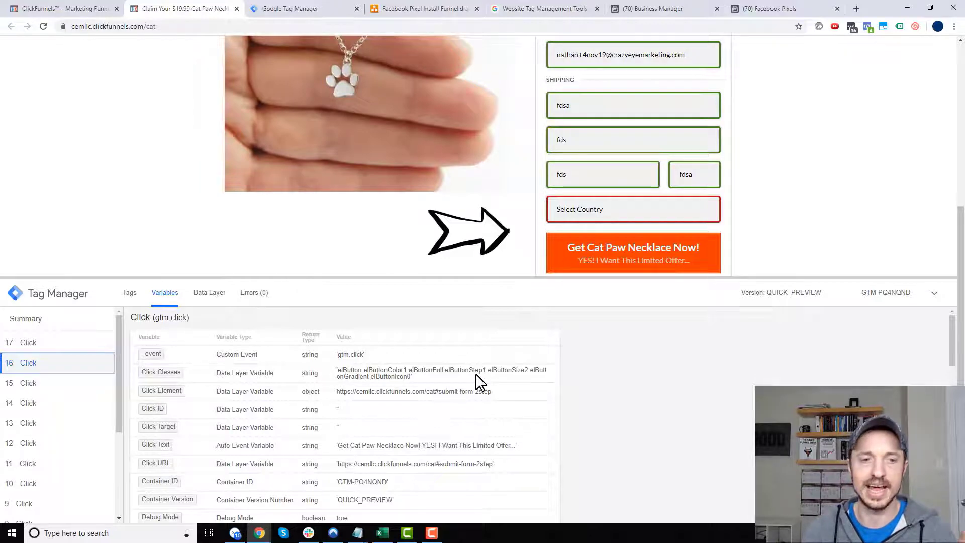
scroll(393, 463, "down", 1)
scroll(392, 464, "down", 4)
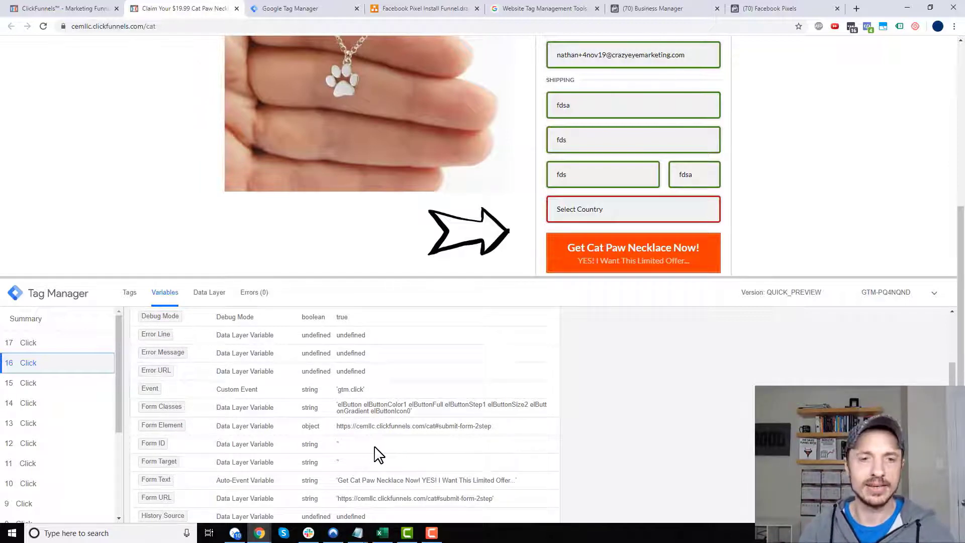
scroll(470, 395, "up", 4)
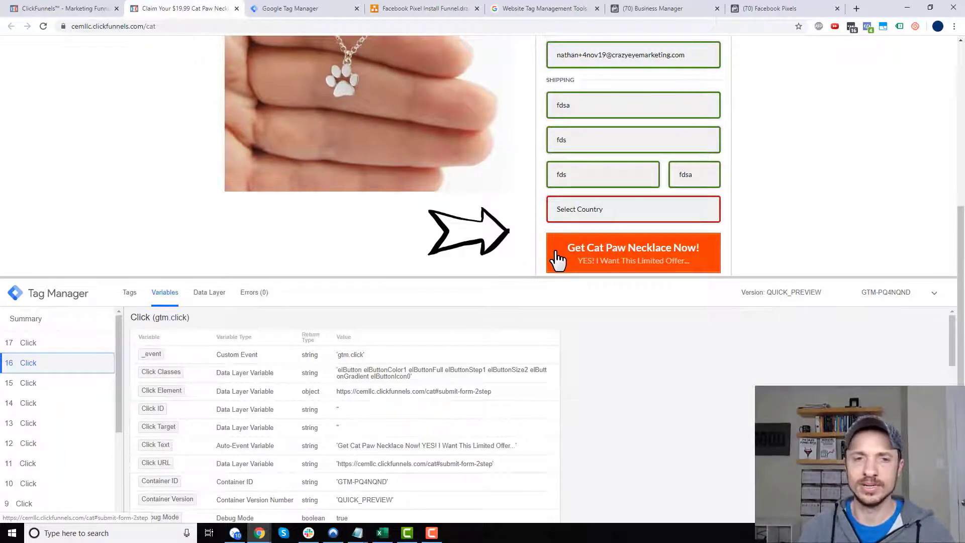
Trigger a click on the order button's main headline text and examine the new event's click variables
left_click(584, 258)
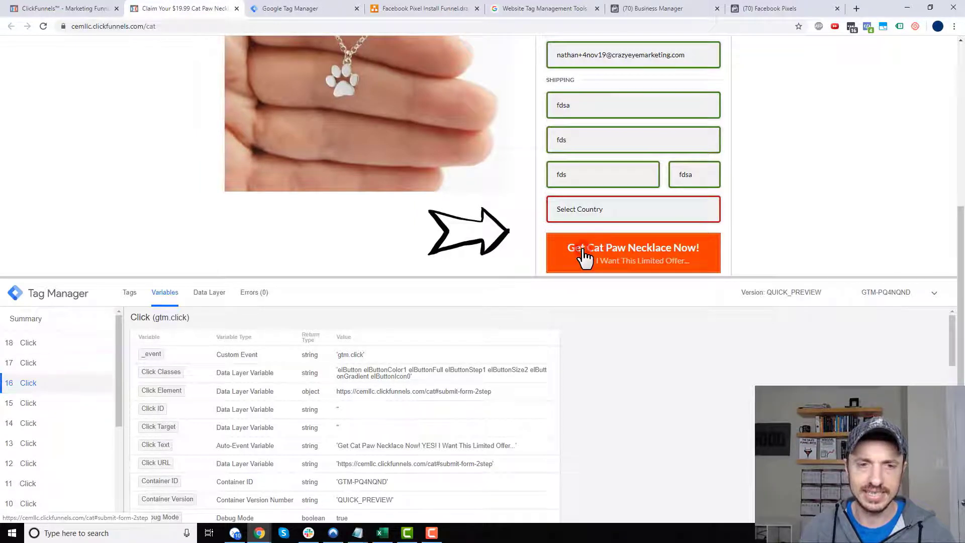
left_click(30, 343)
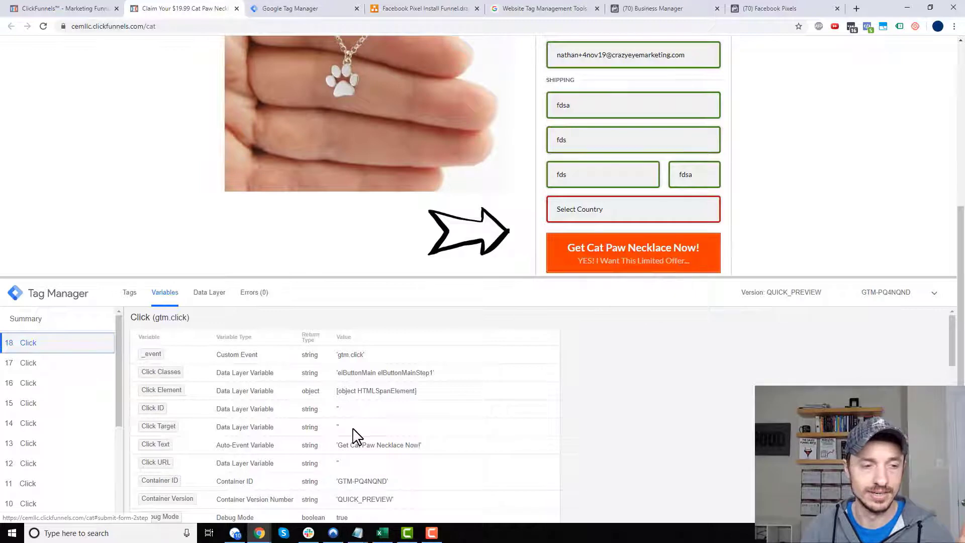
scroll(356, 437, "down", 5)
scroll(375, 451, "up", 5)
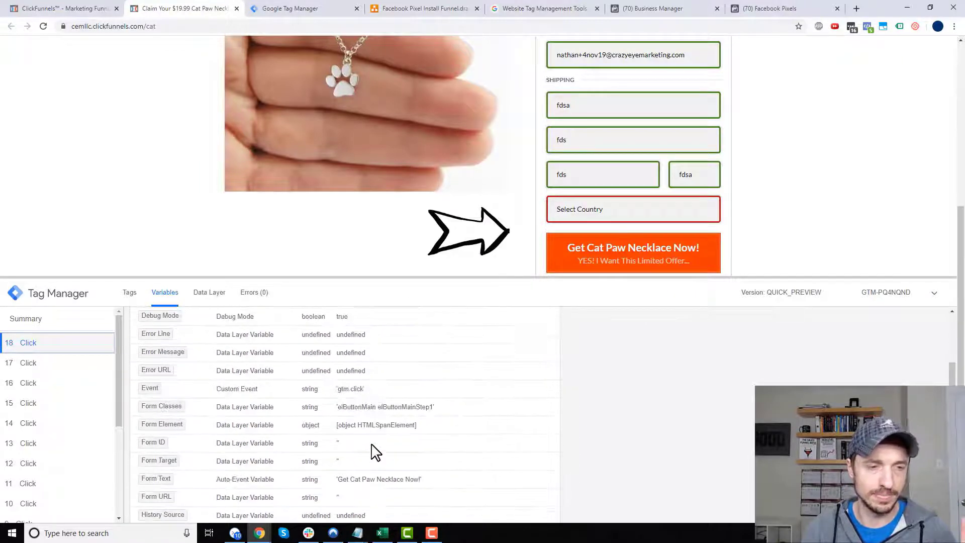
scroll(380, 467, "up", 1)
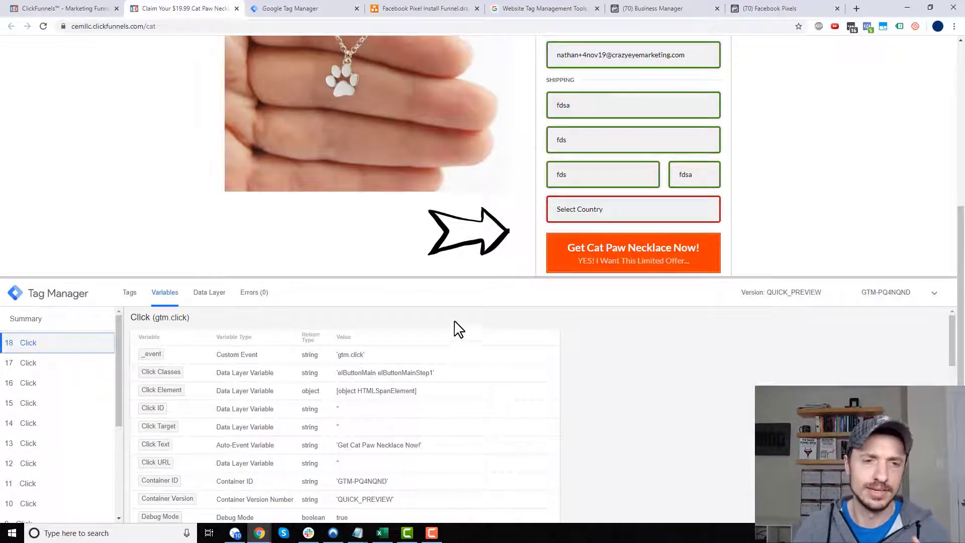
Trigger a click on the order button's "YES! I Want This Limited Offer..." subtext and examine that event's click variables
left_click(600, 271)
left_click(57, 343)
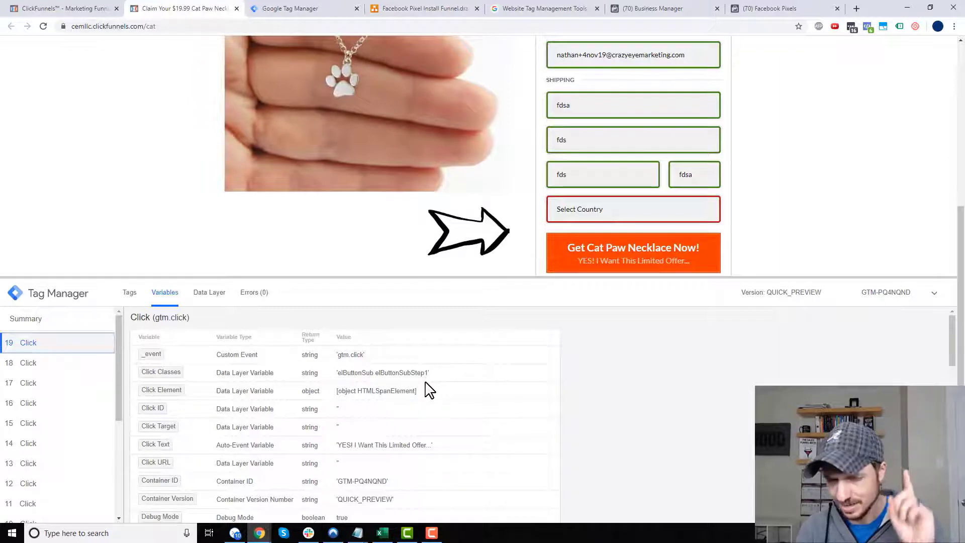
scroll(430, 405, "down", 1)
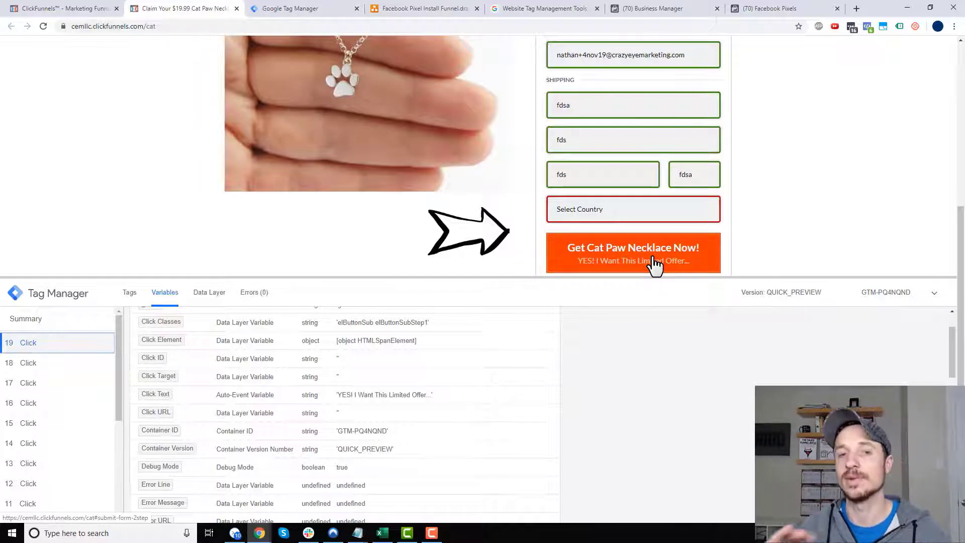
scroll(460, 375, "up", 2)
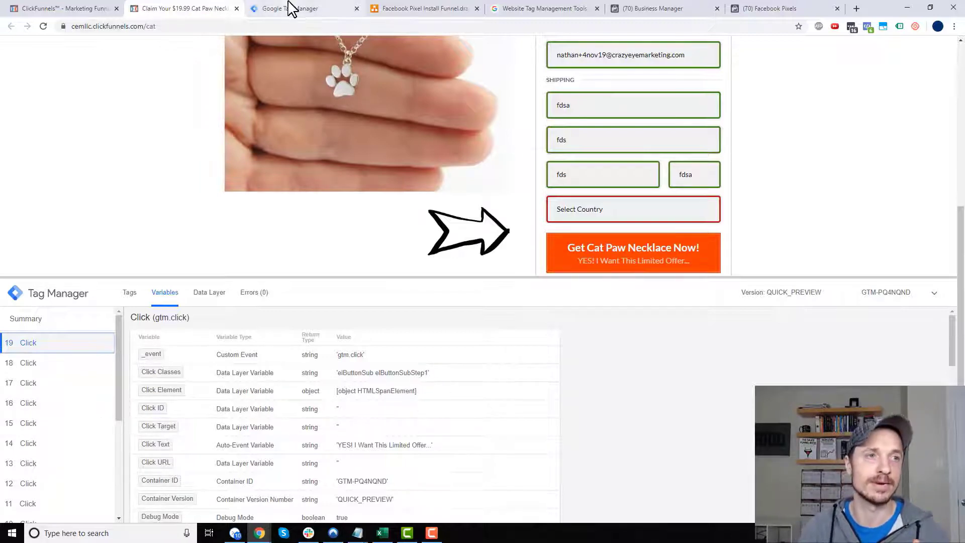
In Google Tag Manager, restrict the Order Form - AddToCart trigger to some clicks where Click Classes contains Step1, and save it
left_click(293, 16)
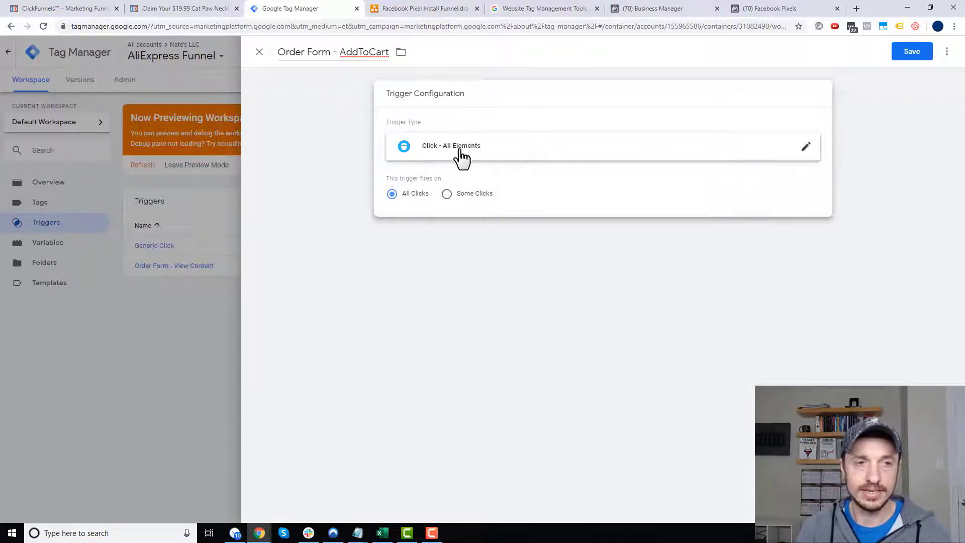
left_click(446, 196)
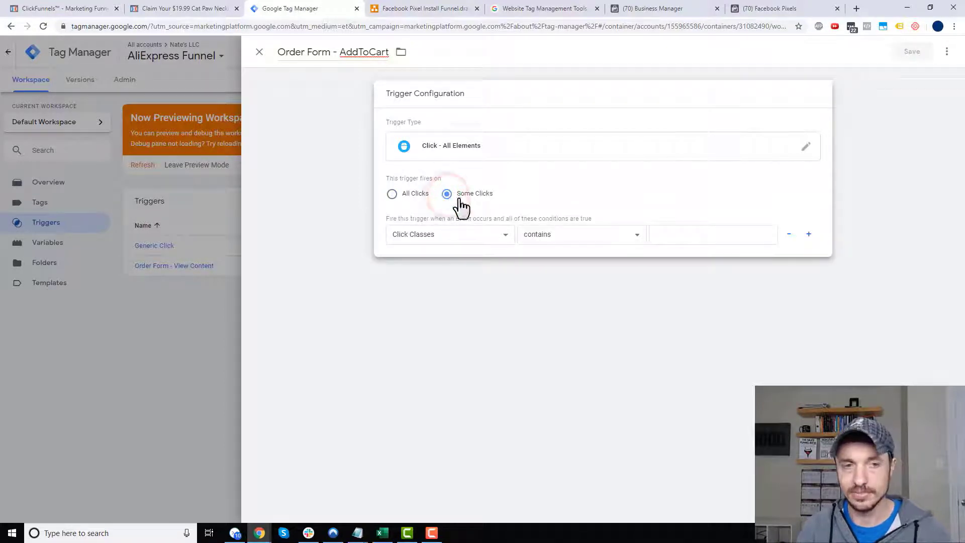
left_click(722, 236)
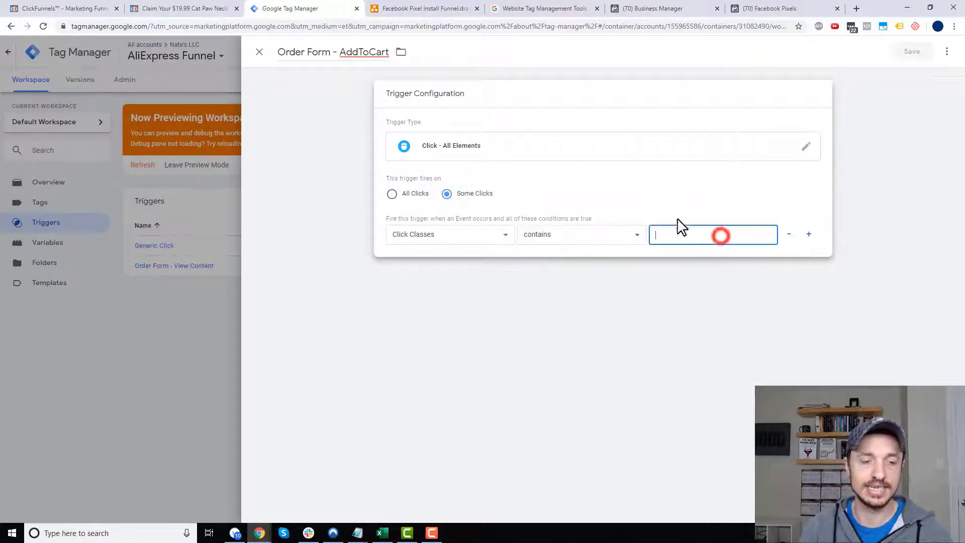
left_click(203, 10)
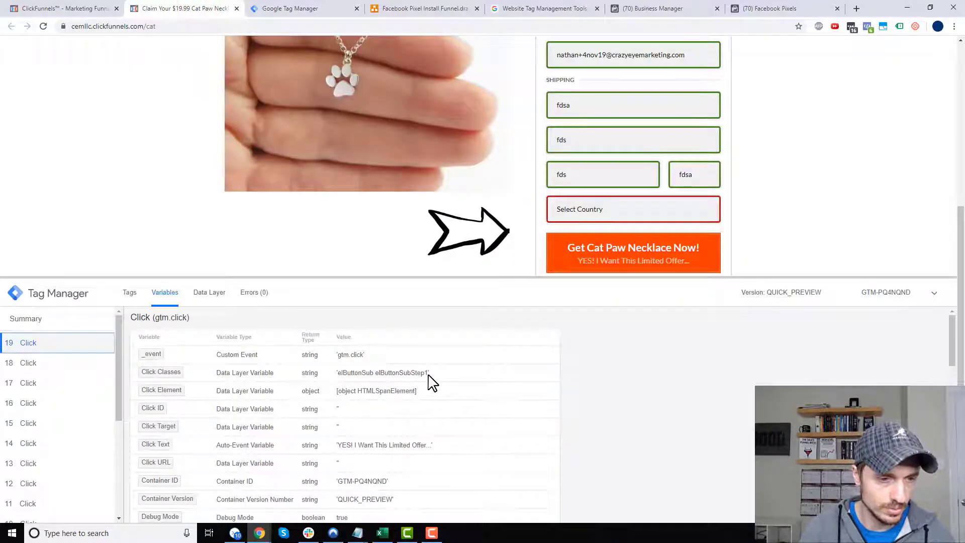
left_click(282, 9)
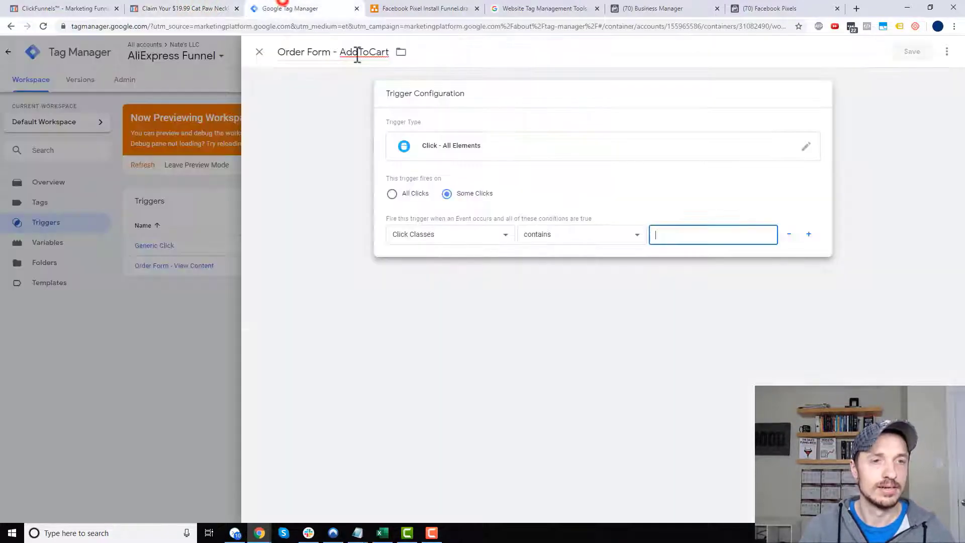
left_click(711, 233)
type("Step1")
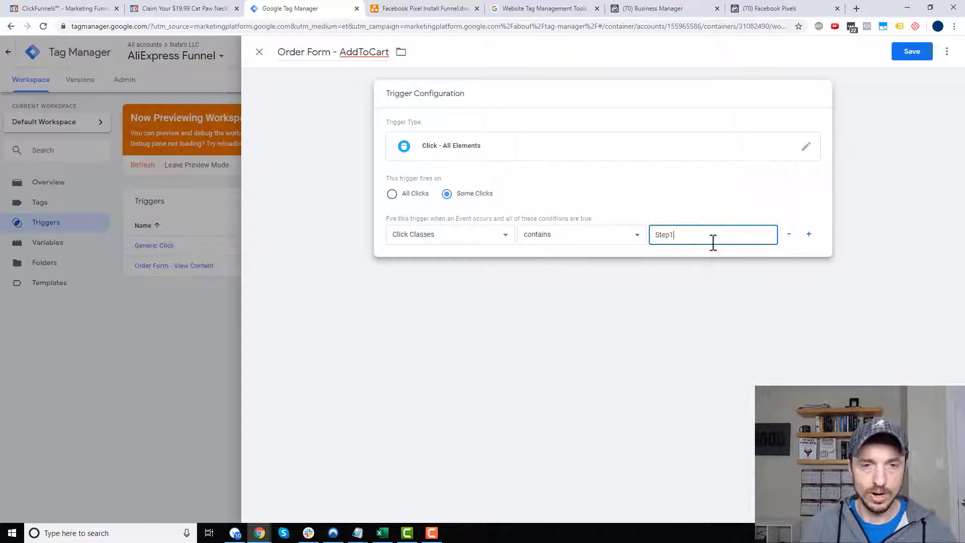
left_click(908, 56)
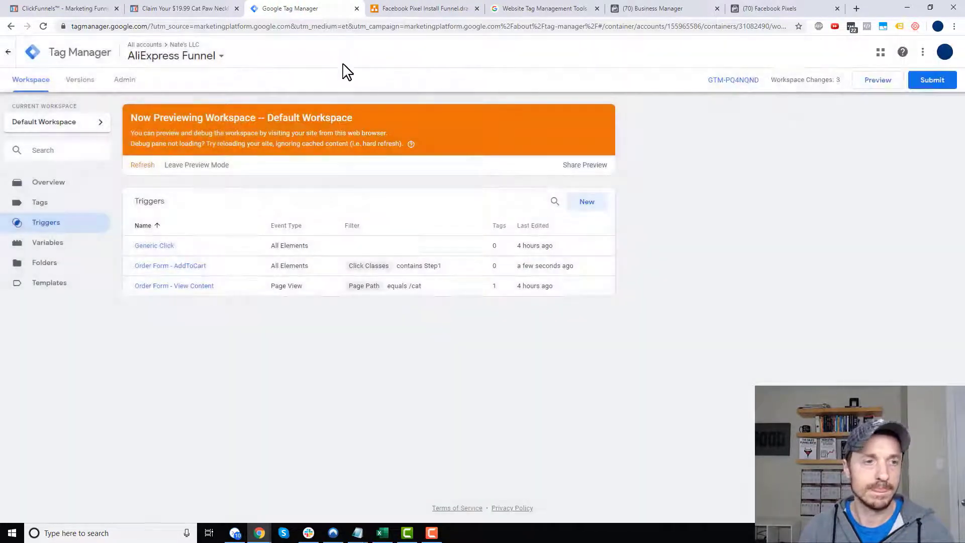
Assign the Order Form - AddToCart trigger to the FB - AddToCart tag and save the tag
left_click(67, 207)
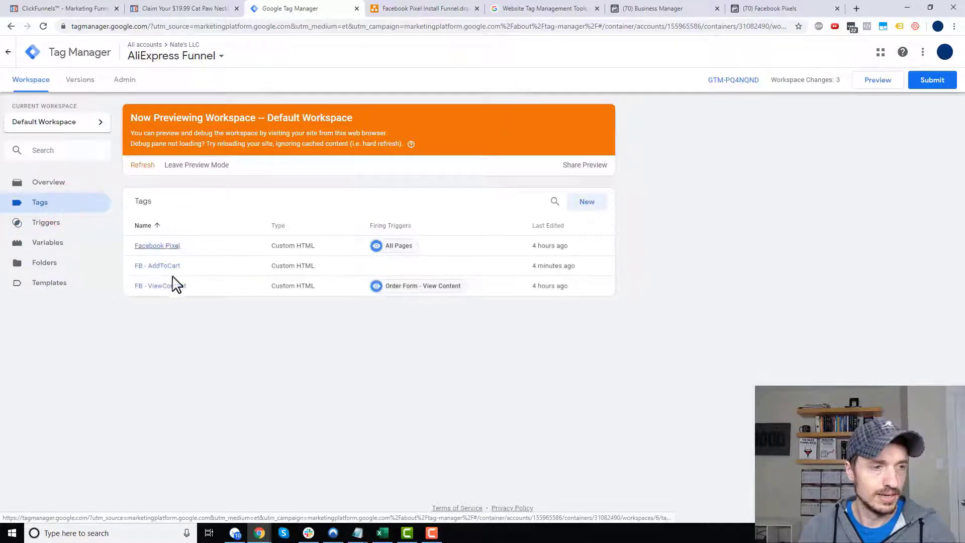
left_click(158, 266)
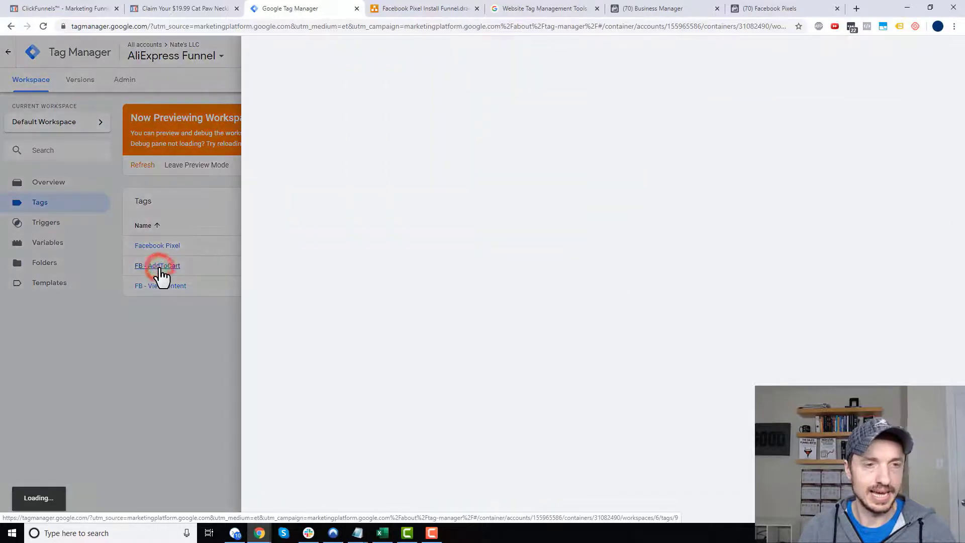
left_click(564, 428)
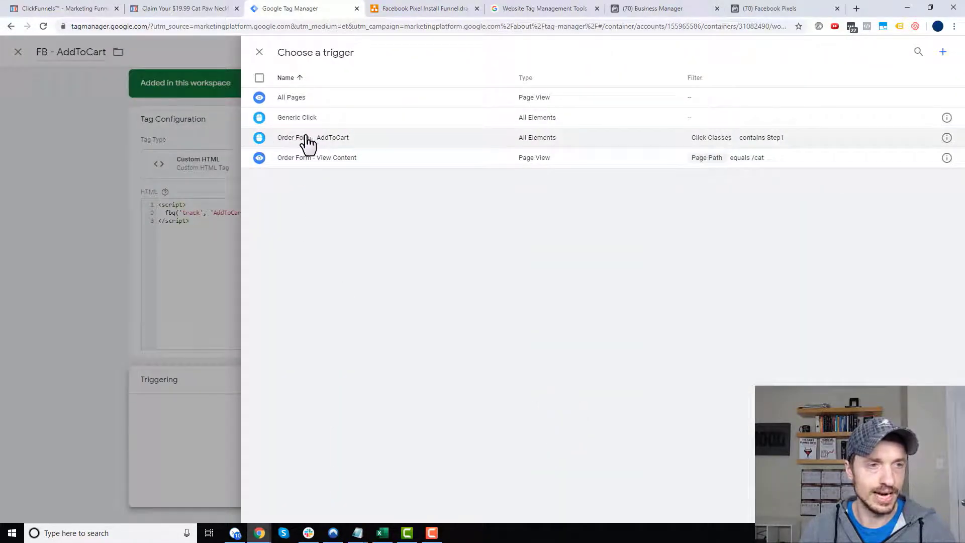
left_click(314, 146)
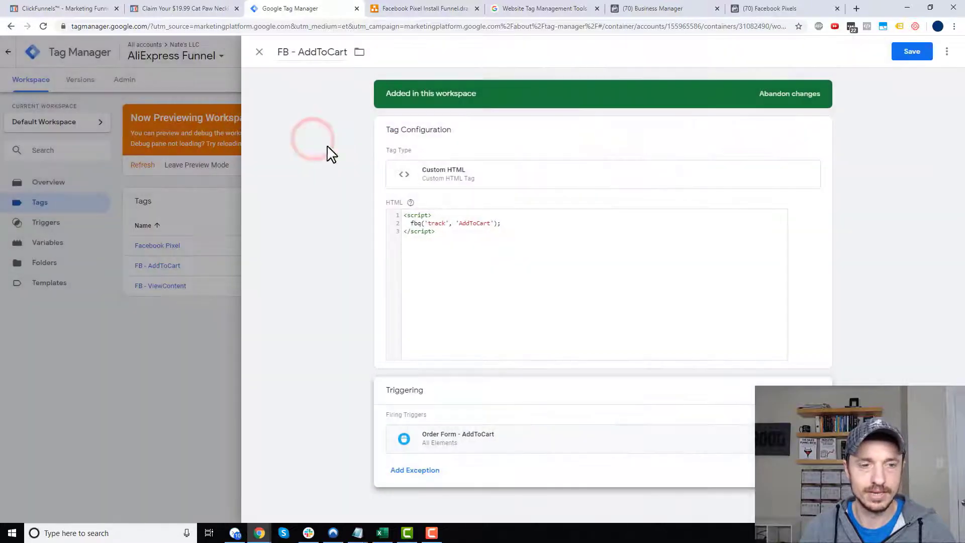
left_click(910, 57)
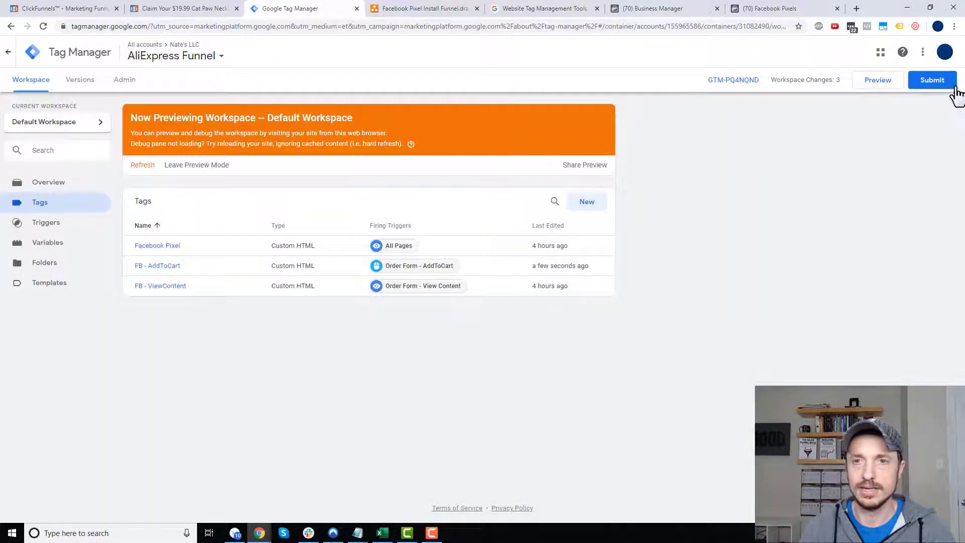
Submit and publish the workspace changes to the live environment, skipping the version name and description
left_click(951, 84)
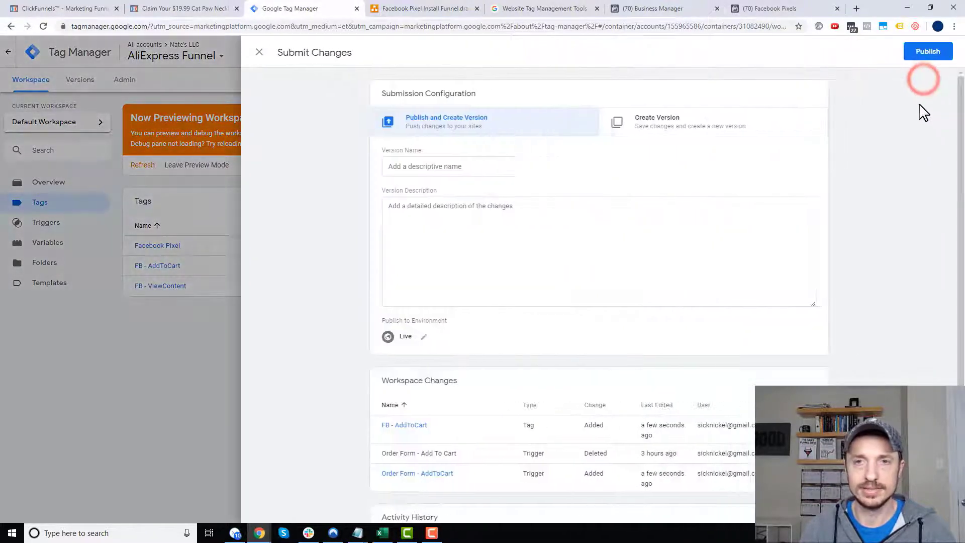
left_click(934, 51)
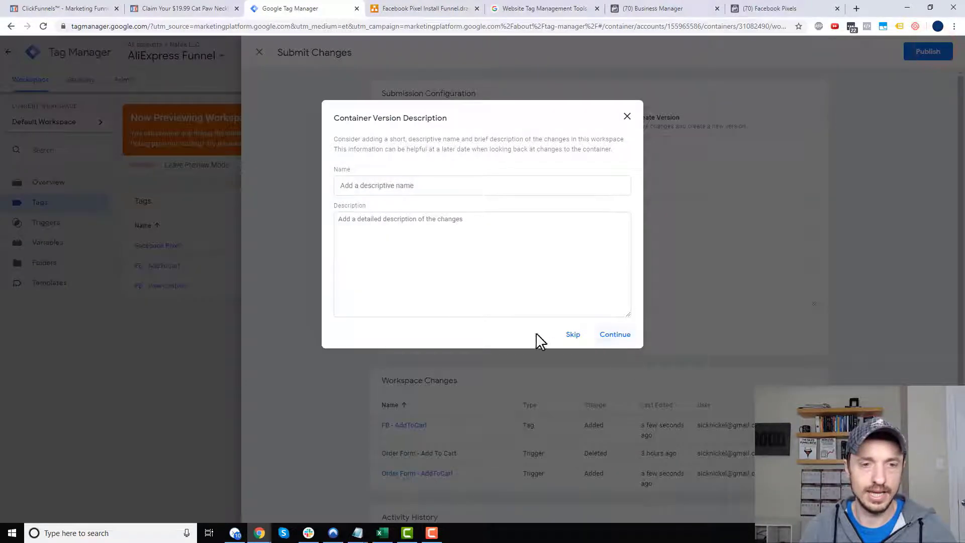
left_click(578, 336)
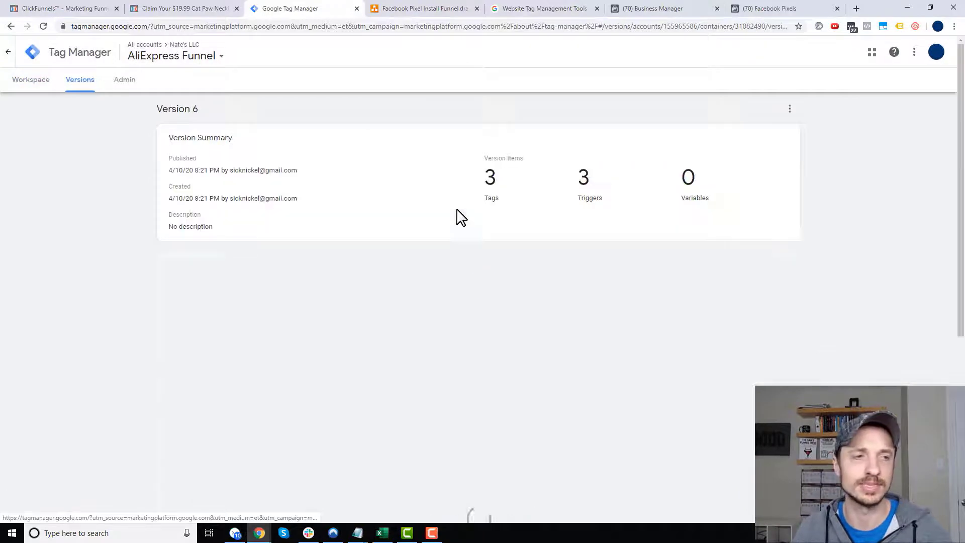
Refresh the workspace preview, reload the cat necklace order page, and enlarge its debug pane to show all tags
left_click(19, 85)
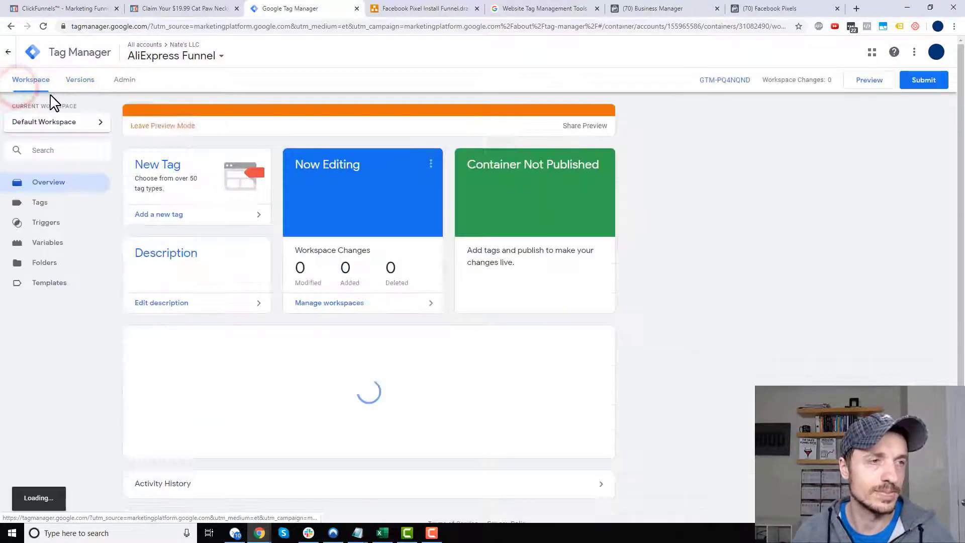
left_click(142, 165)
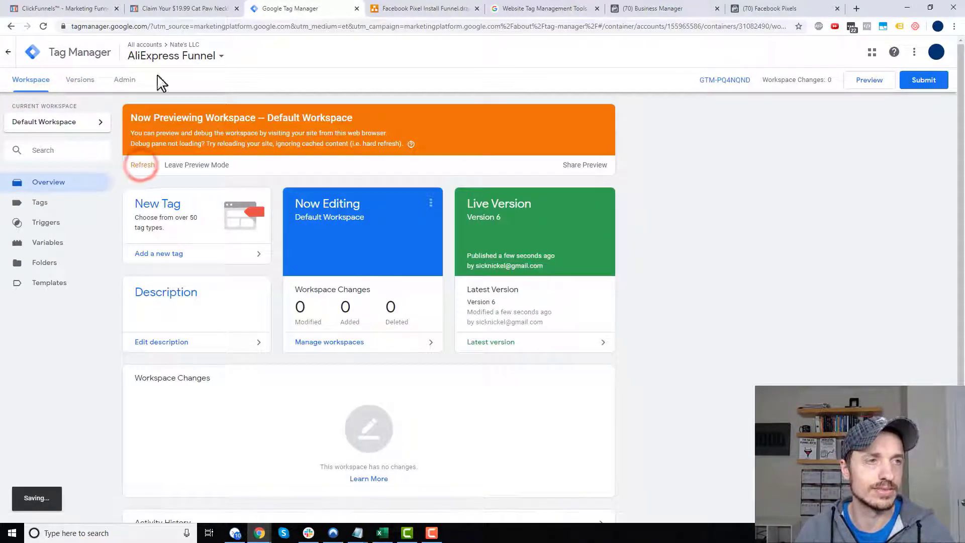
left_click(187, 8)
left_click(44, 26)
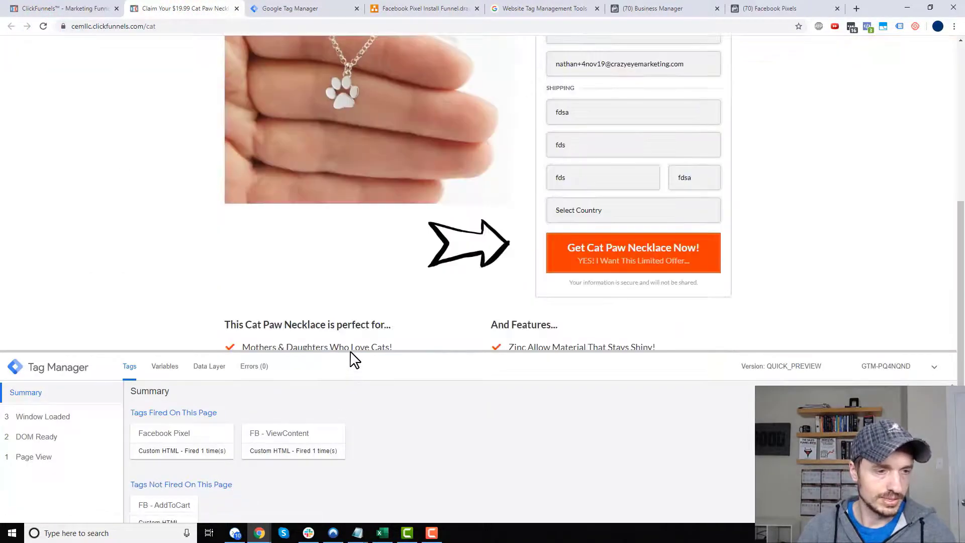
left_click_drag(352, 350, 368, 250)
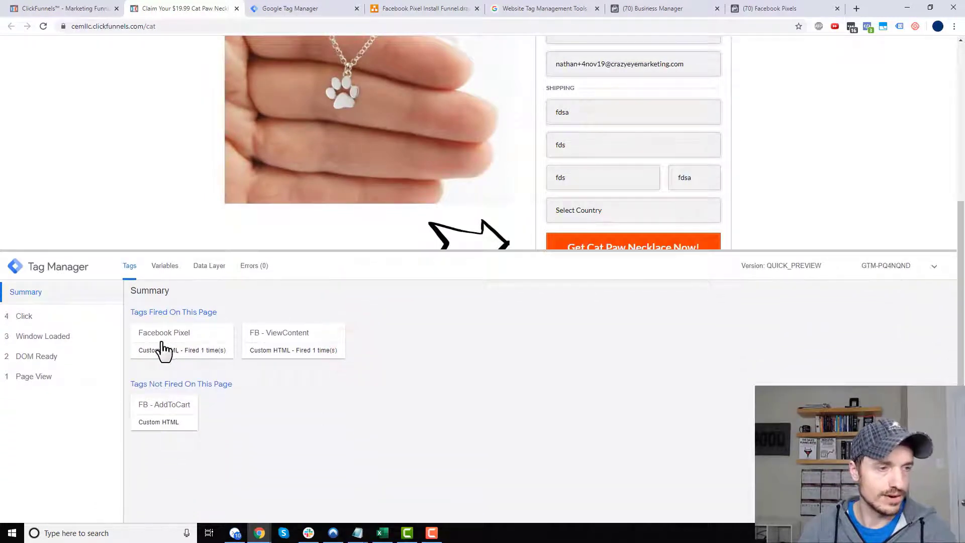
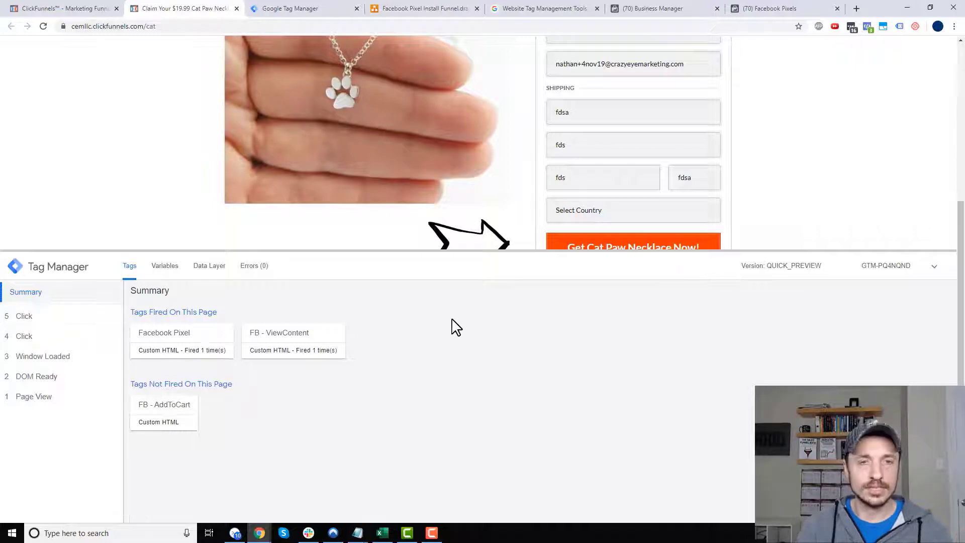
Choose United States as the shipping country and submit the shipping form to continue to the payment step
scroll(572, 174, "up", 2)
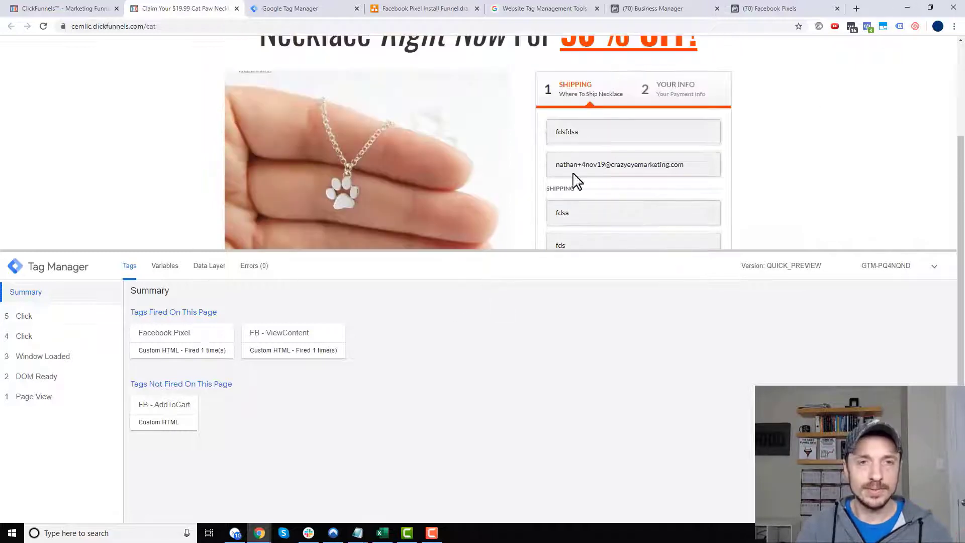
scroll(595, 130, "down", 2)
left_click(626, 220)
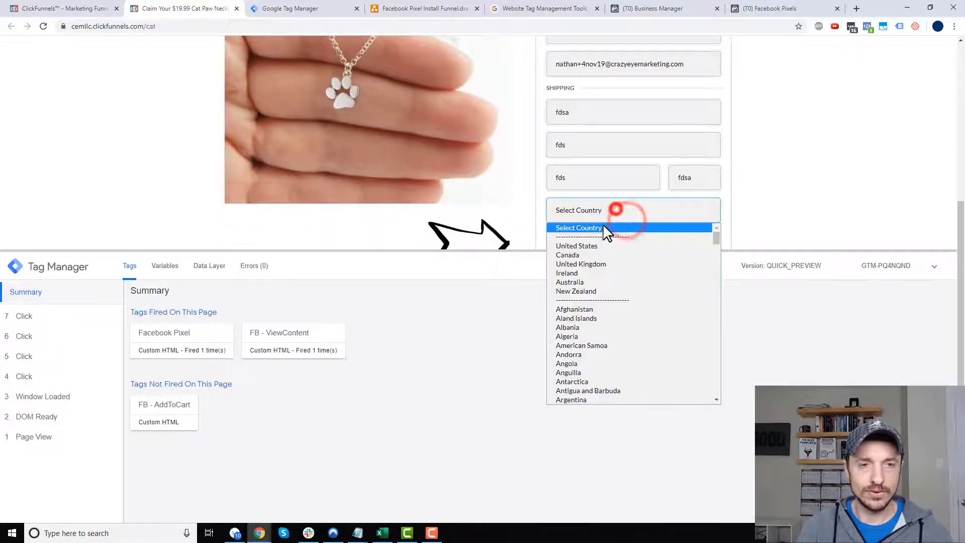
left_click(600, 246)
left_click(600, 246)
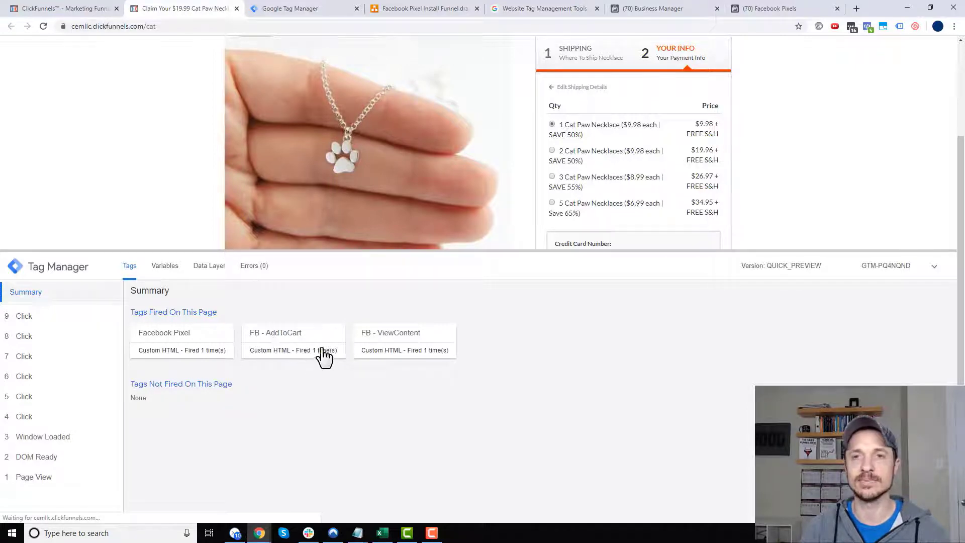
Check the AddToCart event in Facebook Pixel Helper, then close the helper
left_click(868, 27)
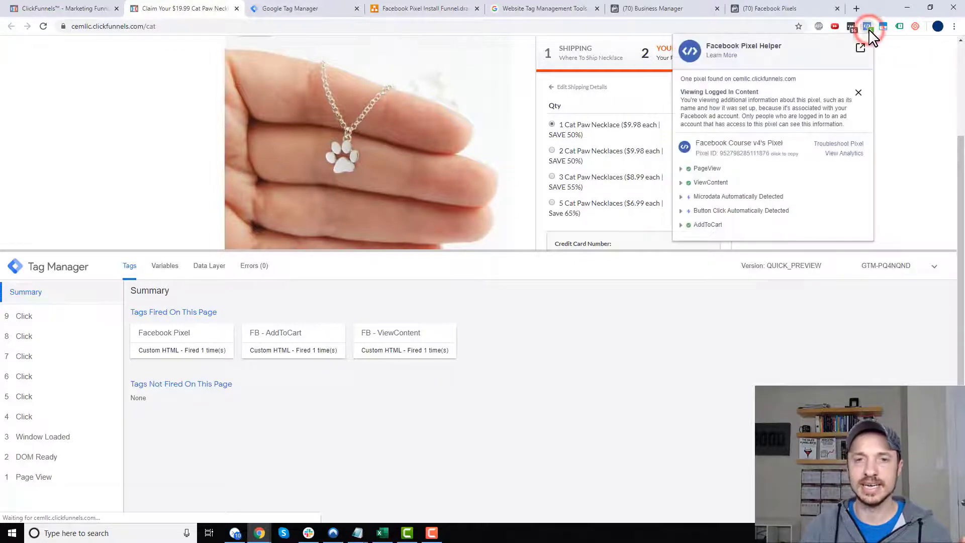
left_click(706, 225)
left_click(947, 180)
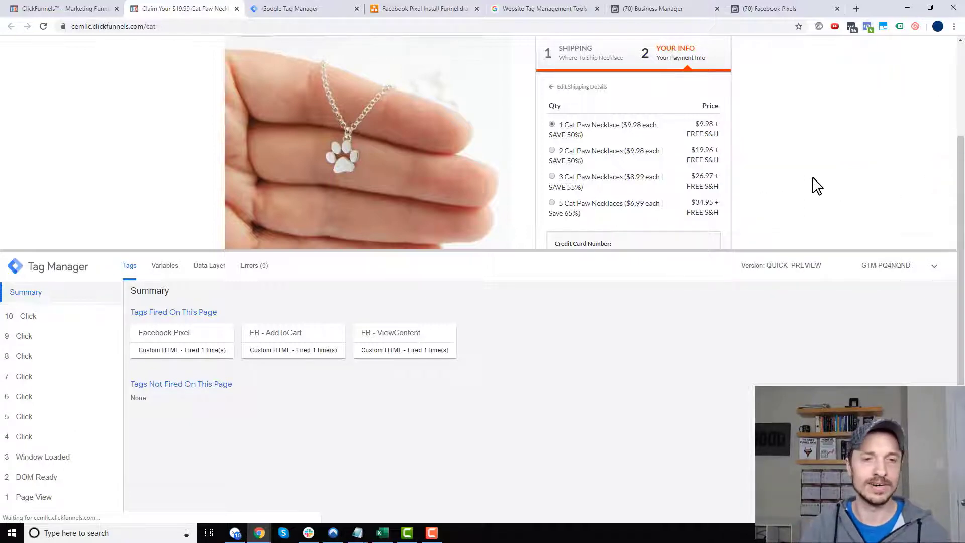
Shrink the Tag Manager debug pane and select the 3 Cat Paw Necklaces quantity on the order form
scroll(817, 186, "down", 3)
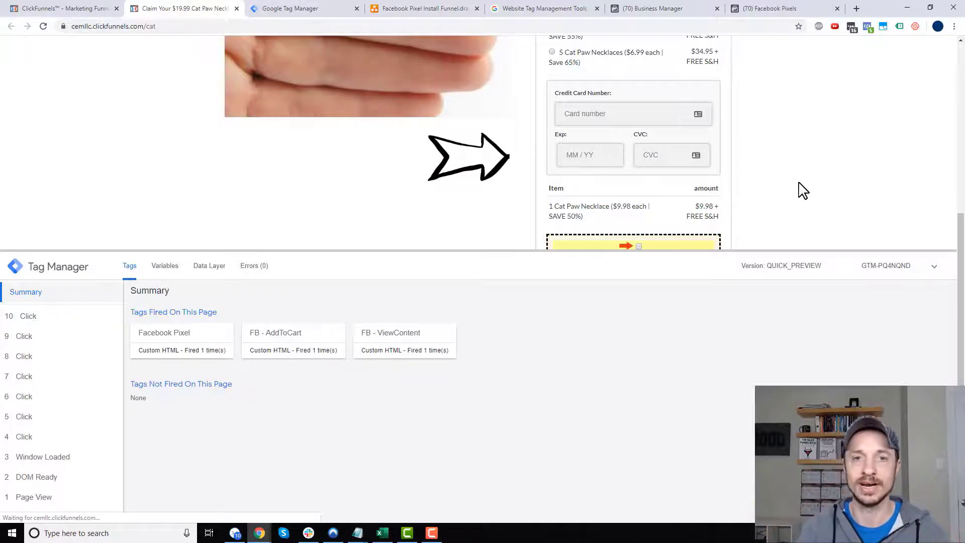
left_click_drag(752, 250, 752, 352)
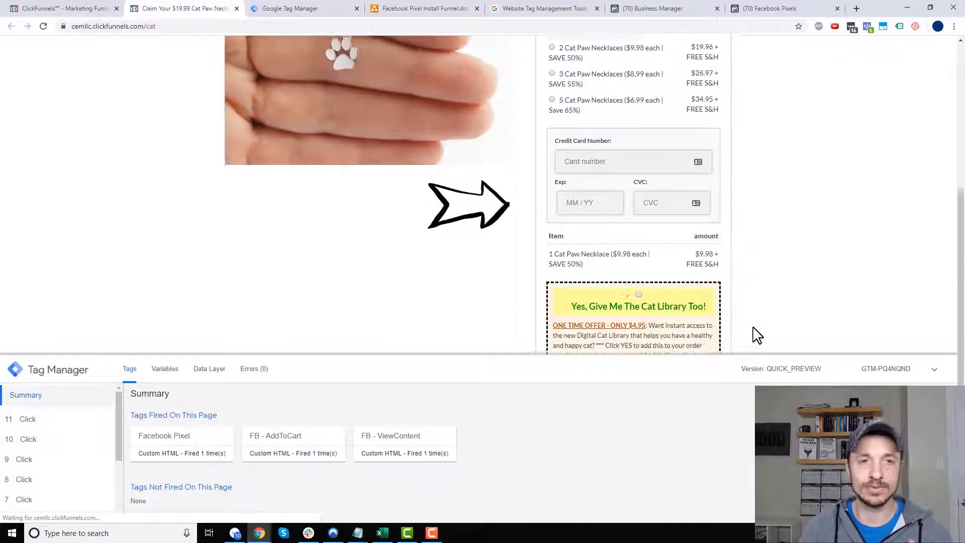
scroll(758, 331, "up", 1)
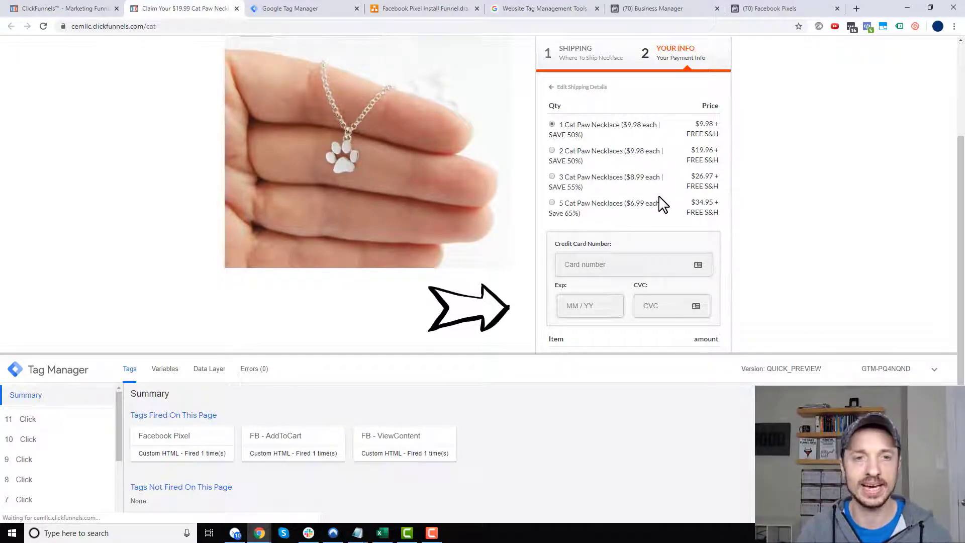
scroll(577, 200, "down", 2)
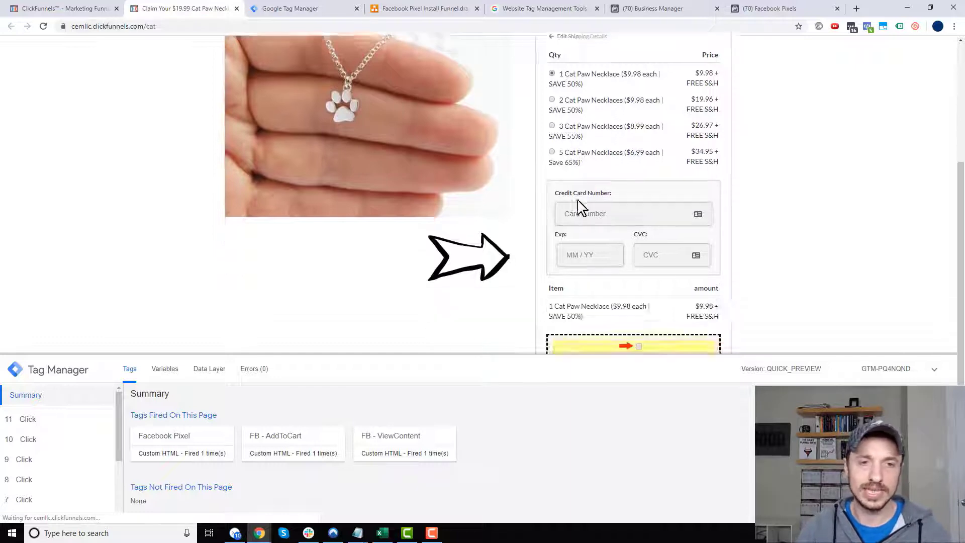
left_click_drag(577, 101, 576, 108)
left_click(578, 82)
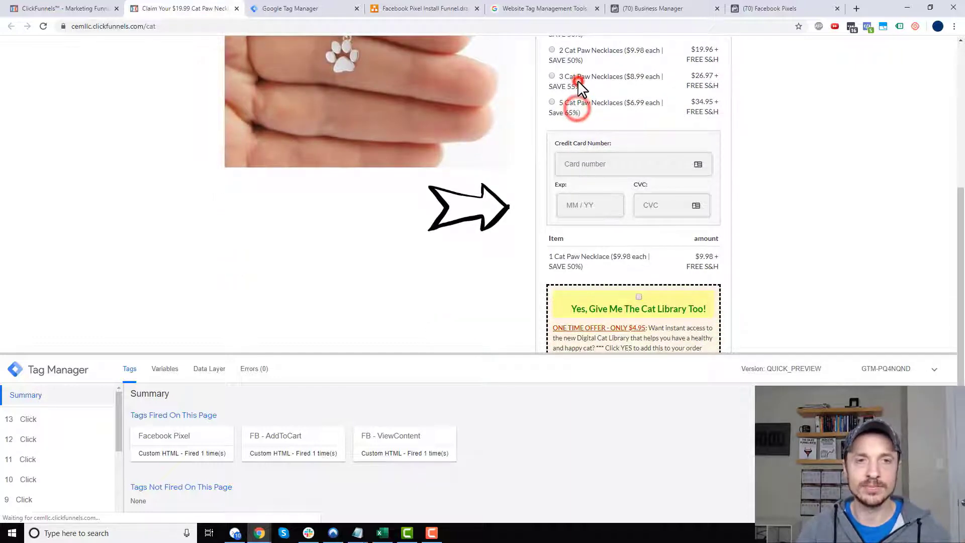
left_click(552, 76)
scroll(565, 96, "up", 1)
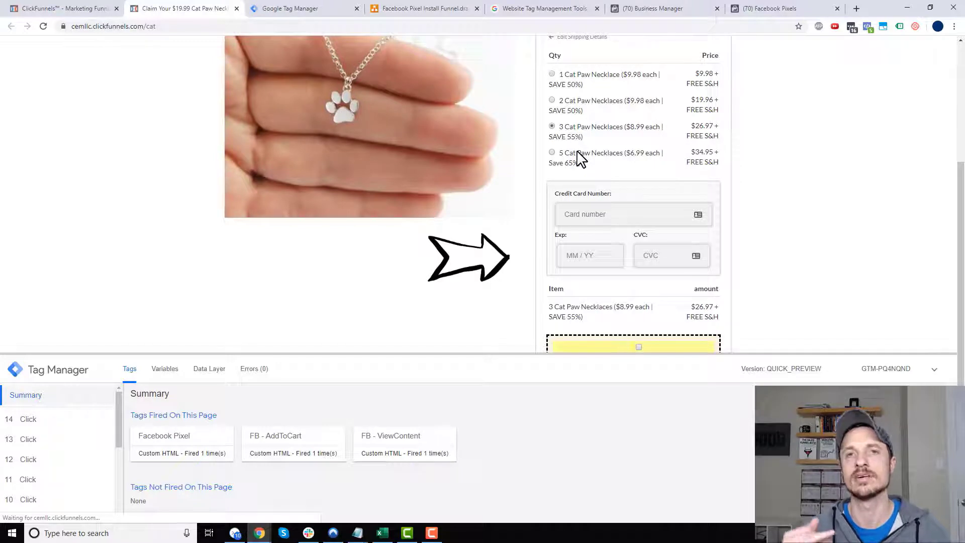
Add the $4.95 Cat Library one-time offer to the order
scroll(648, 256, "down", 2)
left_click(638, 247)
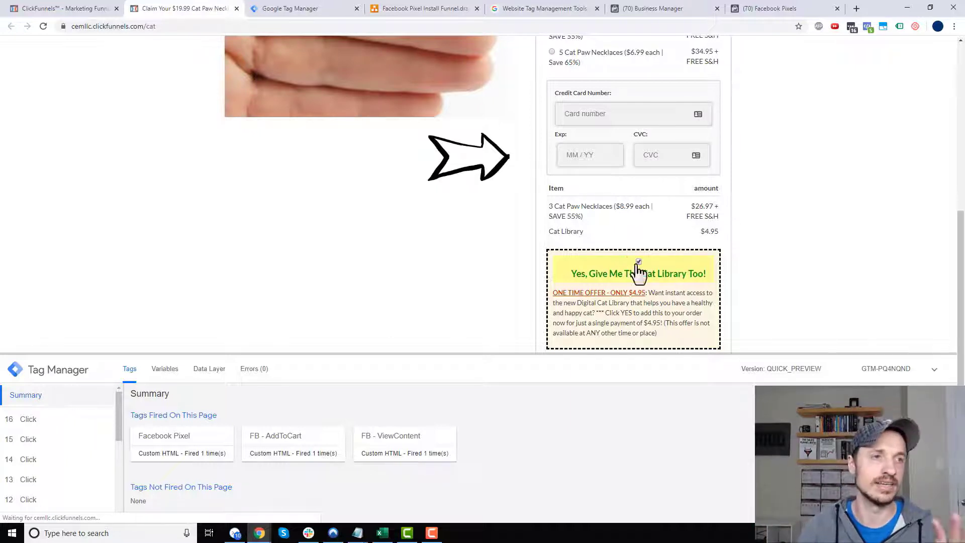
scroll(551, 299, "up", 3)
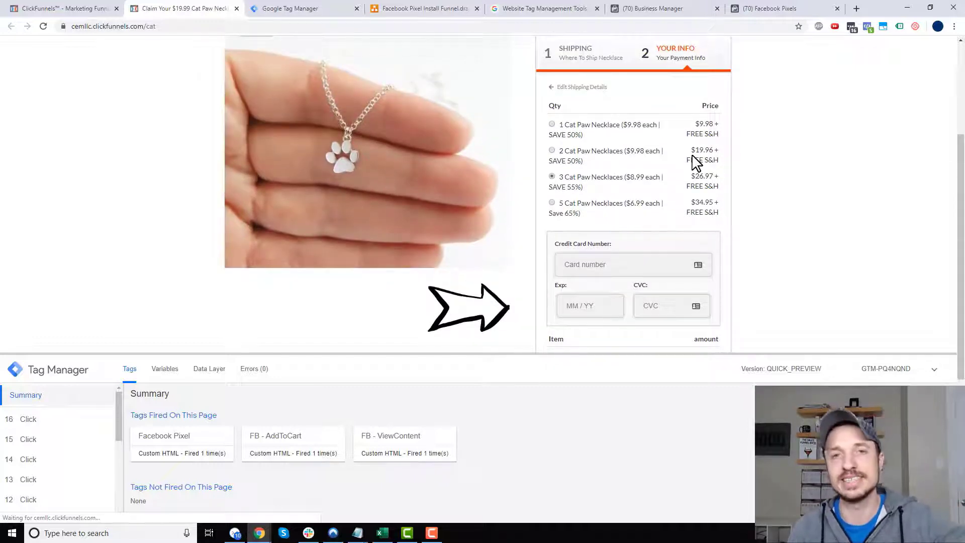
Examine the purchase events in the Facebook Pixel Install Funnel diagram and open the OTO 1 step of the funnel in ClickFunnels
left_click(327, 9)
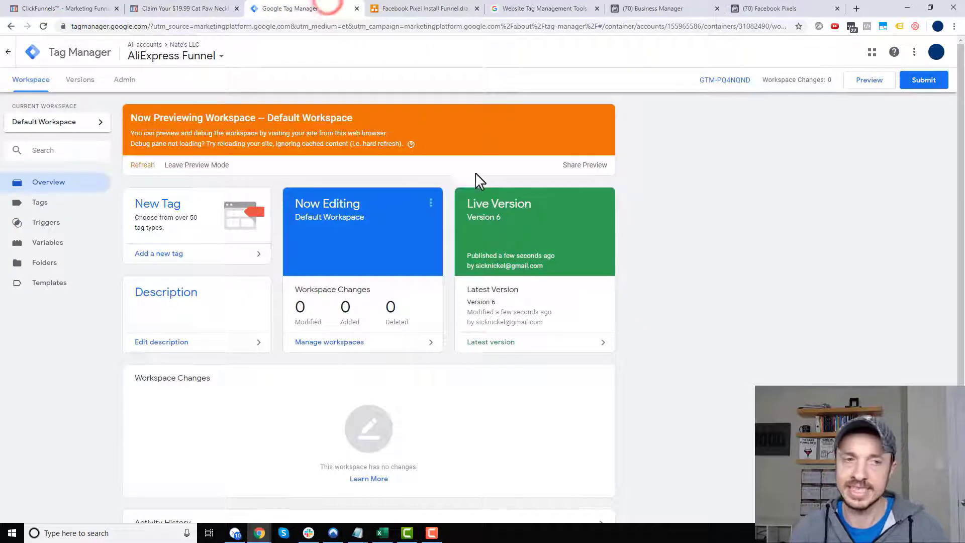
left_click(397, 8)
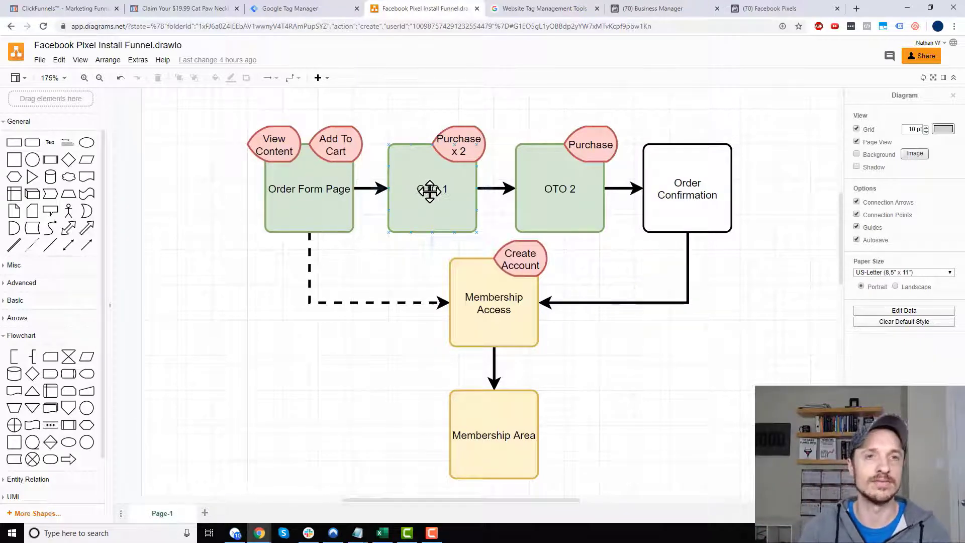
left_click(181, 8)
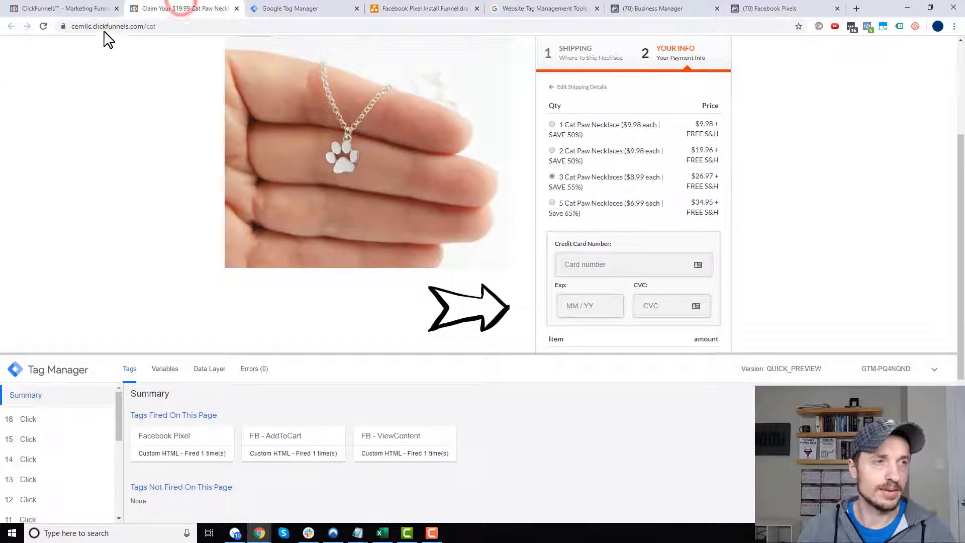
left_click(62, 8)
left_click(234, 221)
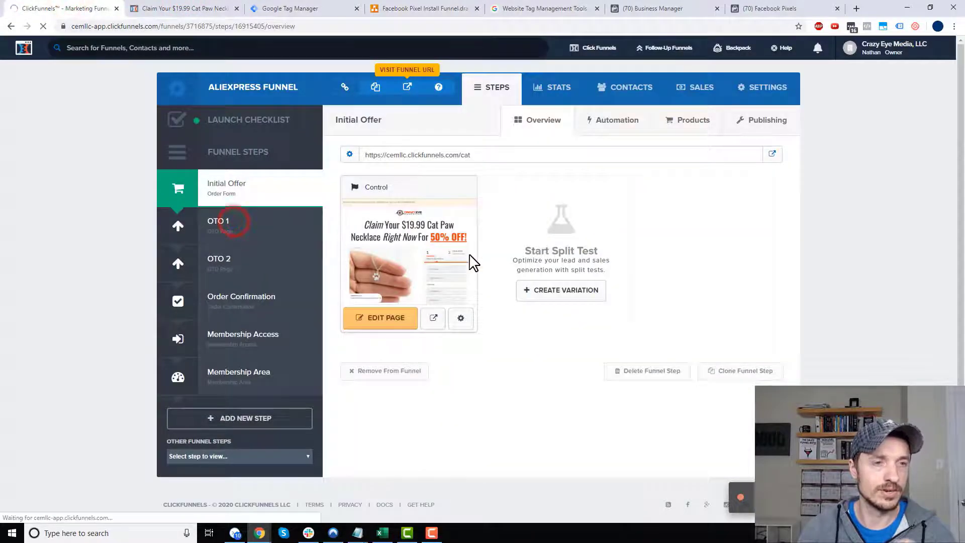
left_click(171, 8)
Create a new tag in Google Tag Manager named "FB - Purchase Initial Offer" and open the choice of tag types
left_click(300, 8)
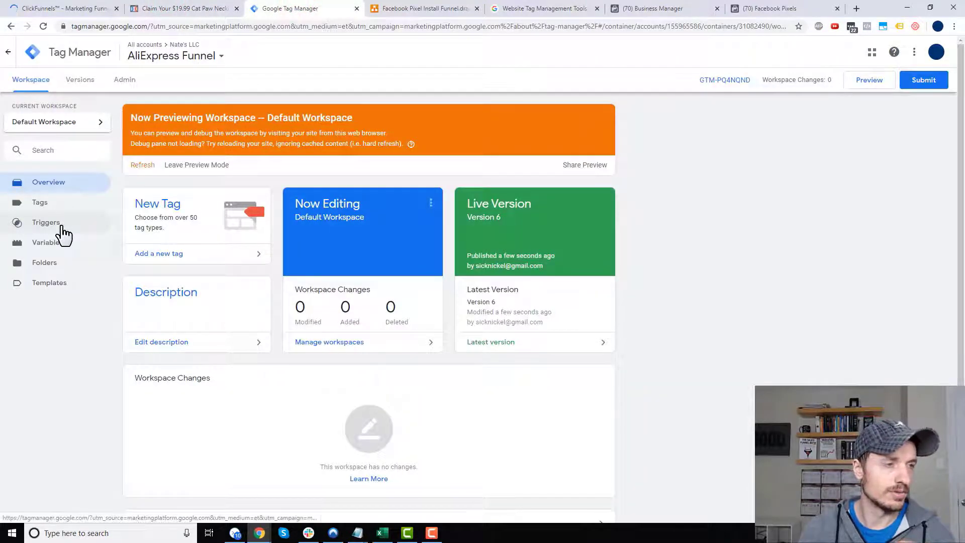
left_click(56, 205)
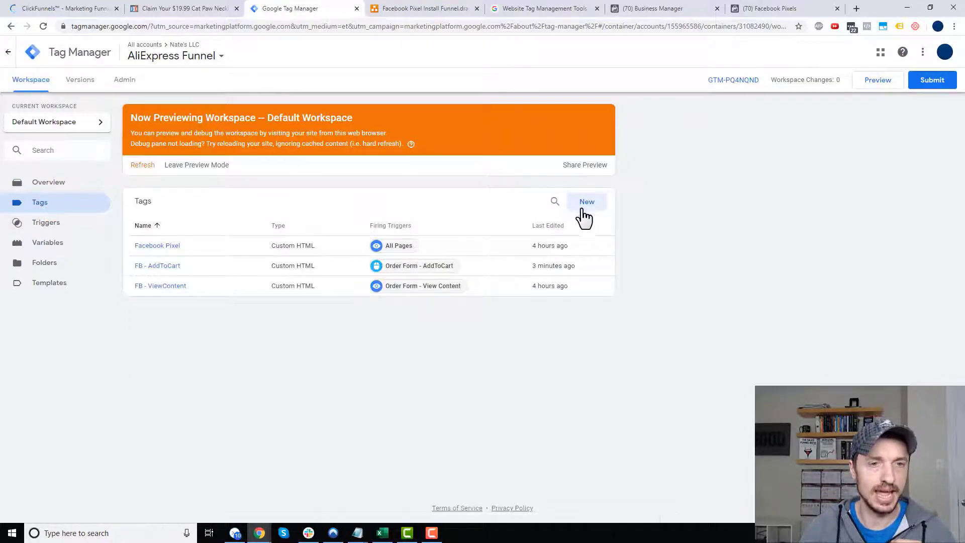
left_click(584, 212)
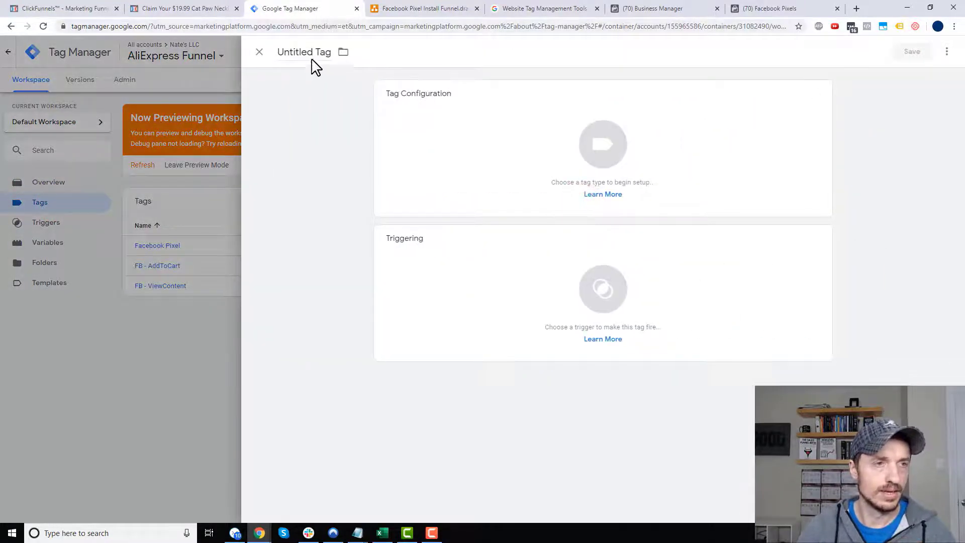
left_click(312, 54)
triple_click(312, 54)
type("FB - Purchase Initial Offer")
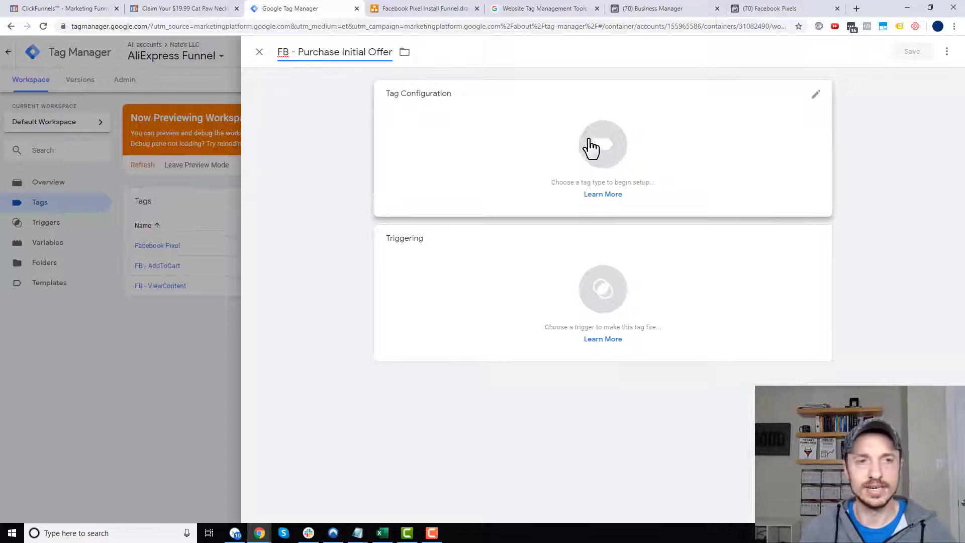
left_click(585, 166)
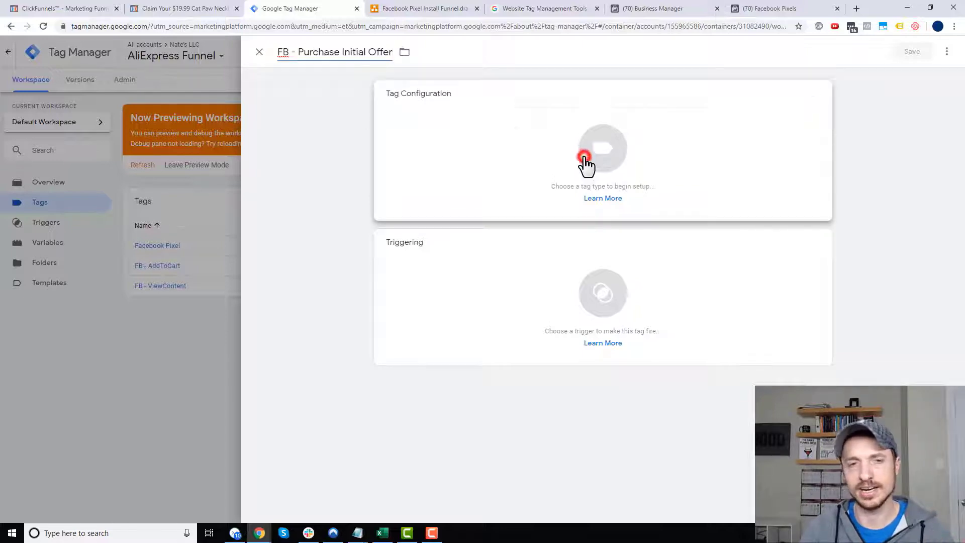
Switch to Facebook Events Manager and expand the Purchase event in the Install Pixel Code dialog
left_click(793, 7)
scroll(340, 226, "up", 5)
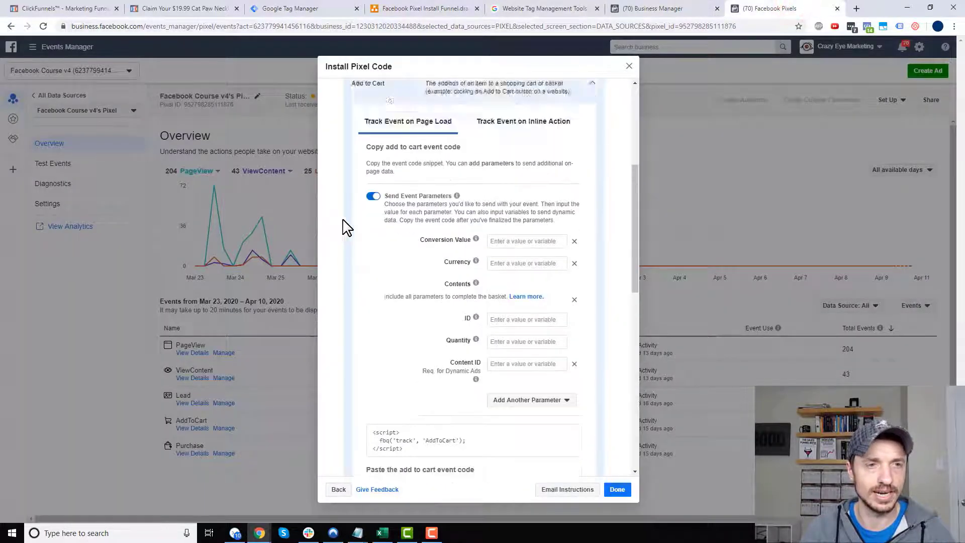
scroll(426, 254, "down", 5)
scroll(429, 271, "down", 10)
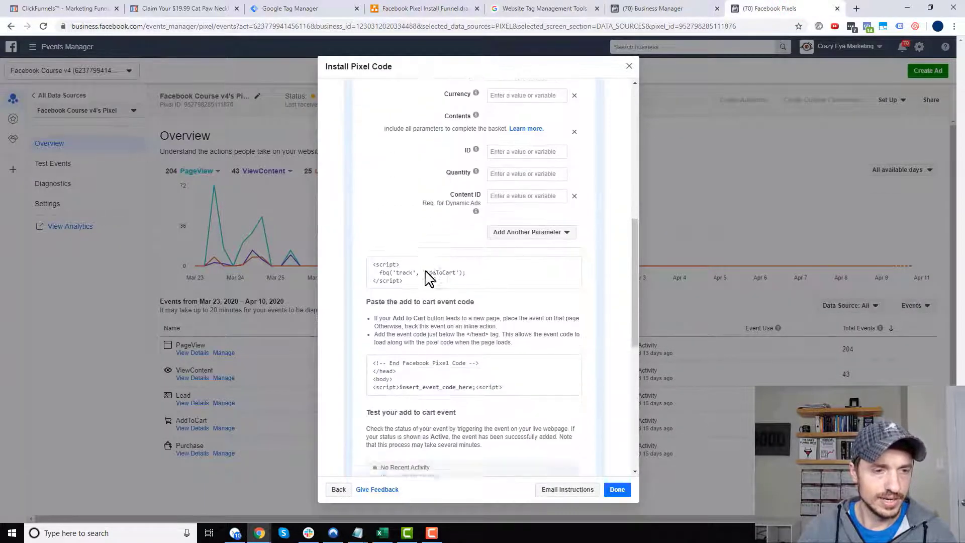
left_click(387, 260)
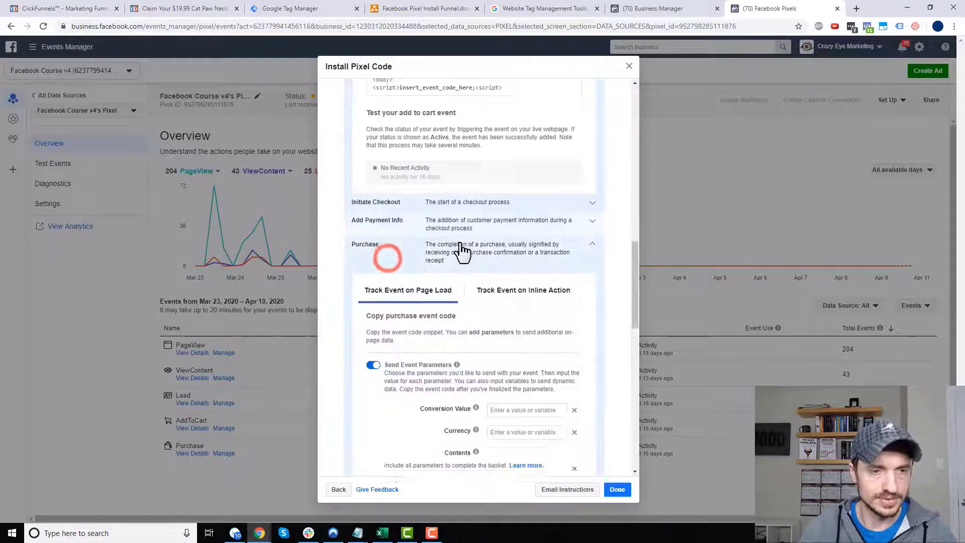
scroll(461, 246, "down", 4)
Set the Purchase event's conversion value to 15 and currency to USD, and copy the generated event code
left_click(537, 215)
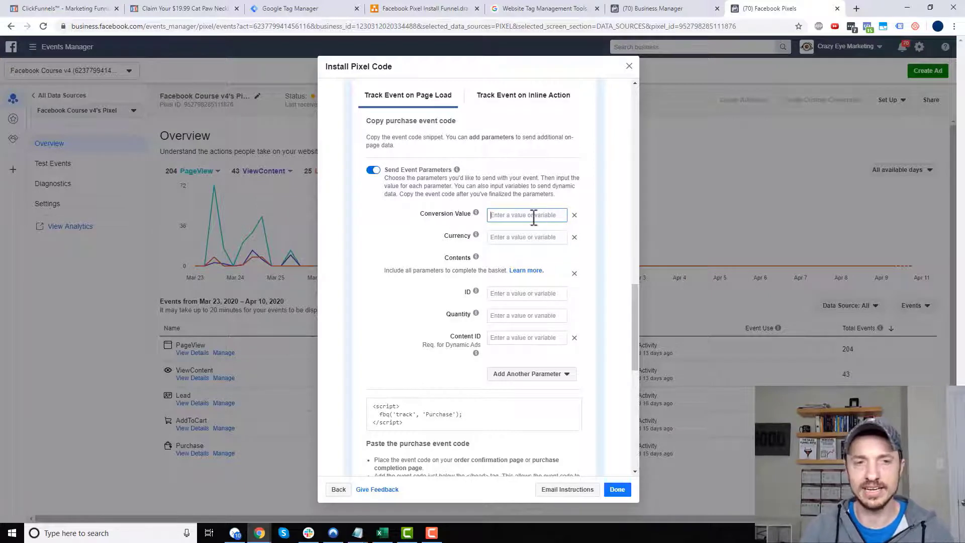
type("15")
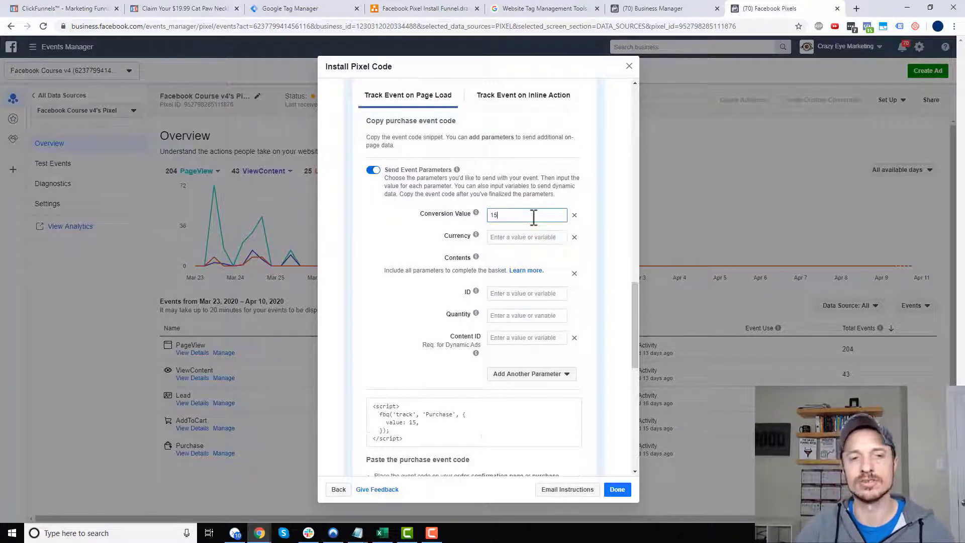
left_click(539, 237)
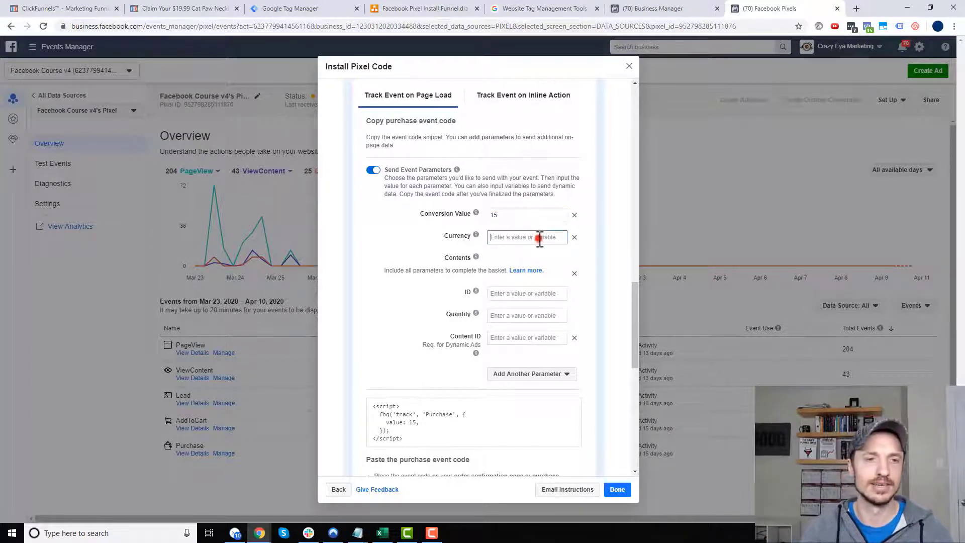
type("USD")
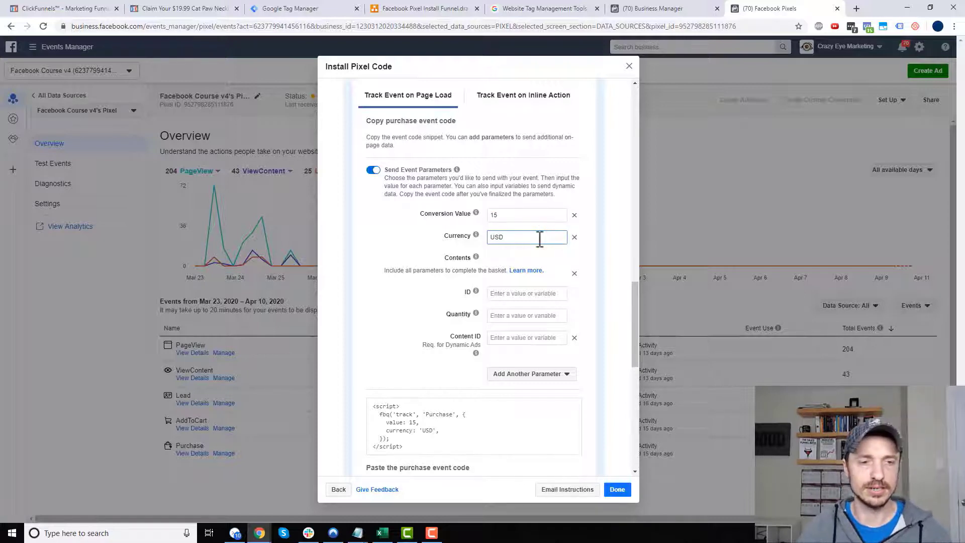
scroll(540, 238, "down", 3)
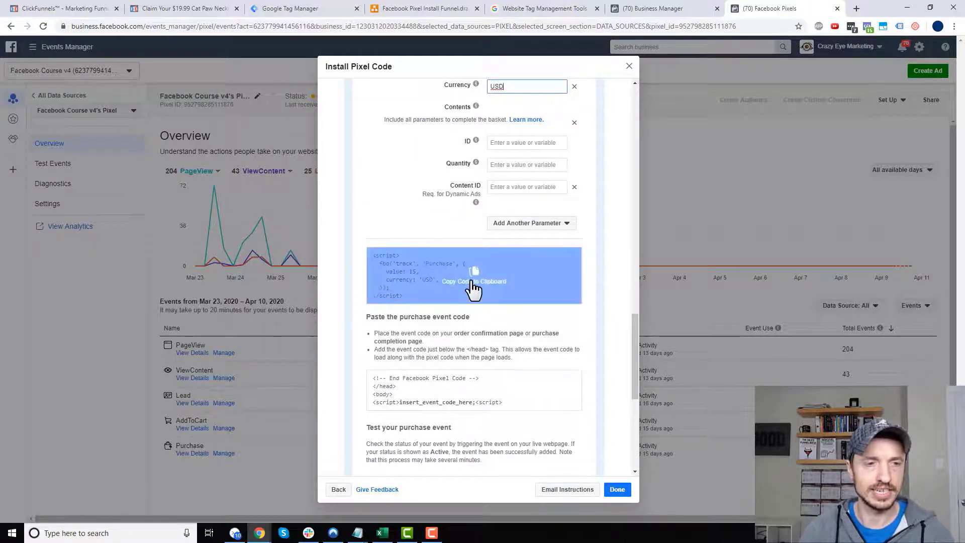
left_click(473, 288)
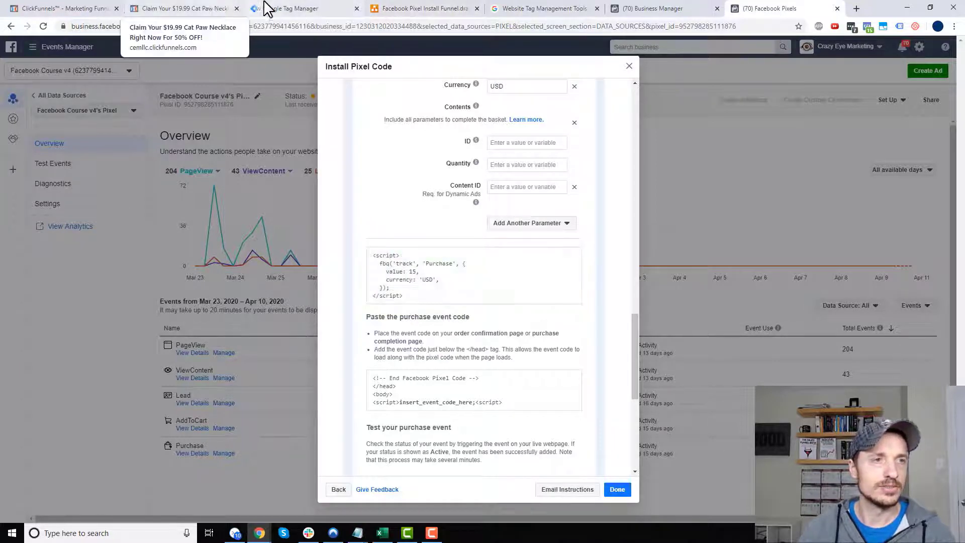
Make the new Tag Manager tag a Custom HTML tag containing the copied Purchase code, and save it without a trigger
left_click(315, 8)
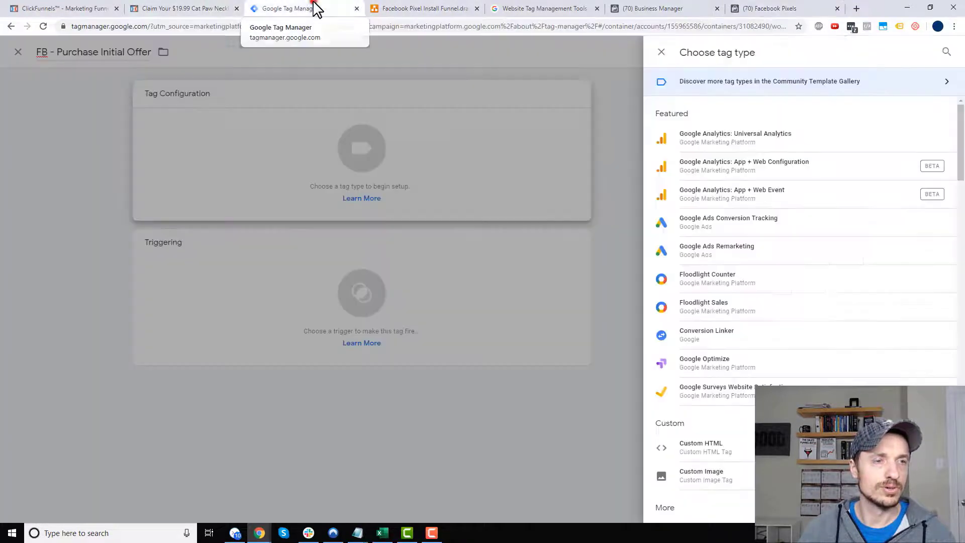
left_click(701, 455)
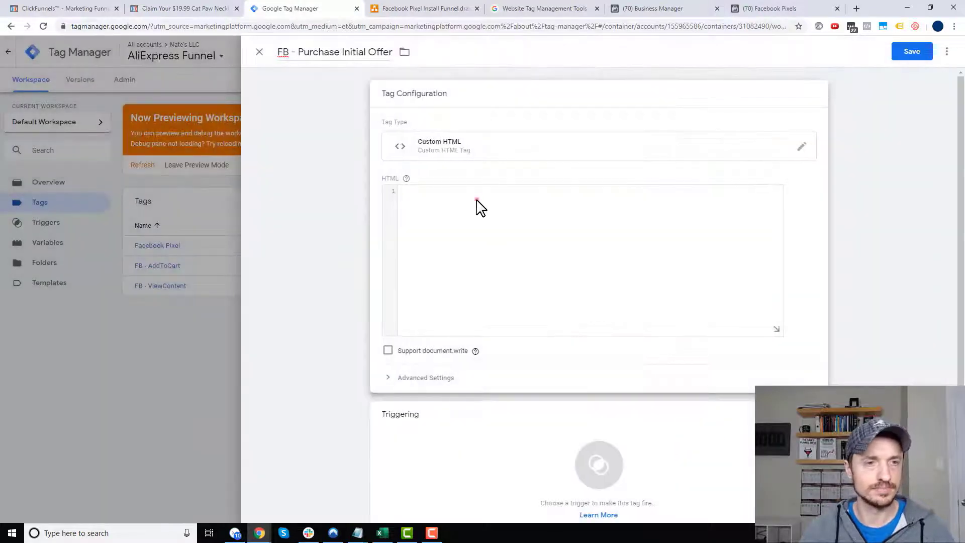
left_click(478, 203)
key("ctrl+v")
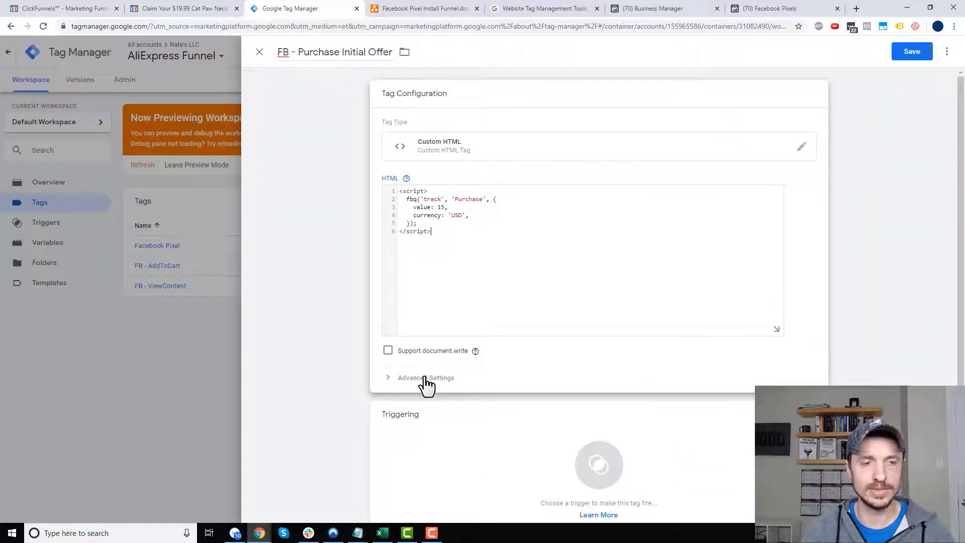
left_click(893, 53)
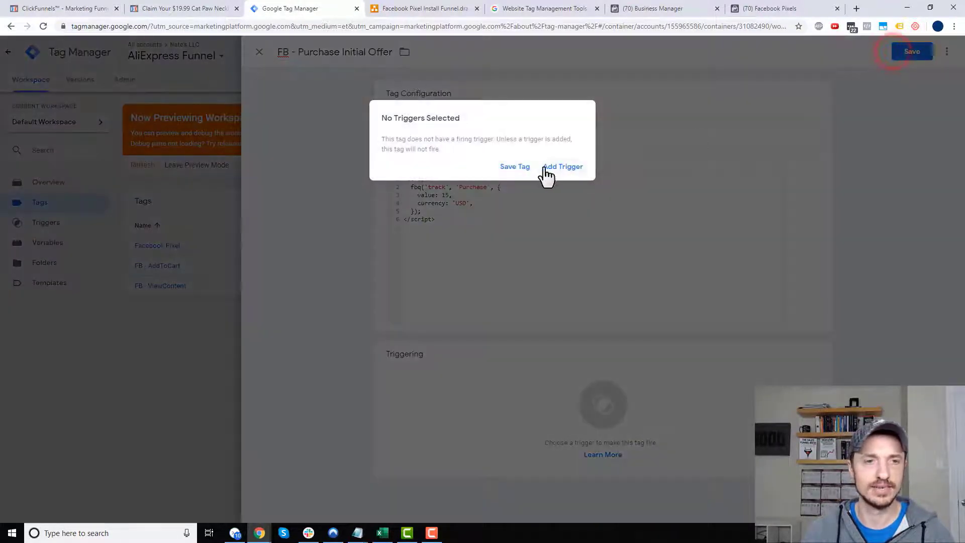
left_click(520, 169)
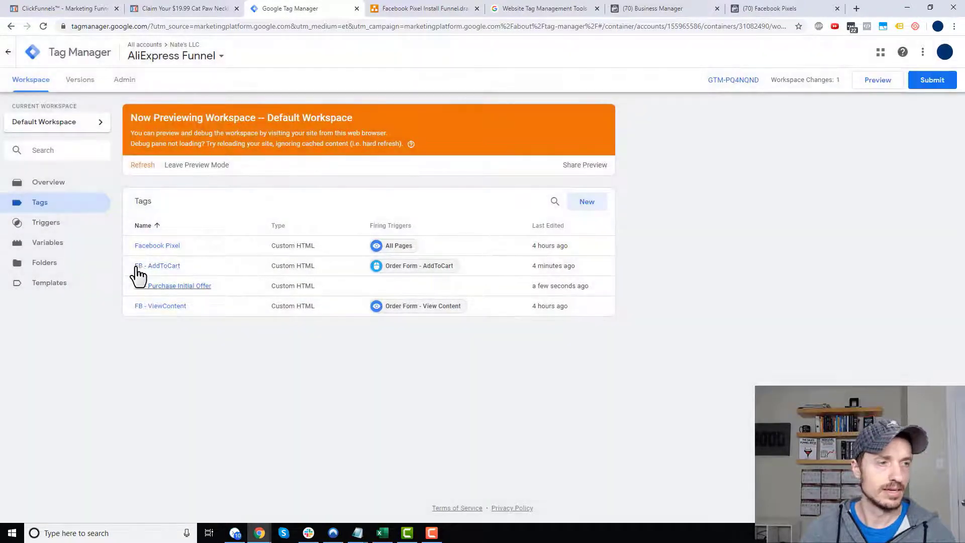
Create a new trigger in Tag Manager named "OTO 1 - Purchase Initial Offer"
left_click(54, 223)
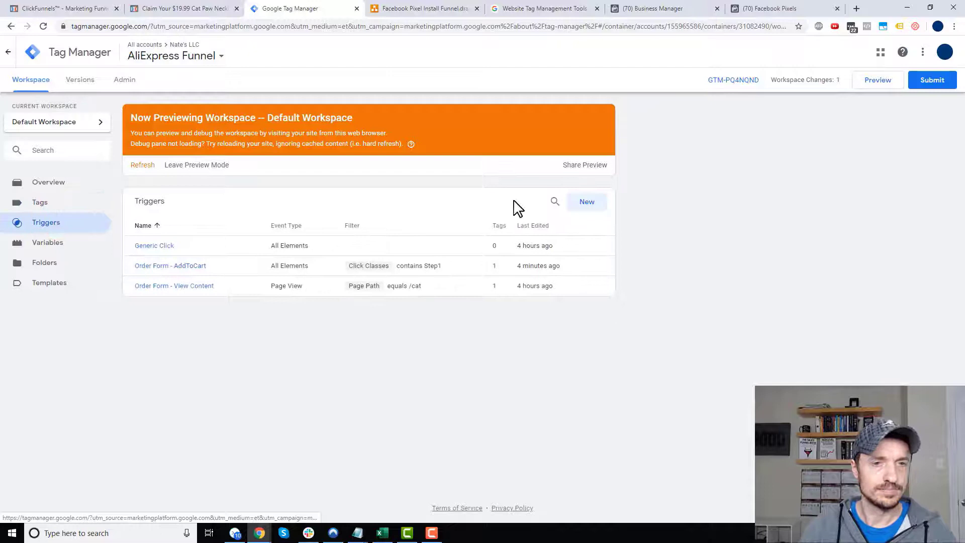
left_click(589, 204)
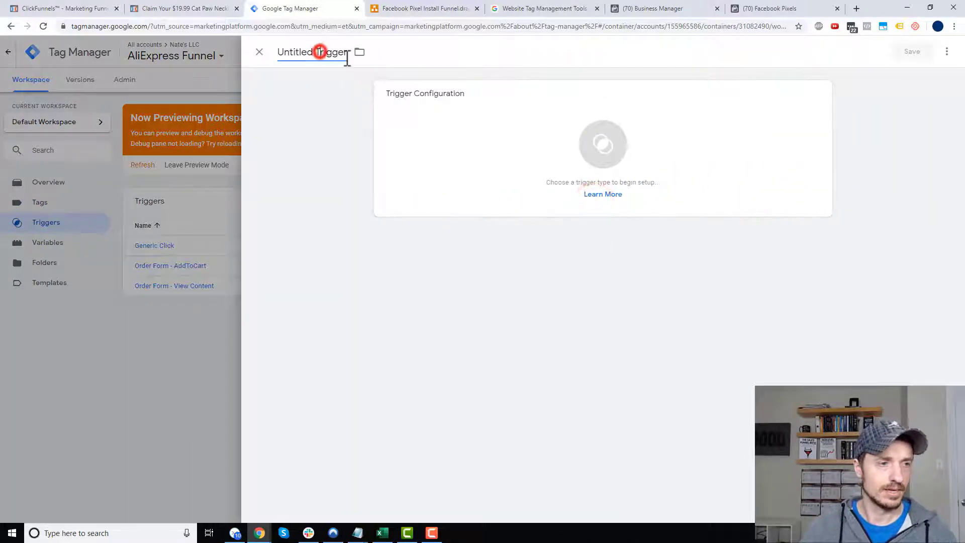
key("ctrl+a")
type("OT")
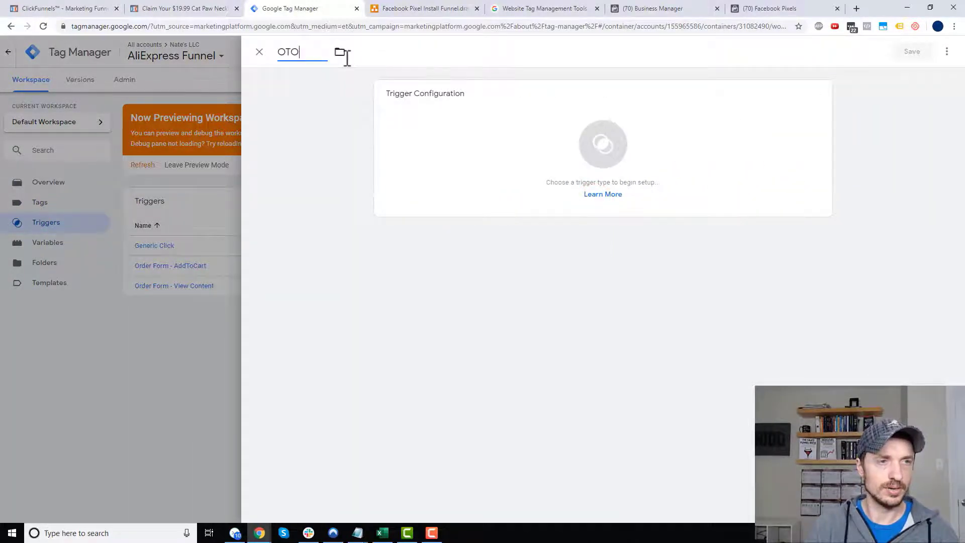
type("O 1 - Pur")
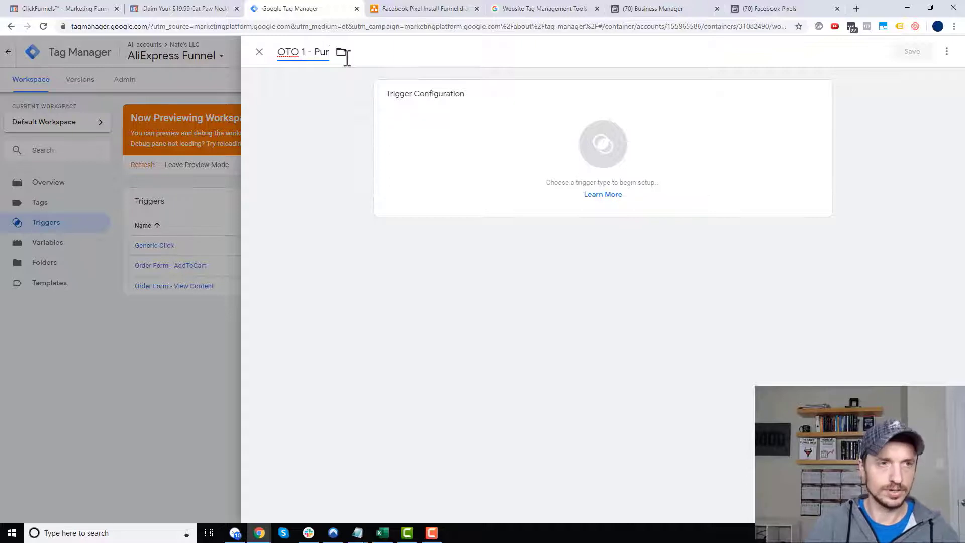
type("chase Initial Offer")
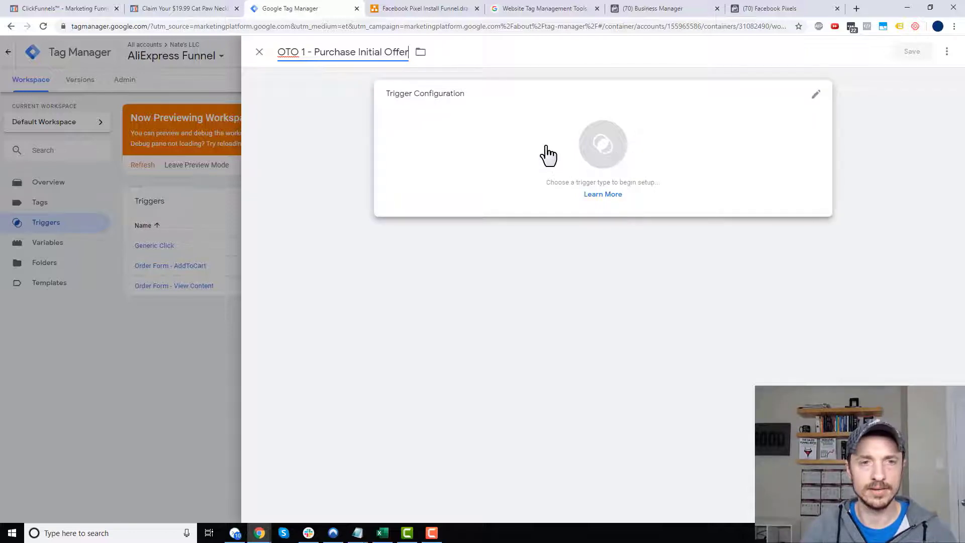
Make it a Page View trigger that fires only on some page views, and open the choice of condition variables
left_click(607, 165)
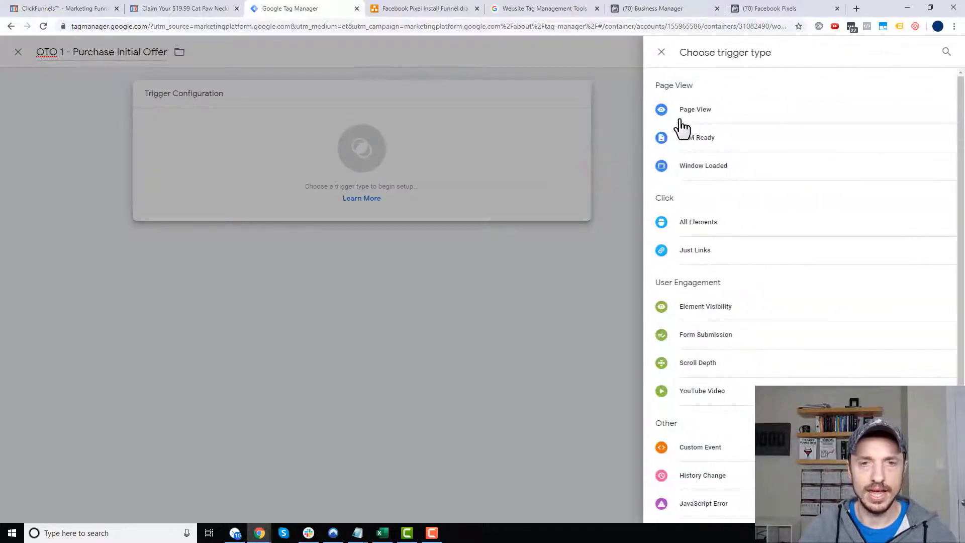
left_click(699, 111)
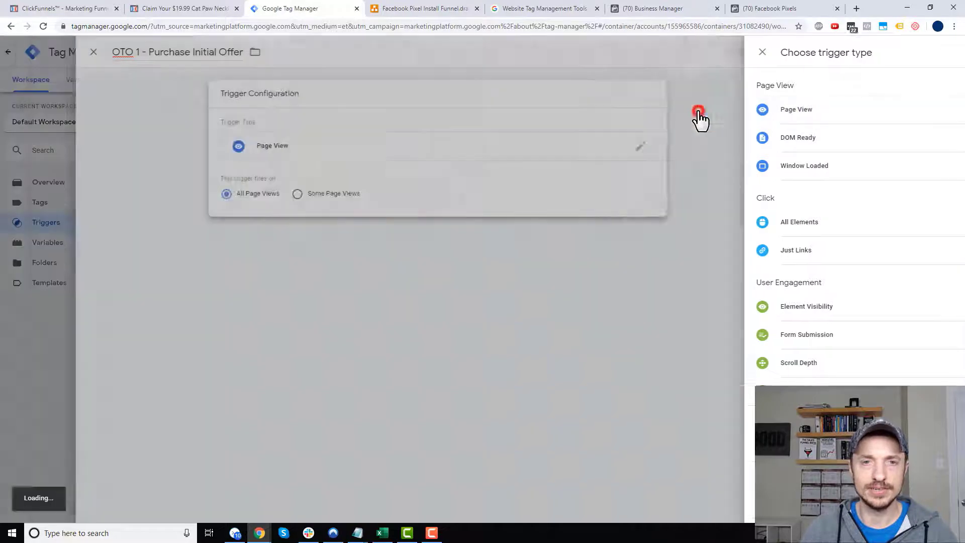
left_click(485, 194)
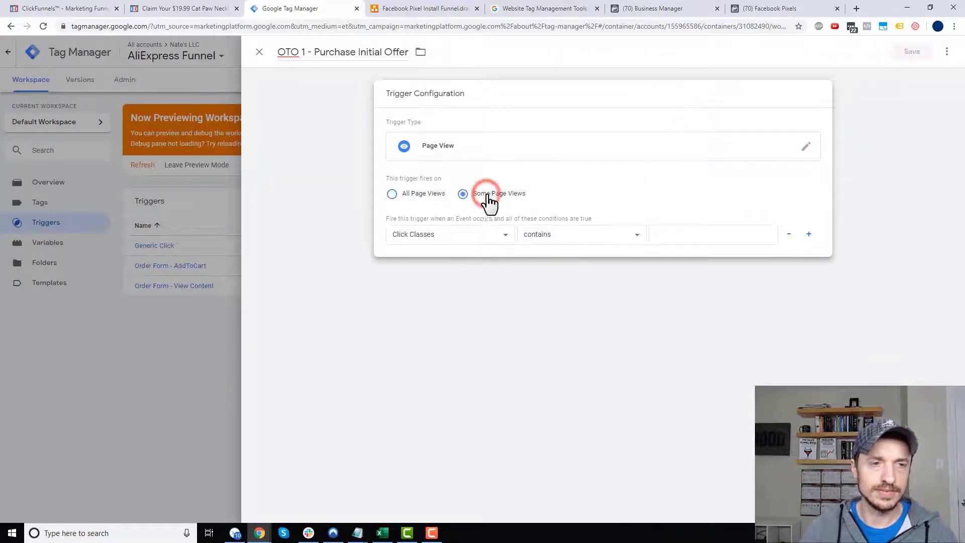
left_click(482, 235)
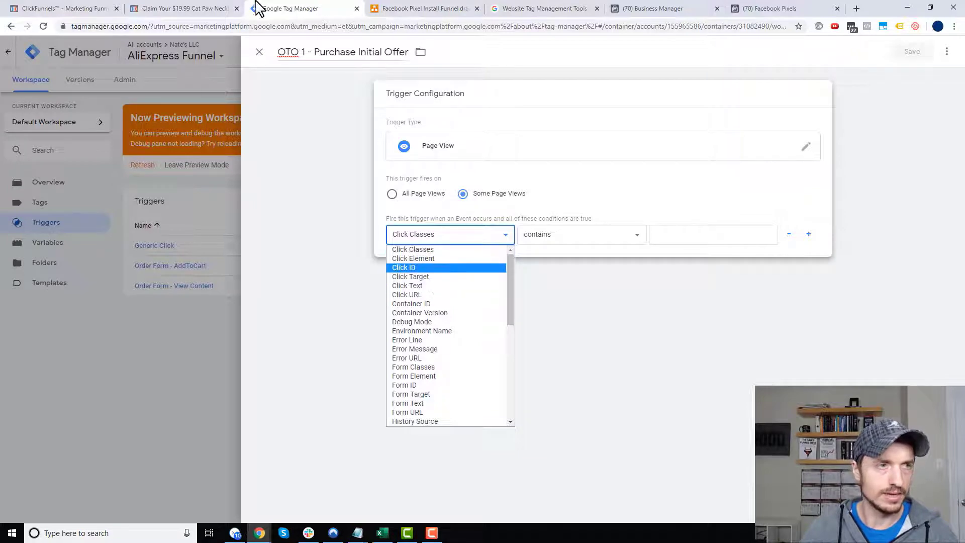
Switch to ClickFunnels, open the live OTO 1 page, and look up the Page View event's Page Path variable in the debug pane
left_click(190, 8)
left_click(96, 8)
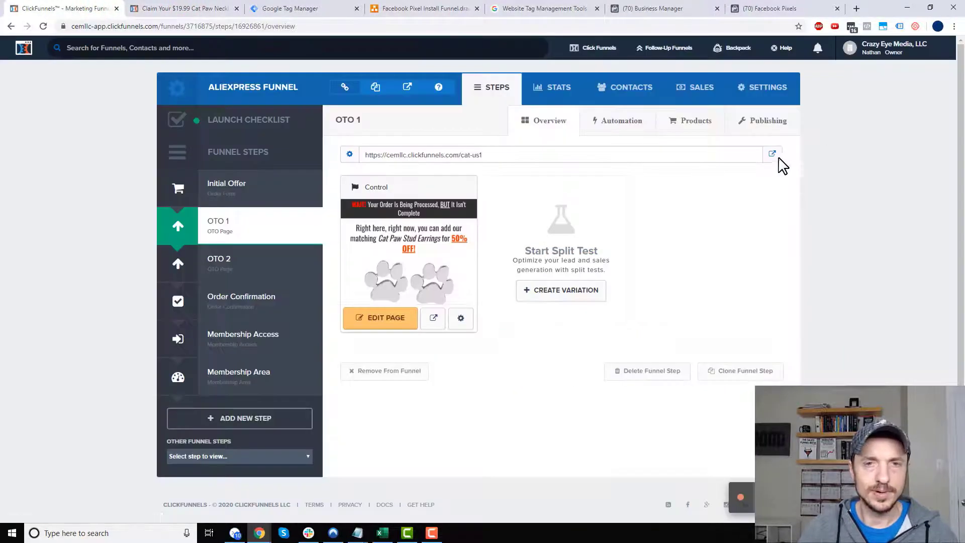
left_click(773, 156)
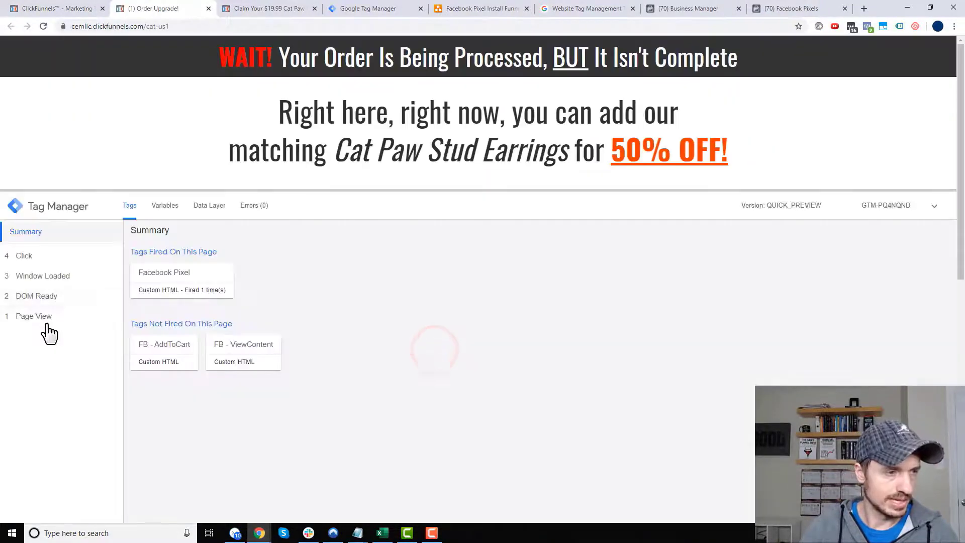
left_click(46, 316)
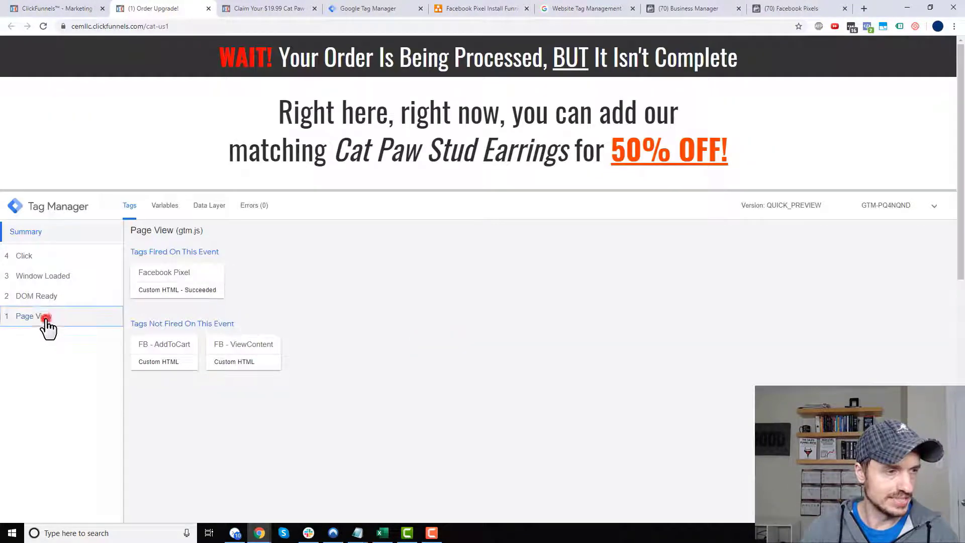
left_click(164, 205)
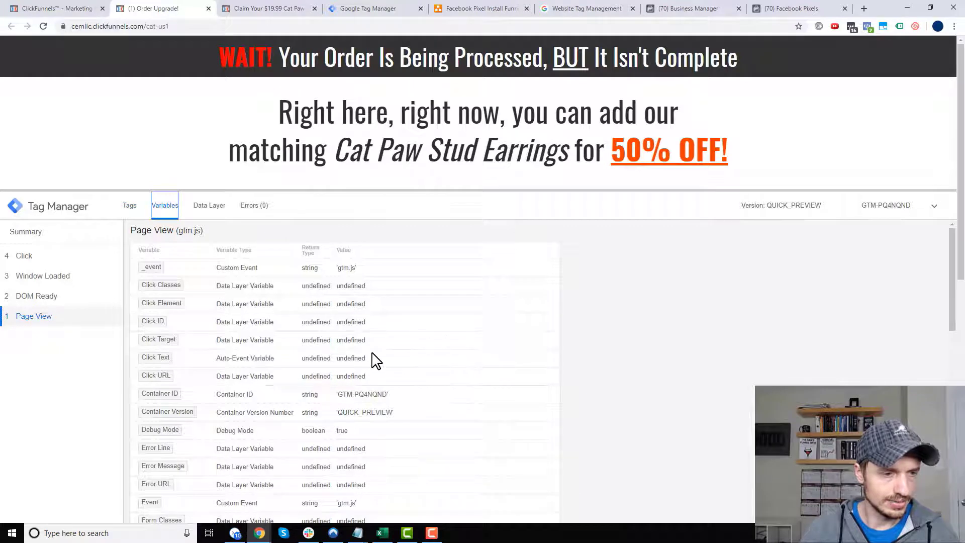
scroll(382, 359, "down", 6)
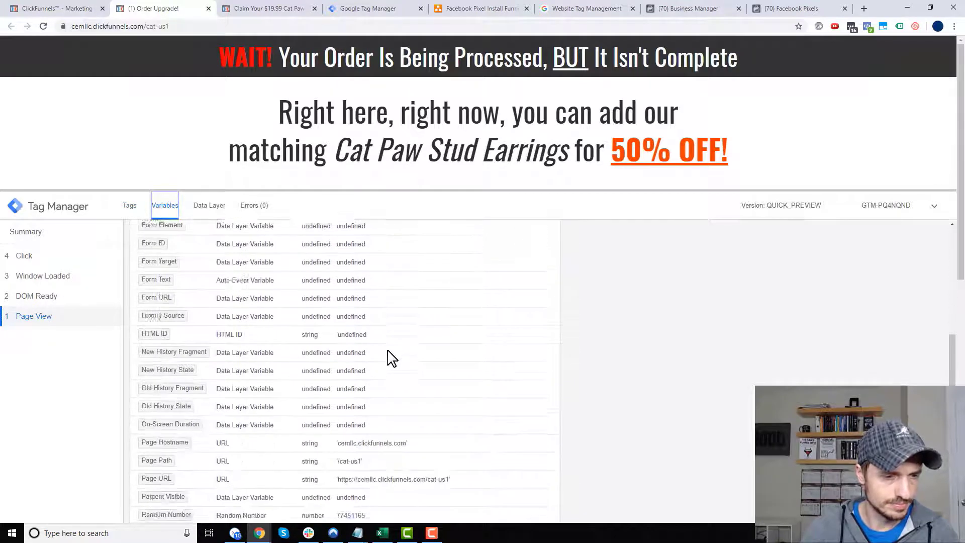
scroll(390, 357, "down", 4)
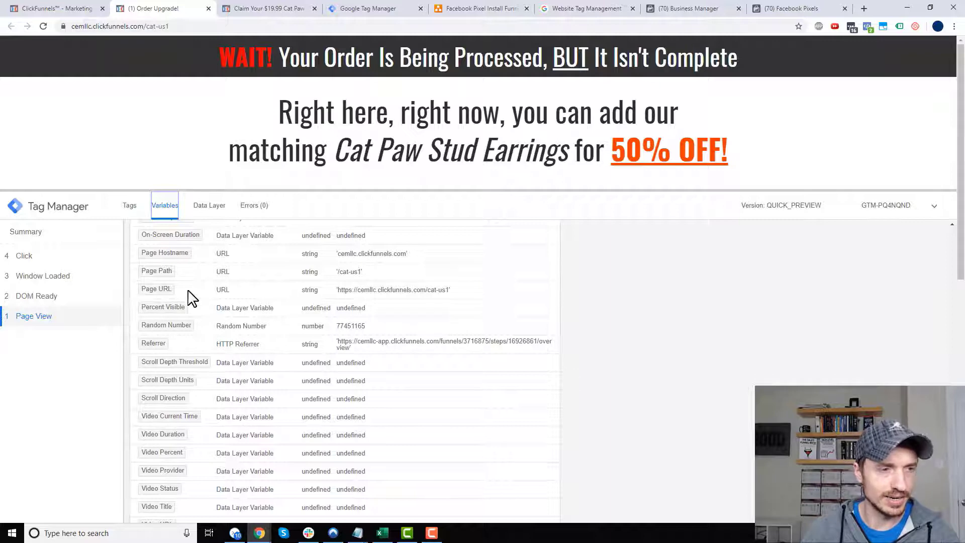
triple_click(361, 272)
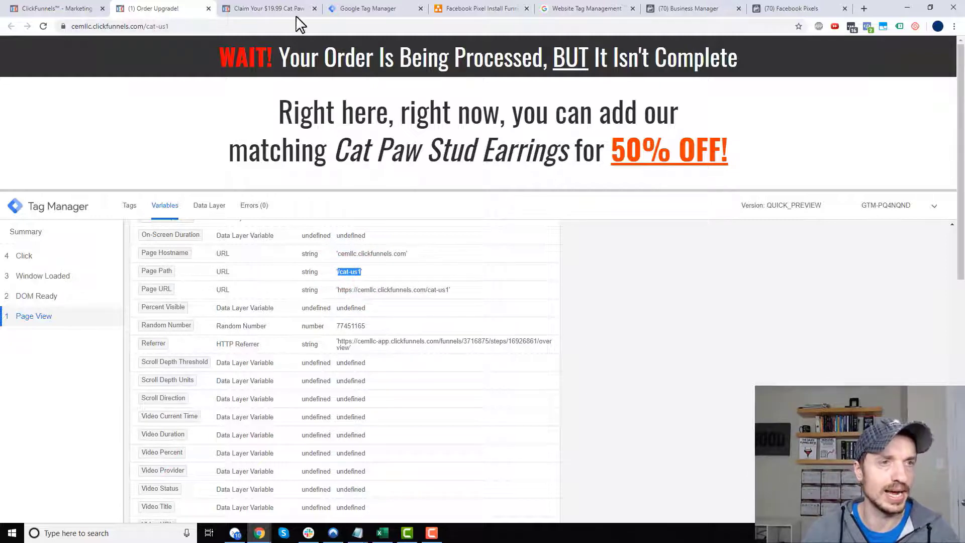
Return to the trigger in Google Tag Manager and set its firing condition to Page Path with the equals operator
left_click(366, 9)
left_click(442, 231)
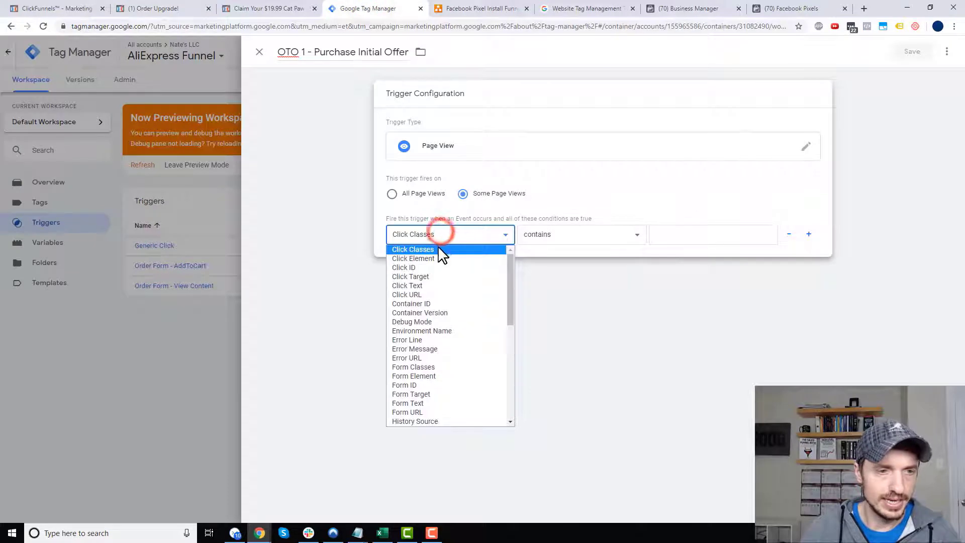
scroll(441, 339, "down", 3)
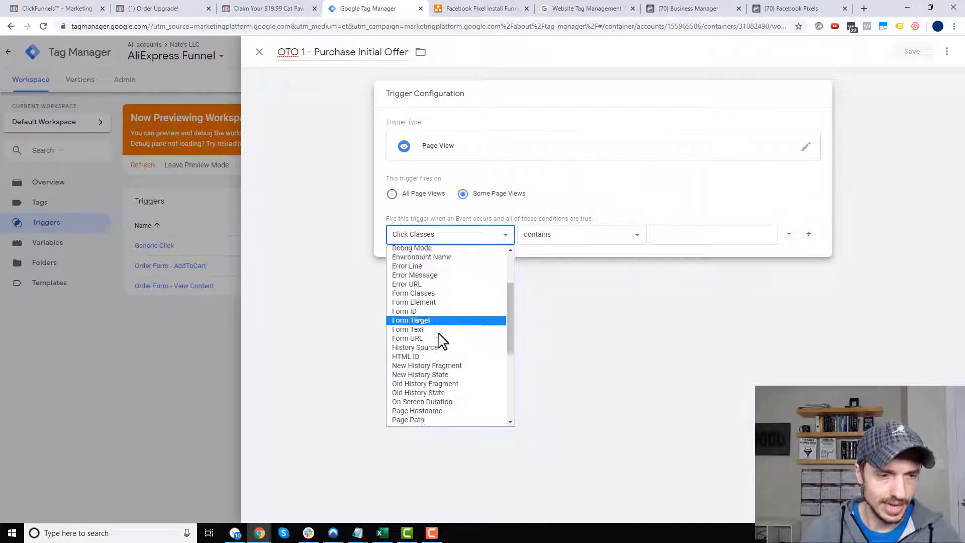
scroll(441, 340, "down", 5)
left_click(434, 294)
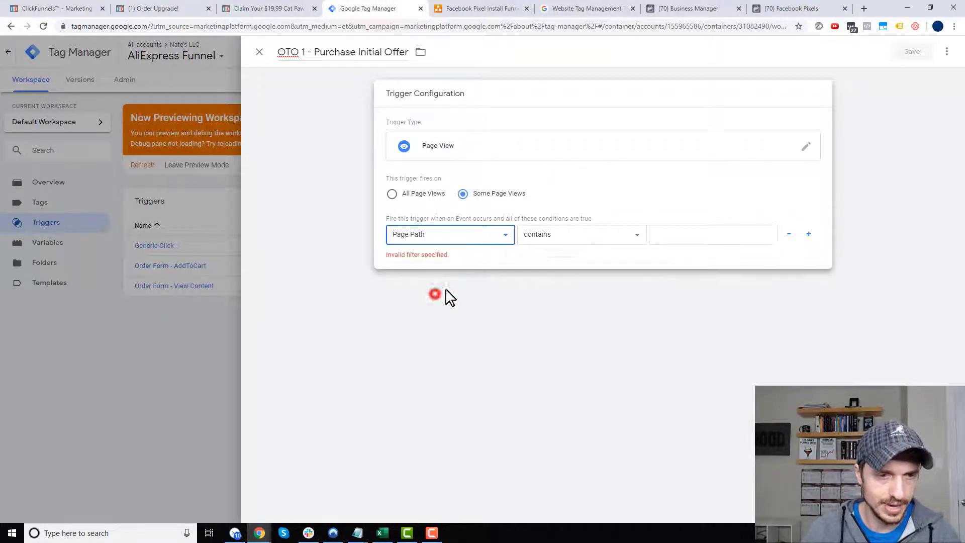
left_click(555, 234)
left_click(556, 247)
Set the Page Path condition's value to /cat-us1 and save the trigger
left_click(709, 241)
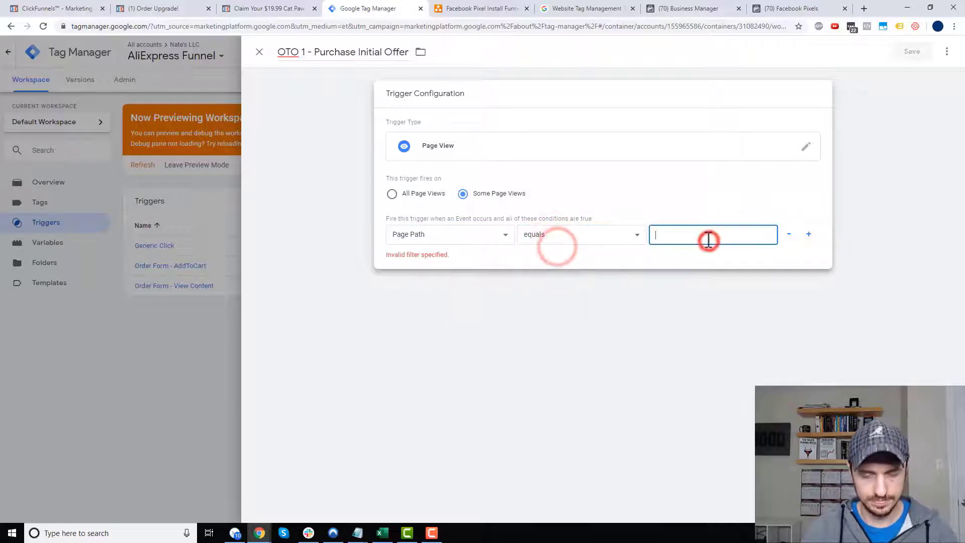
key("ctrl+v")
key("ctrl+a")
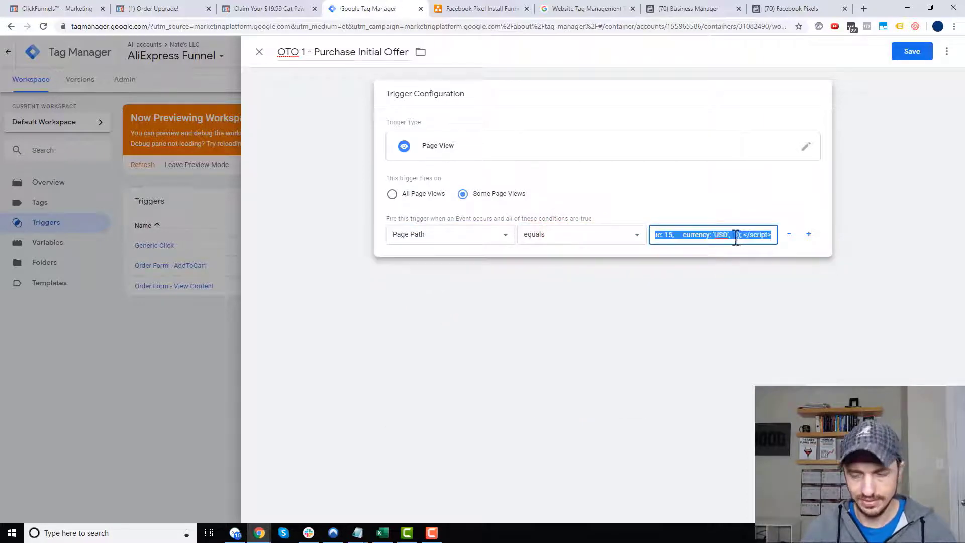
key("BackSpace")
type("/cat-us1")
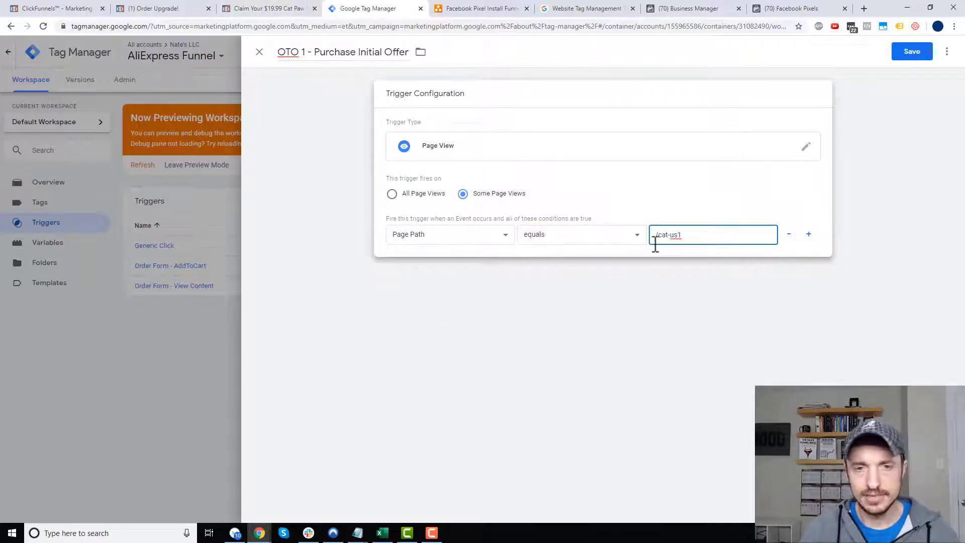
left_click(913, 50)
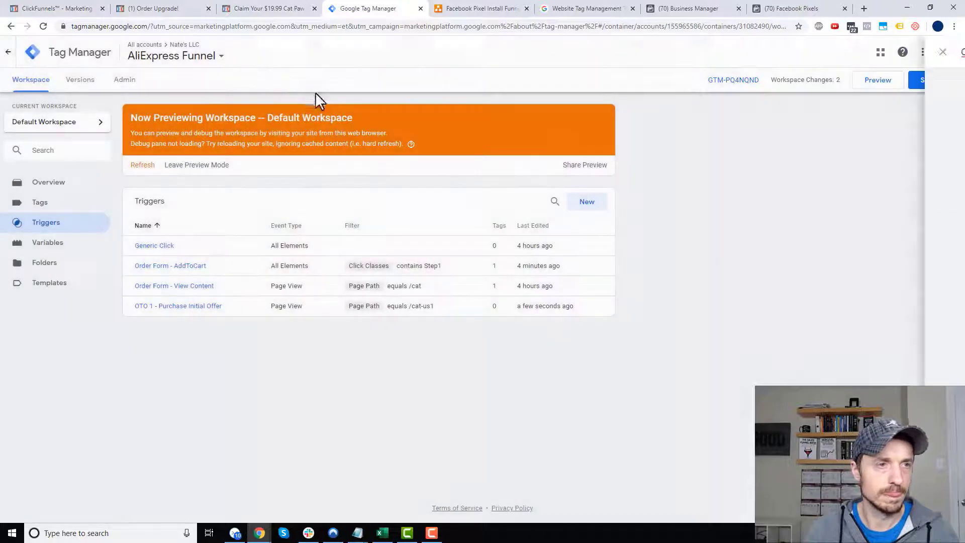
Assign the "OTO 1 - Purchase Initial Offer" trigger to the "FB - Purchase Initial Offer" tag and save the tag
left_click(45, 206)
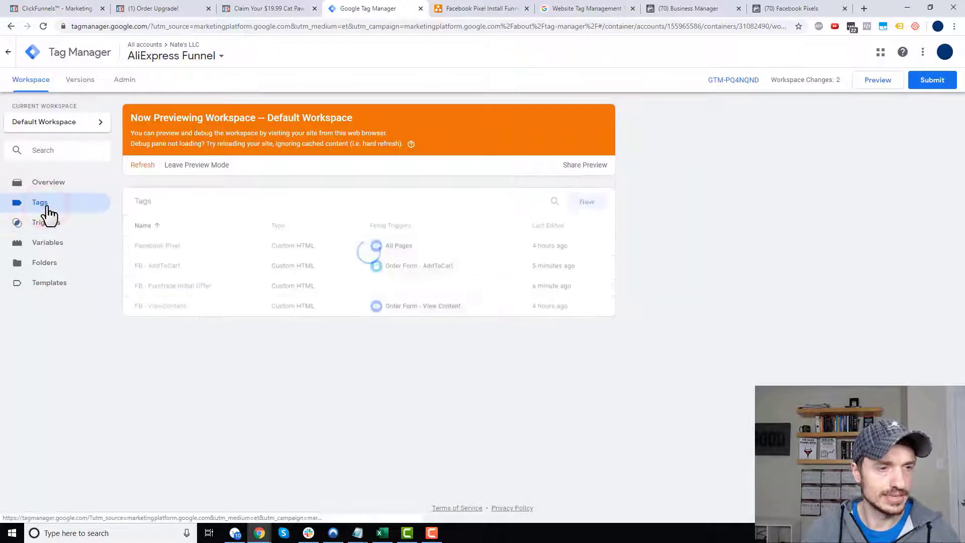
left_click(184, 288)
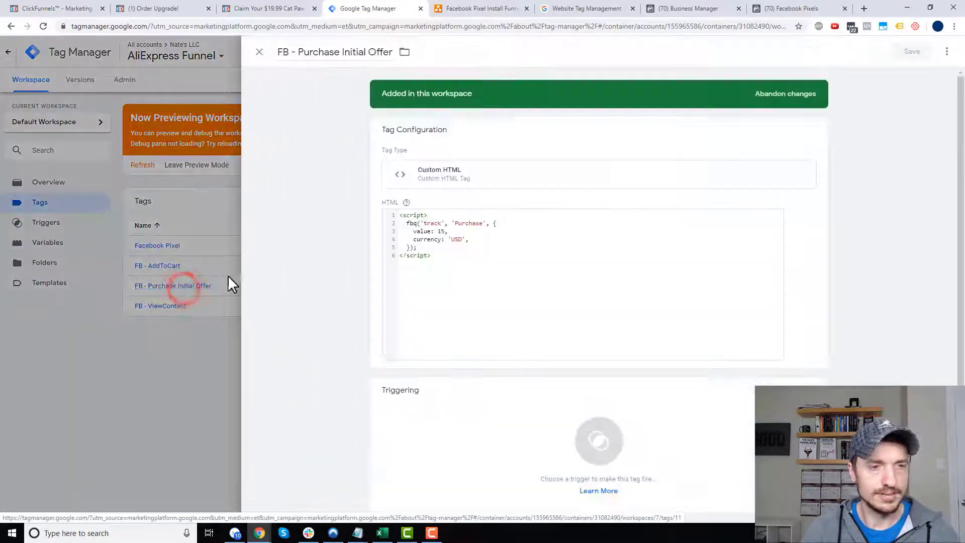
left_click(615, 437)
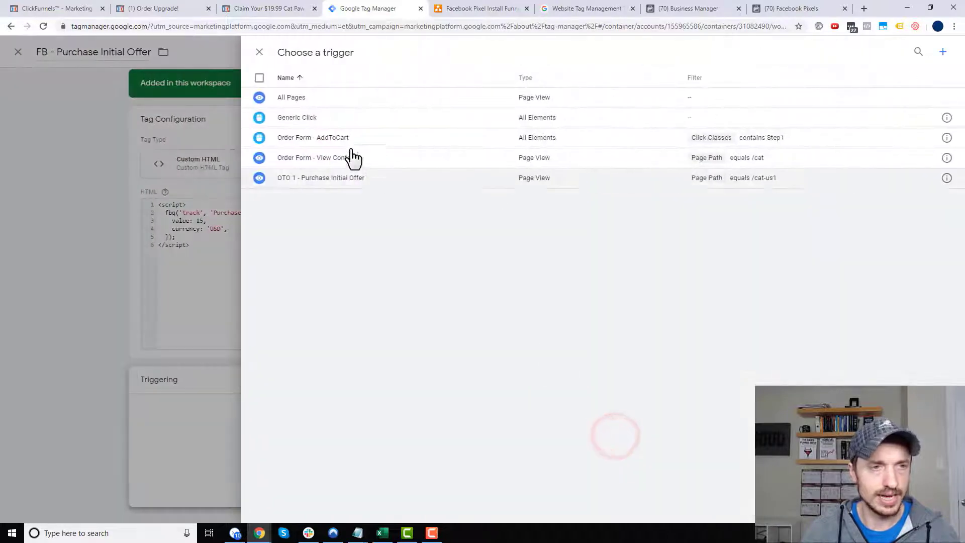
left_click(325, 183)
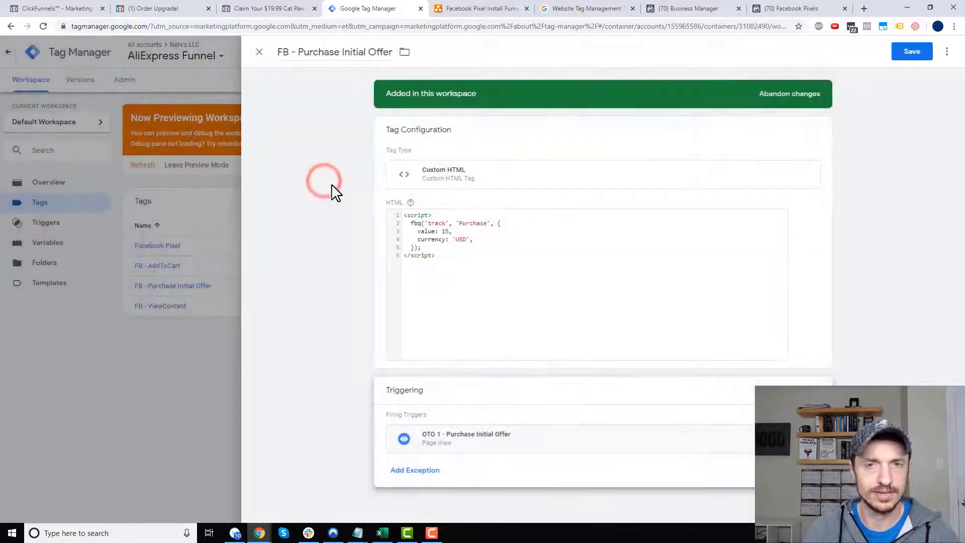
left_click(917, 55)
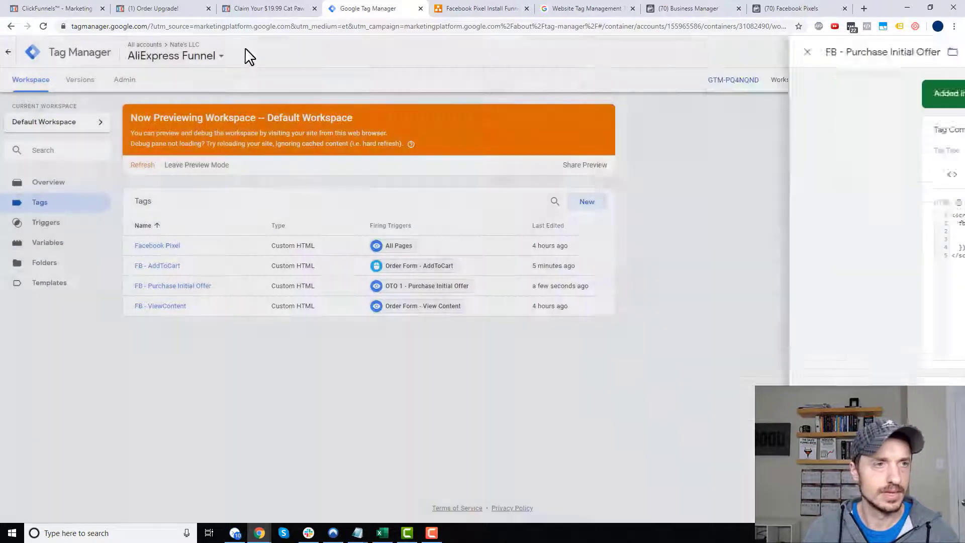
Close the cat paw necklace order page and reload the OTO 1 page to check which tags fire
left_click(264, 8)
left_click(160, 9)
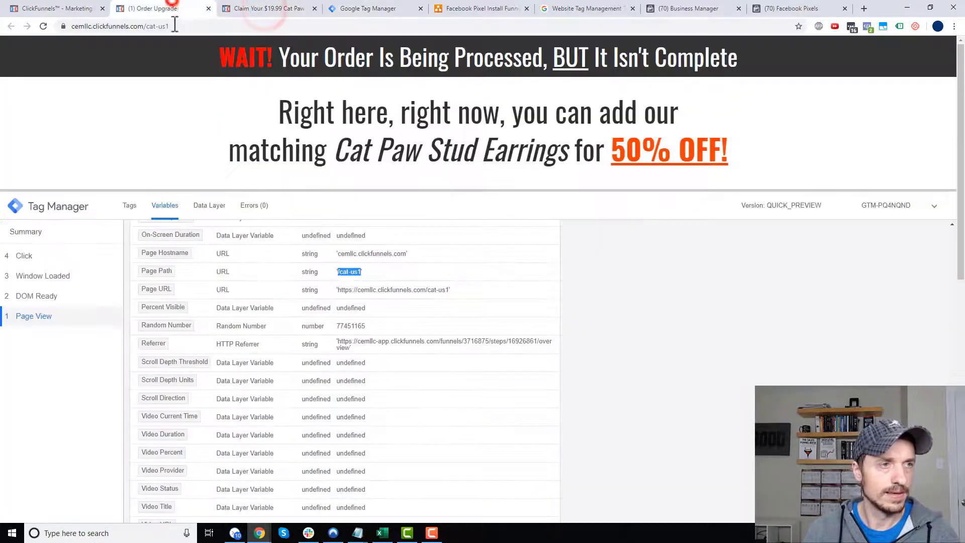
left_click(315, 9)
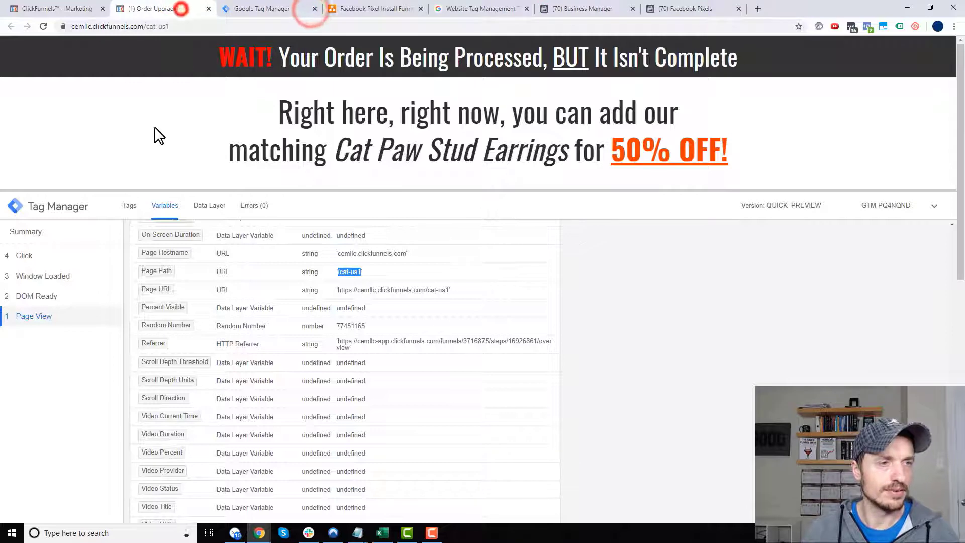
key("F5")
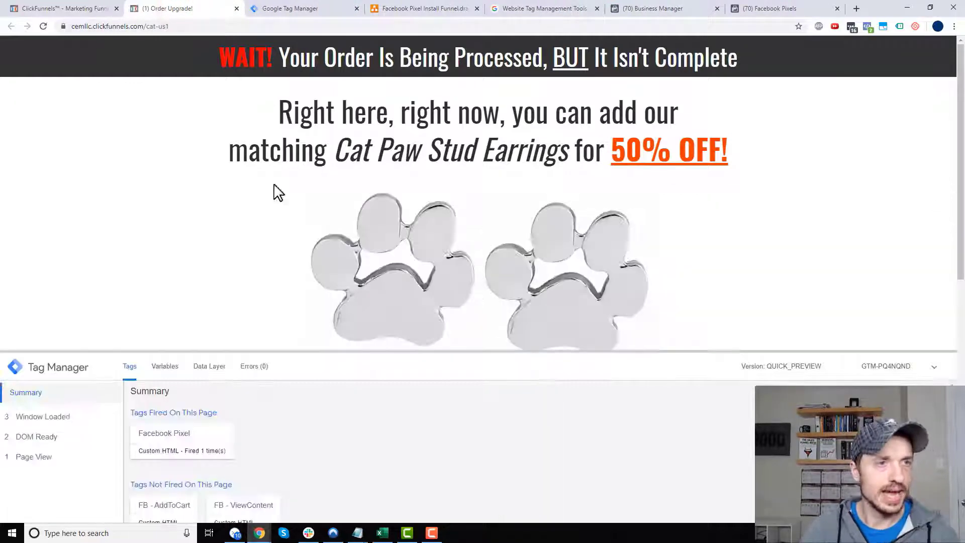
Publish the Tag Manager workspace changes as a new version without a name or description, and return to the workspace overview
left_click(299, 10)
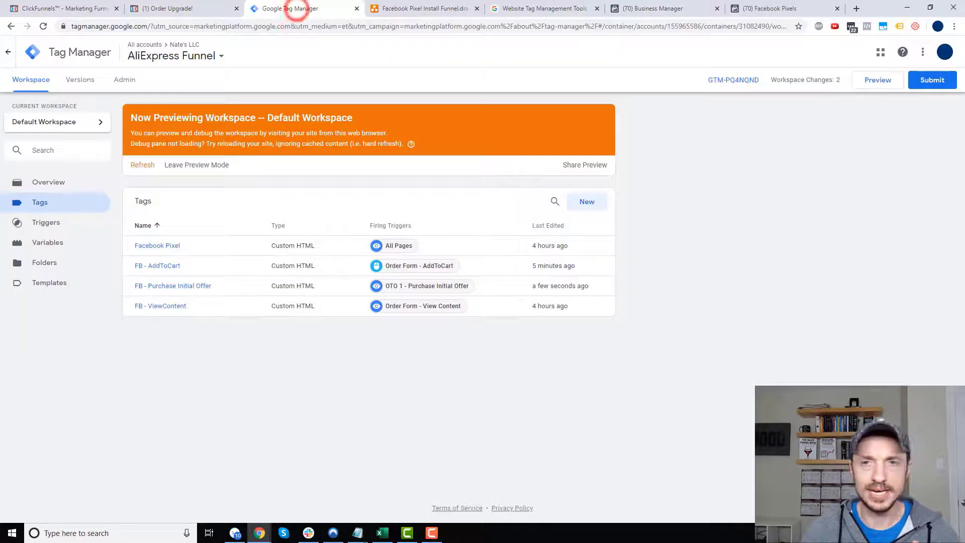
left_click(918, 82)
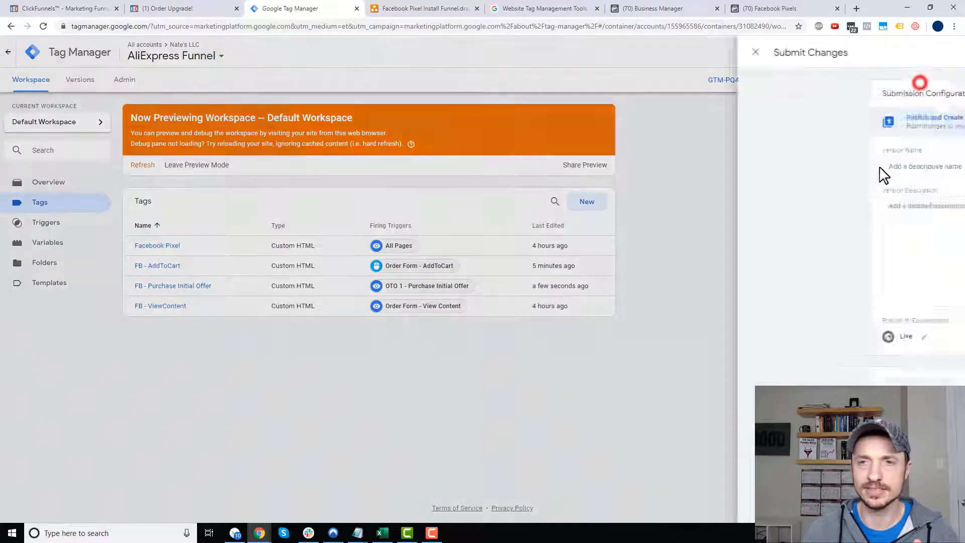
left_click(936, 51)
left_click(616, 334)
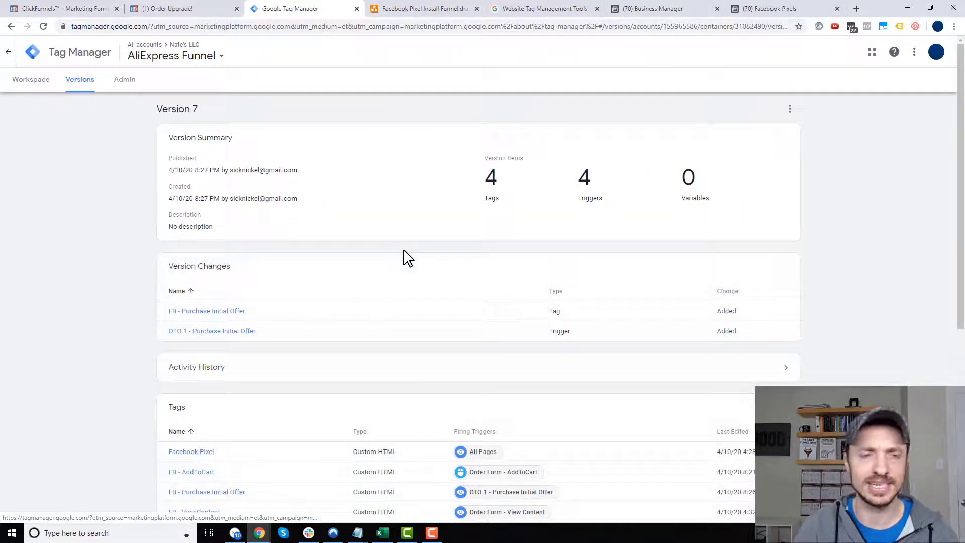
left_click(29, 82)
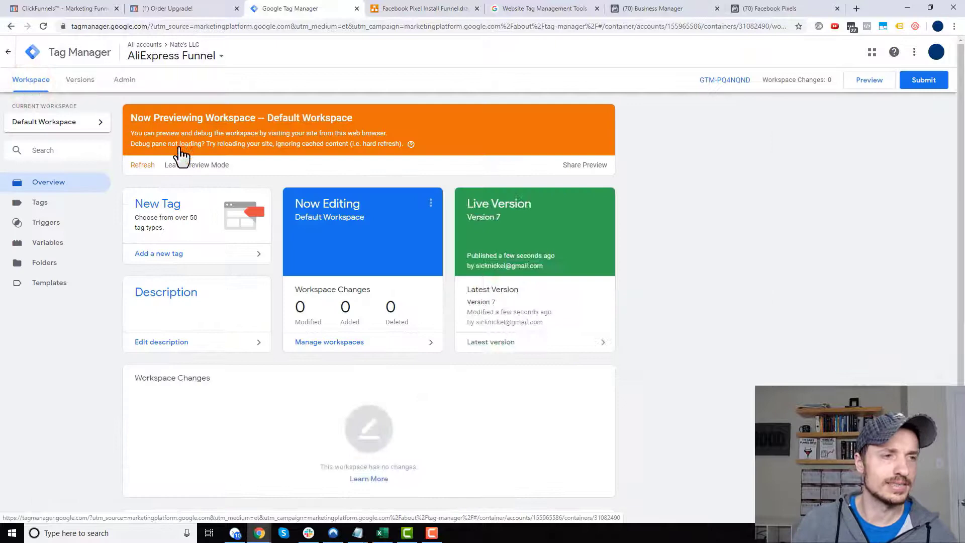
Refresh the Tag Manager preview and reload the OTO 1 page to check which tags fire
left_click(143, 164)
left_click(187, 11)
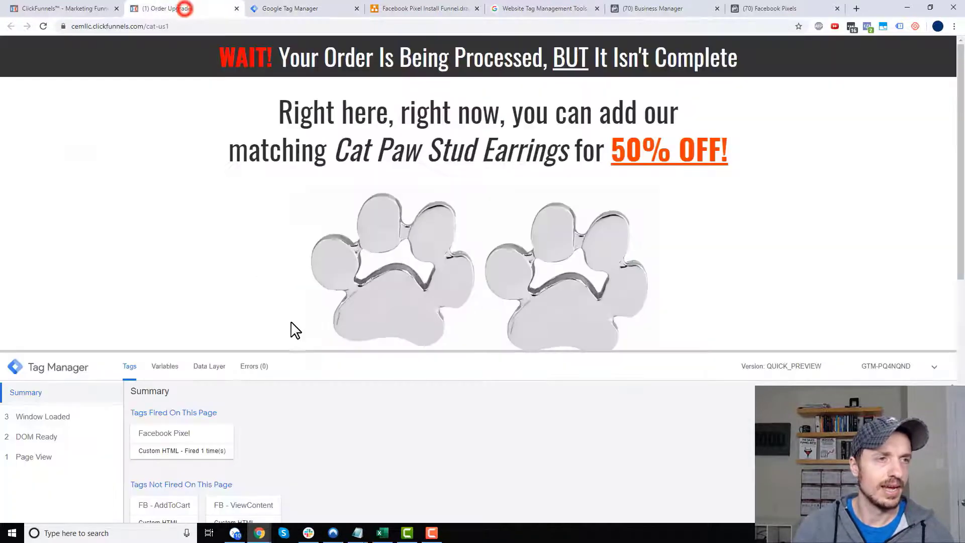
left_click(119, 265)
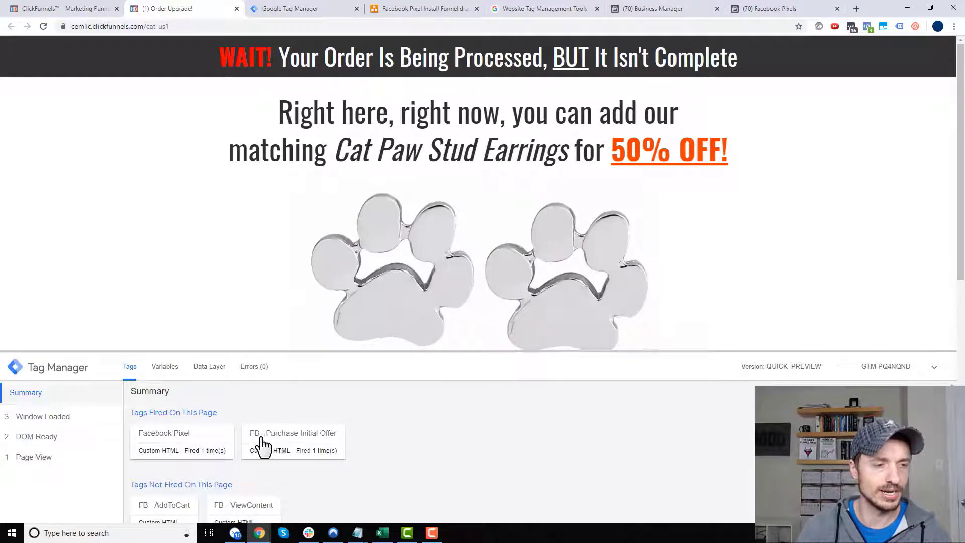
Inspect the Purchase event's custom parameters on the OTO 1 page with Facebook Pixel Helper
left_click(868, 27)
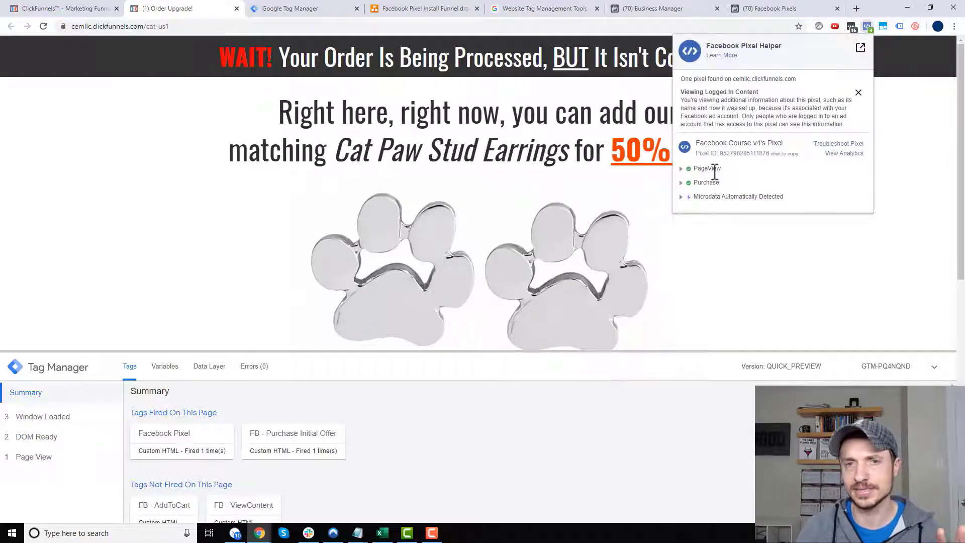
left_click(682, 183)
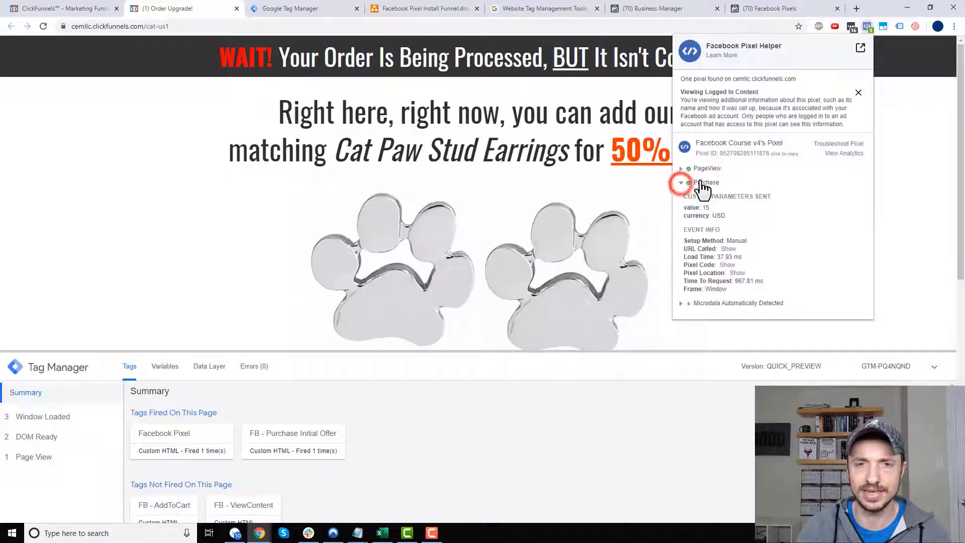
left_click(749, 213)
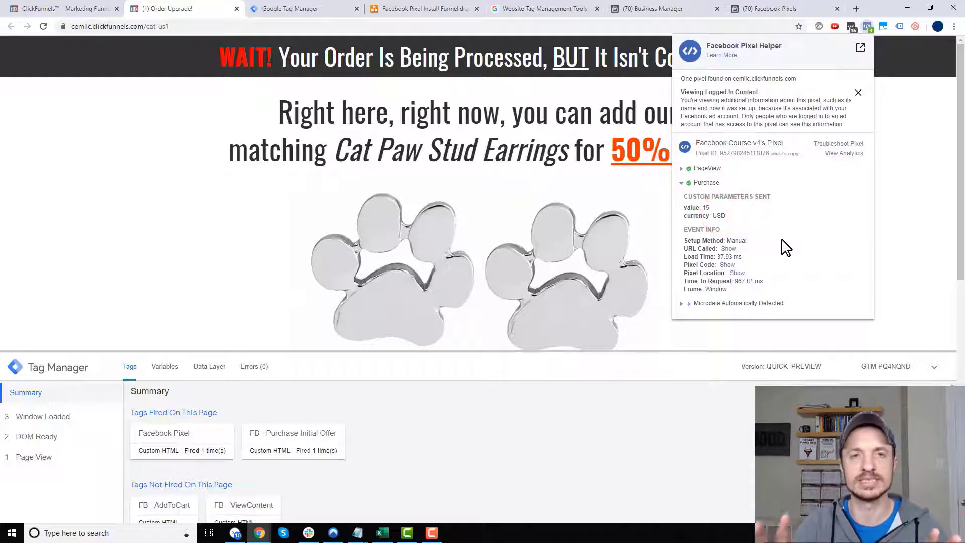
left_click(866, 29)
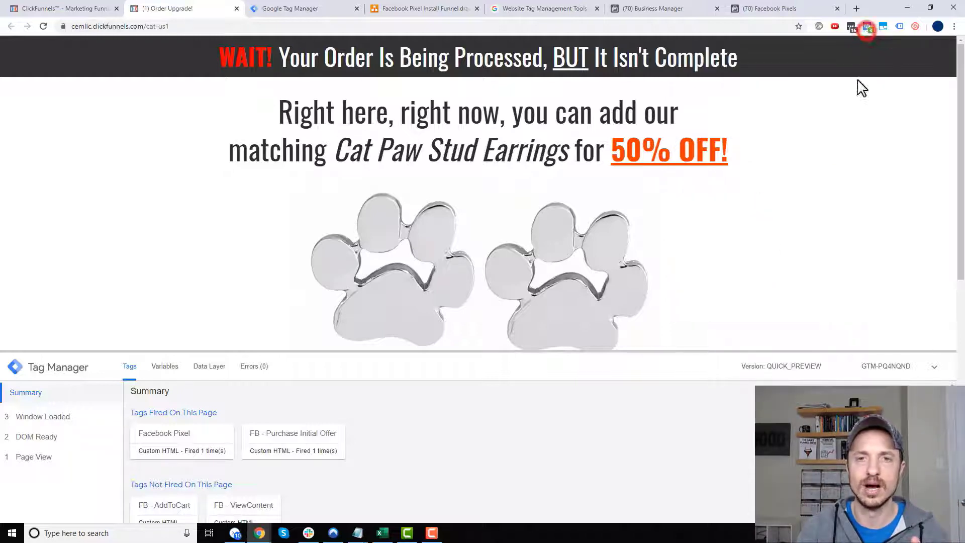
Compare the OTO 1 page with the Purchase events planned for it in the funnel diagram
scroll(845, 157, "down", 4)
scroll(852, 171, "up", 3)
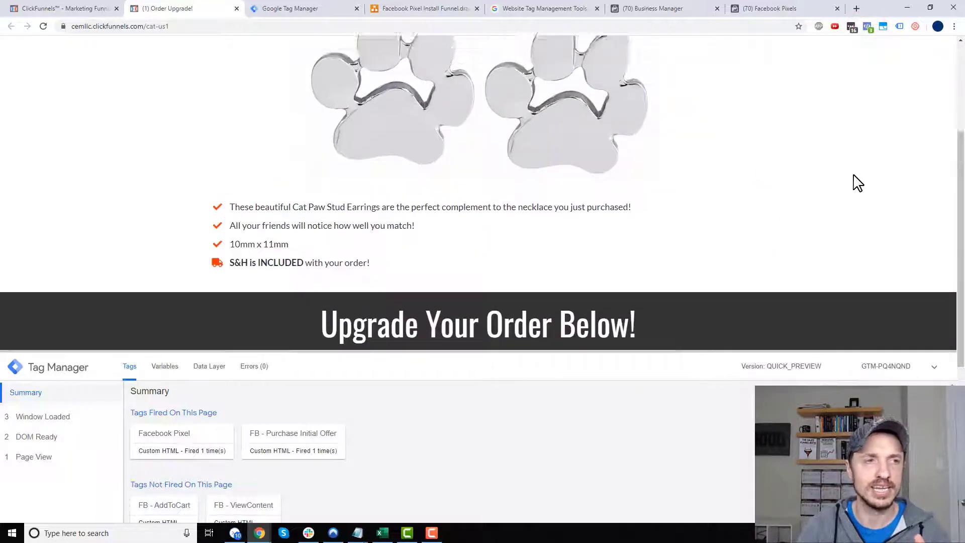
scroll(851, 180, "down", 3)
left_click(428, 9)
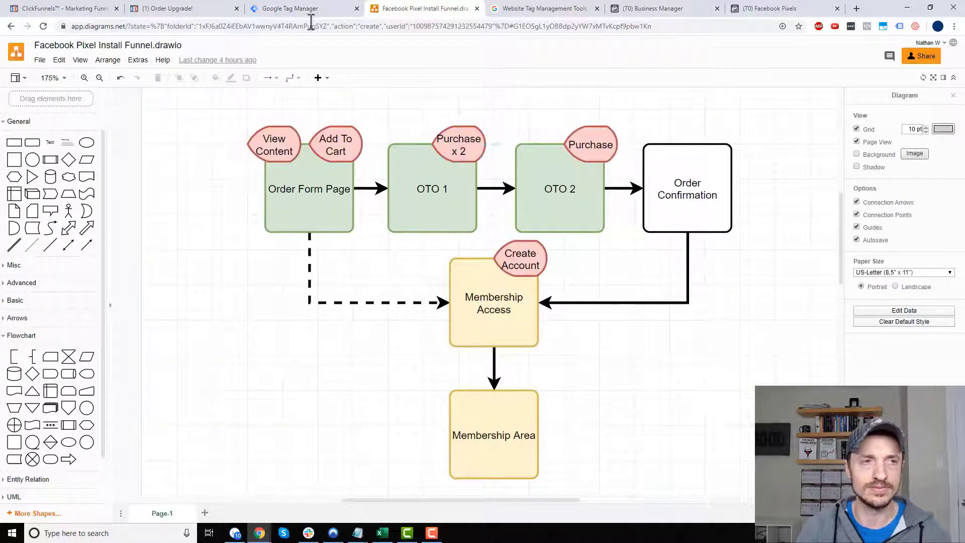
left_click(301, 8)
left_click(417, 9)
left_click(178, 7)
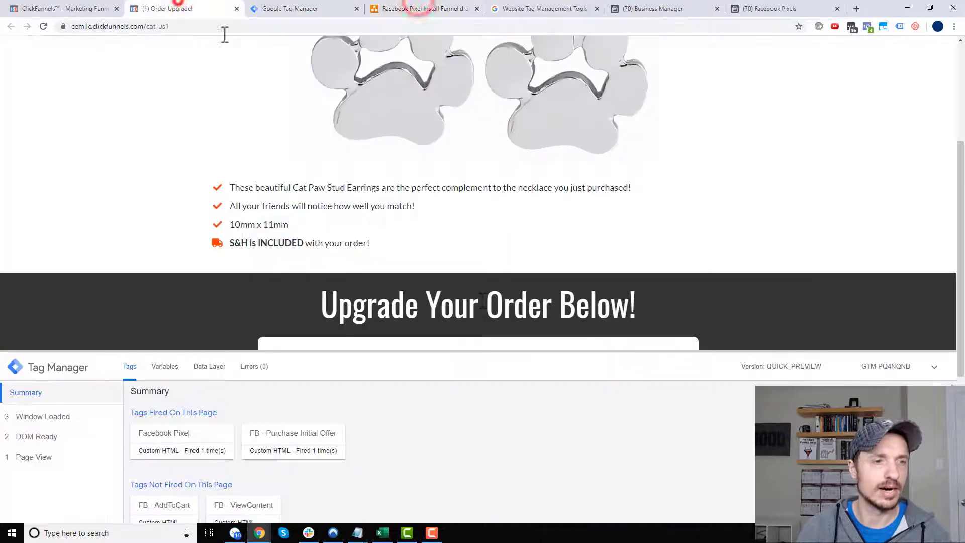
Examine the one-pair and two-pair earring offers and their prices on the OTO 1 page, resizing the debug pane as needed
scroll(482, 304, "down", 5)
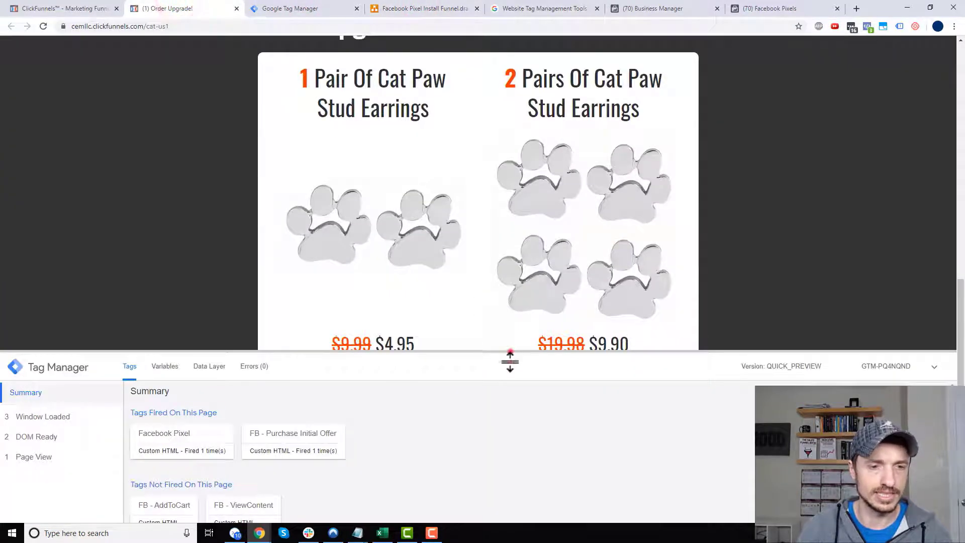
left_click_drag(510, 358, 502, 452)
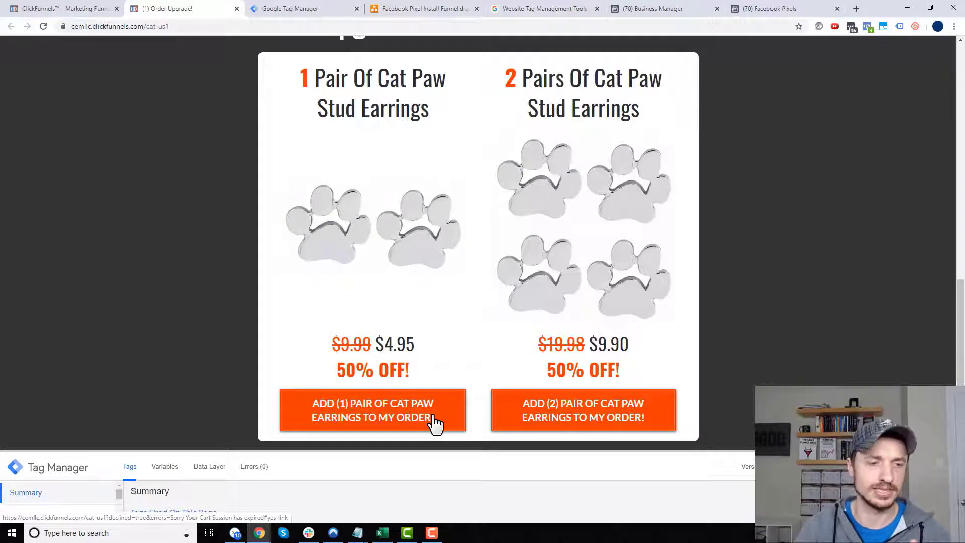
left_click_drag(486, 451, 487, 183)
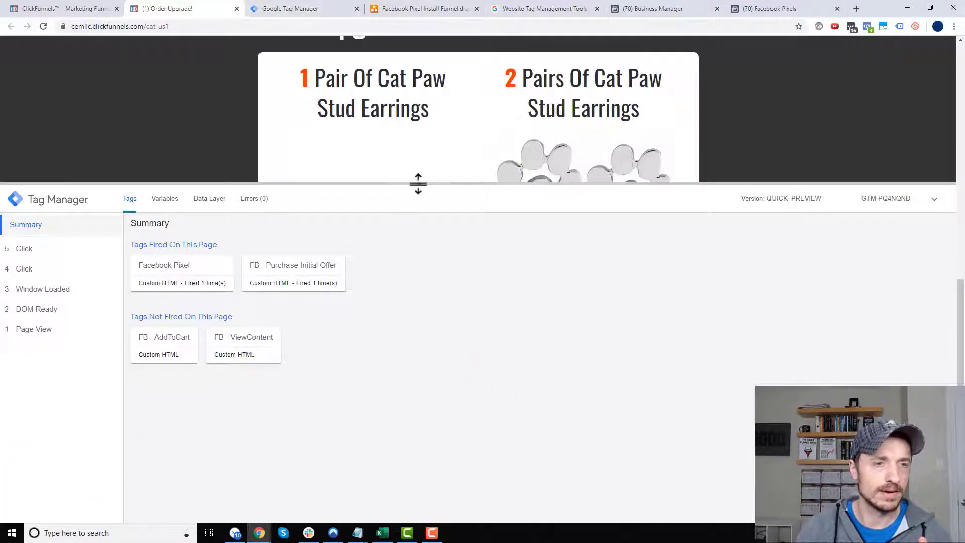
left_click_drag(417, 183, 390, 434)
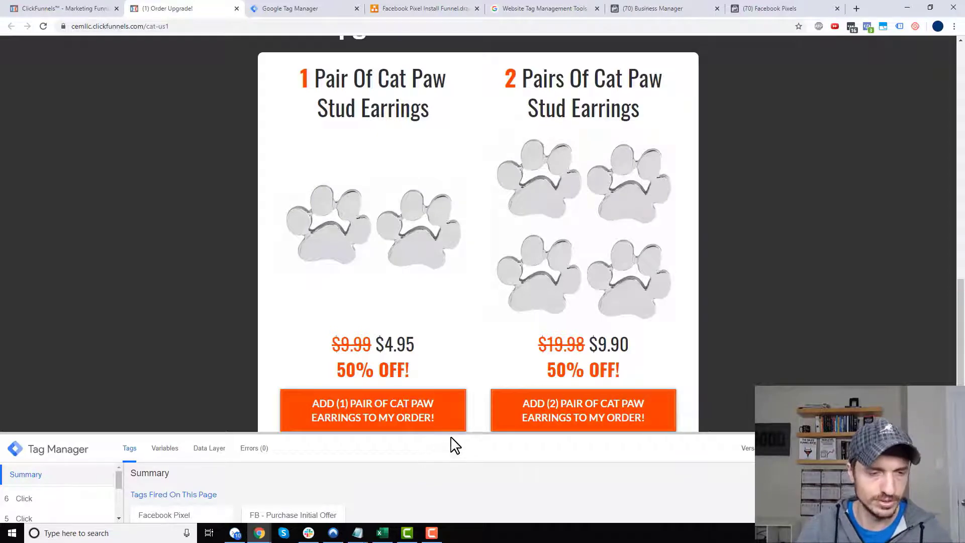
mouse_move(452, 431)
left_mouse_down()
mouse_move(459, 486)
mouse_move(459, 440)
left_mouse_up()
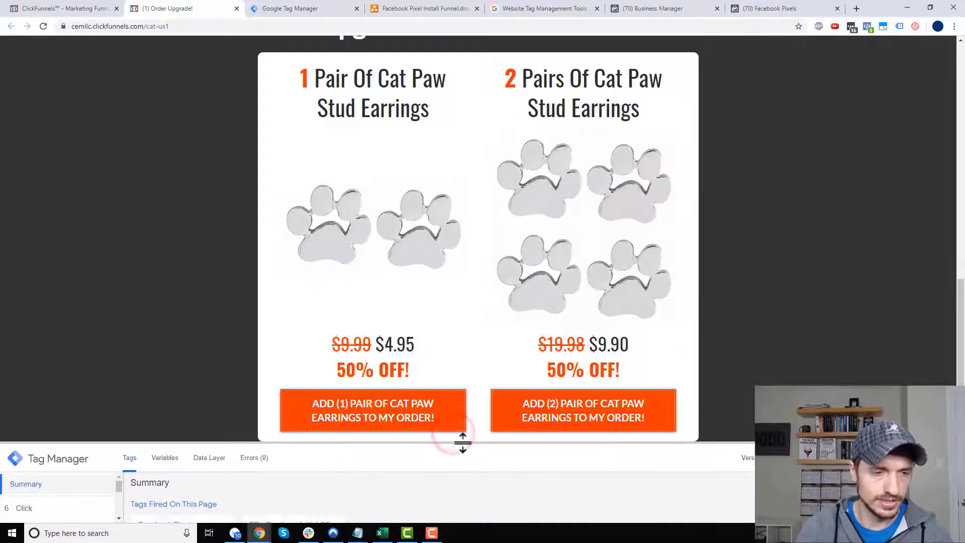
double_click(384, 345)
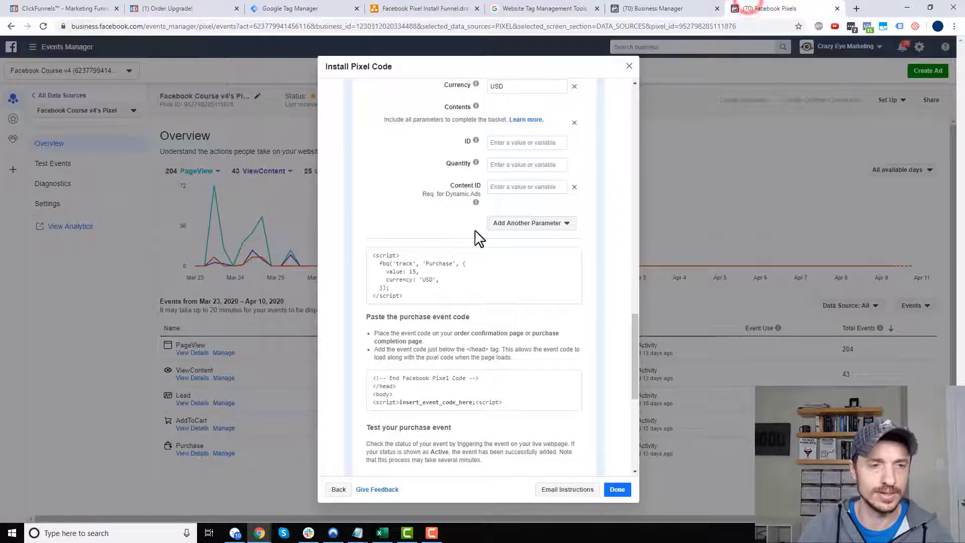
In Facebook's pixel setup, set the Purchase event's conversion value to 4.95 and copy the generated event code
scroll(506, 204, "up", 2)
double_click(526, 166)
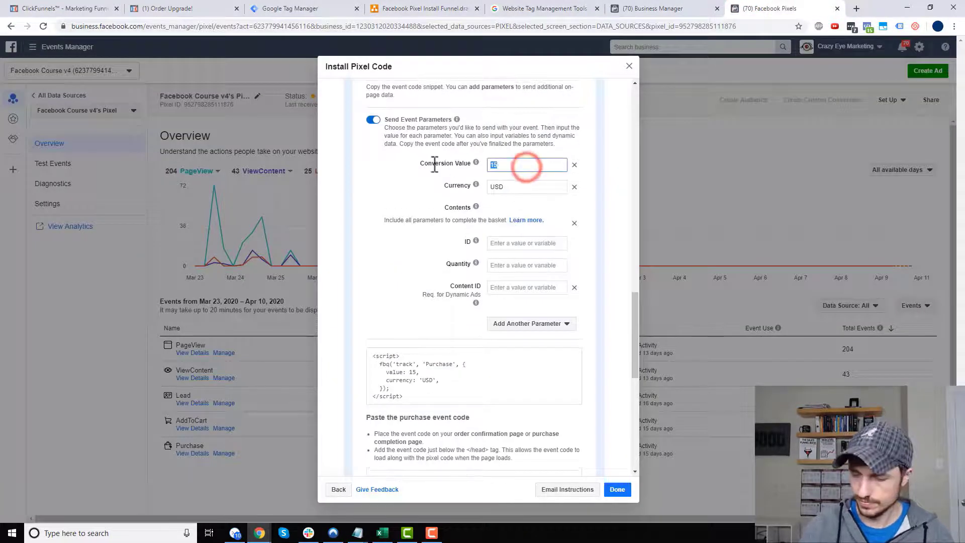
type("4.9")
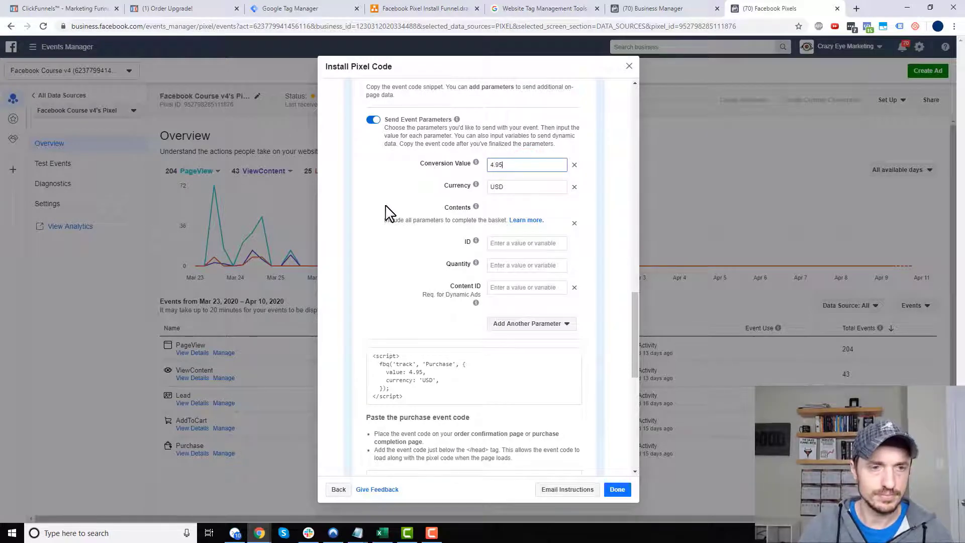
left_click(386, 211)
scroll(478, 273, "down", 2)
left_click(478, 273)
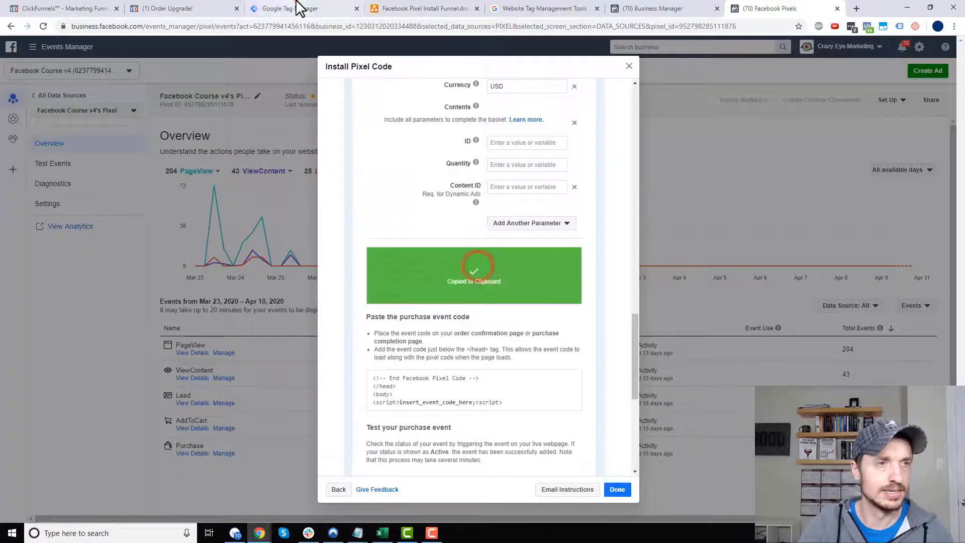
Create a new tag in Google Tag Manager named "FB - Purchase OTO1 - $4.95"
left_click(300, 7)
left_click(72, 201)
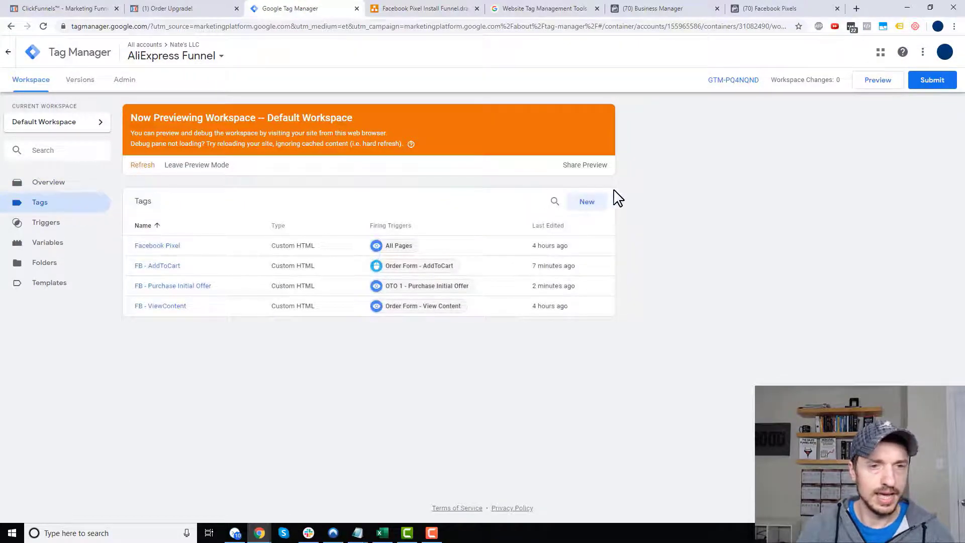
left_click(587, 201)
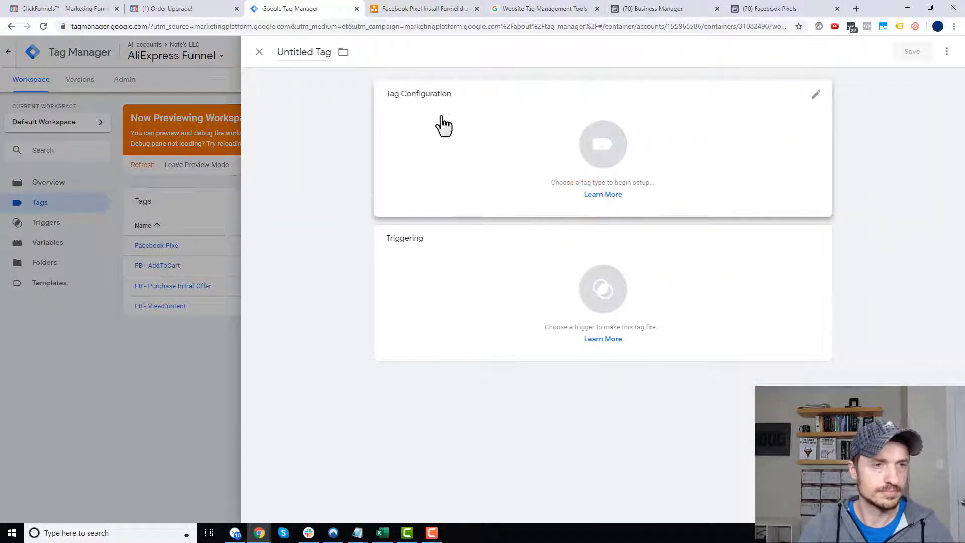
triple_click(320, 52)
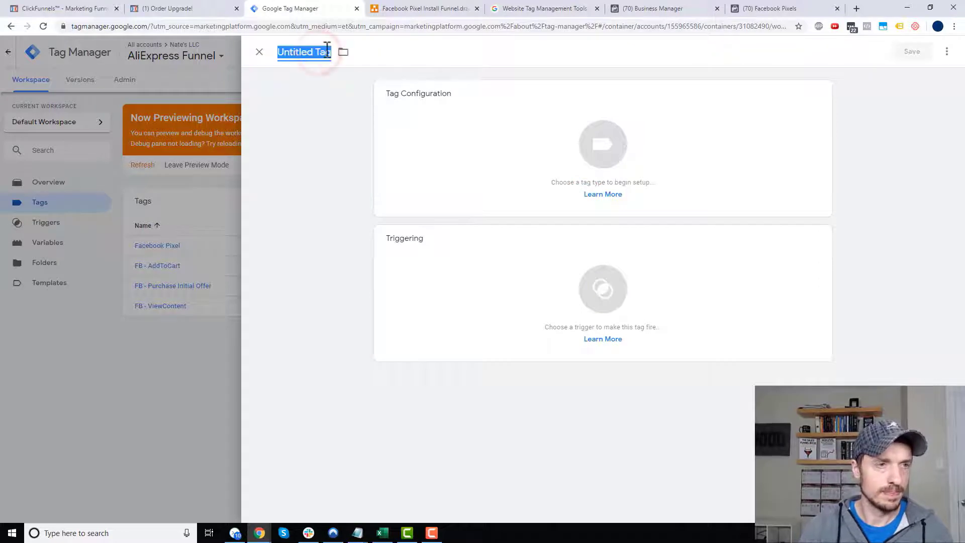
type("FB - Purchase OTO1 - $4.95")
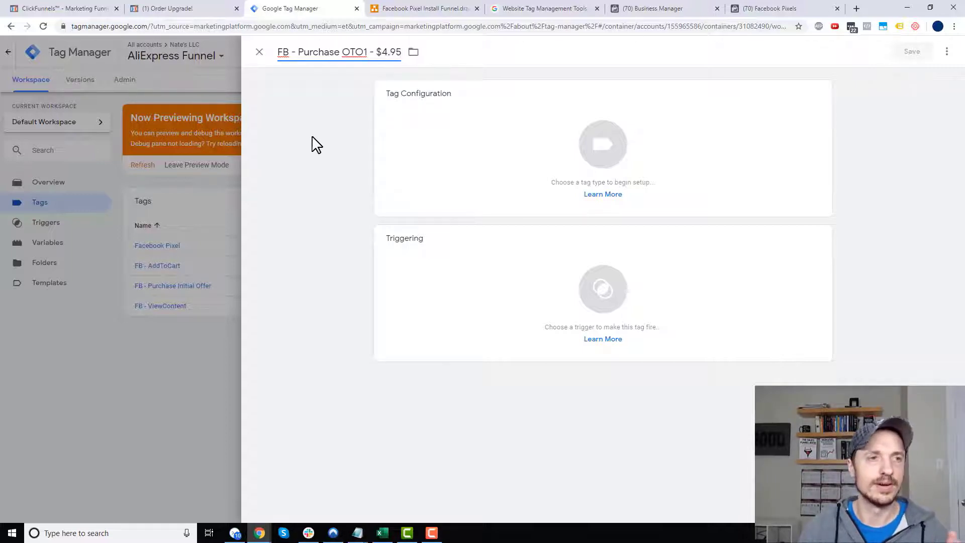
Make the tag a Custom HTML tag containing the copied Purchase code and save it without a trigger
left_click(626, 160)
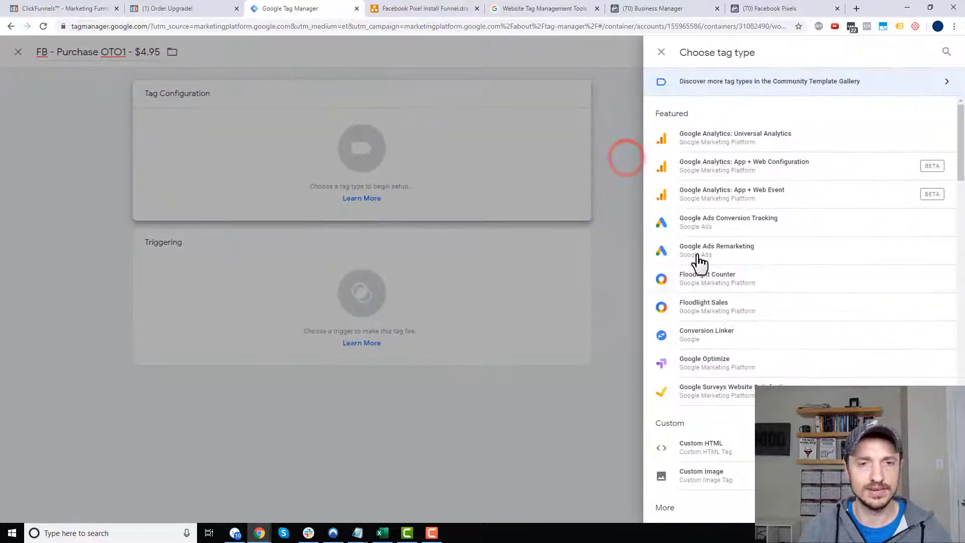
left_click(713, 436)
left_click(491, 237)
key("ctrl+v")
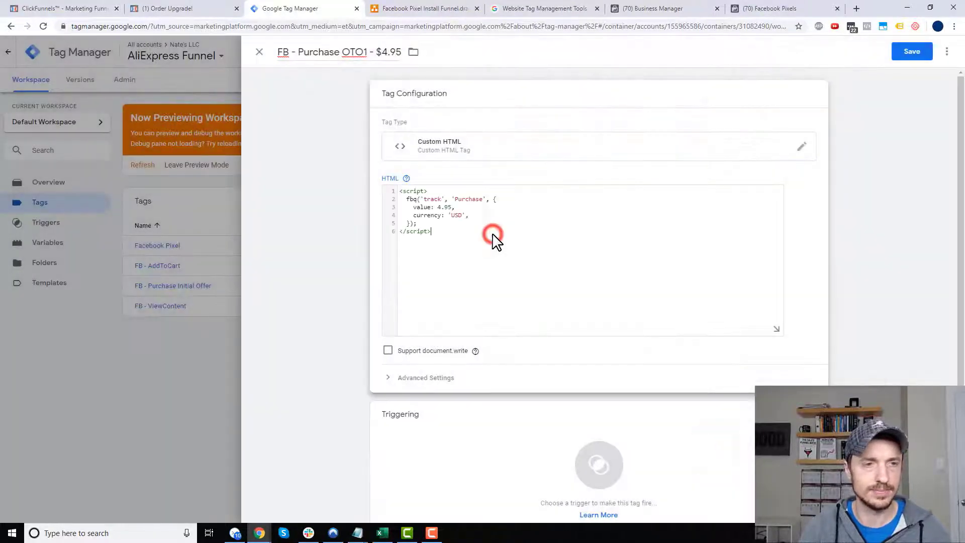
left_click(917, 53)
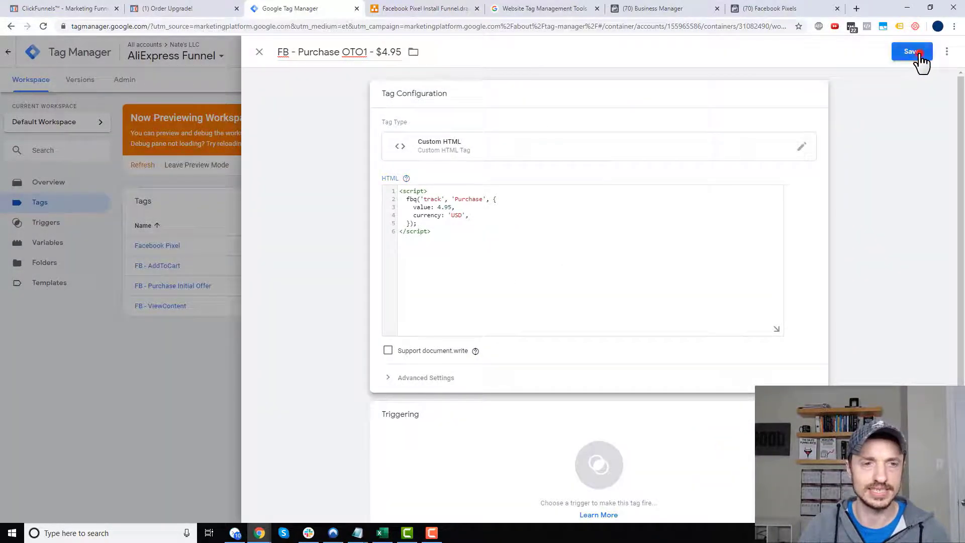
left_click(508, 168)
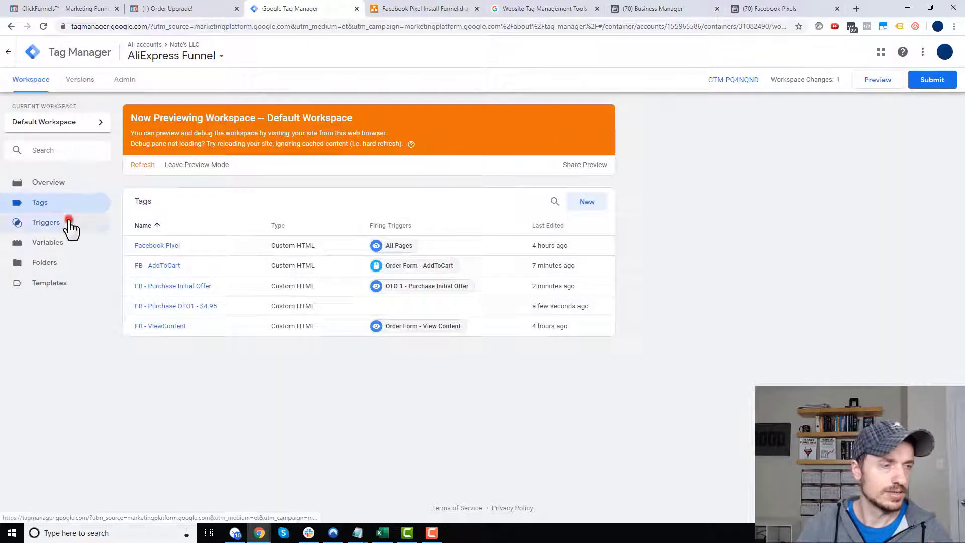
Start a new trigger named "OTO 1 - Purchase $4.95" of type Click - All Elements, firing on Some Clicks
left_click(71, 222)
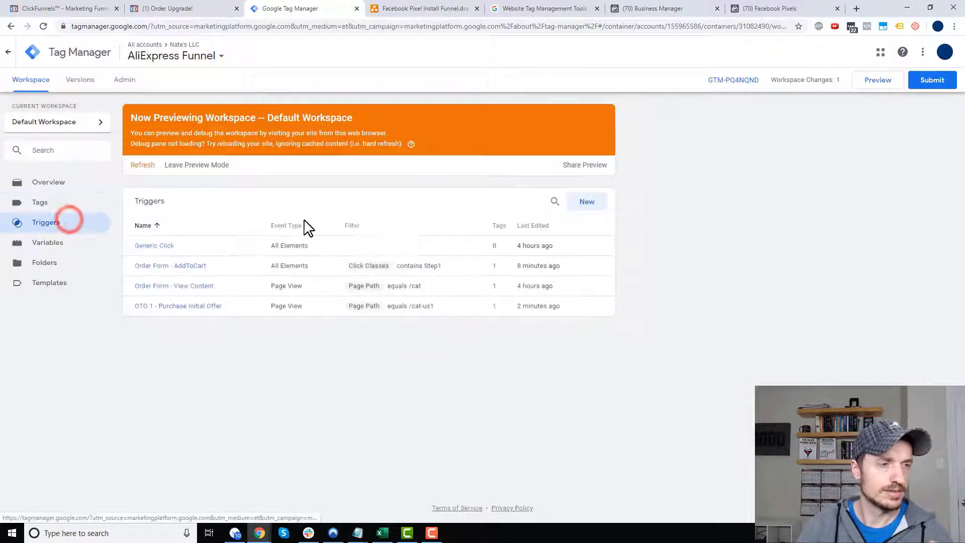
left_click(587, 202)
left_click(297, 50)
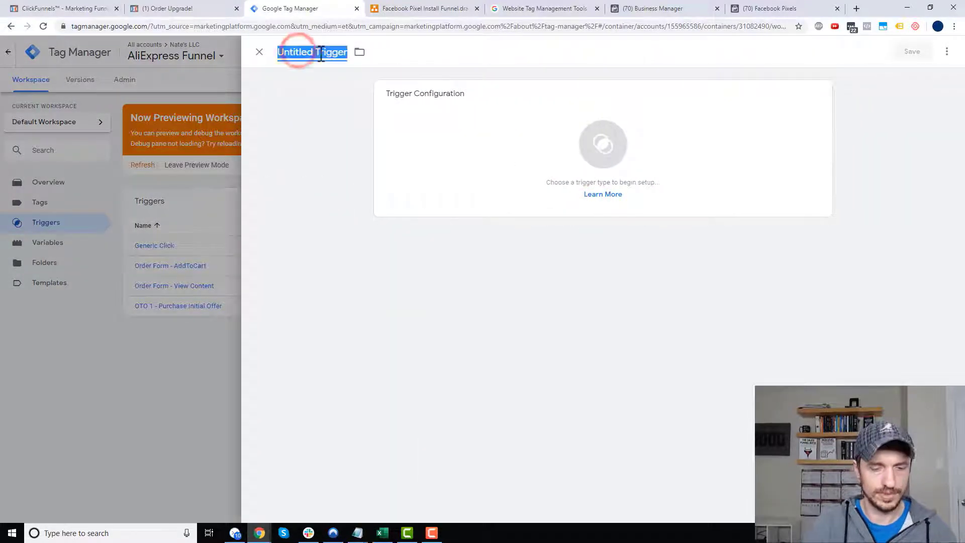
type("OTO 1 - Purchase $4.95")
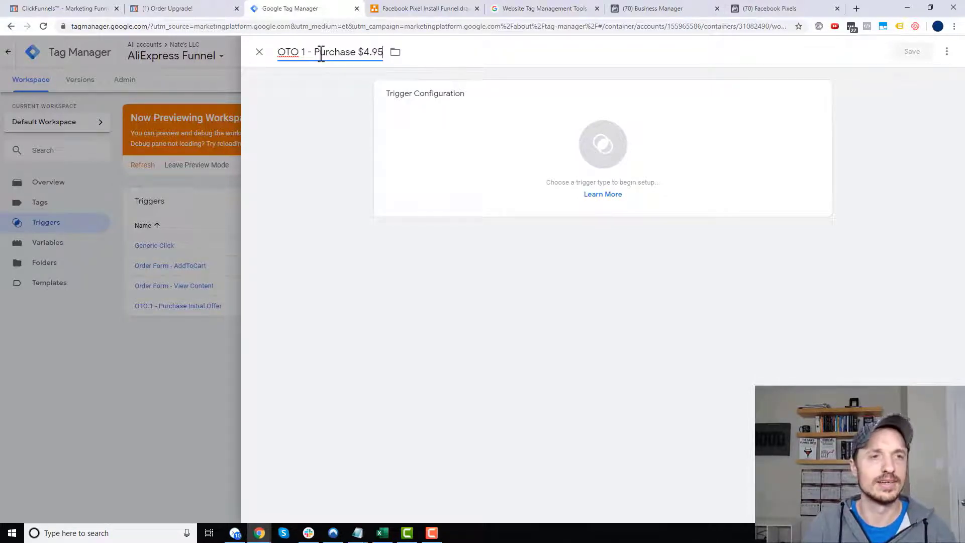
left_click(603, 161)
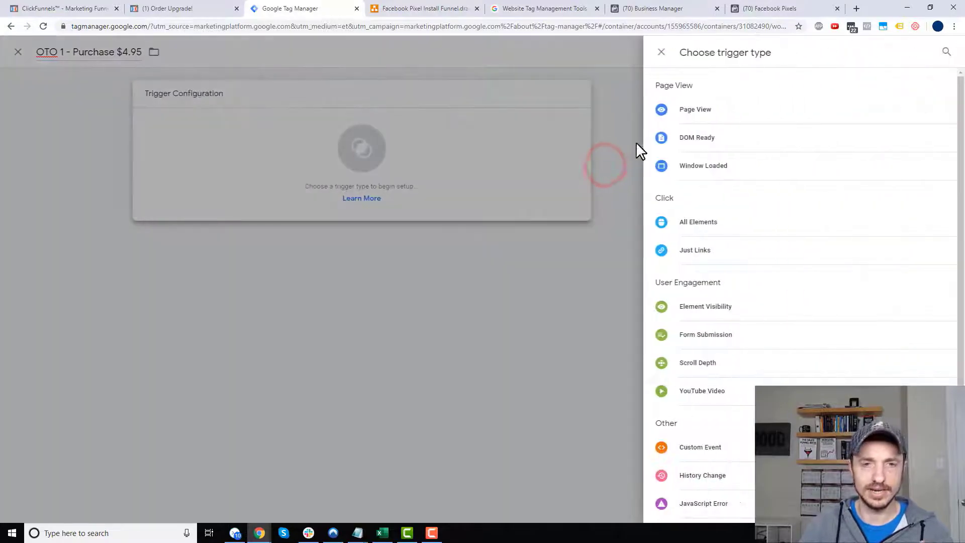
left_click(702, 224)
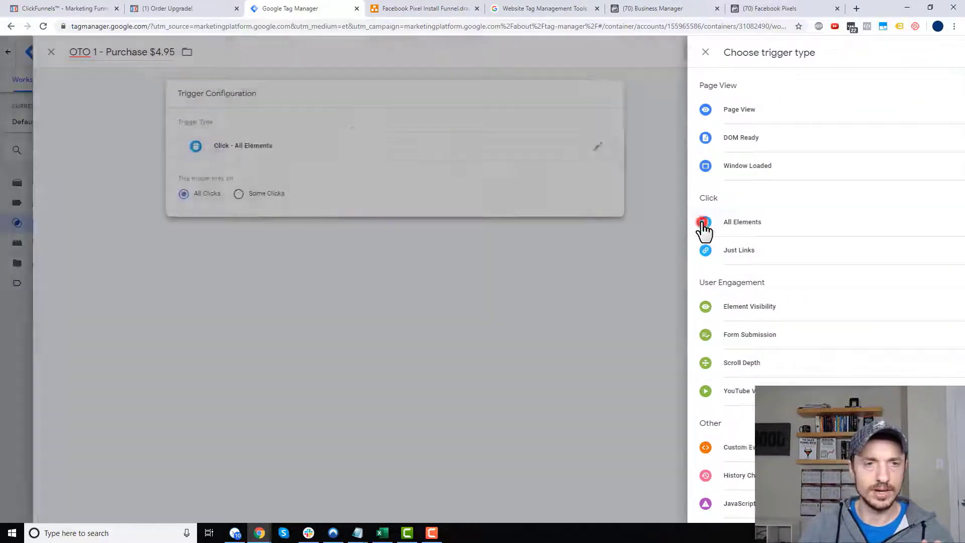
left_click(469, 195)
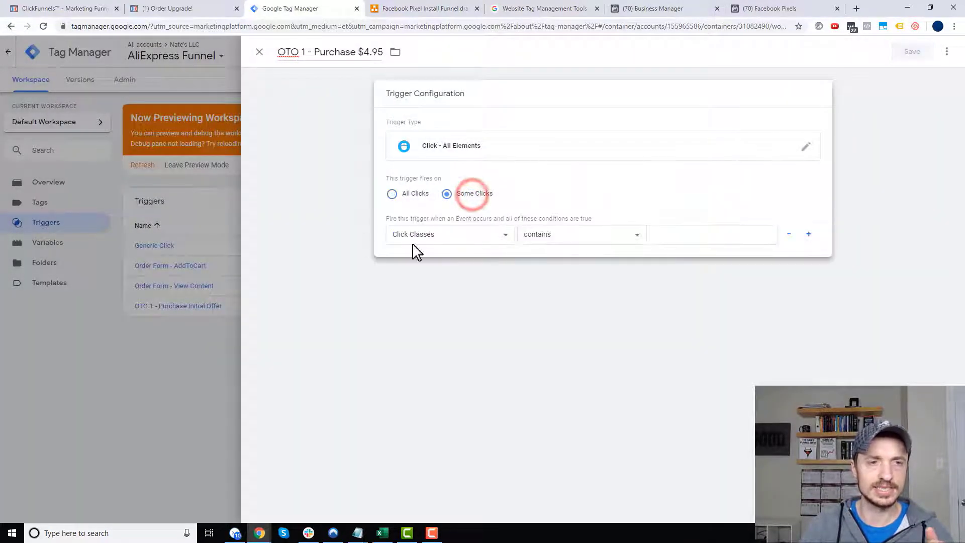
On the funnel's order upgrade page, try adding one pair of earrings to the order and dismiss the resulting dialog
left_click(213, 8)
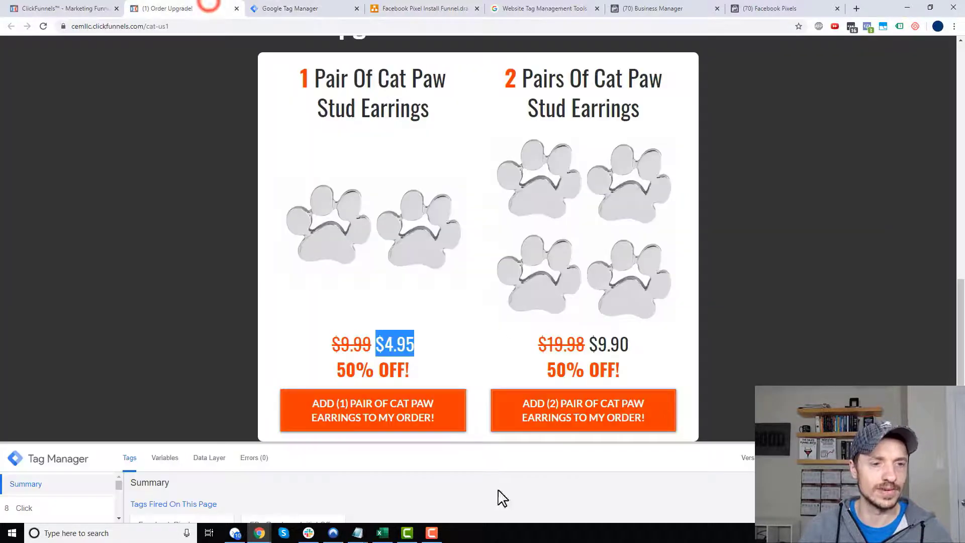
scroll(336, 194, "down", 5)
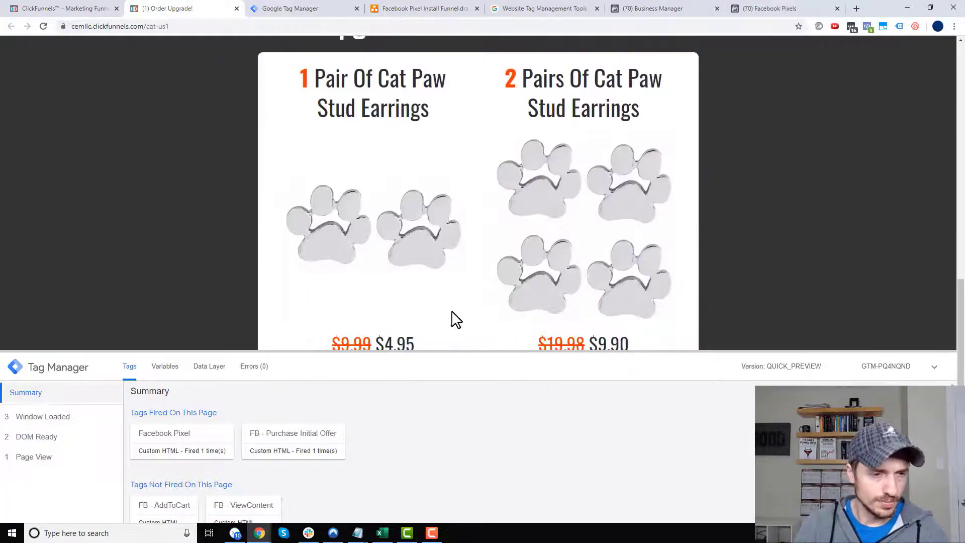
left_click_drag(442, 351, 442, 405)
left_click(430, 401)
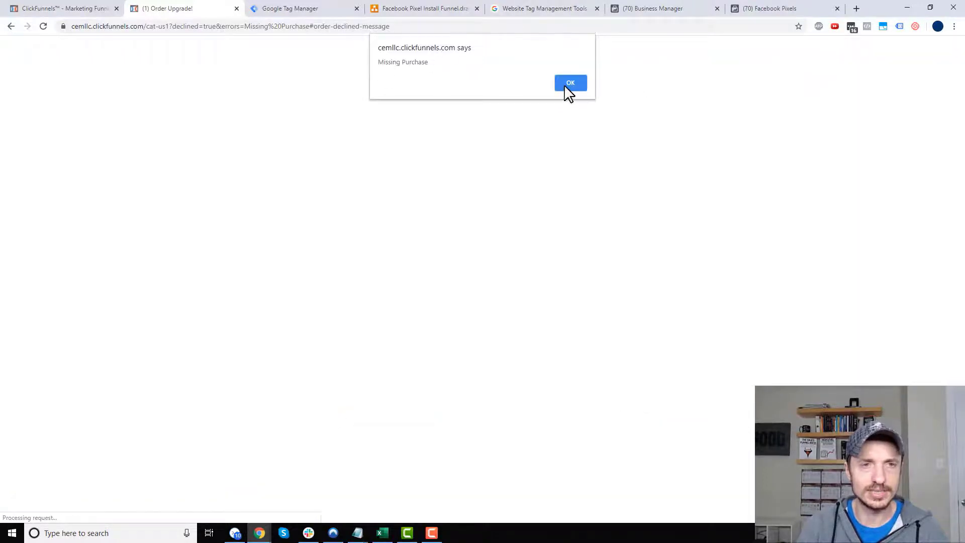
left_click(569, 83)
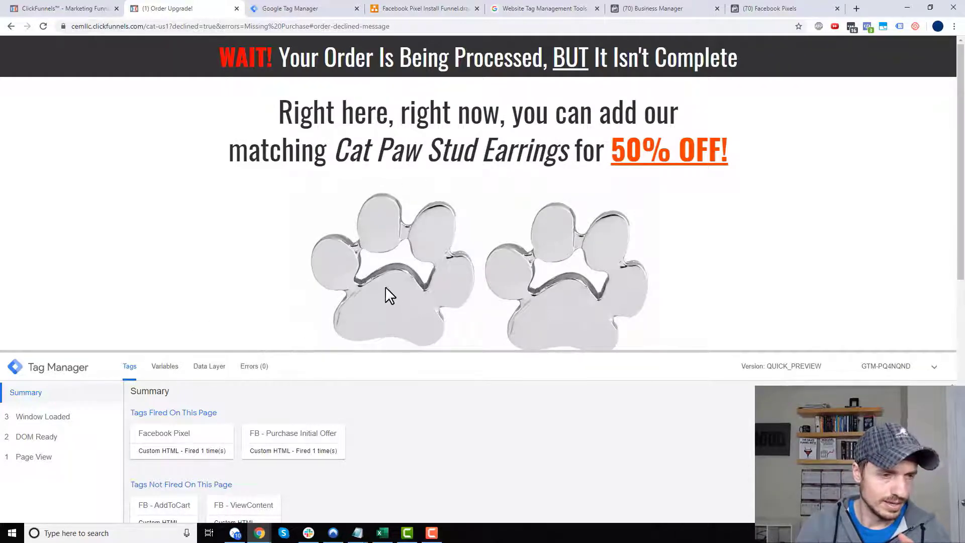
Add the one-pair earrings offer again and examine the latest click event's variables in the Tag Manager debug pane
scroll(385, 295, "down", 10)
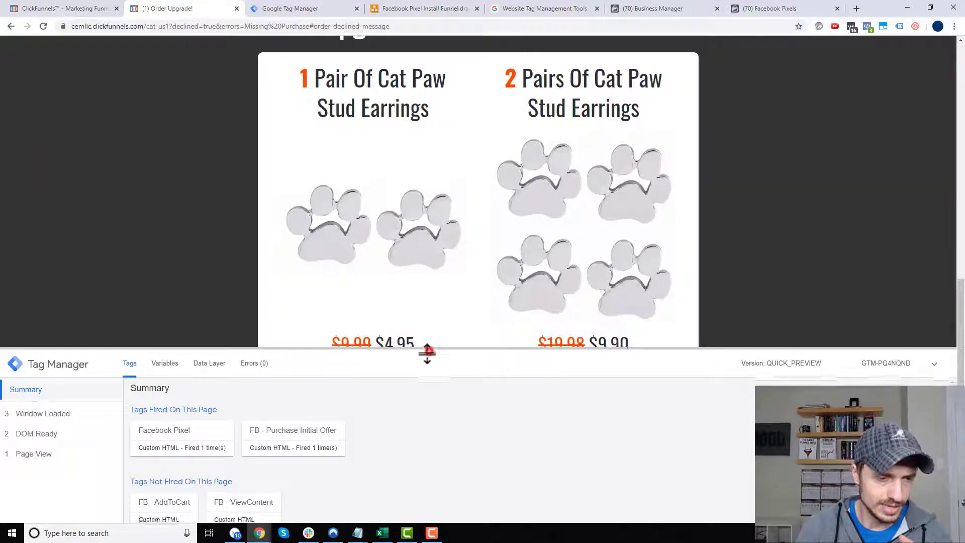
left_click_drag(427, 351, 426, 401)
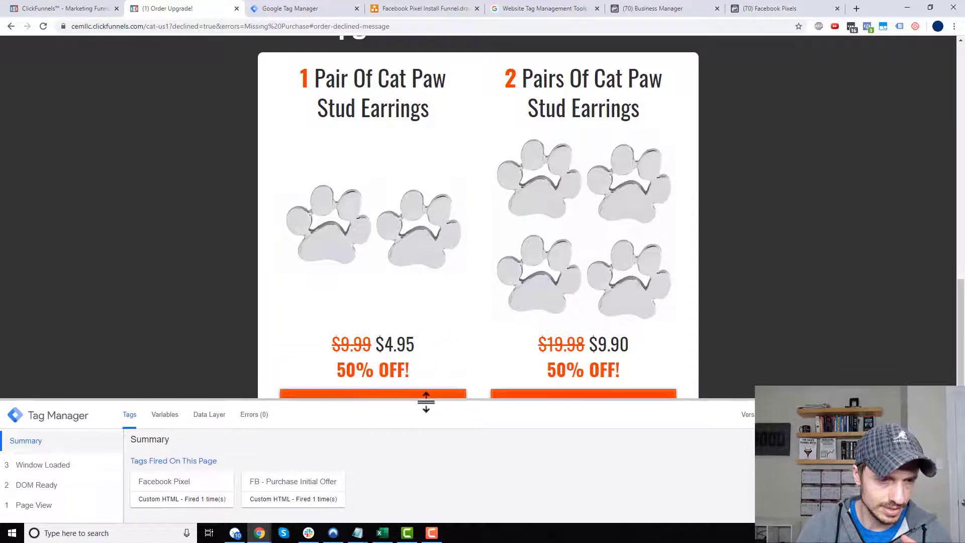
left_click(430, 395)
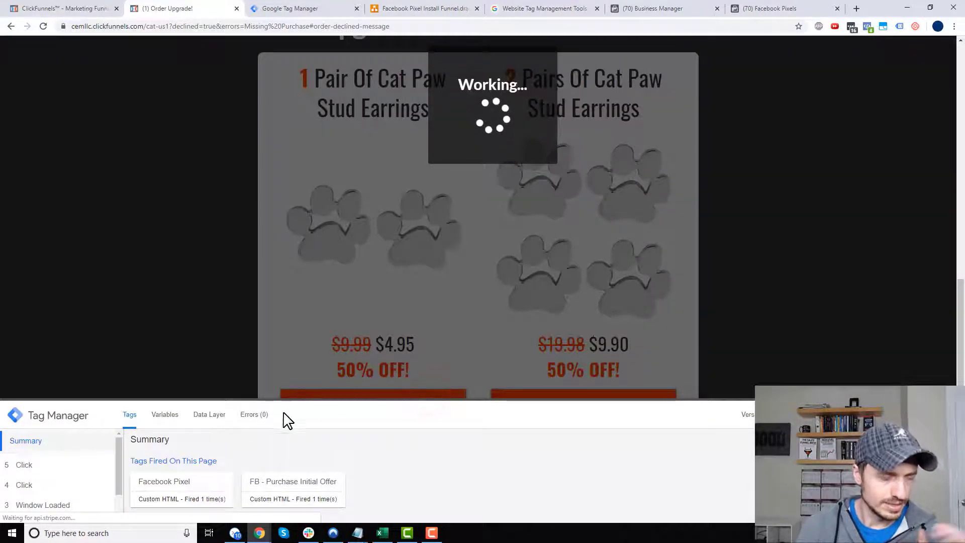
left_click(39, 466)
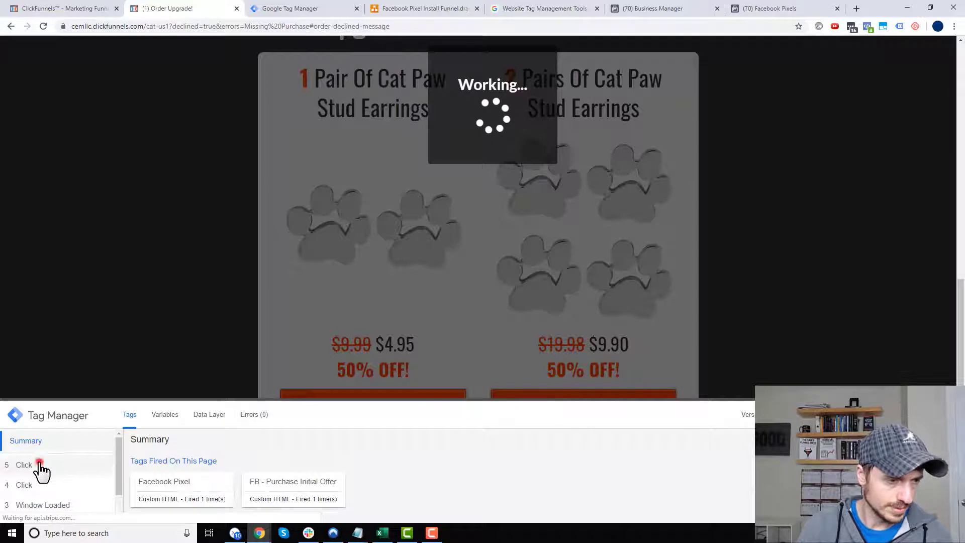
left_click(165, 414)
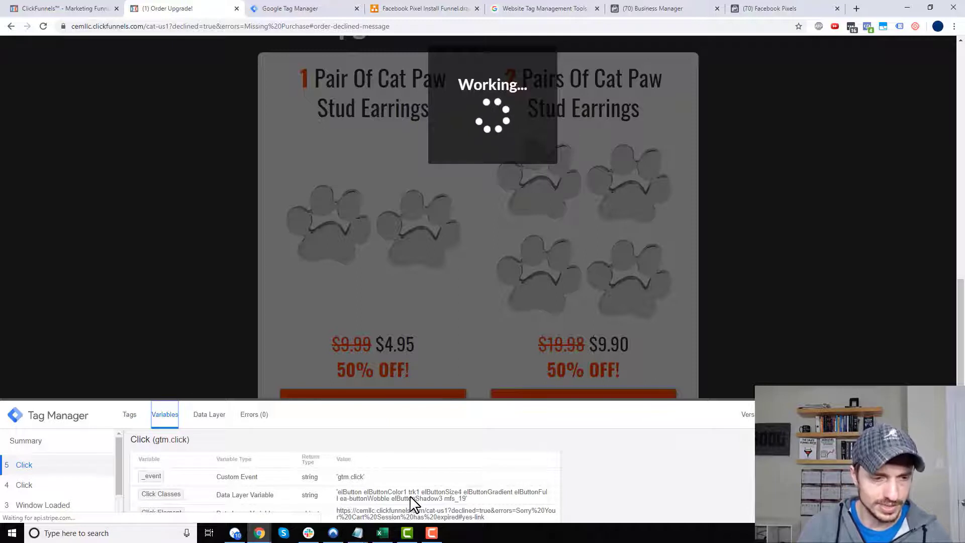
scroll(231, 478, "down", 1)
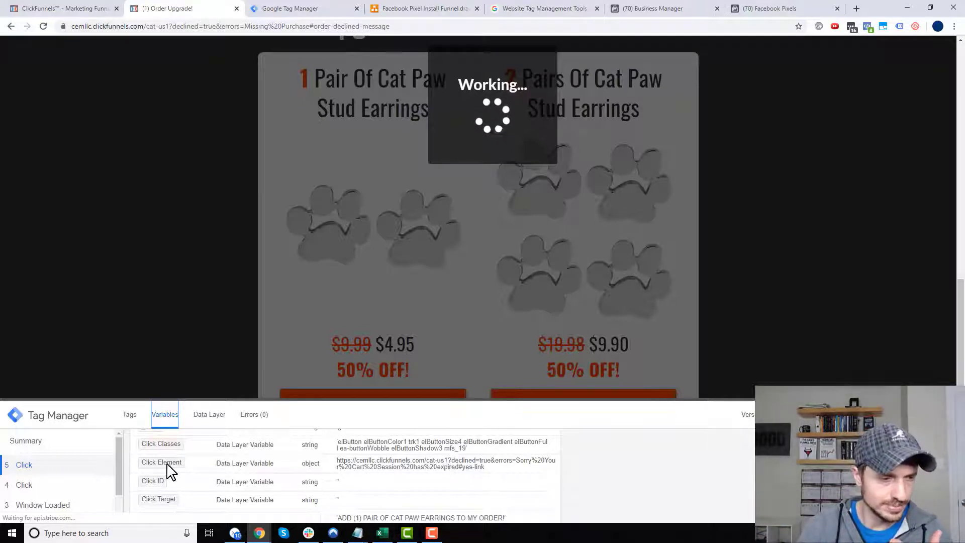
scroll(437, 474, "down", 1)
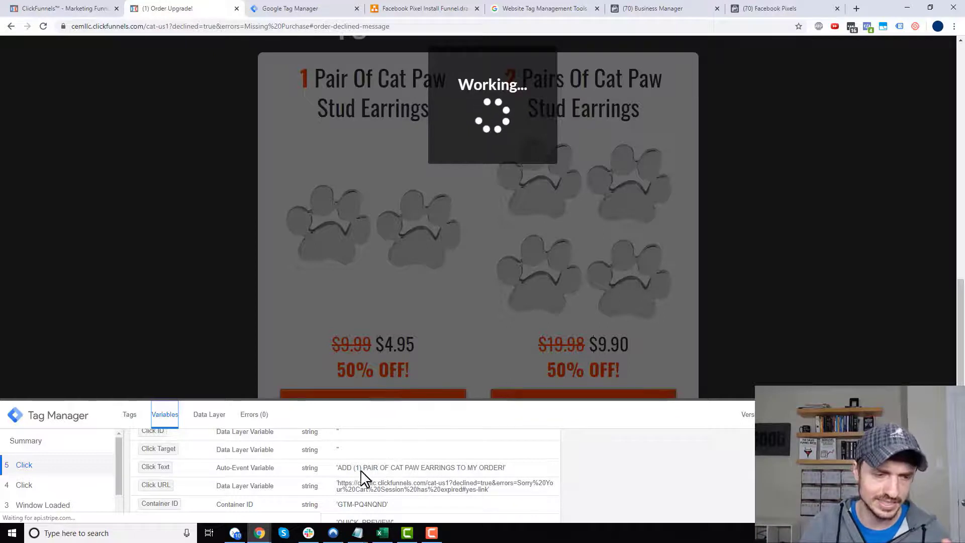
left_click_drag(338, 468, 504, 470)
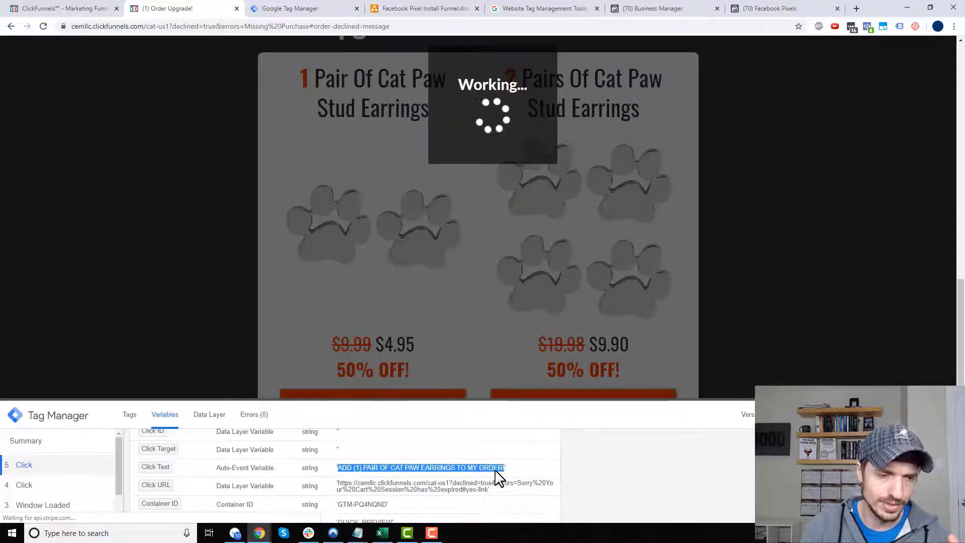
left_click(406, 469)
left_click_drag(338, 468, 379, 471)
right_click(371, 475)
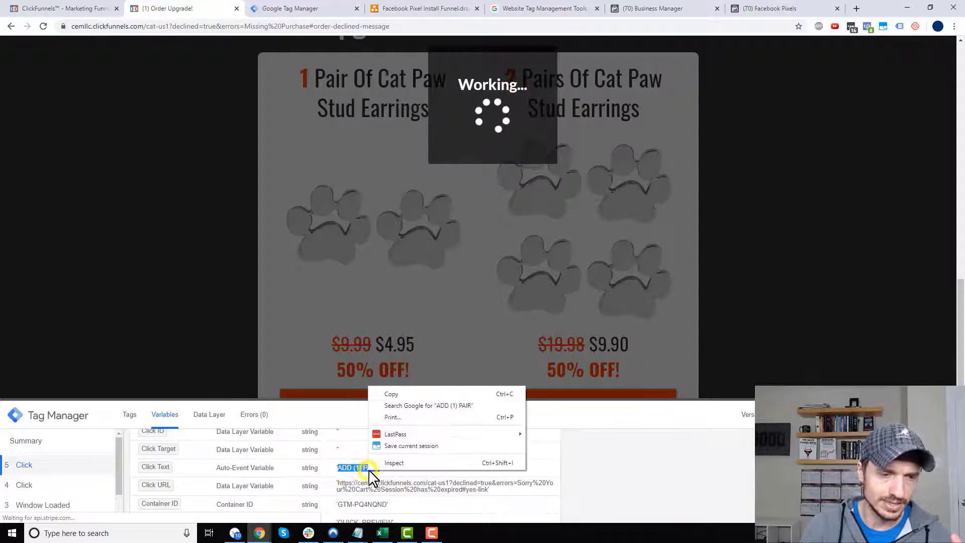
left_click(405, 403)
left_click(315, 9)
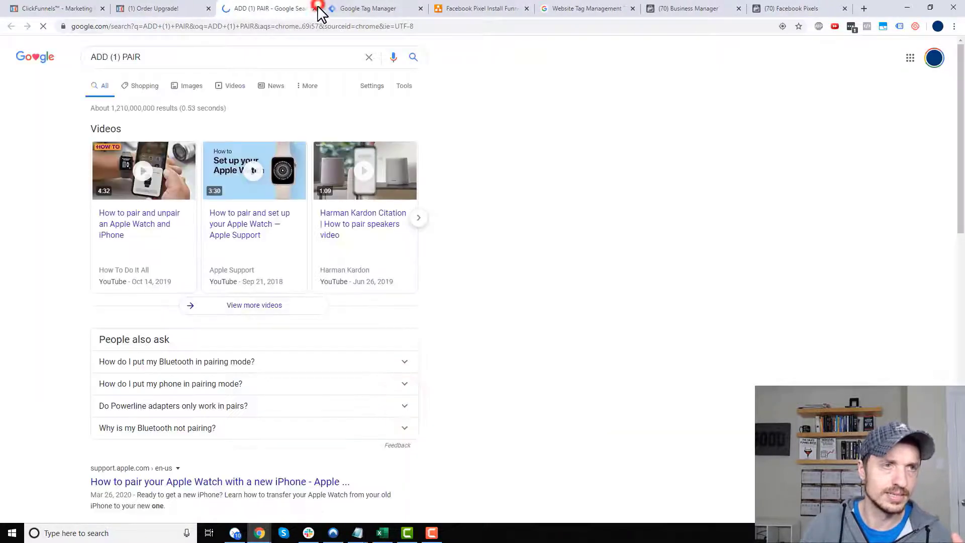
Copy the words "ADD (1) PAIR" from the click event's Click Text value
left_click(380, 467)
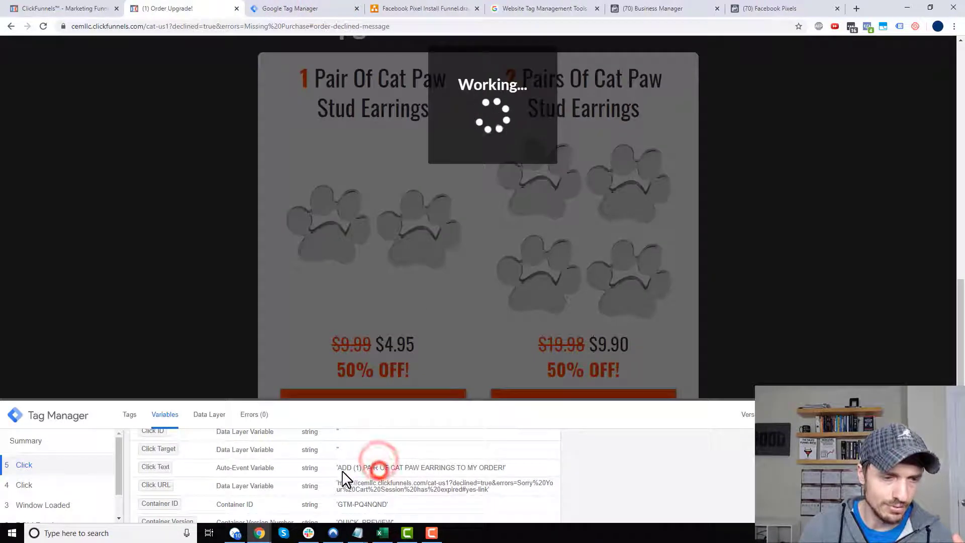
left_click_drag(337, 468, 378, 470)
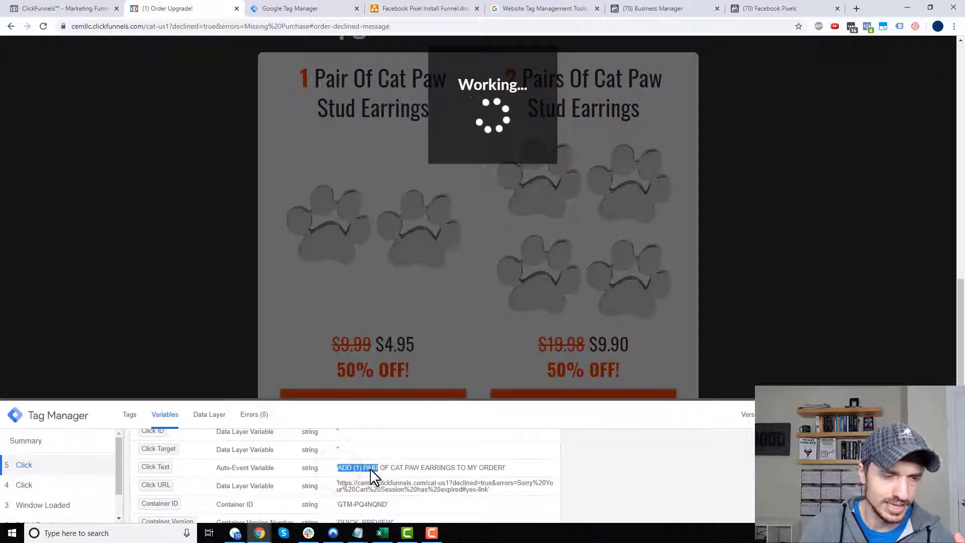
right_click(374, 472)
left_click(406, 394)
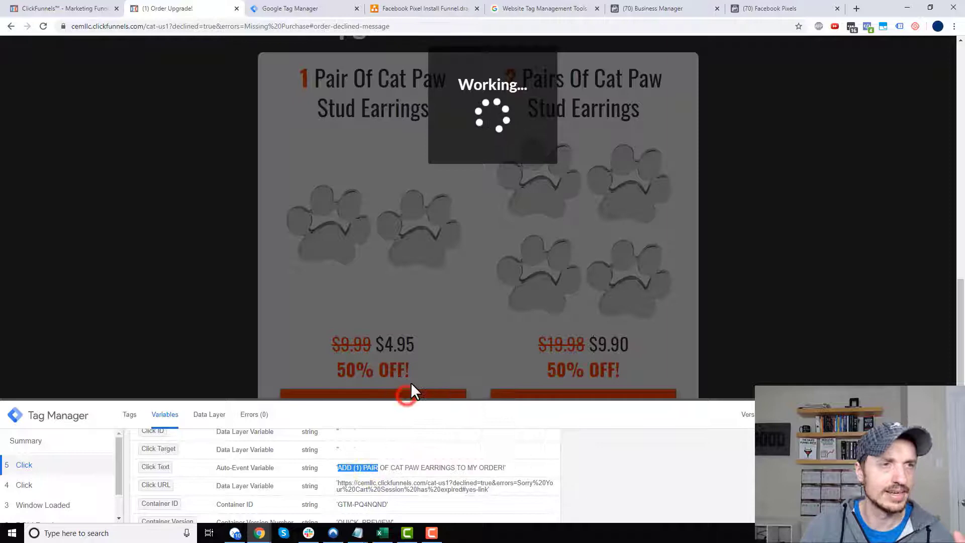
Back in Google Tag Manager, make the OTO 1 - Purchase $4.95 trigger fire when Click Text contains "ADD (1) PAIR" and save it
left_click(314, 8)
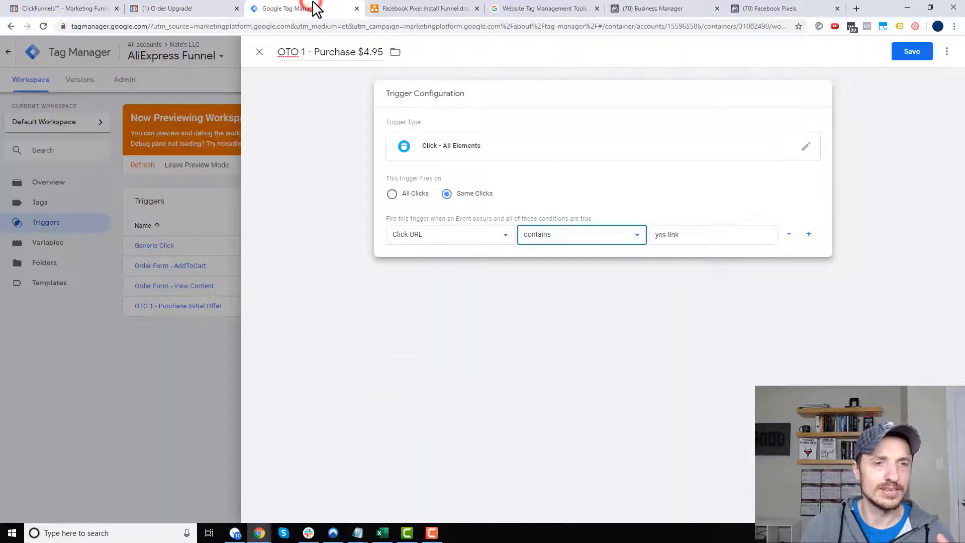
left_click(463, 243)
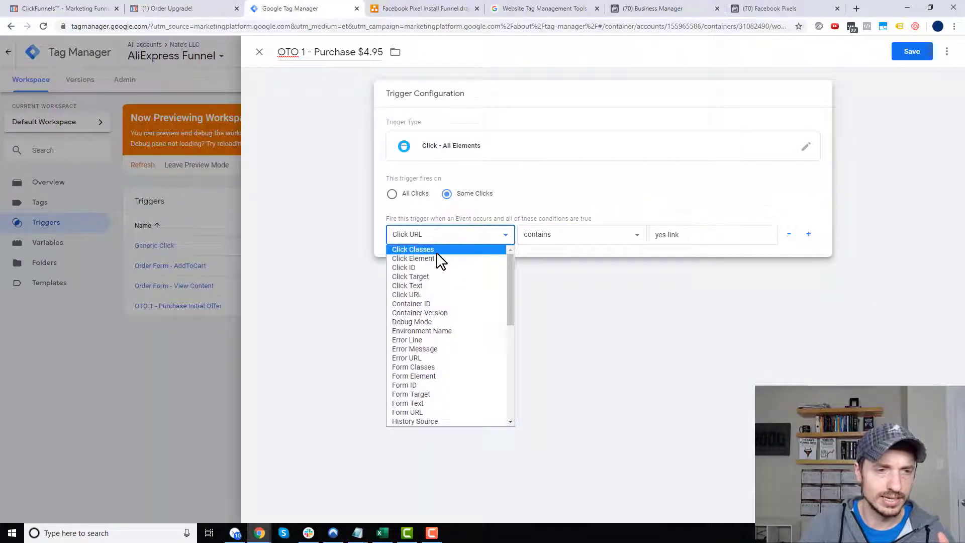
left_click(155, 8)
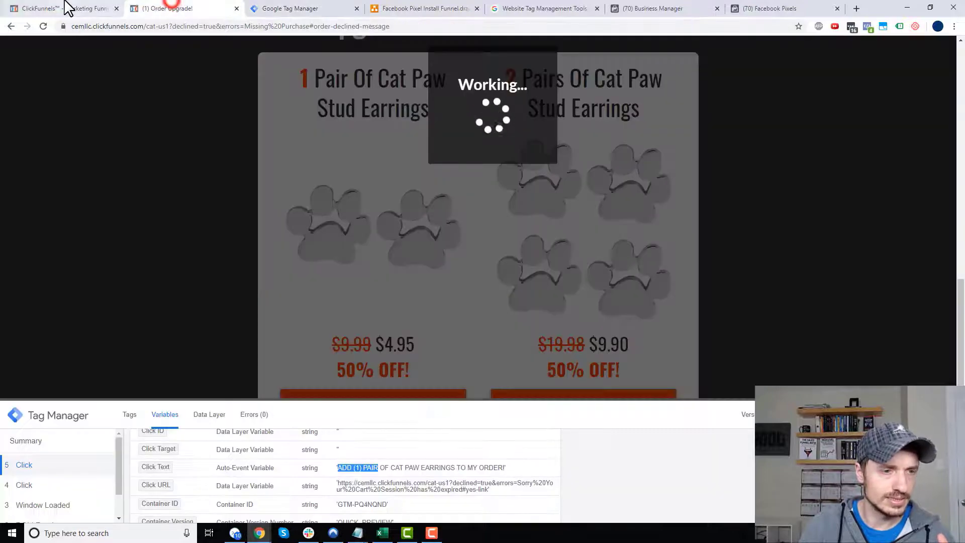
left_click(303, 8)
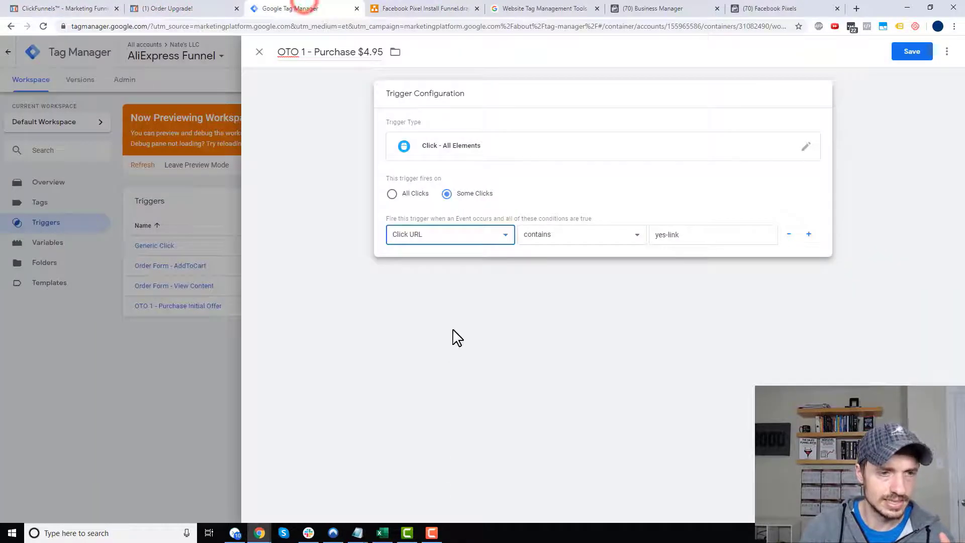
left_click(453, 232)
left_click(440, 285)
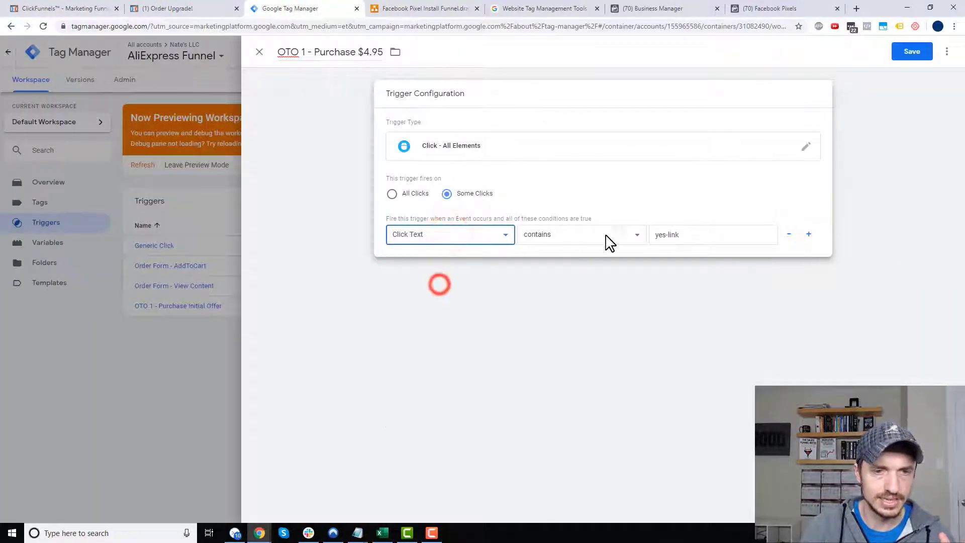
left_click(699, 234)
triple_click(702, 234)
key("ctrl+v")
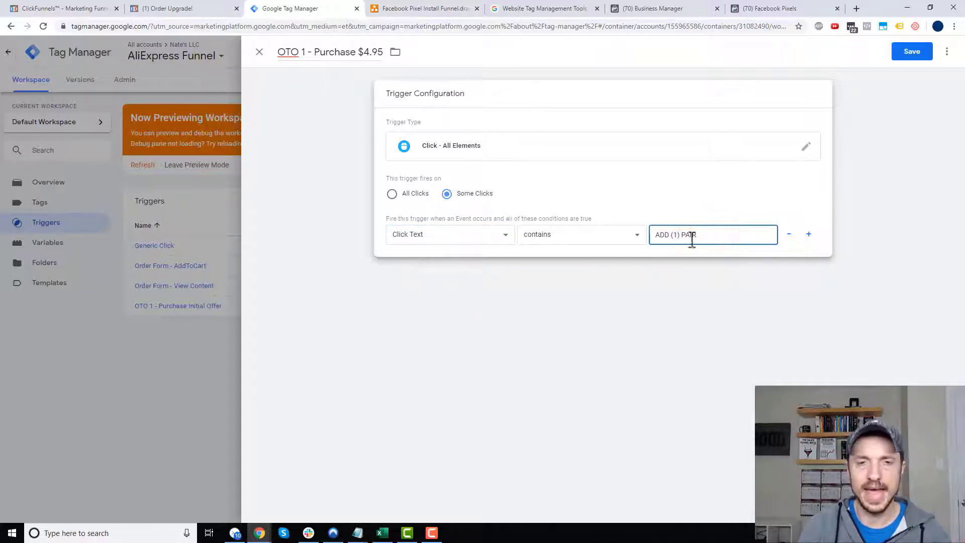
left_click(920, 55)
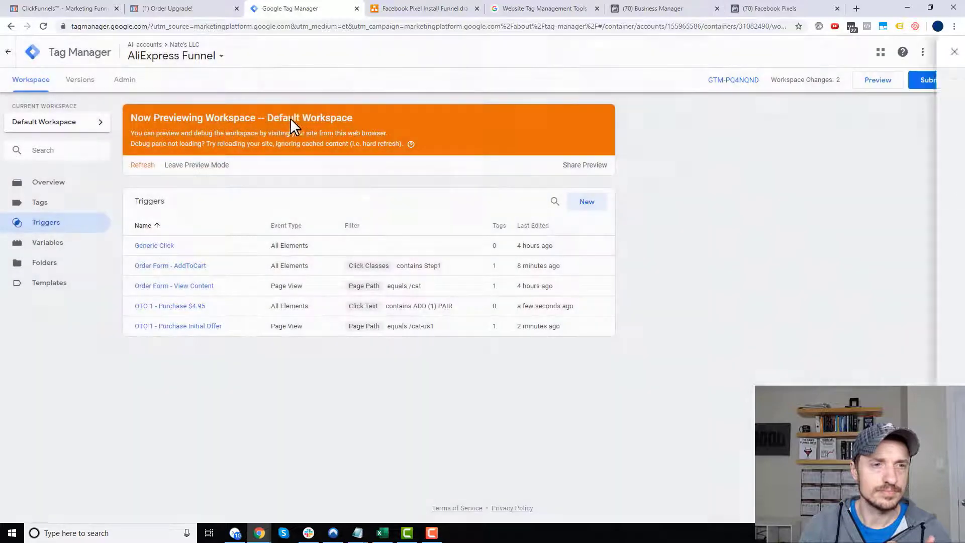
Assign the OTO 1 - Purchase $4.95 trigger to the "FB - Purchase OTO1 - $4.95" tag and save the tag
left_click(56, 201)
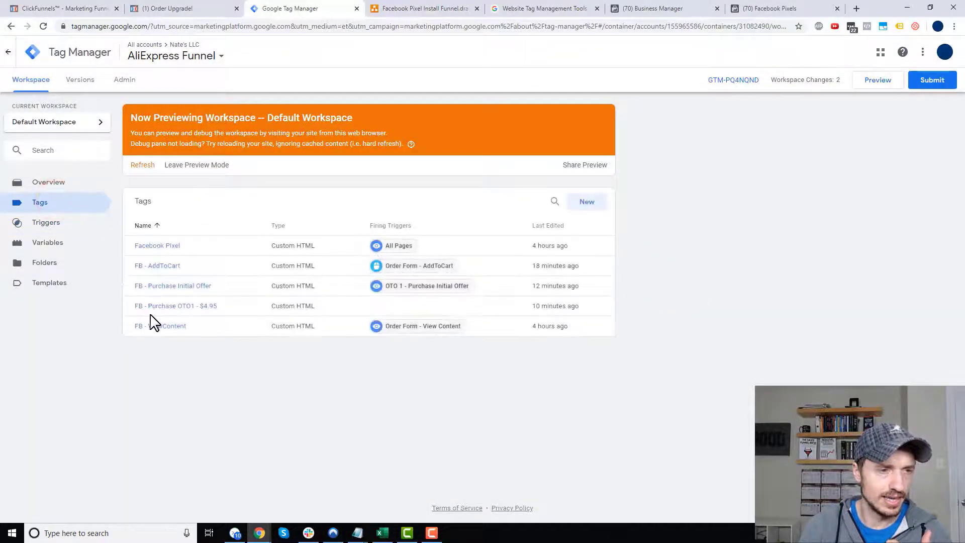
left_click(181, 307)
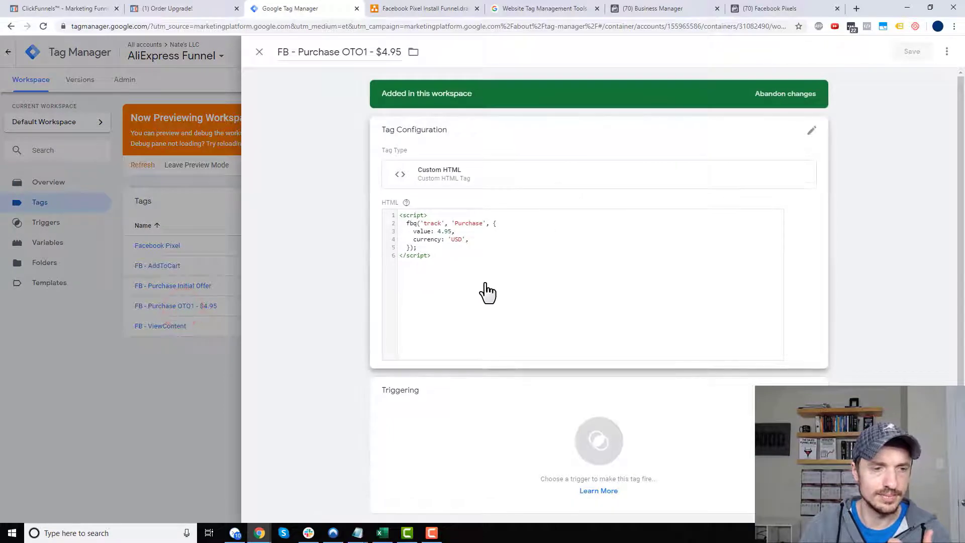
left_click(519, 424)
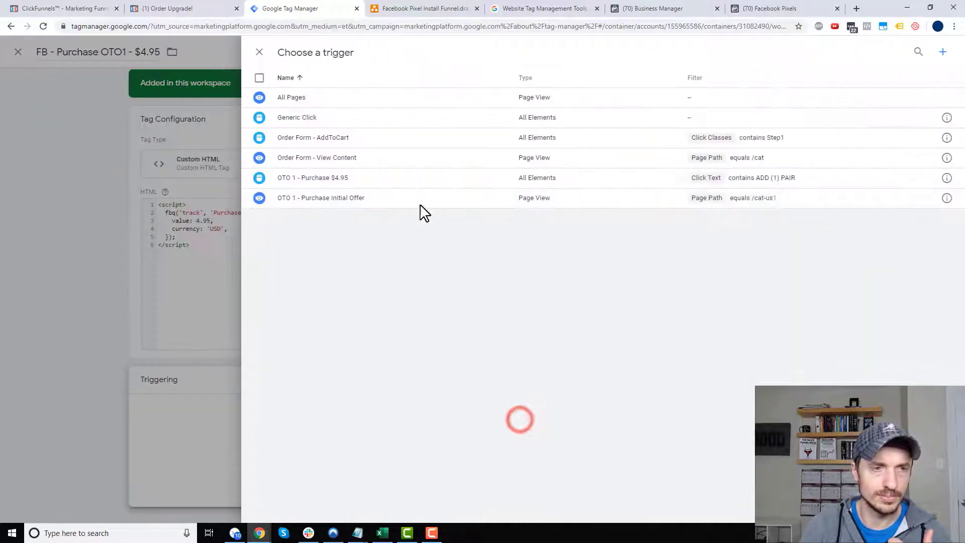
left_click(361, 179)
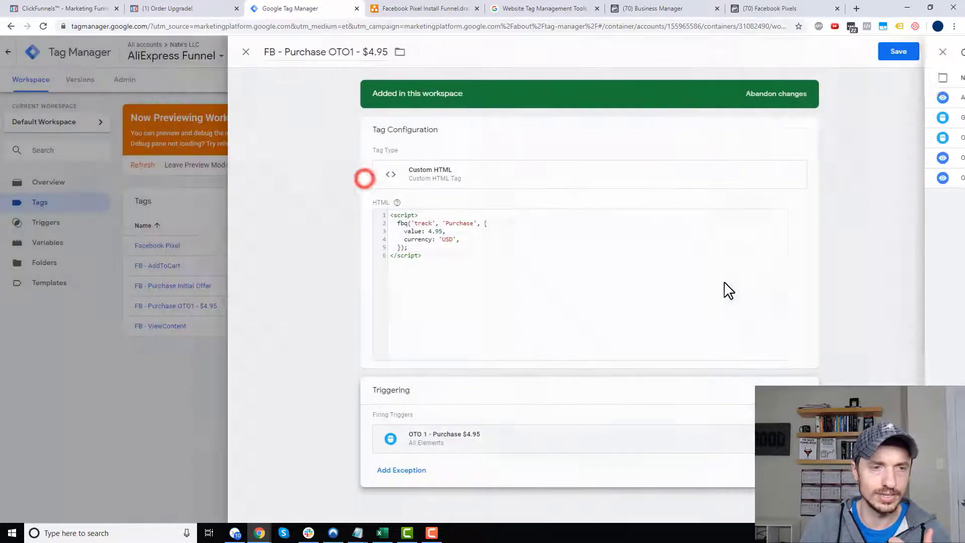
left_click(911, 52)
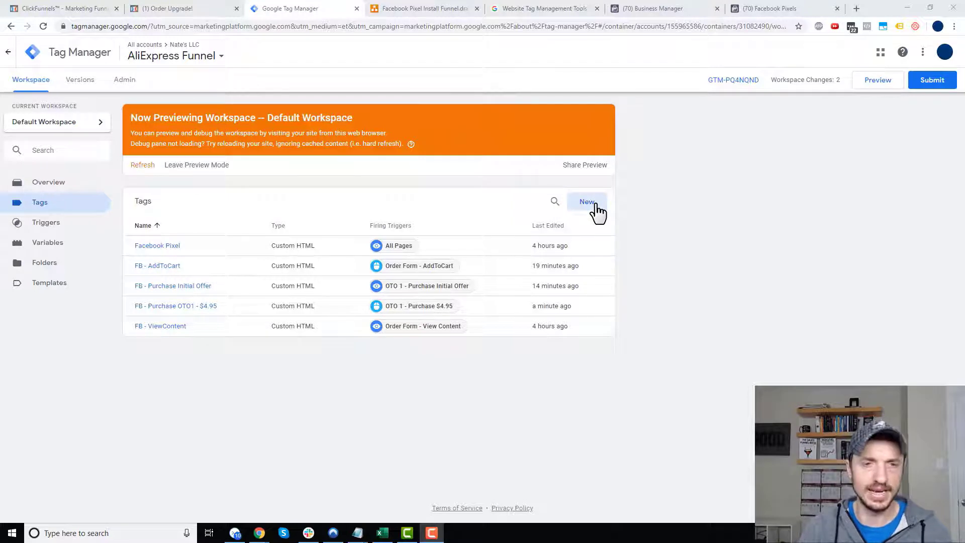
Start a new tag named "FB - Purchase OT1 - $9.90" and open the choice of tag types
left_click(587, 202)
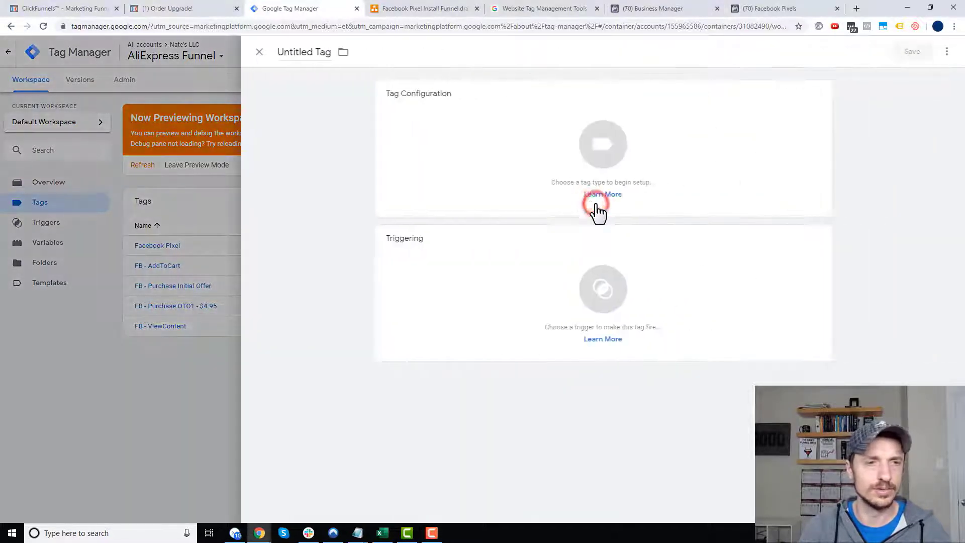
left_click(303, 55)
triple_click(303, 55)
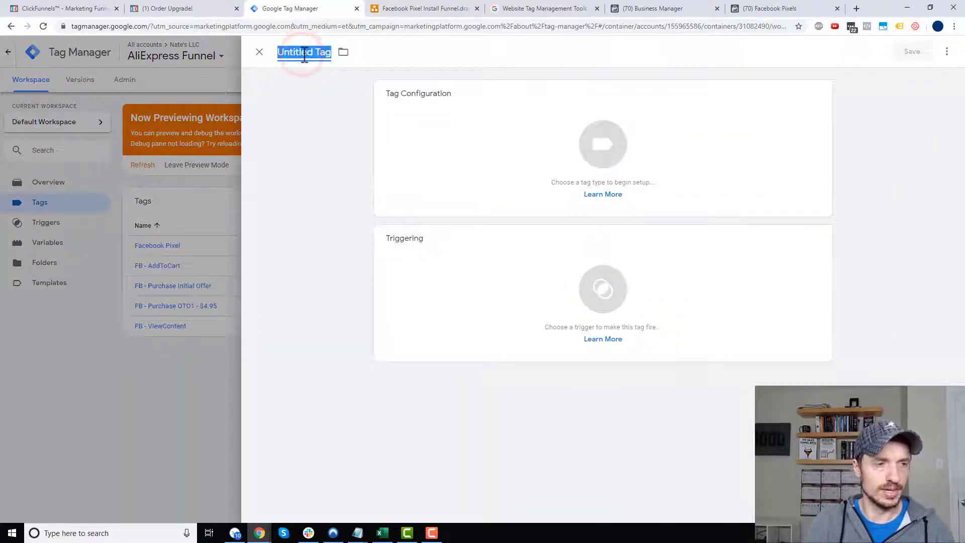
type("FB - Purchase OT1 - $9.90")
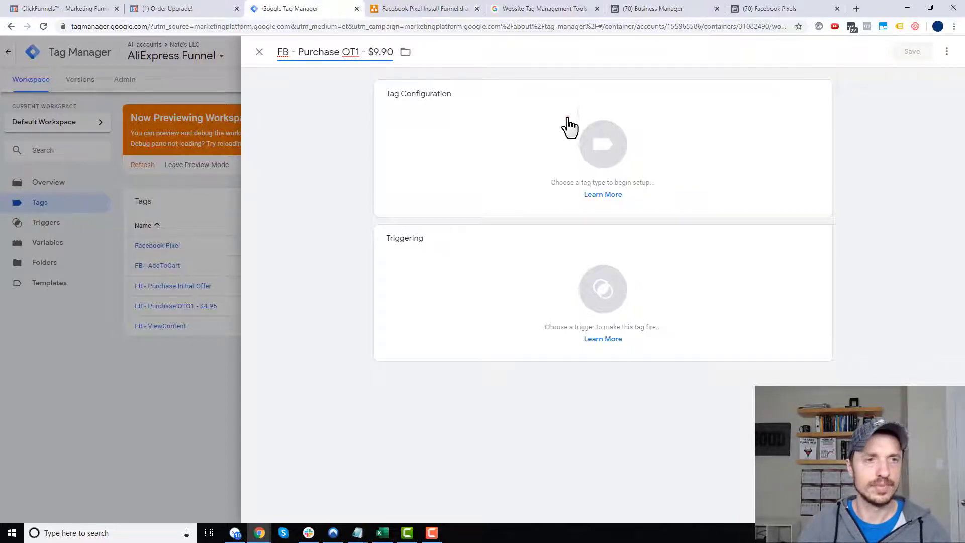
left_click(567, 146)
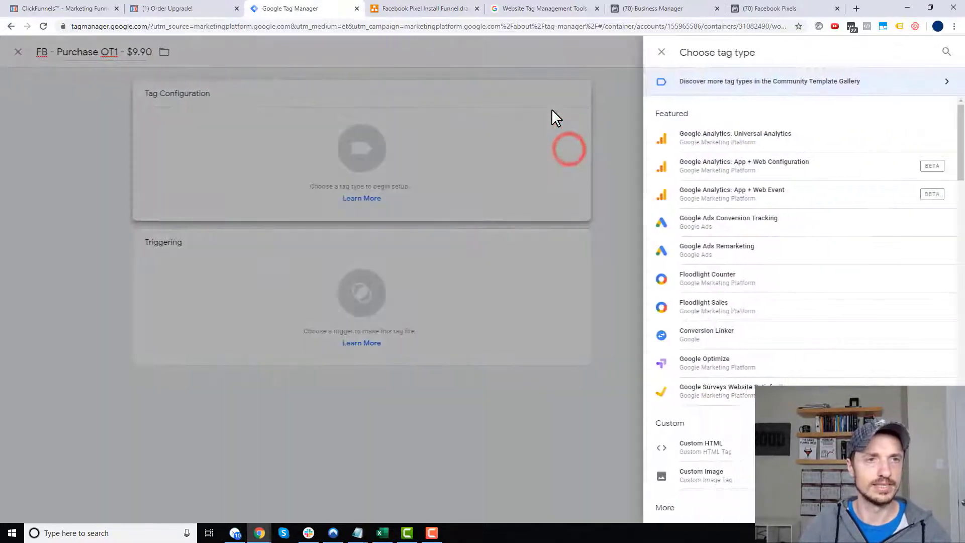
In Facebook's pixel setup, set the Purchase event's conversion value to 9.90
left_click(663, 6)
left_click(796, 8)
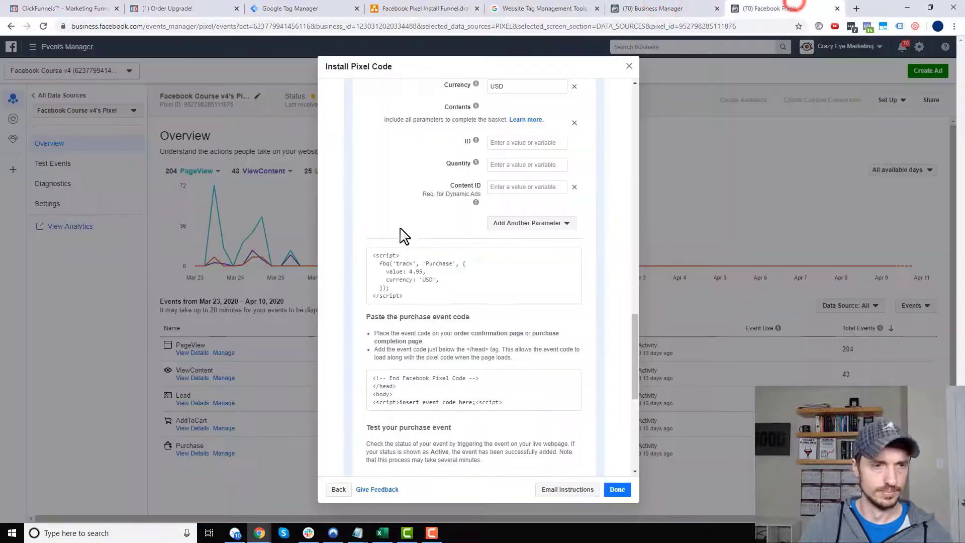
scroll(518, 184, "up", 2)
left_click_drag(491, 166, 543, 159)
type("9.9")
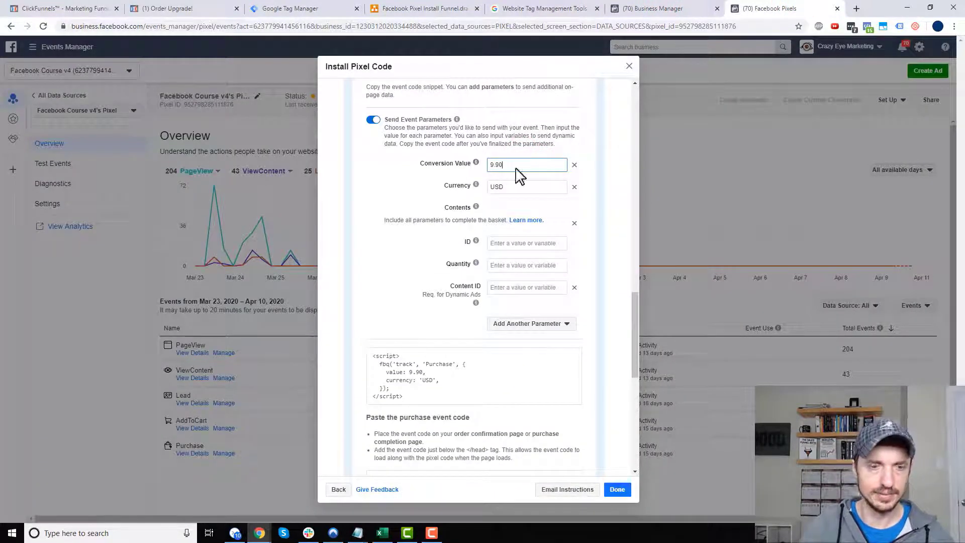
Copy the 9.90 Purchase event code into the "FB - Purchase OT1 - $9.90" tag in Google Tag Manager as Custom HTML and save it without a trigger
left_click(482, 379)
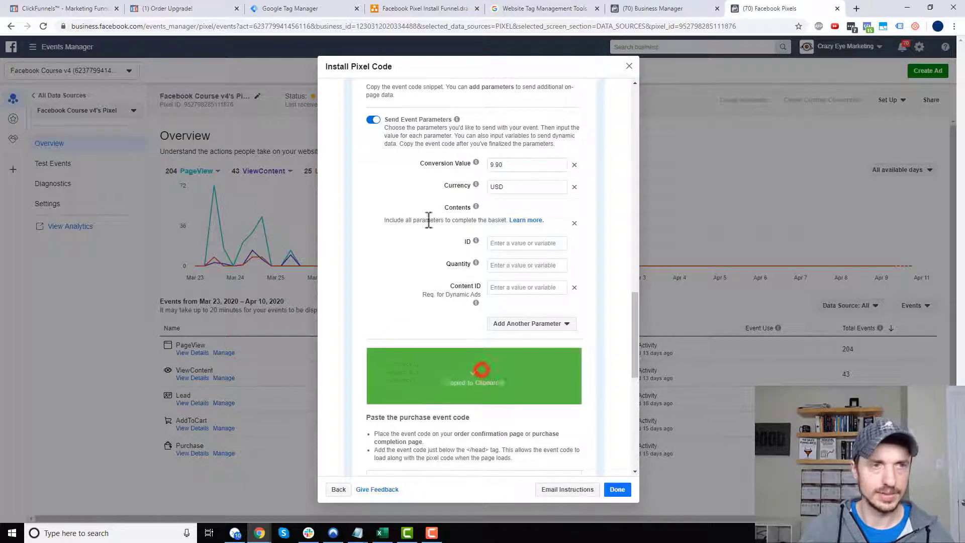
left_click(287, 7)
left_click(722, 445)
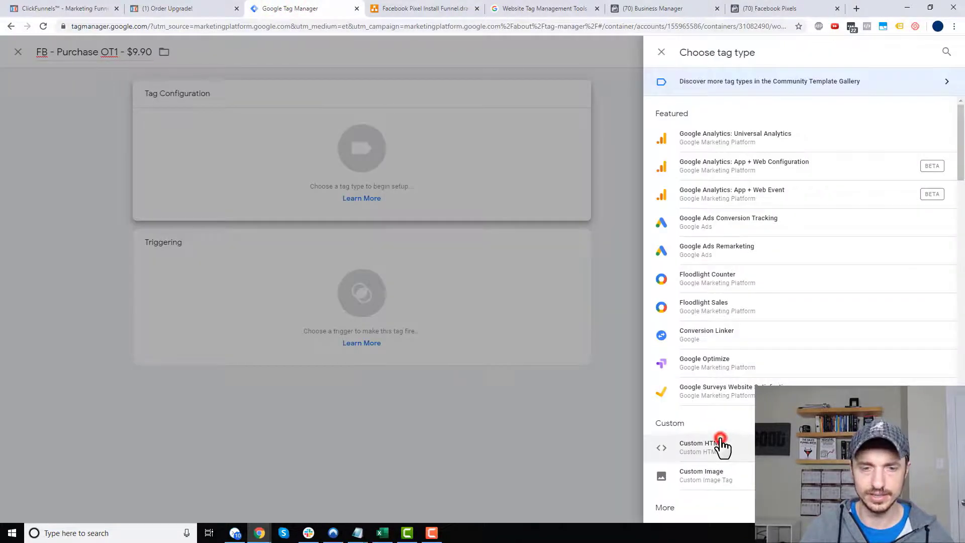
left_click(517, 195)
key("ctrl+v")
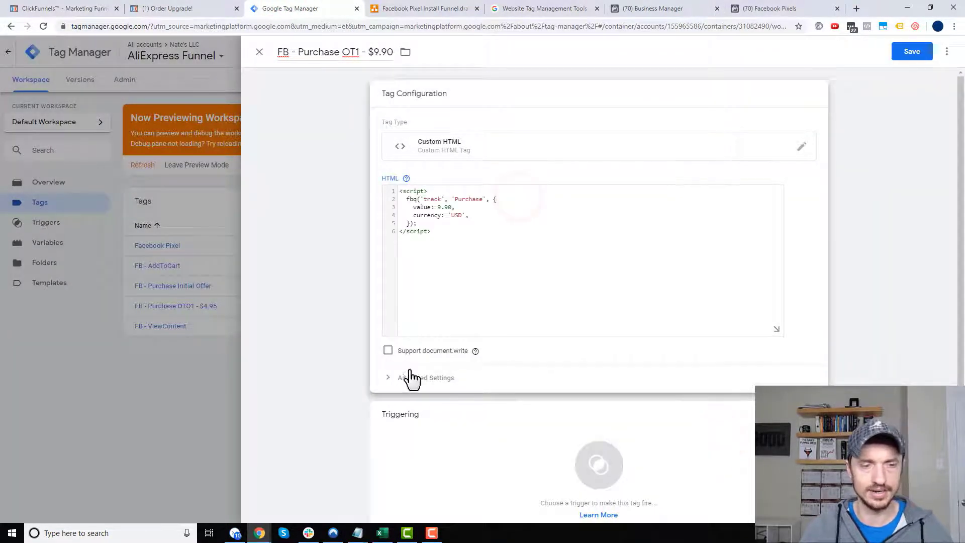
left_click(912, 55)
left_click(515, 167)
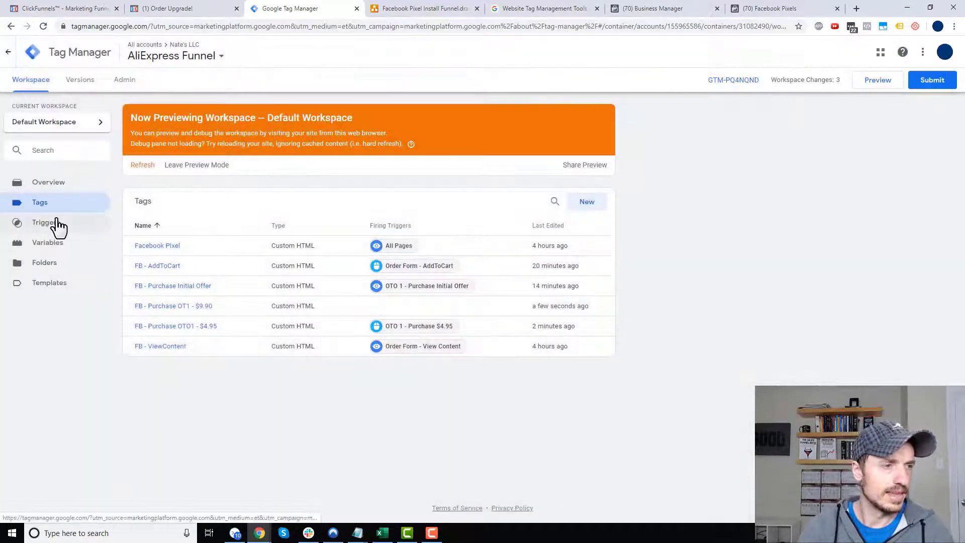
Create a trigger named "OTO 1 - Purchase $9.90" with the Click - All Elements type
left_click(56, 222)
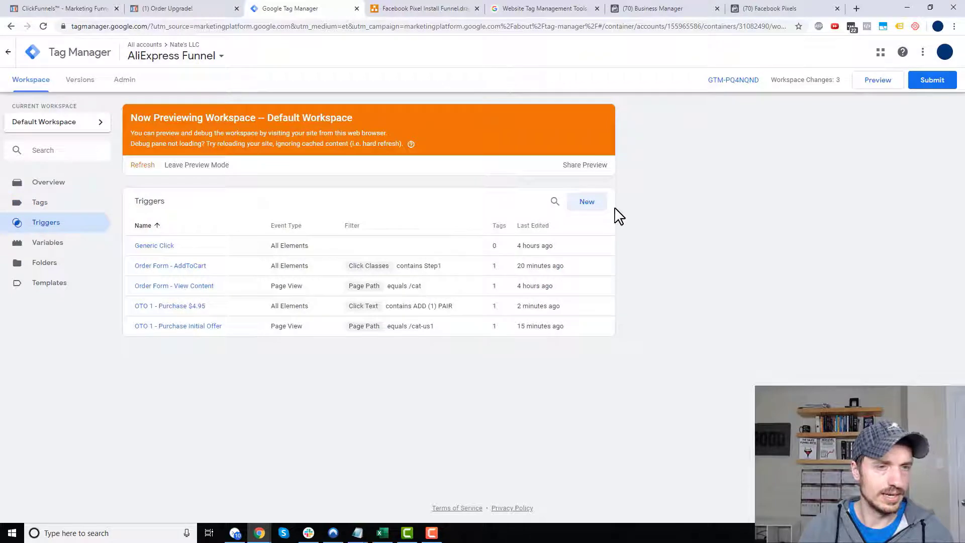
left_click(587, 202)
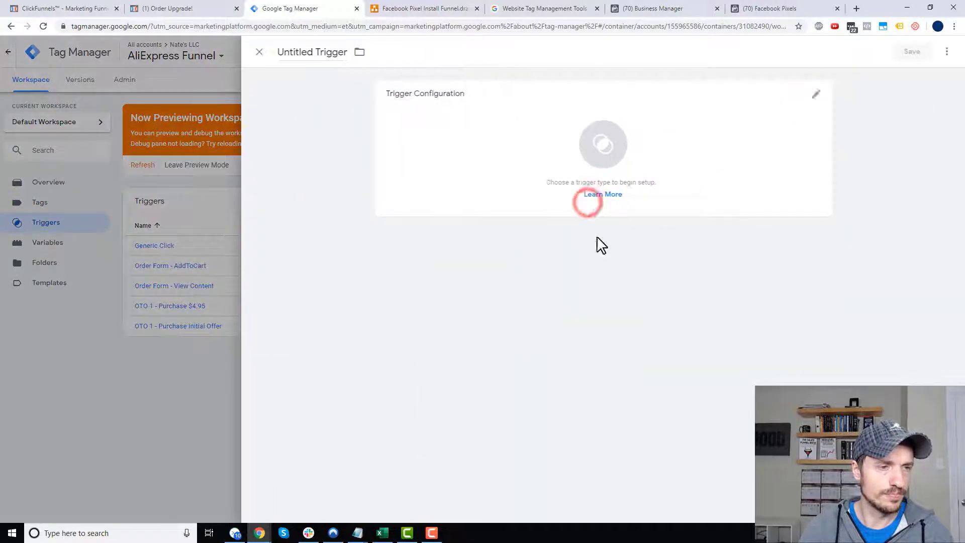
triple_click(334, 52)
key("ctrl+s")
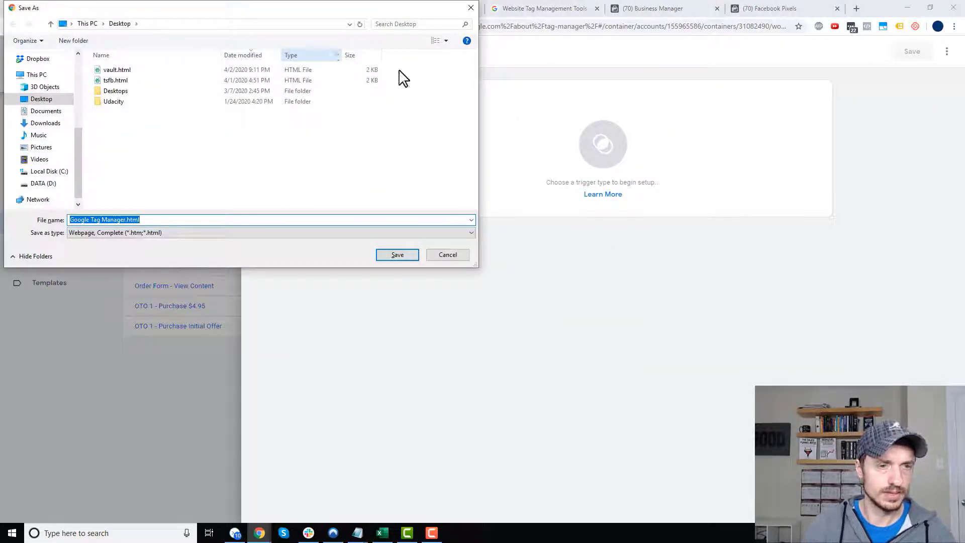
left_click(428, 255)
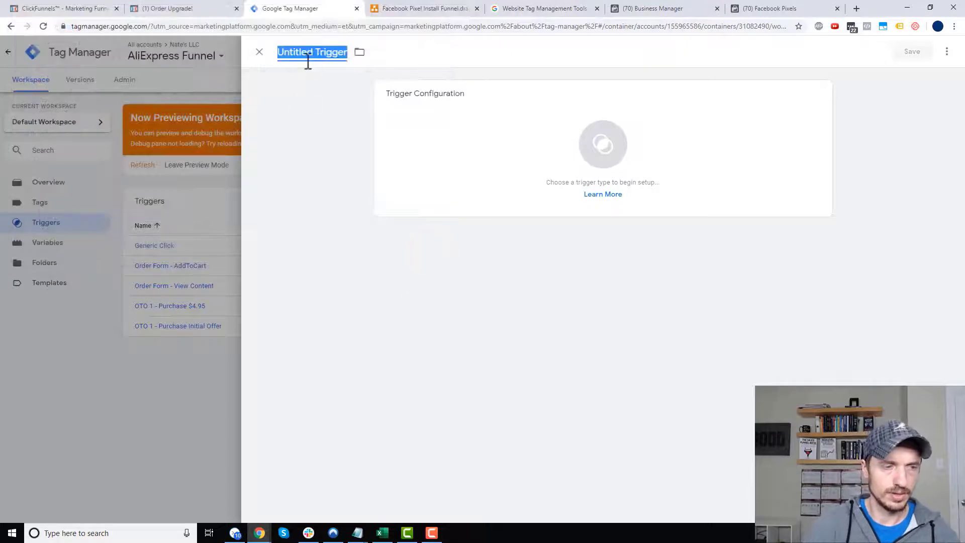
type("OTO 1 - Purchase $9.90")
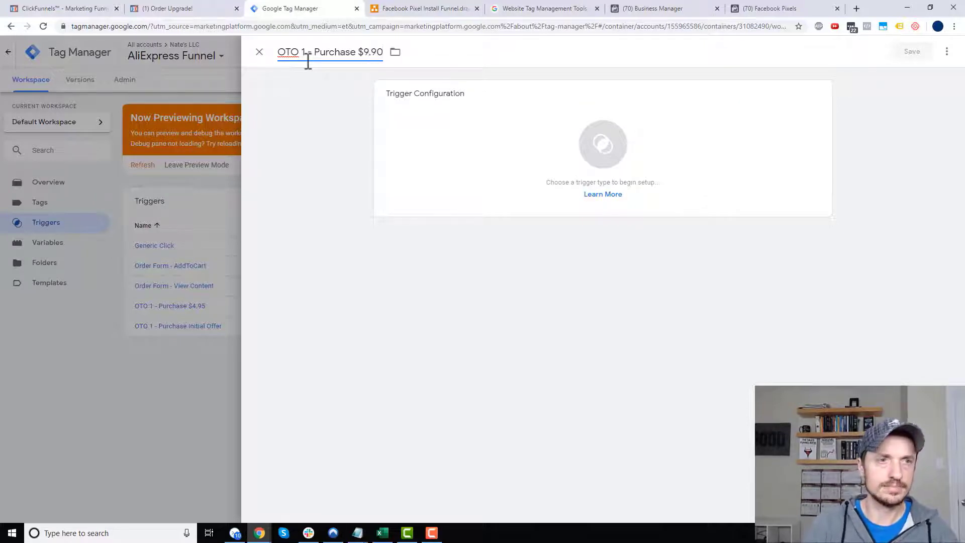
left_click(596, 133)
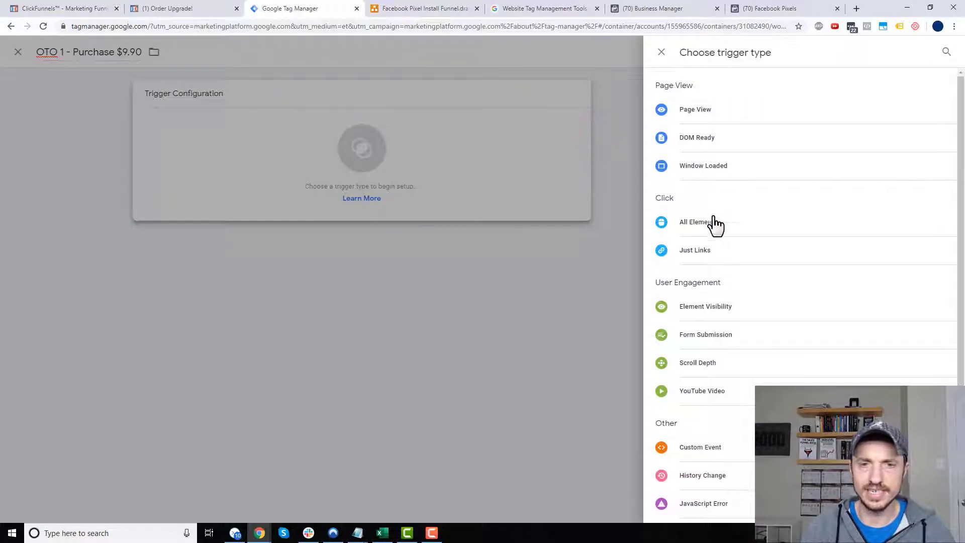
left_click(708, 221)
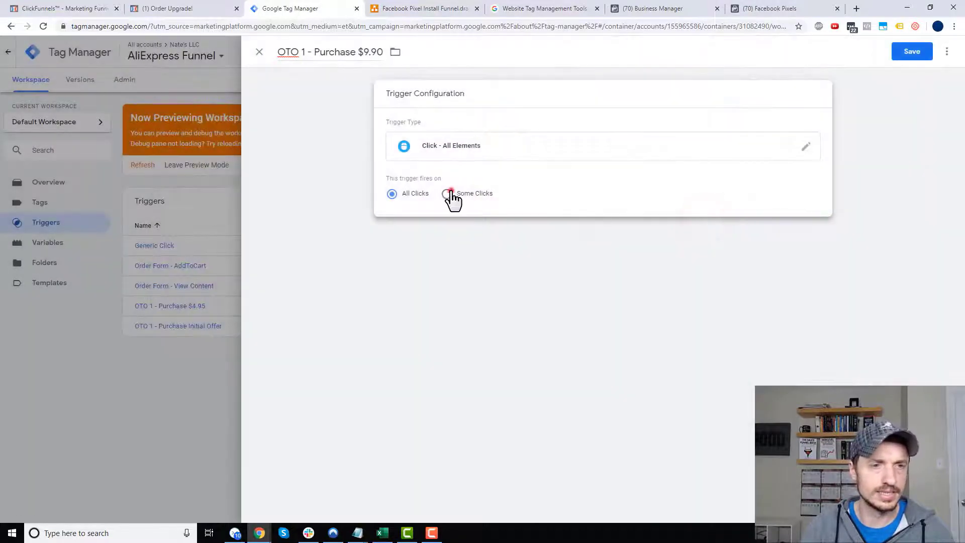
Limit the OTO 1 - Purchase $9.90 trigger to some clicks and base its condition on Click Text using contains
left_click(448, 194)
left_click(481, 235)
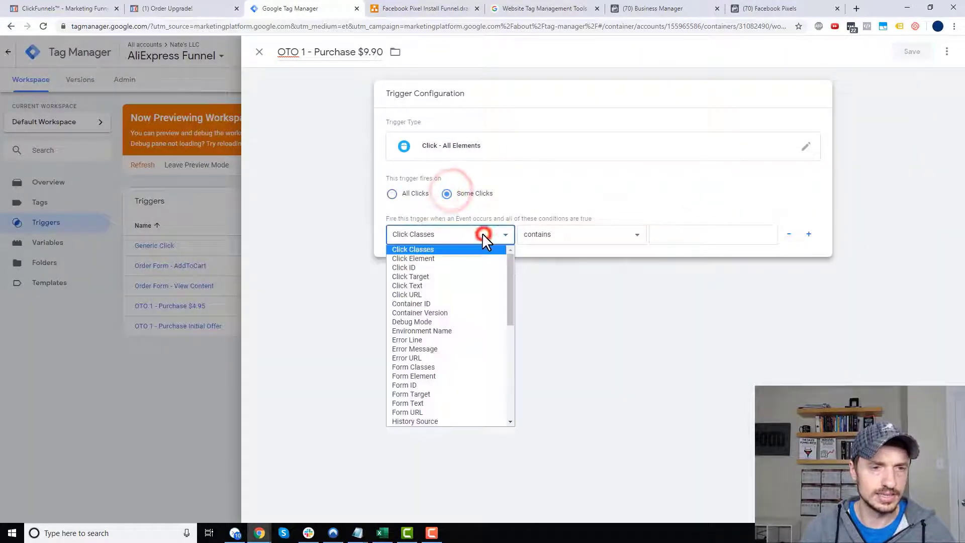
left_click(451, 285)
left_click(746, 233)
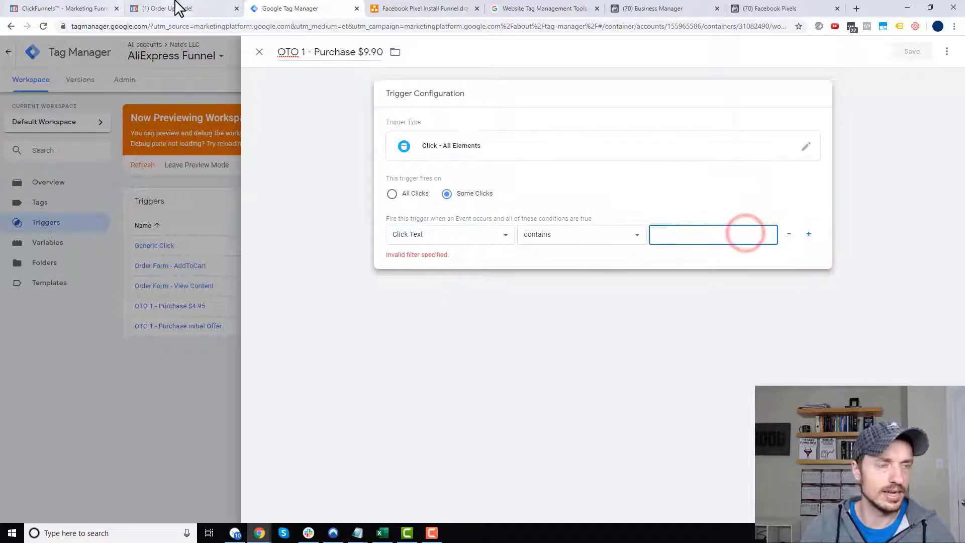
Reload the Order Upgrade page and check the wording of the two-pair earrings button
left_click(178, 8)
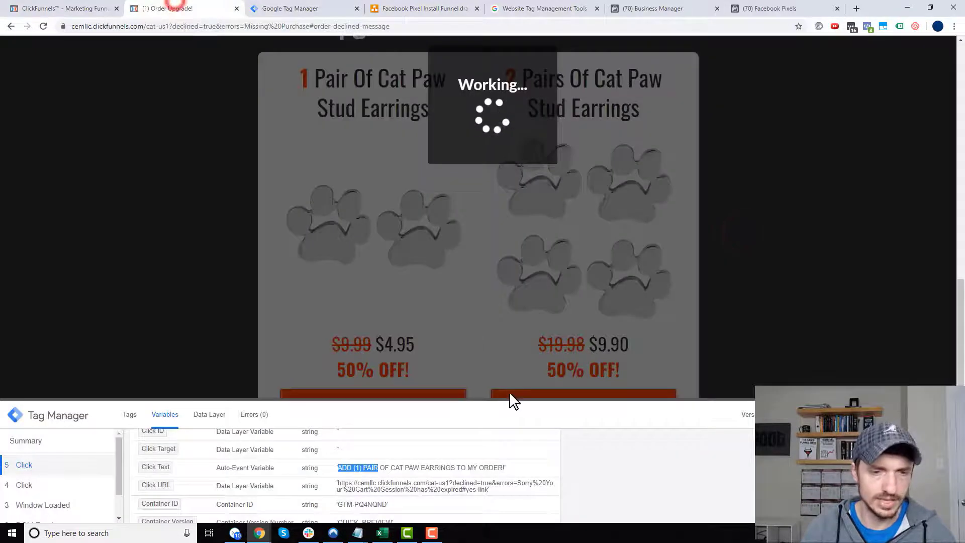
left_click(43, 27)
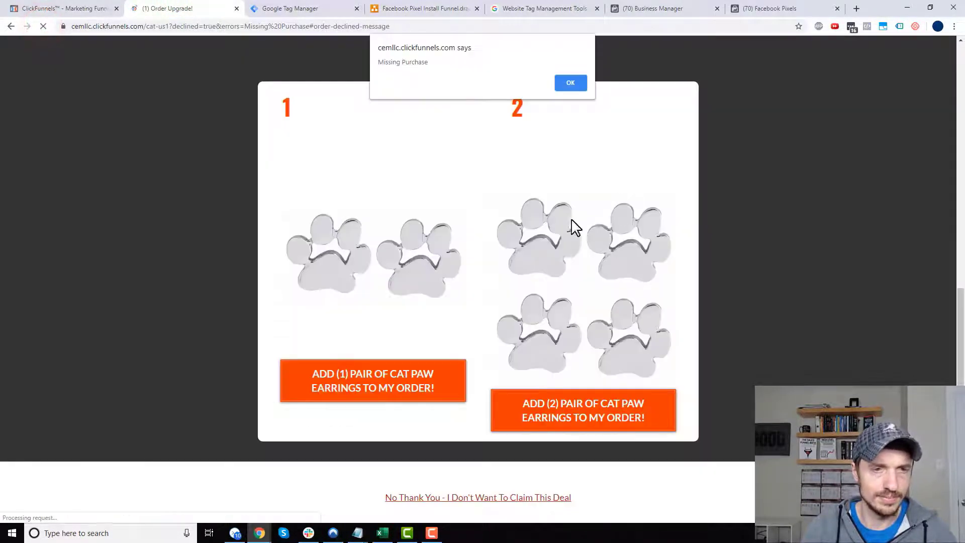
left_click(571, 83)
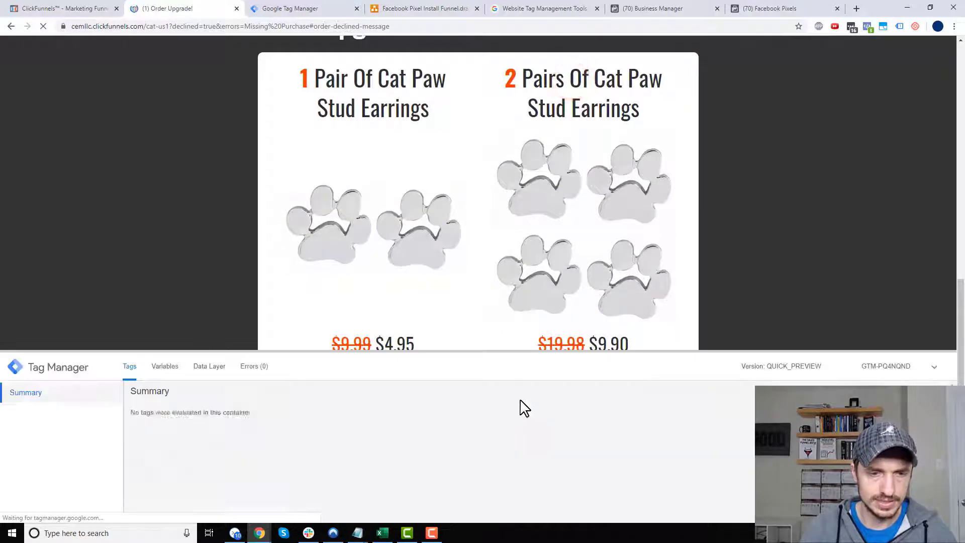
left_click_drag(661, 351, 661, 446)
Back in Google Tag Manager, set the Click Text condition to contain "ADD (2) PAIR" and save the trigger
left_click(305, 9)
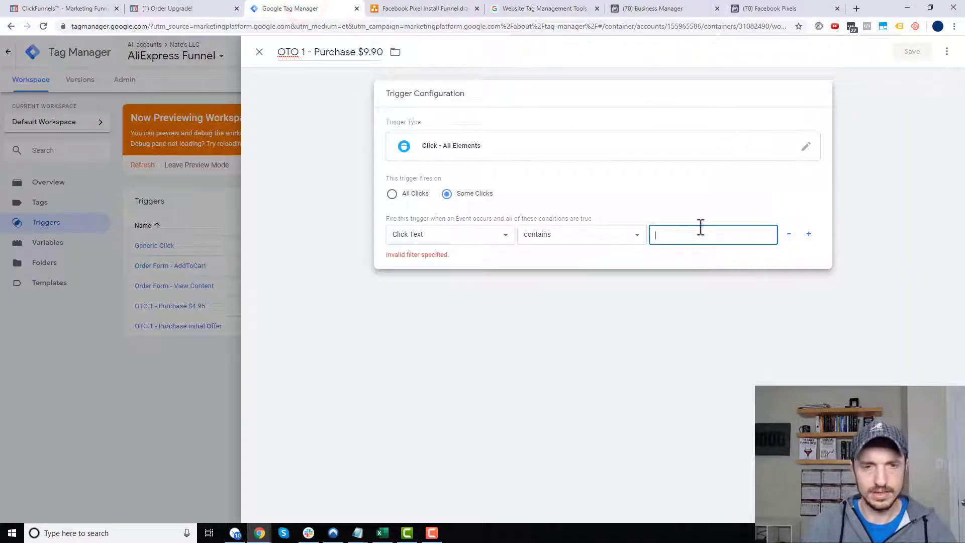
type("ADD (2) PAIR")
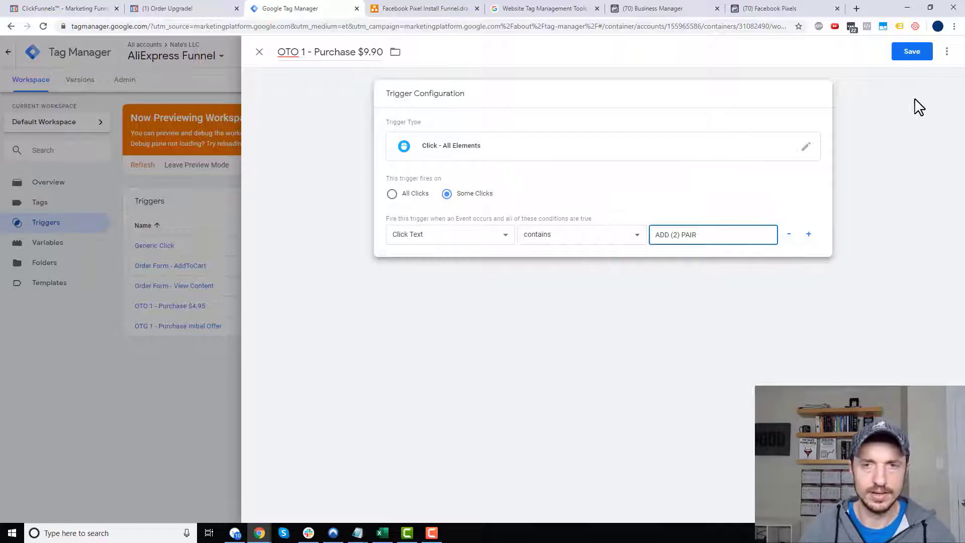
left_click(919, 56)
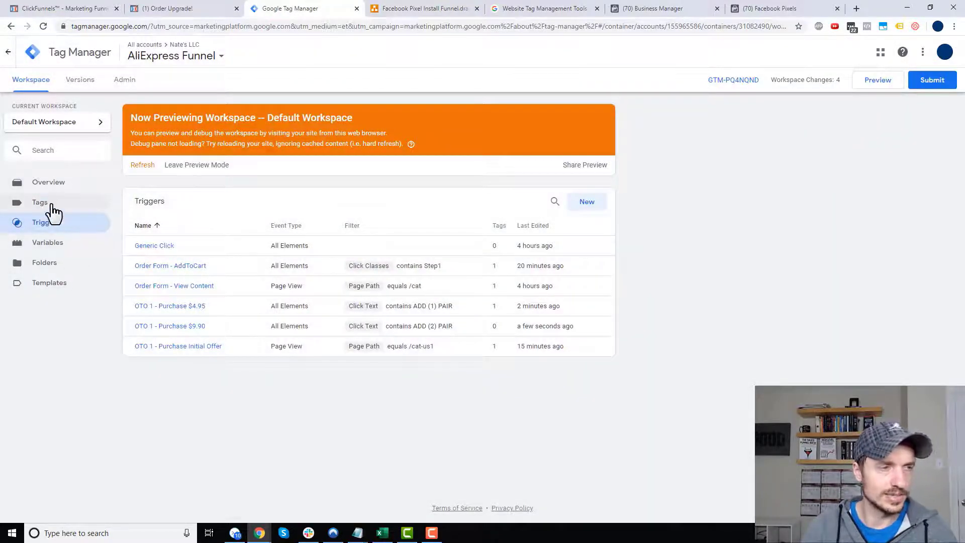
Assign the OTO 1 - Purchase $9.90 trigger to the "FB - Purchase OT1 - $9.90" tag and save the tag
left_click(50, 206)
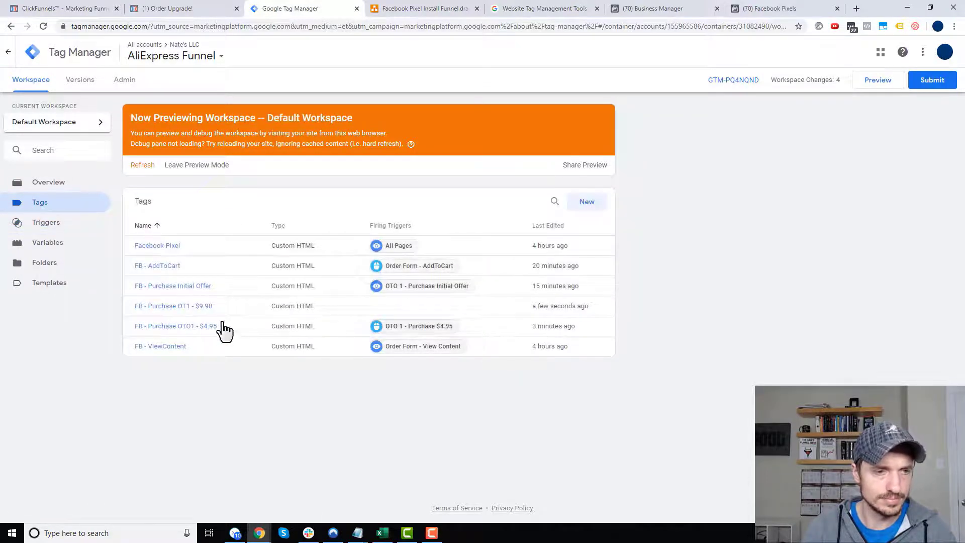
left_click(173, 305)
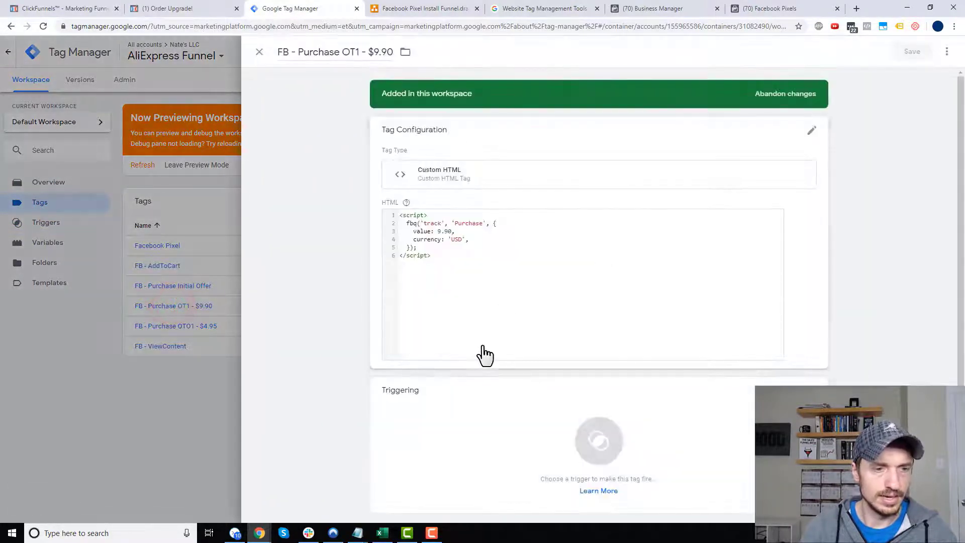
left_click(432, 418)
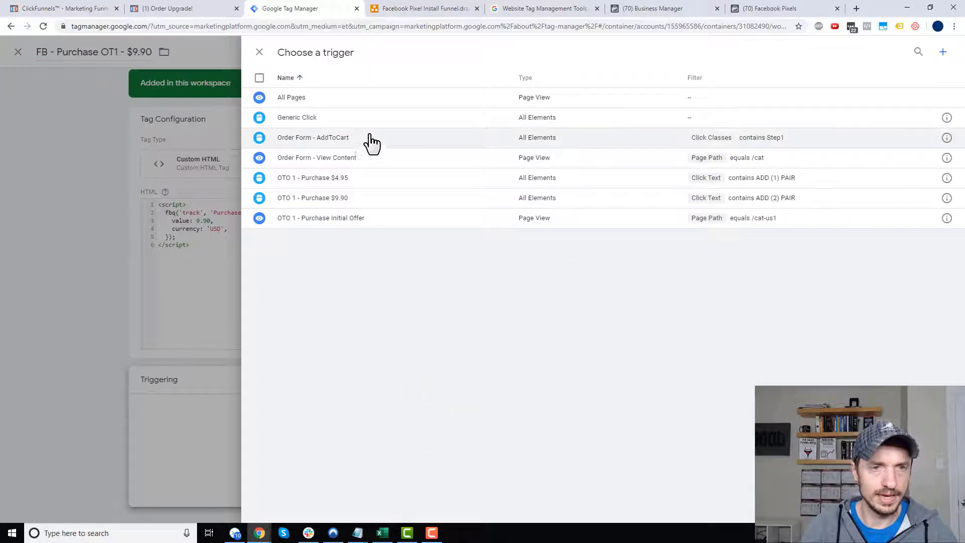
left_click(345, 198)
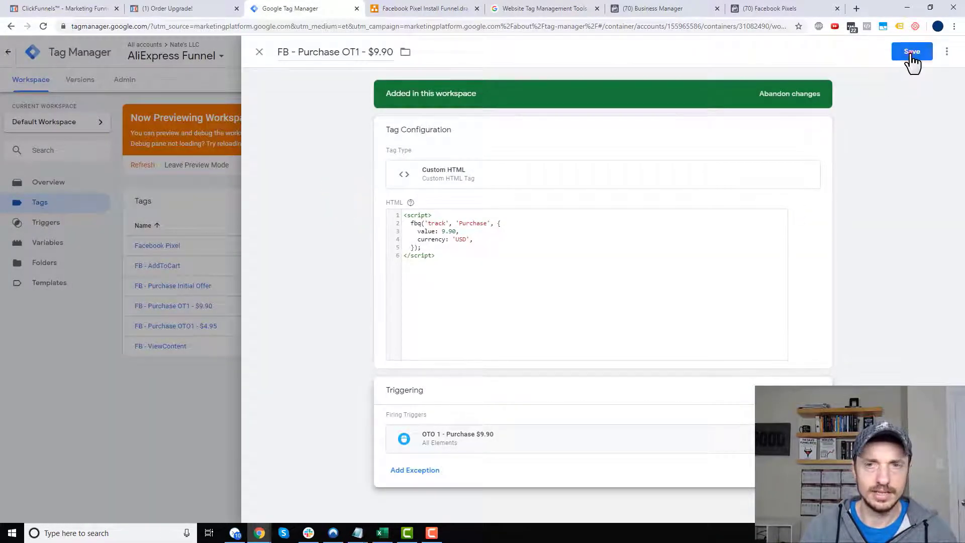
left_click(910, 52)
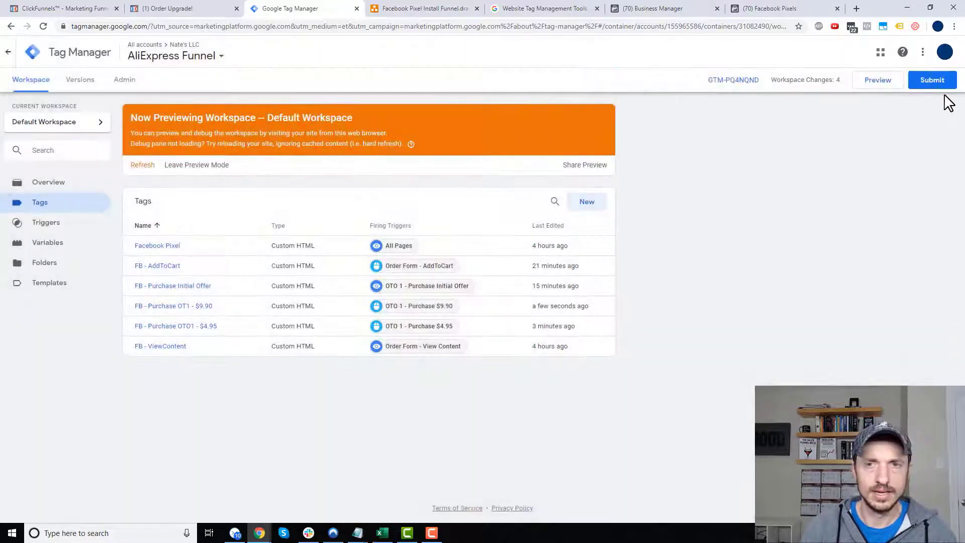
Publish the workspace changes without a version name or description and refresh the workspace preview
left_click(935, 74)
left_click(926, 56)
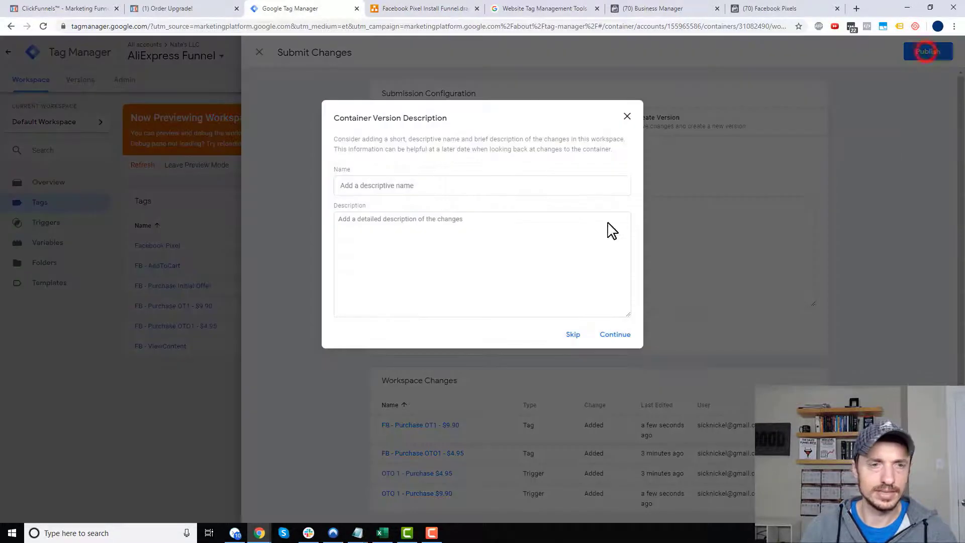
left_click(572, 338)
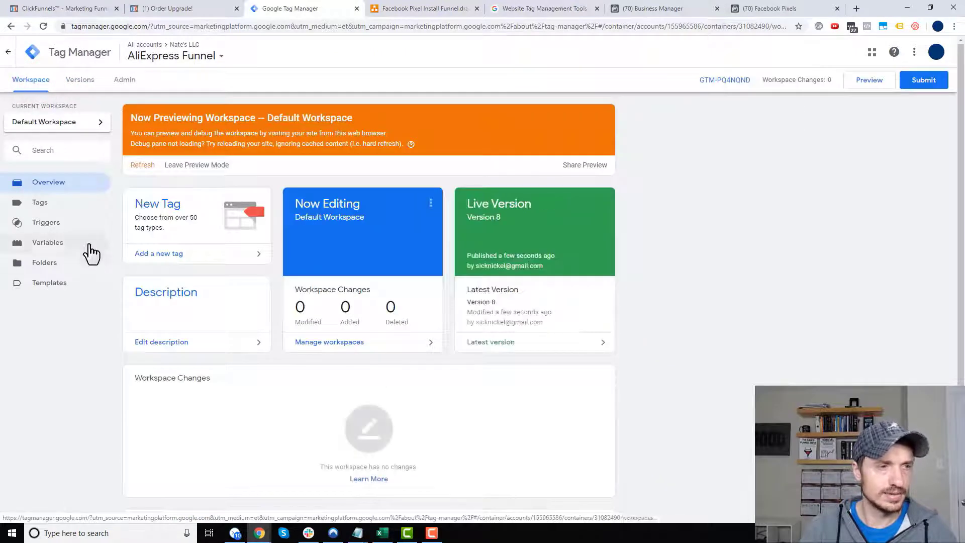
left_click(141, 164)
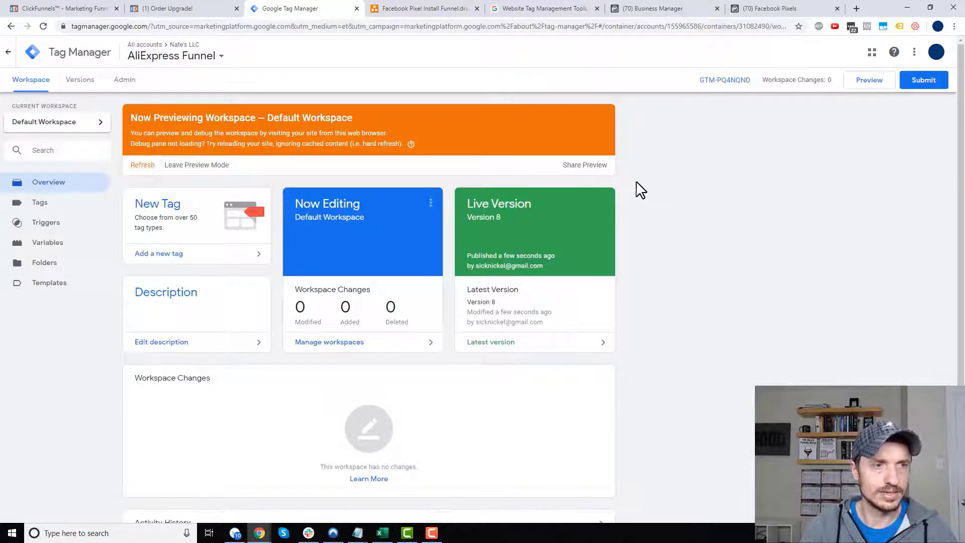
Switch to the Facebook Pixel Install Funnel diagram and review which events belong to each funnel page
left_click(453, 8)
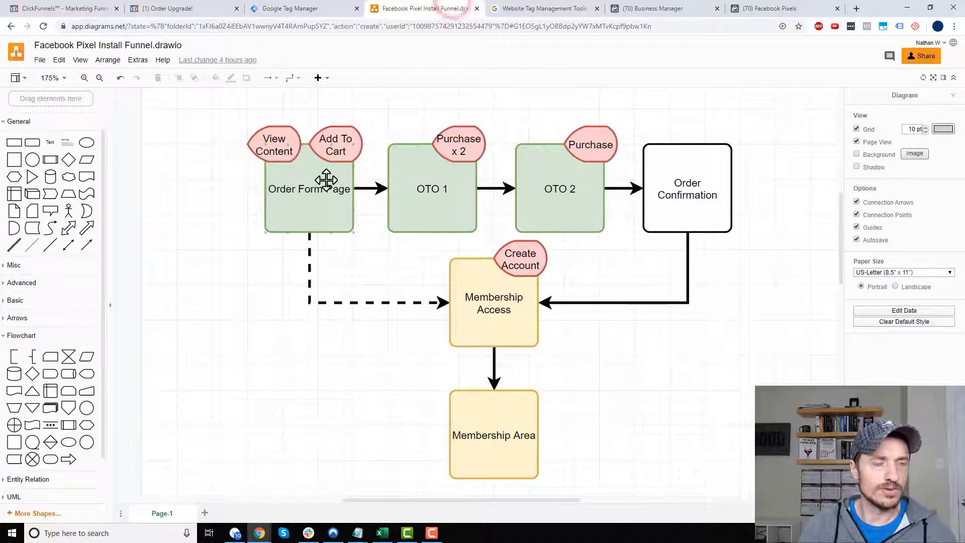
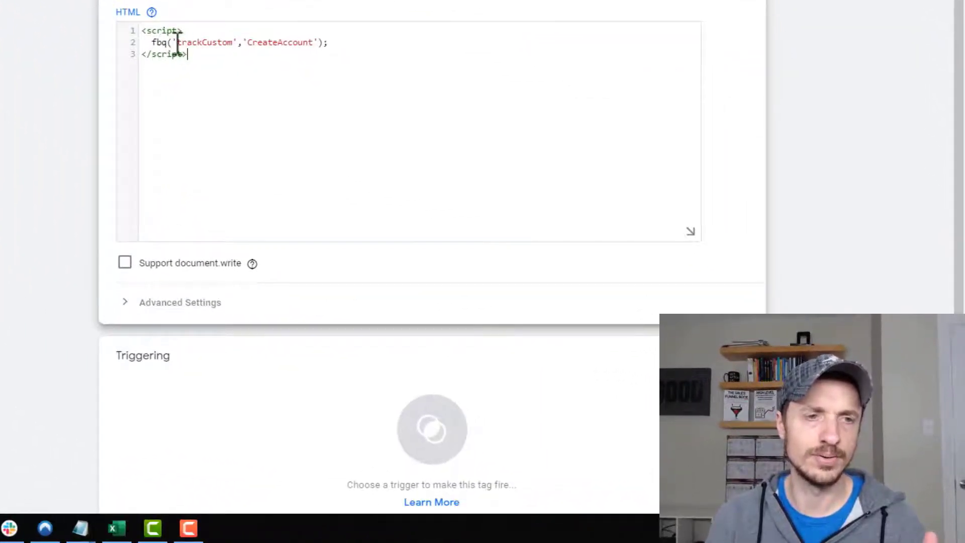
Review the trackCustom code for the CreateAccount event and save the "Membership Login - Create Account" tag without a trigger
left_click_drag(177, 42, 317, 42)
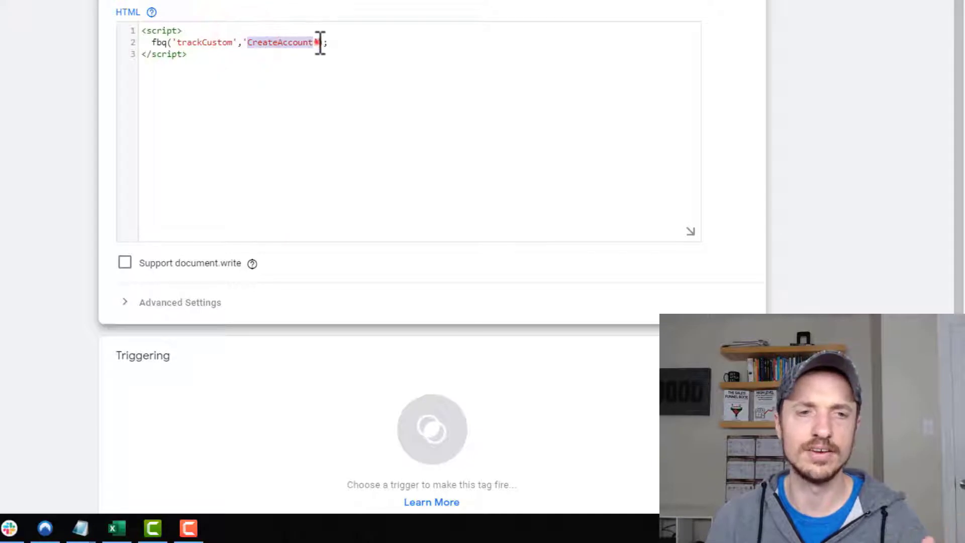
left_click(320, 42)
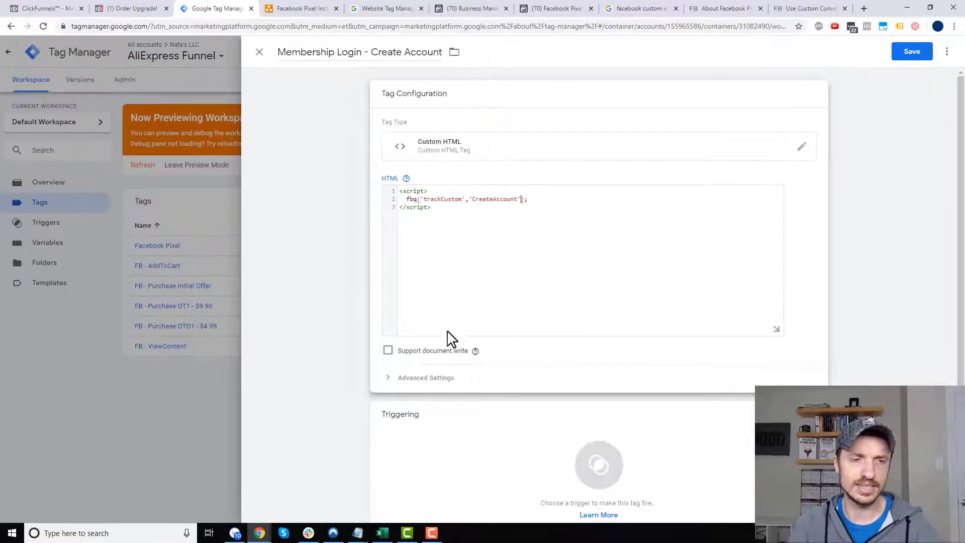
left_click(910, 58)
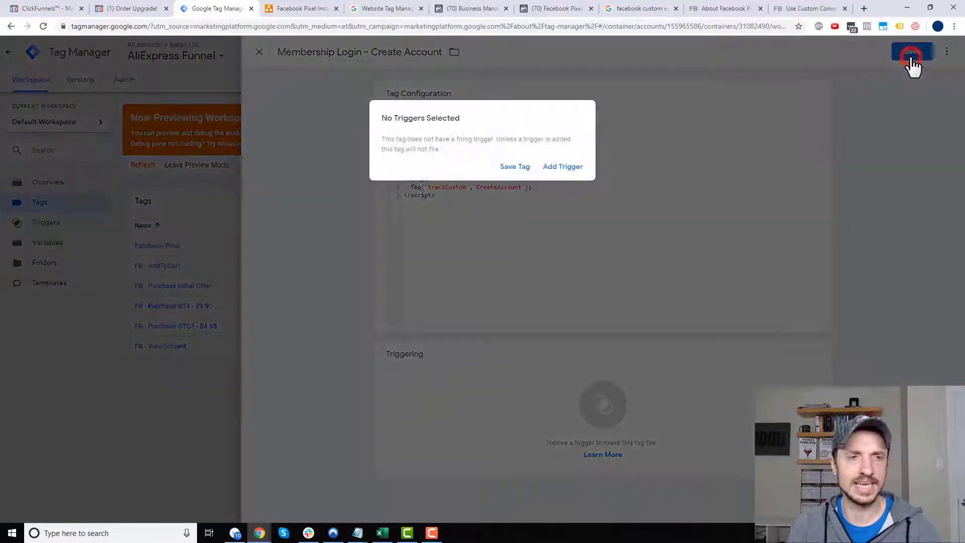
left_click(512, 171)
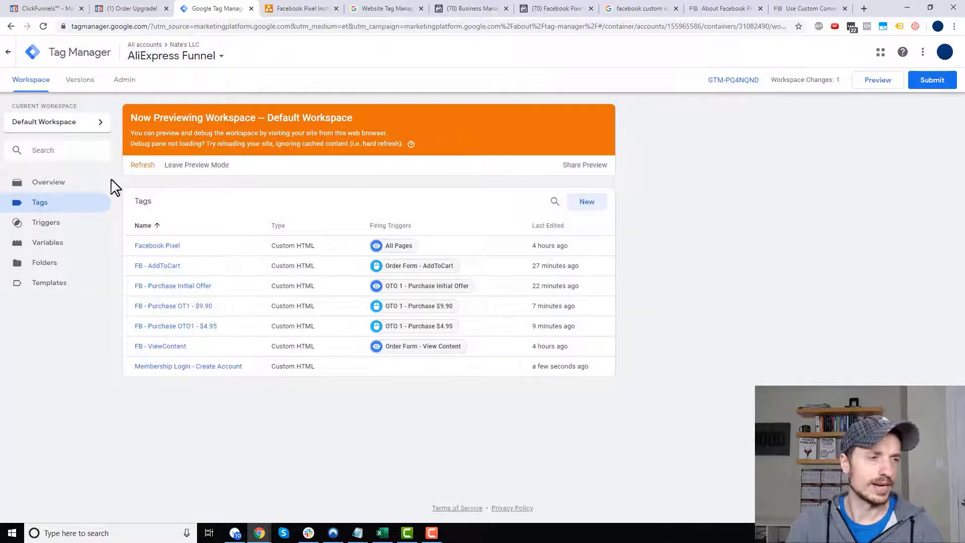
Create a new trigger named "Membership Area - Create Account" and bring up the choice of trigger types
left_click(69, 223)
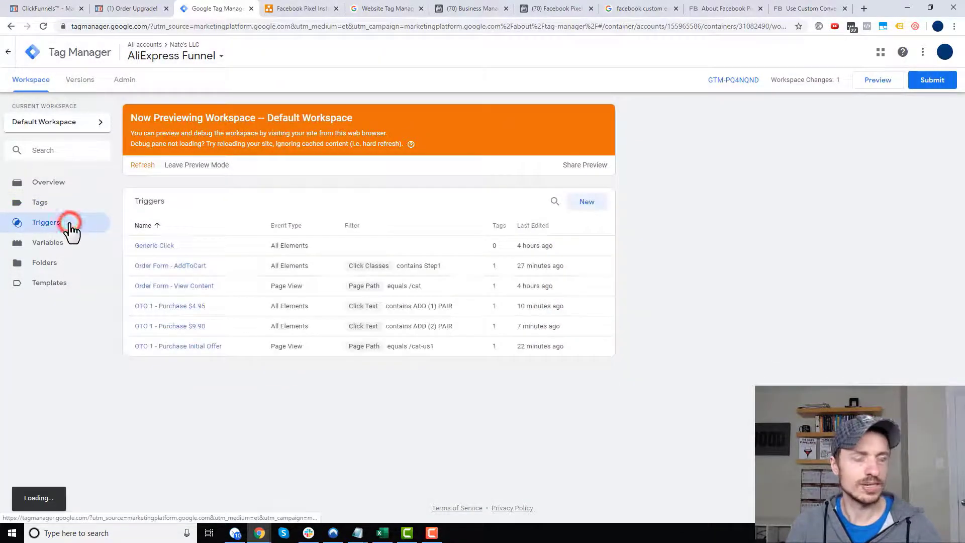
left_click(595, 205)
left_click(295, 51)
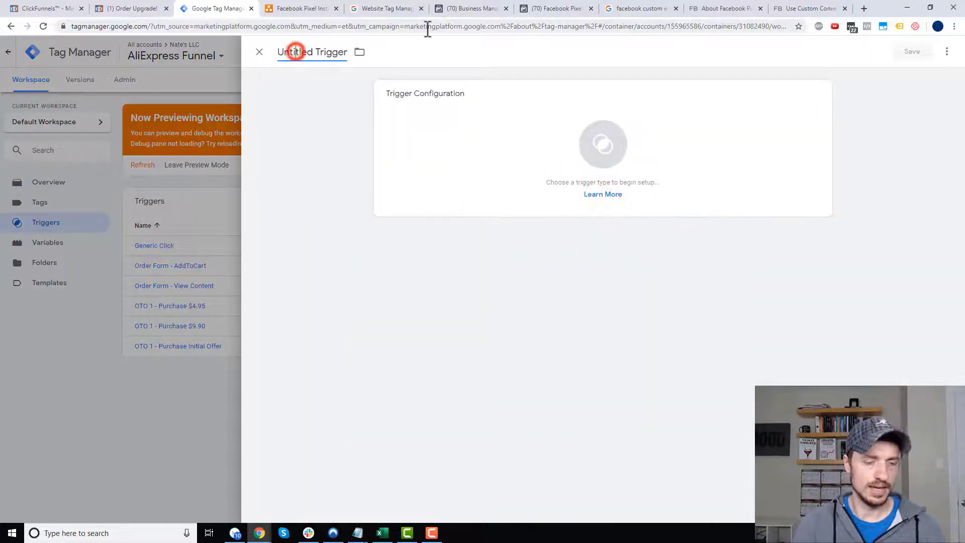
key("ctrl+a")
type("M")
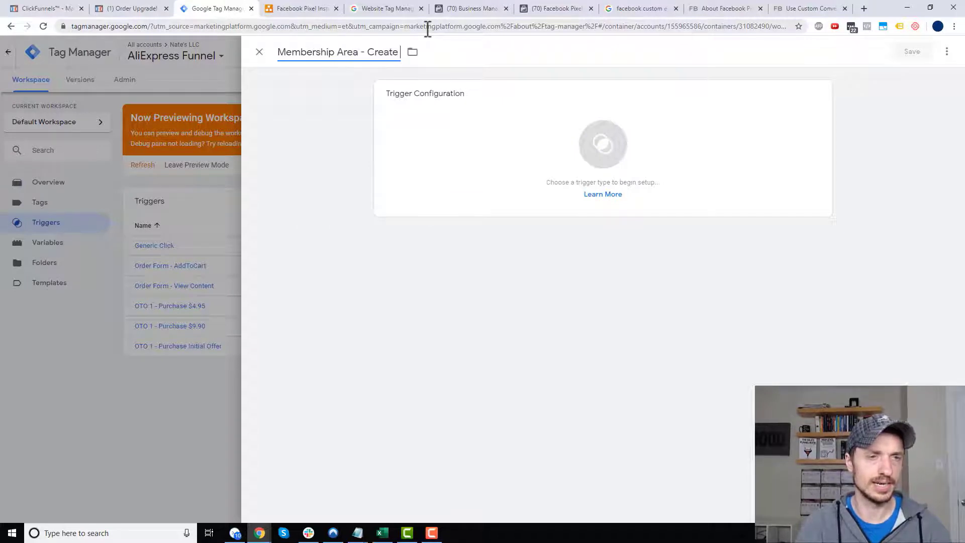
left_click(584, 147)
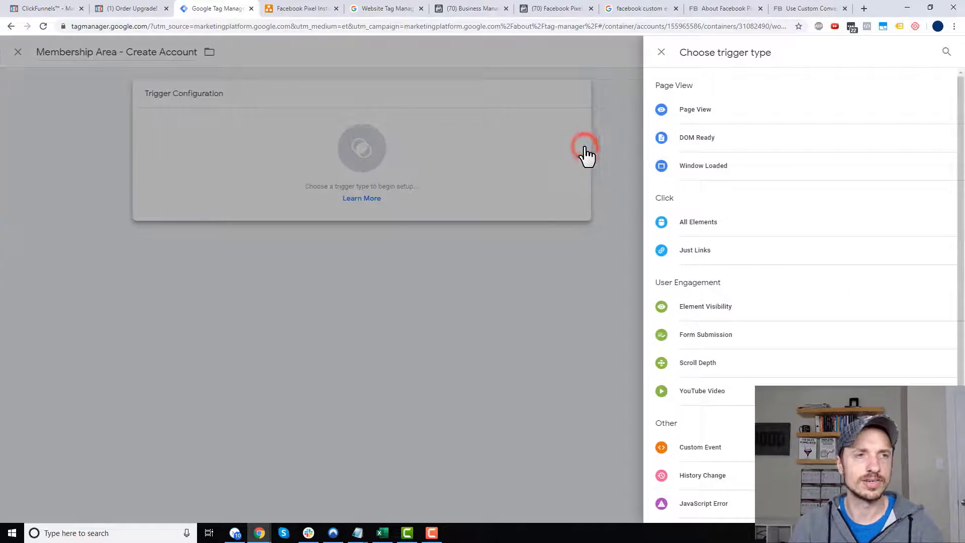
Switch to ClickFunnels, open the Membership Access page for editing and copy the sign up button text "CREATE YOUR ACCOUNT"
left_click(126, 10)
left_click(54, 9)
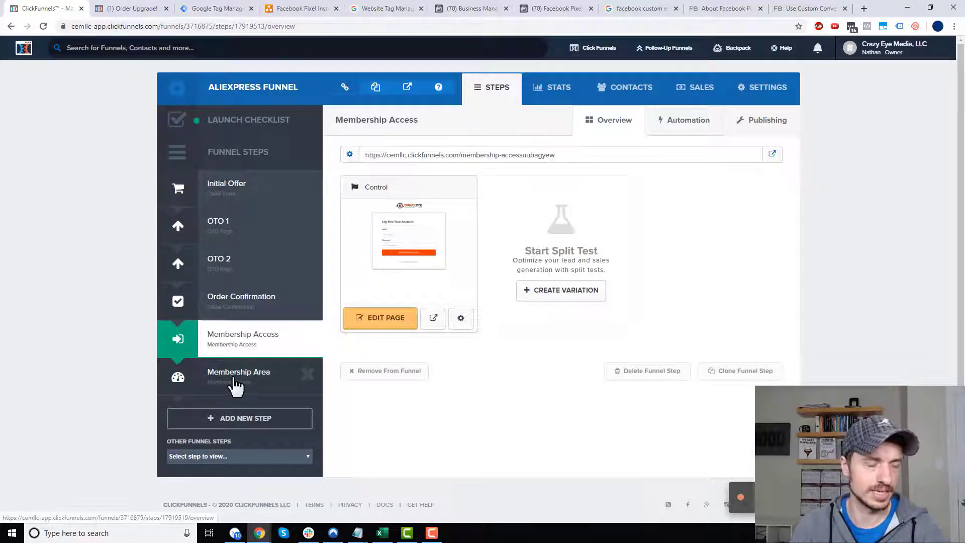
left_click(392, 317)
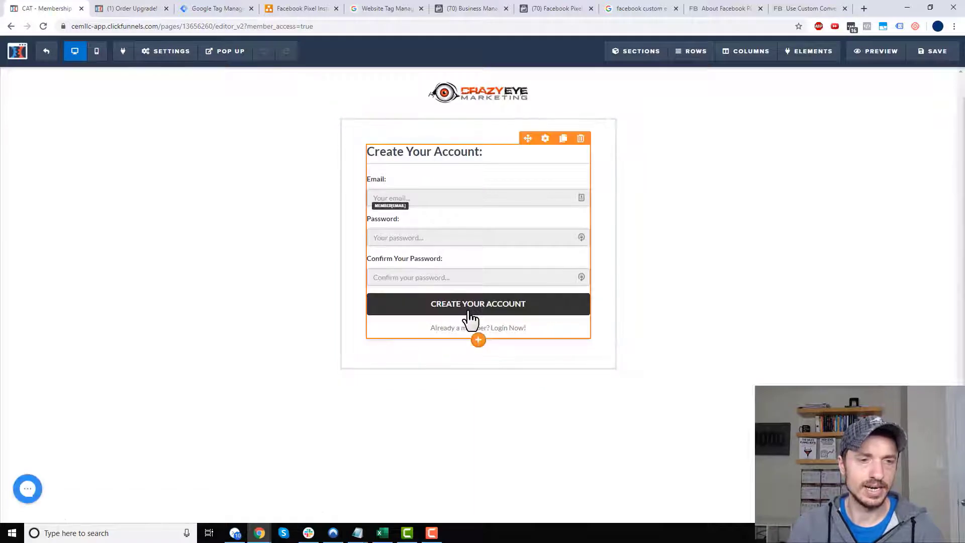
left_click(471, 314)
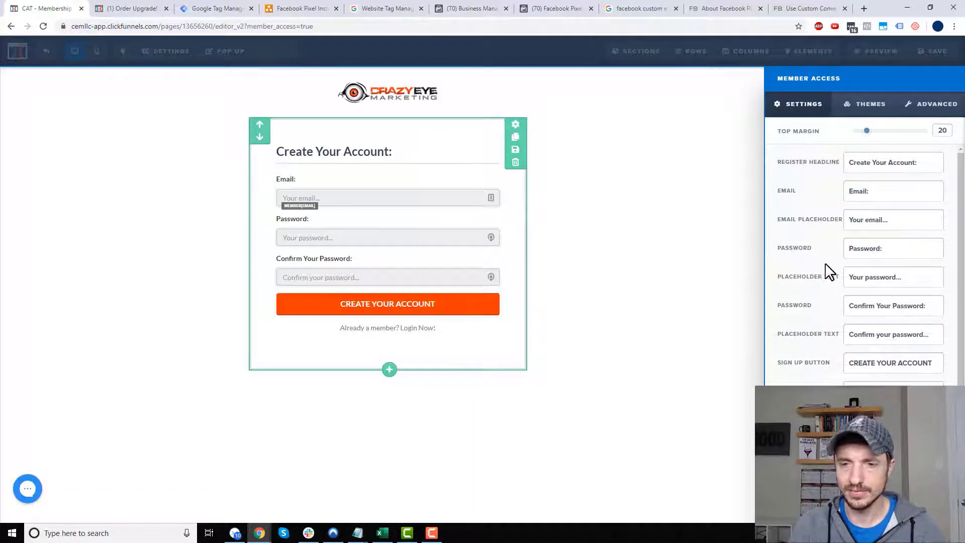
left_click(792, 361)
left_click_drag(852, 362, 939, 366)
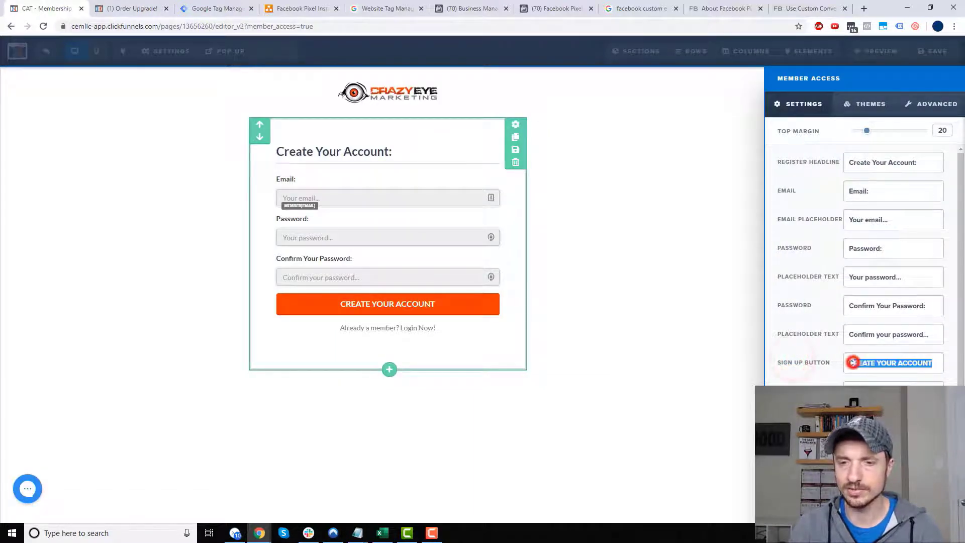
left_click(894, 367)
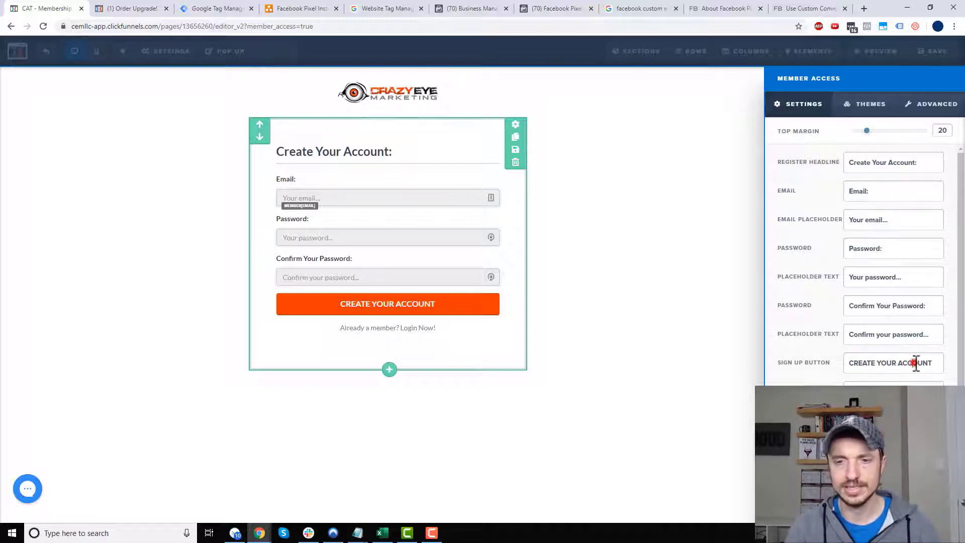
triple_click(915, 363)
key("ctrl+c")
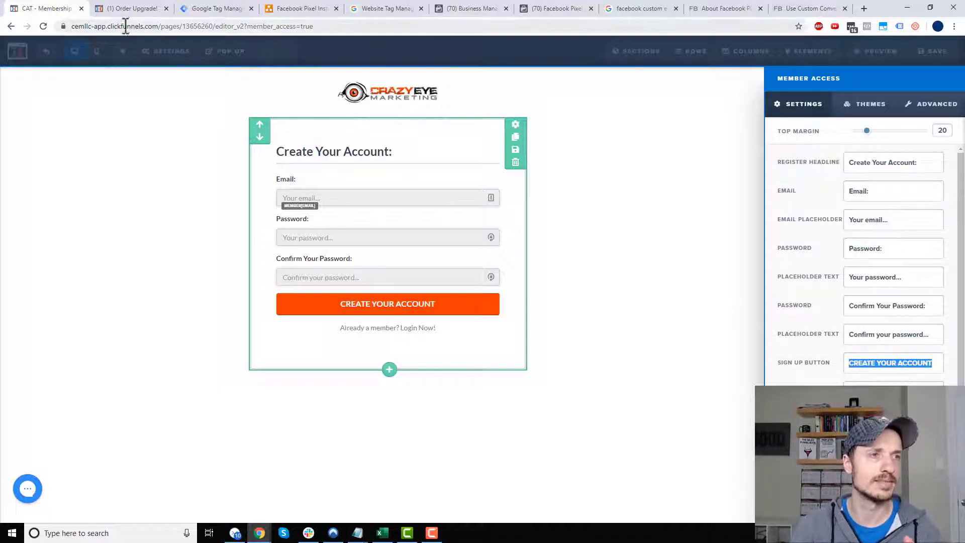
In Tag Manager, make the trigger an All Elements click firing on some clicks where Click Text contains CREATE YOUR ACCOUNT, and save it
left_click(223, 8)
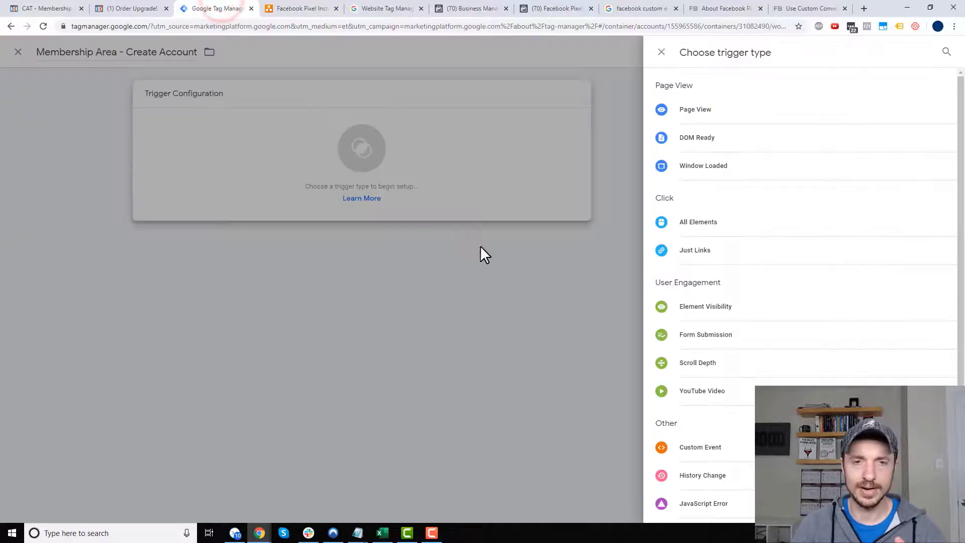
left_click(714, 221)
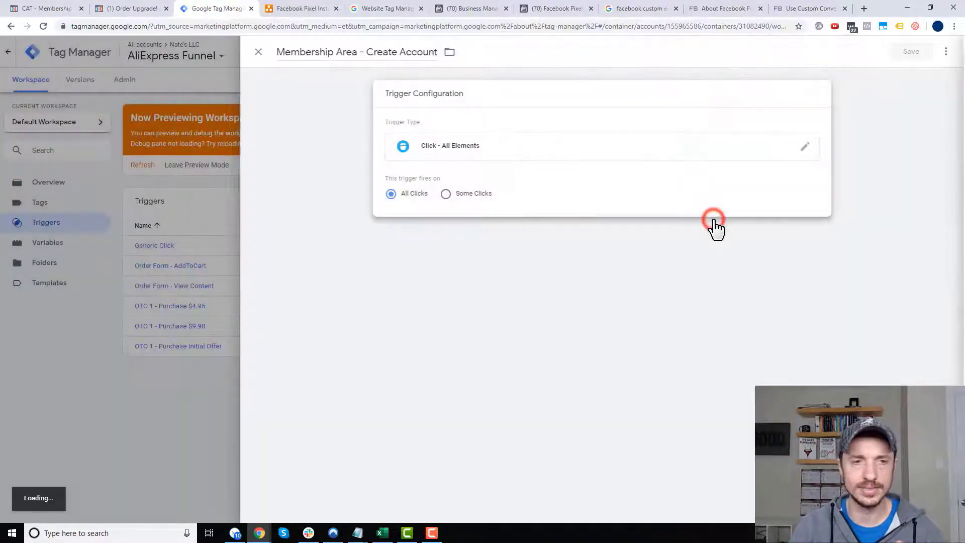
left_click(483, 195)
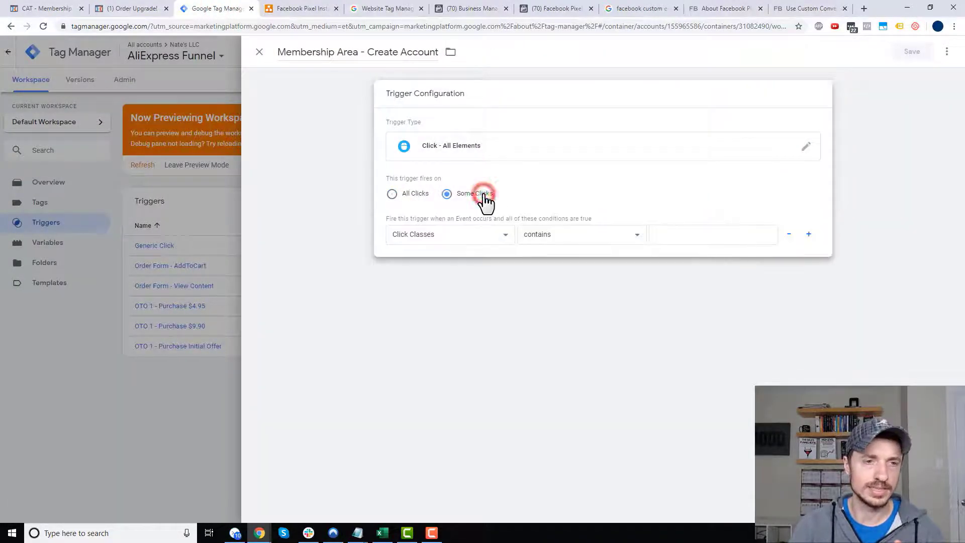
left_click(478, 233)
left_click(438, 285)
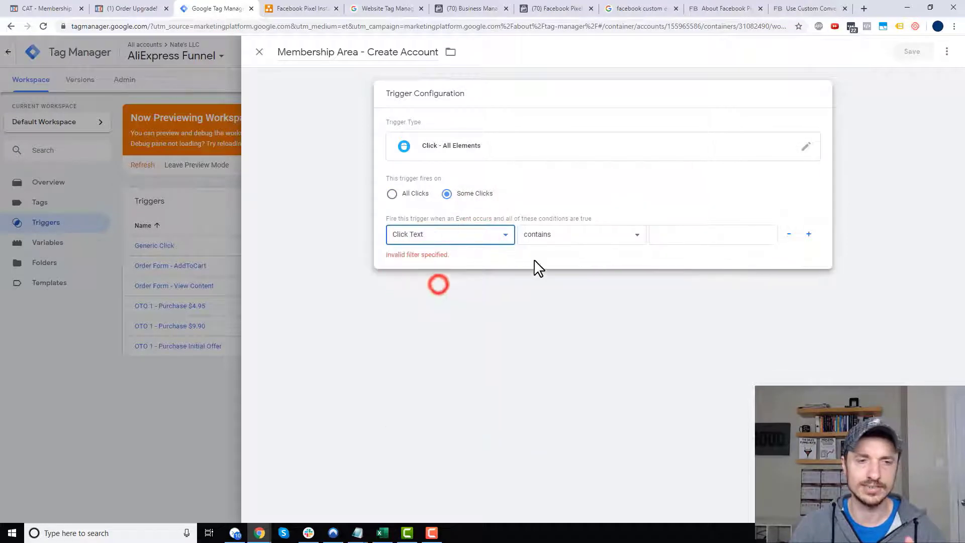
left_click(727, 232)
key("ctrl+v")
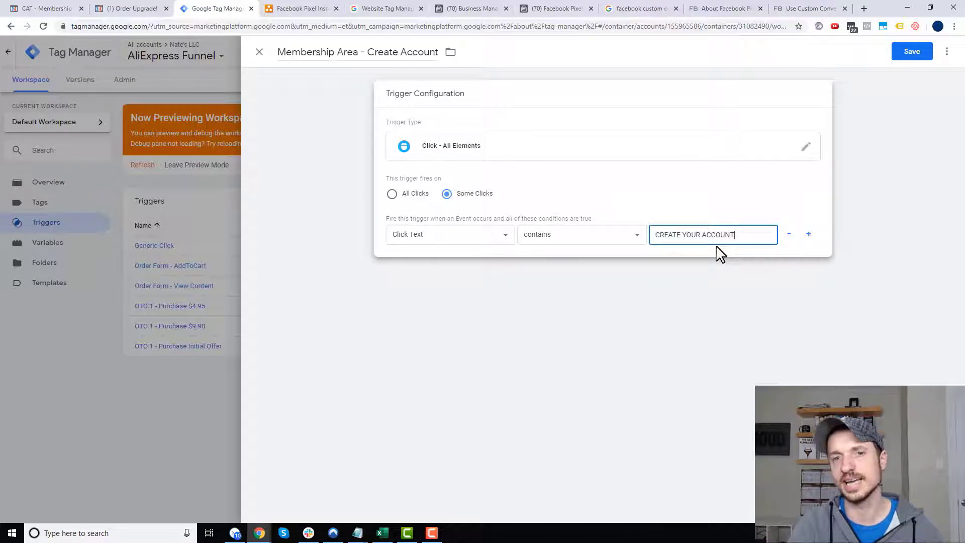
left_click(550, 241)
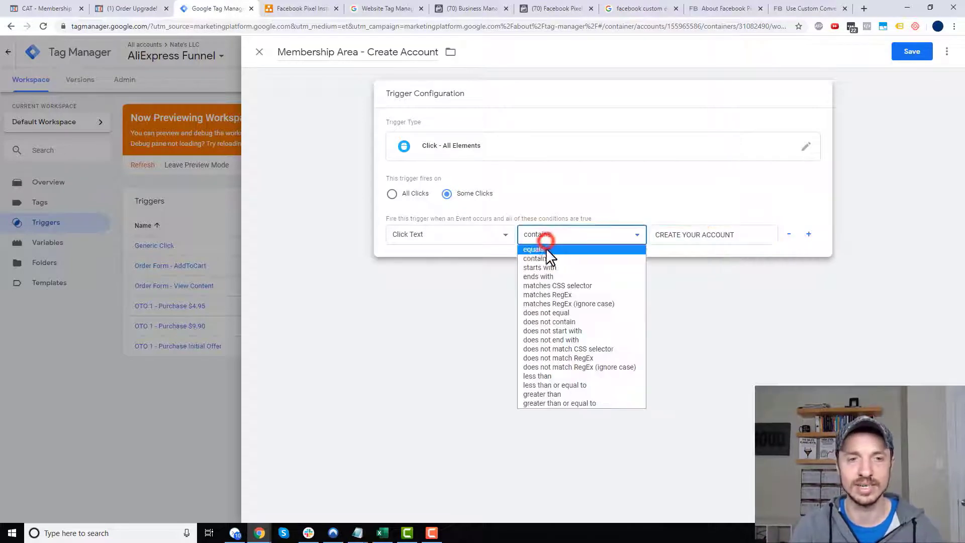
left_click(584, 258)
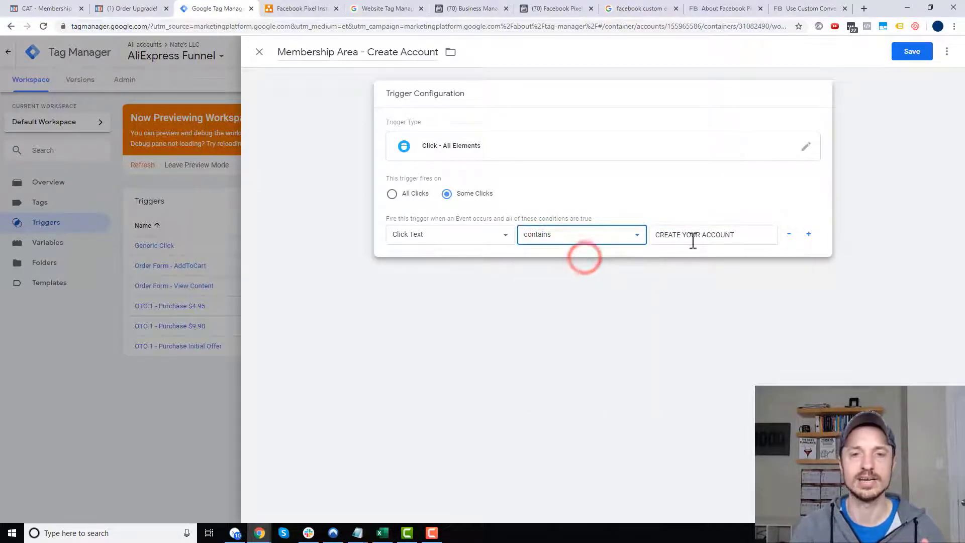
left_click(903, 55)
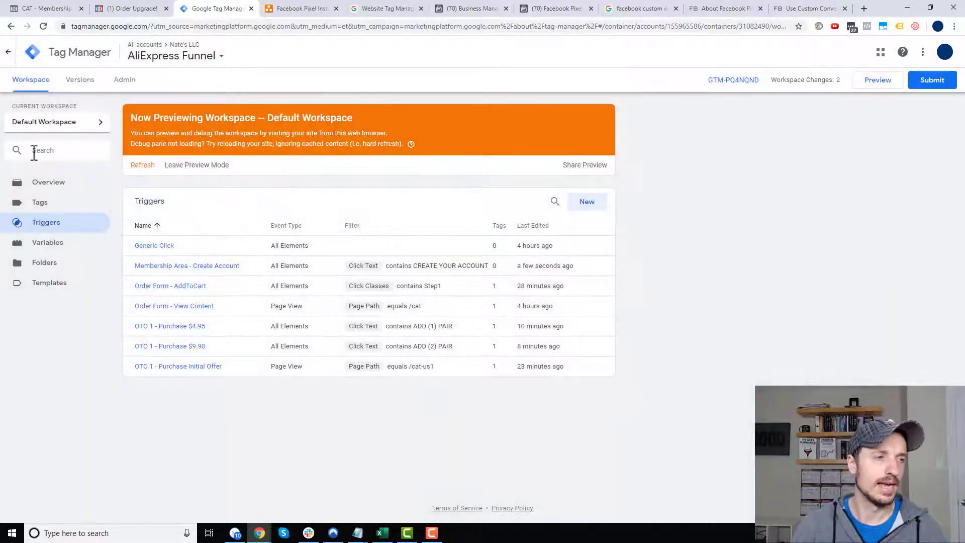
Assign the Membership Area - Create Account trigger to the "Membership Login - Create Account" tag and save the tag
left_click(54, 202)
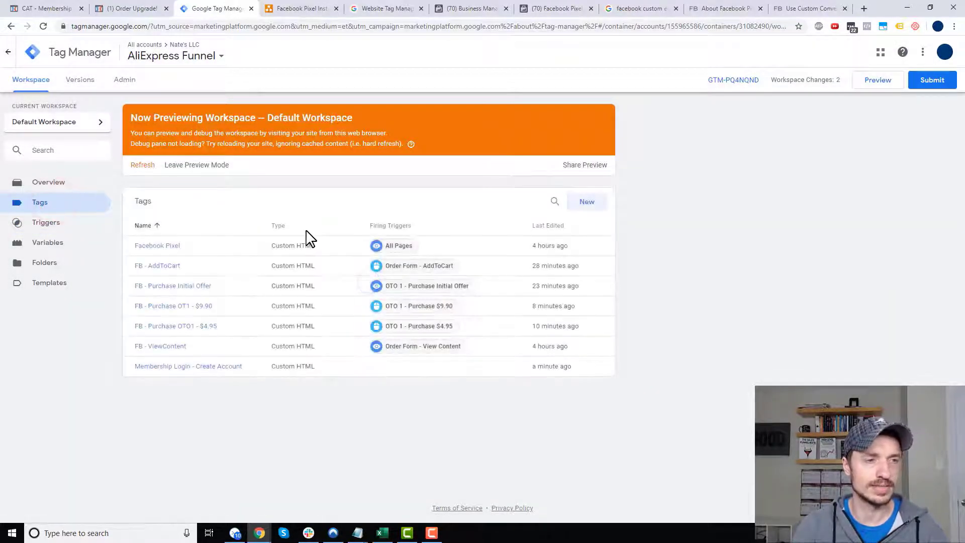
left_click(173, 366)
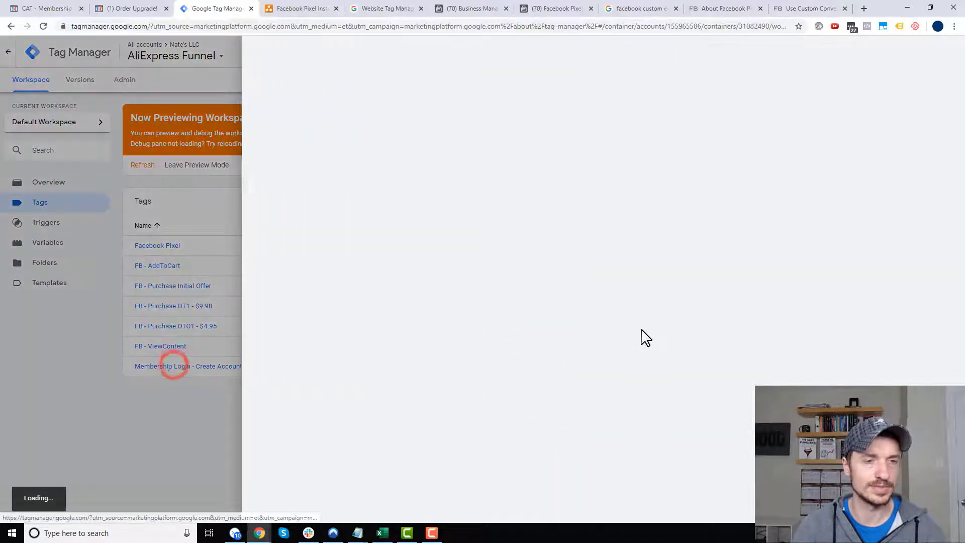
left_click(439, 402)
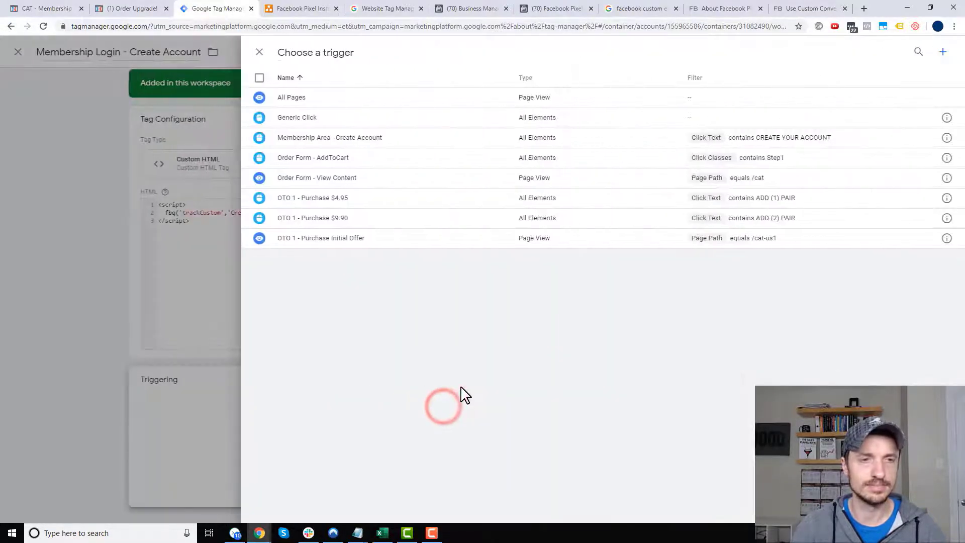
left_click(330, 139)
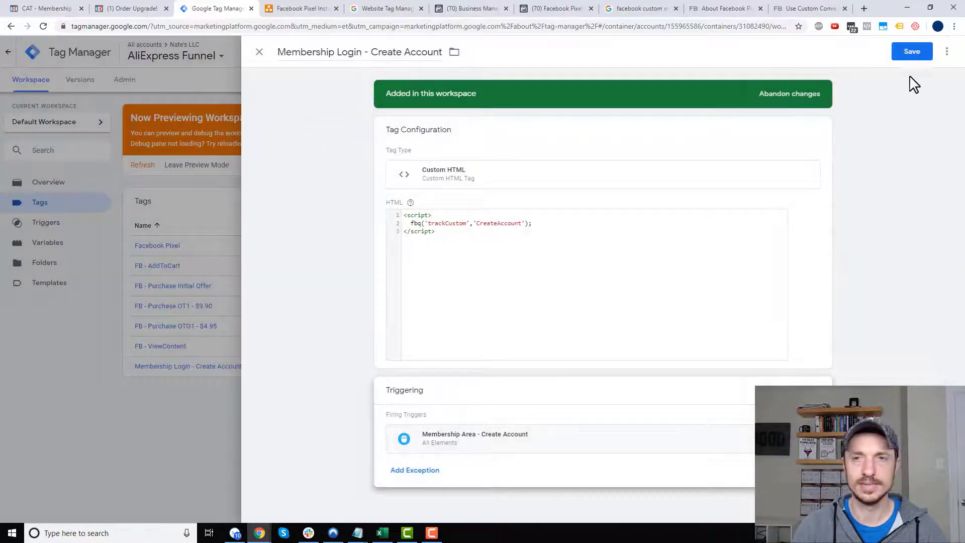
left_click(912, 51)
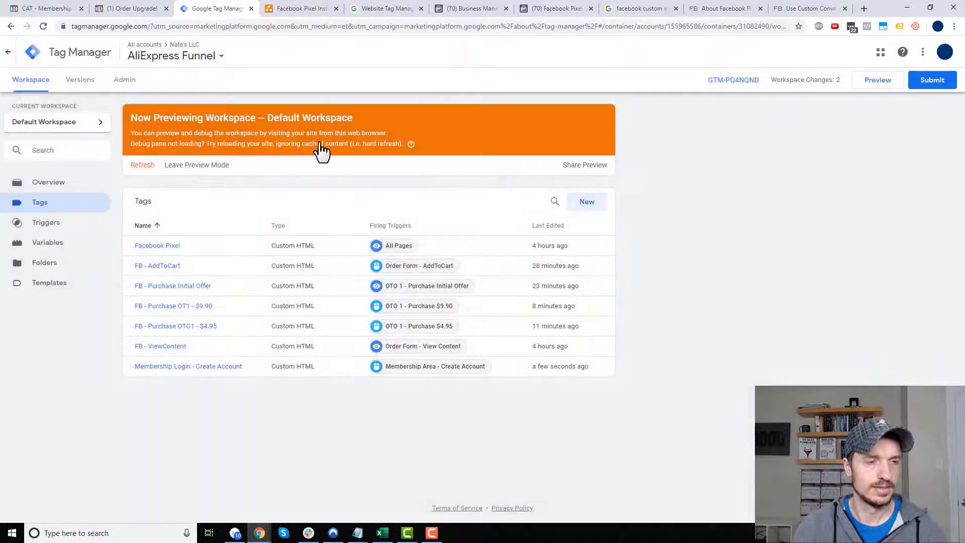
Publish the new CreateAccount tag and trigger, skipping the version description, and refresh the workspace preview
left_click(933, 84)
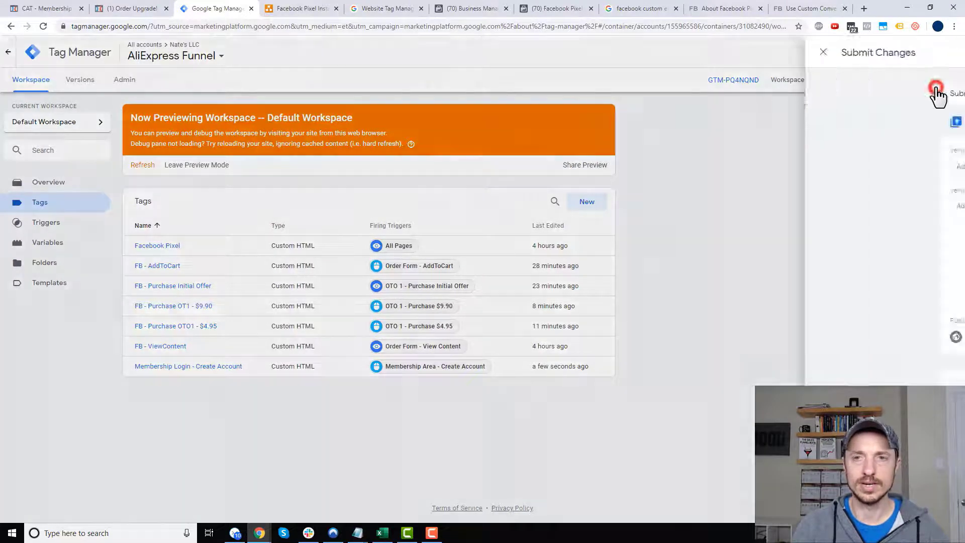
left_click(921, 52)
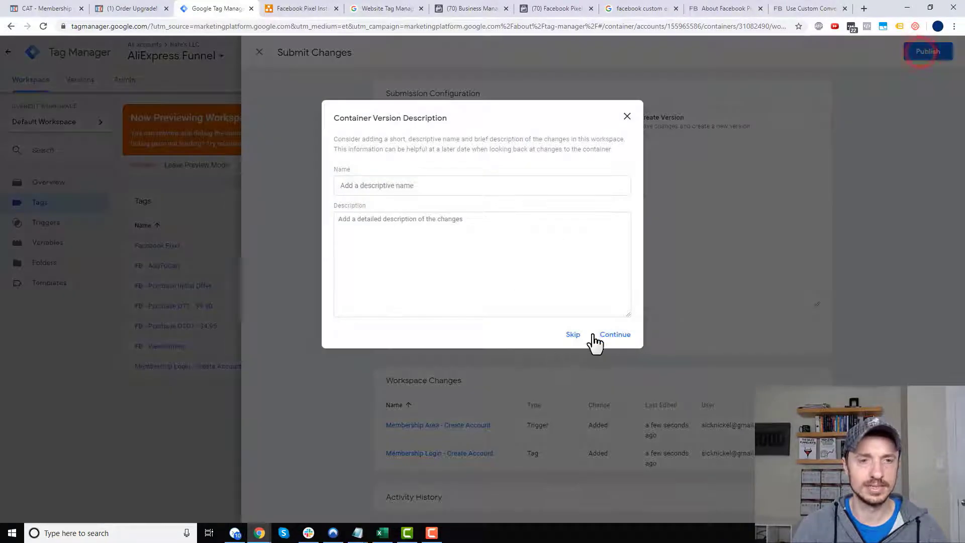
left_click(563, 334)
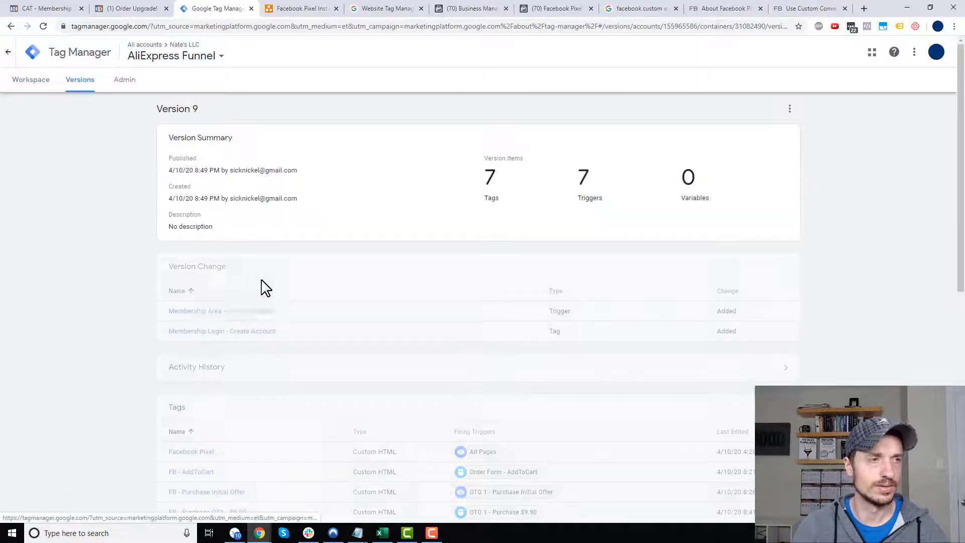
left_click(33, 84)
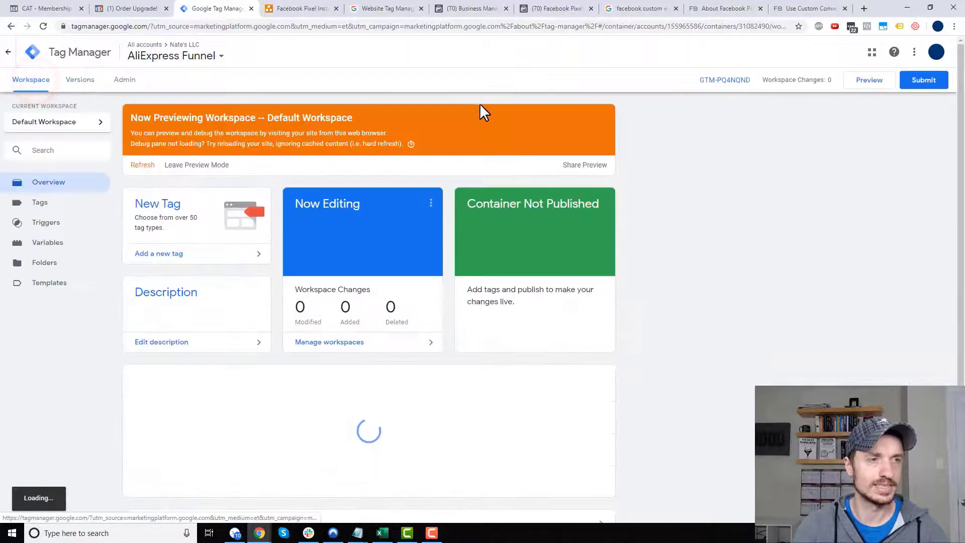
left_click(141, 167)
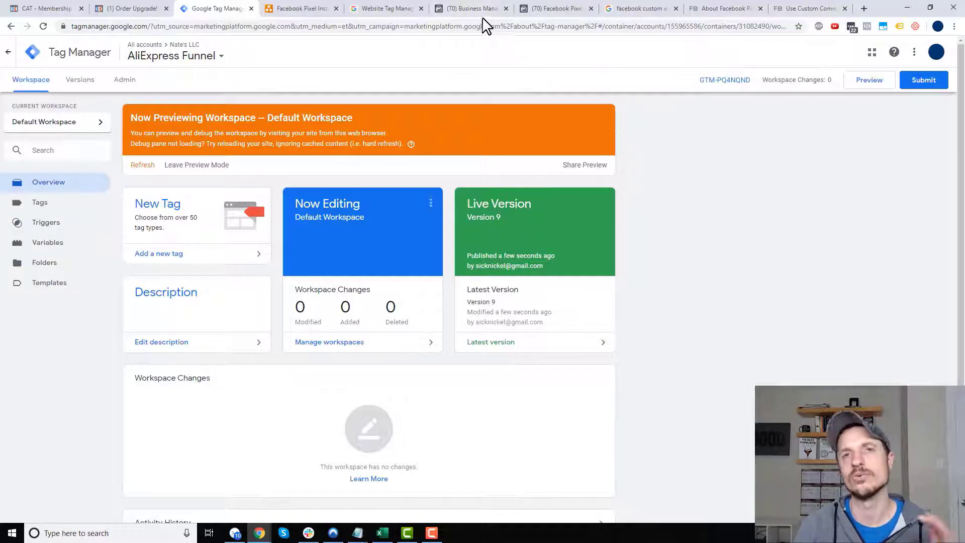
Switch to Facebook Events Manager, dismiss the pixel code installation dialog and open the pixel's Test Events page
left_click(558, 19)
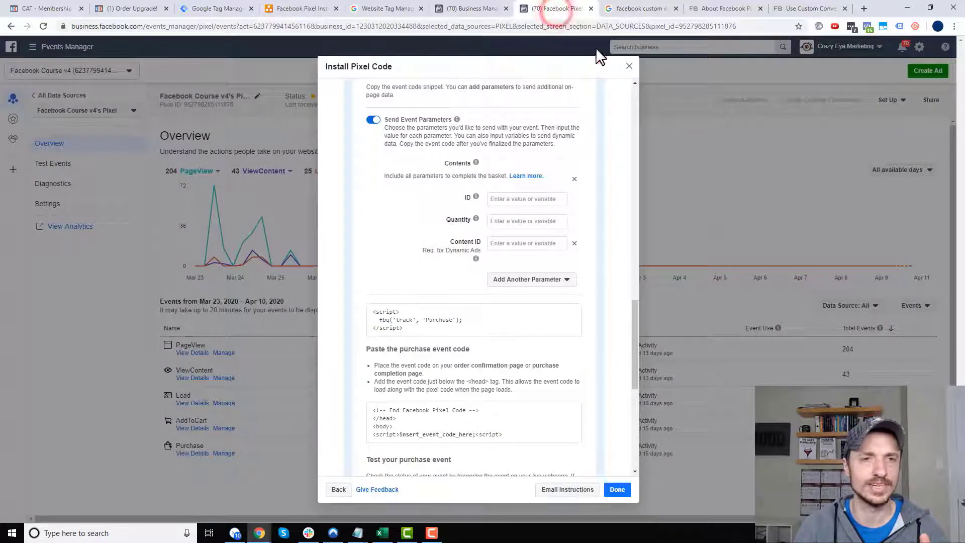
left_click(629, 69)
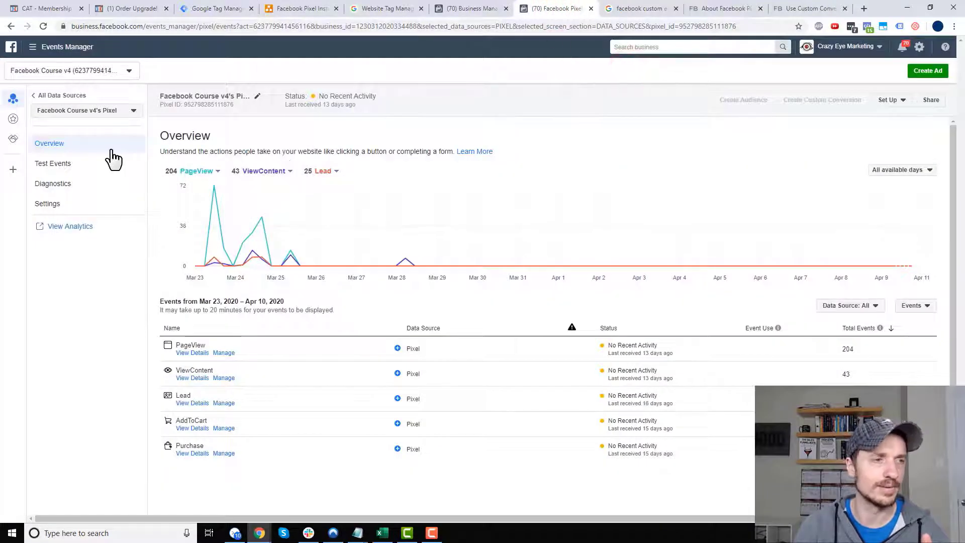
left_click(52, 169)
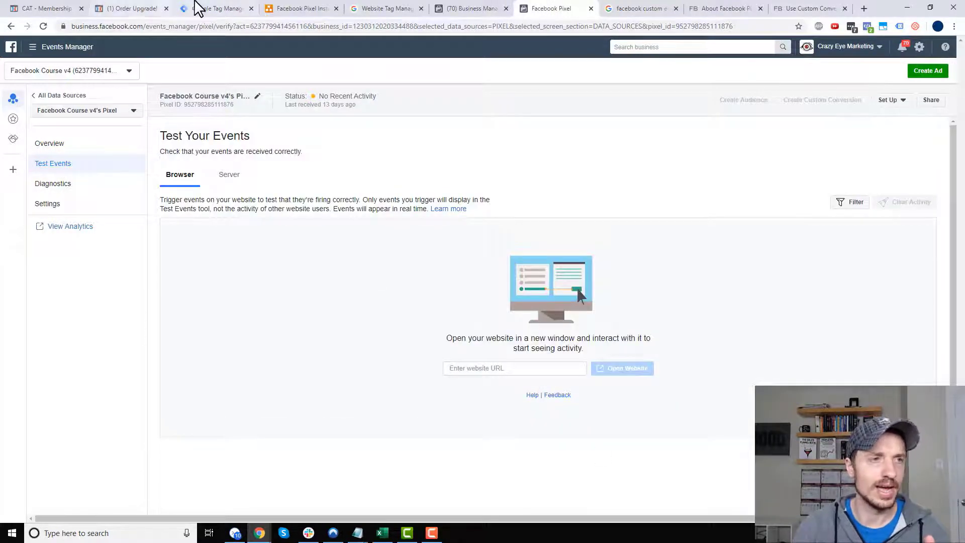
Return to ClickFunnels, leave the Membership Access page editor without saving and copy the AliExpress Funnel's URL
left_click(2, 9)
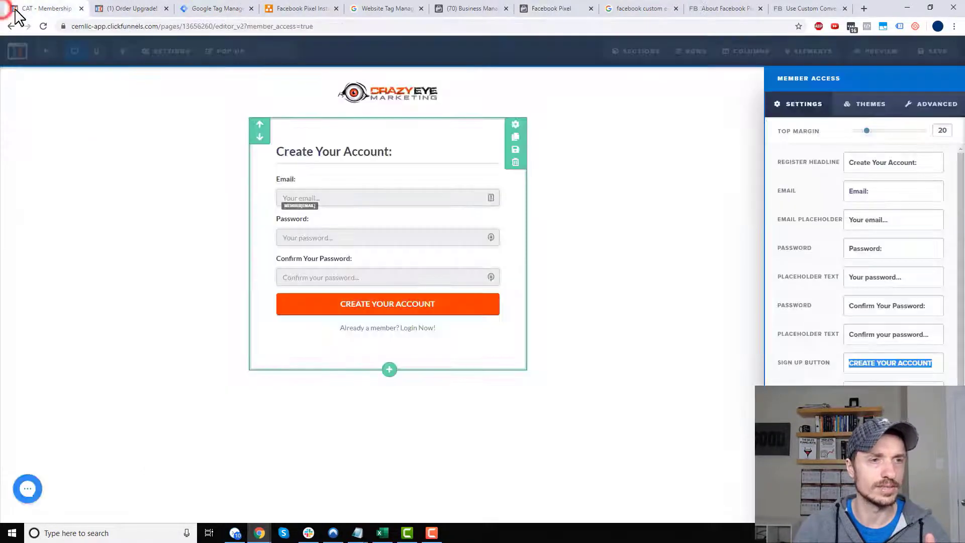
left_click(137, 99)
left_click(47, 51)
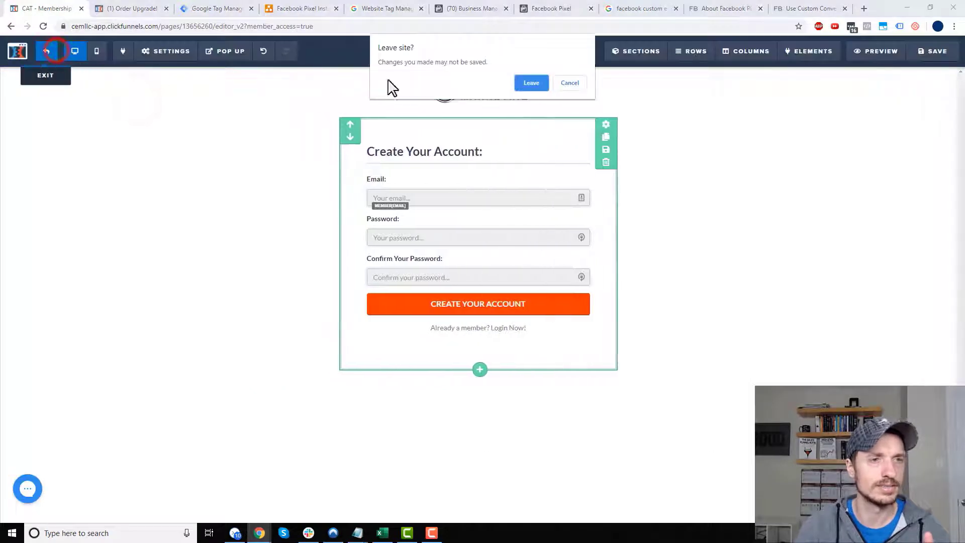
left_click(541, 86)
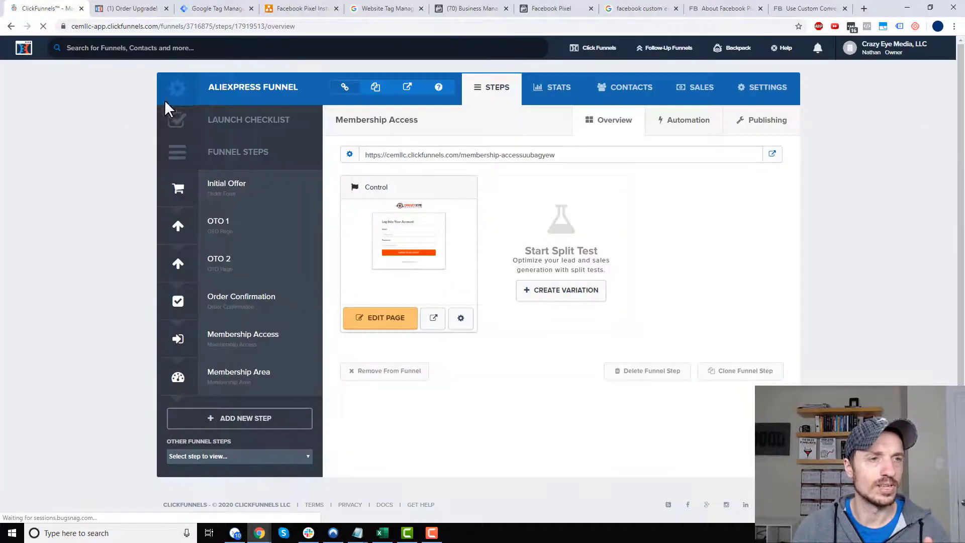
left_click(374, 86)
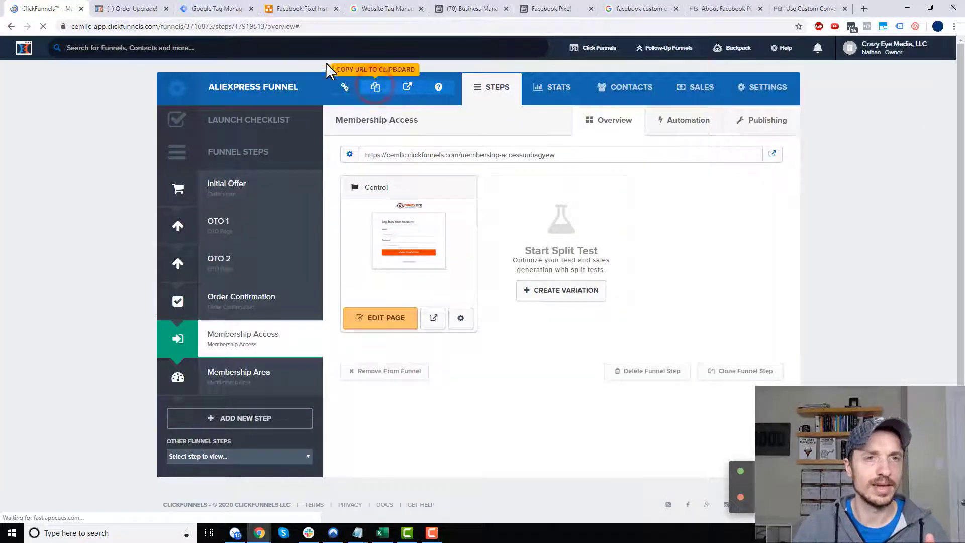
Switch to Facebook Events Manager and open the copied AliExpress Funnel URL as the website for testing browser events
left_click(564, 9)
left_click(505, 366)
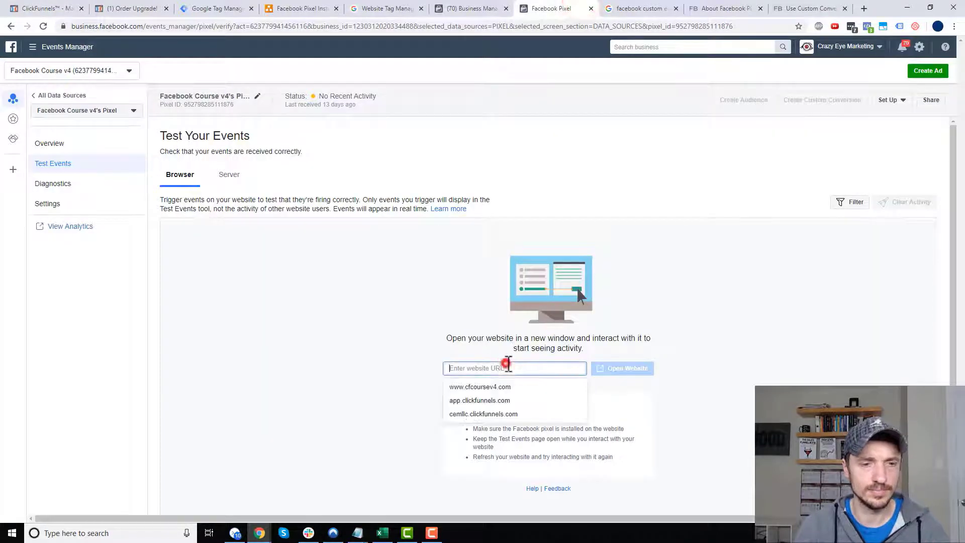
type("https://cemllc.clickfunnels.com/aef")
left_click(620, 372)
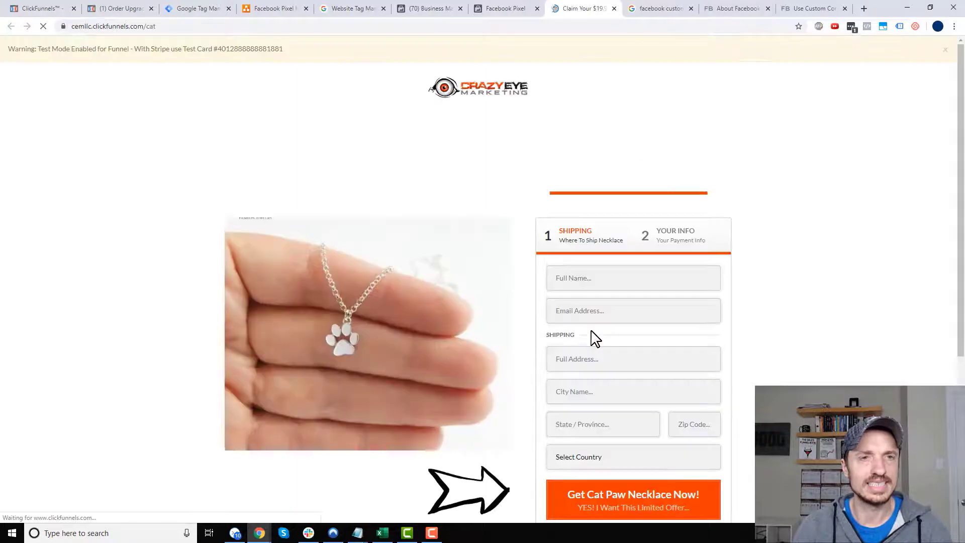
Compare the received test events in Events Manager with the events planned for the order form page in the funnel diagram
left_click(514, 9)
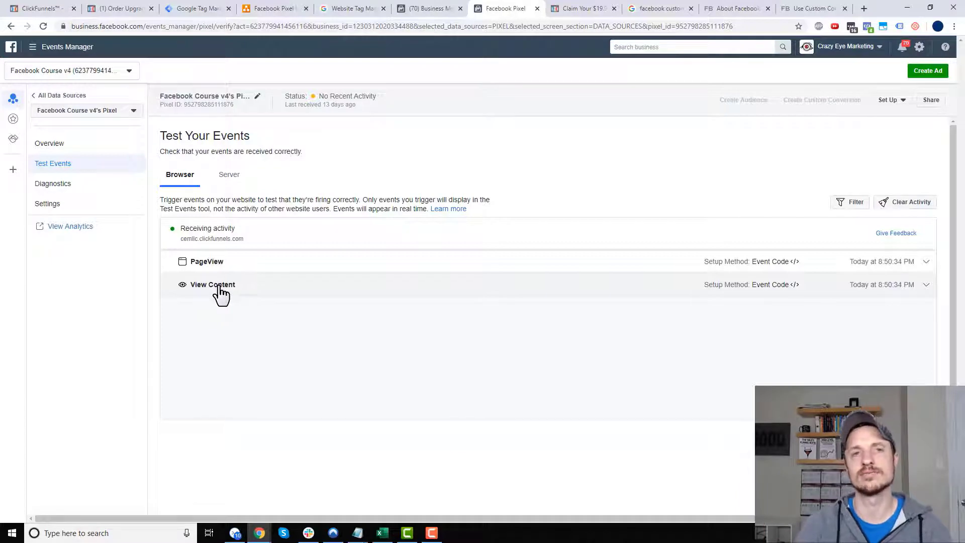
left_click(273, 8)
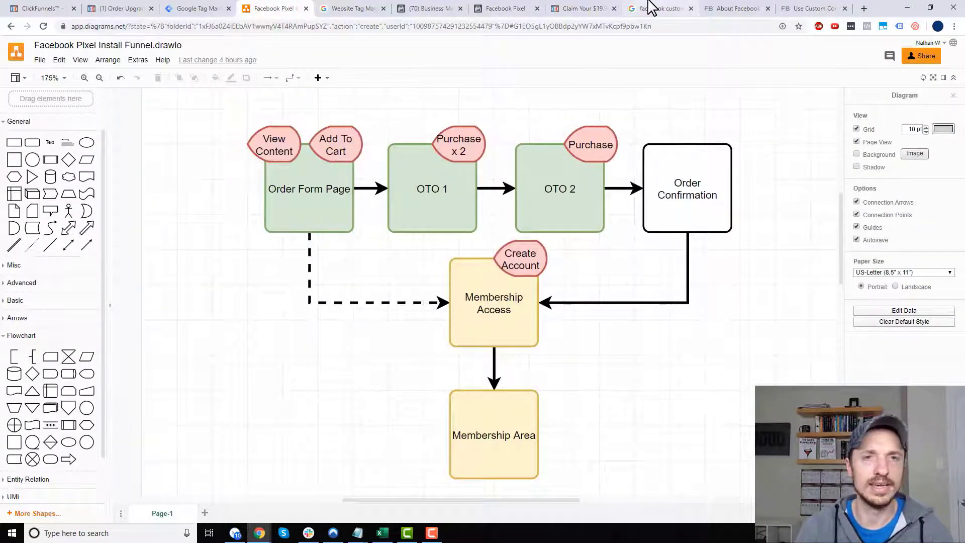
left_click(506, 11)
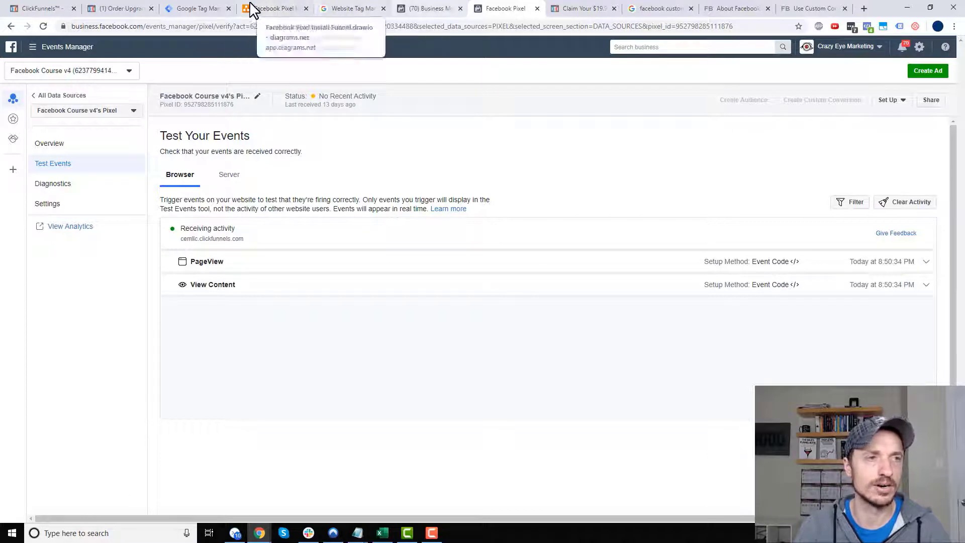
Close the old Order Upgrade page and copy the Stripe test card number from the new order page's test-mode notice
left_click(128, 7)
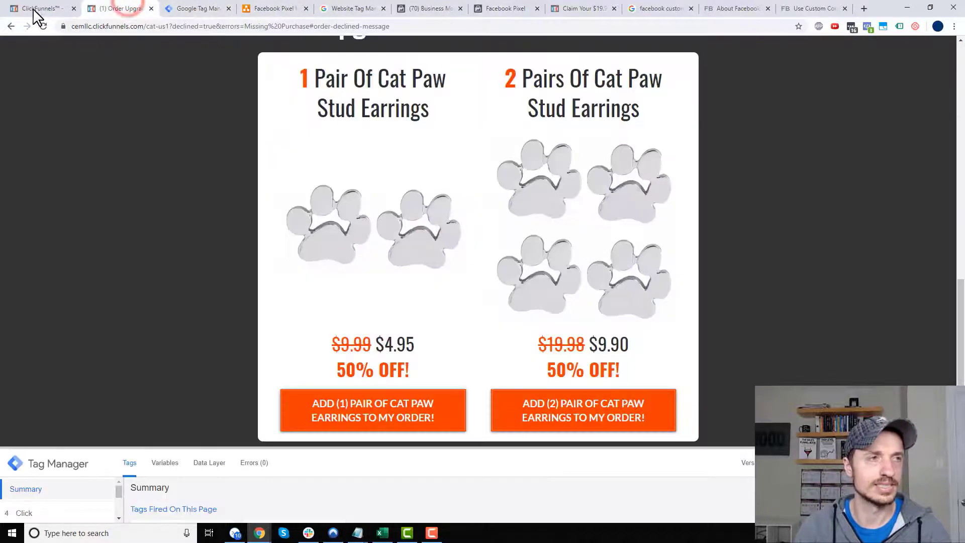
left_click(151, 8)
left_click(50, 8)
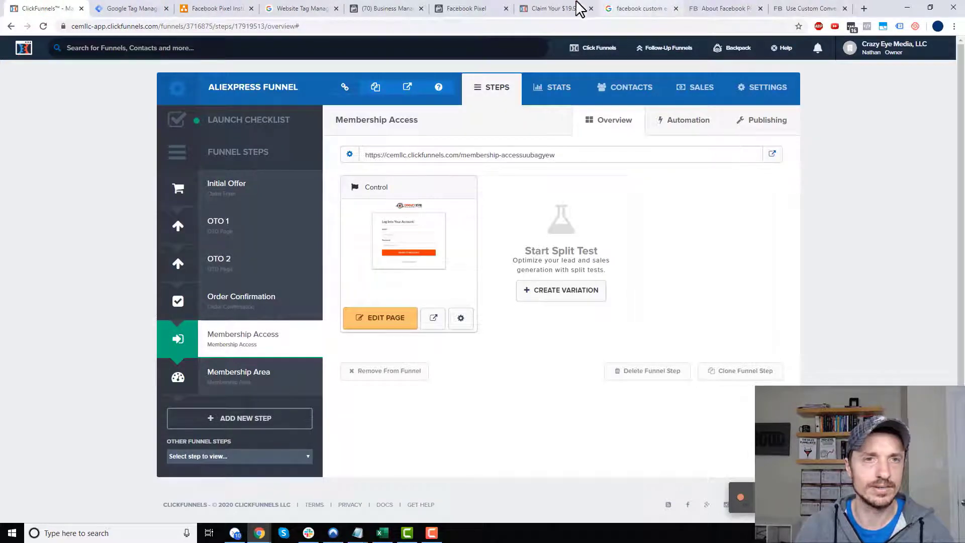
left_click(557, 9)
scroll(521, 198, "down", 2)
scroll(352, 159, "up", 2)
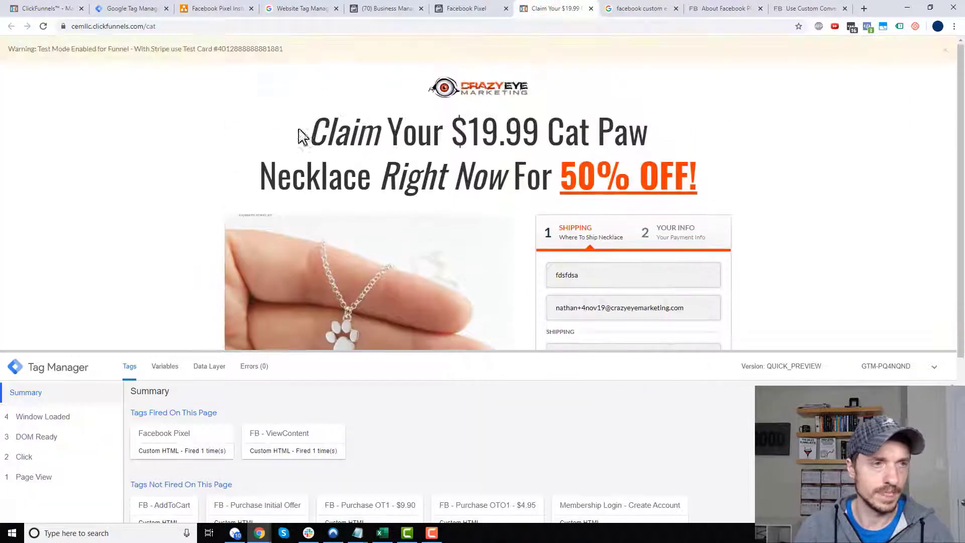
double_click(259, 49)
right_click(258, 48)
left_click(289, 55)
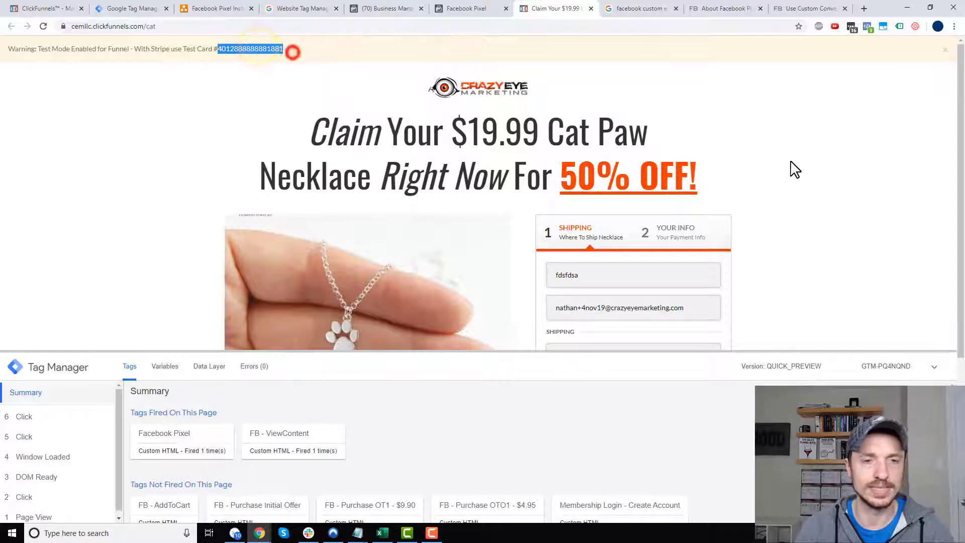
Select United States as the shipping country and continue to the payment information of the cat paw necklace order
scroll(861, 204, "down", 4)
left_click(635, 250)
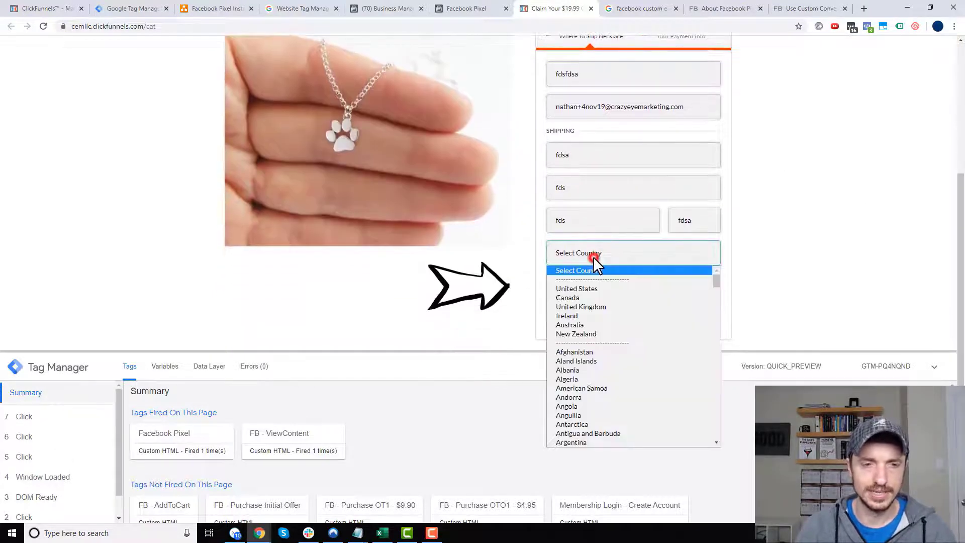
left_click(595, 287)
left_click(686, 298)
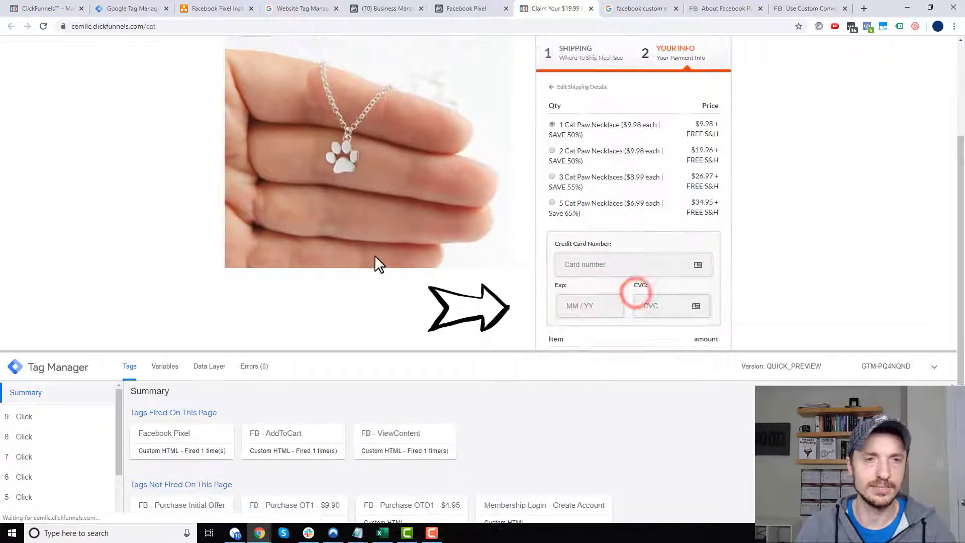
Check Events Manager for the Add to Cart event and move its tab and the order page's tab beside ClickFunnels
left_click_drag(462, 7, 116, 8)
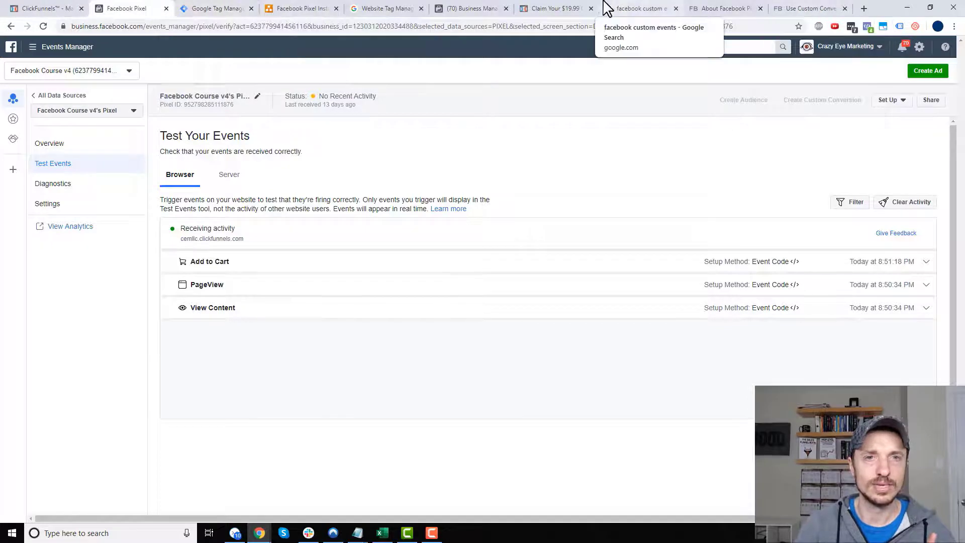
left_click_drag(575, 7, 254, 21)
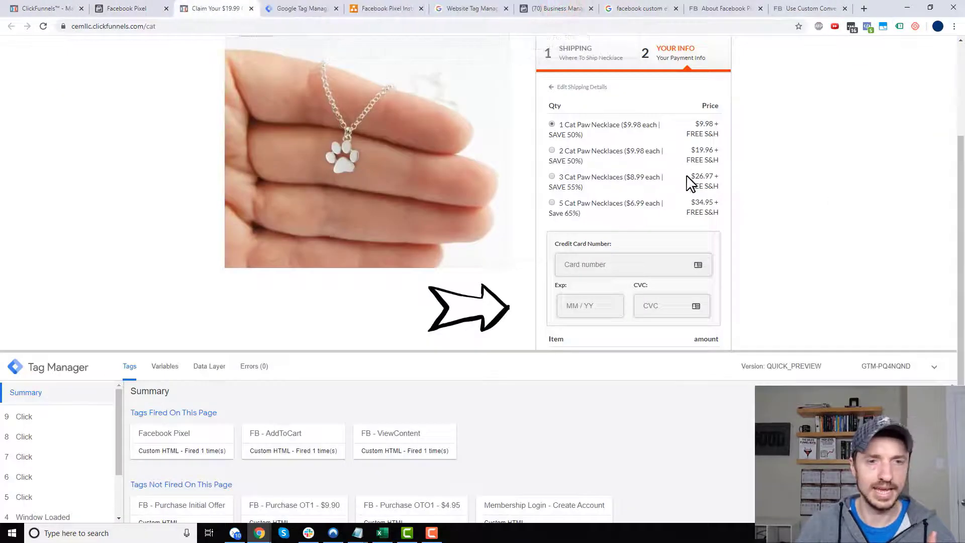
Fill in the test card number, expiry date and CVC, add the Cat Library offer and complete the order
left_click(642, 264)
key("ctrl+v")
scroll(615, 263, "down", 3)
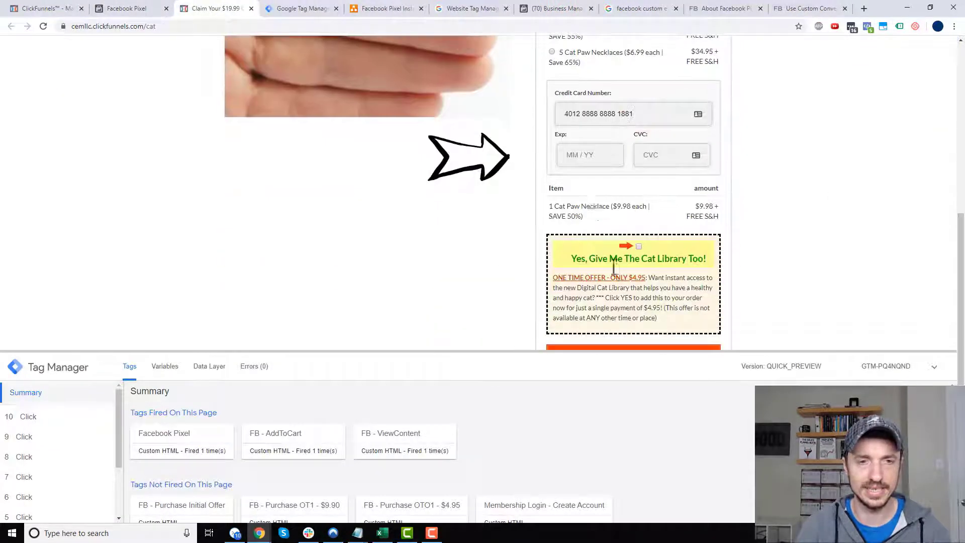
type("1")
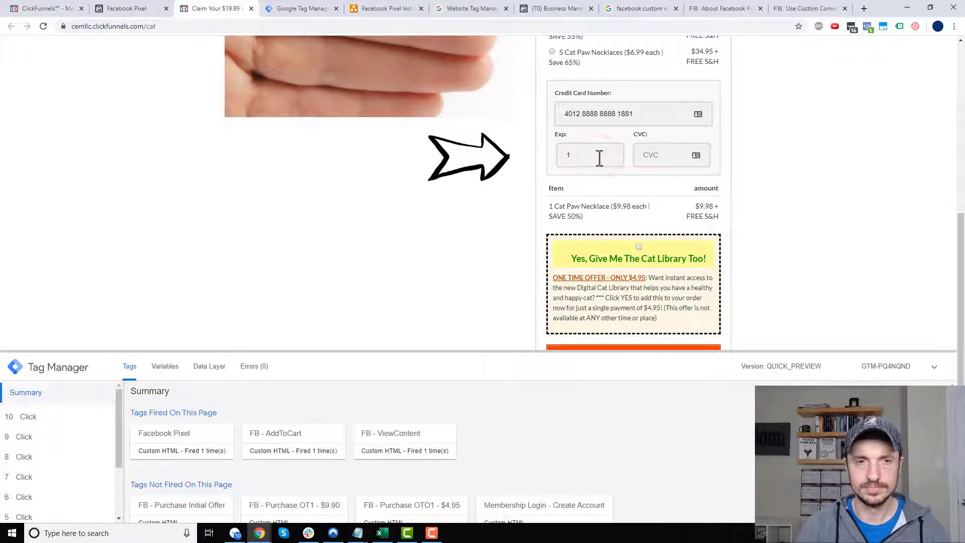
type("23")
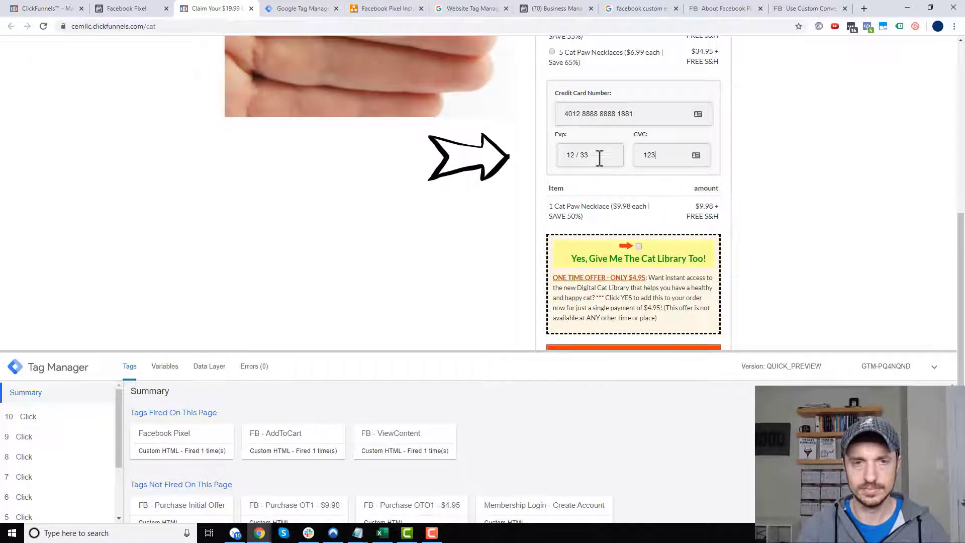
left_click(638, 248)
scroll(646, 258, "down", 2)
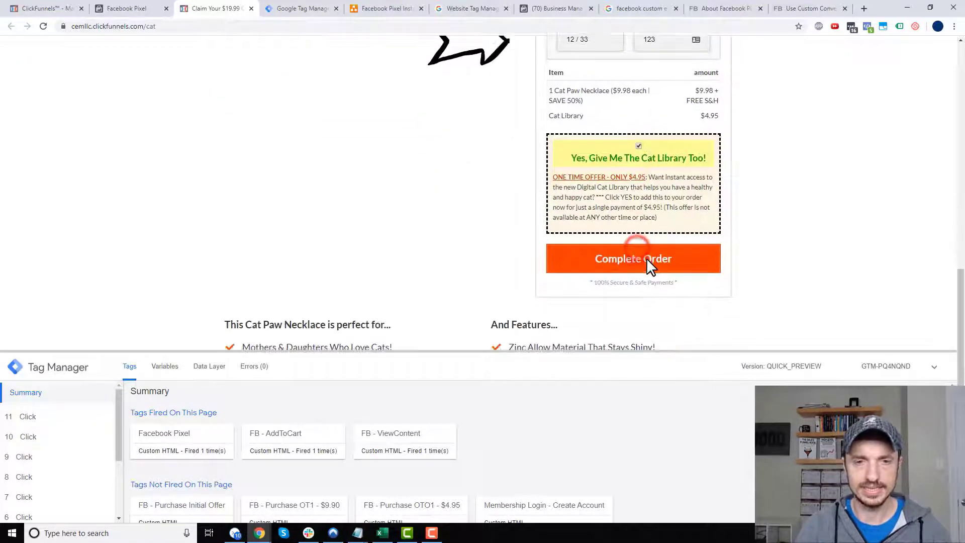
left_click(646, 262)
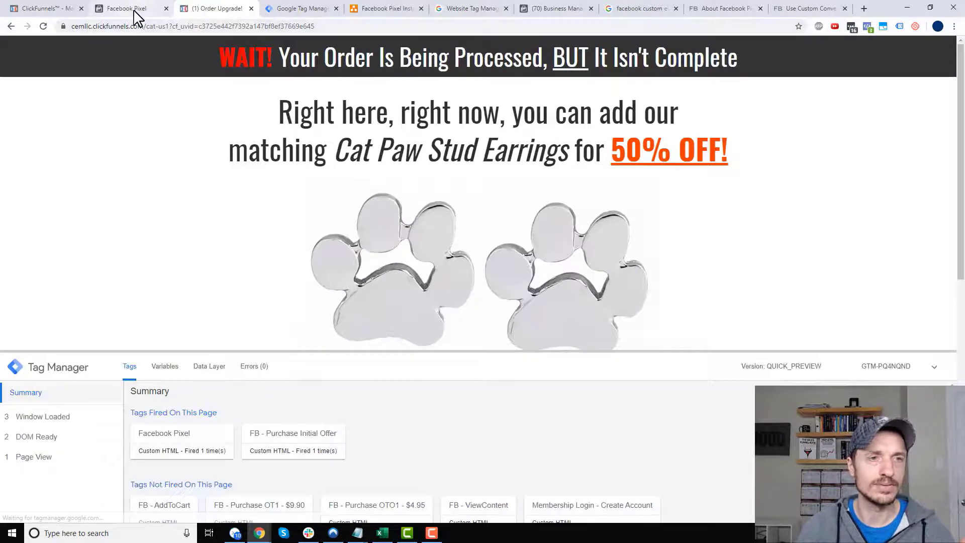
Switch to Events Manager and examine the value parameter of the Purchase event from the initial order
left_click(133, 10)
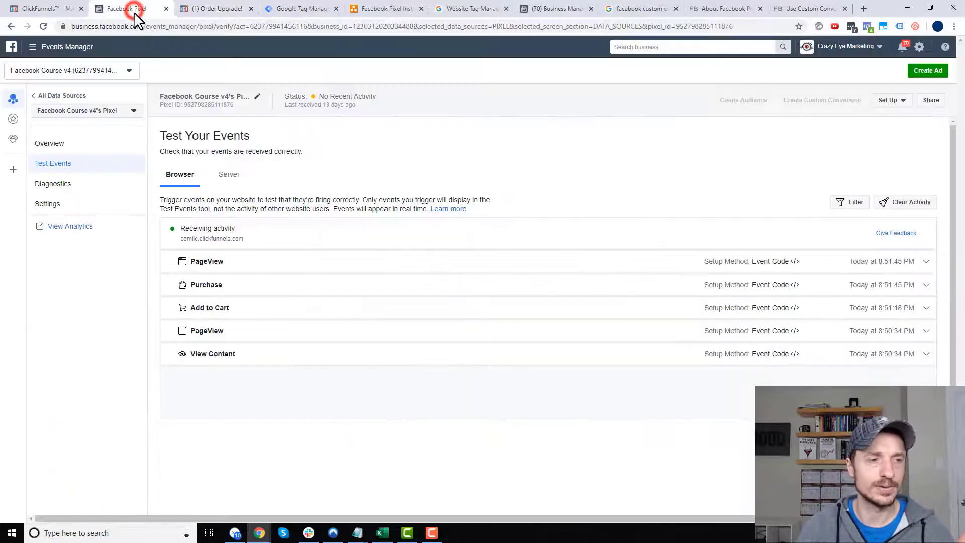
left_click(214, 285)
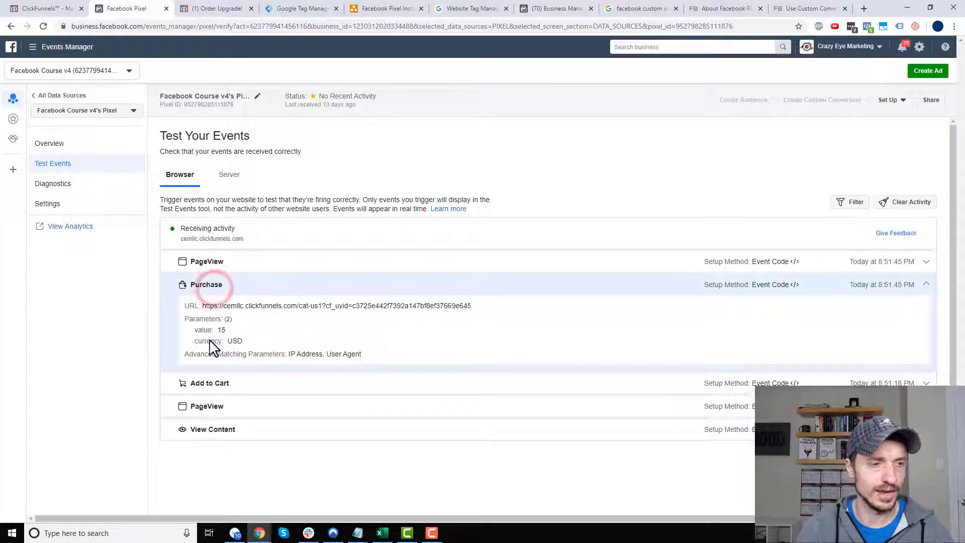
left_click_drag(216, 330, 252, 330)
left_click(252, 330)
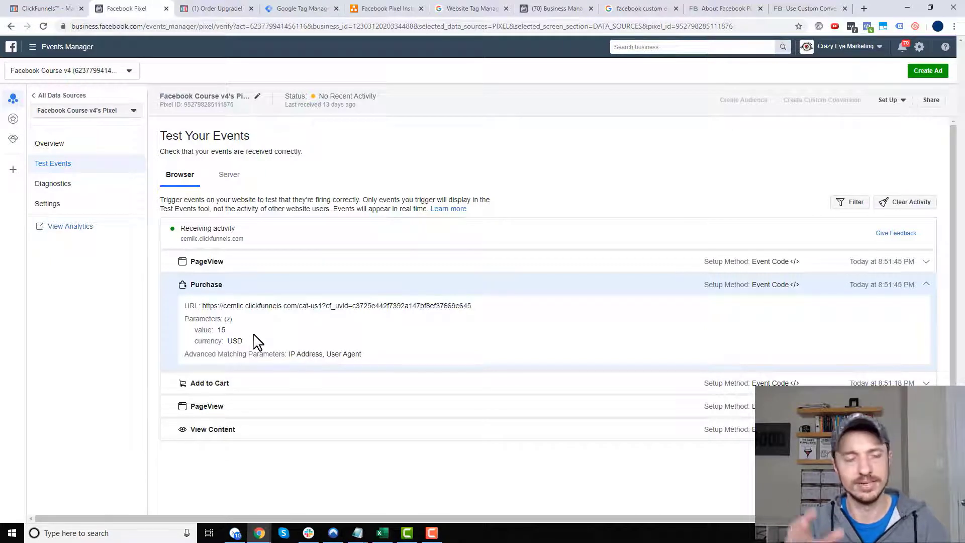
left_click_drag(233, 331, 217, 332)
left_click(220, 331)
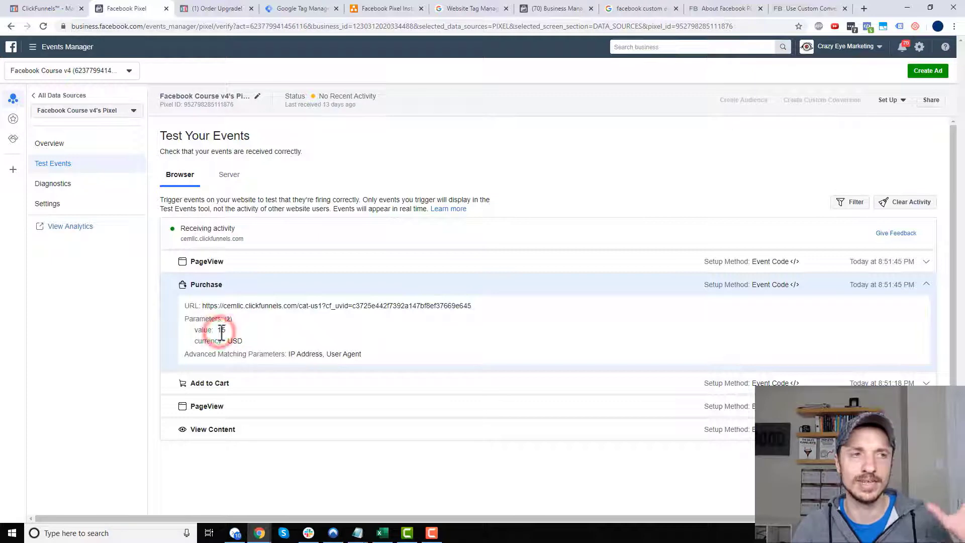
Return to the Order Upgrade page, shrink the Tag Manager preview pane and add one pair of Cat Paw Stud Earrings to the order
left_click(220, 12)
scroll(426, 141, "down", 8)
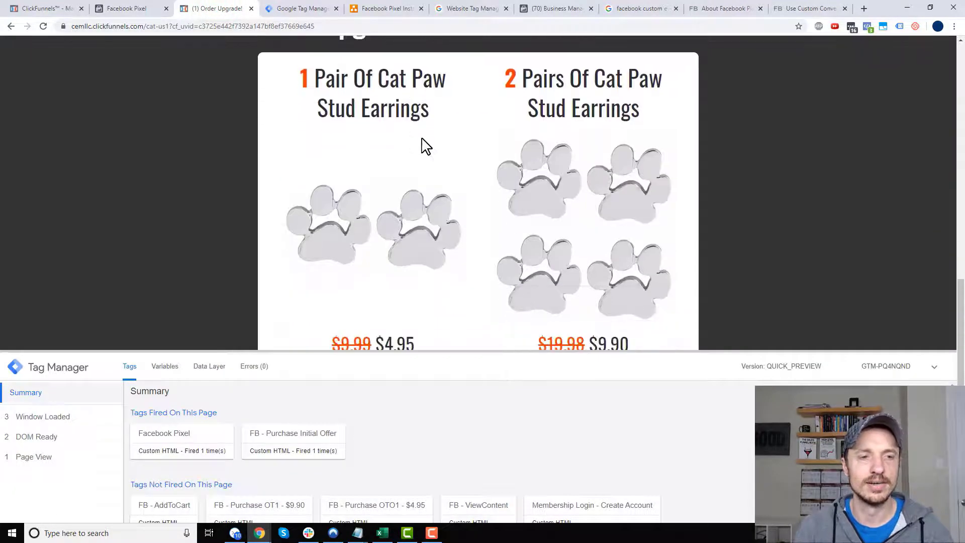
left_click_drag(457, 351, 450, 439)
left_click(364, 416)
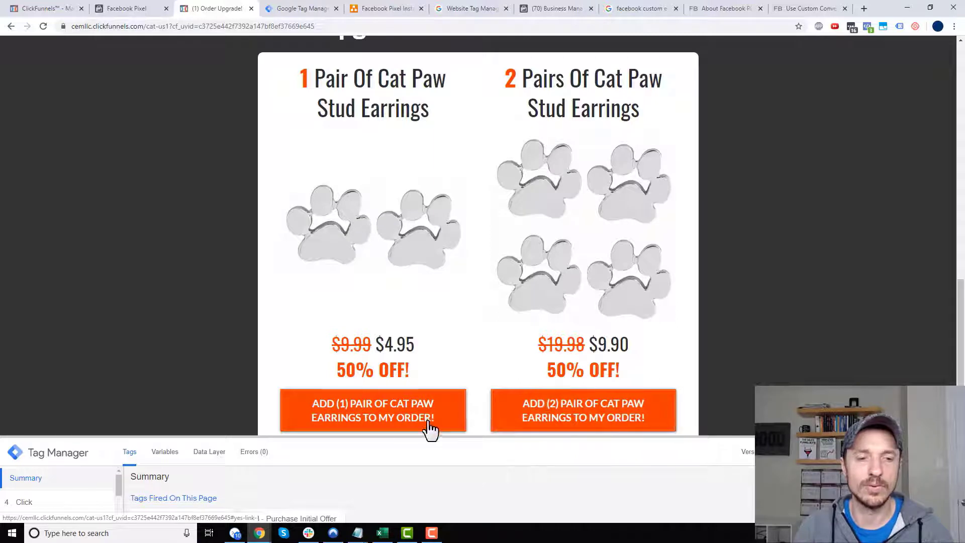
left_click(427, 408)
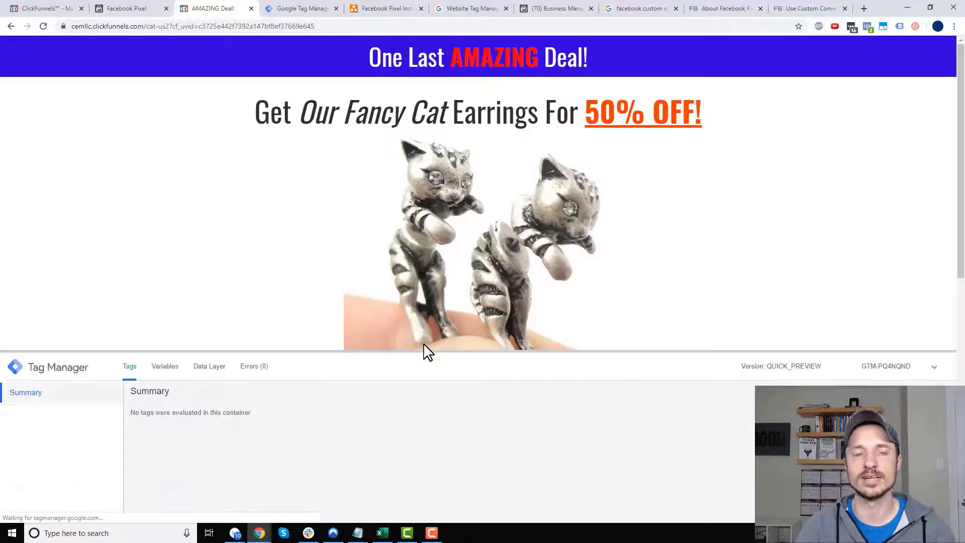
Switch to Events Manager and examine the value of the Purchase event sent by the stud earrings upgrade
left_click(126, 10)
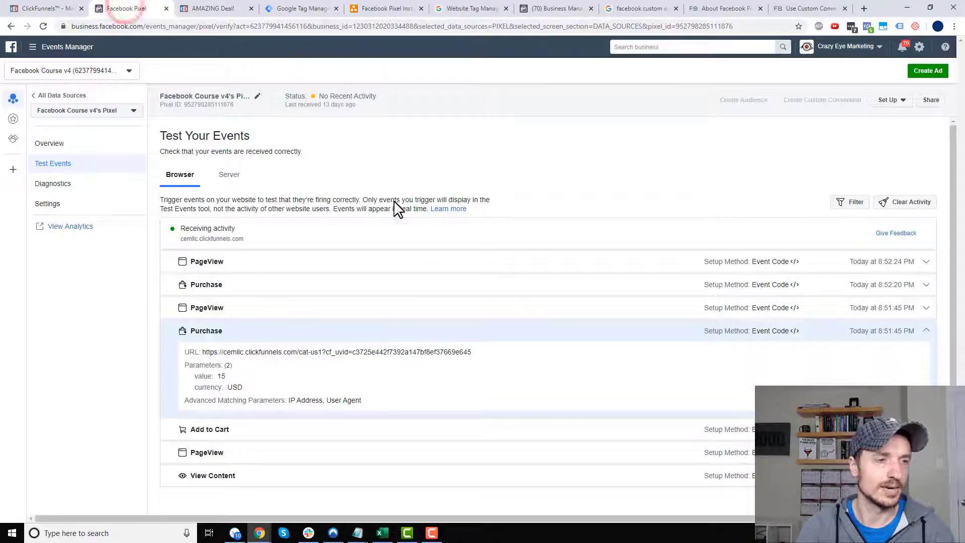
left_click(233, 284)
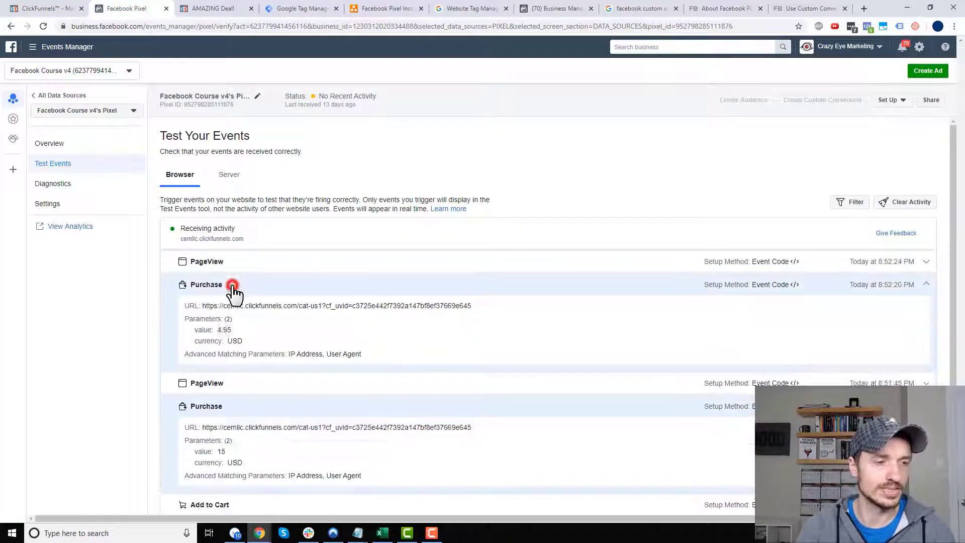
left_click_drag(217, 329, 251, 332)
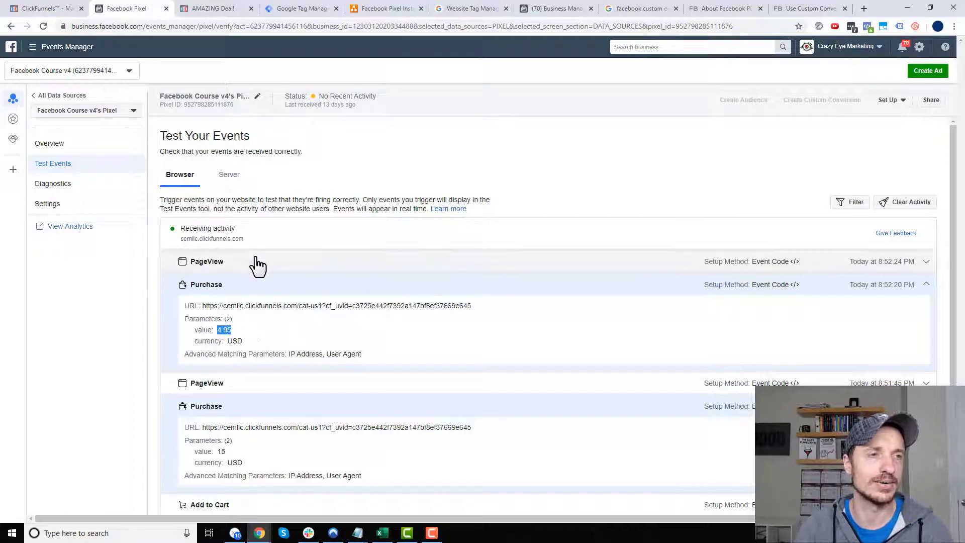
Return to the second upsell page, shrink the Tag Manager preview pane and add two pairs of Fancy Cat Earrings to the order
left_click(216, 13)
scroll(519, 172, "down", 10)
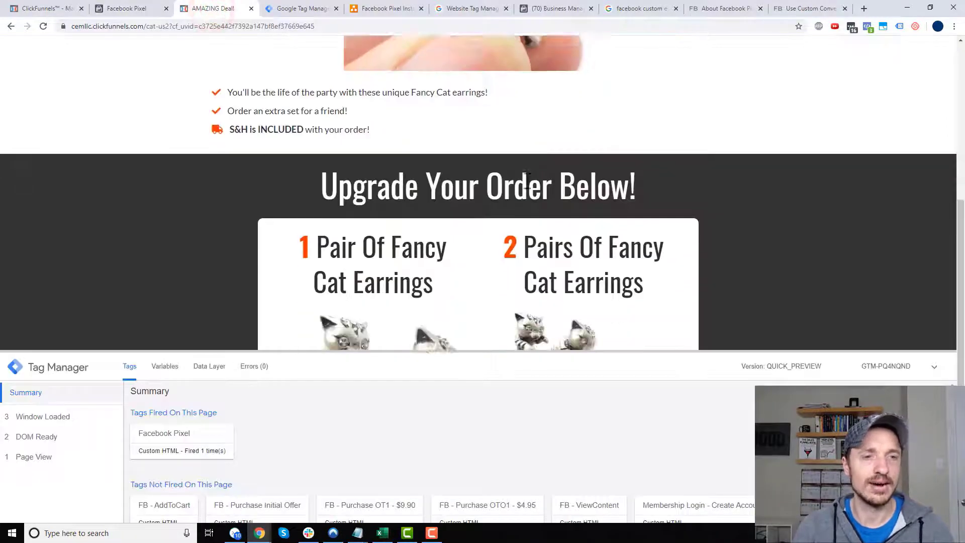
left_click_drag(512, 351, 496, 456)
left_click(548, 407)
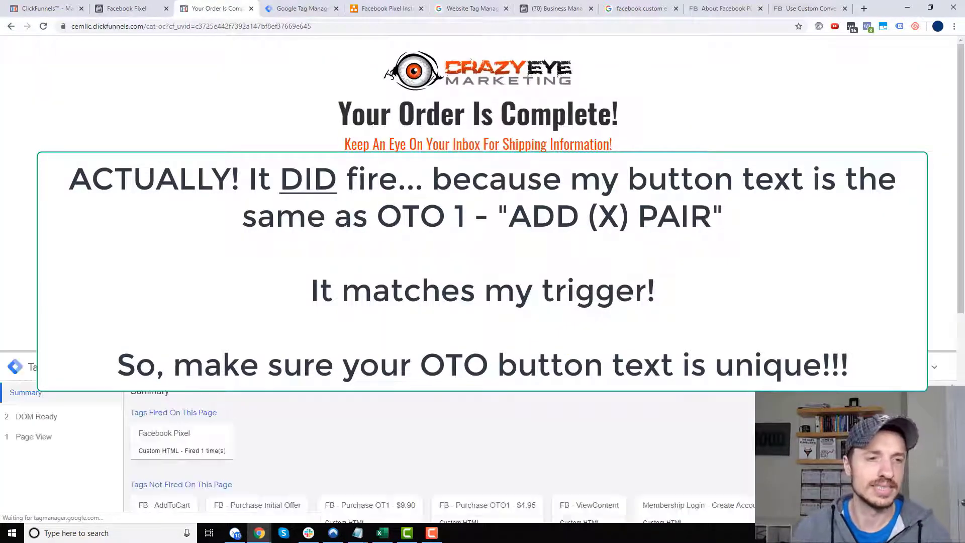
Look through the order confirmation page and check Events Manager for the events sent on the way to the membership area
scroll(483, 201, "down", 2)
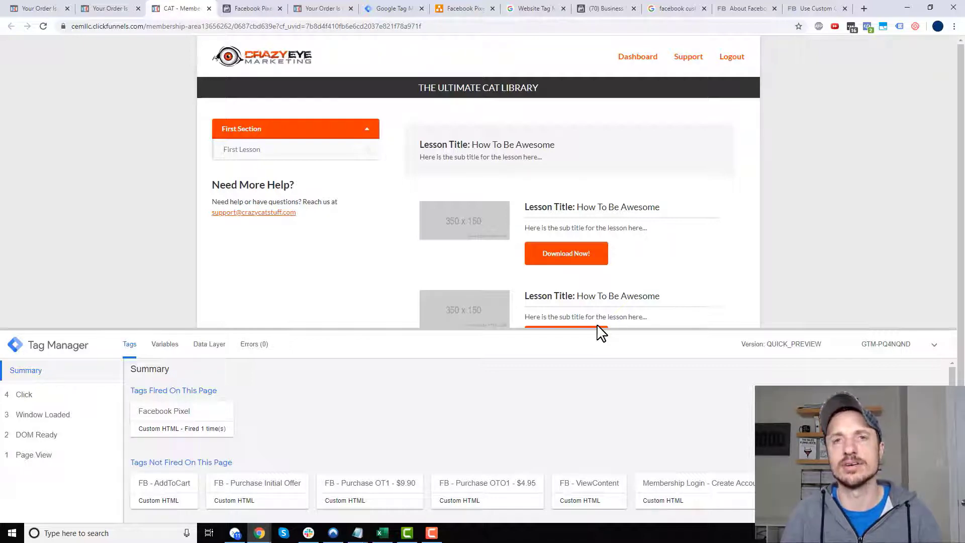
left_click(243, 9)
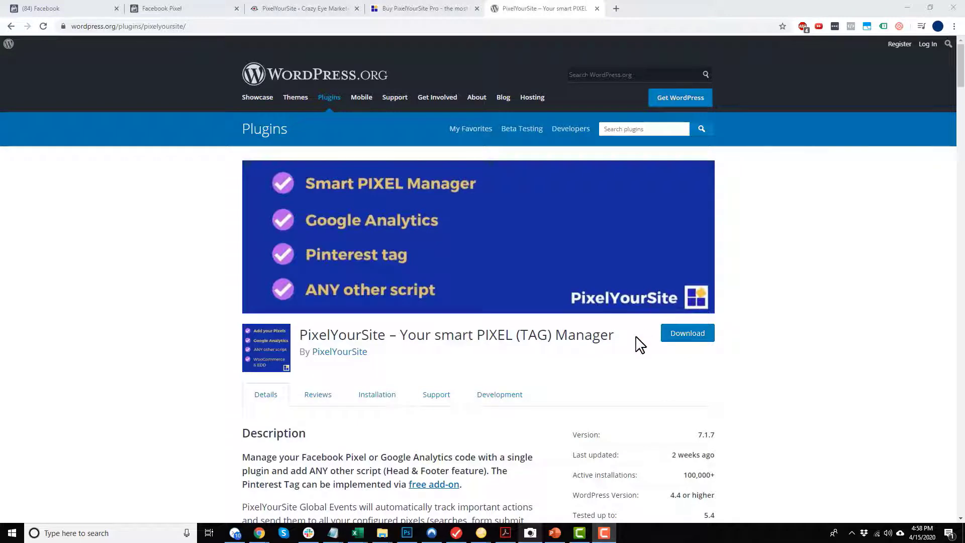
Read the PixelYourSite plugin description on WordPress.org, covering its tracking features, WooCommerce and Easy Digital Downloads integrations and global events
scroll(622, 349, "down", 5)
scroll(561, 370, "down", 2)
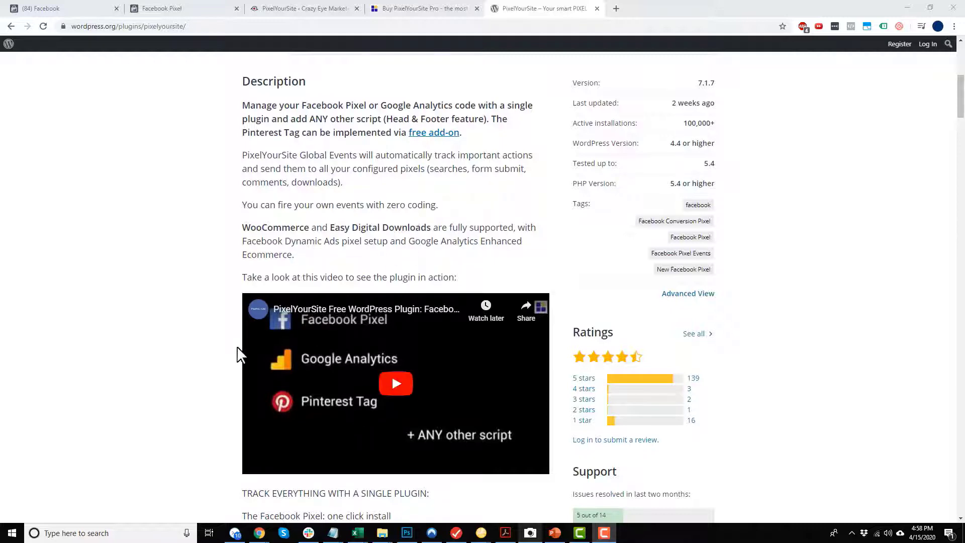
scroll(239, 358, "down", 7)
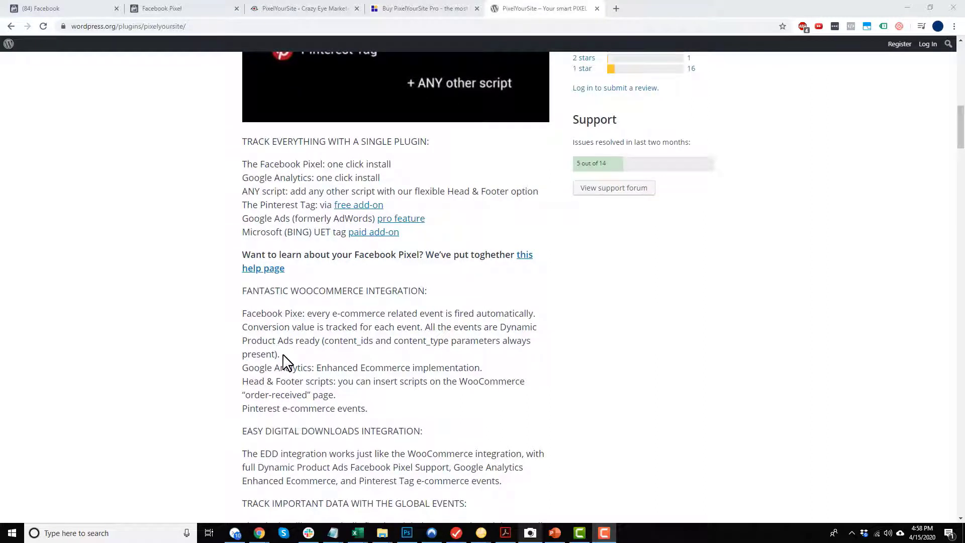
scroll(278, 399, "down", 6)
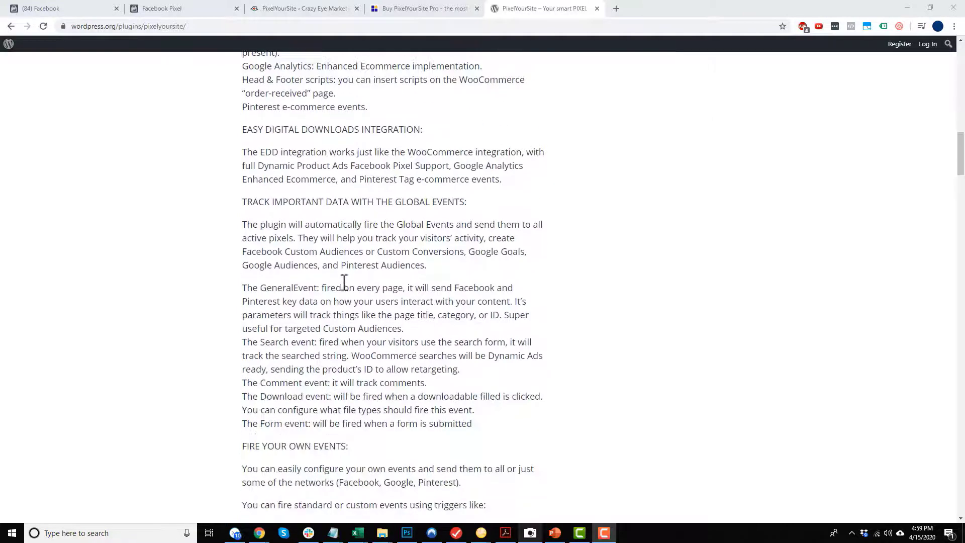
Switch to the PixelYourSite Pro pricing page, dismiss the discount offer and compare the Agency, Advanced and Starter licenses
scroll(405, 352, "up", 15)
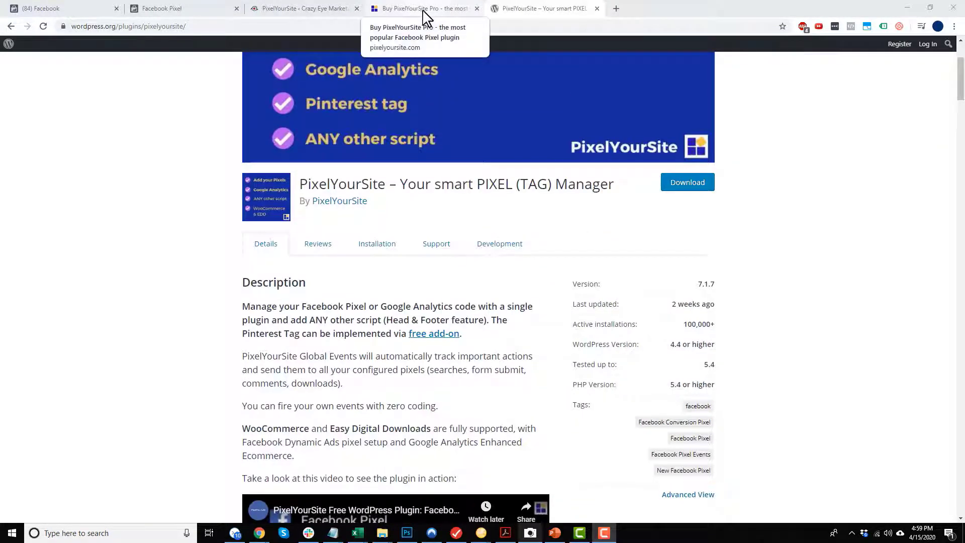
scroll(452, 341, "down", 1)
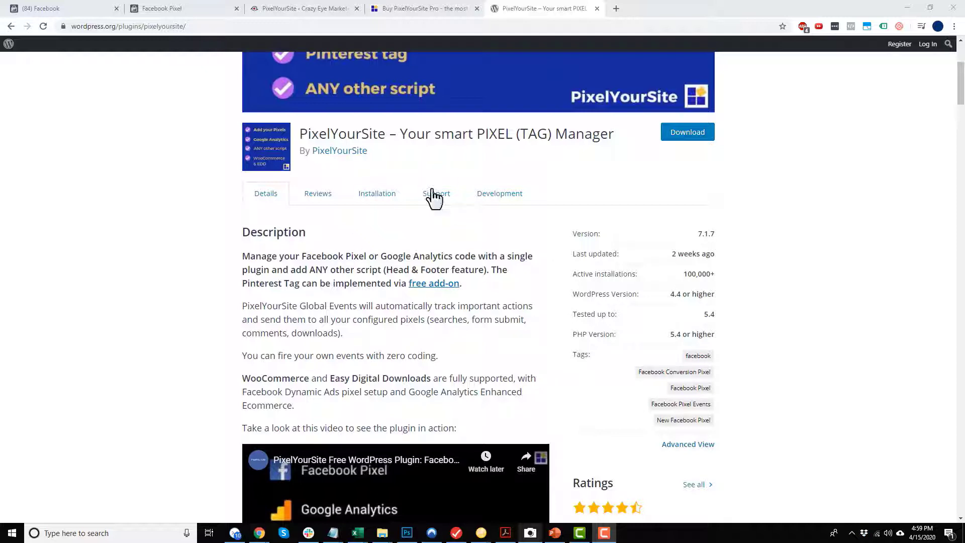
left_click(433, 12)
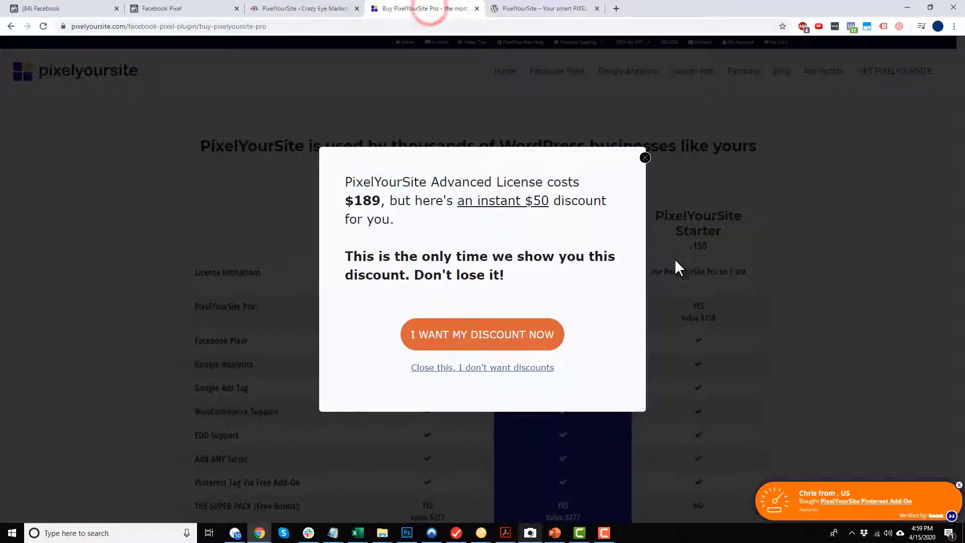
left_click(645, 158)
scroll(751, 171, "down", 2)
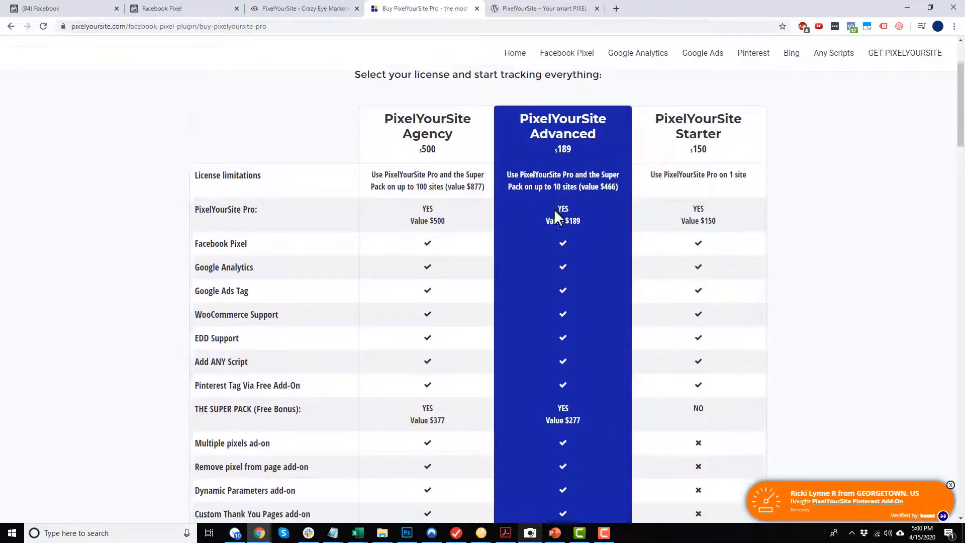
scroll(554, 209, "down", 2)
scroll(377, 226, "down", 2)
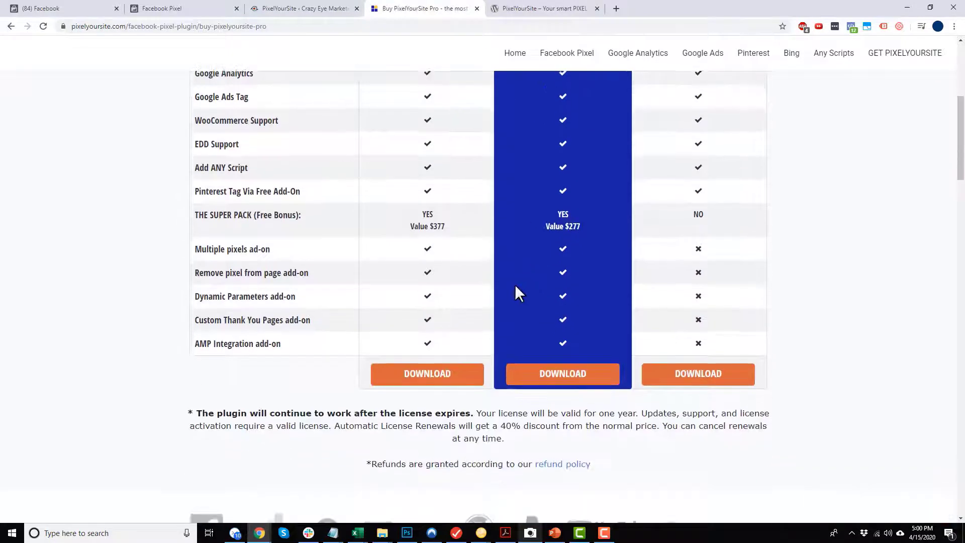
scroll(522, 297, "up", 3)
scroll(570, 203, "up", 1)
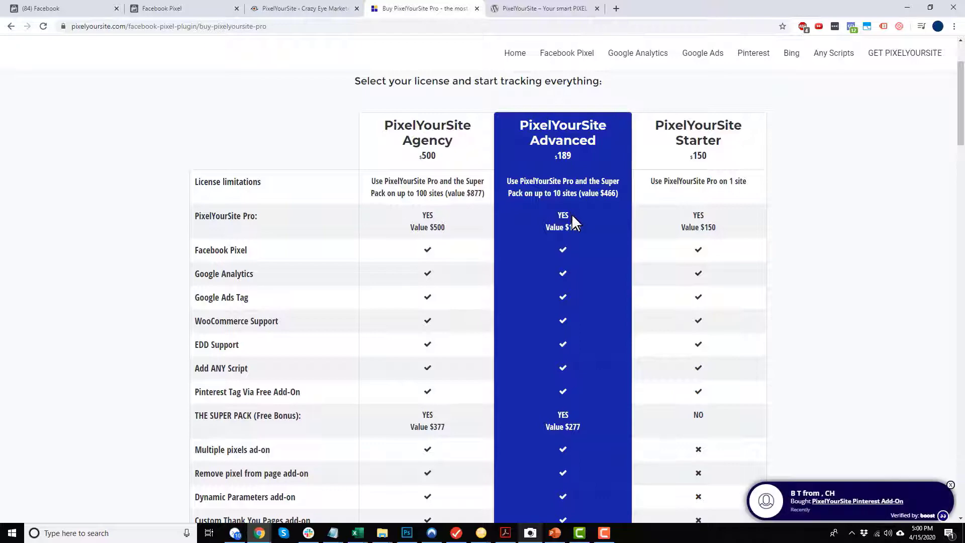
Look at the PixelYourSite Pro dashboard, switch to Events Manager and highlight the pixel ID of Facebook Course v5 among the data sources
left_click(309, 9)
scroll(355, 244, "up", 7)
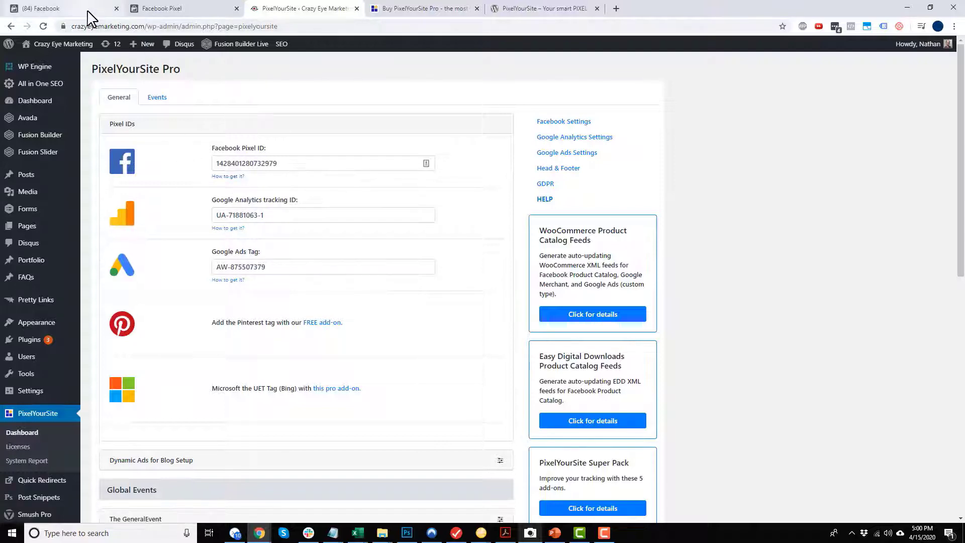
left_click(50, 10)
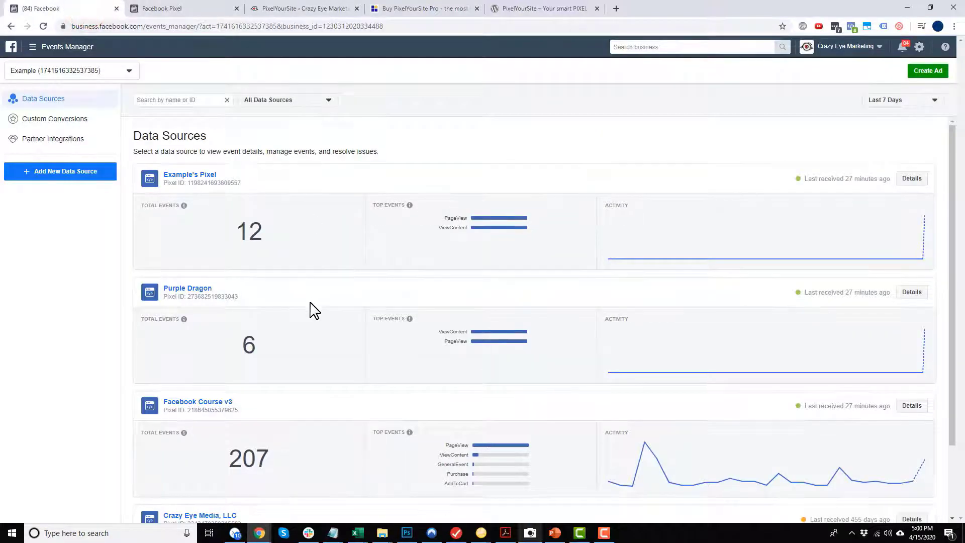
scroll(314, 309, "down", 6)
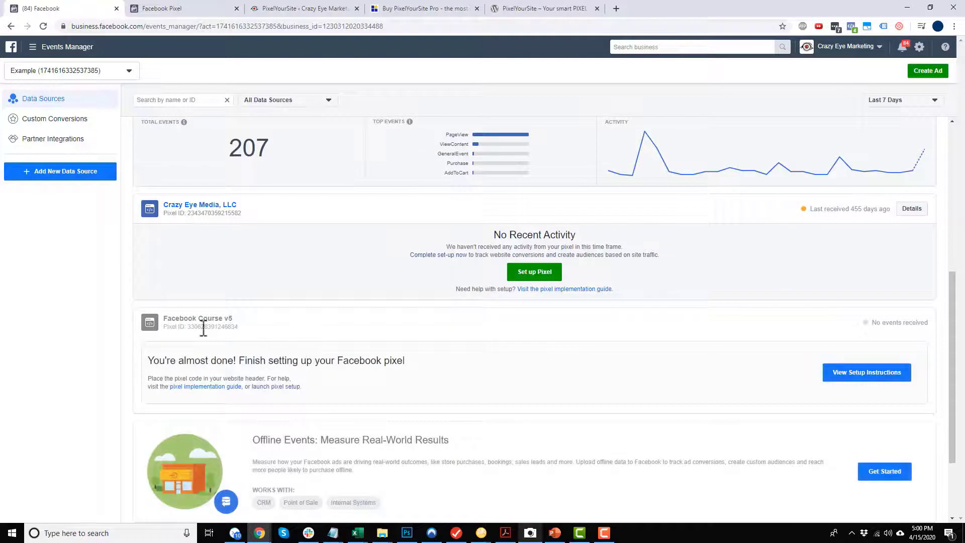
double_click(203, 328)
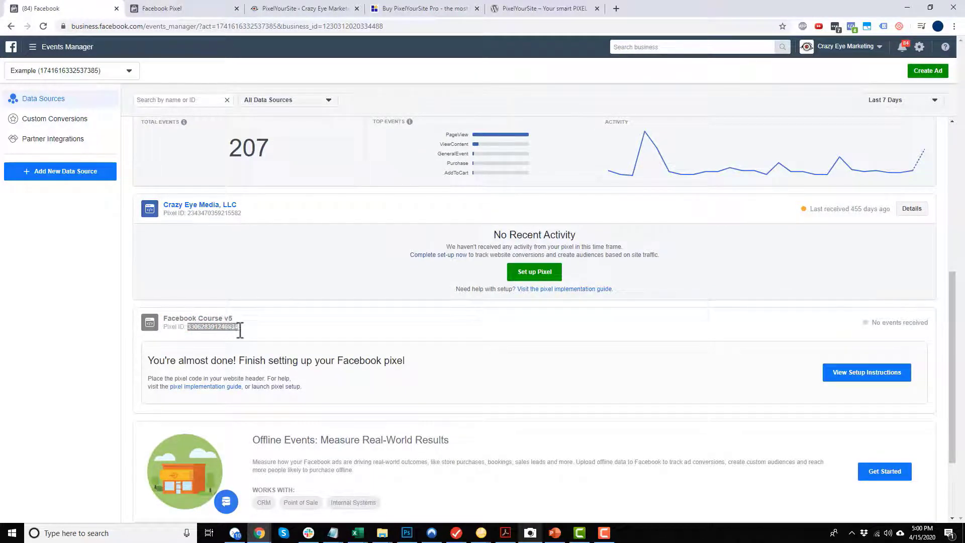
Return to the PixelYourSite Pro dashboard and look over its Pixel IDs section and the list of Global Events
left_click(421, 13)
left_click(549, 11)
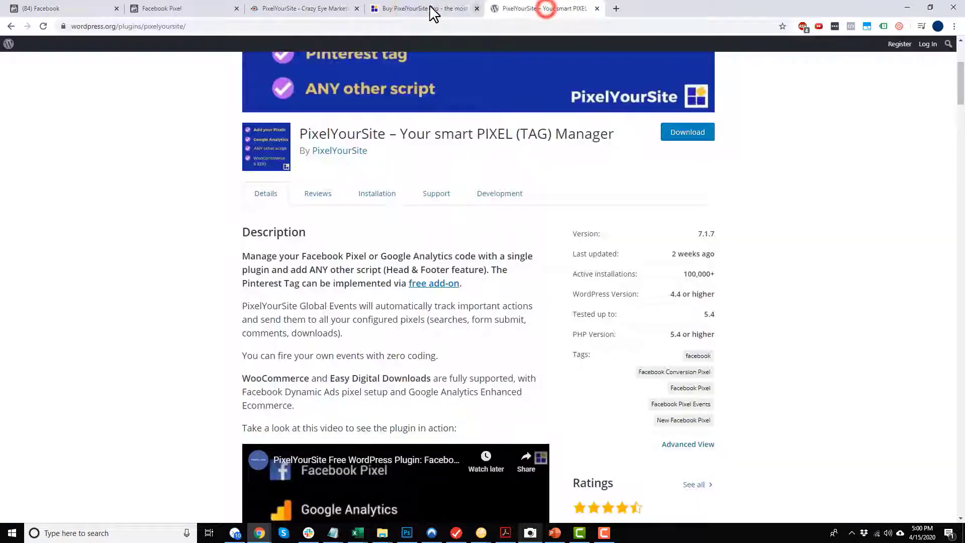
left_click(318, 9)
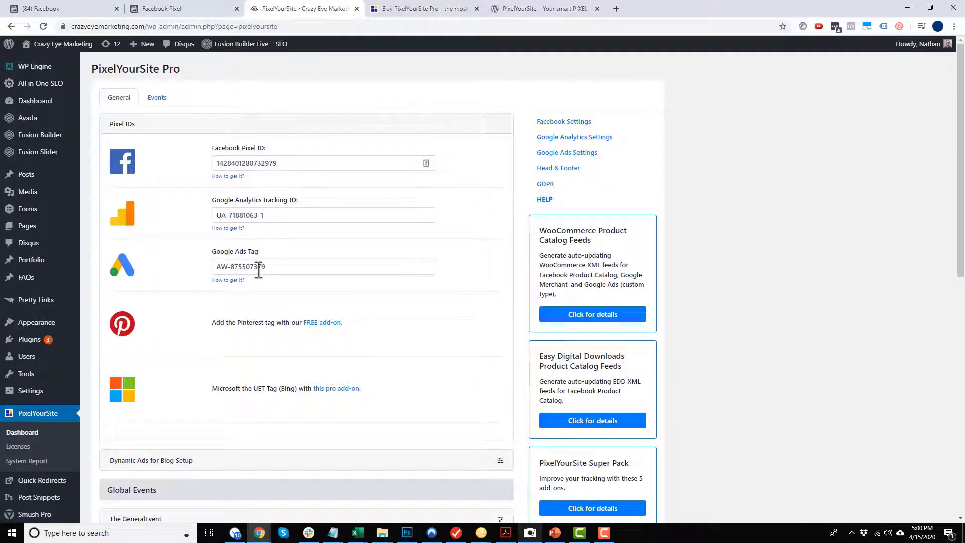
scroll(258, 269, "down", 1)
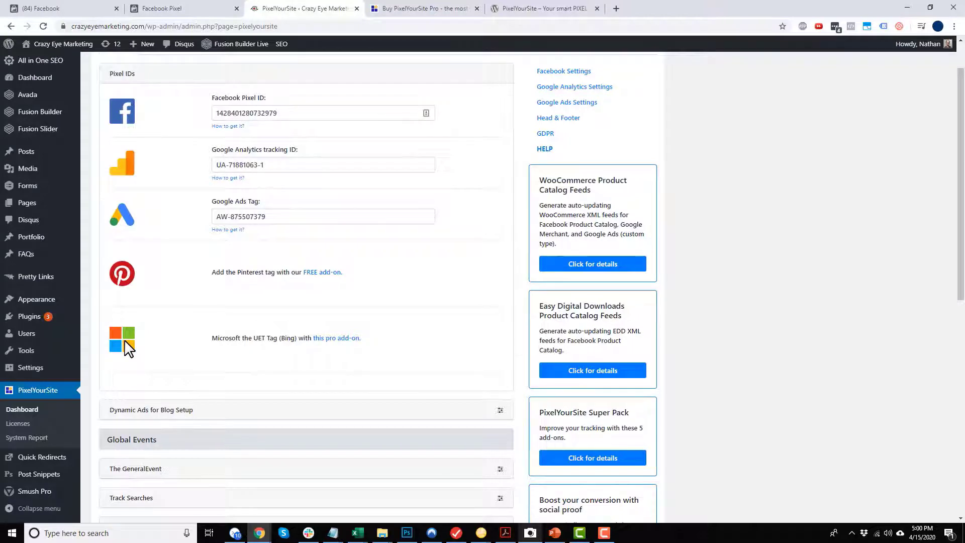
scroll(65, 409, "down", 4)
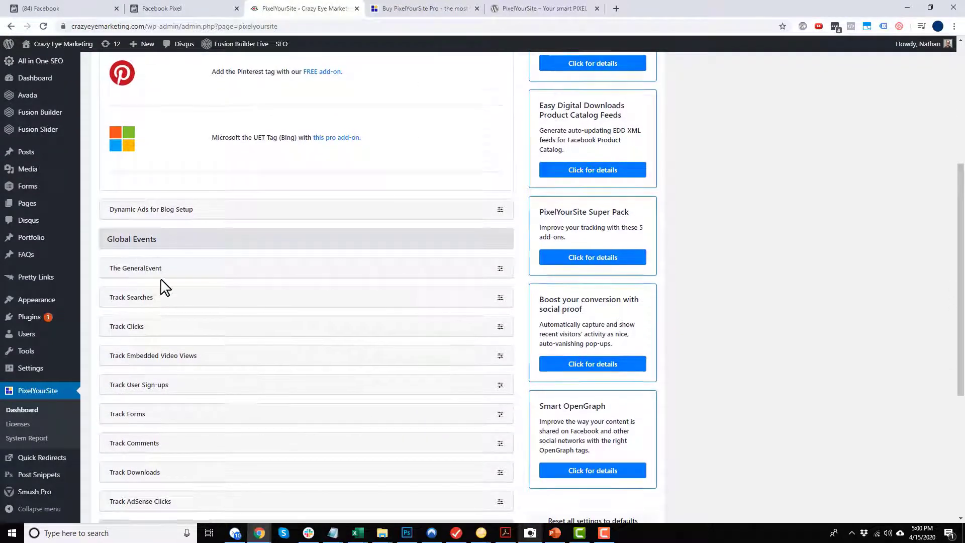
scroll(151, 286, "up", 1)
scroll(161, 312, "up", 4)
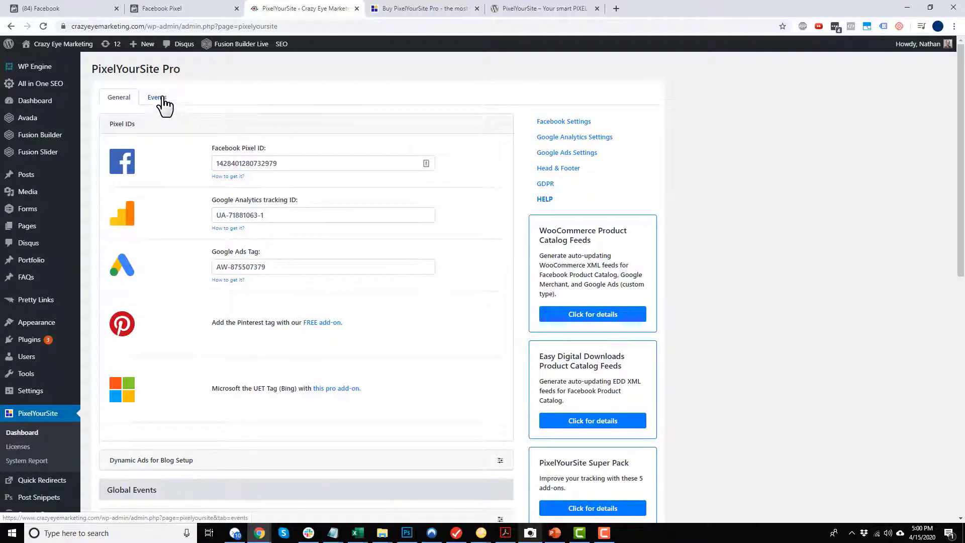
scroll(186, 107, "down", 7)
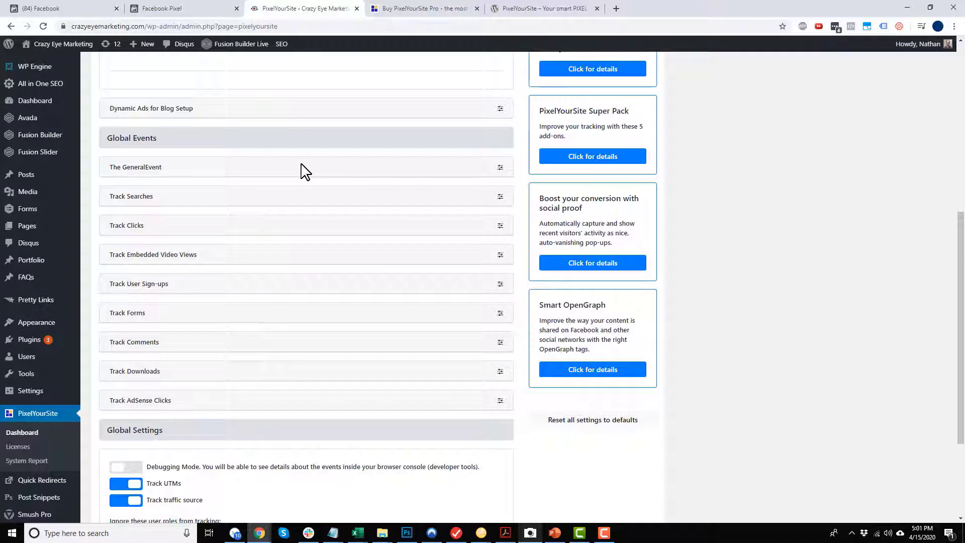
Expand The GeneralEvent and Track Searches settings and review their enabled networks and post types
left_click(500, 167)
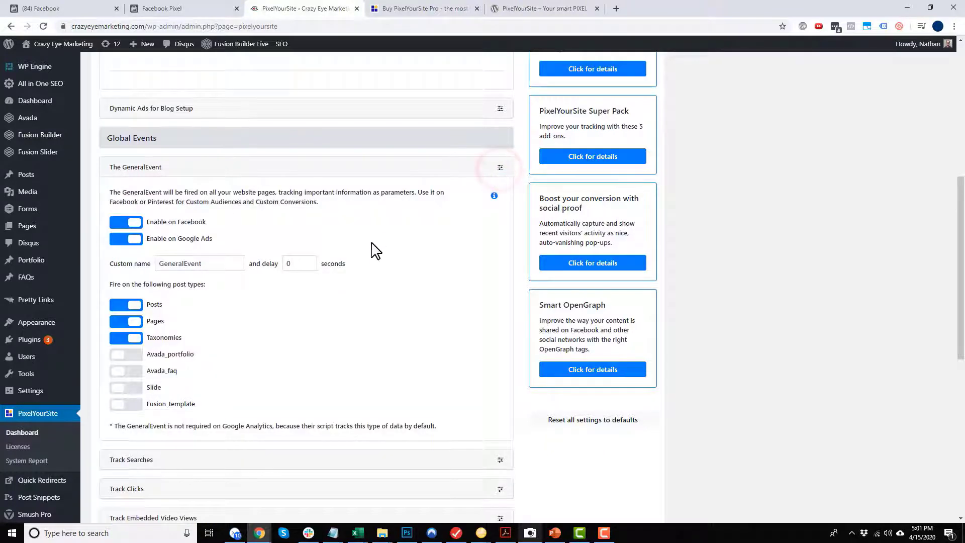
scroll(173, 233, "down", 1)
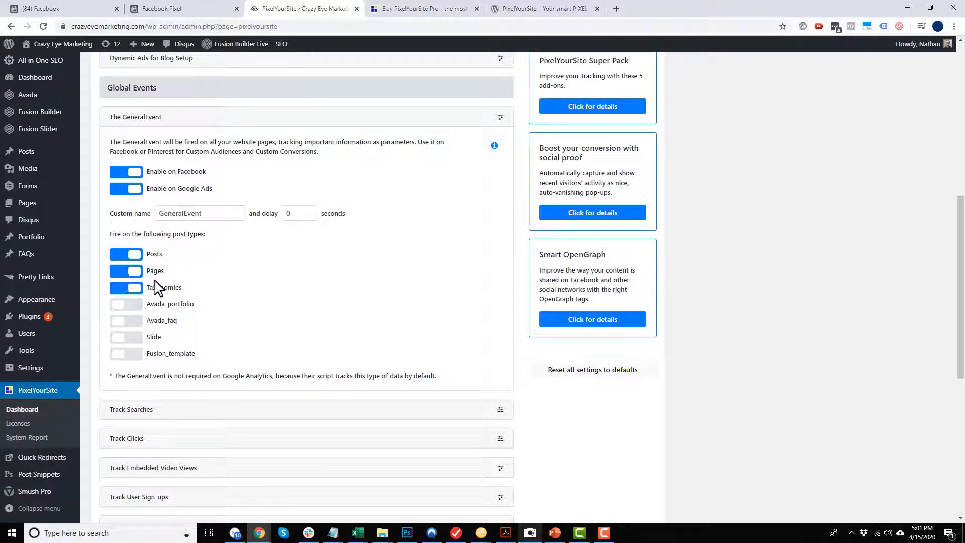
scroll(166, 286, "down", 2)
left_click(498, 310)
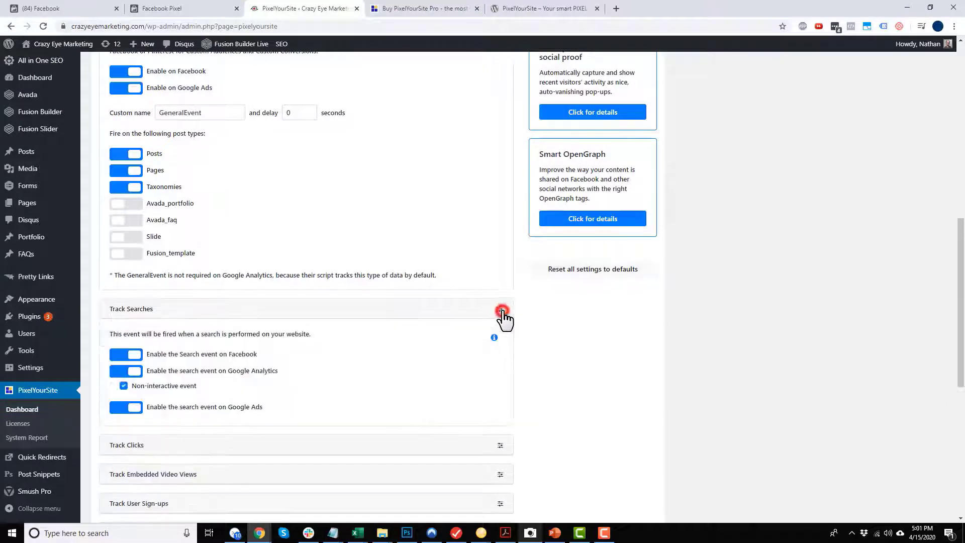
scroll(492, 317, "down", 2)
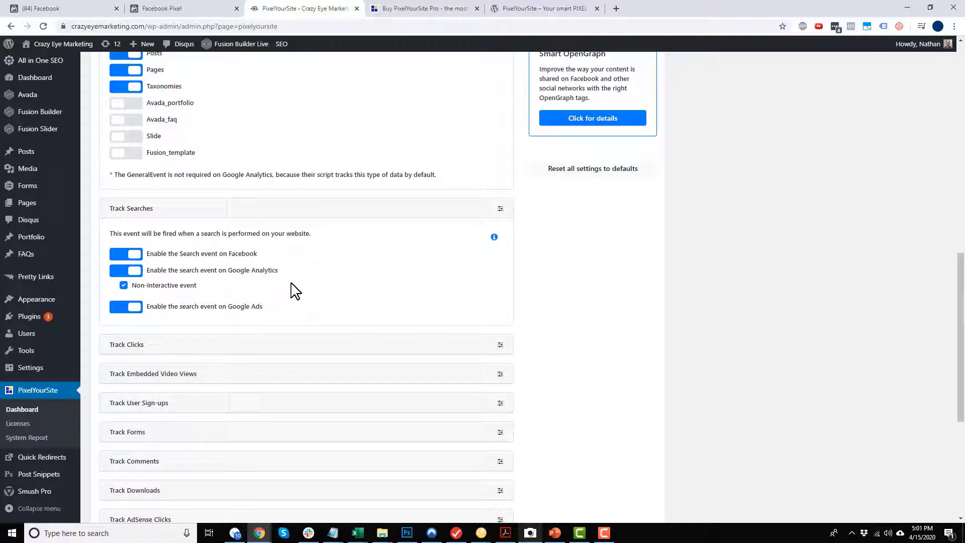
scroll(283, 293, "down", 3)
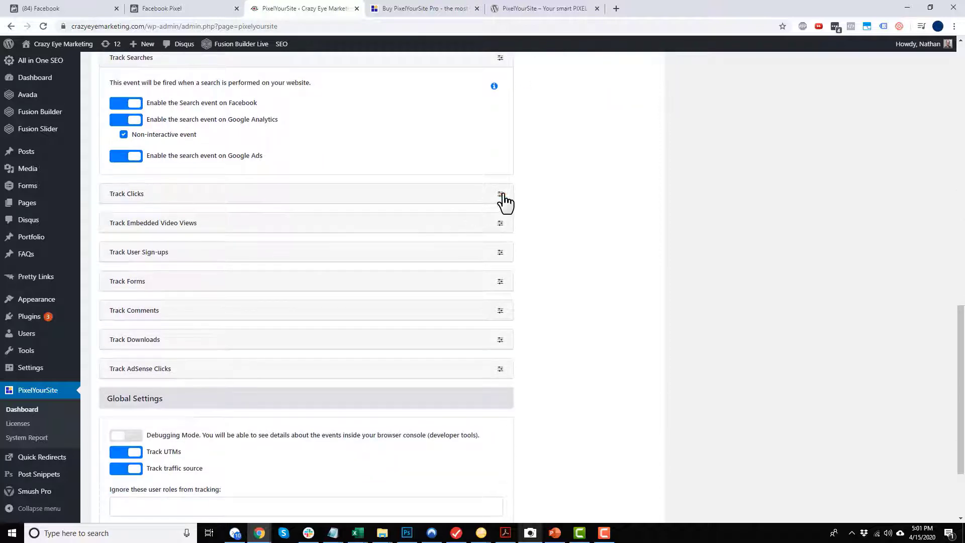
Expand the Track Clicks and Track Embedded Video Views settings and review their Facebook, Google Analytics and Google Ads options
left_click(500, 194)
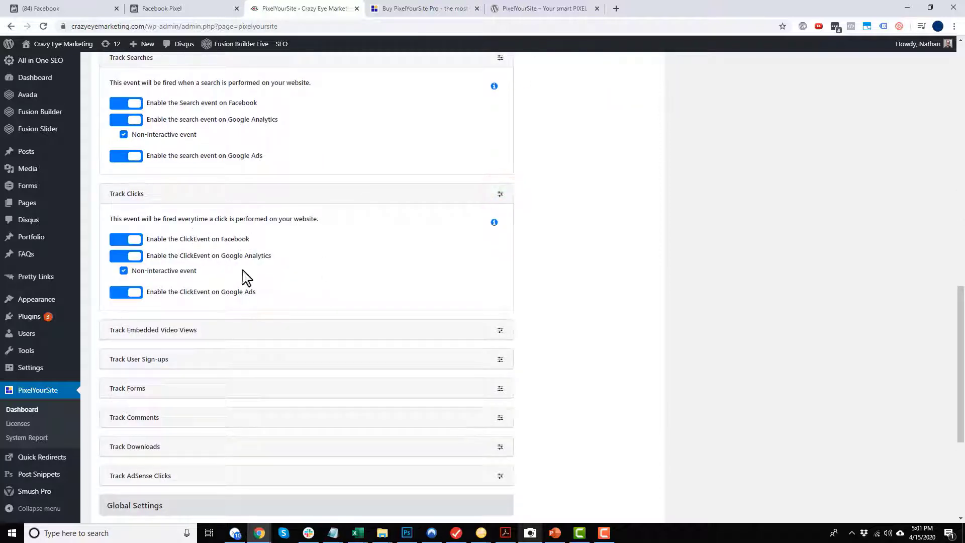
scroll(241, 269, "down", 1)
left_click(500, 280)
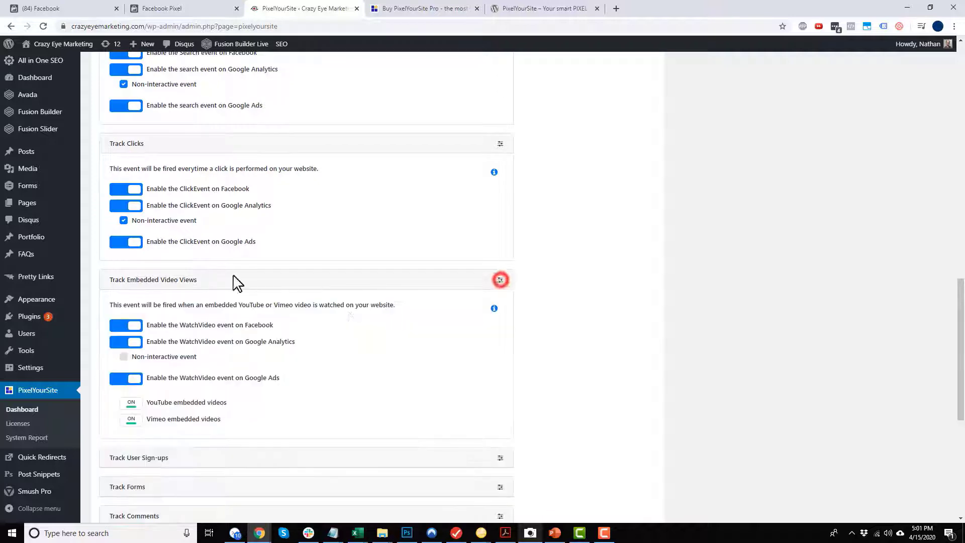
scroll(237, 283, "down", 2)
scroll(227, 277, "down", 1)
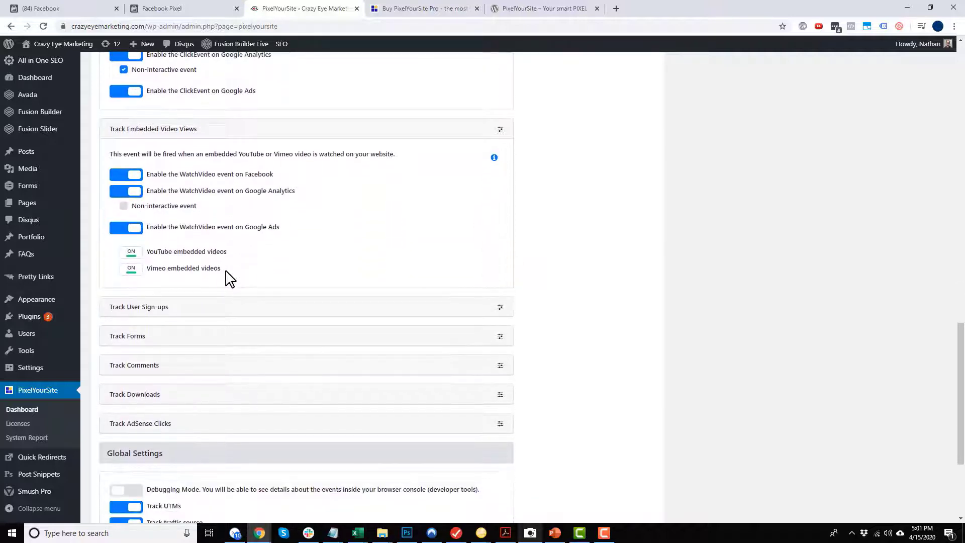
scroll(257, 279, "down", 1)
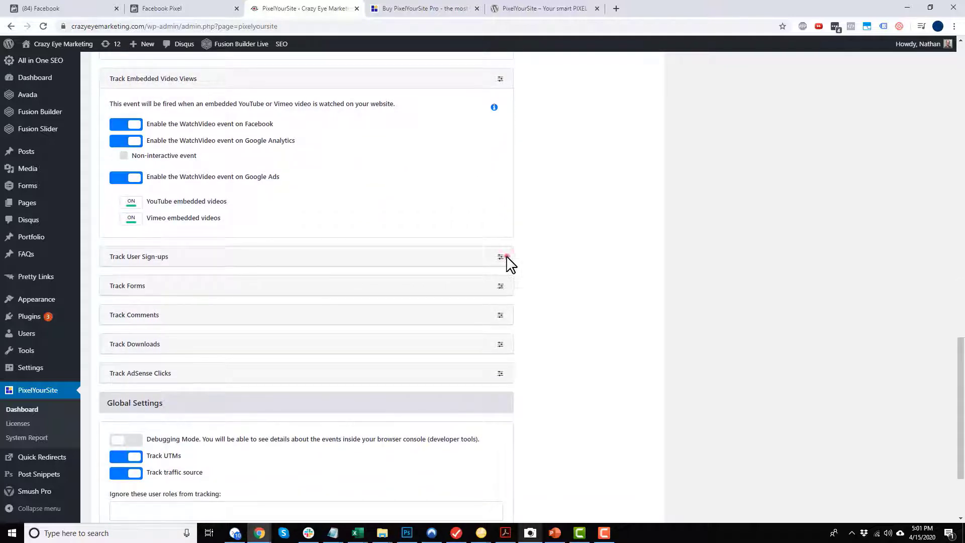
Expand the Track User Sign-ups and Track Forms settings and review which networks receive their events
left_click(500, 257)
scroll(442, 274, "down", 2)
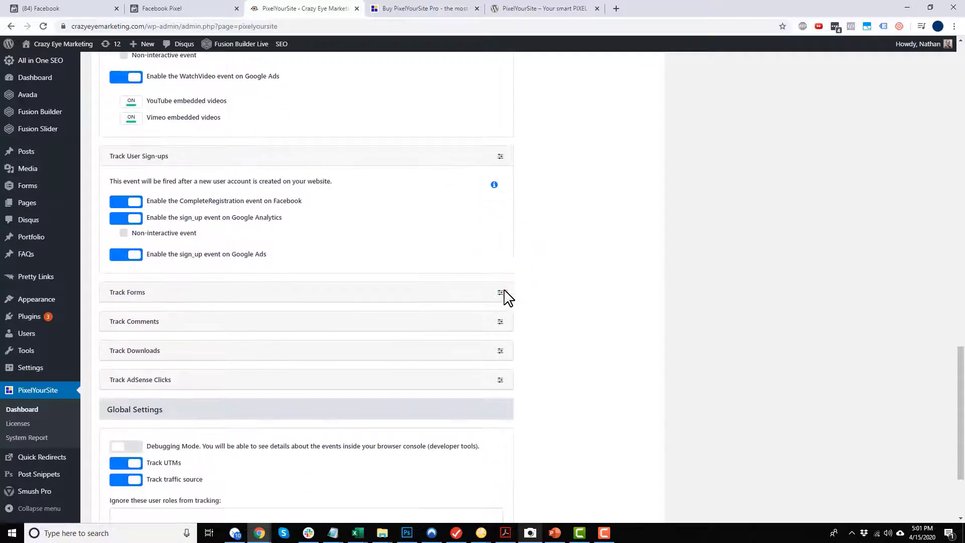
left_click(501, 291)
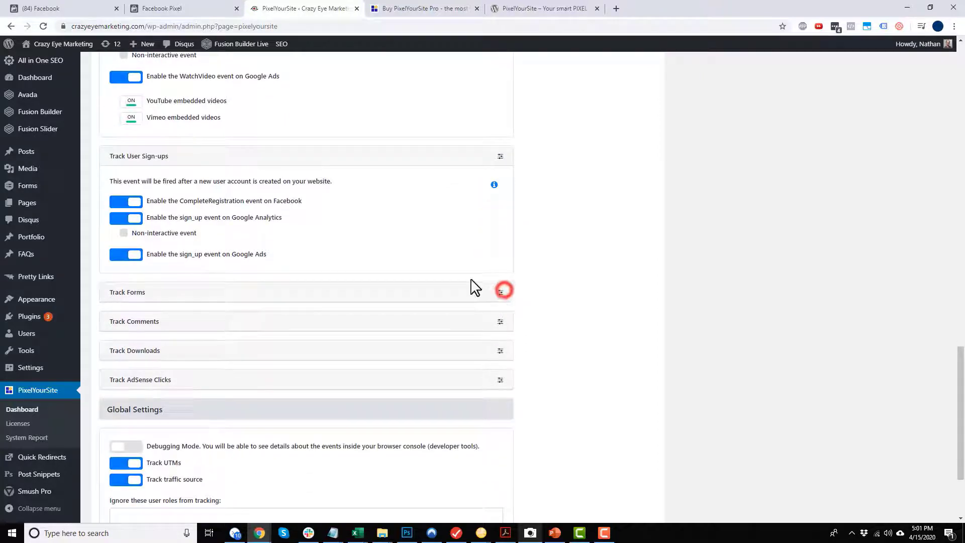
left_click(501, 292)
scroll(476, 310, "down", 2)
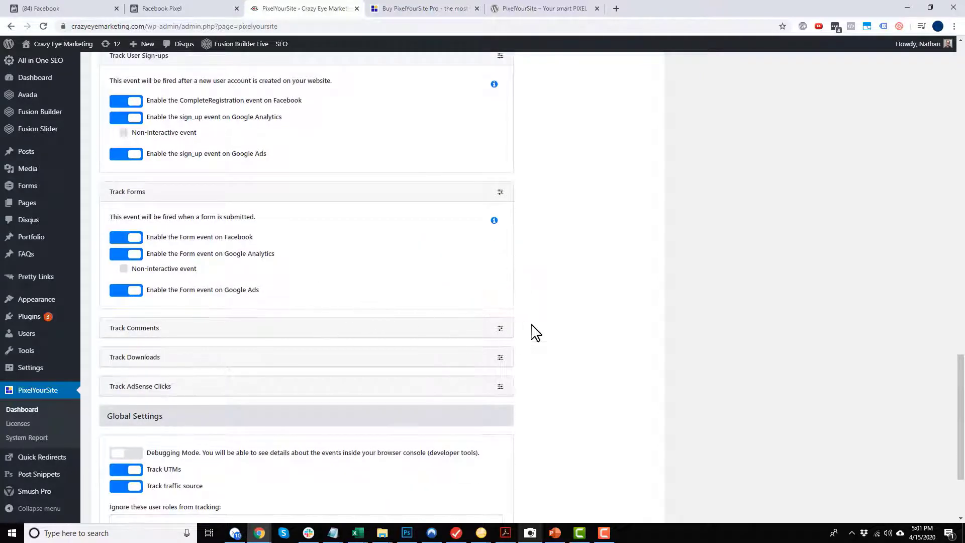
Expand the Track Comments, Track Downloads and Track AdSense Clicks settings and review their options, including the tracked file extensions
left_click(499, 329)
scroll(497, 336, "down", 3)
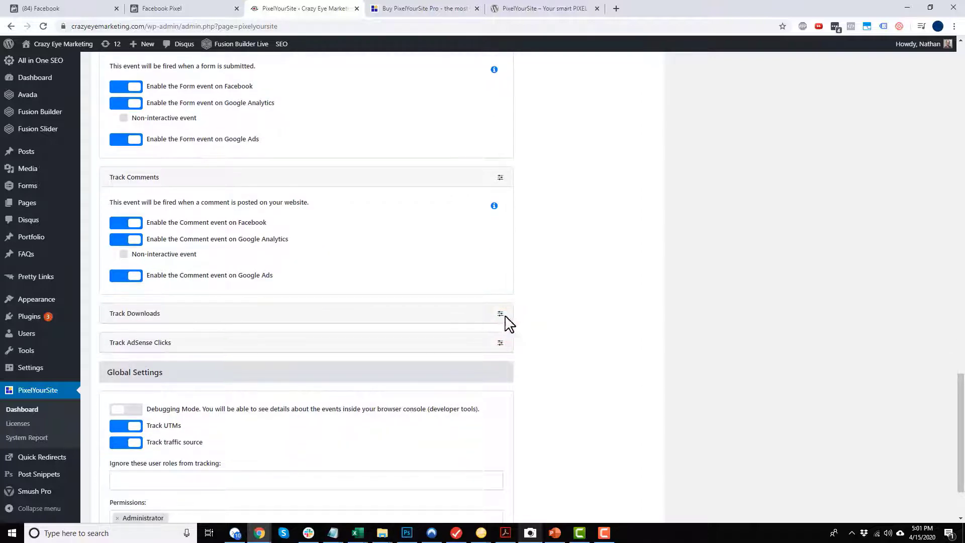
left_click(500, 314)
scroll(491, 327, "down", 4)
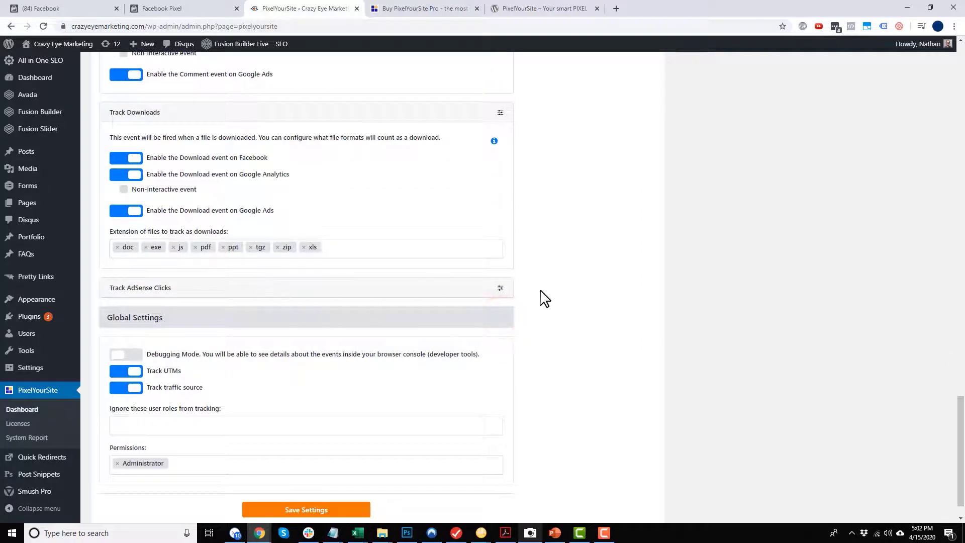
left_click(500, 288)
scroll(502, 296, "down", 2)
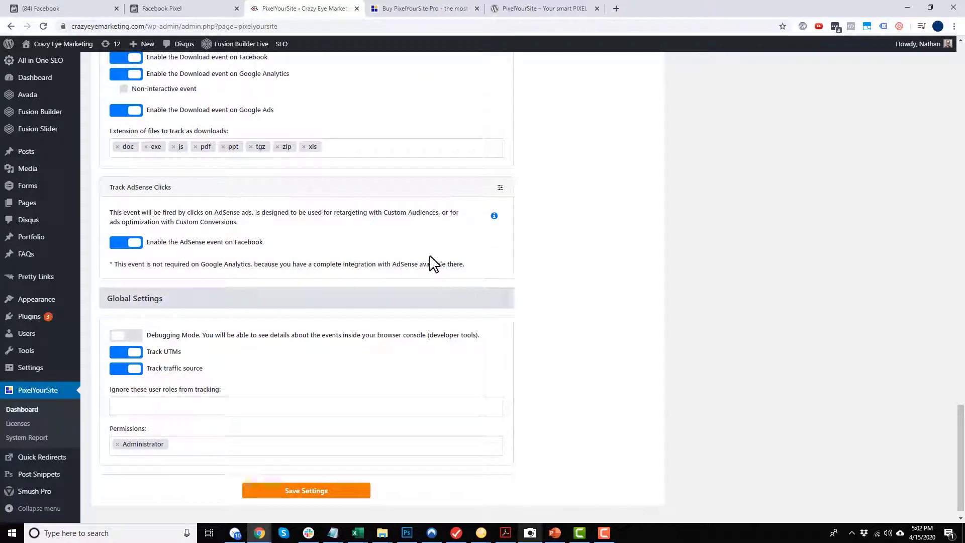
Switch to Facebook Events Manager and examine the WatchVideo event's recent activity, including devices, parameters and referring URLs
scroll(395, 221, "up", 2)
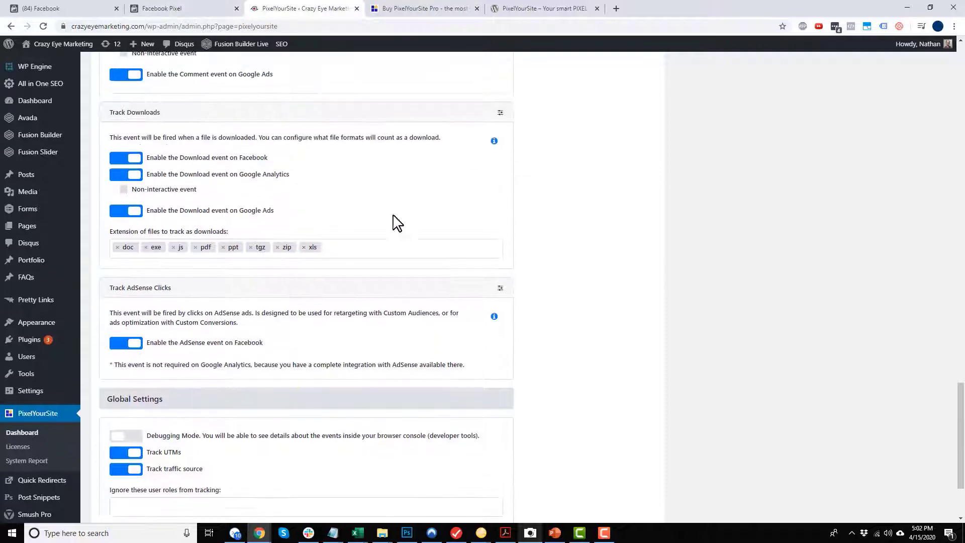
left_click(195, 11)
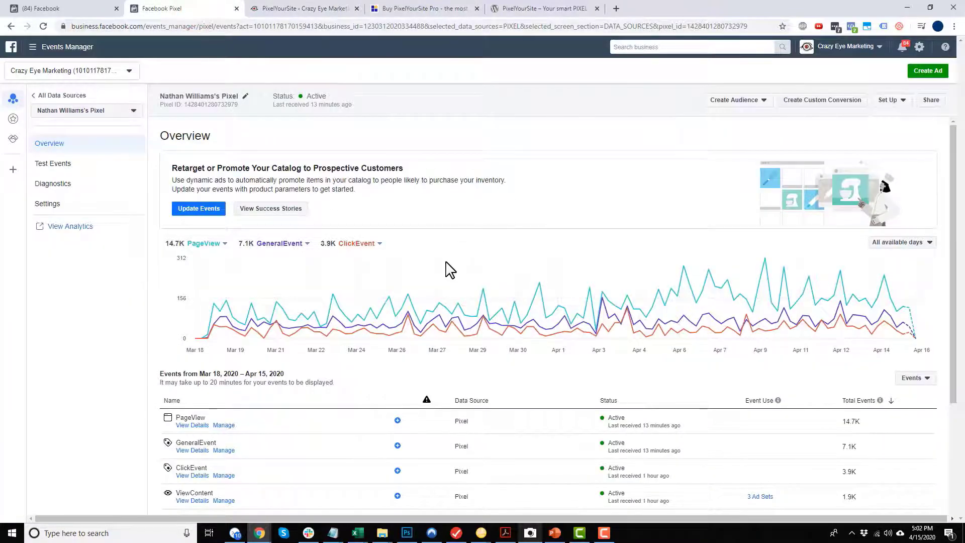
scroll(450, 270, "down", 2)
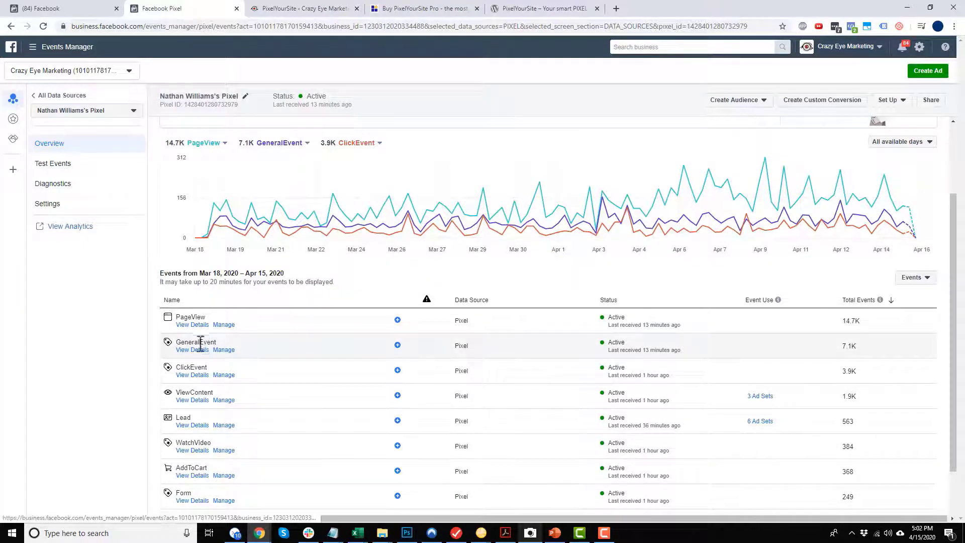
scroll(204, 393, "down", 1)
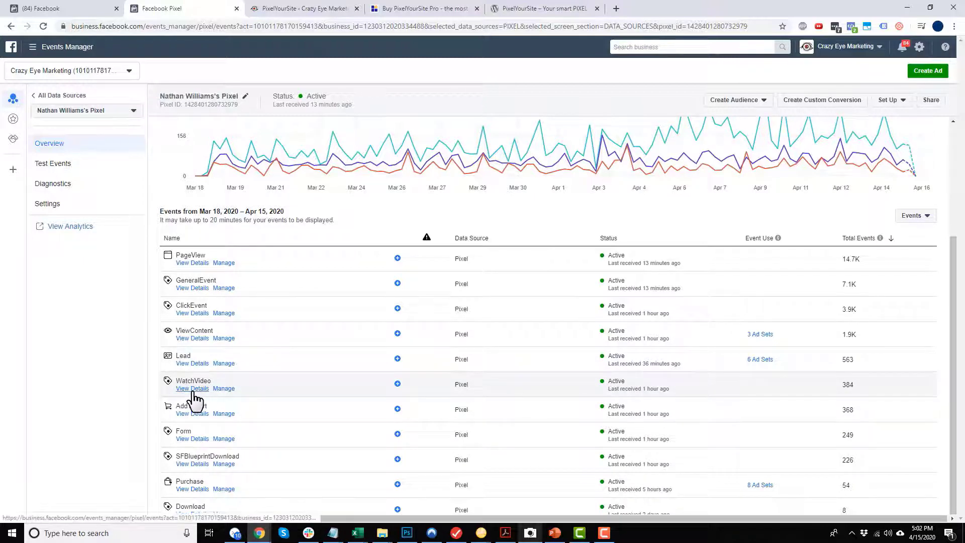
left_click(193, 390)
scroll(638, 378, "down", 1)
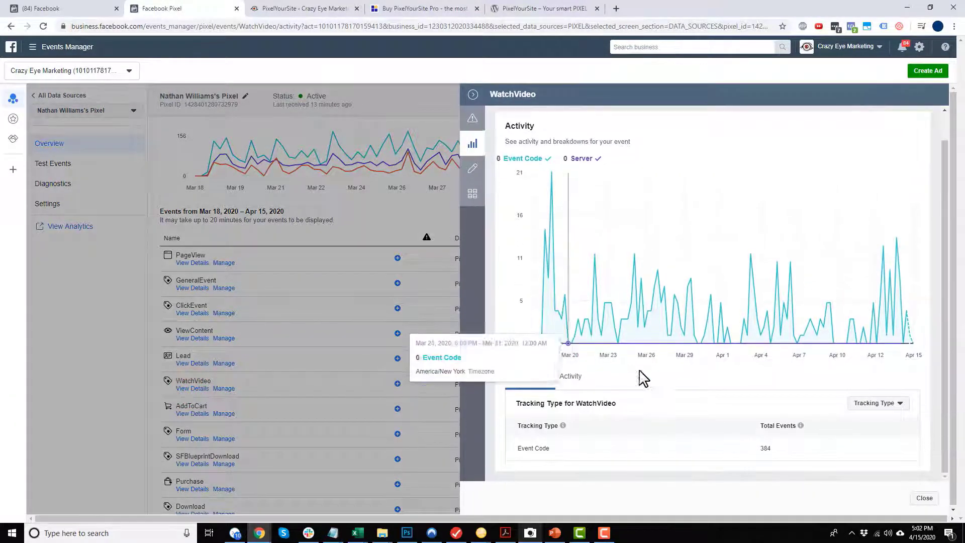
left_click(583, 383)
scroll(723, 333, "down", 10)
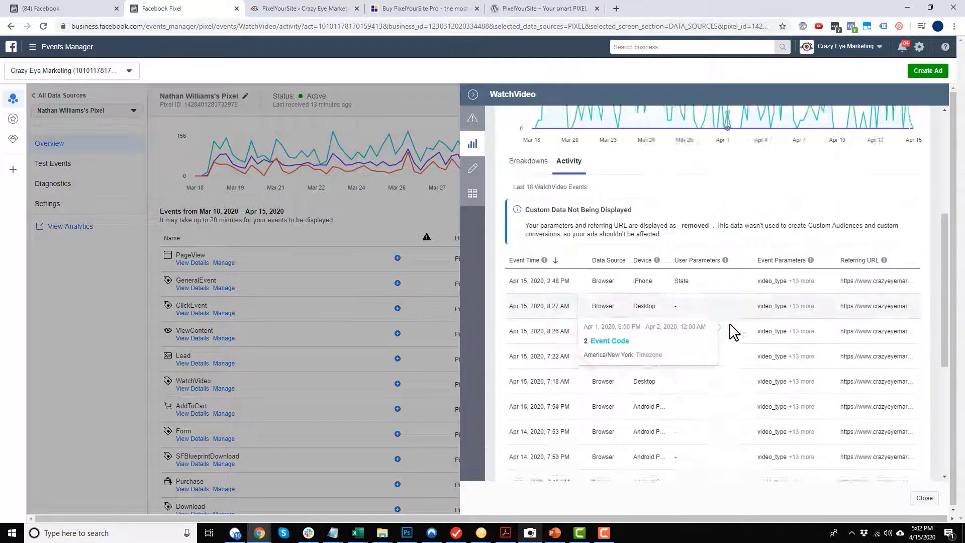
scroll(762, 281, "up", 2)
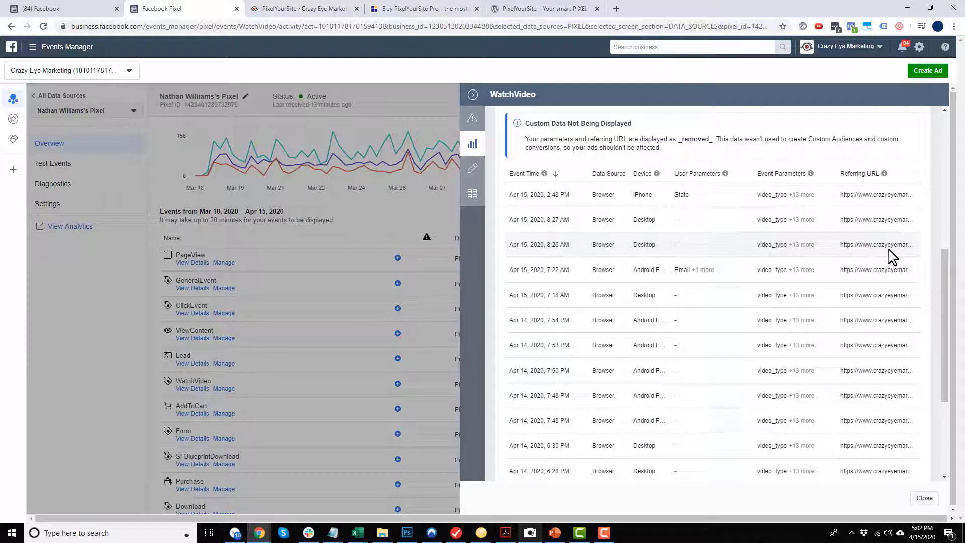
left_click(473, 94)
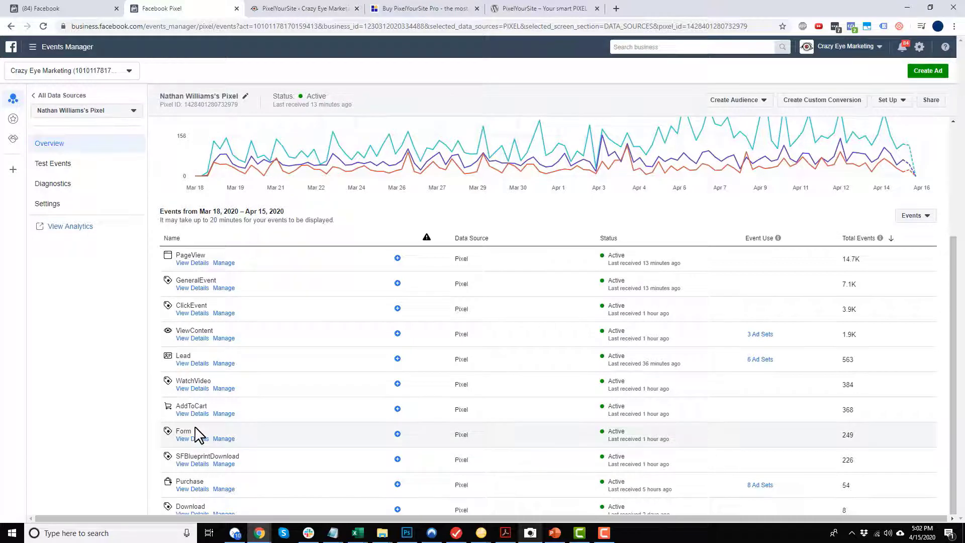
Return to the PixelYourSite settings, review the global tracking events, and open the user-defined events list
left_click(302, 8)
scroll(176, 362, "up", 3)
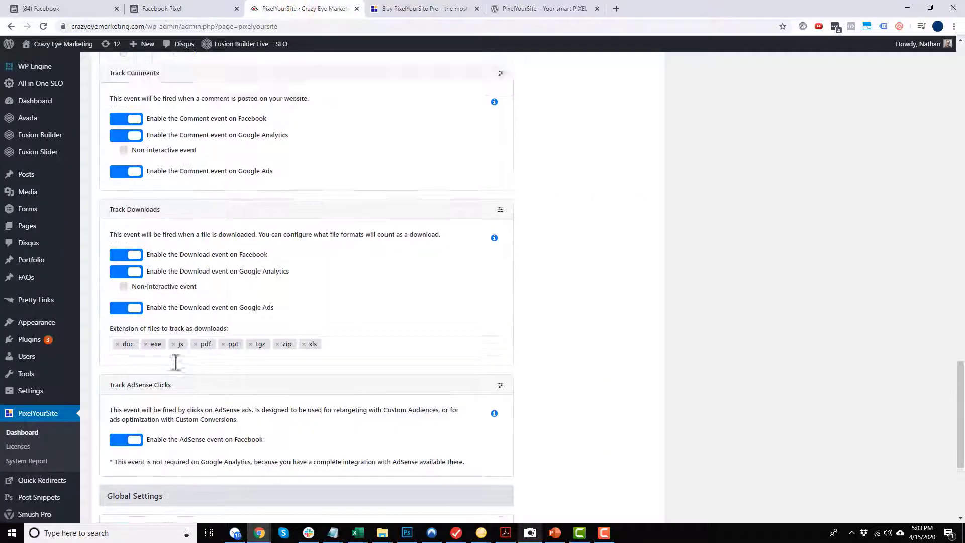
scroll(146, 301, "down", 5)
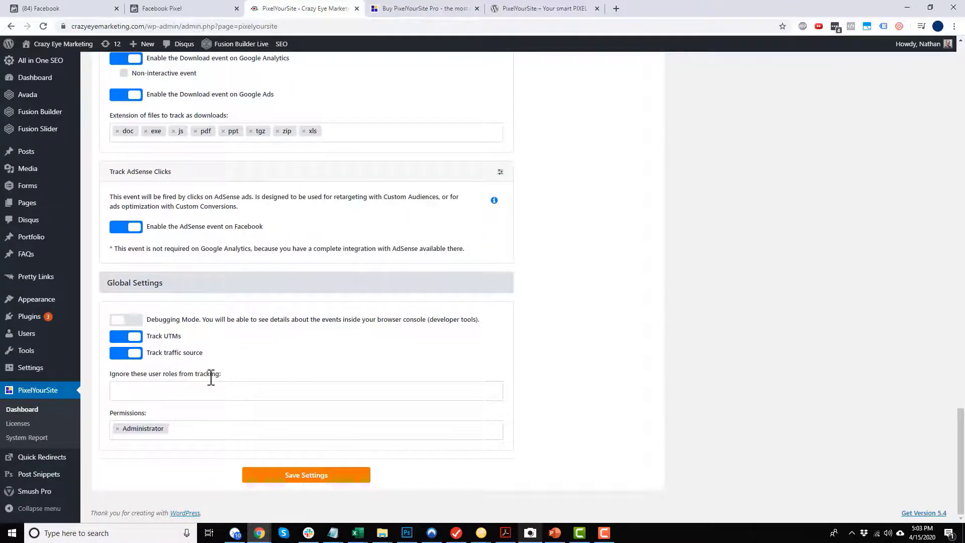
scroll(211, 378, "up", 15)
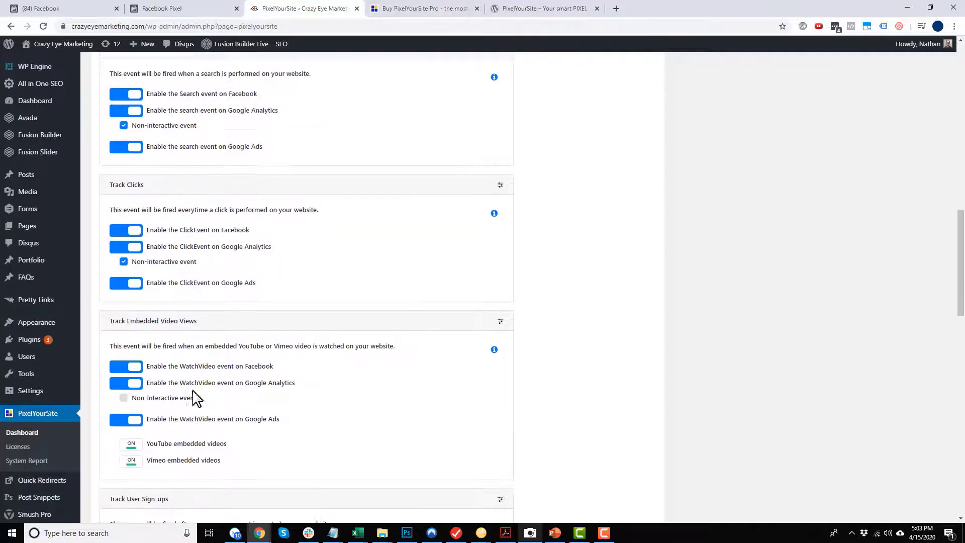
scroll(196, 397, "up", 1)
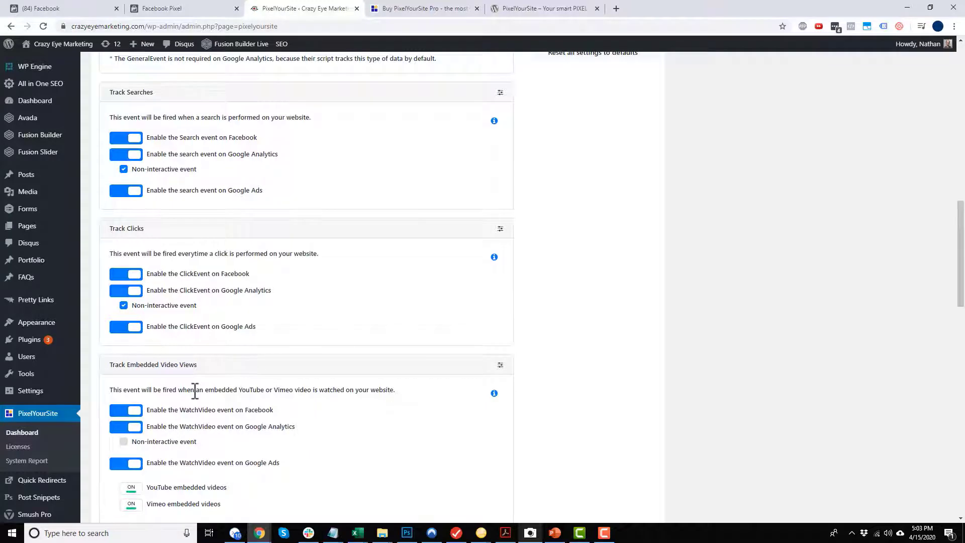
scroll(195, 391, "up", 20)
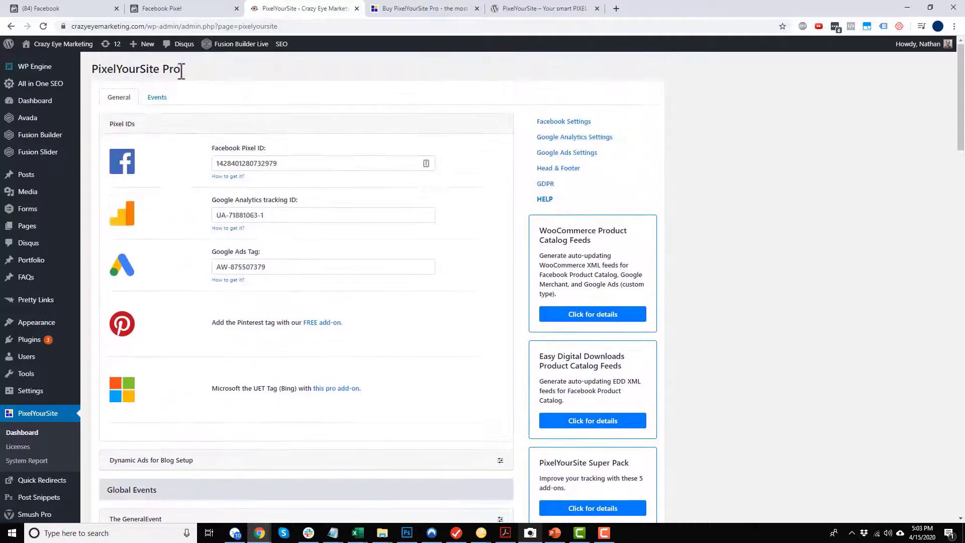
left_click(164, 99)
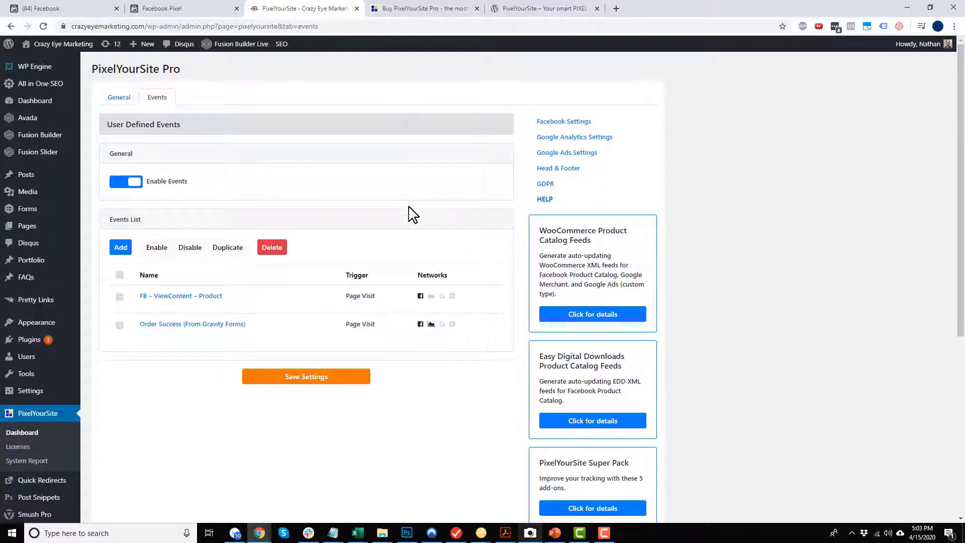
scroll(374, 266, "down", 1)
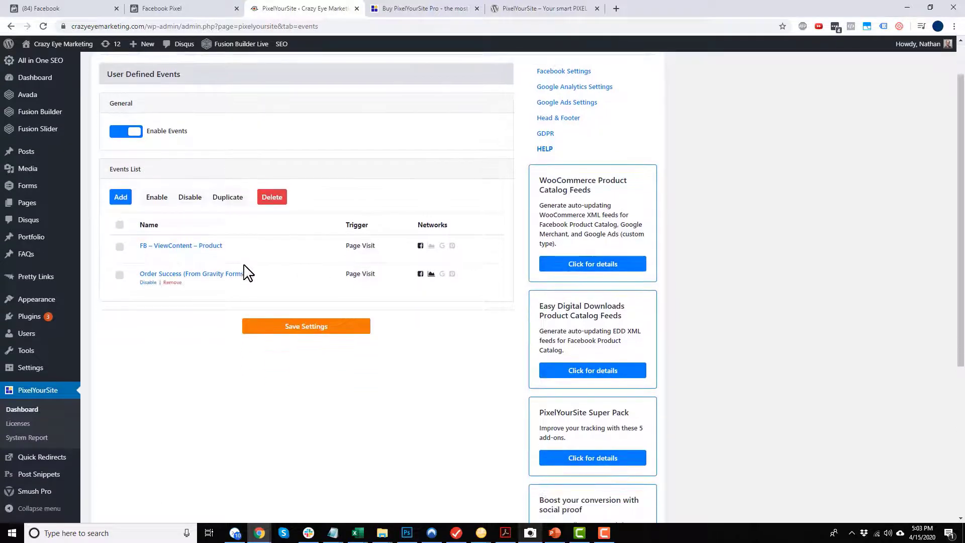
Open the FB – ViewContent – Product event and check its available trigger types, keeping Page visit
left_click(210, 246)
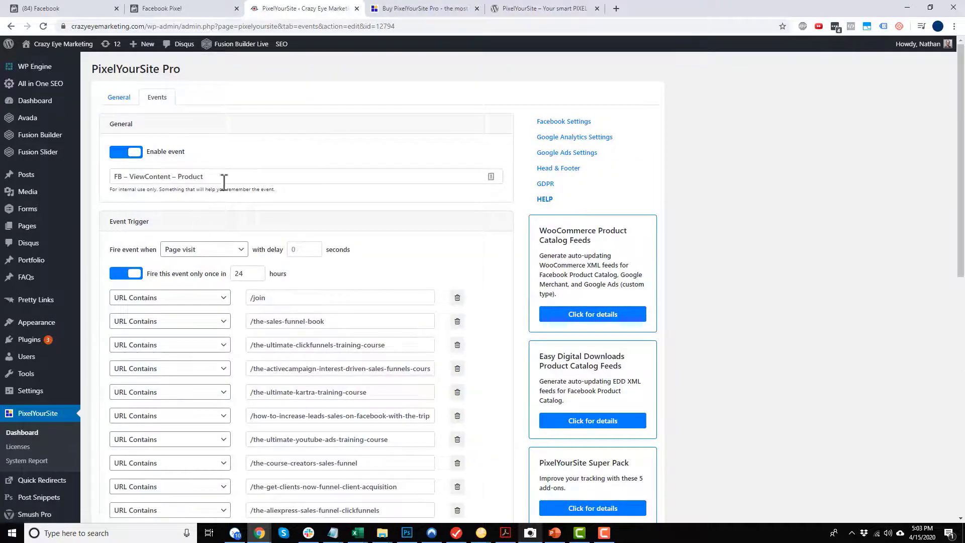
left_click(231, 251)
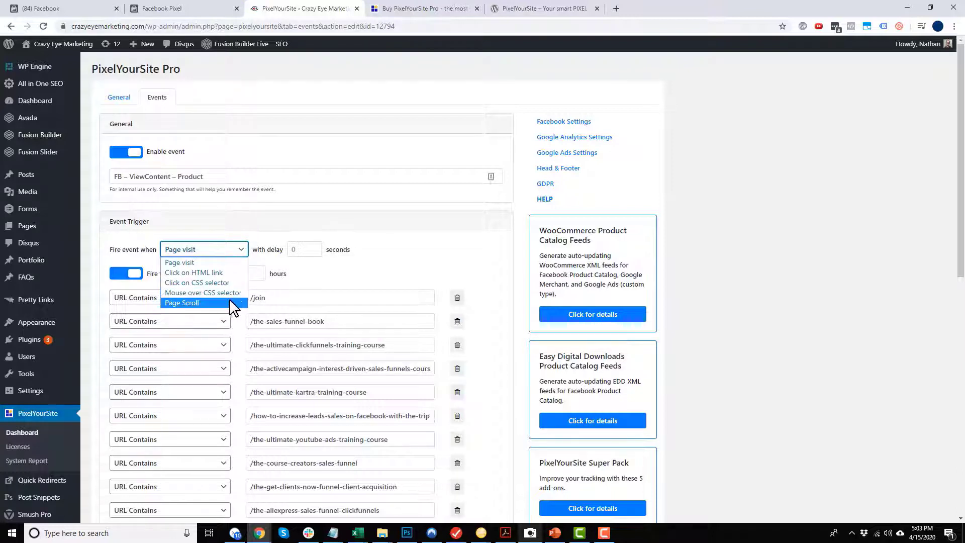
left_click(223, 263)
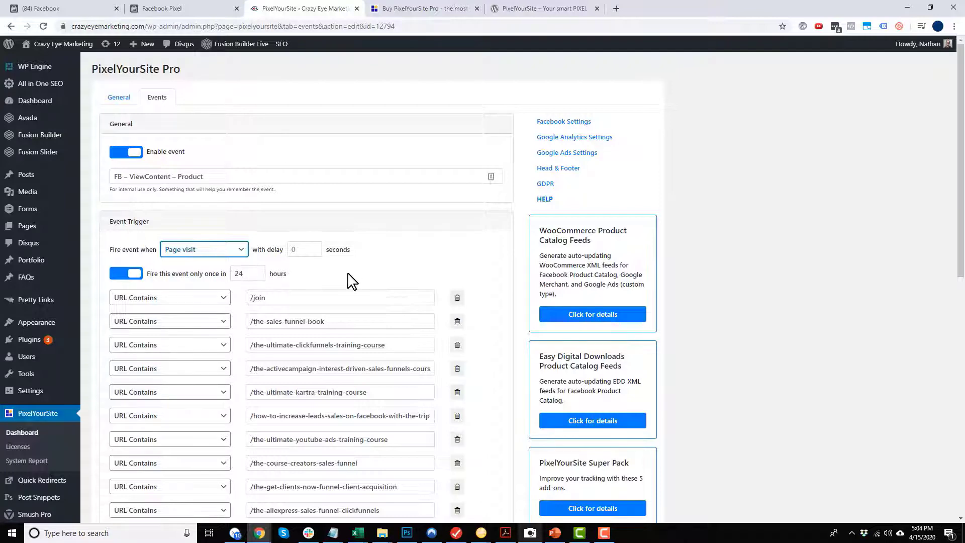
Check the URL condition options for /join, keeping URL Contains, and examine the event's remaining product URLs
scroll(351, 282, "down", 2)
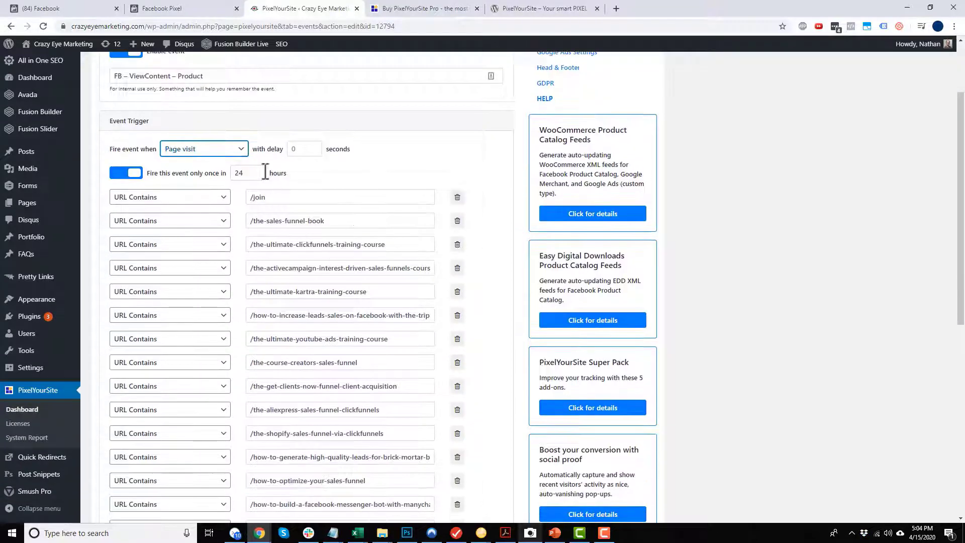
left_click(217, 199)
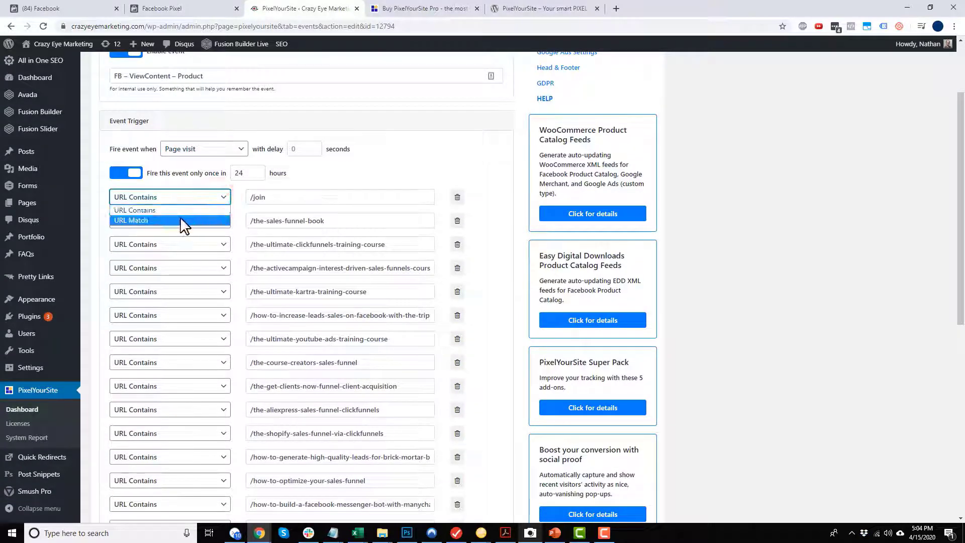
left_click(193, 209)
scroll(276, 194, "down", 1)
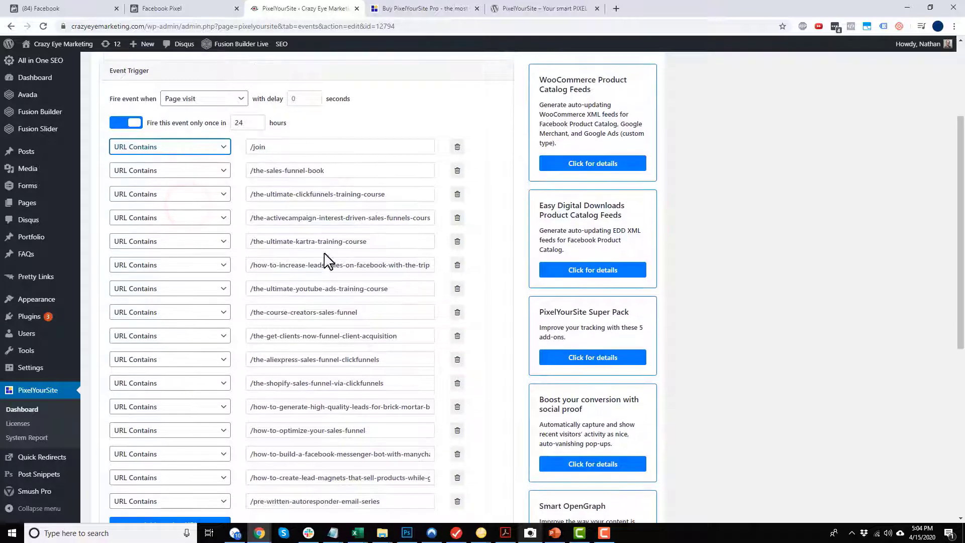
scroll(325, 261, "down", 2)
scroll(326, 319, "up", 2)
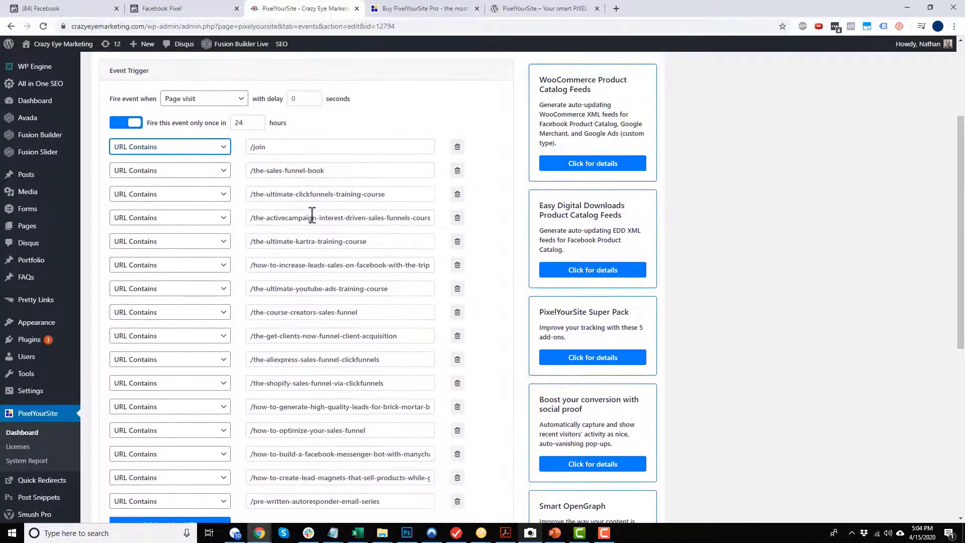
scroll(311, 215, "down", 4)
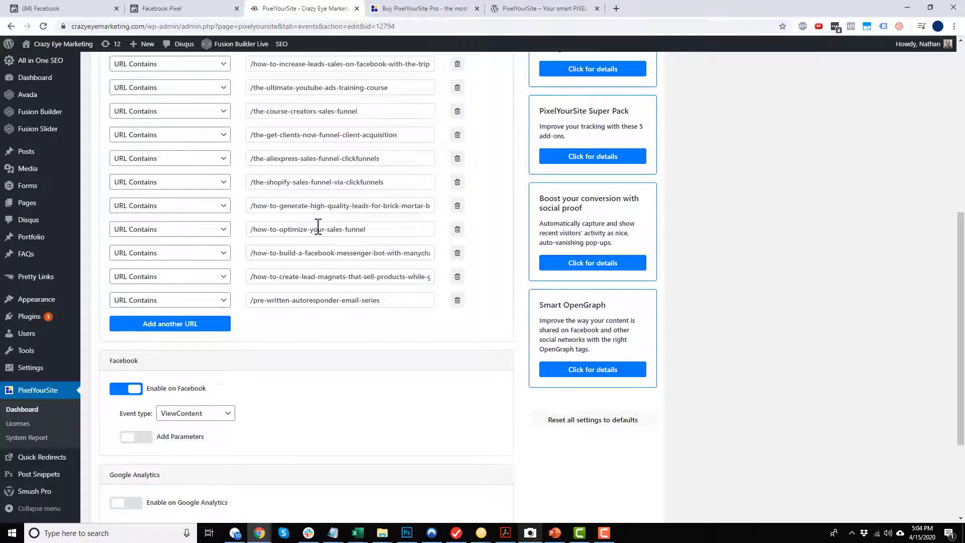
scroll(339, 271, "down", 3)
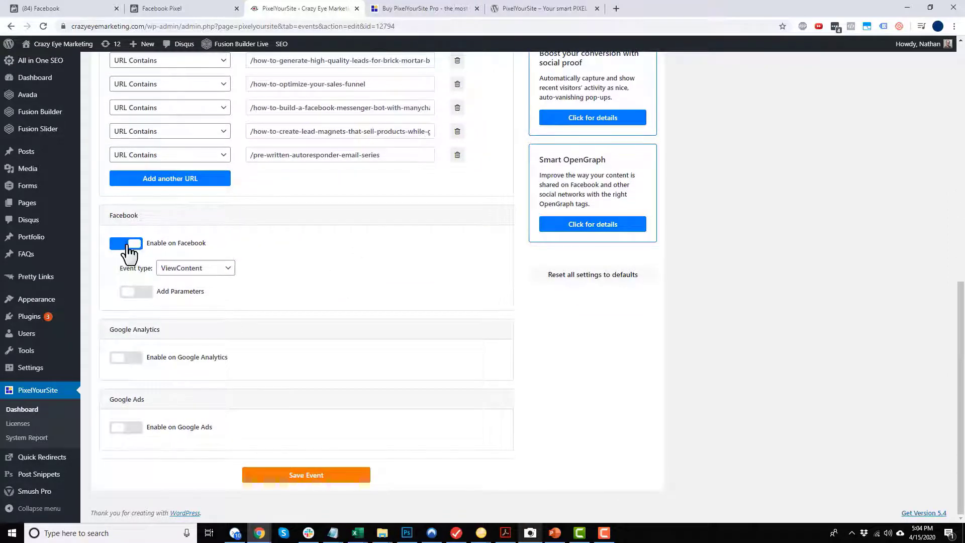
Review the Facebook event types and parameters, keep ViewContent with parameters off, and save the event
left_click(203, 263)
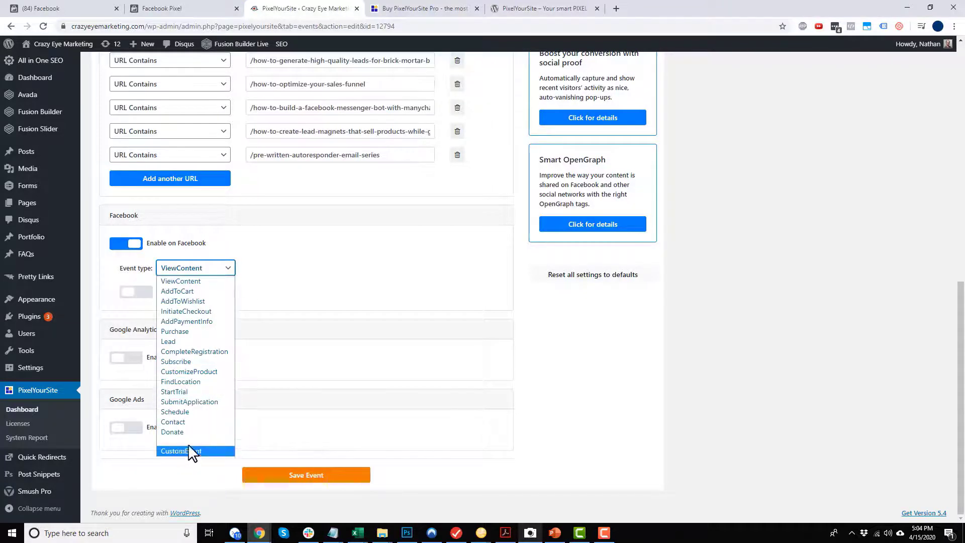
left_click(198, 280)
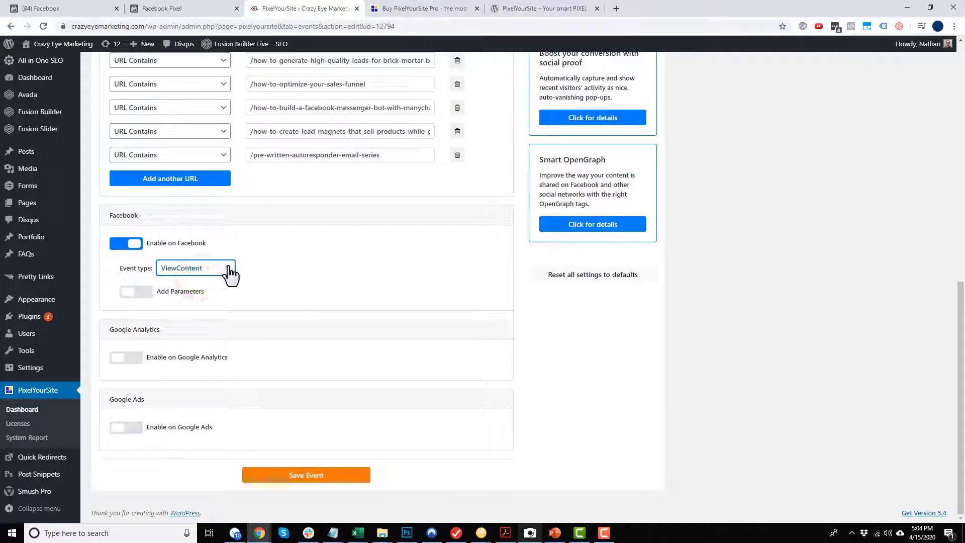
left_click(129, 294)
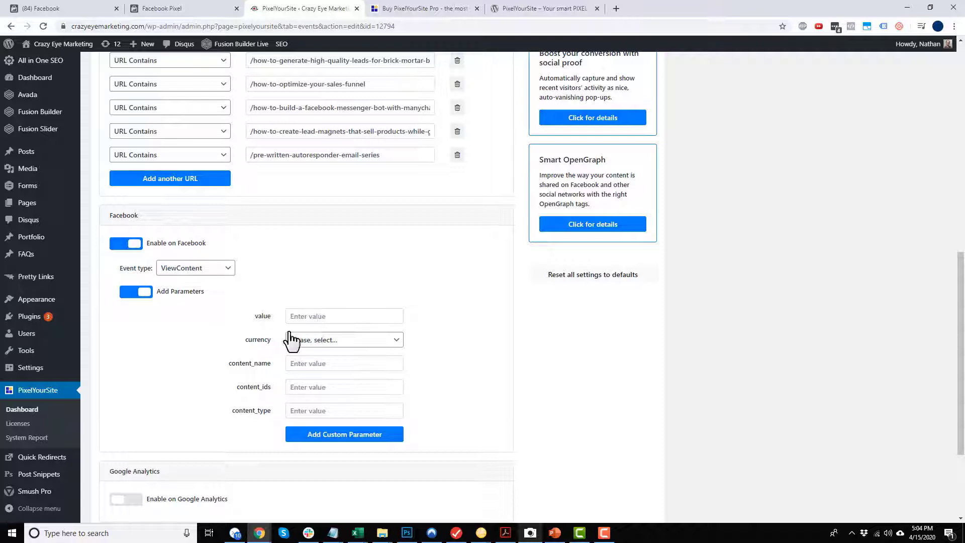
left_click(135, 294)
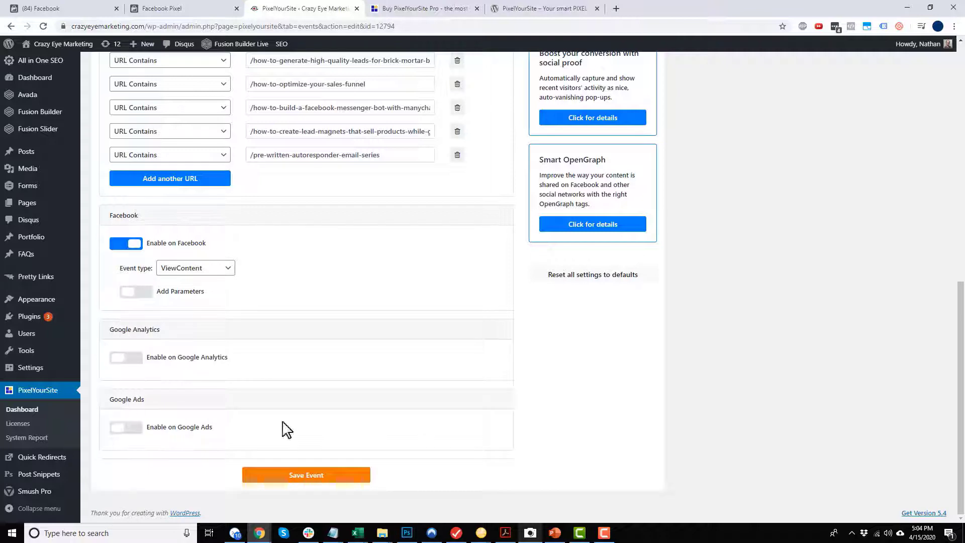
left_click(315, 474)
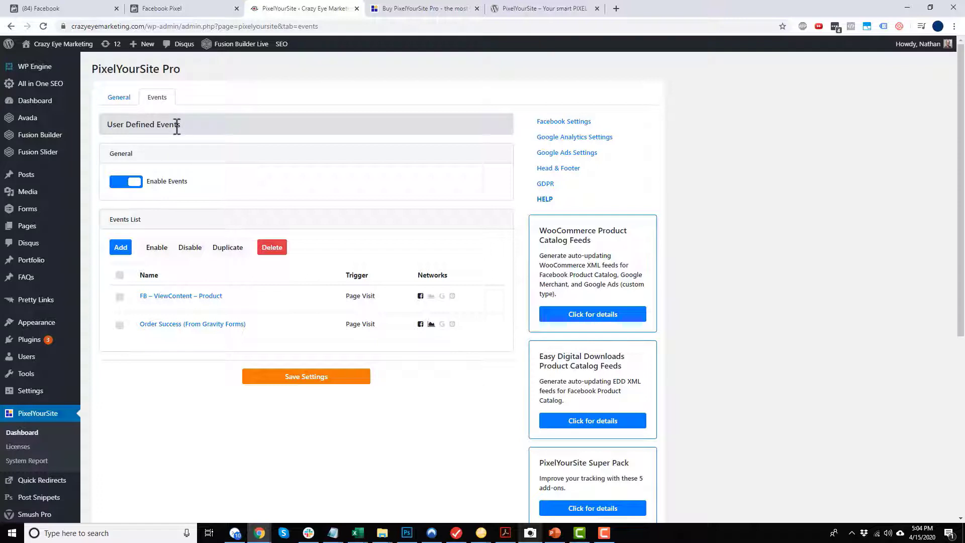
Open the Order Success (From Gravity Forms) event and examine its URL trigger, Facebook parameters and Google Analytics settings
left_click(199, 324)
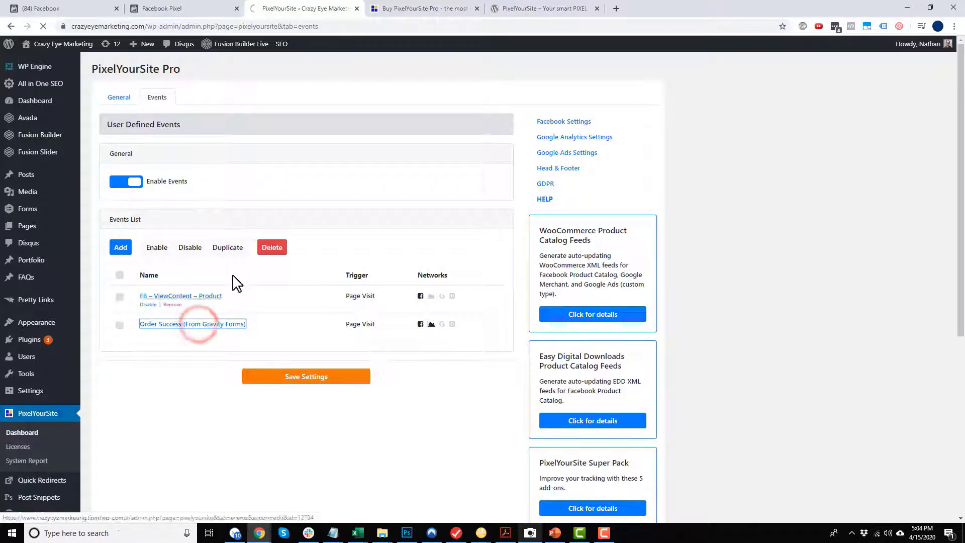
scroll(302, 295, "down", 1)
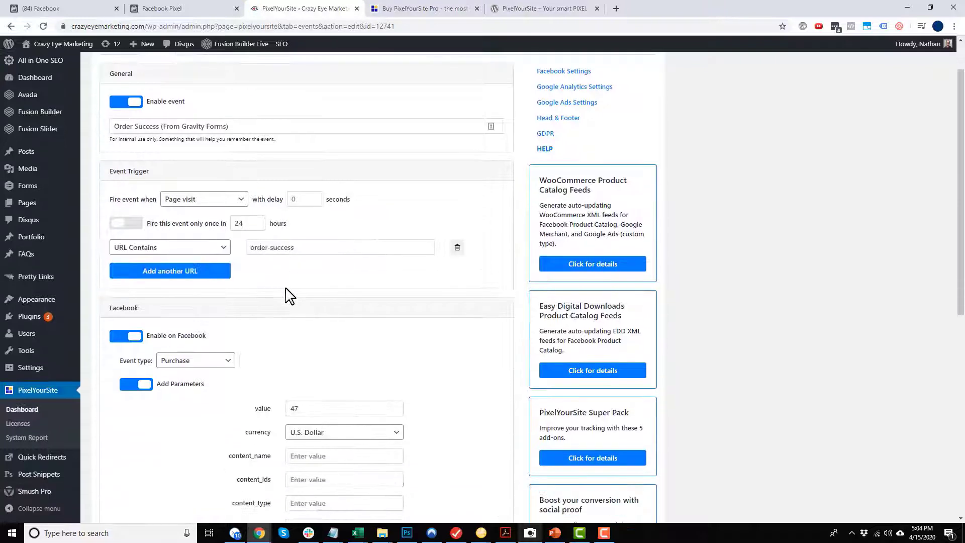
left_click(313, 244)
triple_click(312, 243)
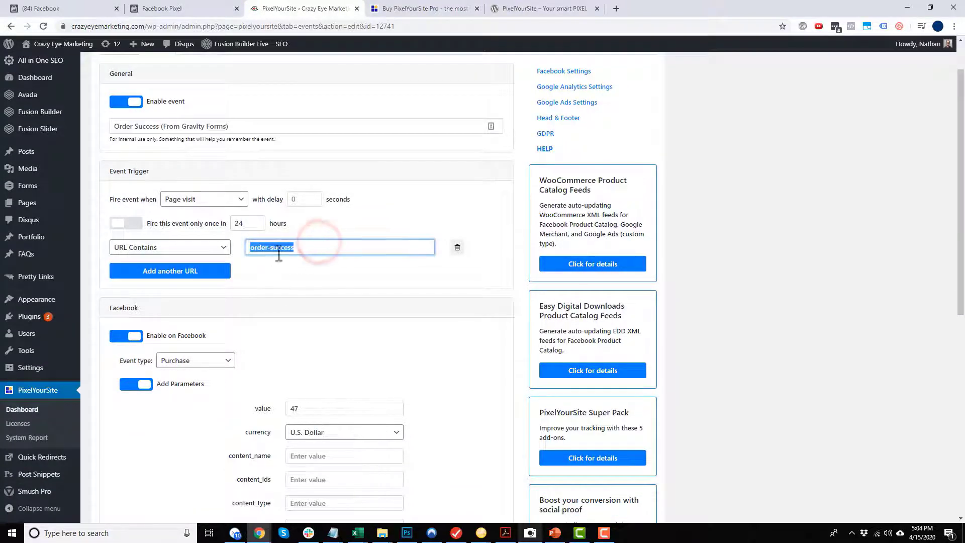
scroll(271, 286, "down", 1)
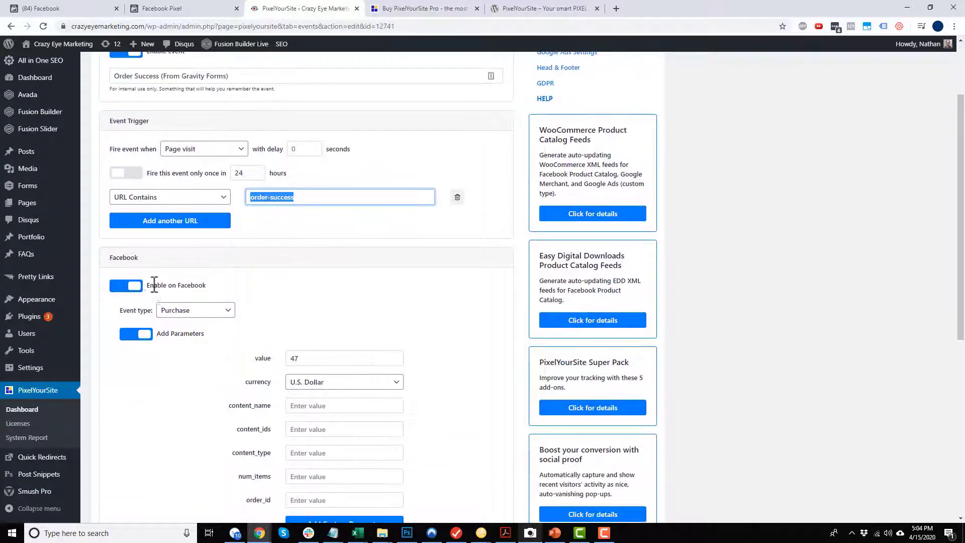
scroll(192, 321, "down", 2)
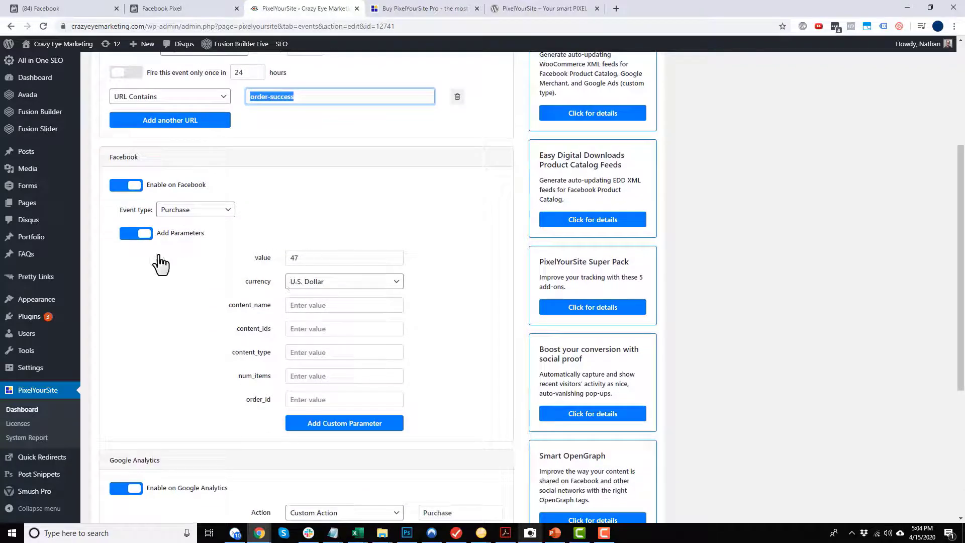
scroll(316, 275, "down", 5)
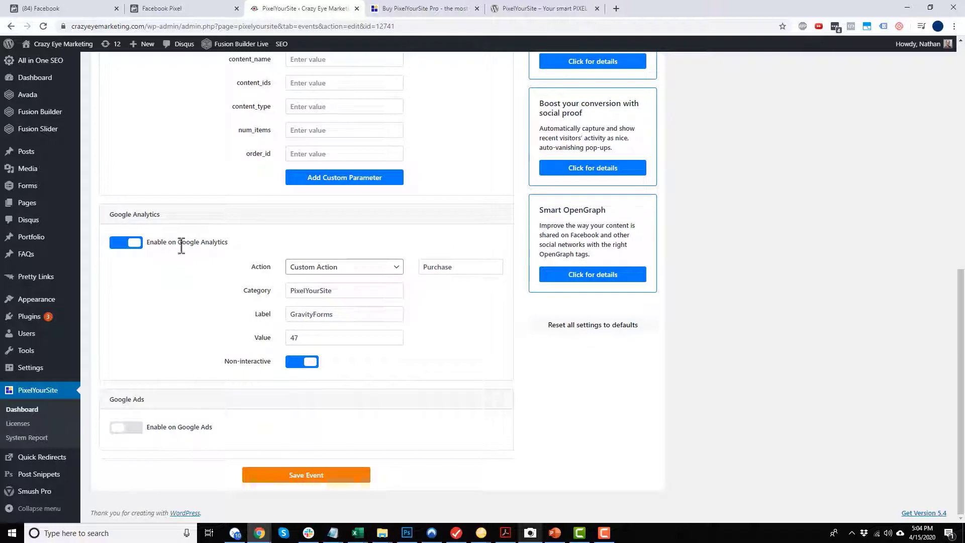
Save the Order Success event, then review the plugin's Facebook Settings and the WooCommerce Product Catalog Feeds add-on
left_click(309, 474)
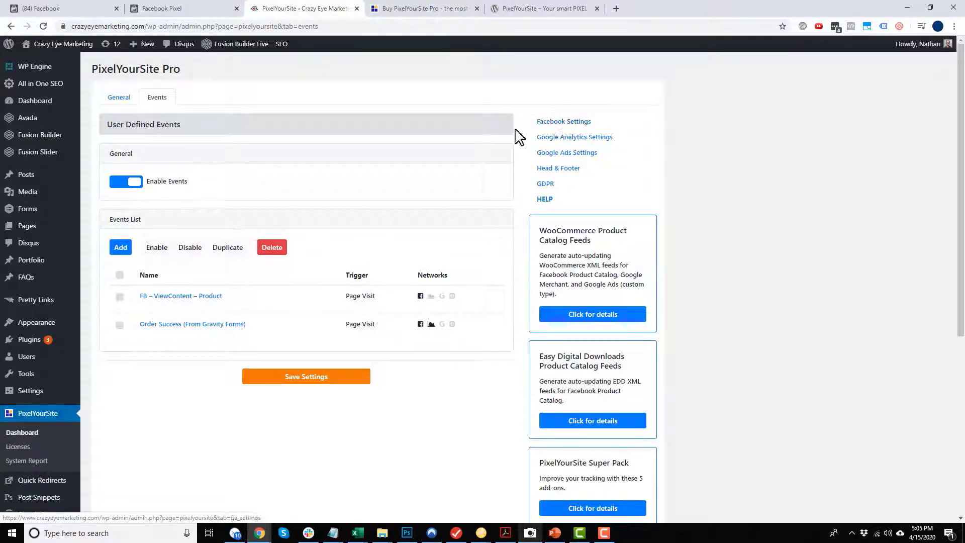
left_click(563, 123)
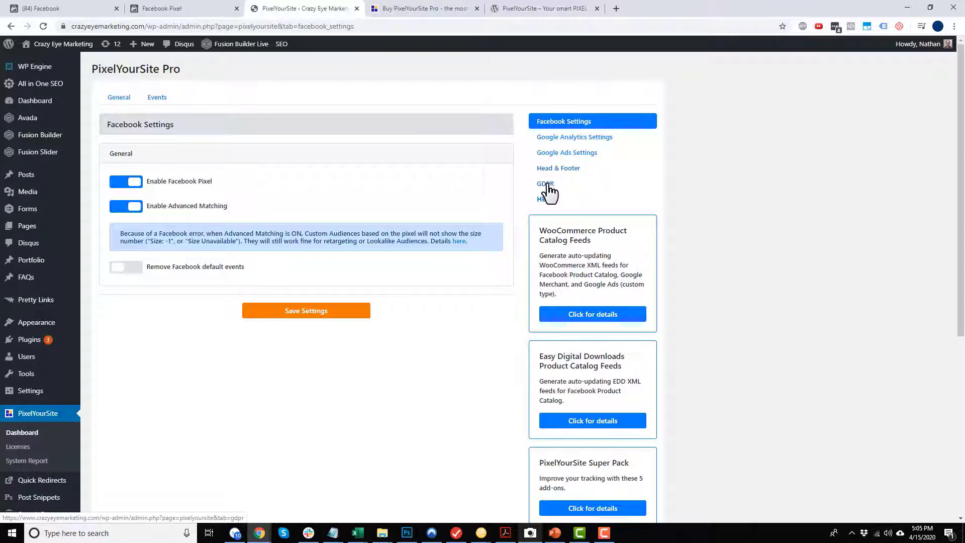
scroll(576, 201, "down", 4)
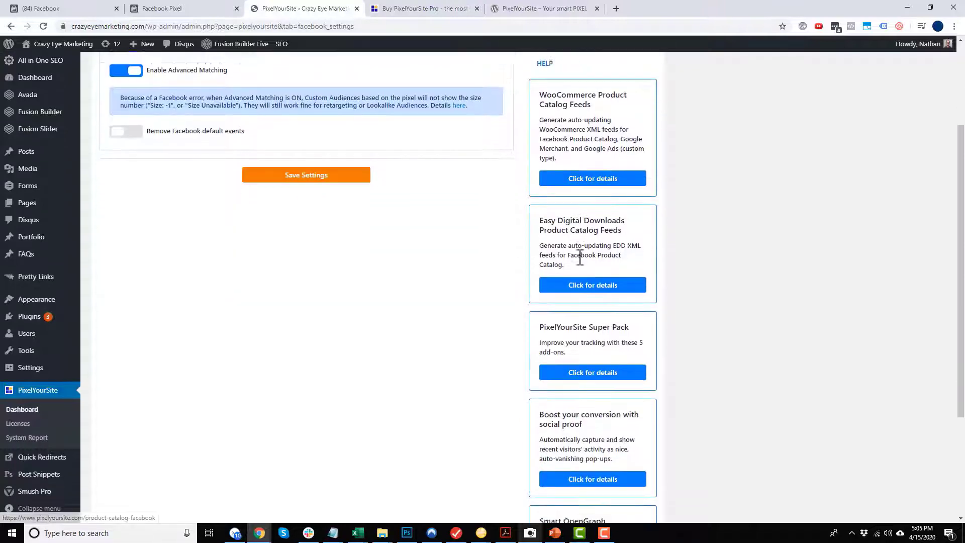
scroll(586, 280, "up", 1)
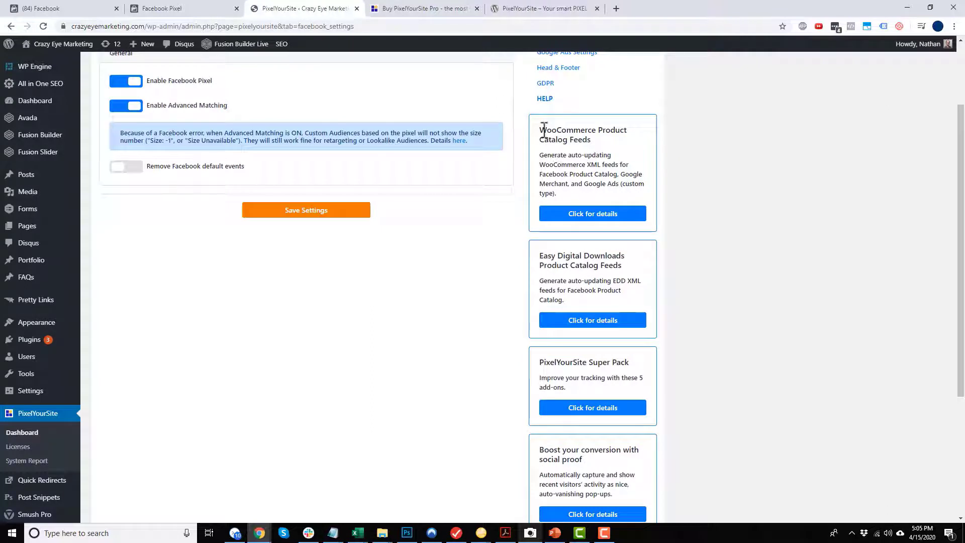
left_click_drag(539, 130, 630, 154)
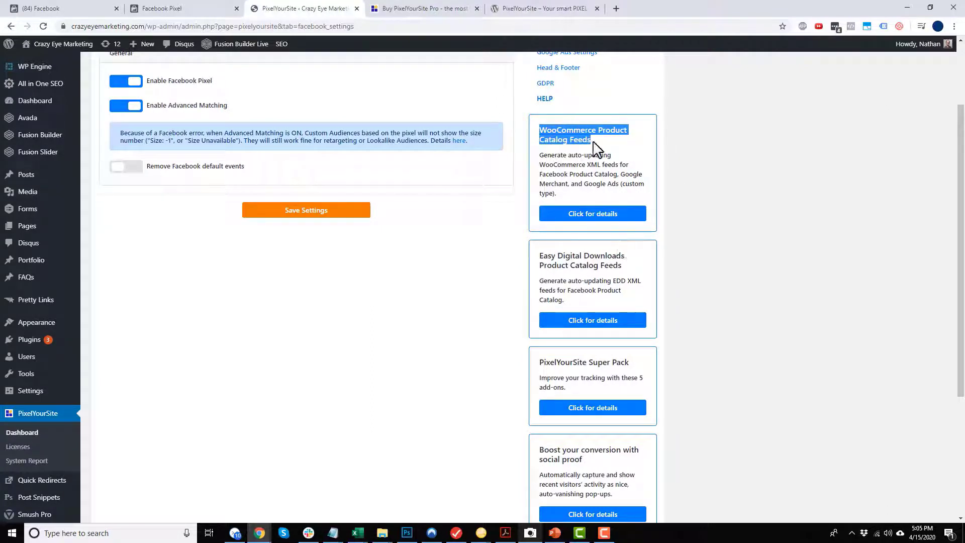
scroll(426, 357, "up", 2)
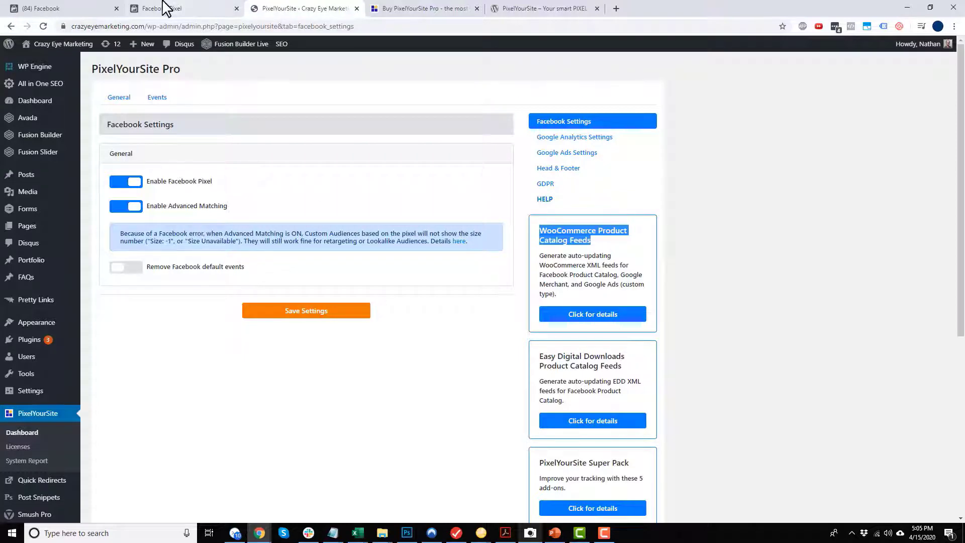
left_click(190, 9)
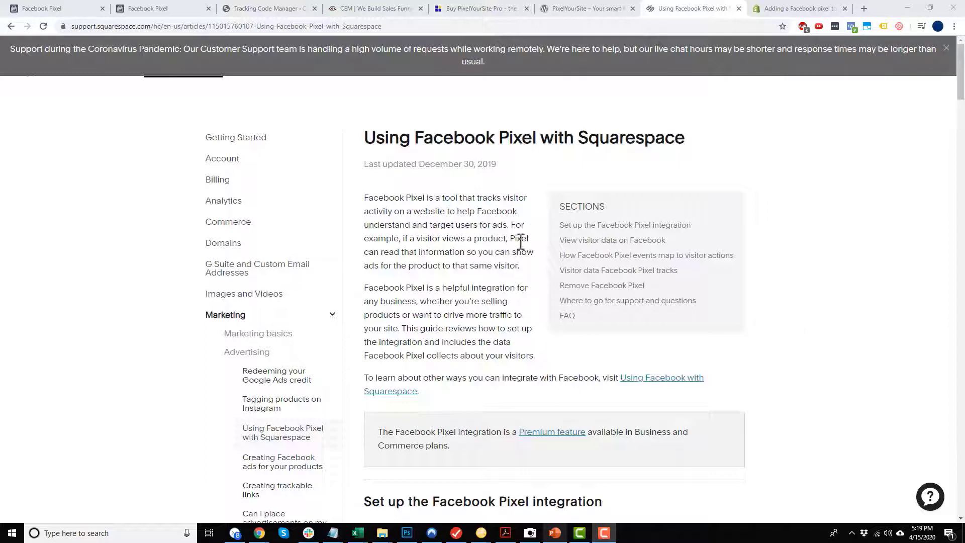
Read Squarespace's guide to adding a Facebook pixel ID, then open the guide on adding a Facebook pixel to Shopify
scroll(454, 257, "down", 1)
scroll(453, 258, "down", 10)
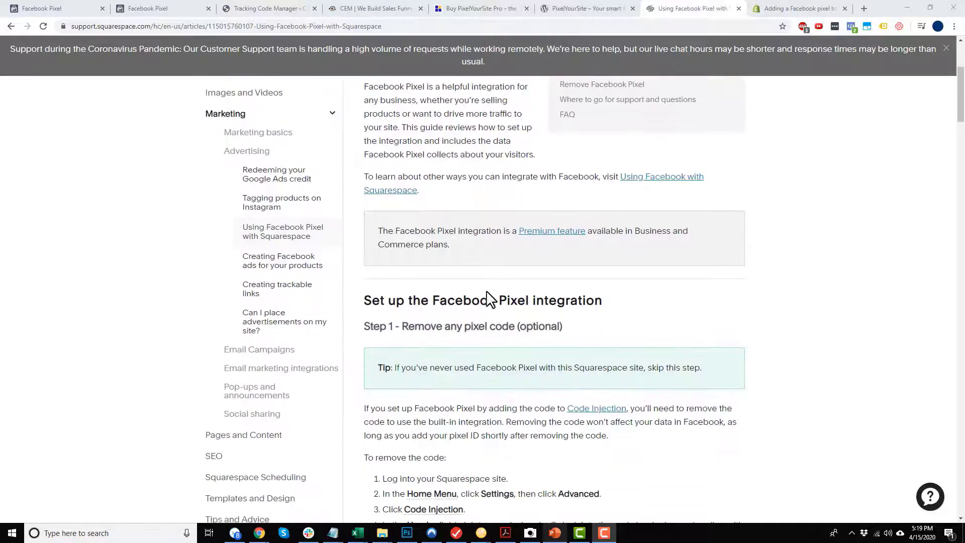
scroll(511, 332, "down", 8)
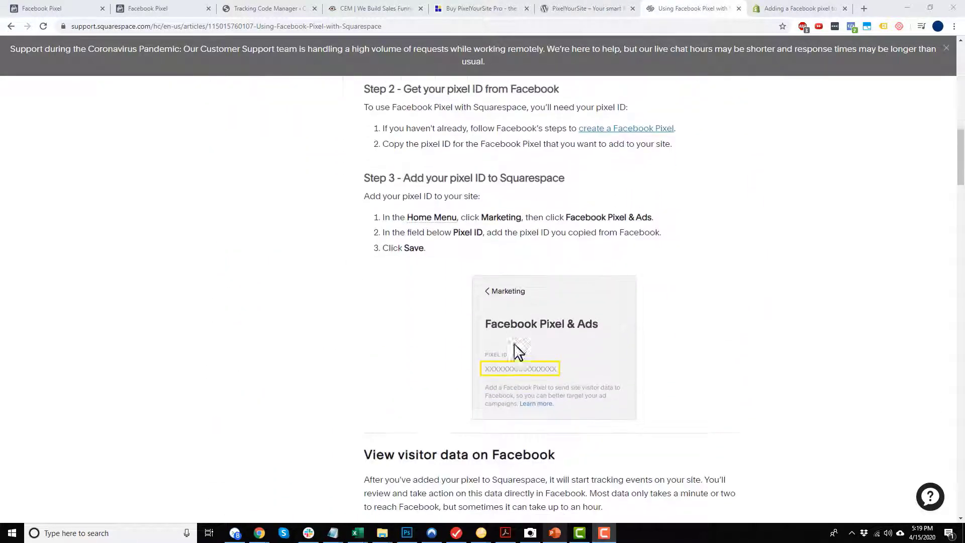
scroll(452, 366, "up", 10)
scroll(468, 364, "up", 10)
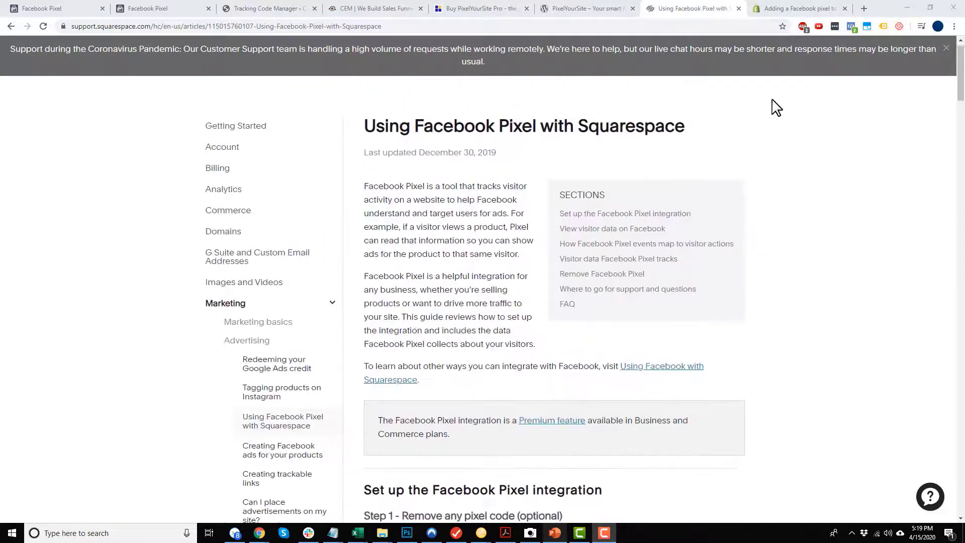
left_click(779, 8)
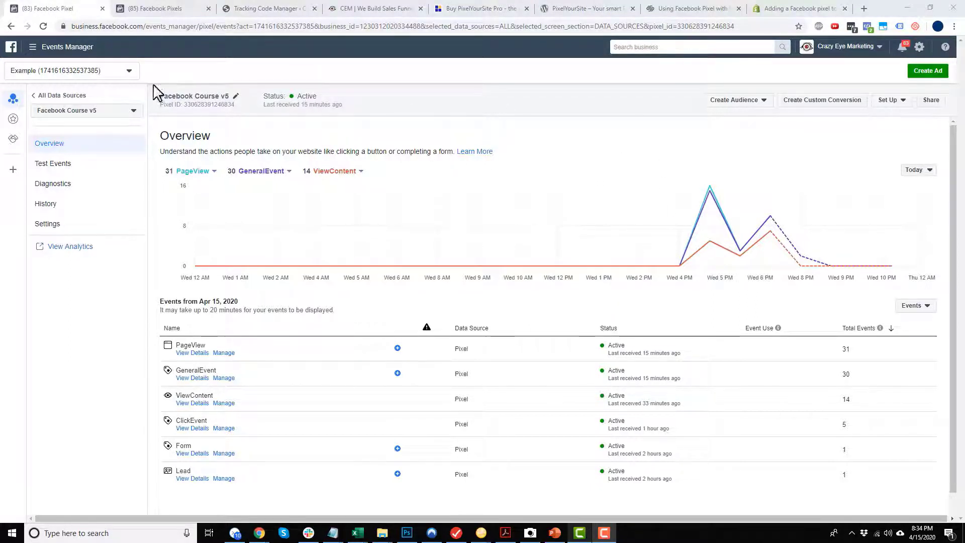
Open the manual pixel installation for Facebook Course v5 and examine its base code, Automatic Advanced Matching options and base code test
left_click(897, 102)
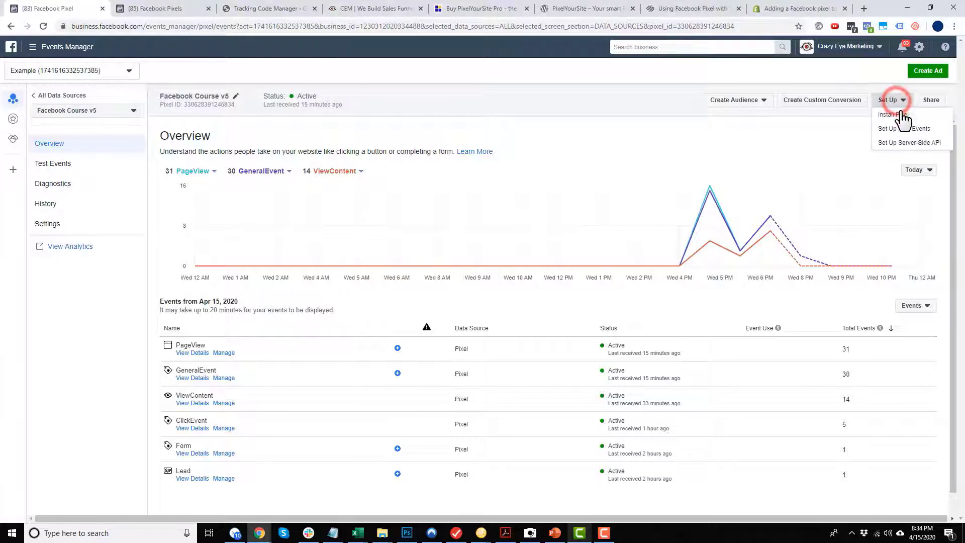
left_click(900, 114)
left_click(495, 269)
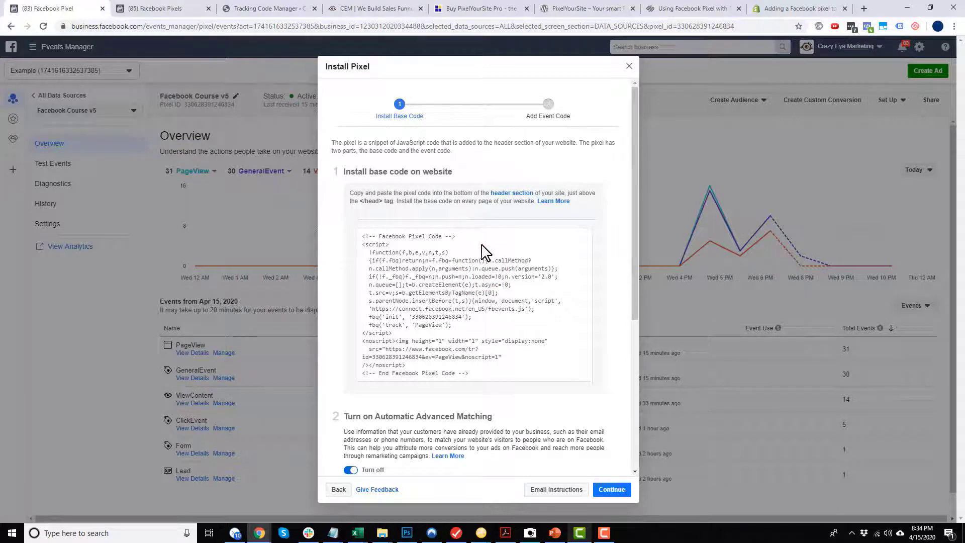
mouse_move(424, 321)
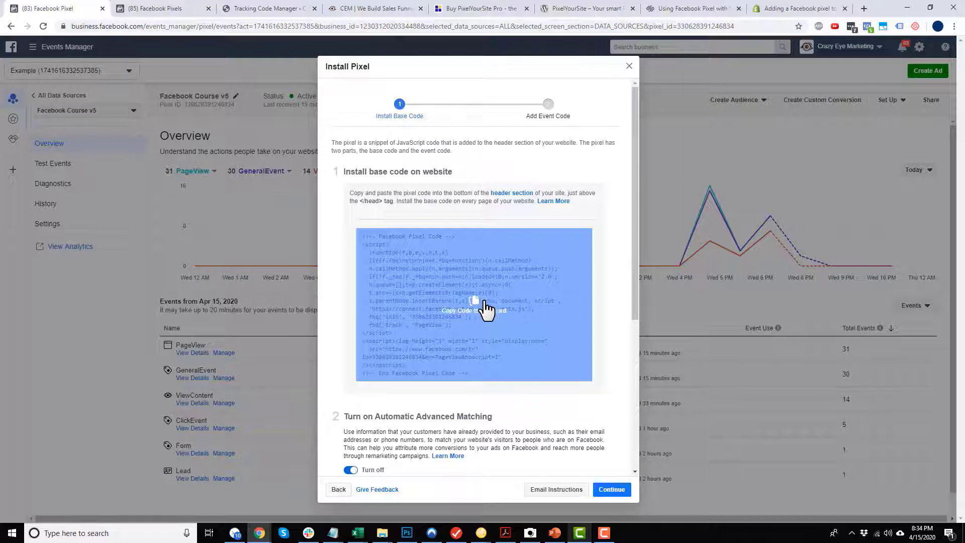
scroll(475, 306, "down", 4)
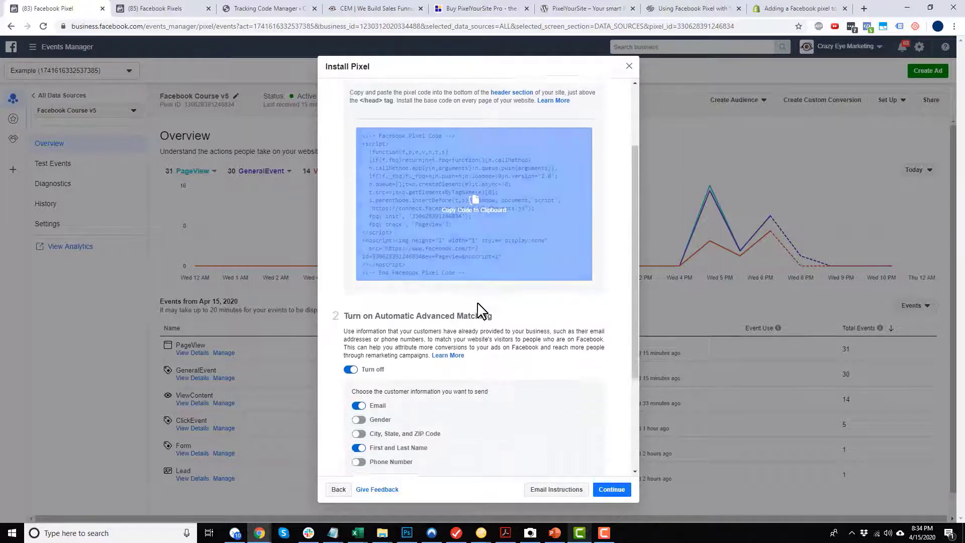
scroll(475, 327, "down", 1)
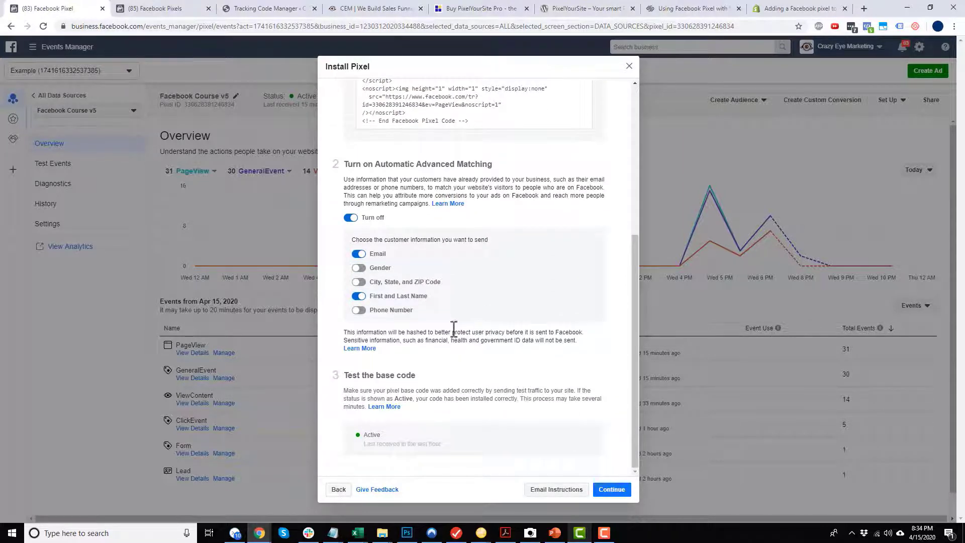
Continue to adding event code and choose Facebook's Event Setup Tool
left_click(608, 489)
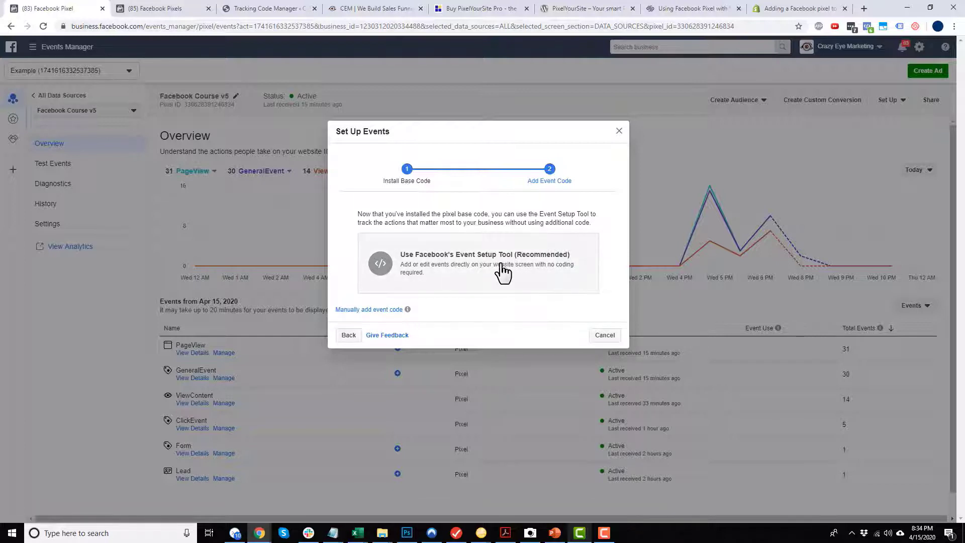
left_click(504, 273)
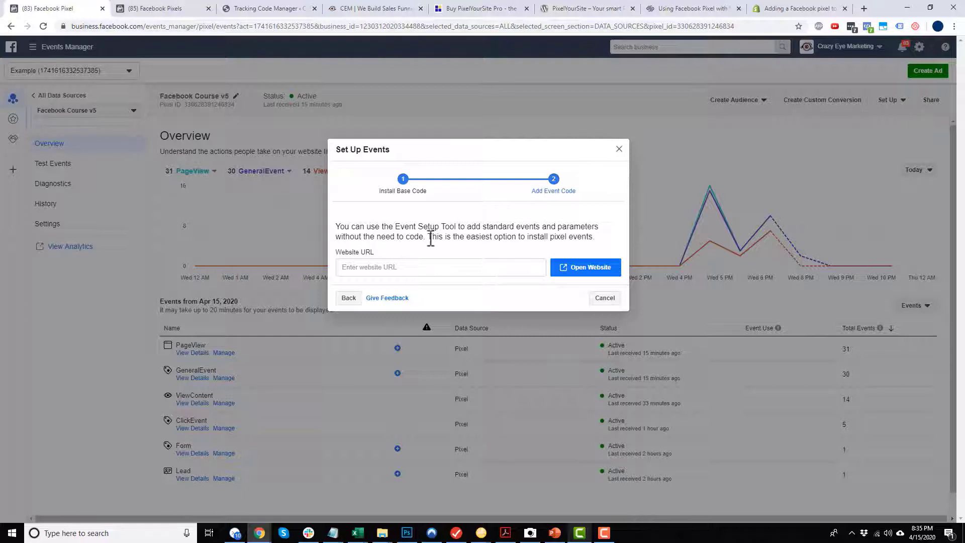
left_click_drag(604, 236, 388, 229)
left_click(391, 231)
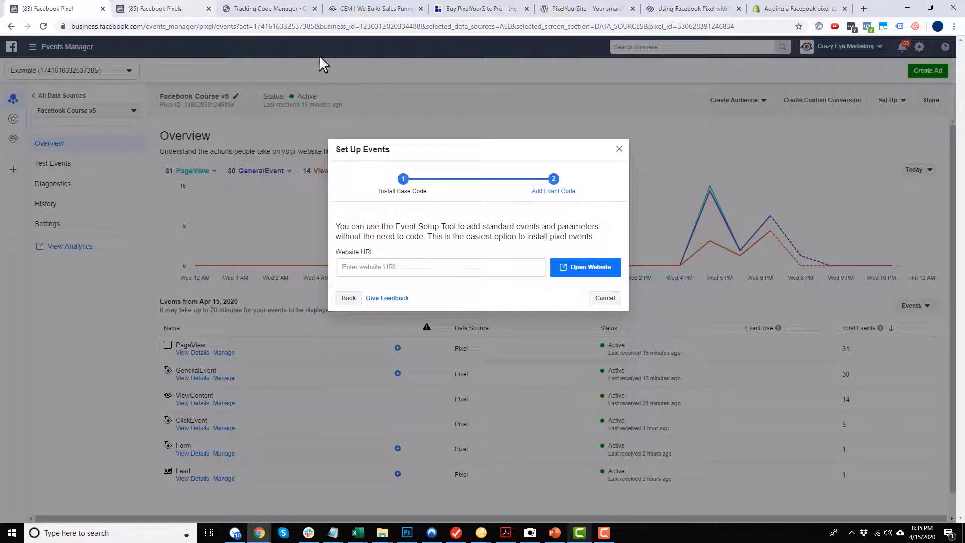
Look at the Crazy Eye Marketing homepage and return to the pixel's event setup in Facebook Events Manager
left_click(376, 10)
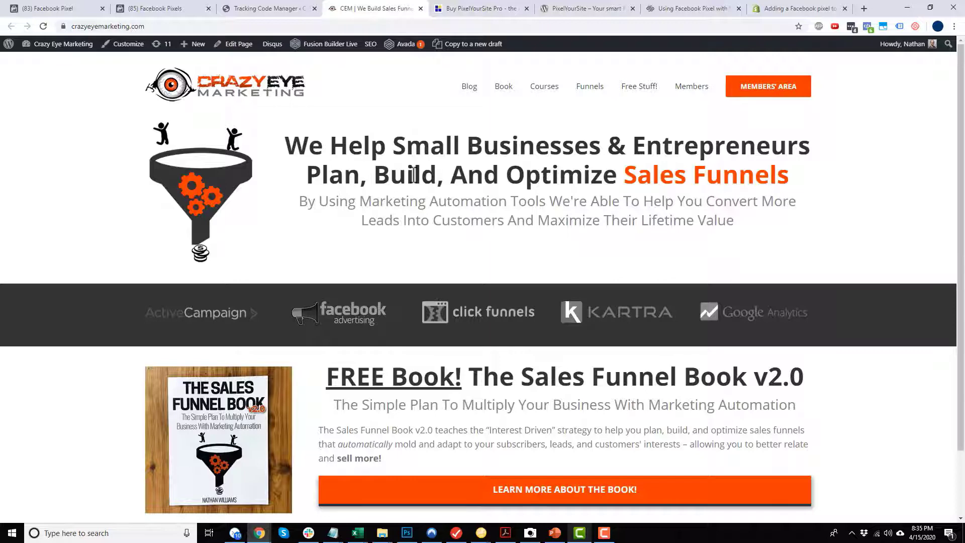
left_click(473, 10)
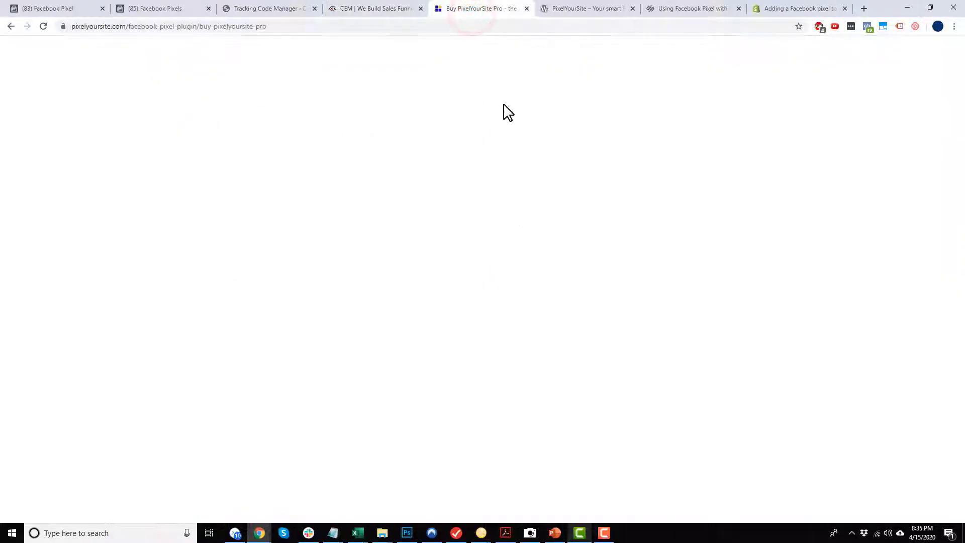
left_click(386, 11)
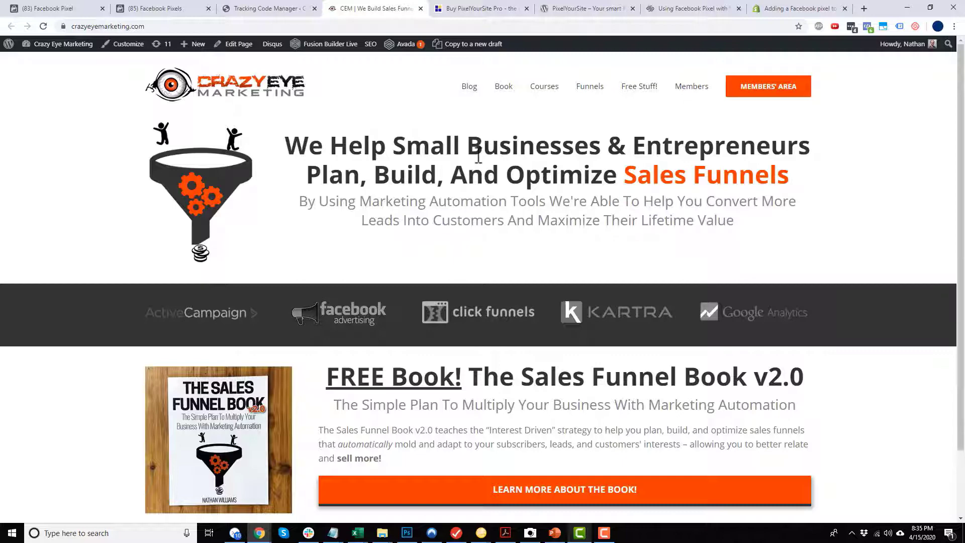
left_click(277, 9)
left_click(347, 9)
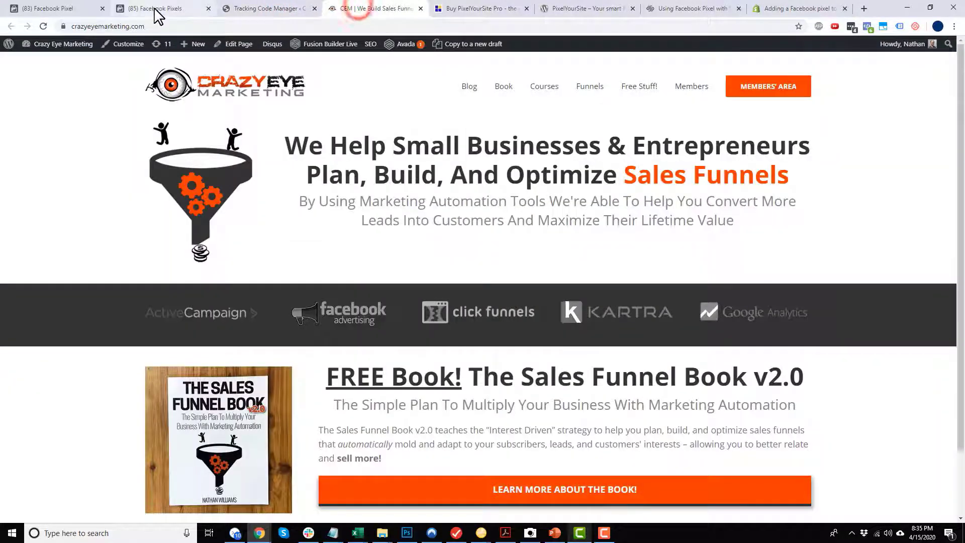
left_click(55, 9)
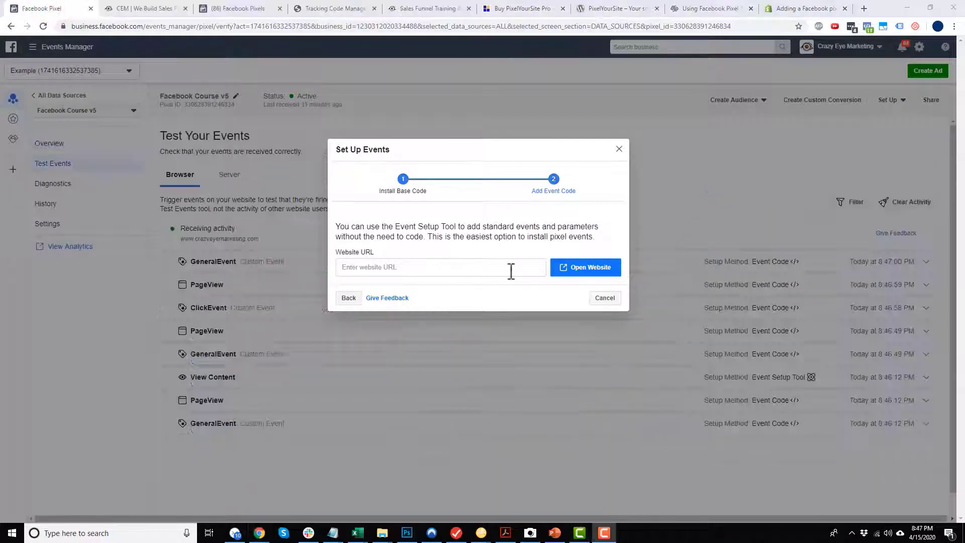
left_click(451, 269)
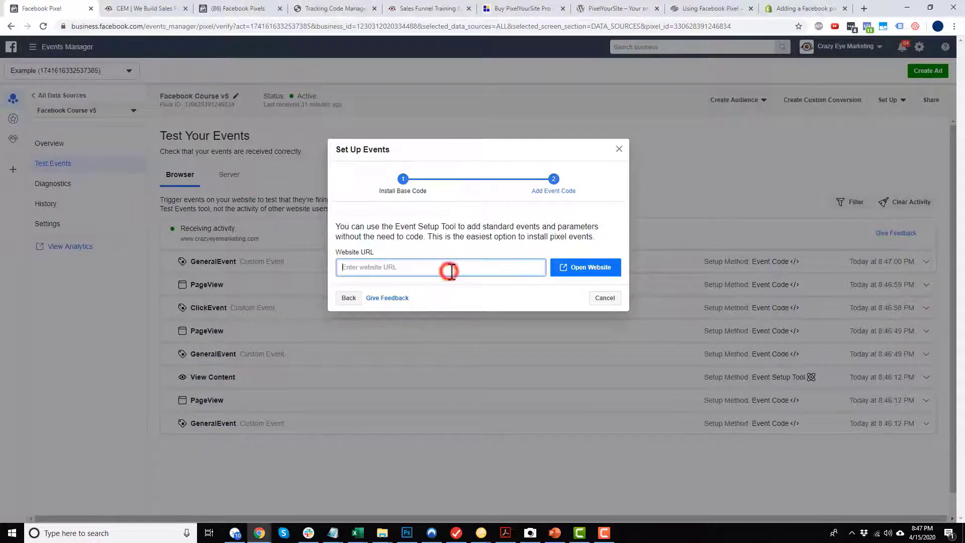
type("h")
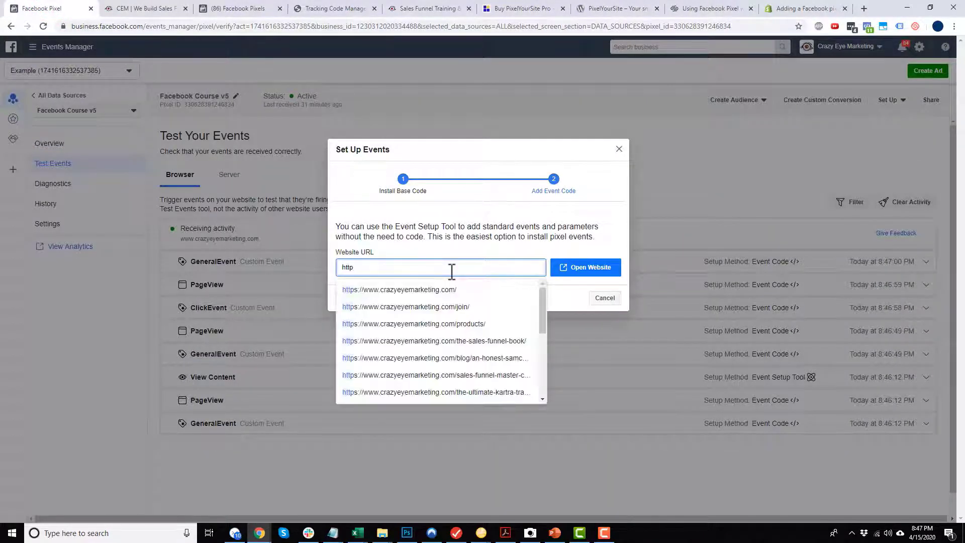
type("ttp")
left_click(433, 306)
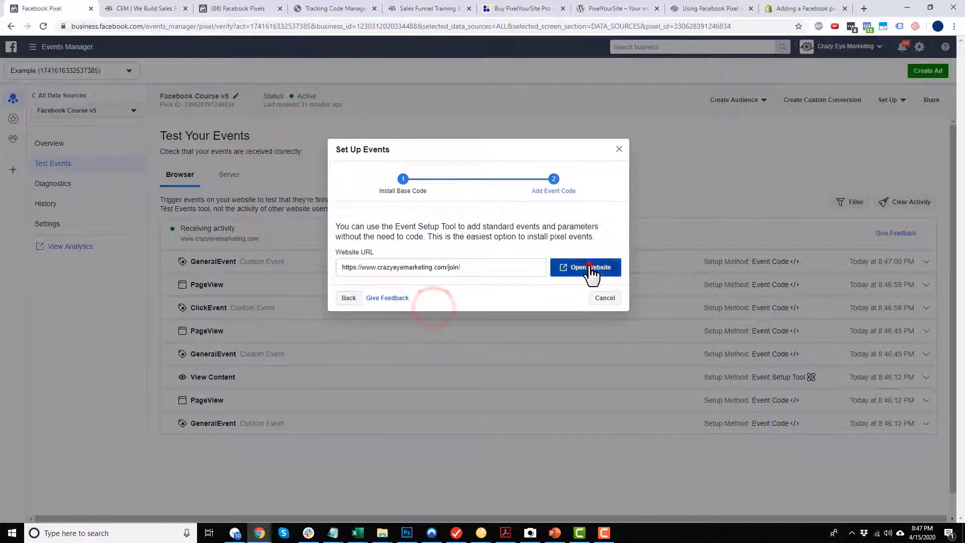
left_click(589, 267)
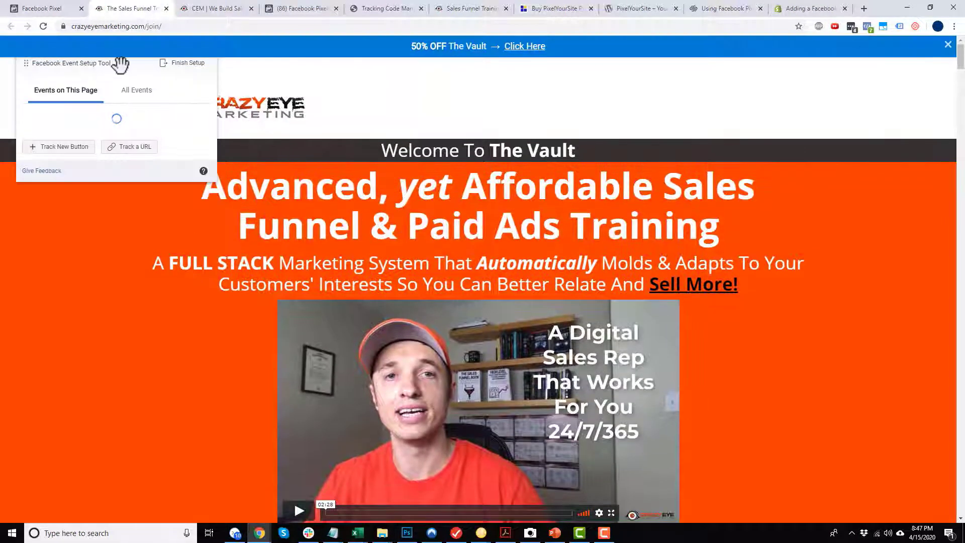
left_click_drag(120, 63, 147, 104)
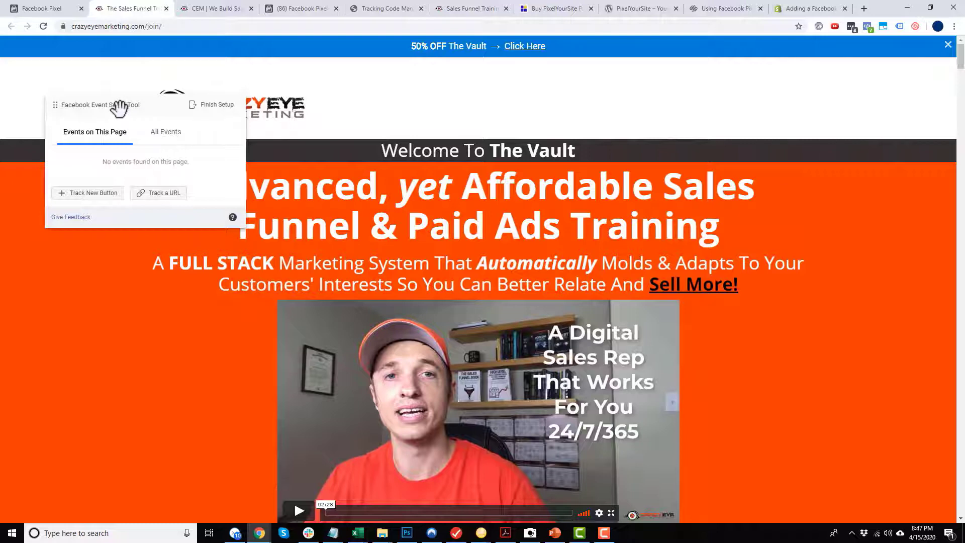
Compare the events on this page with all events listed for the pixel
left_click(80, 147)
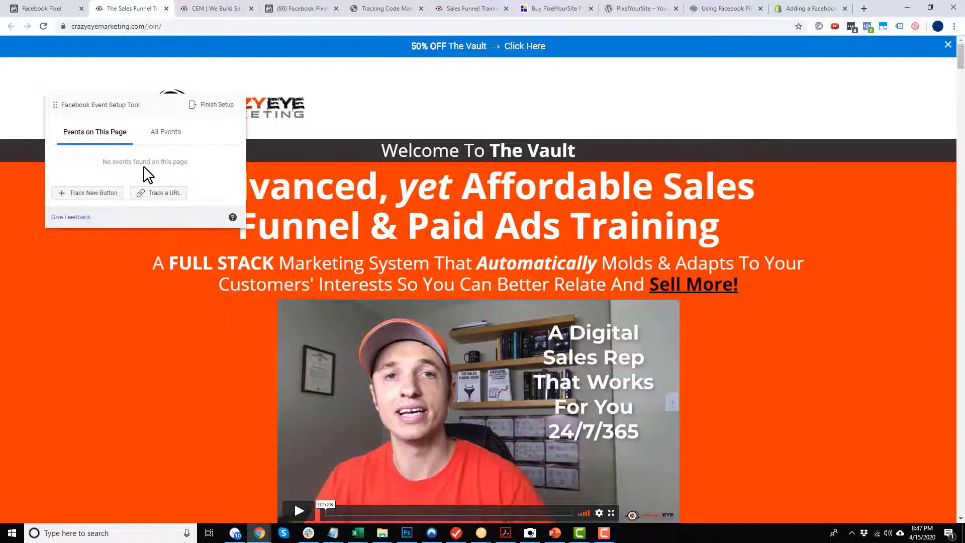
left_click(164, 134)
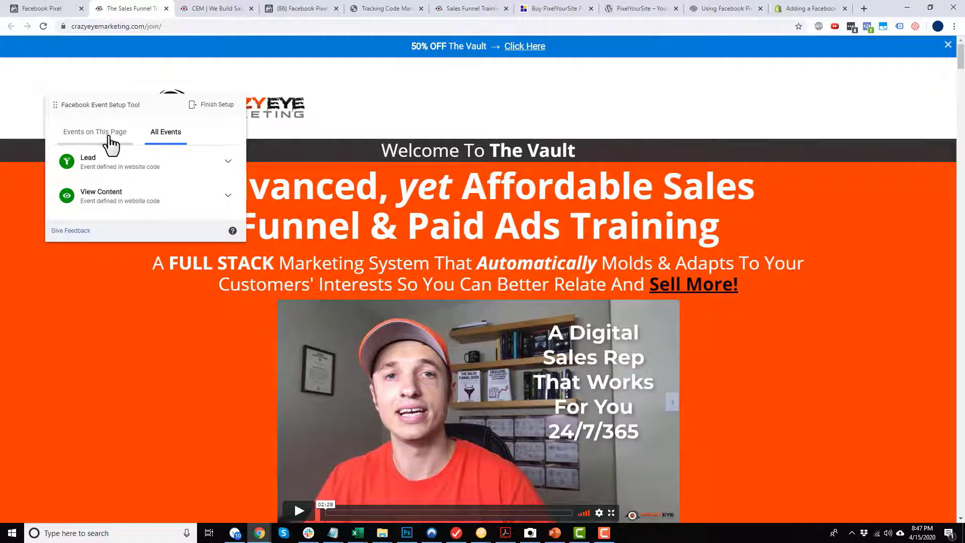
left_click(81, 137)
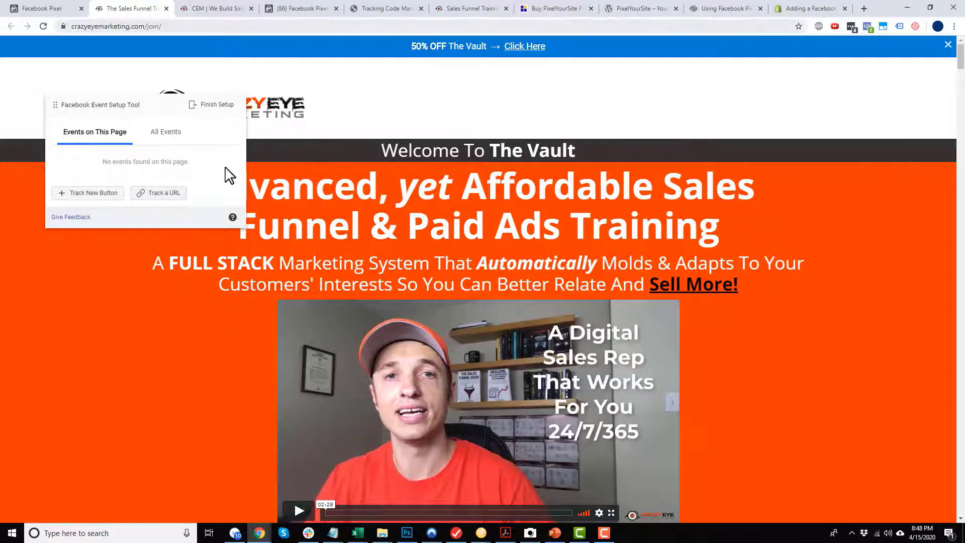
Start tracking an event by URL on the join page and choose View Content as its type
left_click(171, 196)
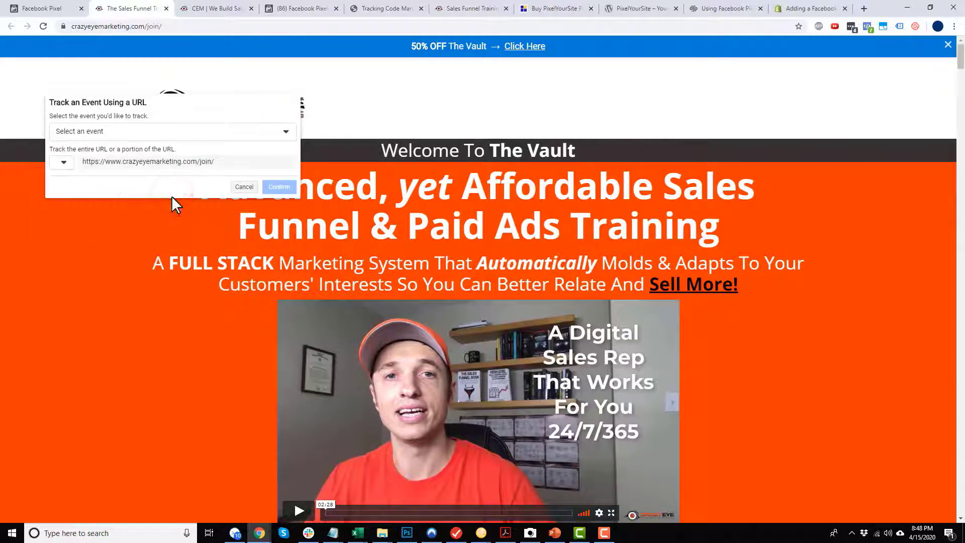
left_click(102, 132)
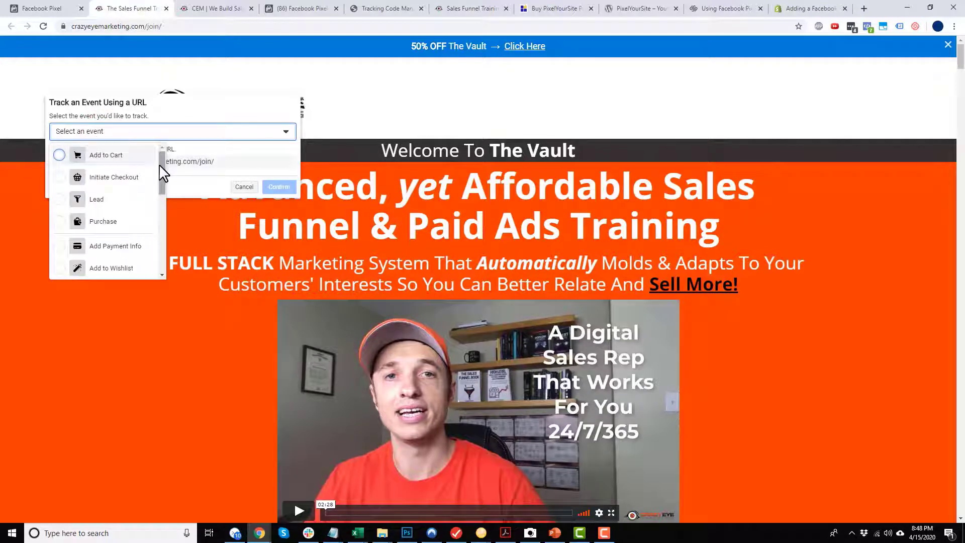
left_click_drag(160, 166, 150, 262)
left_click(60, 271)
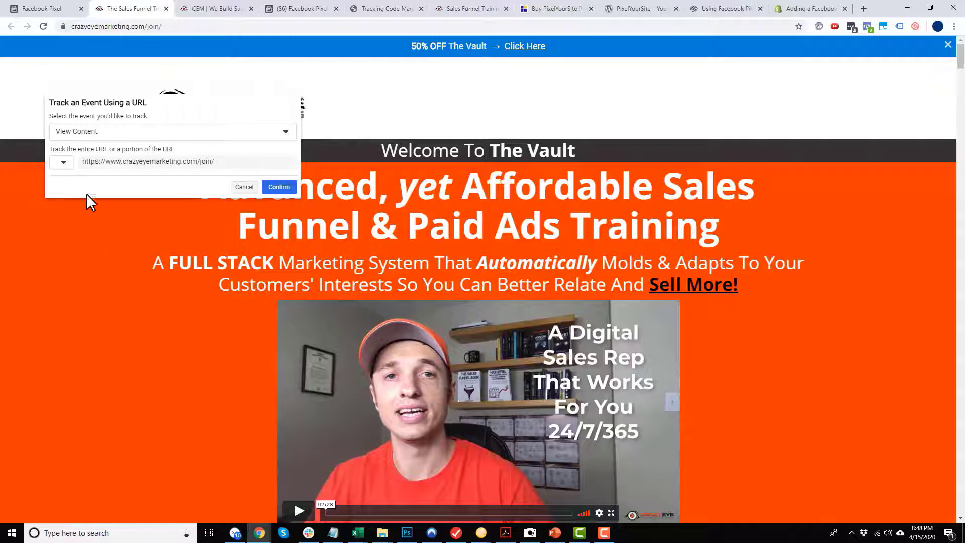
Set the View Content rule to URL contains and shorten its text to crazyeyemarketing.com/join/
left_click(64, 163)
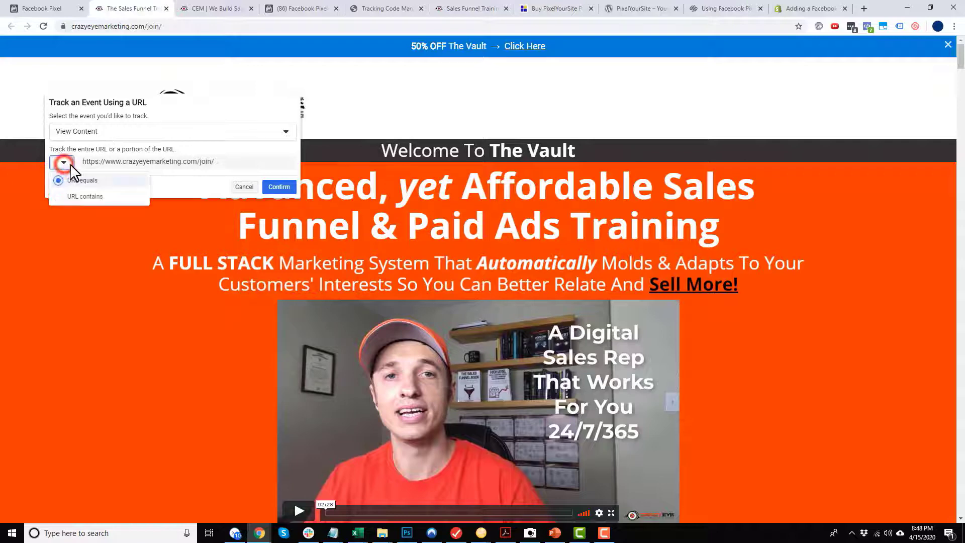
left_click(100, 198)
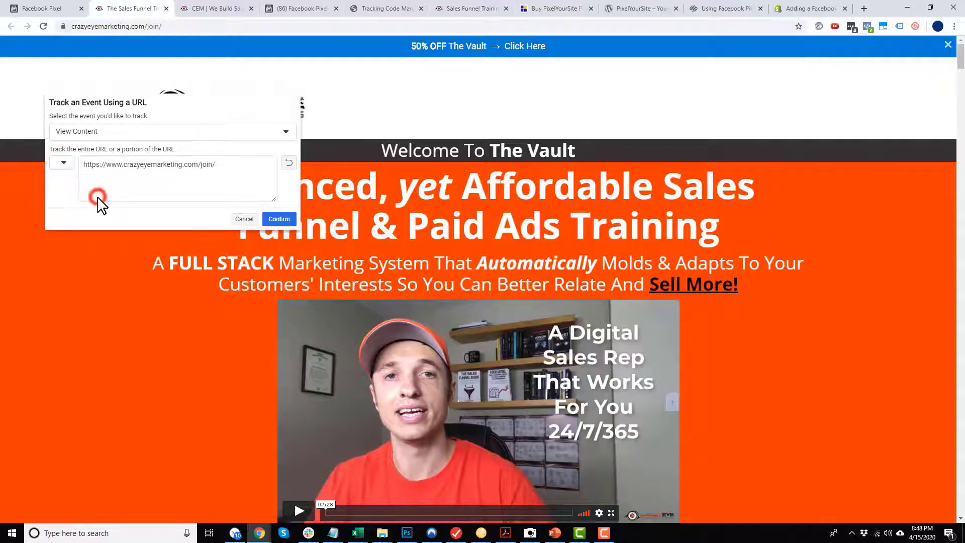
left_click_drag(125, 168, 74, 176)
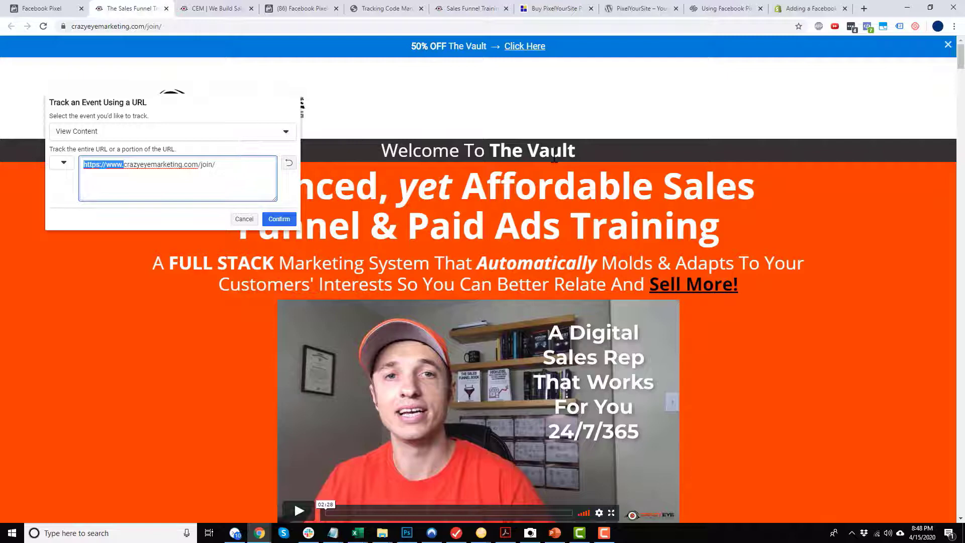
key("BackSpace")
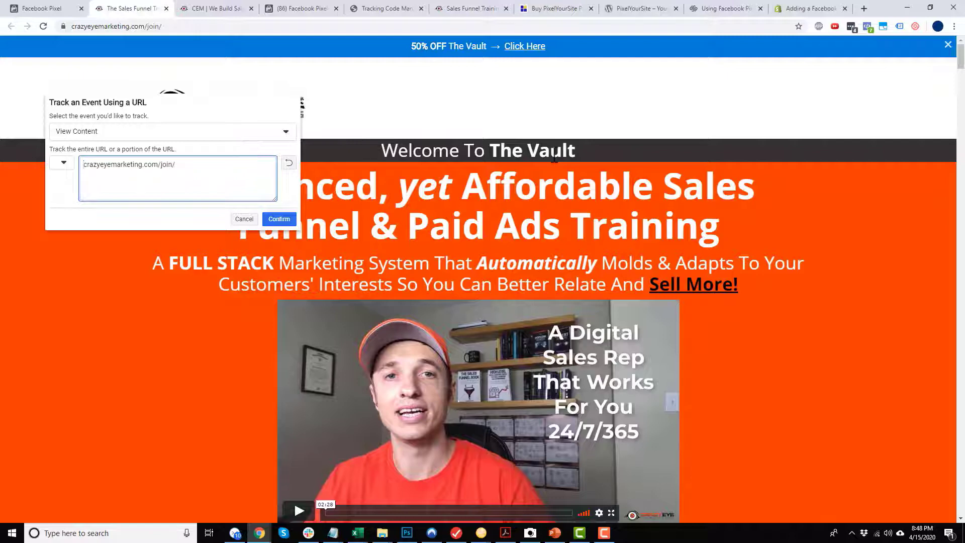
Try appending ?parameter=fjdksjfklsjaj to the tracked URL text and remove it again
left_click(211, 163)
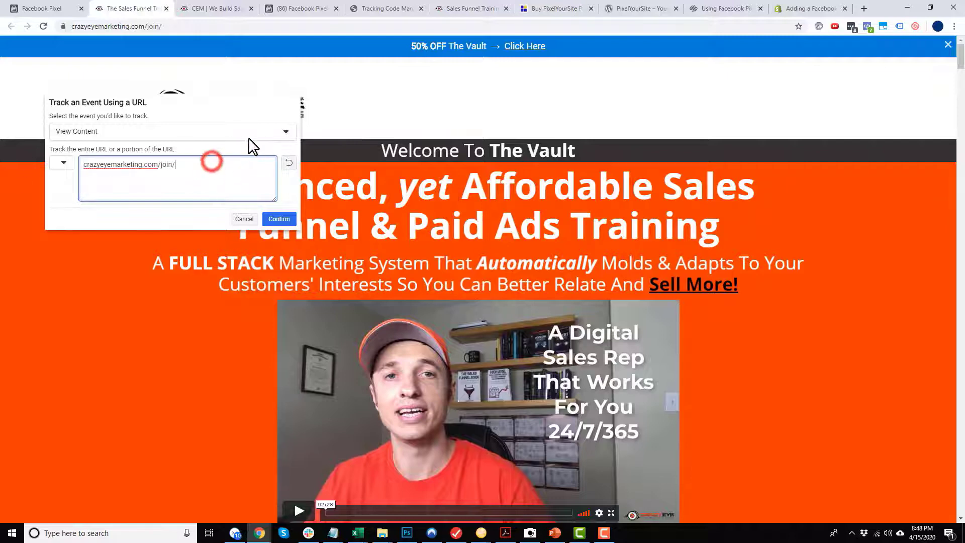
type("?parameter=fjdksjfklsjaj")
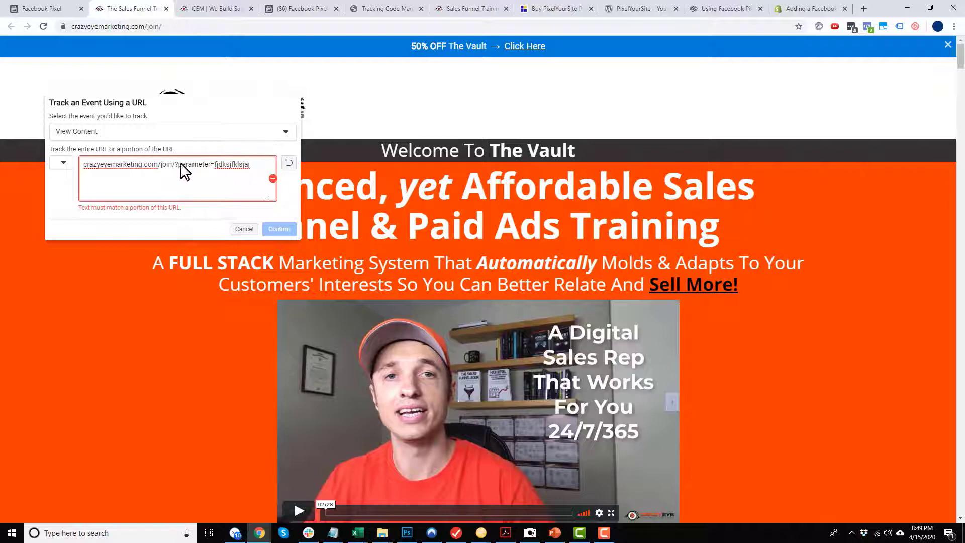
left_click_drag(176, 164, 259, 168)
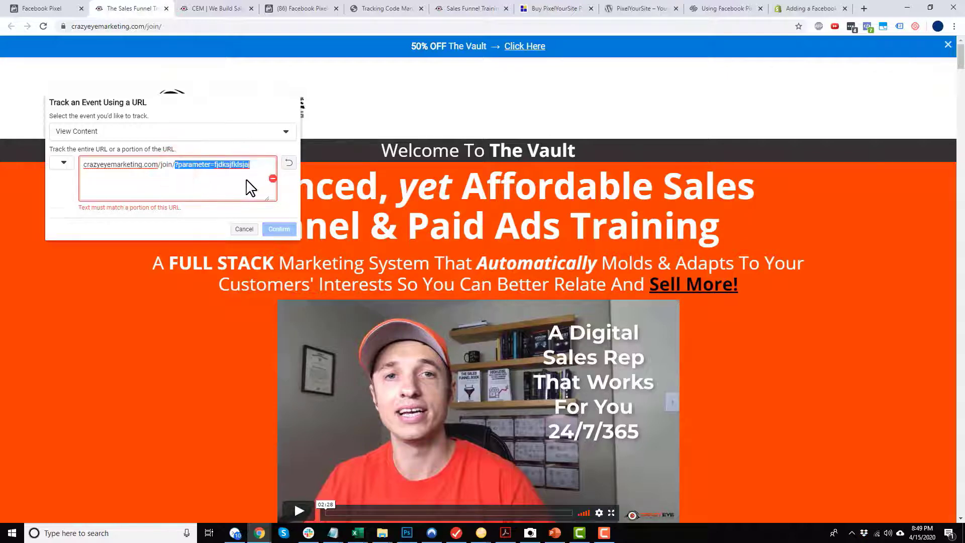
key("BackSpace")
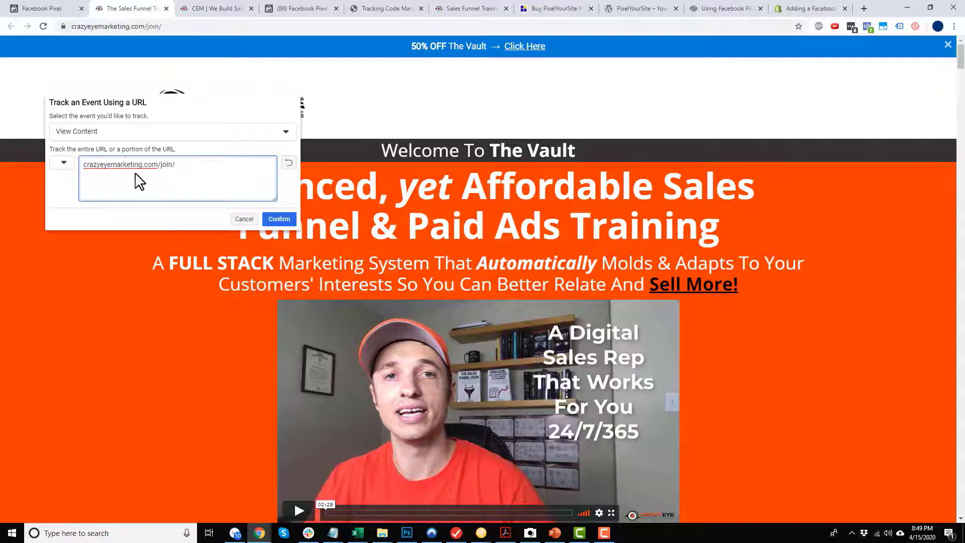
Confirm the View Content event for the join page URL
left_click(281, 222)
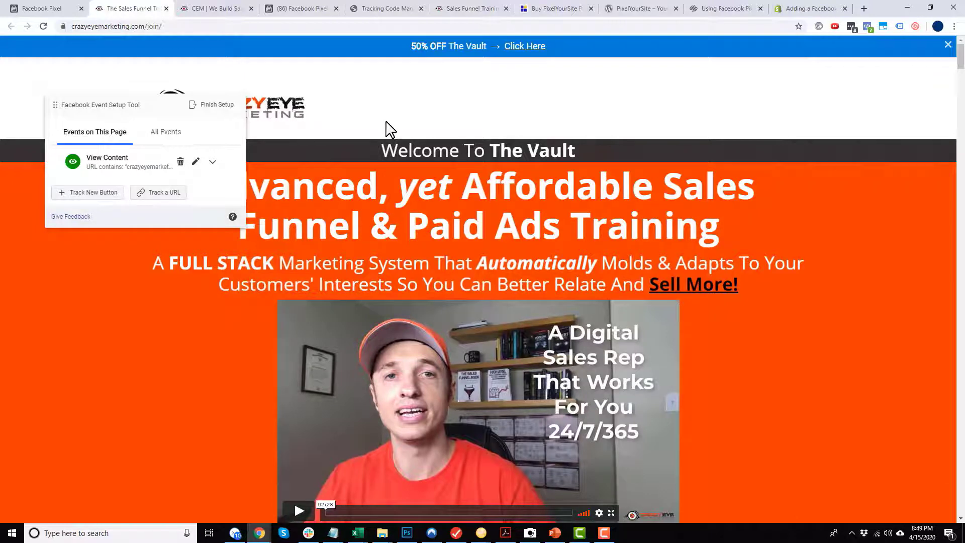
Start tracking a new button and look through the trackable buttons highlighted down the page
scroll(371, 135, "down", 3)
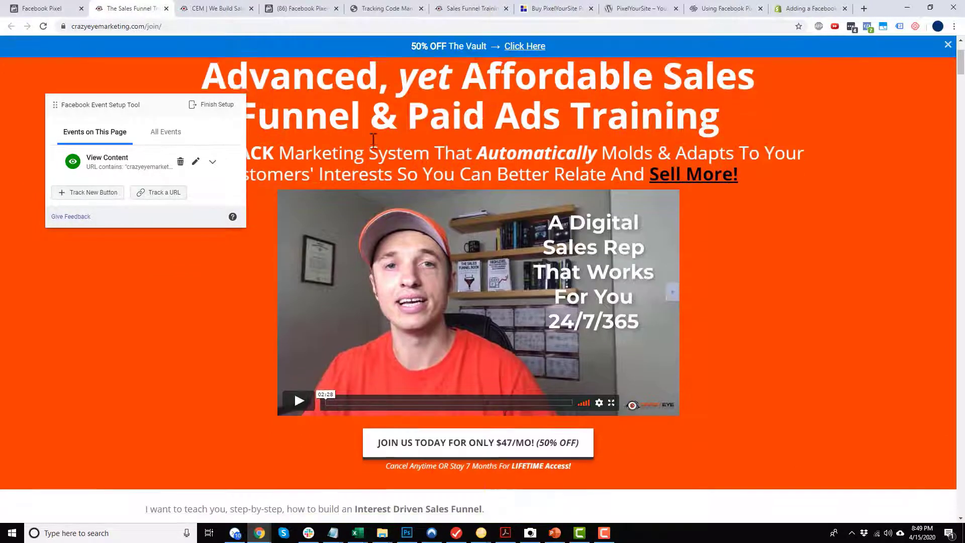
left_click(88, 196)
scroll(102, 206, "down", 3)
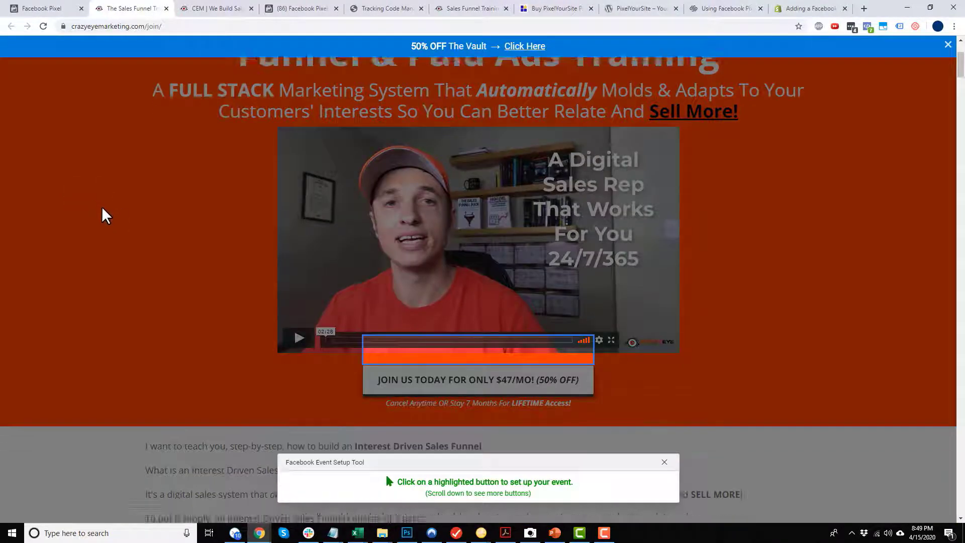
scroll(228, 260, "up", 5)
scroll(215, 247, "down", 3)
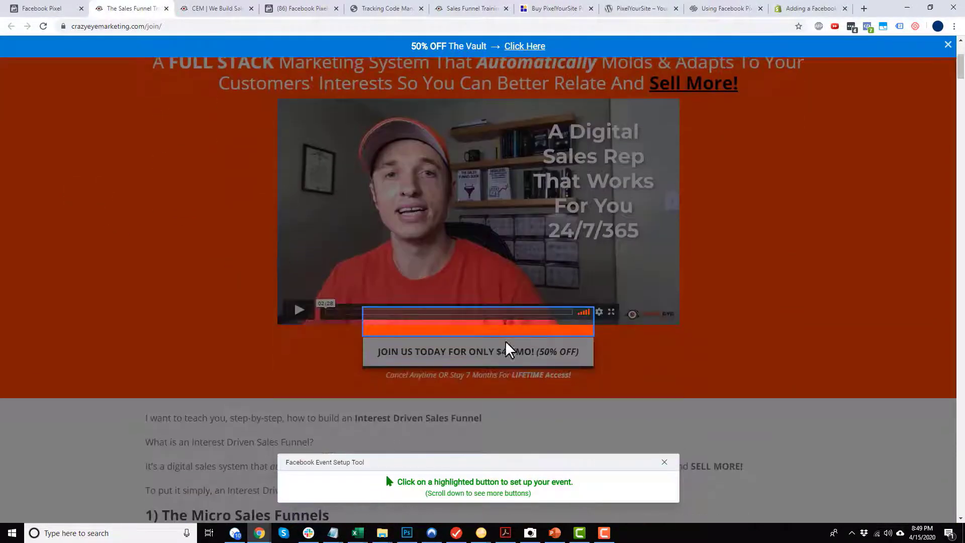
scroll(485, 322, "down", 10)
scroll(486, 320, "down", 15)
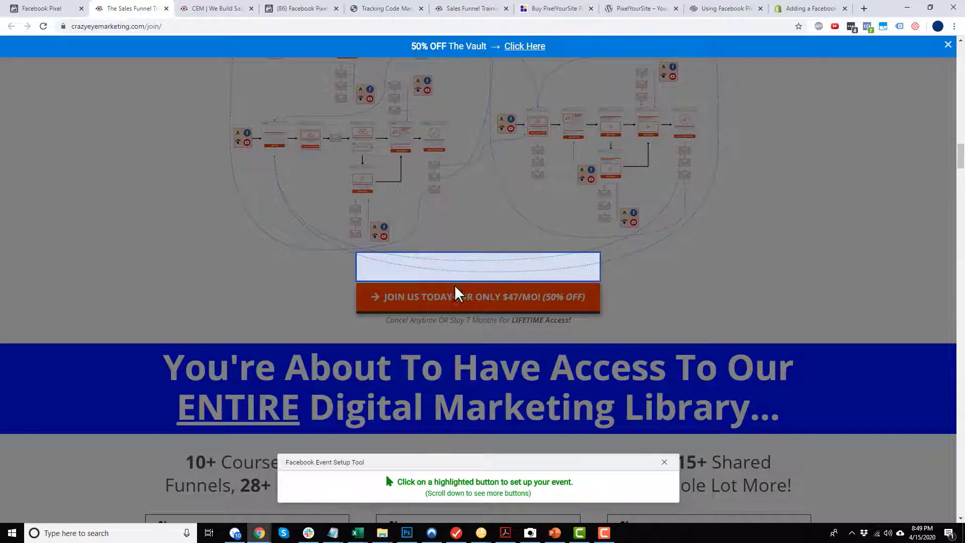
scroll(484, 283, "down", 7)
scroll(483, 288, "down", 20)
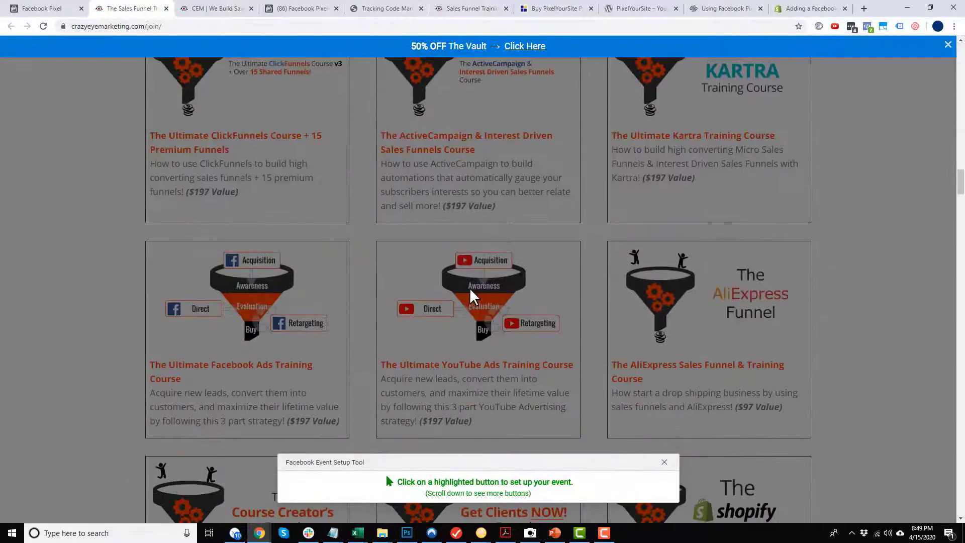
scroll(486, 300, "down", 2)
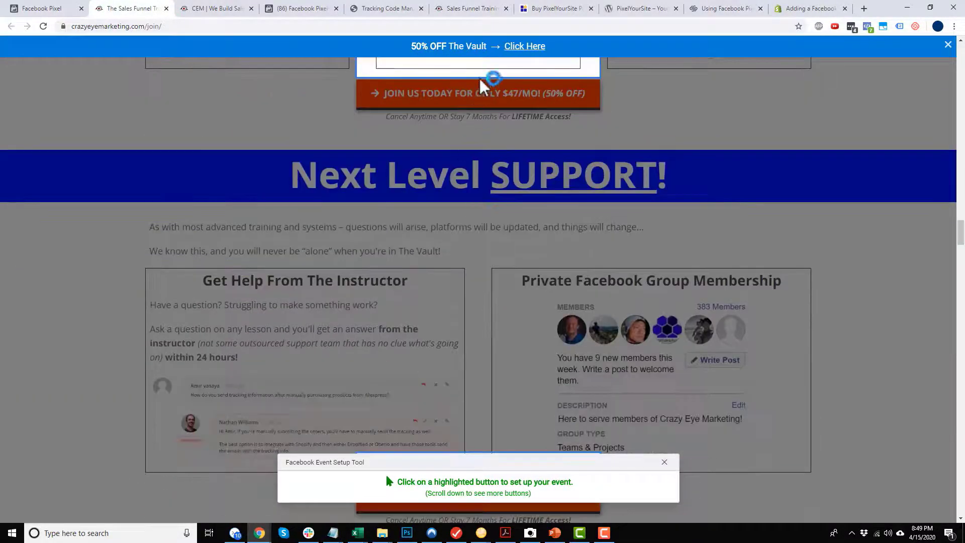
scroll(510, 256, "up", 20)
scroll(583, 277, "up", 20)
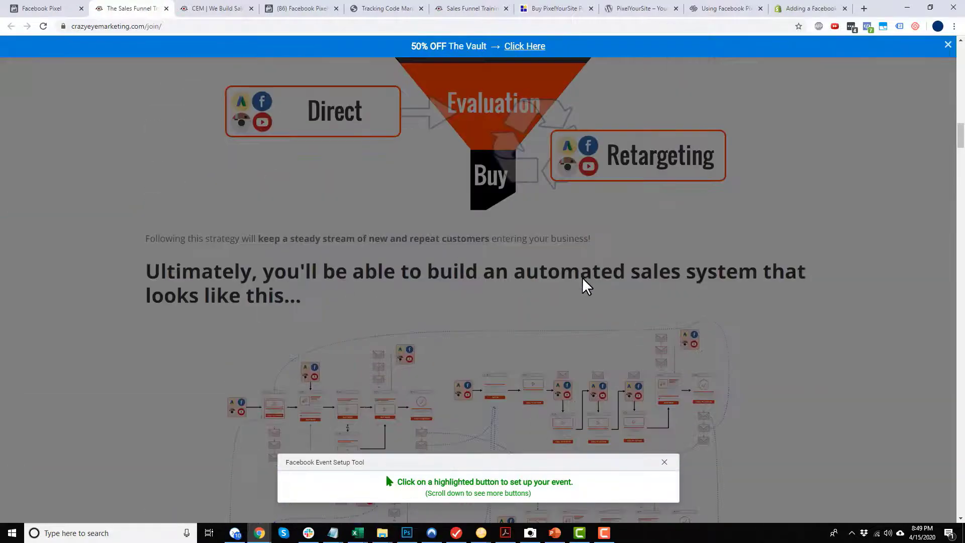
scroll(577, 276, "down", 5)
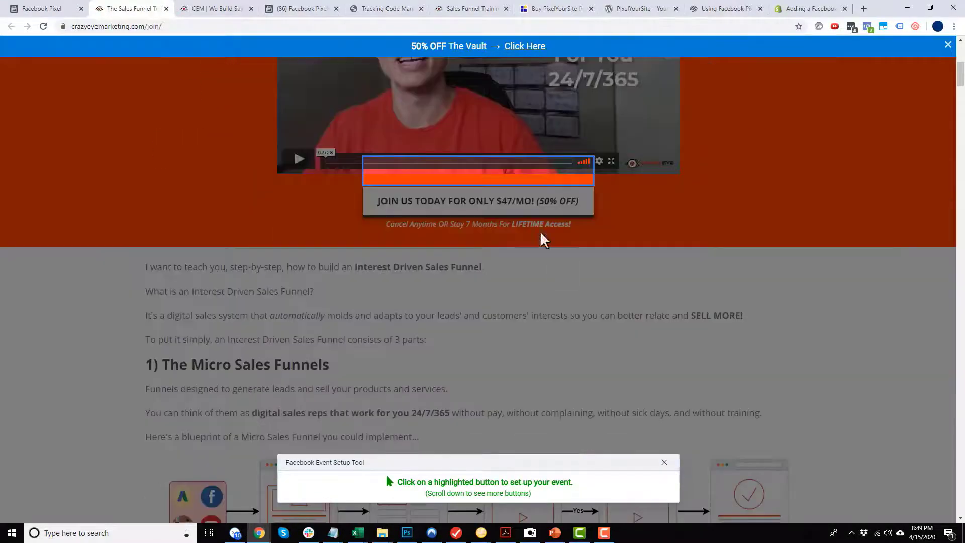
Select the join button beneath the video and set it up as an Add to Cart event
left_click(517, 176)
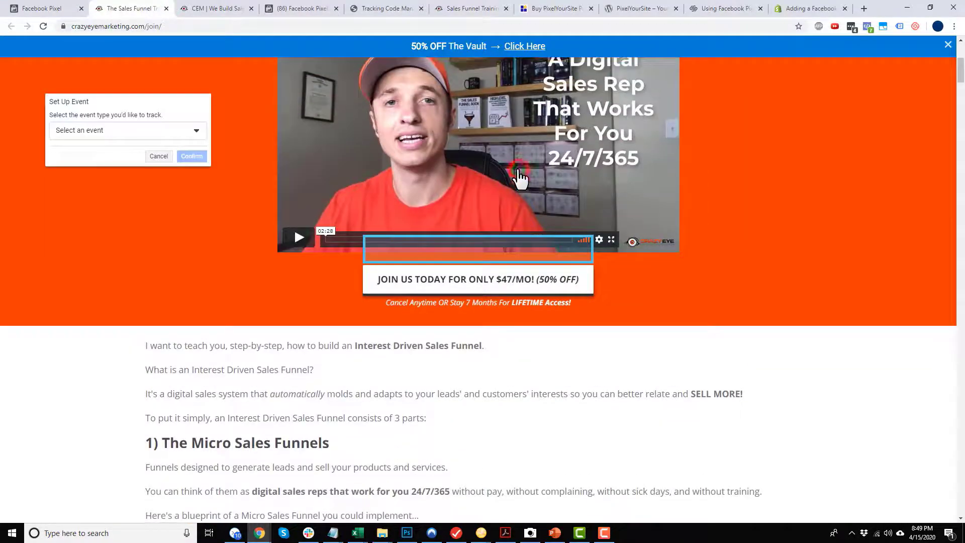
left_click(194, 131)
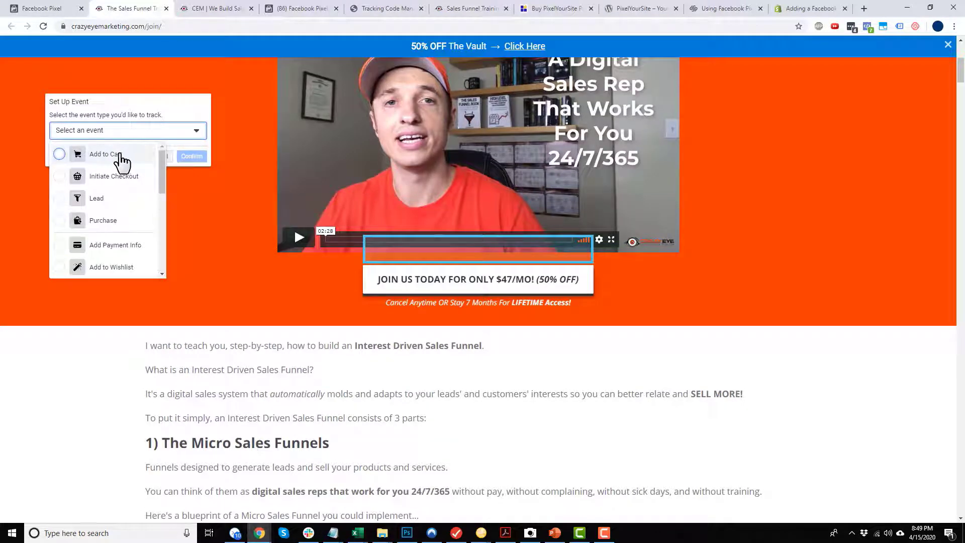
left_click_drag(160, 169, 162, 151)
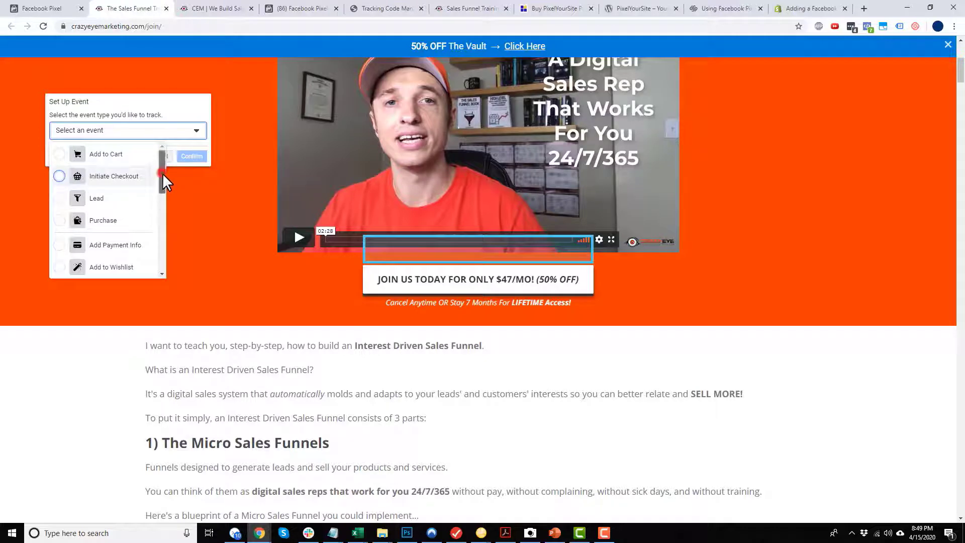
mouse_move(162, 173)
left_mouse_down()
mouse_move(162, 254)
mouse_move(167, 167)
left_mouse_up()
left_click(111, 156)
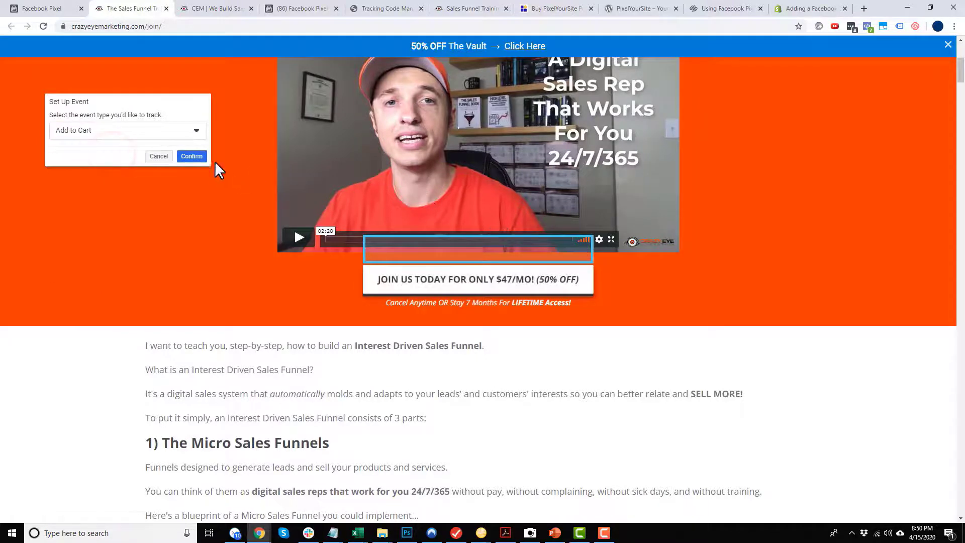
left_click(192, 156)
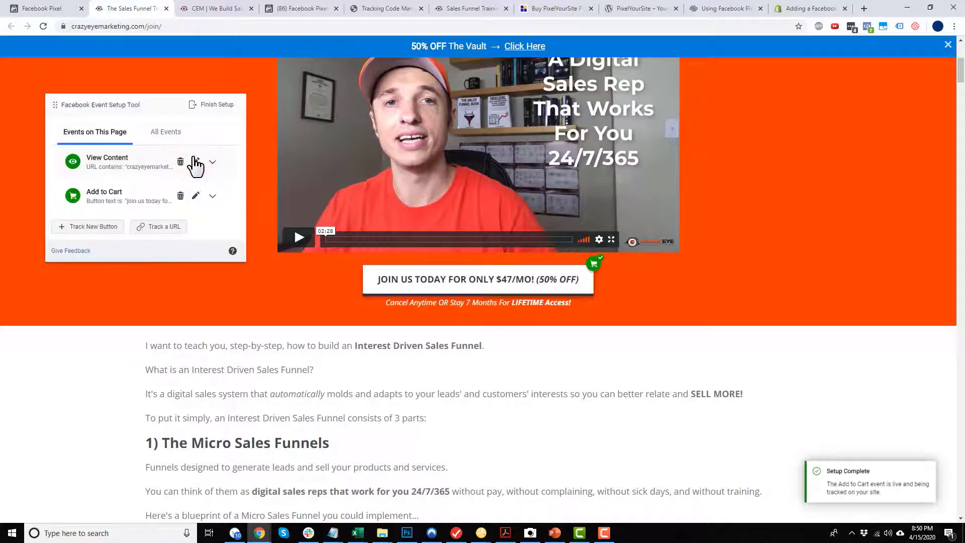
Check the first join buttons down the page for the Add to Cart marker
scroll(668, 178, "down", 2)
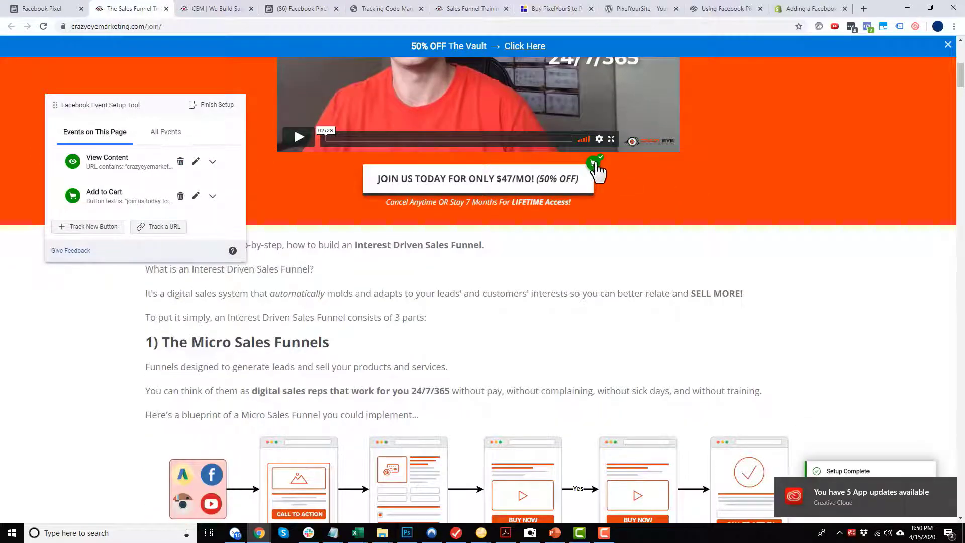
scroll(592, 173, "down", 1)
scroll(591, 174, "down", 15)
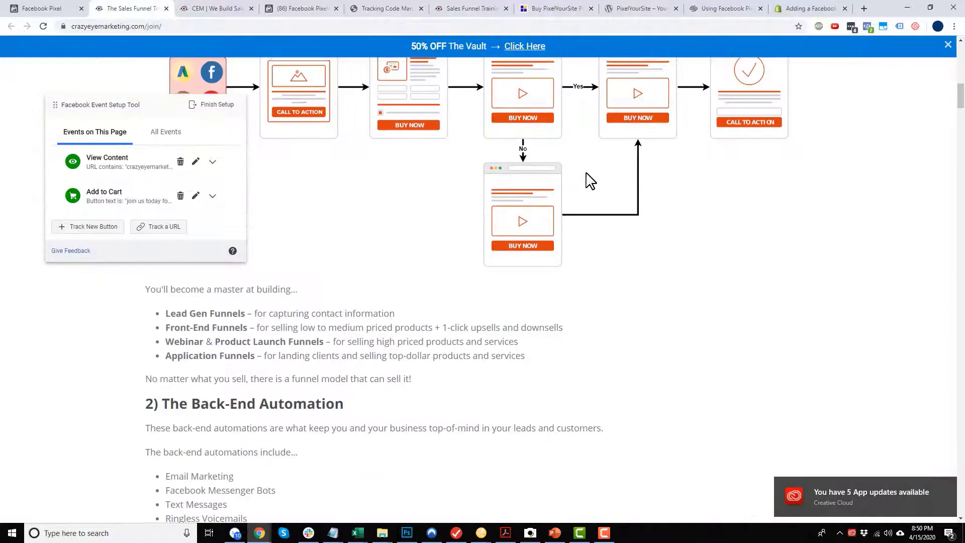
scroll(590, 181, "down", 15)
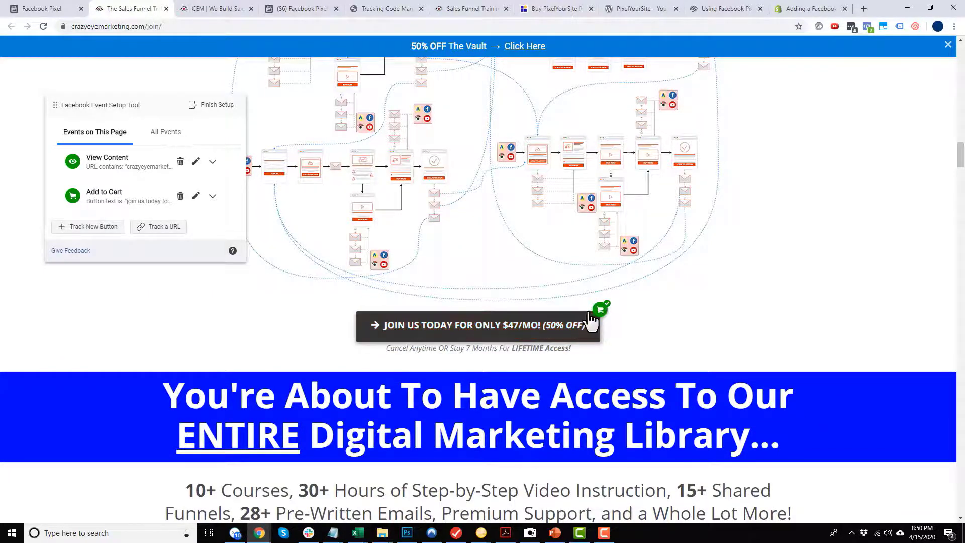
scroll(586, 309, "down", 2)
scroll(582, 312, "down", 5)
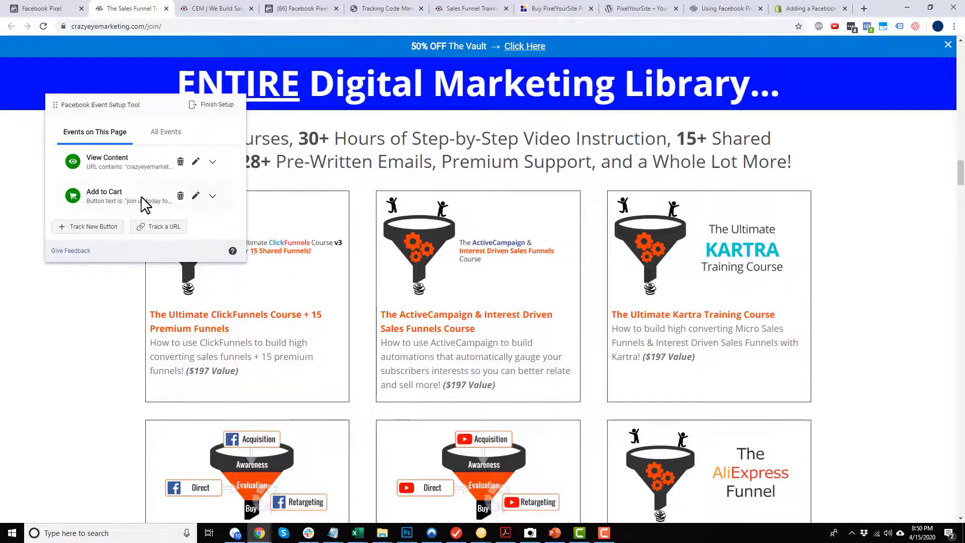
Expand the Add to Cart event's trigger details and compare them with the remaining join buttons down the page
left_click(211, 197)
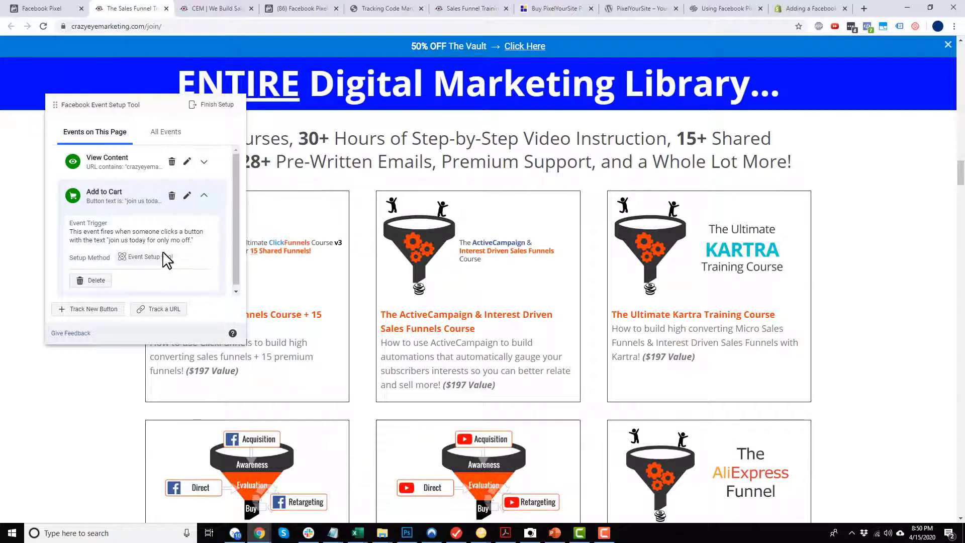
scroll(482, 149, "up", 4)
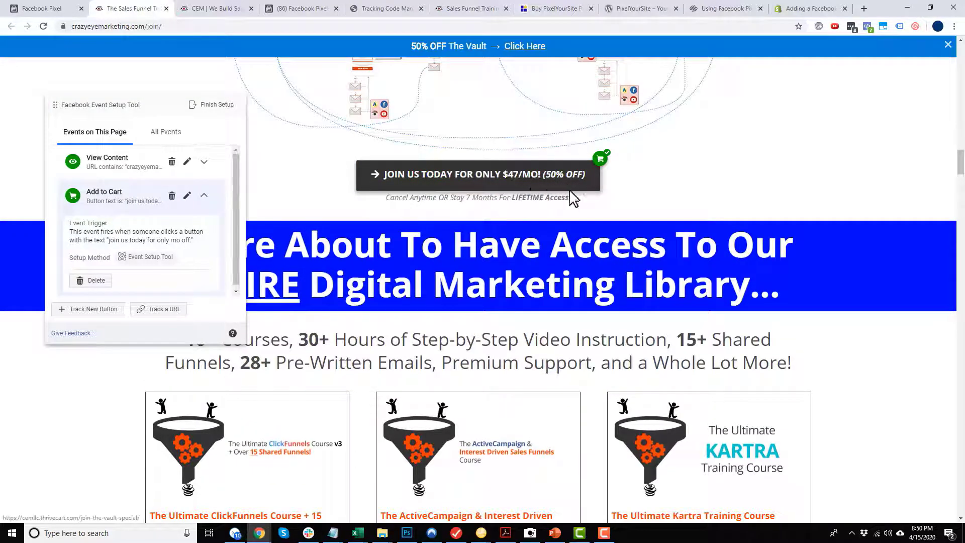
scroll(530, 243, "down", 15)
scroll(525, 251, "down", 6)
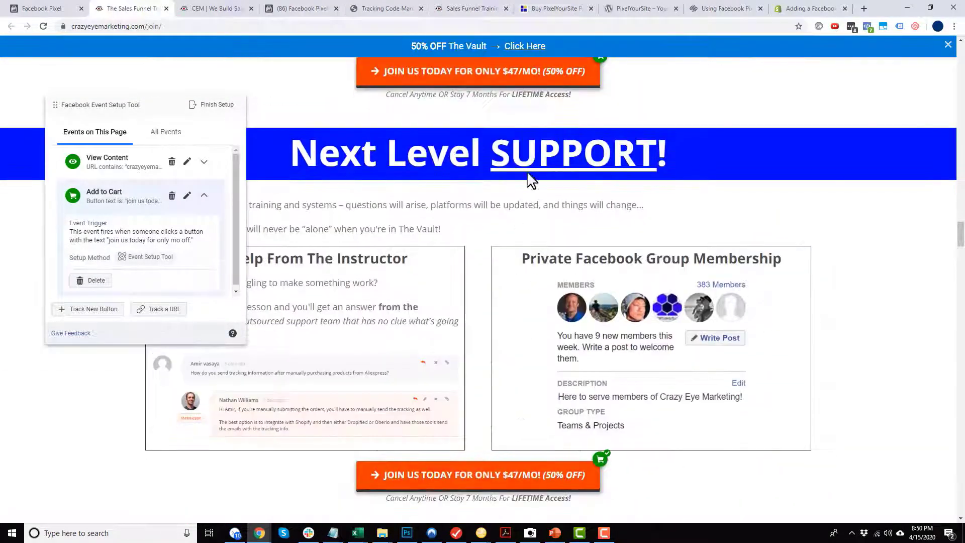
scroll(578, 274, "down", 4)
scroll(565, 276, "down", 9)
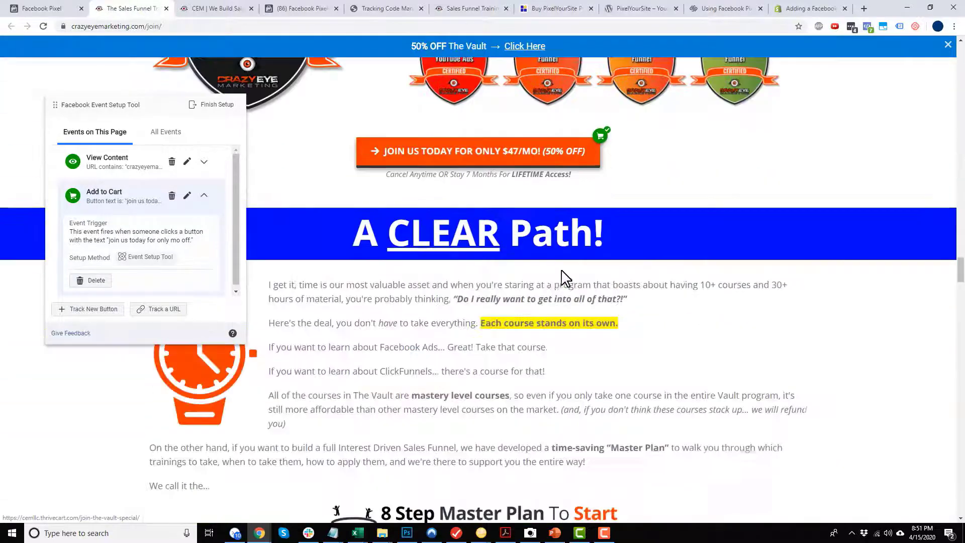
scroll(538, 282, "down", 6)
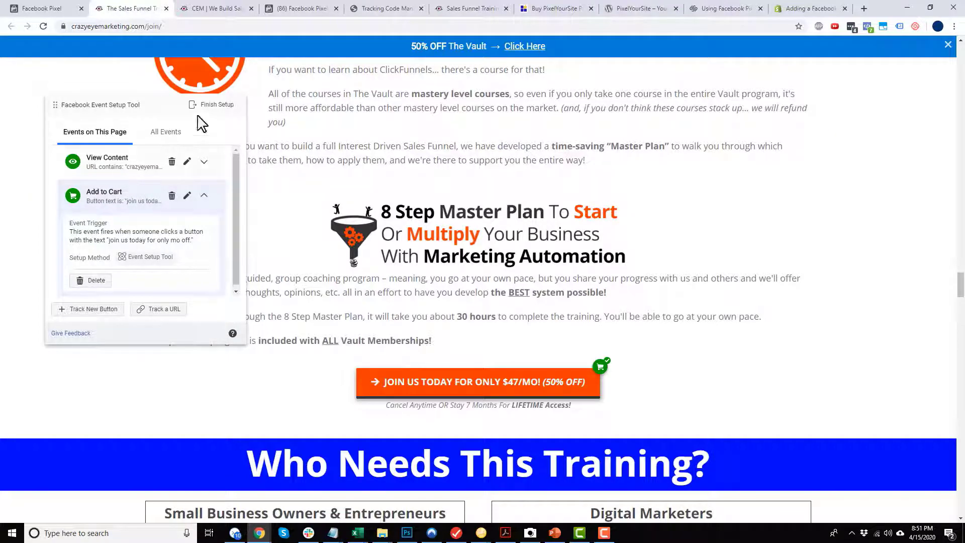
Finish the event setup for the View Content and Add to Cart events and proceed to testing the events
left_click(209, 106)
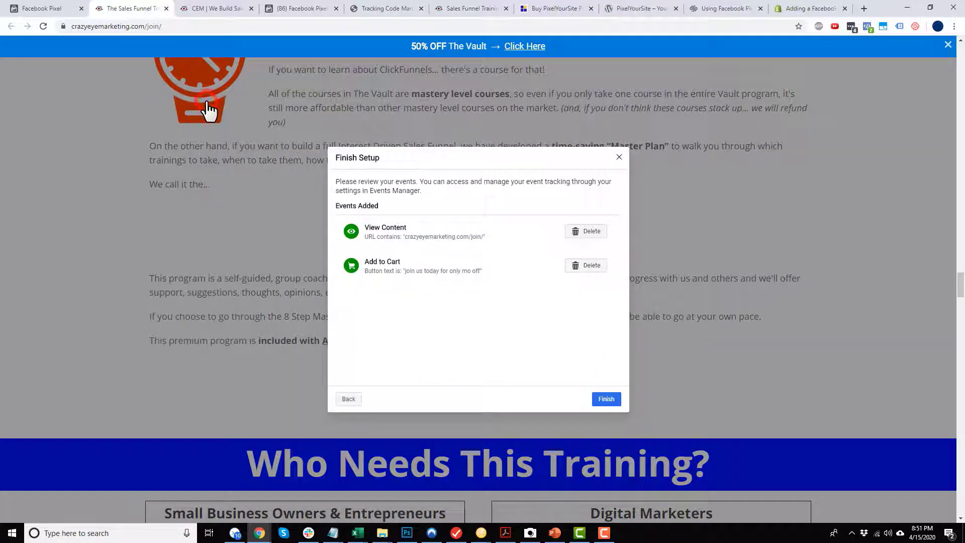
left_click(607, 400)
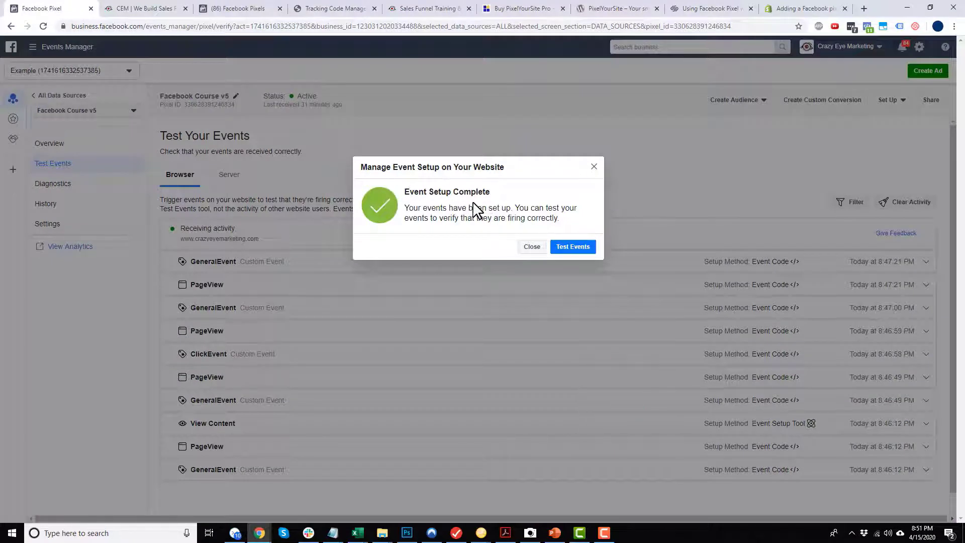
left_click(572, 248)
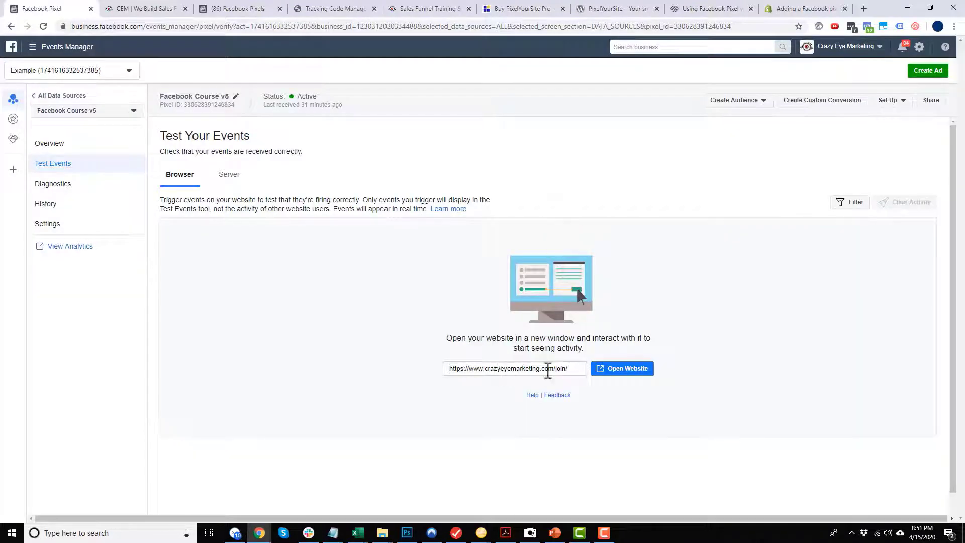
Open the join page from the event test and expand the View Content event's details in Events Manager
left_click(631, 371)
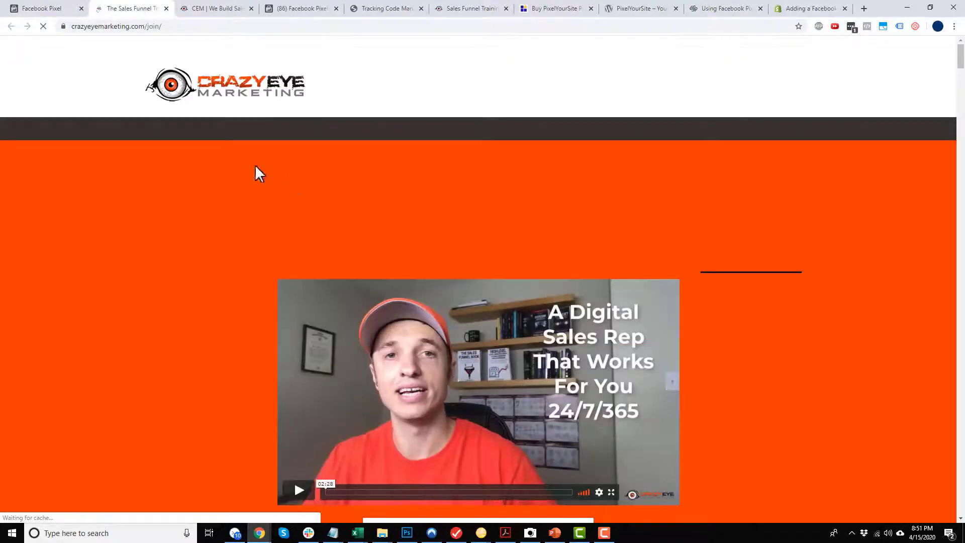
left_click(55, 8)
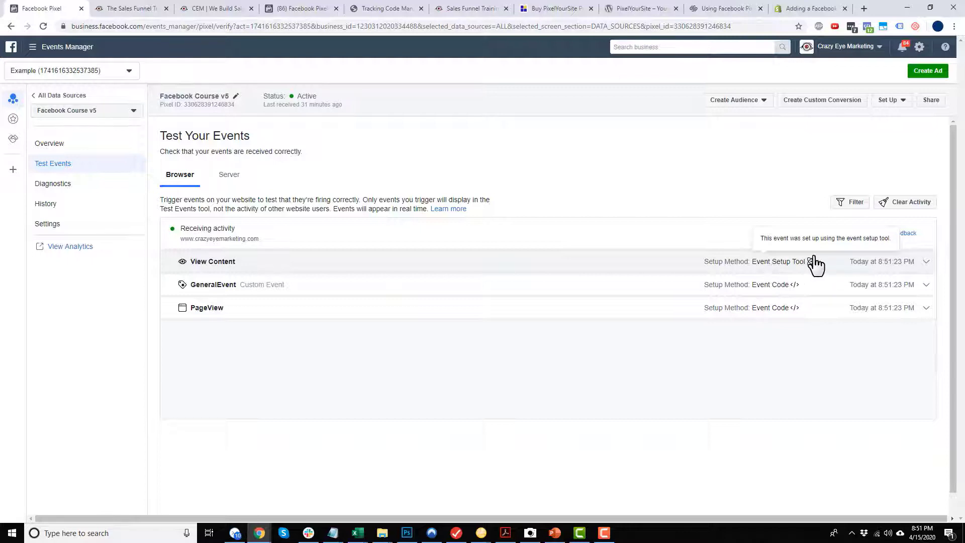
left_click(923, 263)
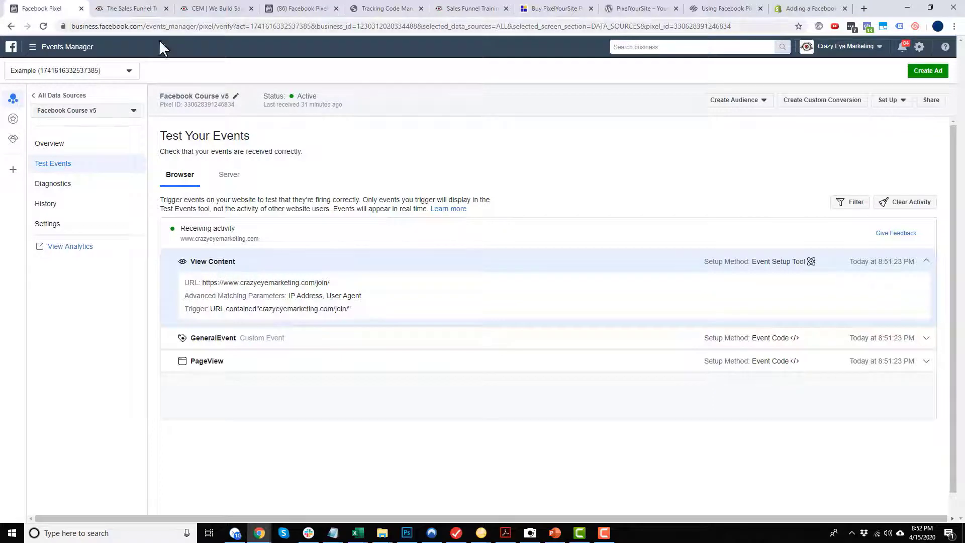
Follow the join button beneath the video to the checkout page and check Test Events for the resulting activity
left_click(147, 16)
scroll(357, 86, "down", 5)
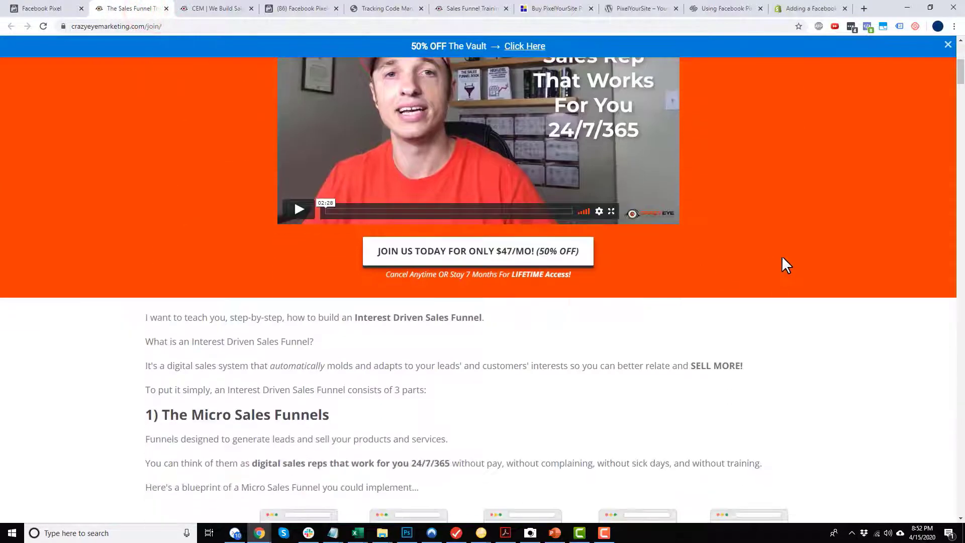
left_click(545, 257)
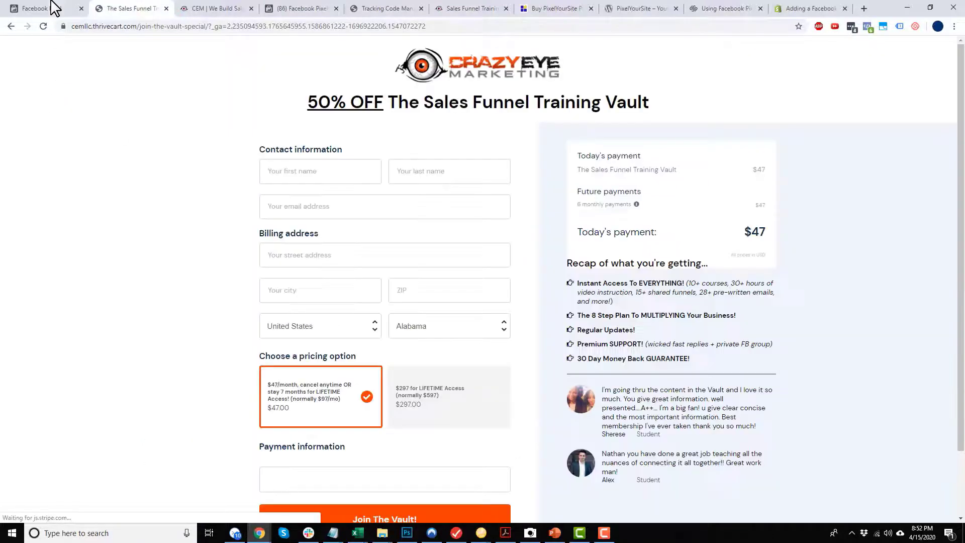
left_click(51, 7)
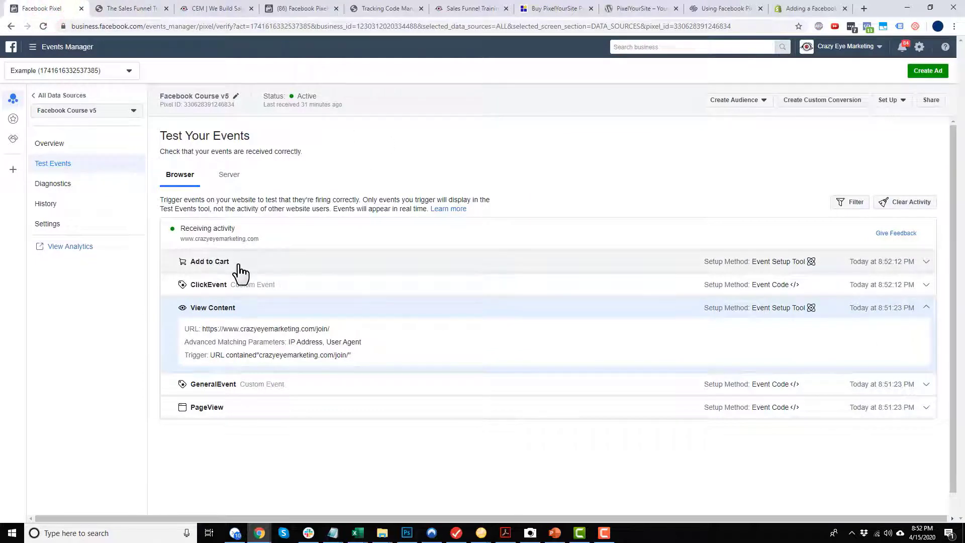
Expand the received Add to Cart event and examine the button text that triggered it
left_click(297, 269)
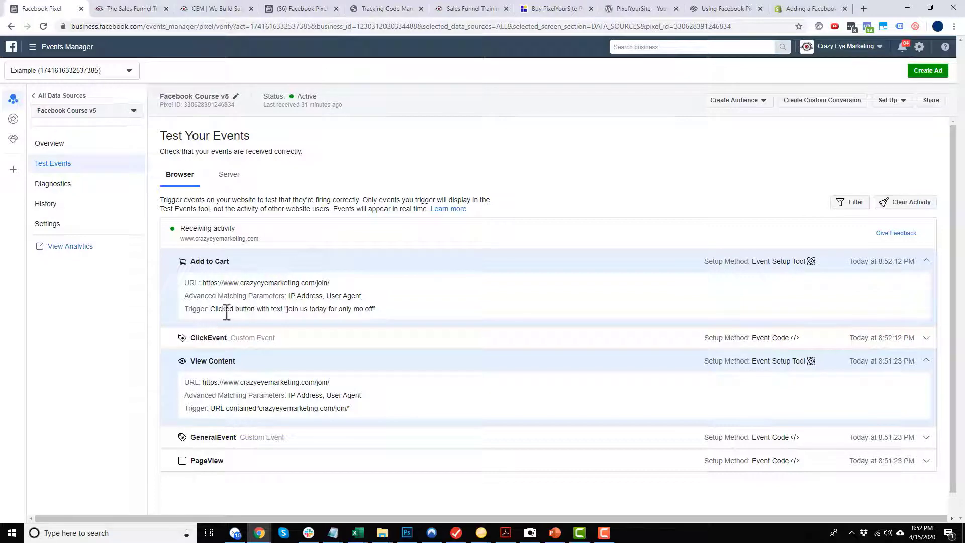
left_click_drag(221, 310, 353, 311)
left_click(298, 305)
left_click_drag(288, 309, 376, 312)
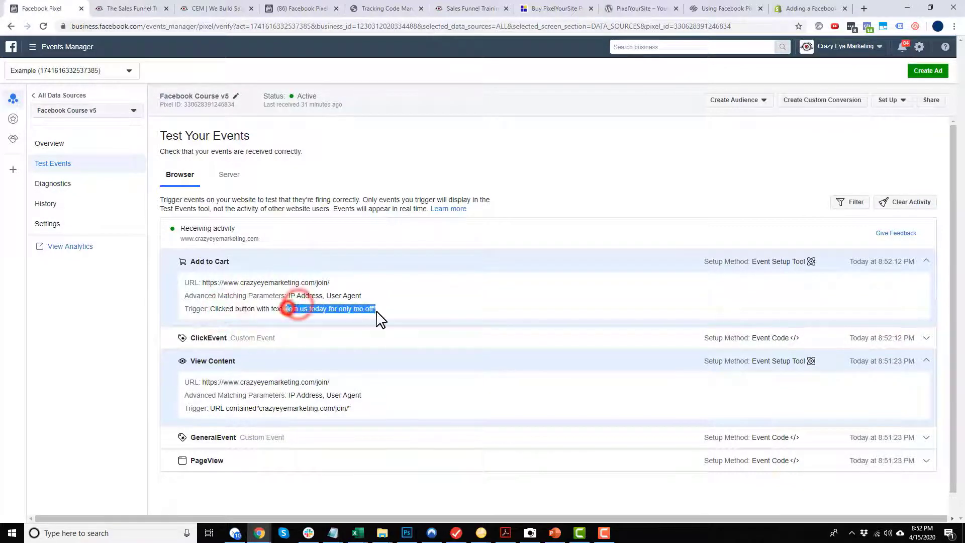
left_click(378, 309)
Return to the checkout page and examine the domain in its web address
left_click(135, 9)
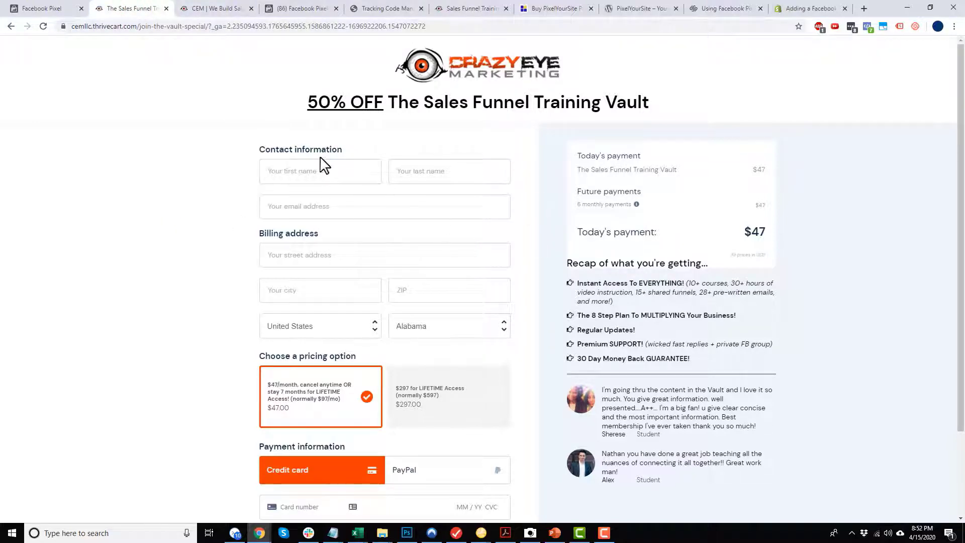
left_click(203, 28)
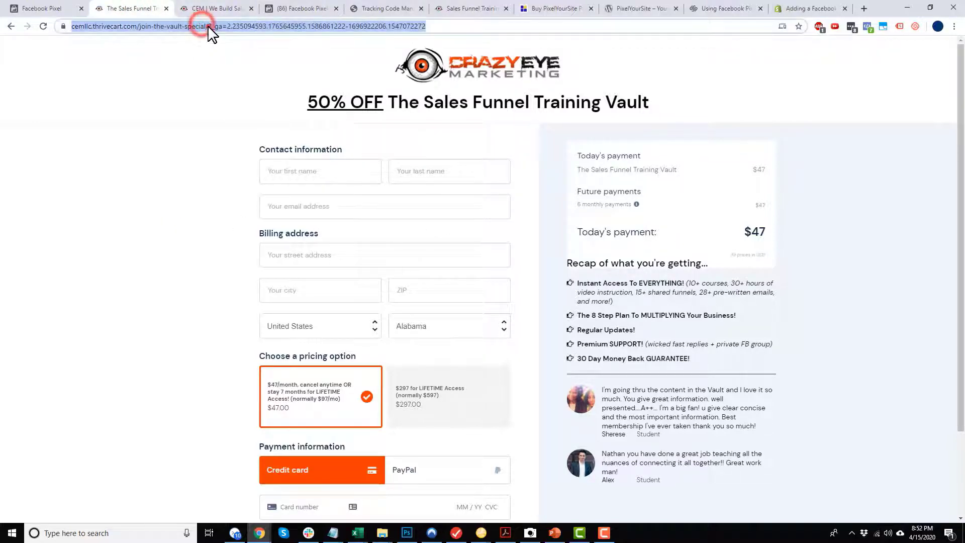
left_click_drag(231, 26, 70, 48)
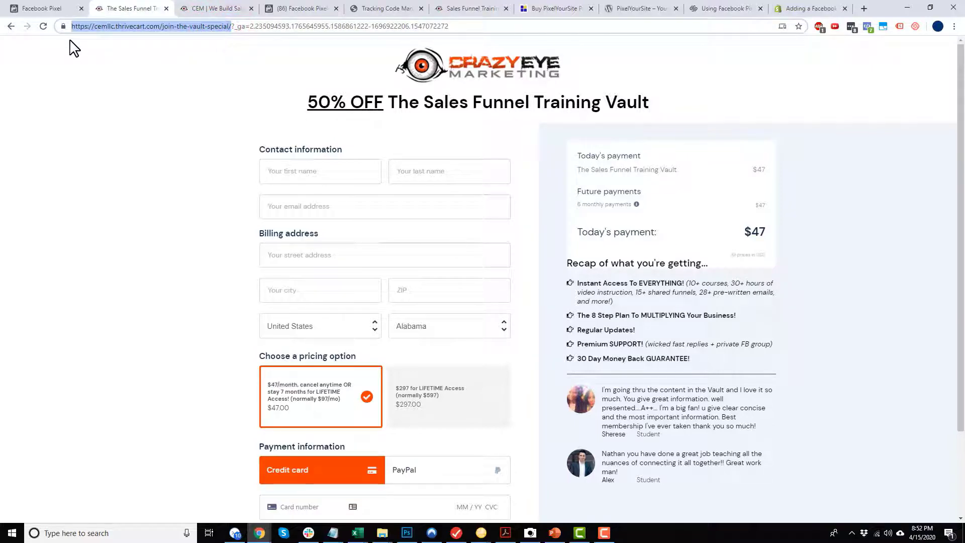
left_click_drag(158, 26, 88, 23)
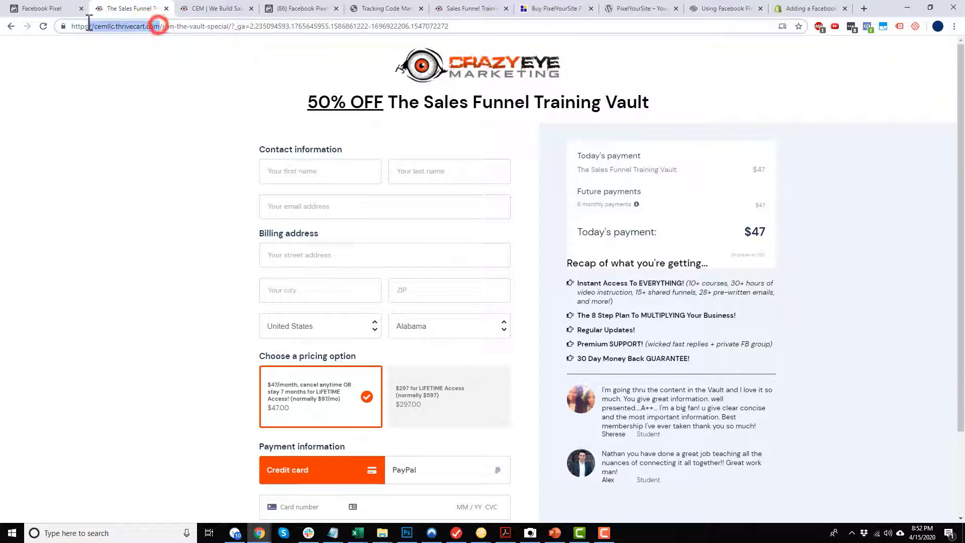
double_click(125, 28)
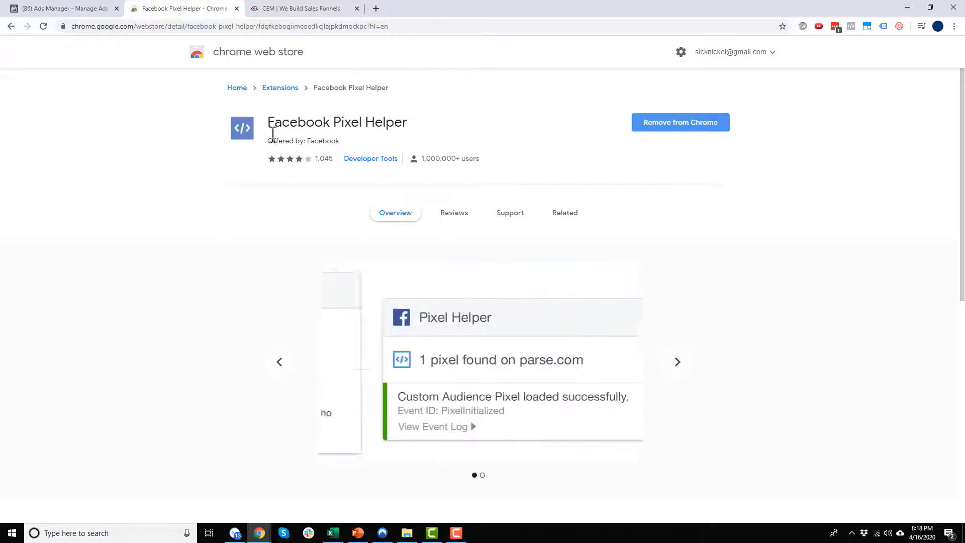
Open Facebook Pixel Helper on the site's homepage and examine the parameters sent with the PageView and GeneralEvent events
left_click(286, 9)
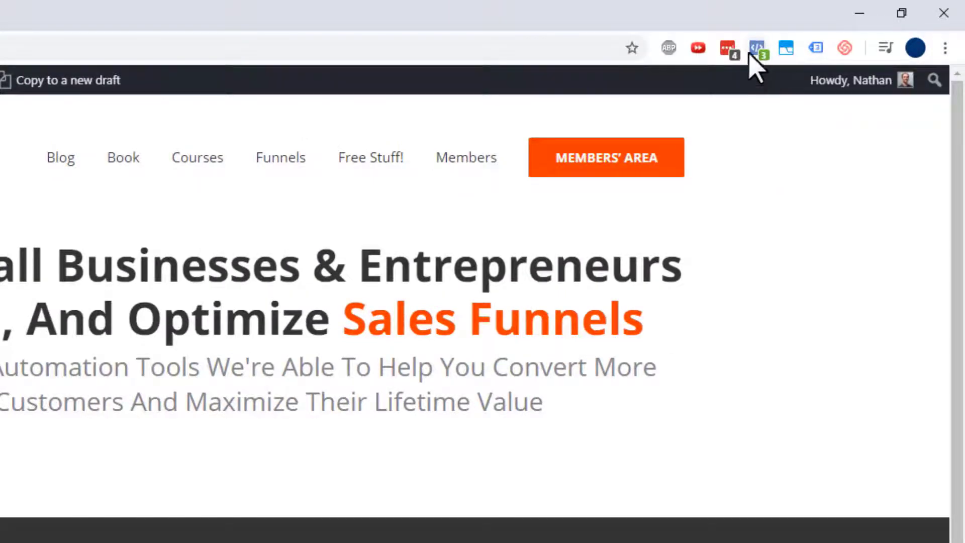
left_click(755, 50)
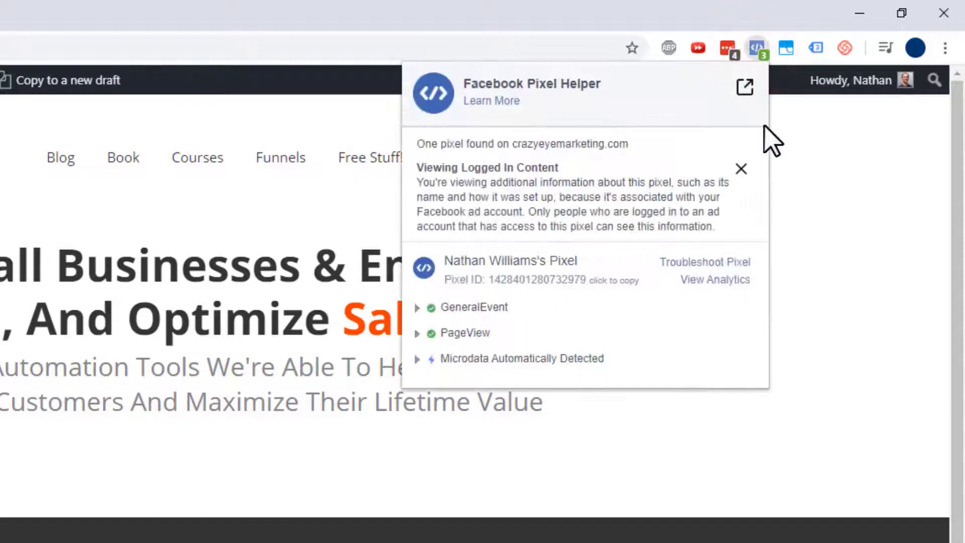
left_click(417, 333)
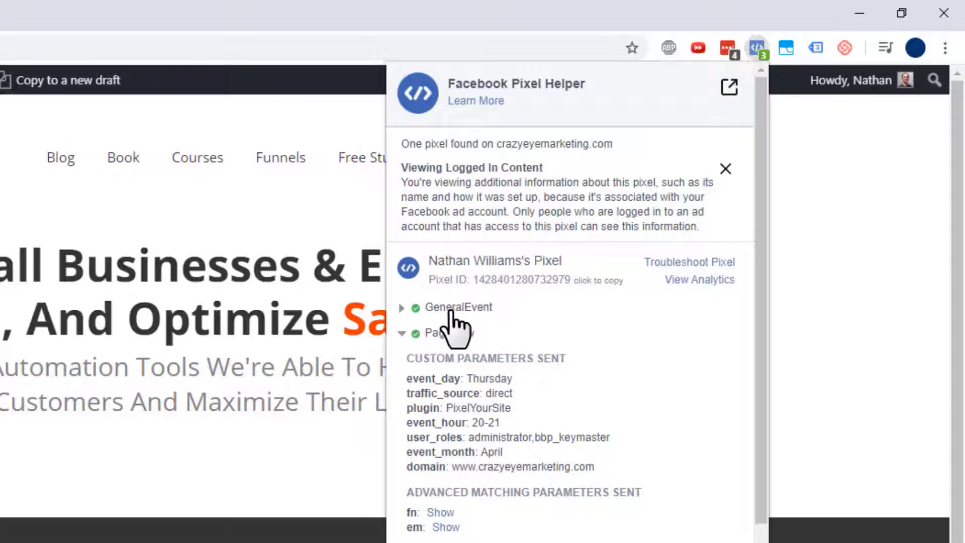
left_click(402, 308)
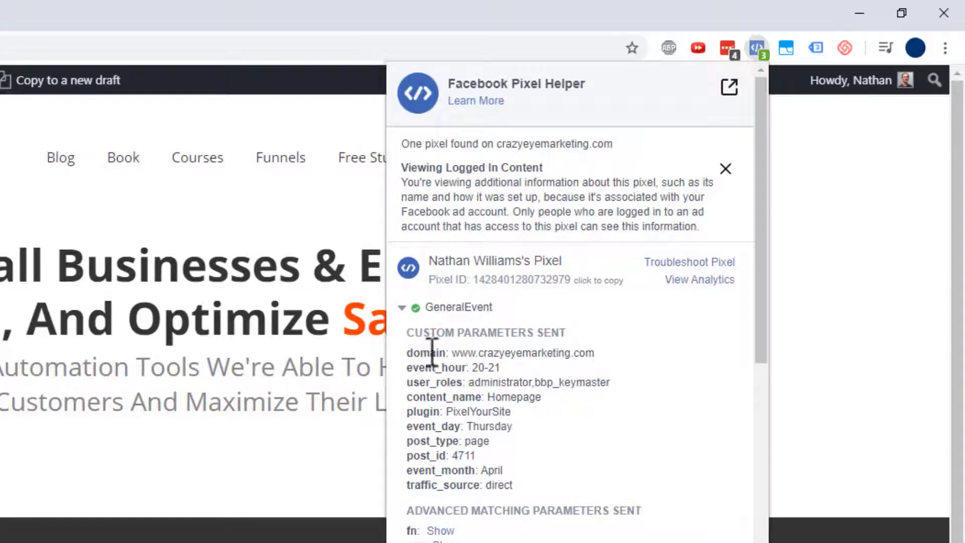
scroll(441, 397, "down", 7)
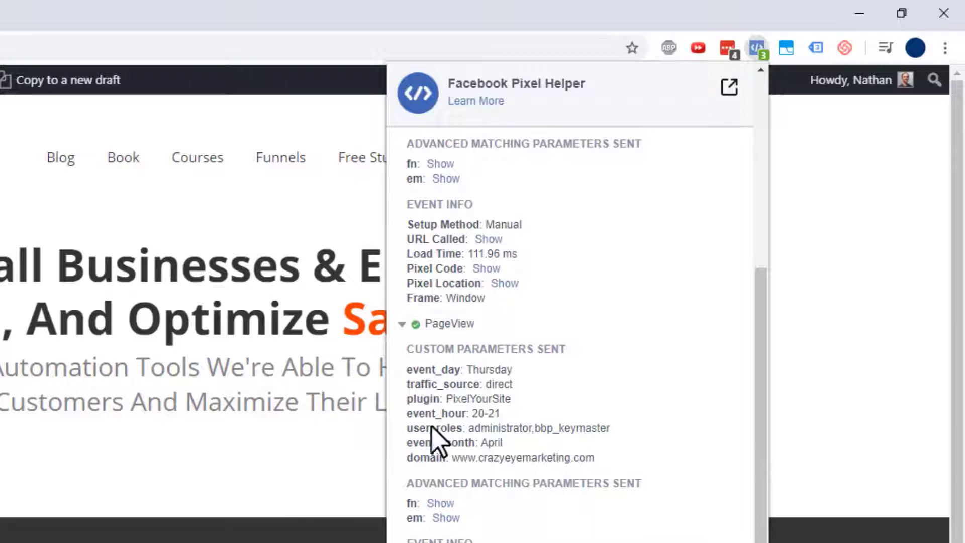
scroll(470, 432, "up", 4)
scroll(472, 427, "up", 2)
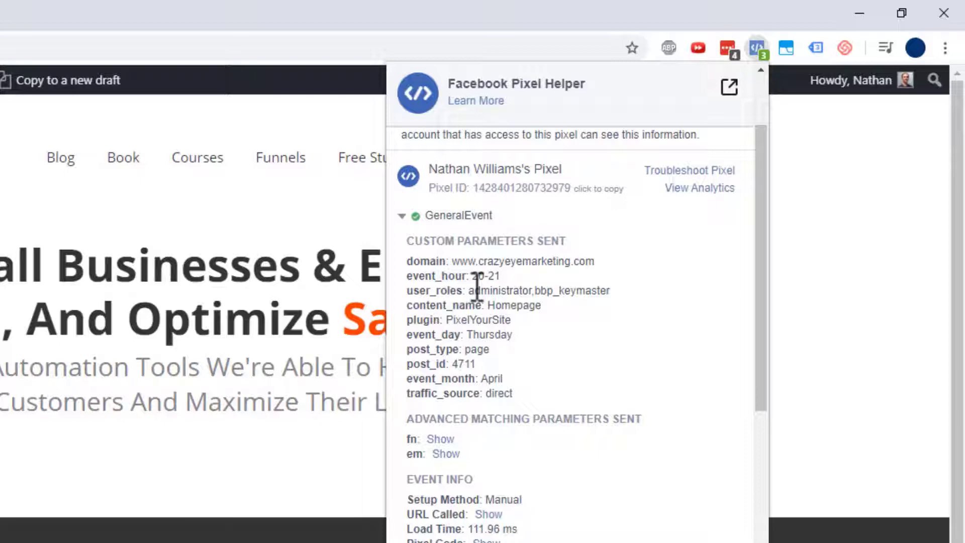
Collapse the GeneralEvent and PageView details and close Facebook Pixel Helper
left_click(402, 216)
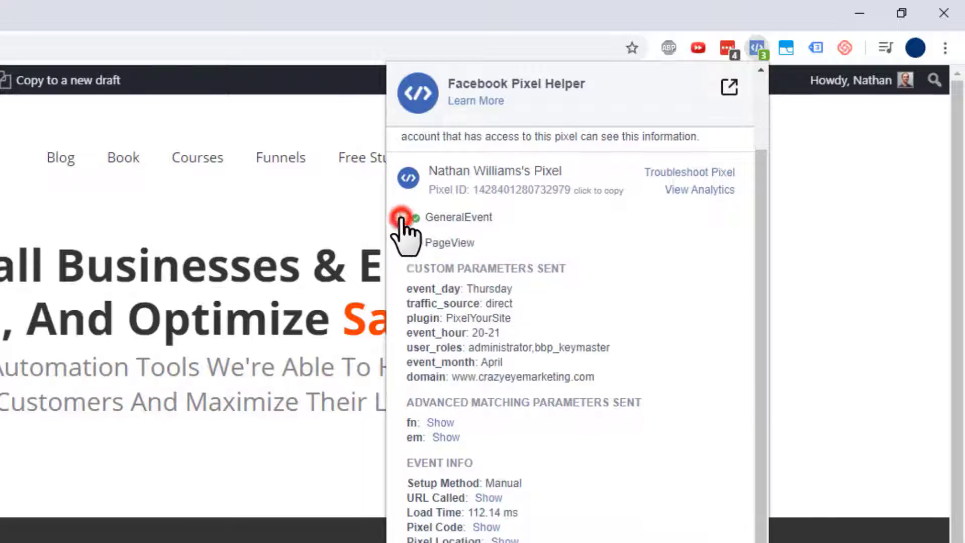
left_click(402, 243)
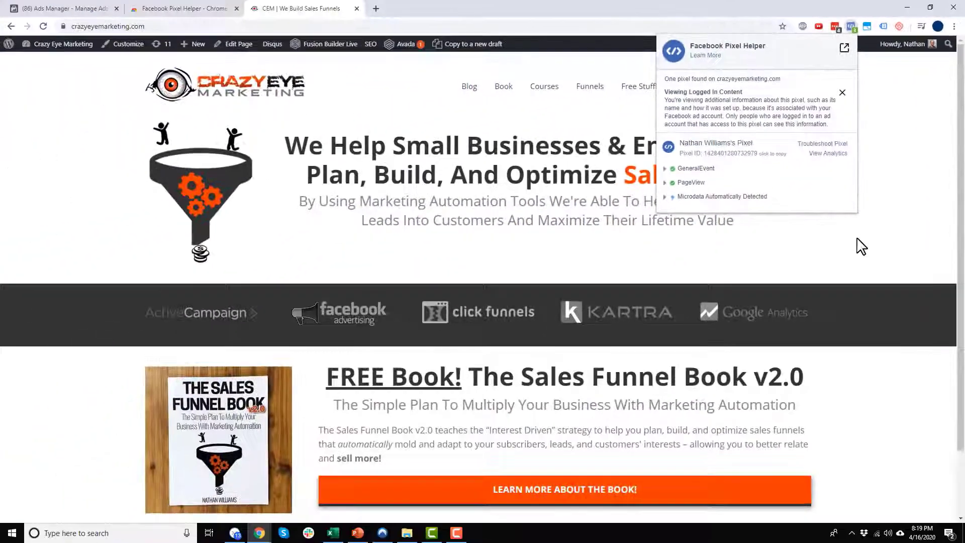
left_click(767, 434)
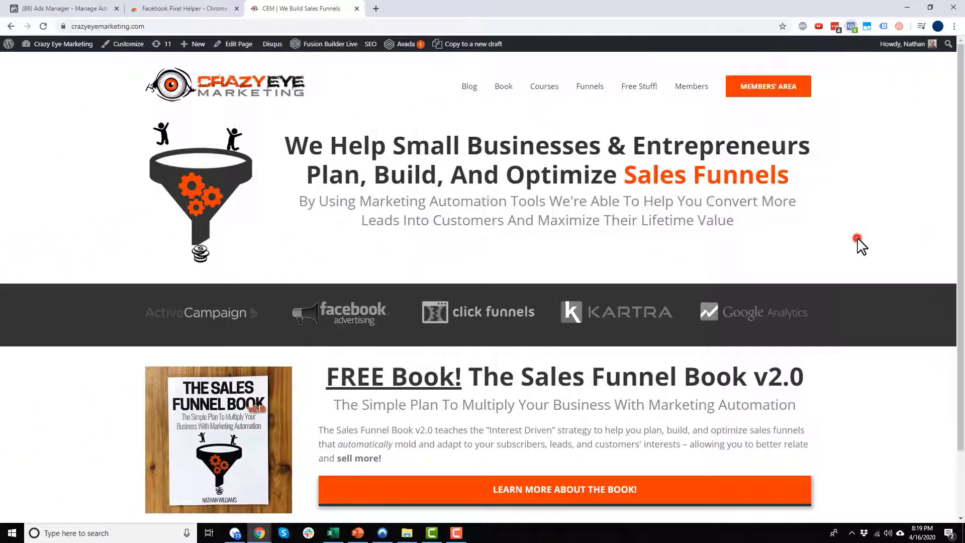
Go to the site's Courses page and check which events Facebook Pixel Helper lists there
left_click(410, 30)
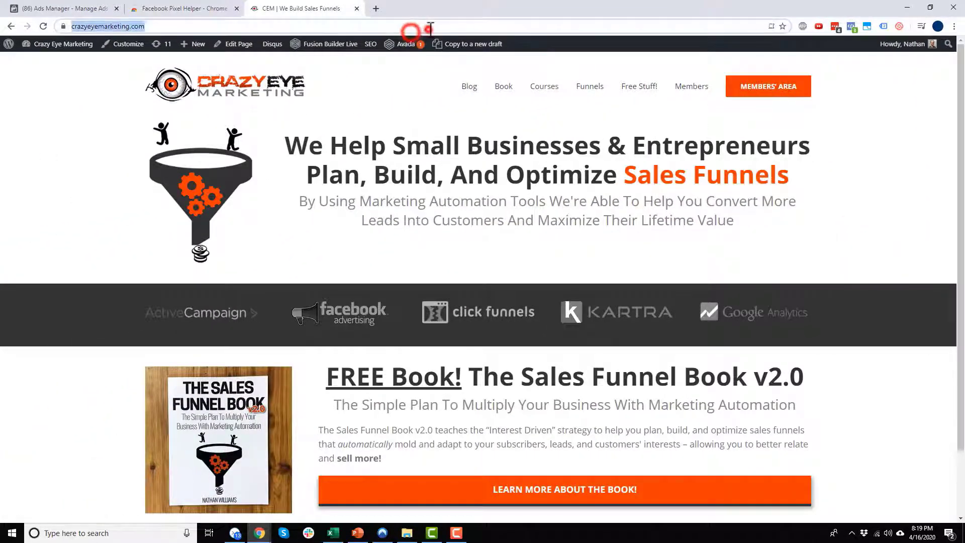
left_click(545, 91)
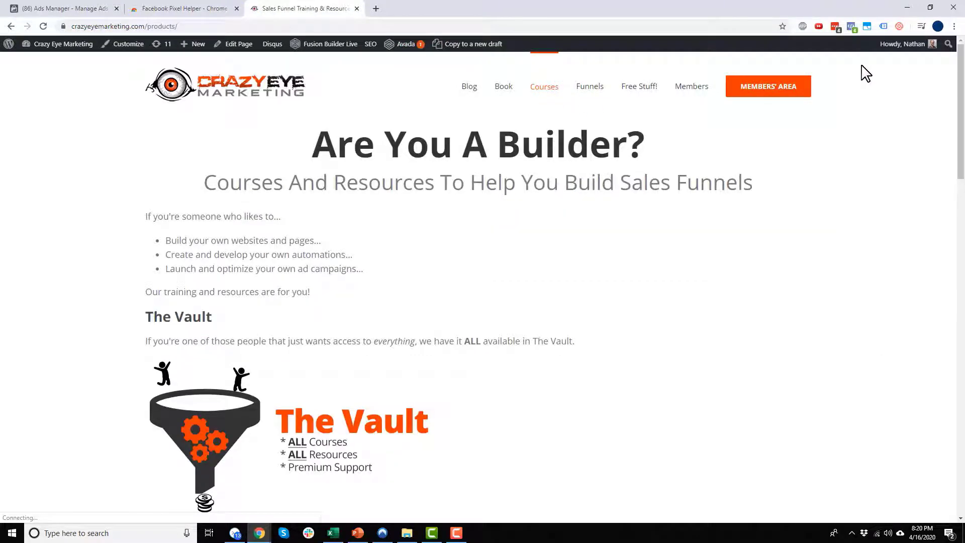
left_click(851, 26)
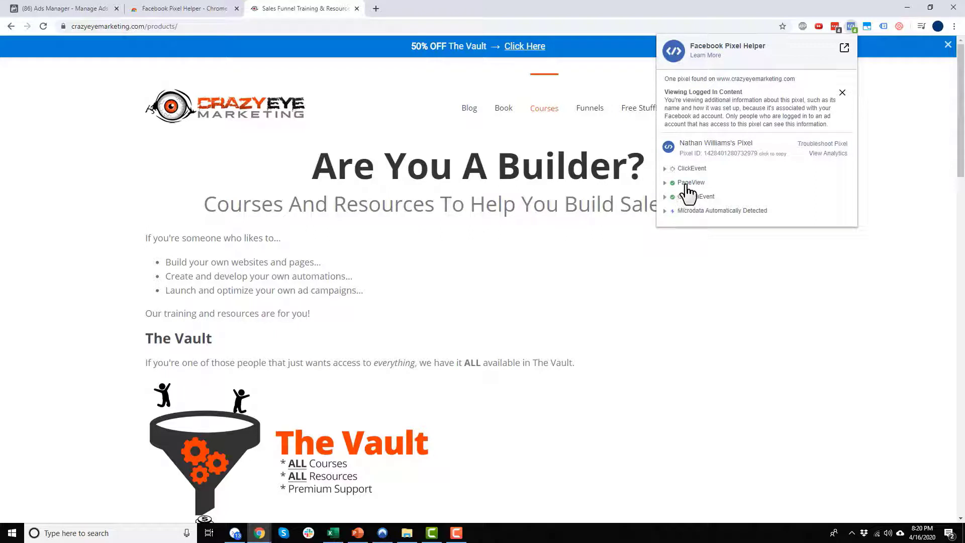
scroll(336, 244, "down", 1)
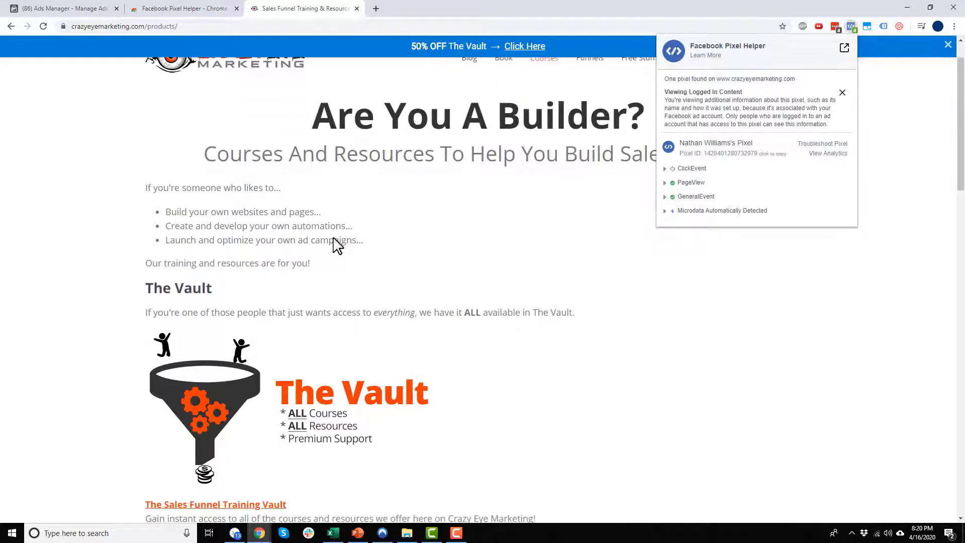
Reopen Facebook Pixel Helper on the Courses page and examine the ClickEvent's tag_text parameter
left_click(330, 211)
left_click(850, 26)
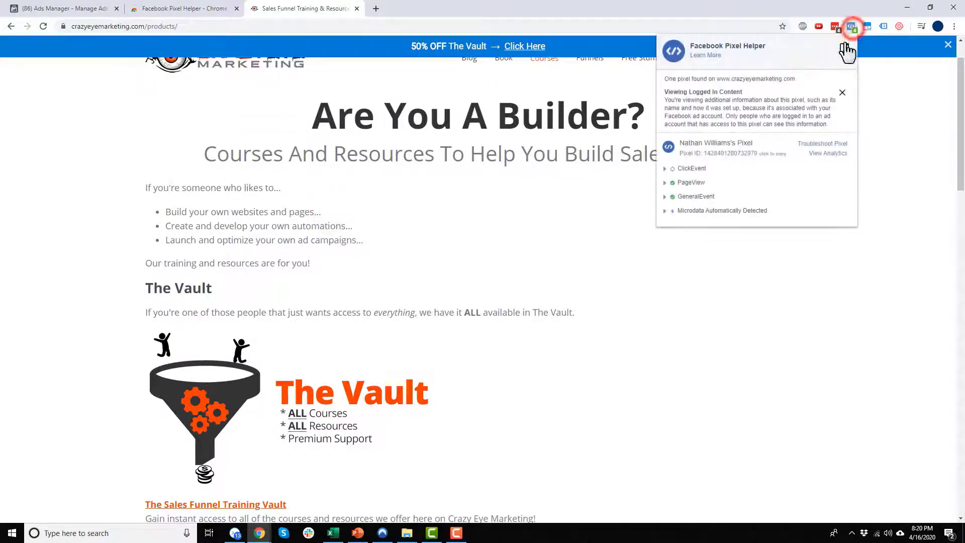
left_click(664, 169)
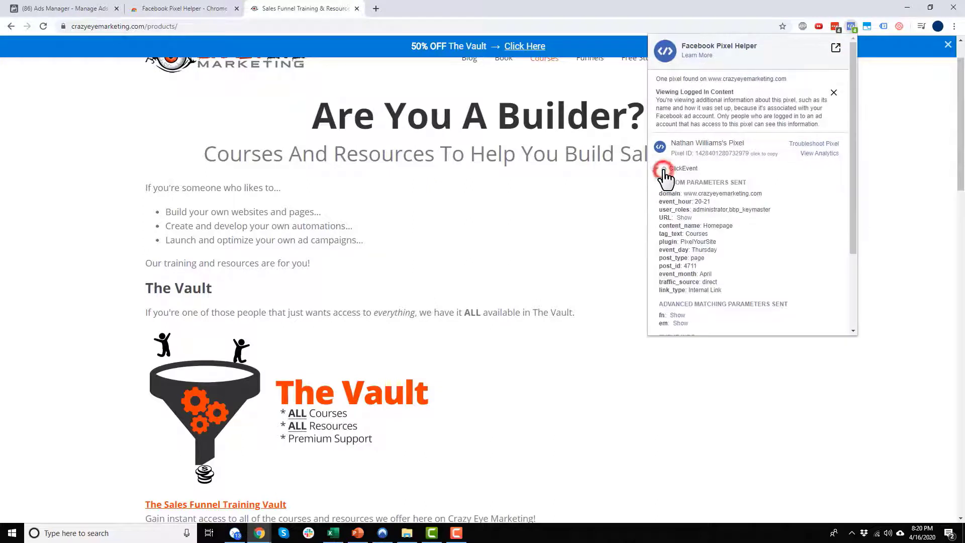
left_click_drag(684, 234, 728, 240)
double_click(705, 235)
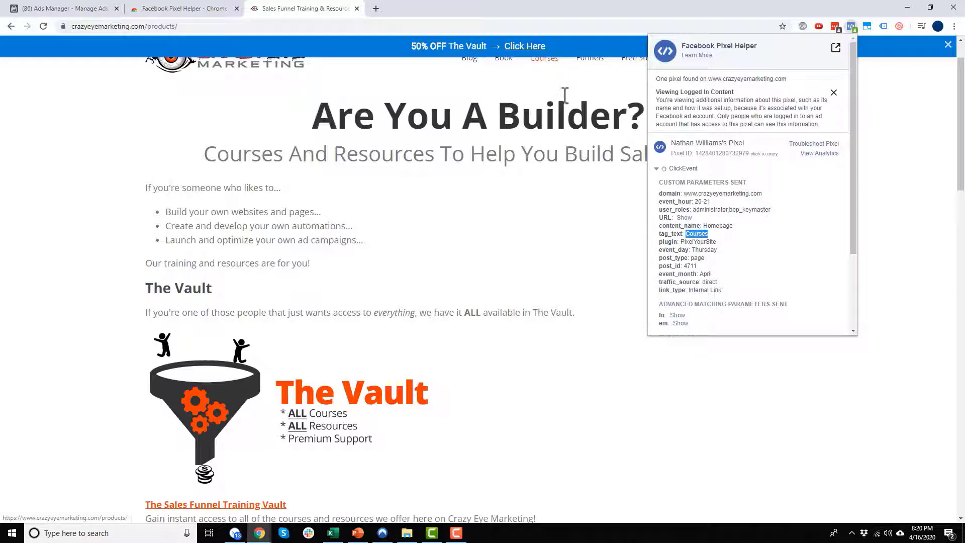
Open The Vault's sales page from the Courses page and check its events in Facebook Pixel Helper
left_click(534, 236)
scroll(528, 235, "down", 4)
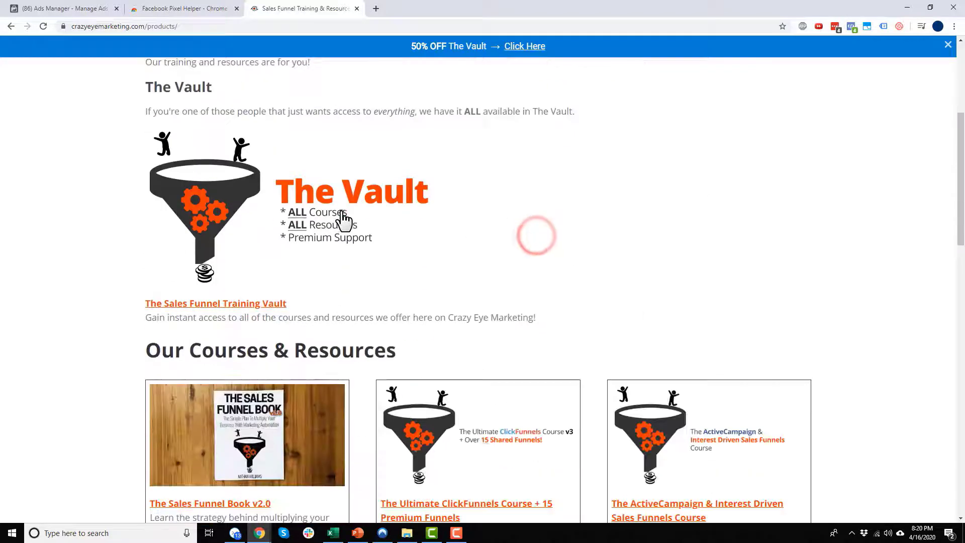
left_click(341, 211)
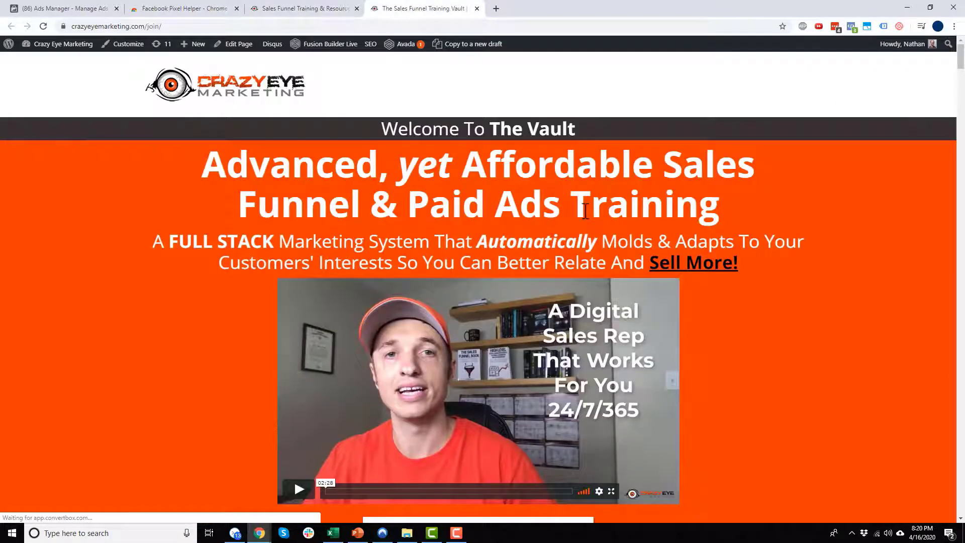
left_click(849, 26)
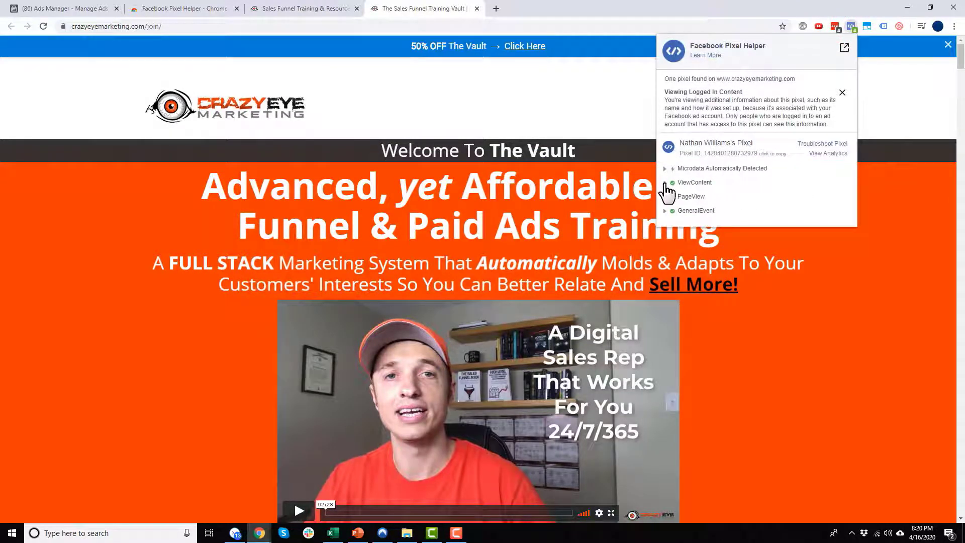
Examine the ViewContent event's parameters in Facebook Pixel Helper, then collapse them again
left_click(666, 183)
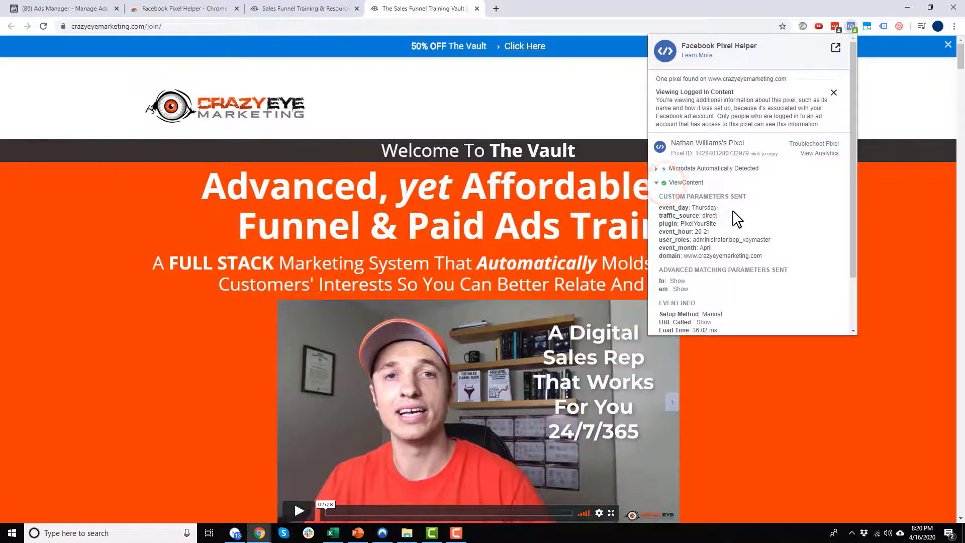
left_click(656, 182)
Open The Vault's checkout page from its sales page and check which events Facebook Pixel Helper lists there
scroll(835, 294, "down", 1)
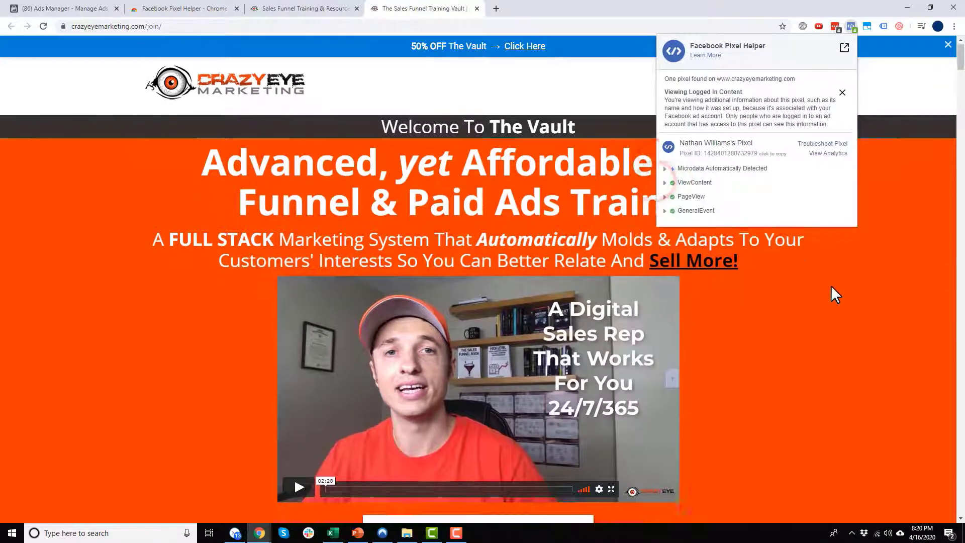
scroll(832, 287, "down", 3)
left_click(533, 402)
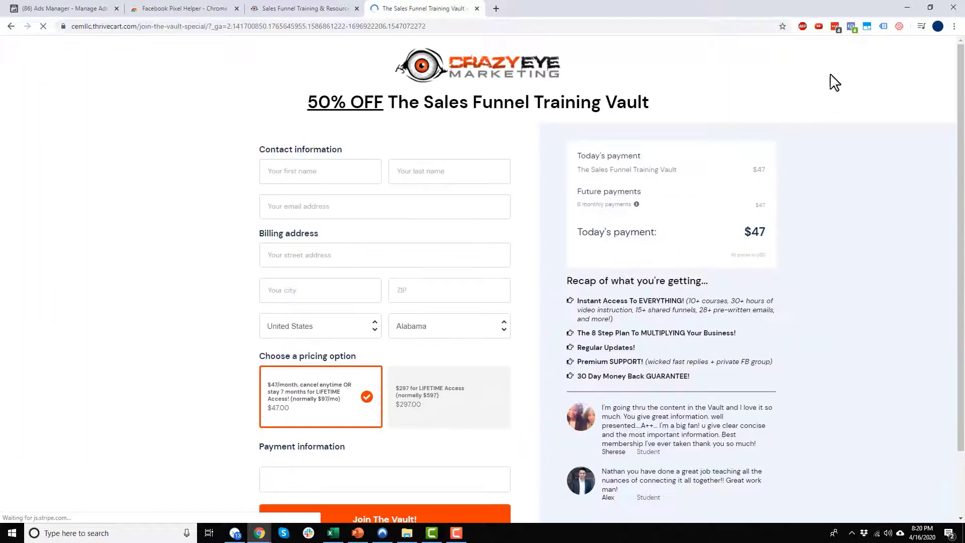
left_click(850, 28)
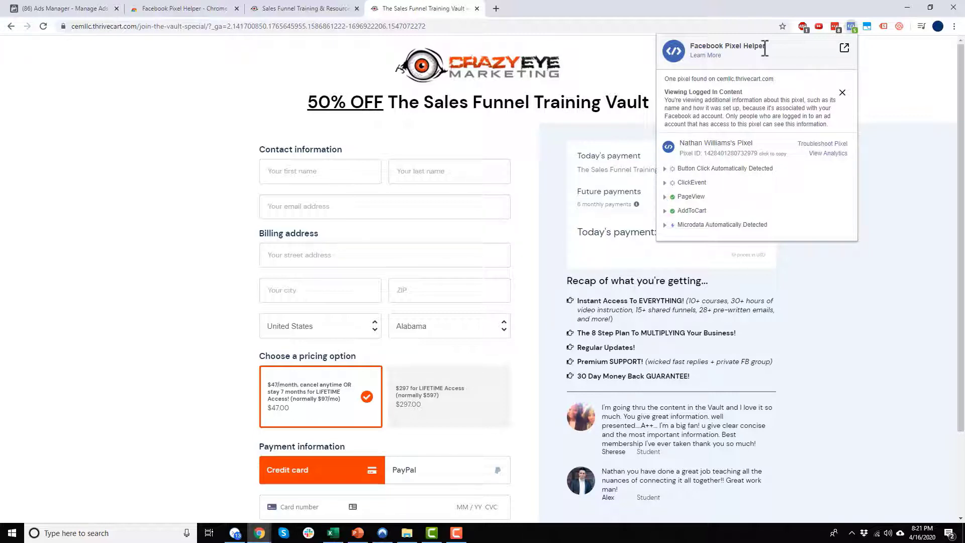
left_click(851, 25)
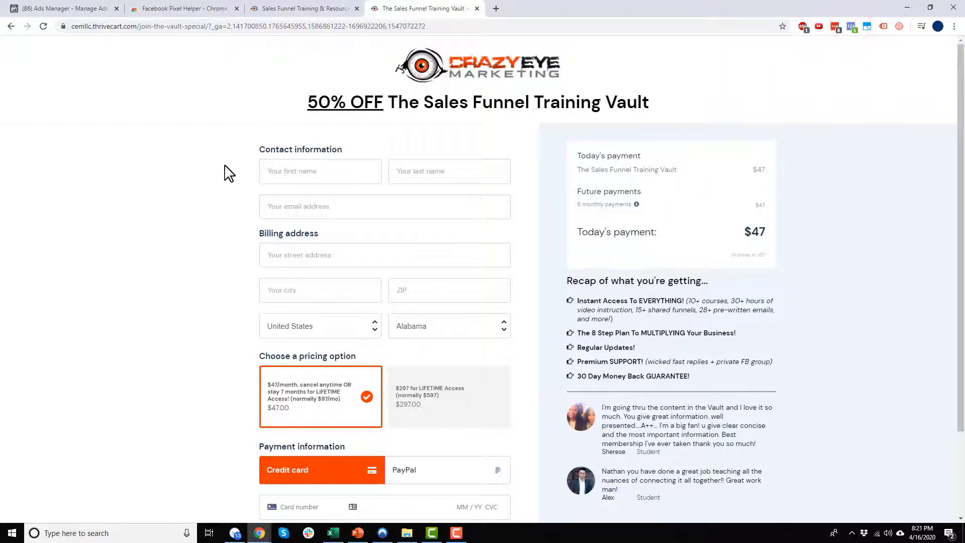
scroll(229, 173, "down", 2)
scroll(221, 188, "up", 2)
left_click(852, 27)
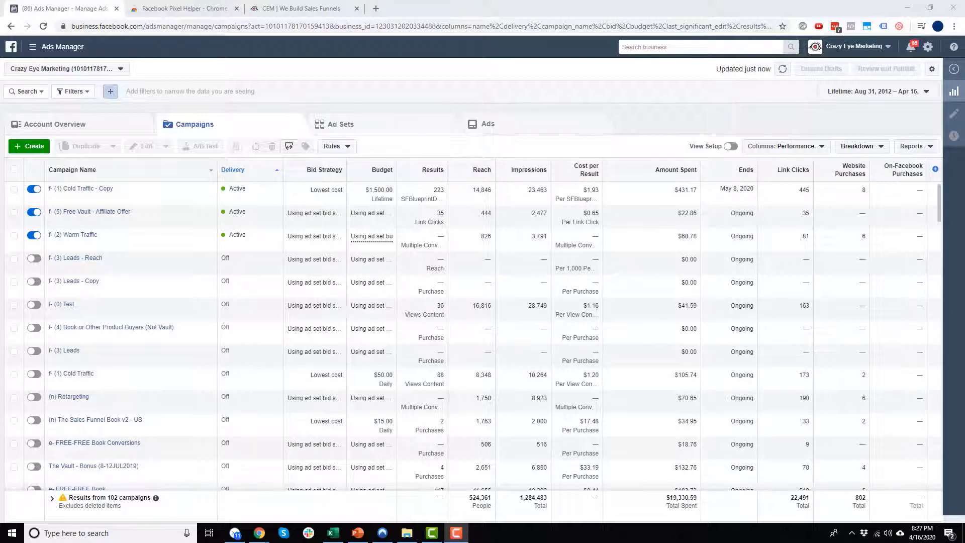
Go from Ads Manager to the Facebook pixel in Events Manager and open its Test Events page
left_click(179, 10)
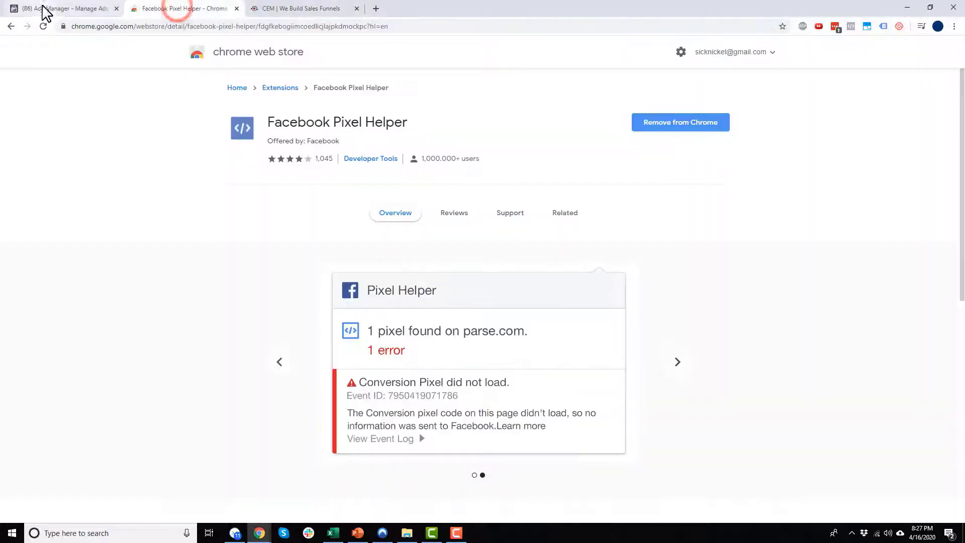
left_click(45, 11)
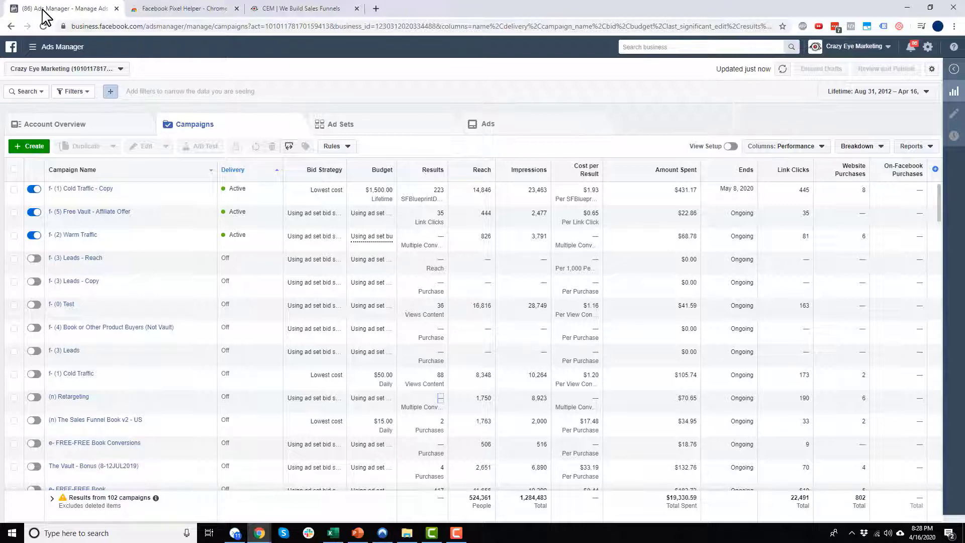
left_click(34, 47)
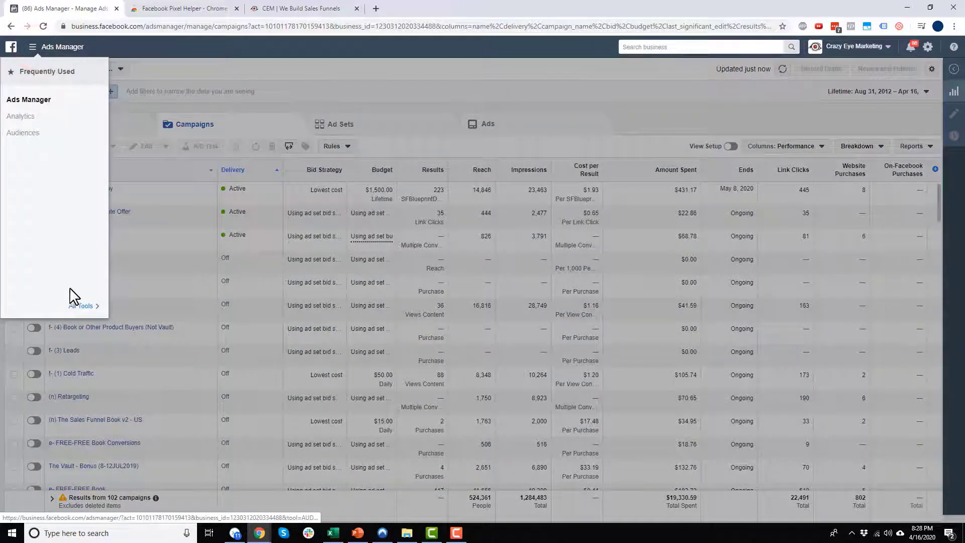
left_click(81, 305)
left_click(355, 200)
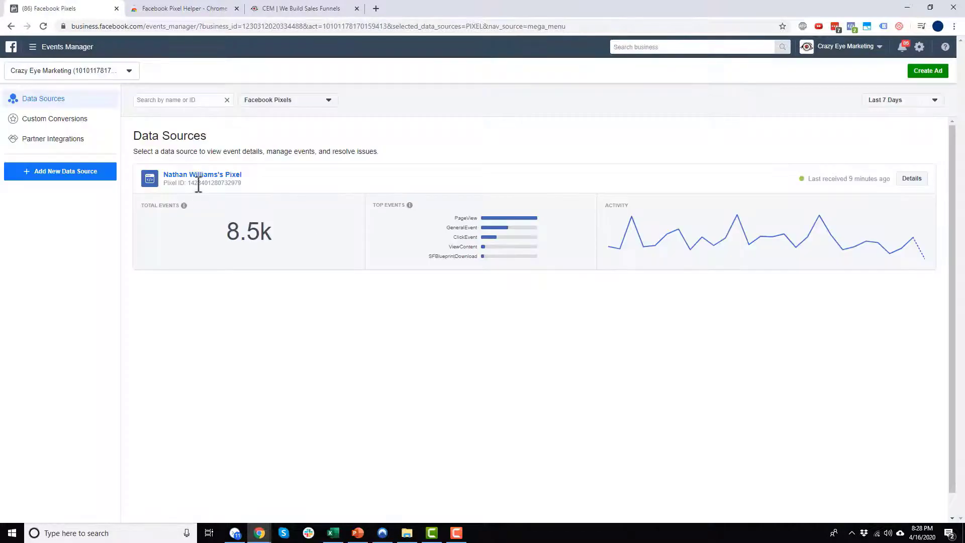
left_click(225, 174)
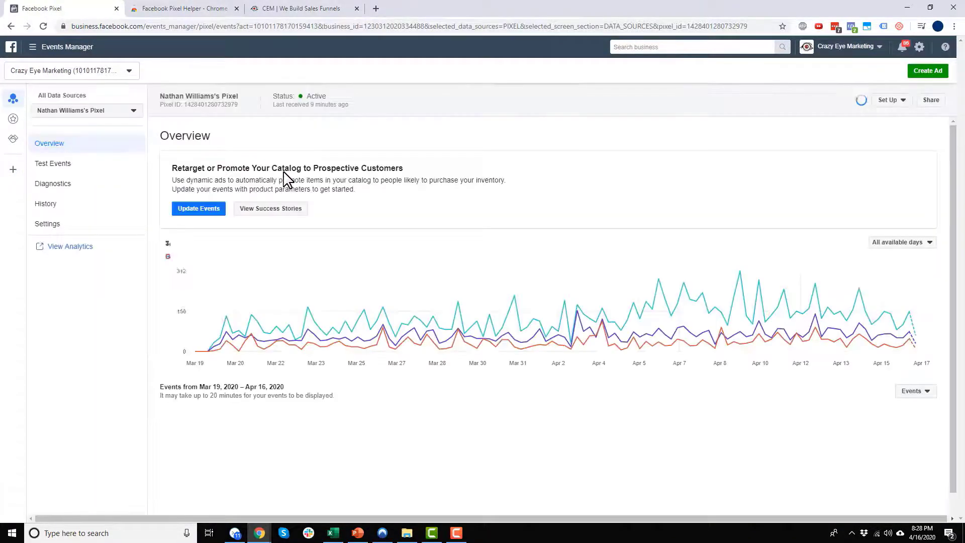
left_click(64, 162)
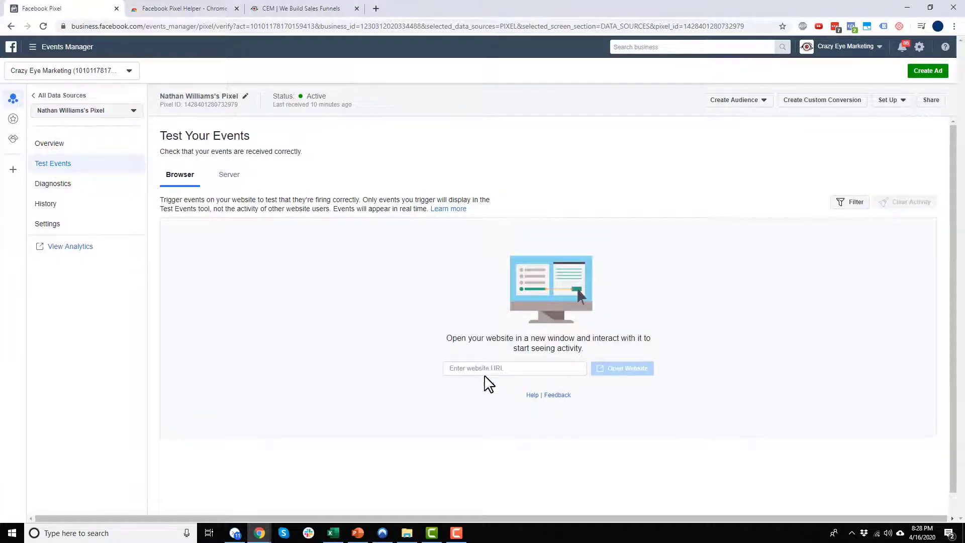
left_click(512, 369)
left_click(394, 342)
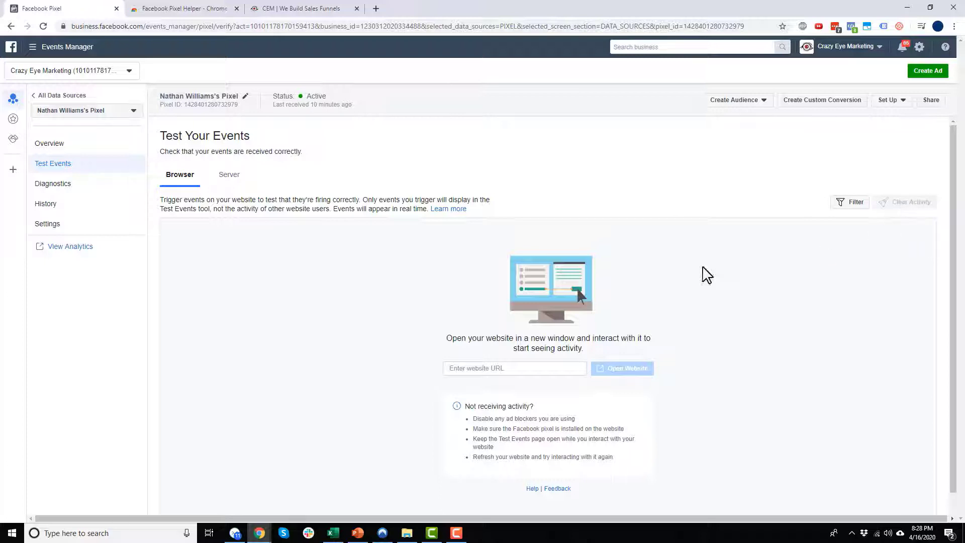
left_click(525, 372)
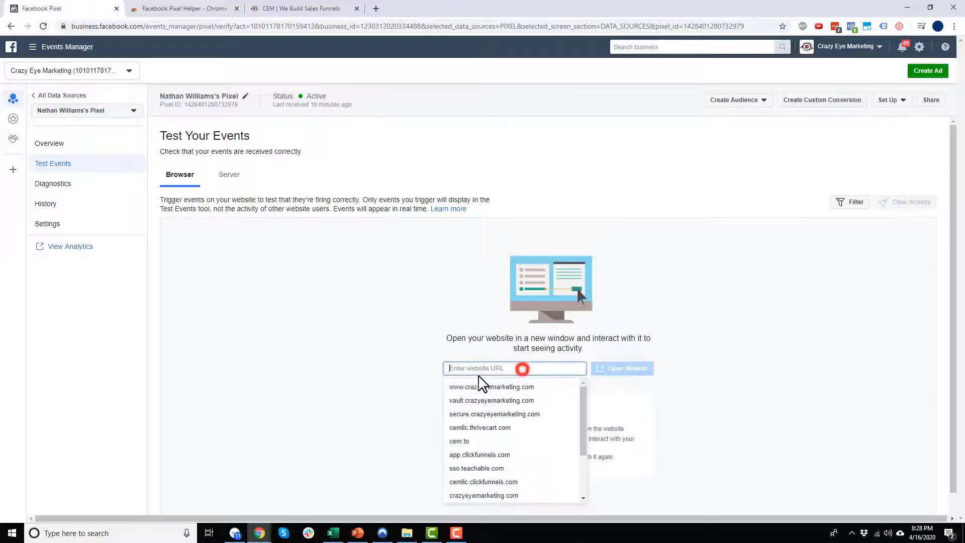
left_click(380, 356)
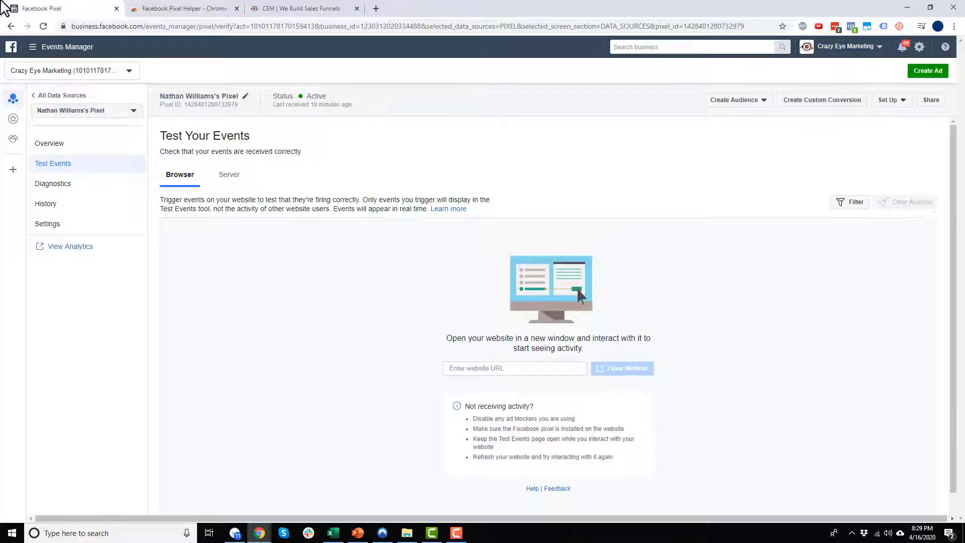
left_click(539, 370)
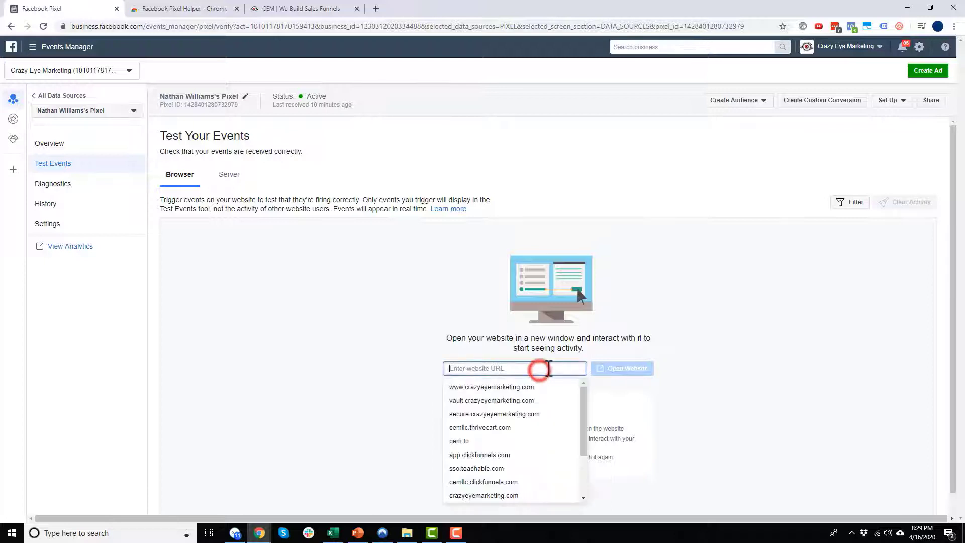
type("ht")
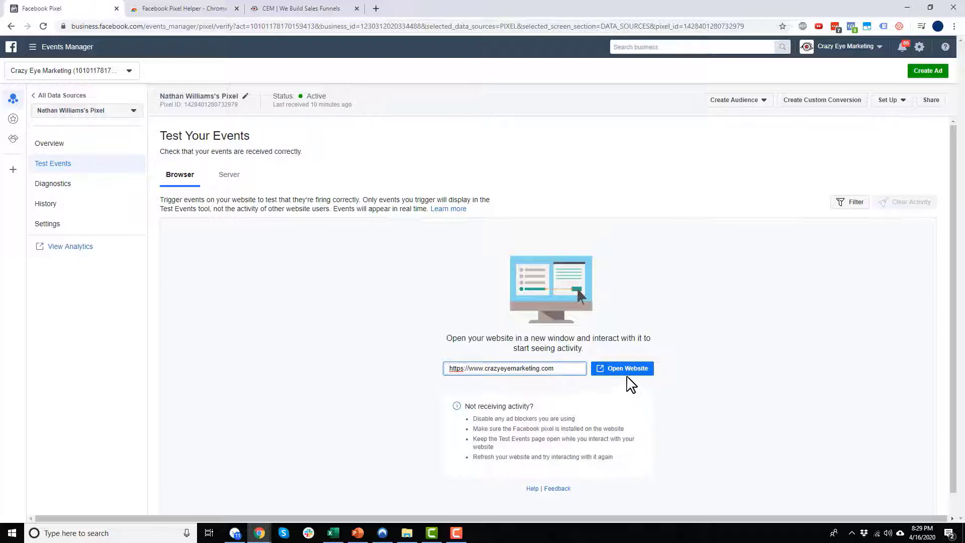
left_click(627, 374)
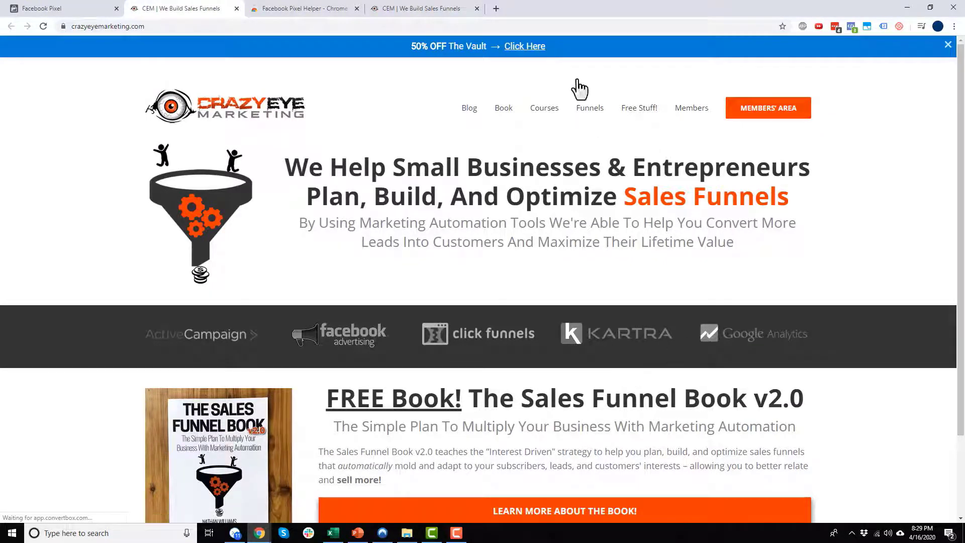
Return to Test Events and examine all parameters of the homepage's GeneralEvent and PageView
left_click(61, 7)
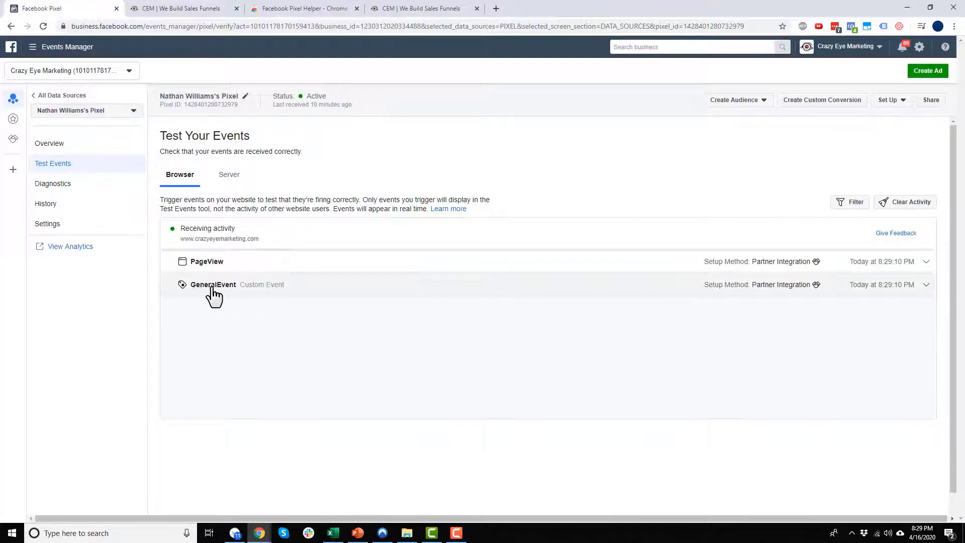
left_click(258, 290)
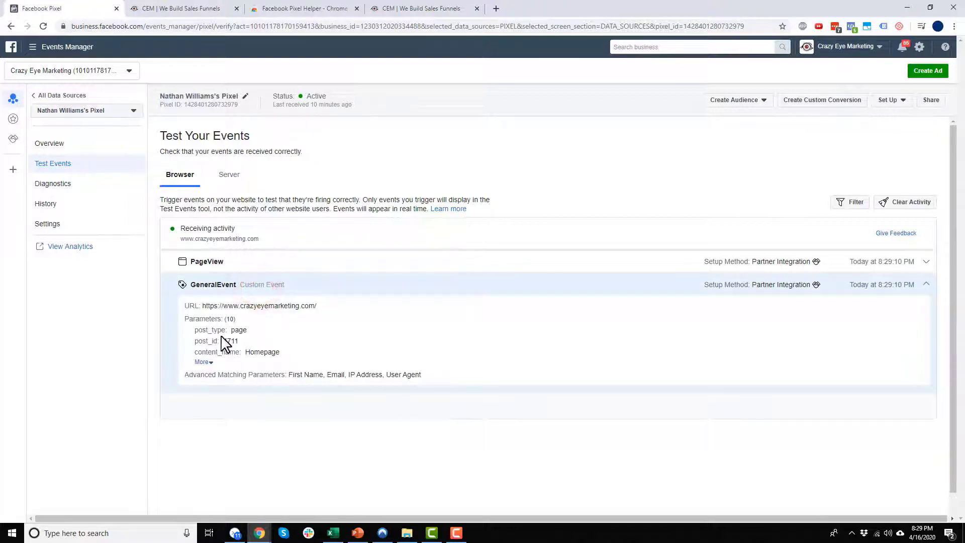
left_click(202, 362)
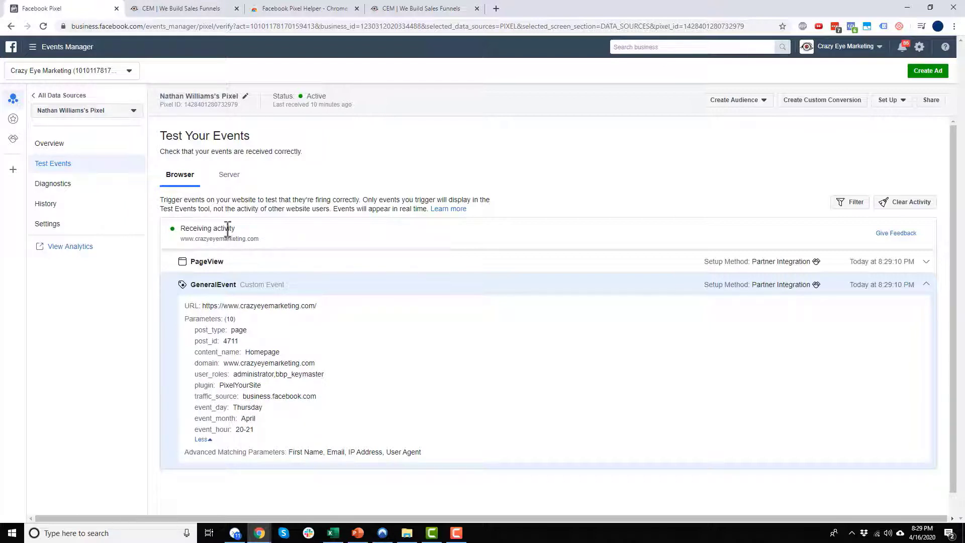
left_click(236, 266)
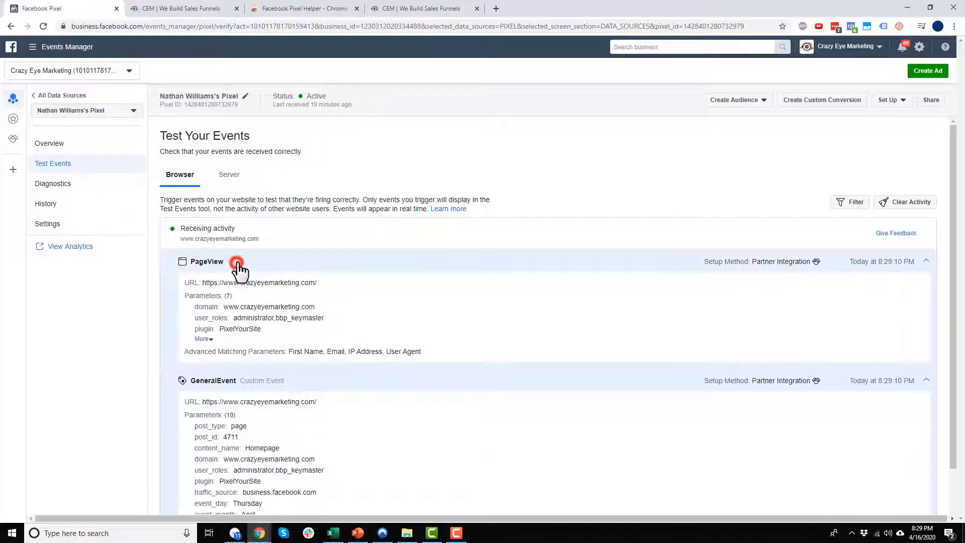
left_click(204, 339)
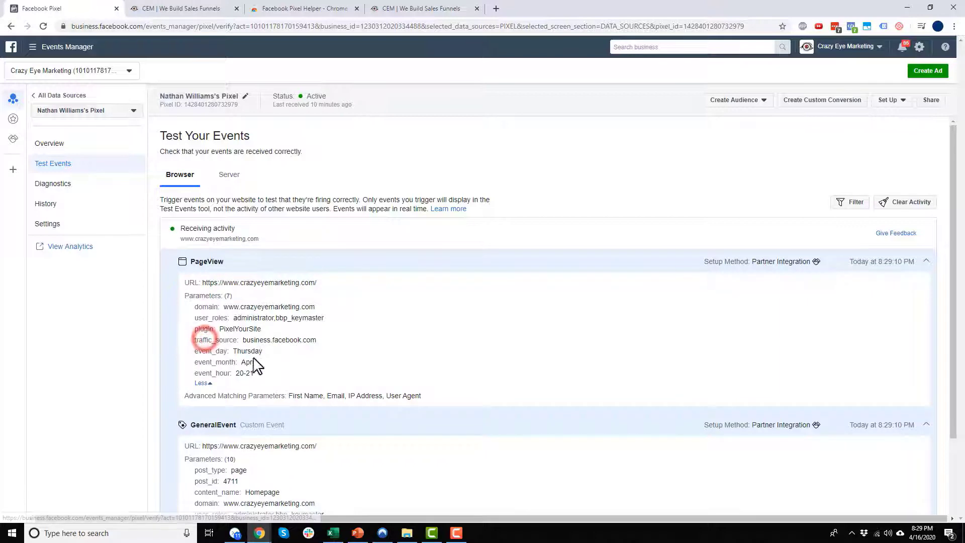
Visit the Book page from the opened website to trigger more test events, and return to Test Events
left_click(193, 11)
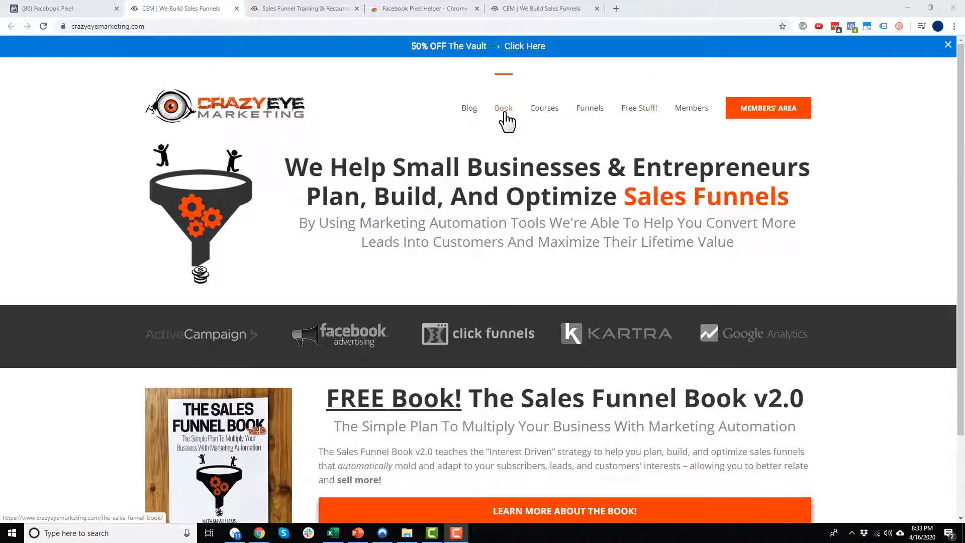
left_click(504, 110)
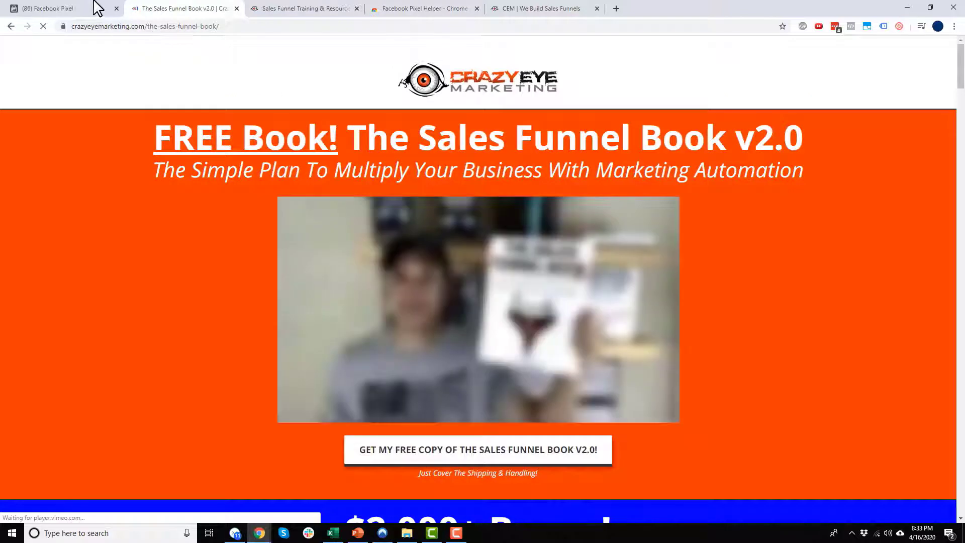
left_click(79, 9)
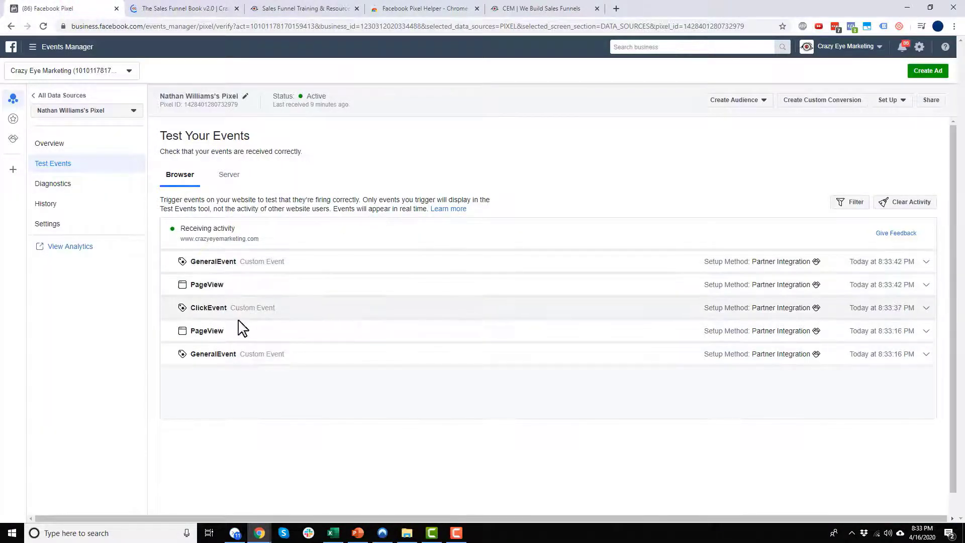
Examine the ClickEvent's full parameter list, including its tag_text and target URL, in Test Events
left_click(278, 309)
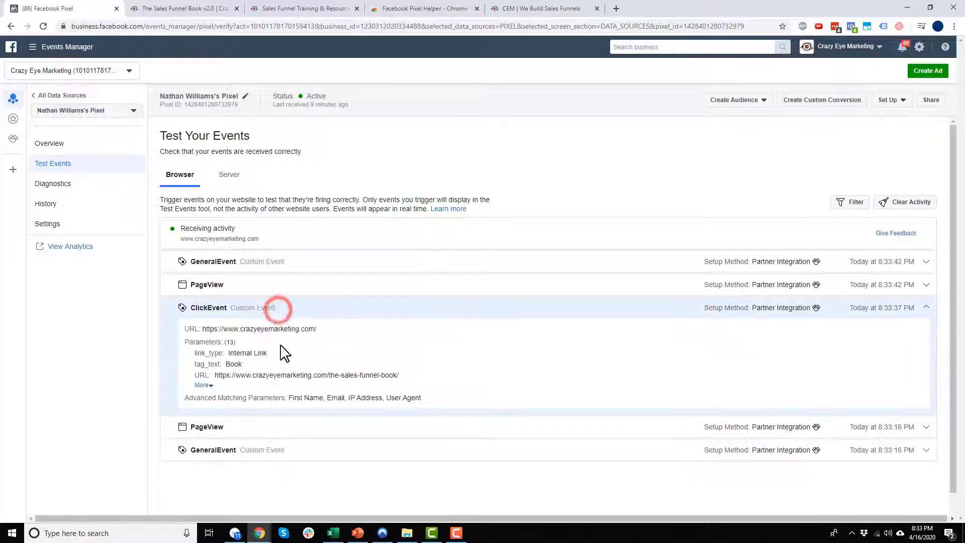
double_click(233, 365)
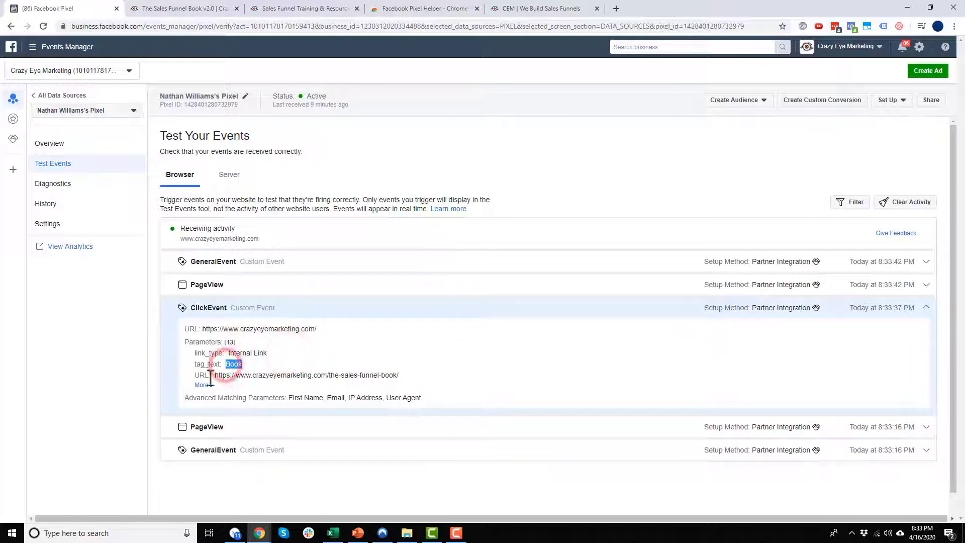
left_click_drag(215, 375, 454, 381)
left_click(453, 376)
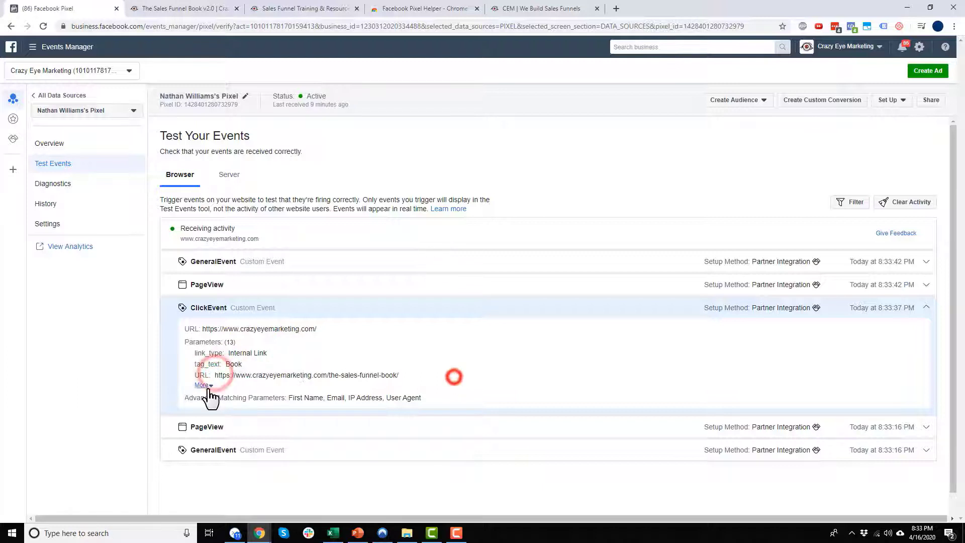
left_click(207, 387)
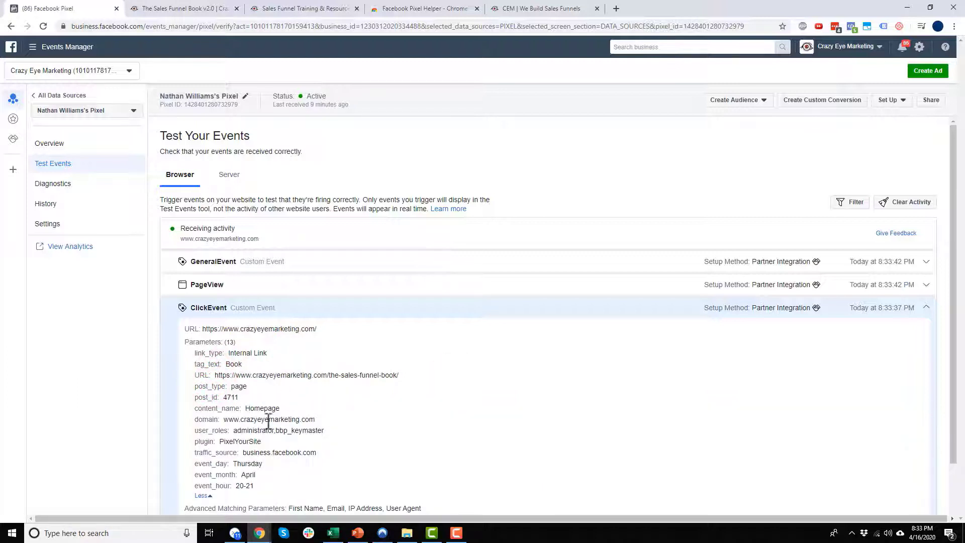
Examine the URL of the book page's PageView and the full parameters of its GeneralEvent
left_click(224, 285)
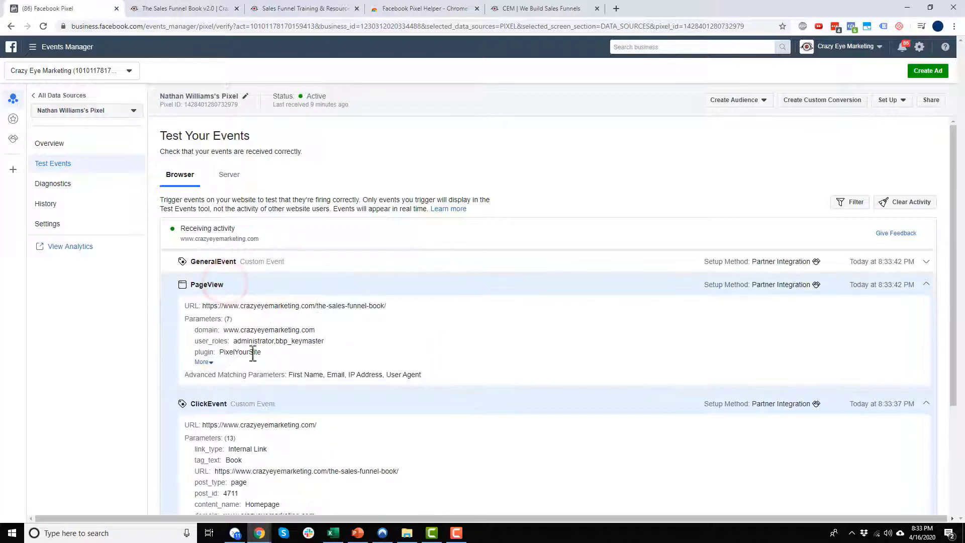
left_click_drag(224, 311, 303, 305)
left_click(370, 307)
left_click(302, 305)
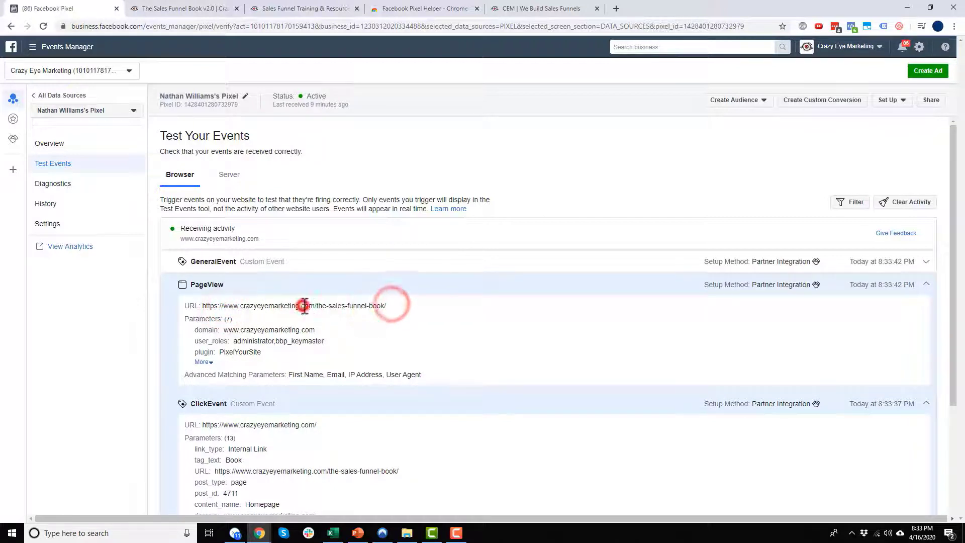
left_click(239, 263)
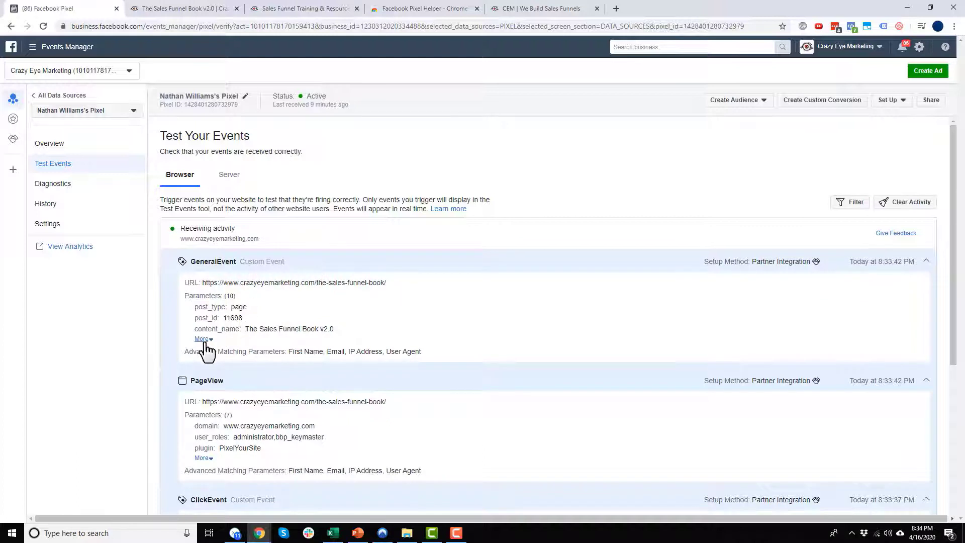
left_click(204, 340)
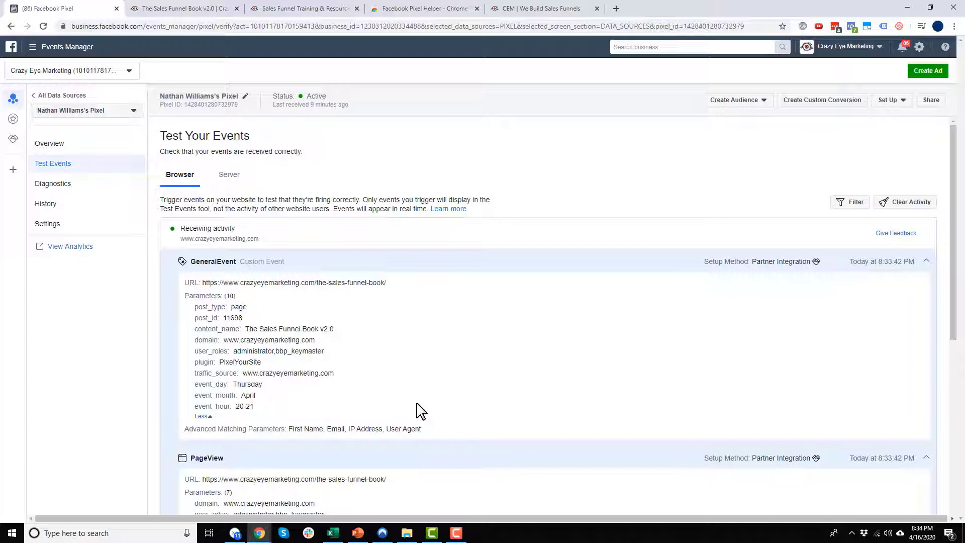
Examine the ViewContent warning in Pixel Helper on the sales funnel book page and compare the listed events with Test Events
left_click(176, 8)
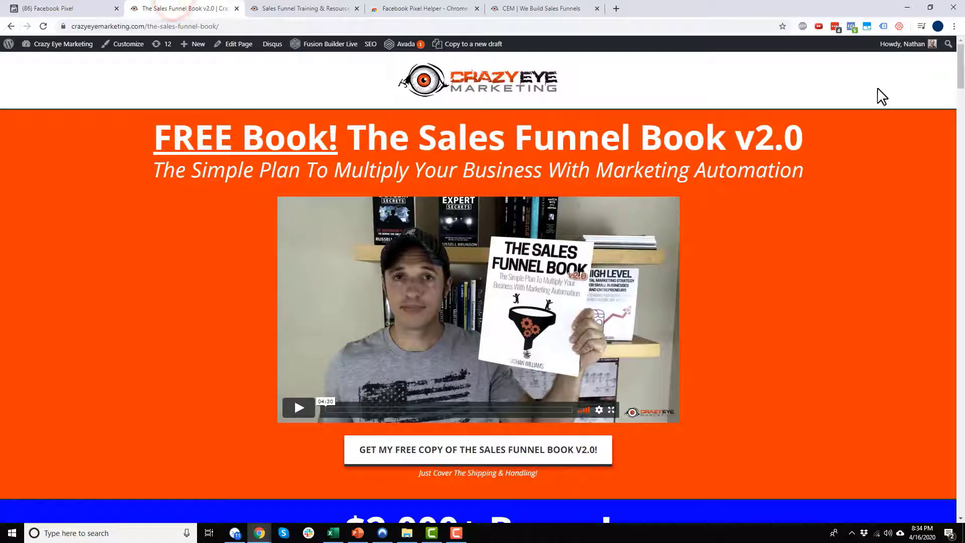
left_click(850, 28)
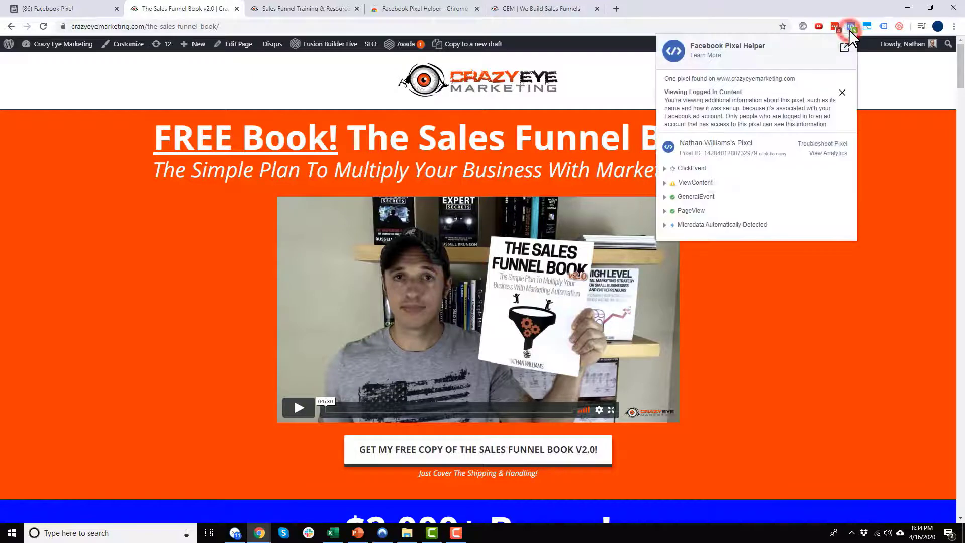
left_click(663, 183)
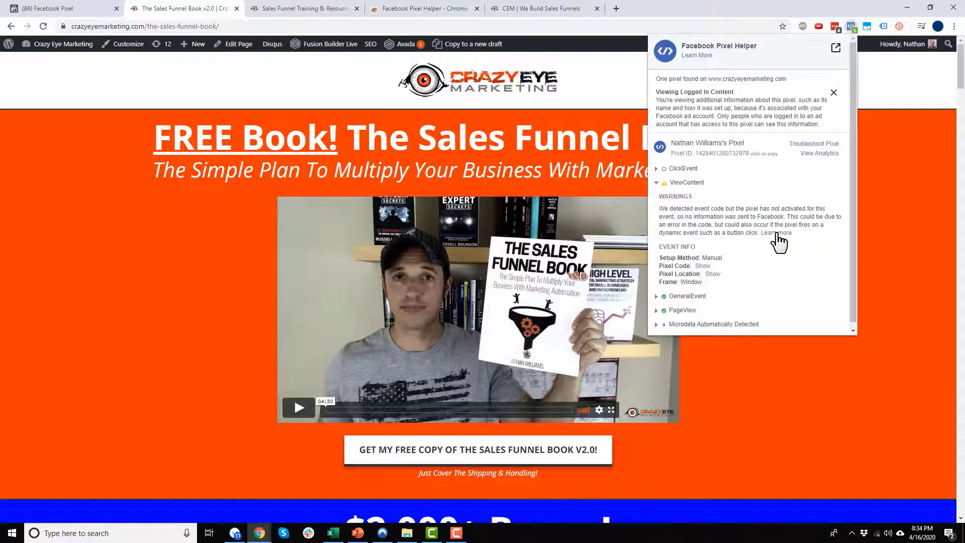
left_click(656, 183)
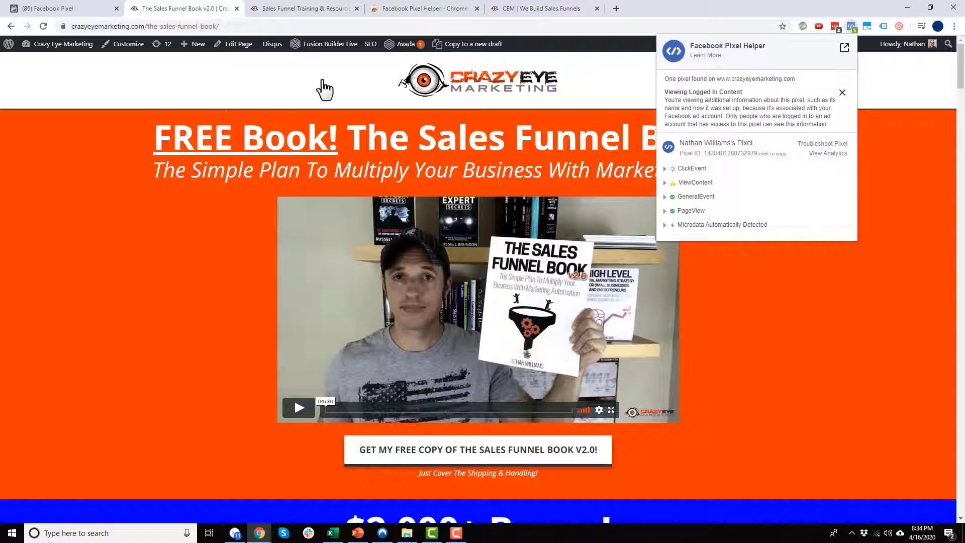
left_click(98, 8)
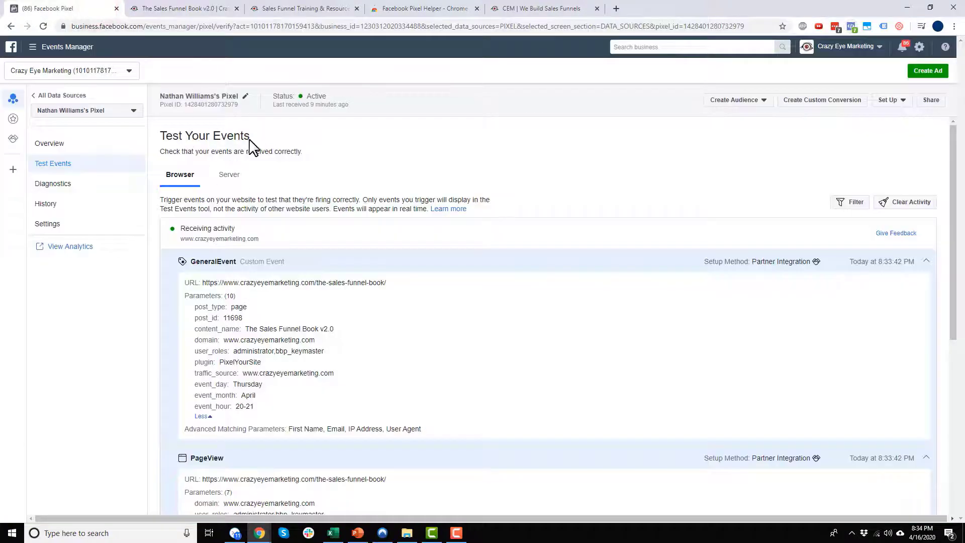
left_click(183, 9)
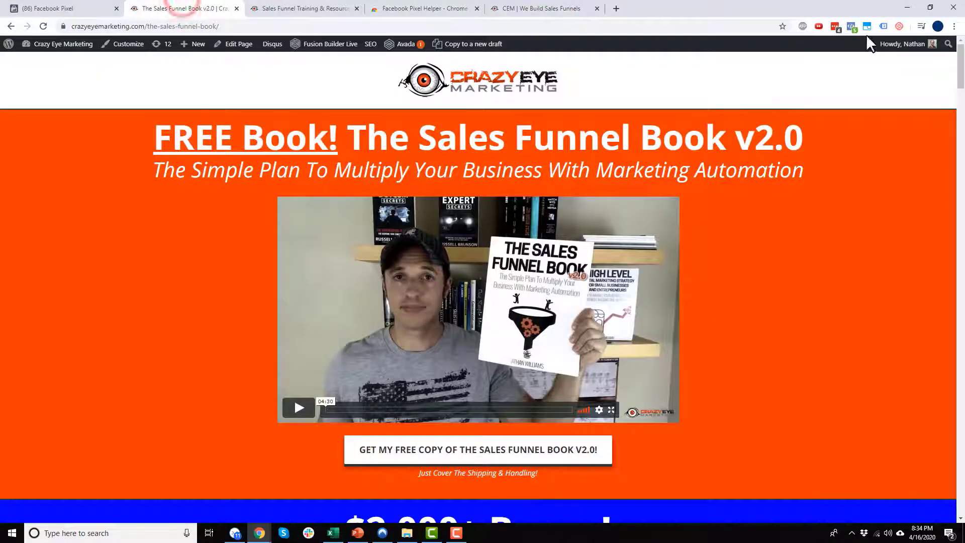
left_click(849, 26)
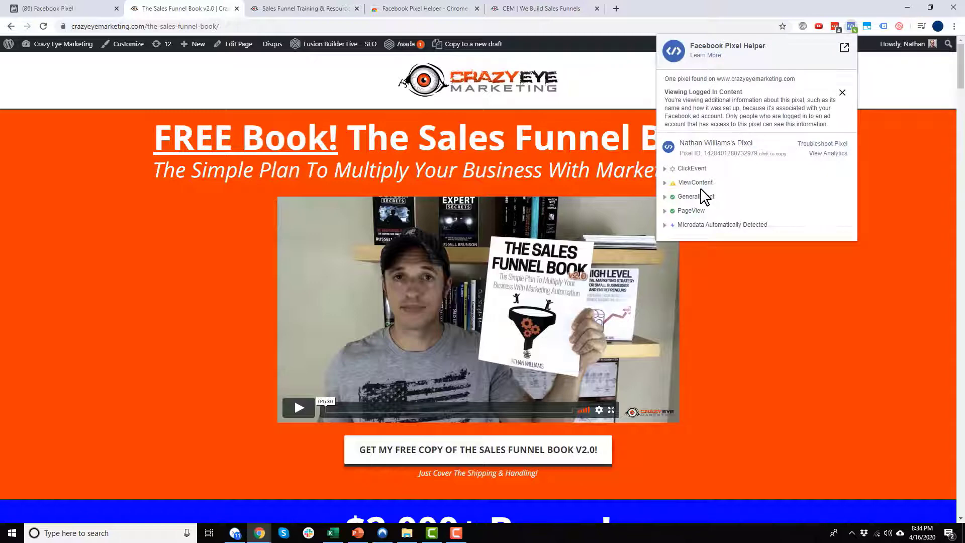
Go from the sales funnel book page to its ThriveCart checkout page by requesting the free copy
scroll(173, 277, "down", 2)
left_click(181, 284)
scroll(186, 296, "down", 10)
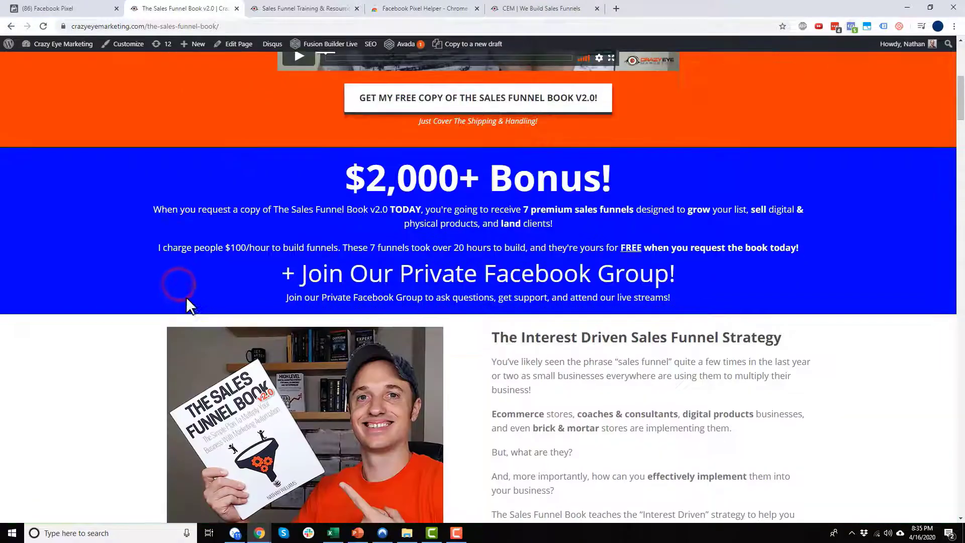
scroll(318, 332, "down", 3)
left_click(541, 287)
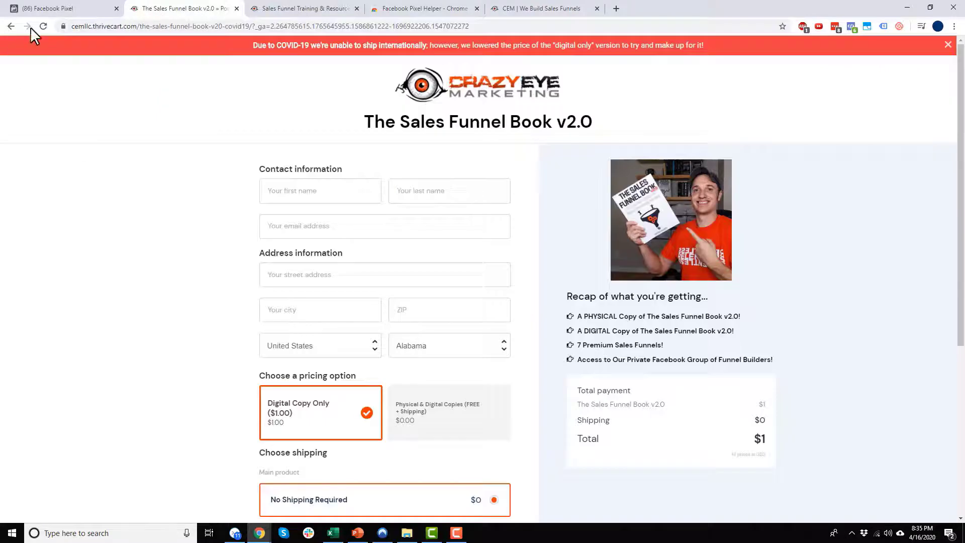
Examine the Add to Cart event's details in Test Events and the events Pixel Helper lists on the checkout page
left_click(47, 8)
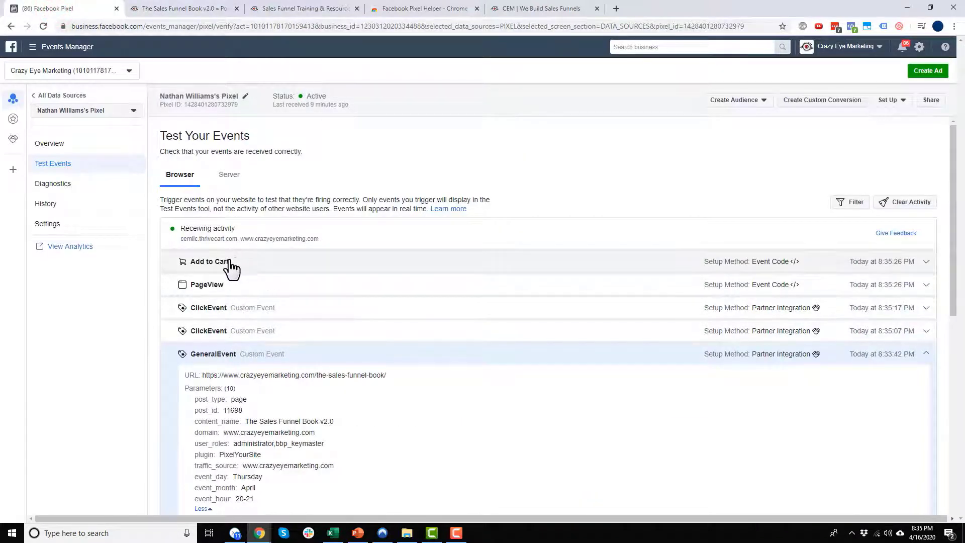
left_click(245, 260)
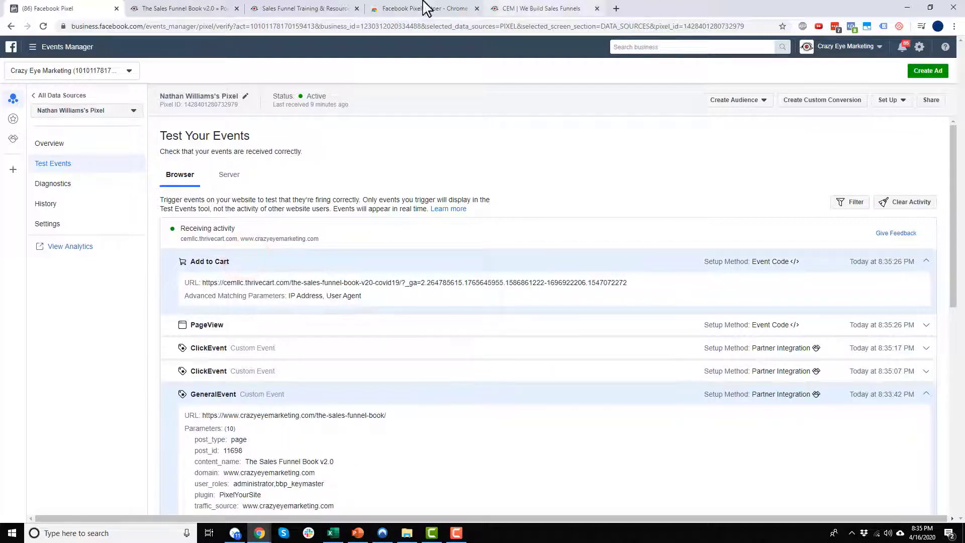
left_click(199, 7)
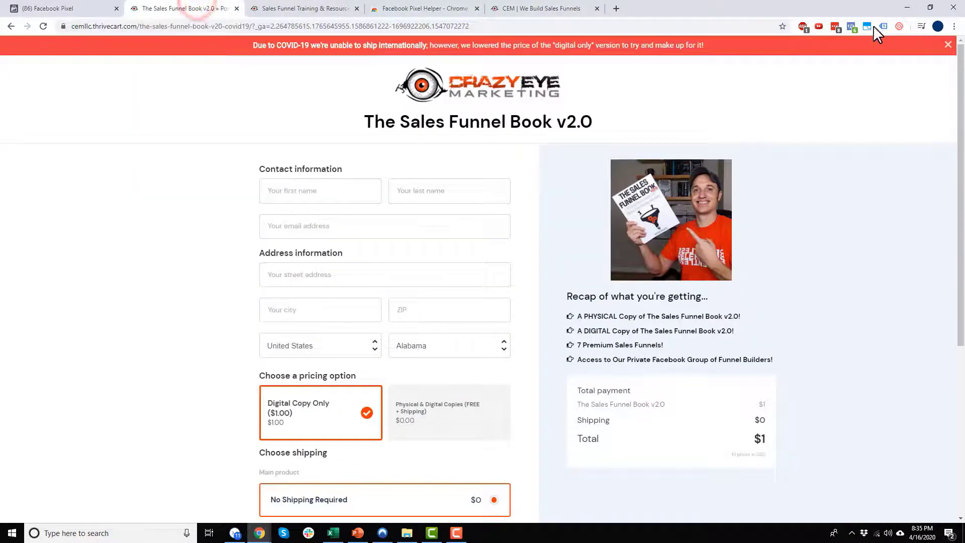
left_click(849, 26)
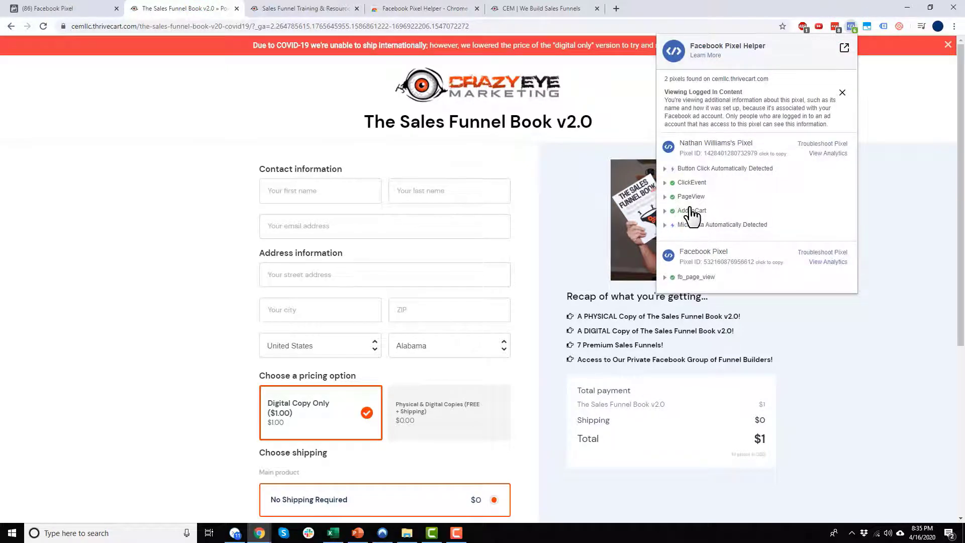
Clear the recorded activity in Test Events and reload the Events Manager page
left_click(71, 10)
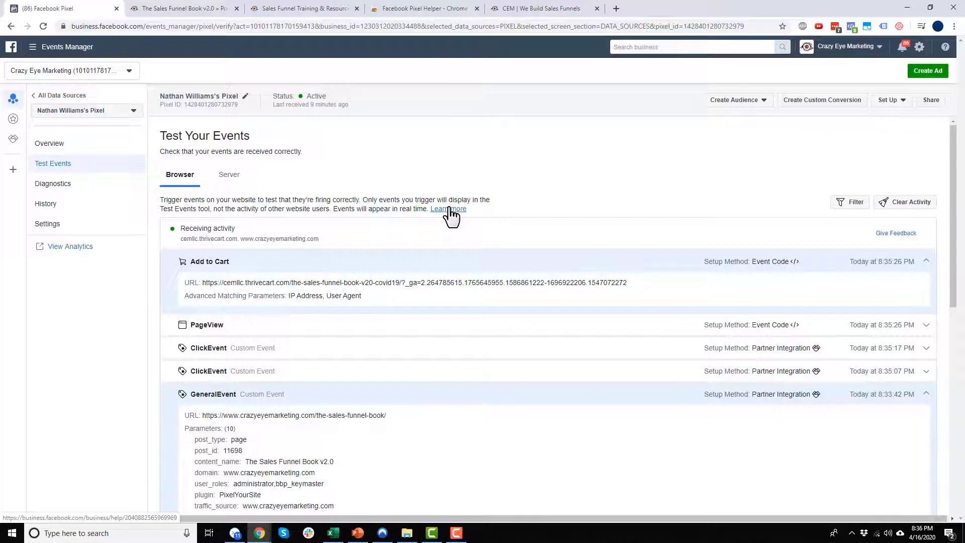
left_click(905, 205)
left_click(601, 237)
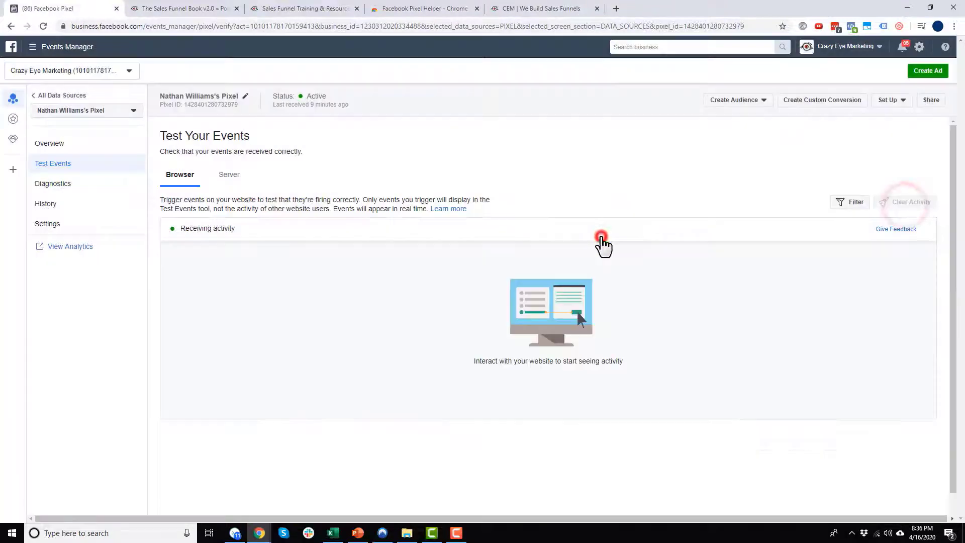
left_click(44, 27)
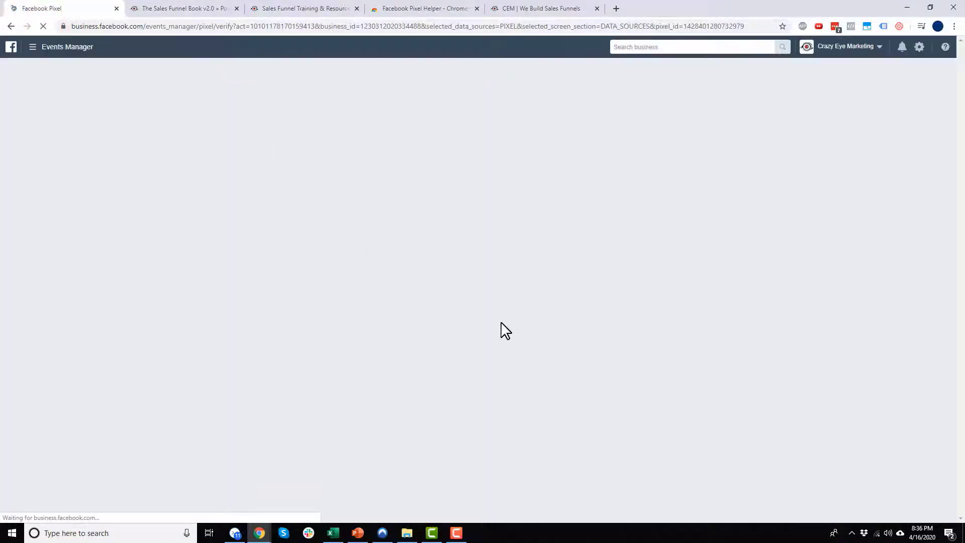
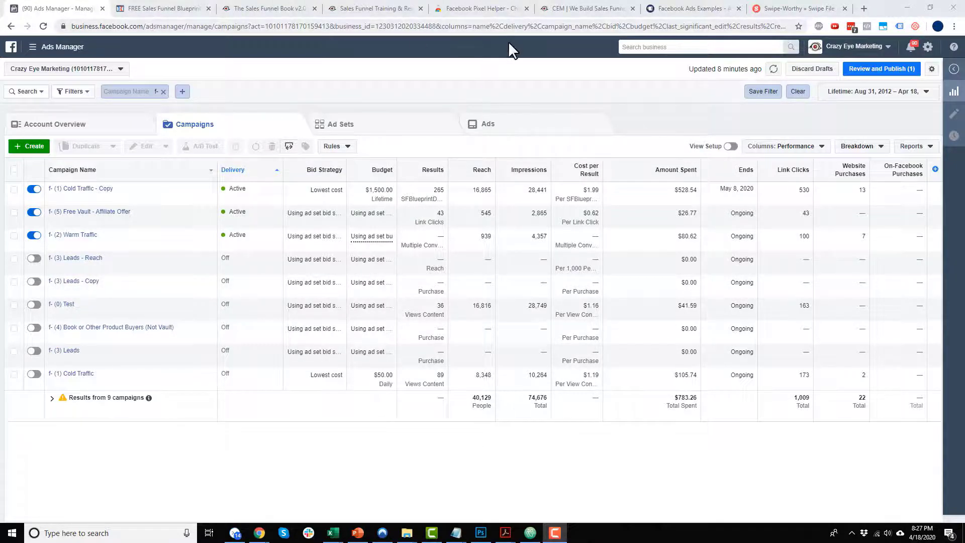
Return to the sales funnel book page and examine its fired events in Pixel Helper, including the GeneralEvent's parameters
left_click(254, 15)
scroll(428, 189, "up", 9)
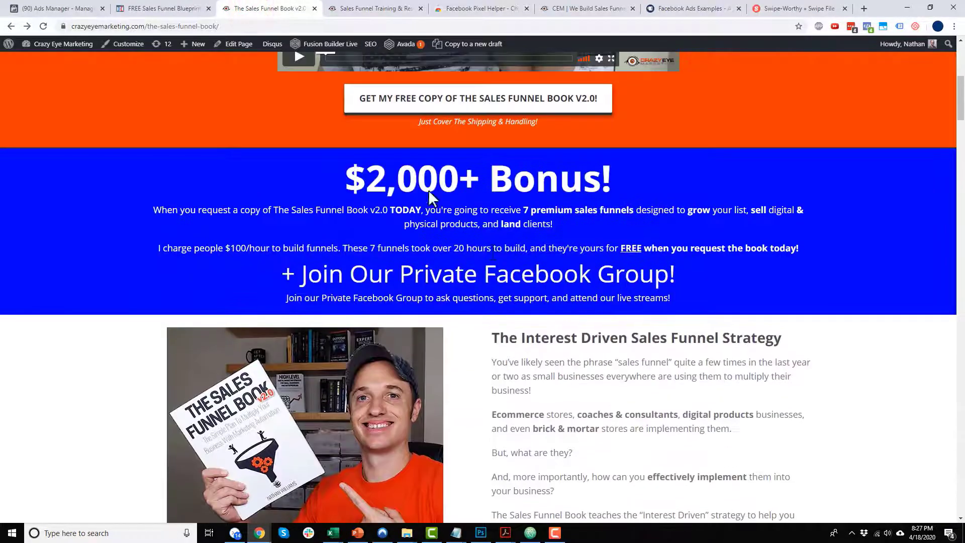
scroll(592, 234, "up", 3)
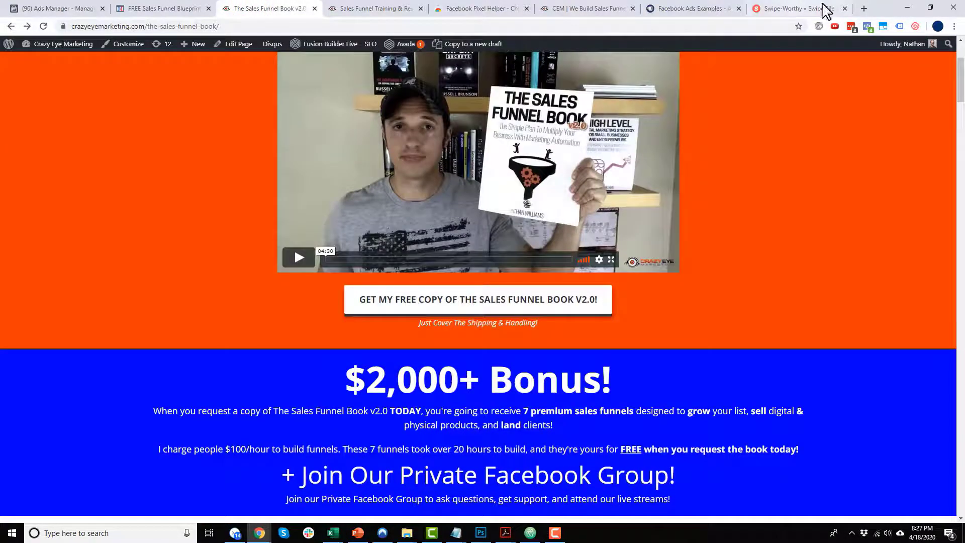
left_click(872, 30)
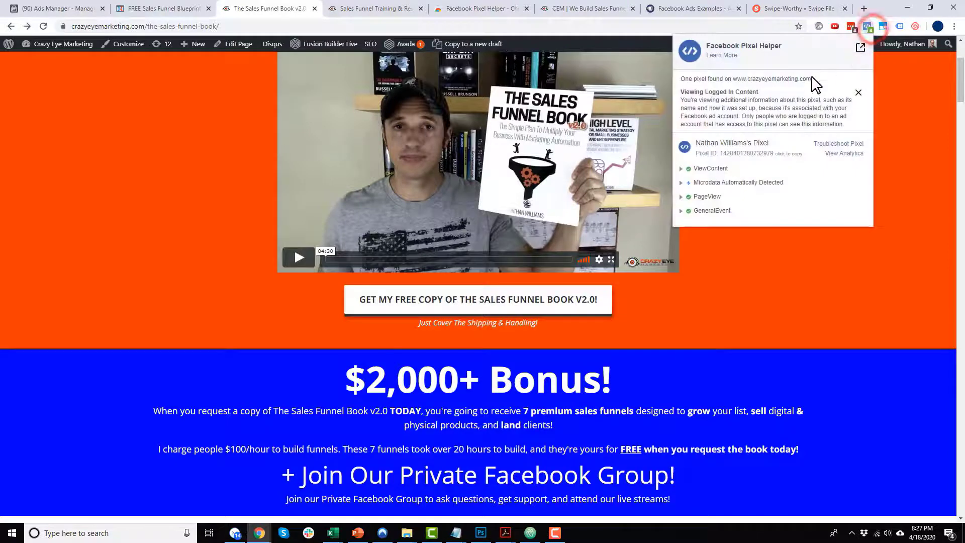
left_click(703, 210)
left_click(197, 174)
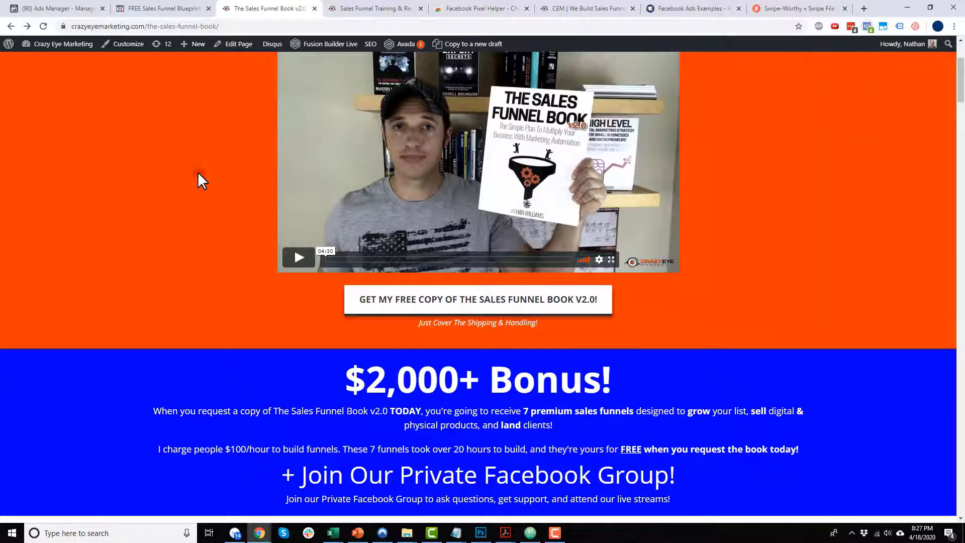
scroll(477, 151, "up", 3)
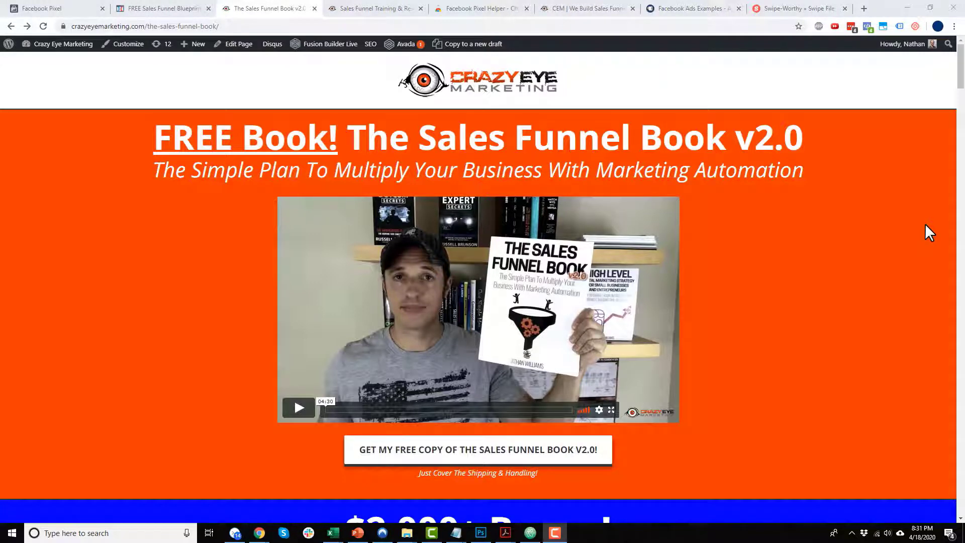
left_click(868, 26)
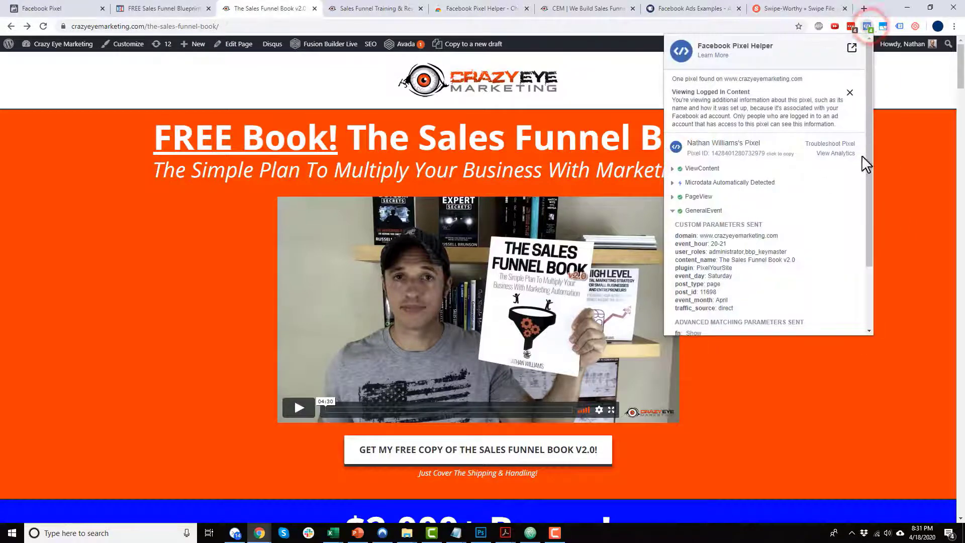
left_click(868, 25)
Bring the Notepad window with the event scripts into view and add two blank lines between the trackCustom and Lead scripts
left_click_drag(964, 83, 593, 86)
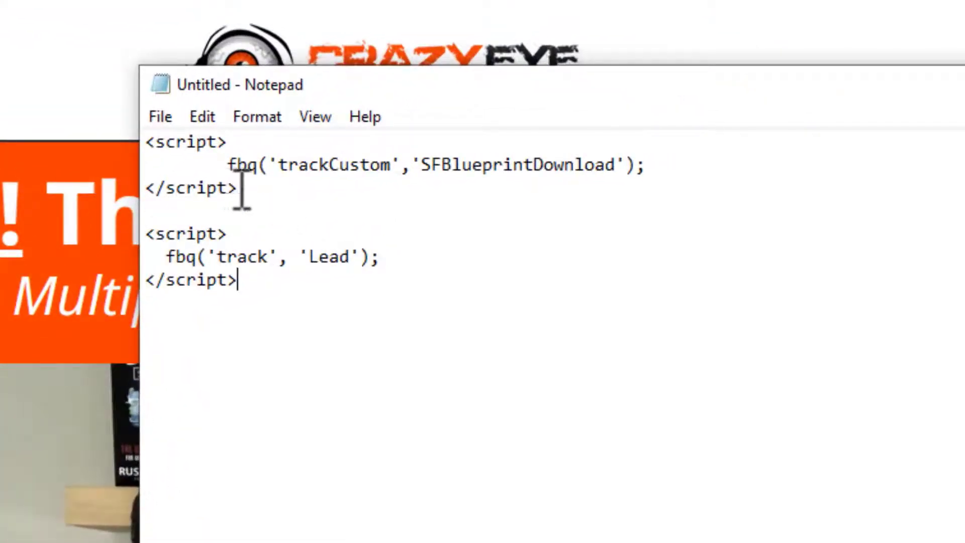
left_click(263, 194)
key("Return")
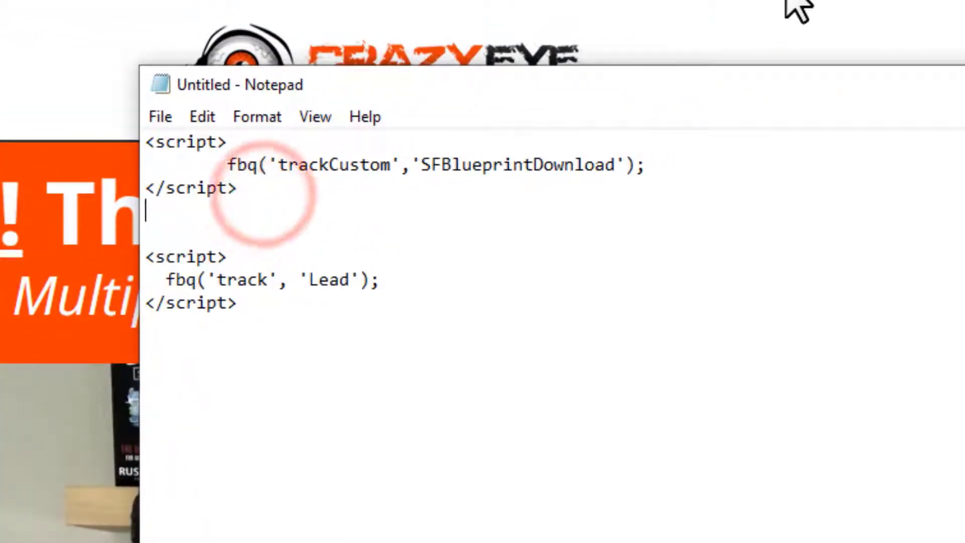
key("Return")
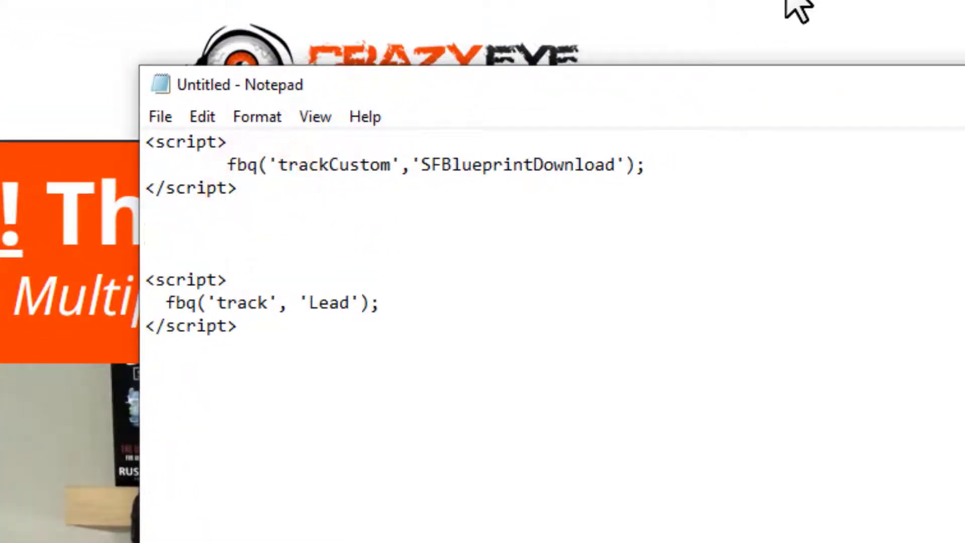
Examine the custom event script in Notepad, highlighting its trackCustom call and the SFBlueprintDownload event name
left_click_drag(249, 191, 112, 135)
left_click(262, 190)
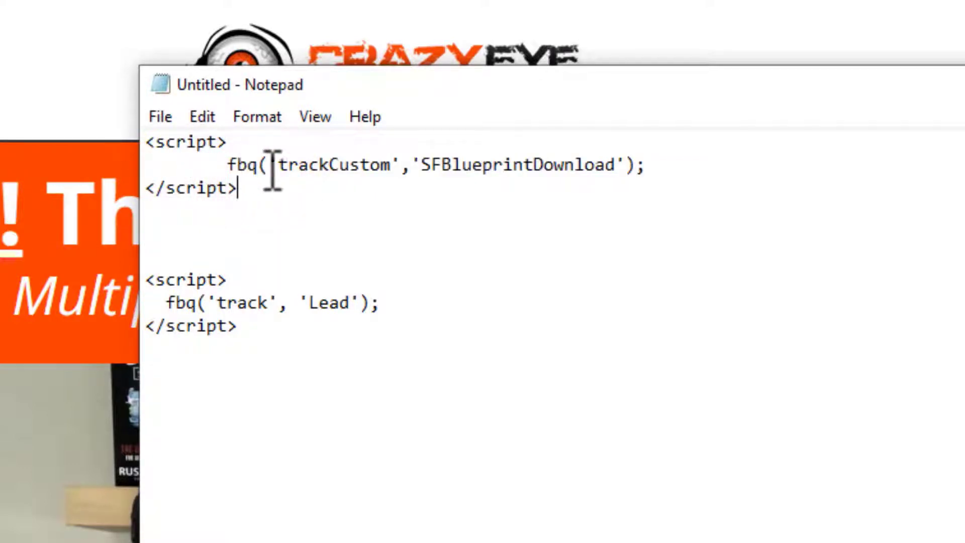
left_click_drag(279, 165, 623, 167)
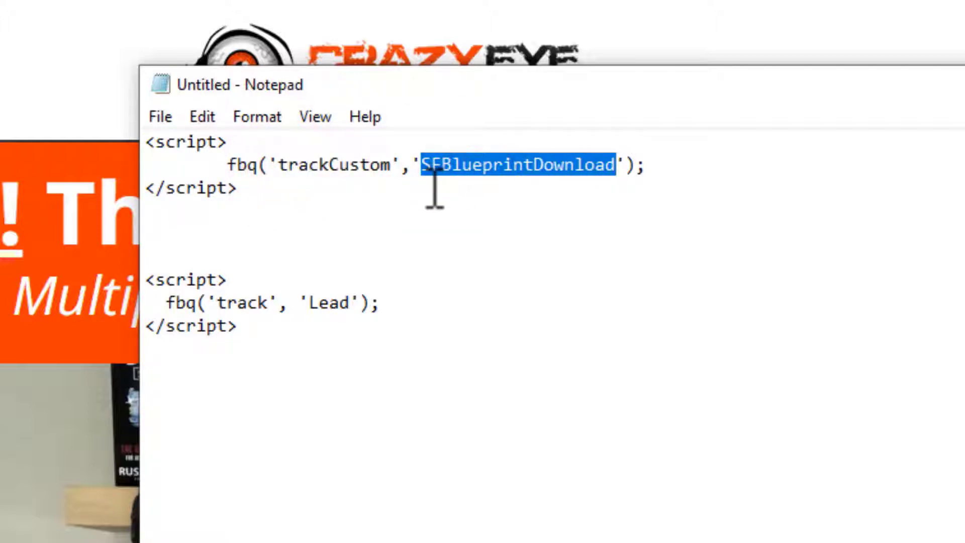
left_click(638, 165)
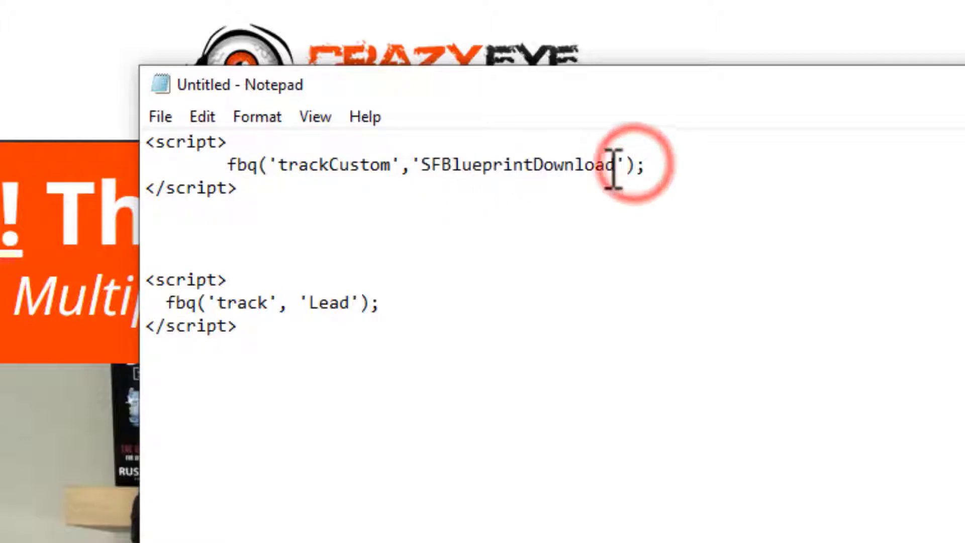
left_click_drag(616, 166, 437, 166)
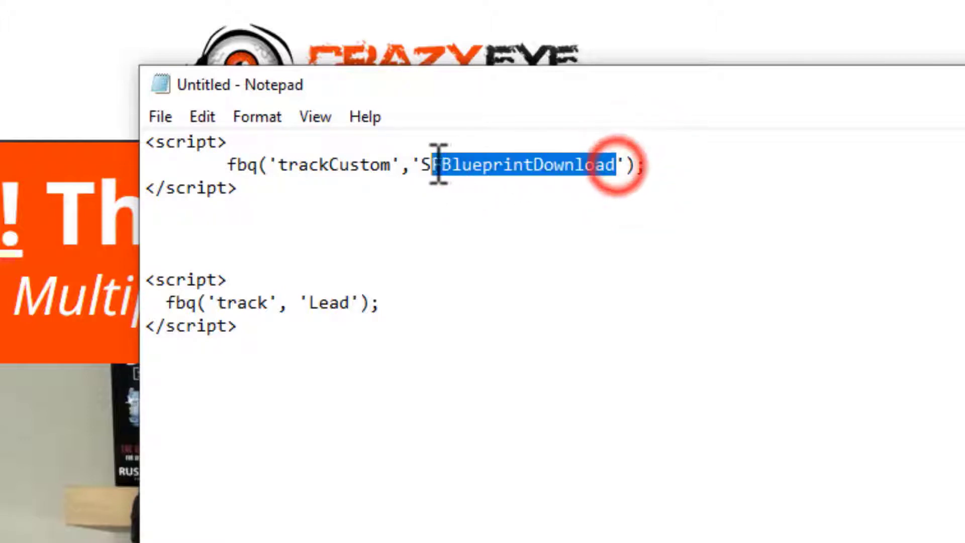
left_click(585, 164)
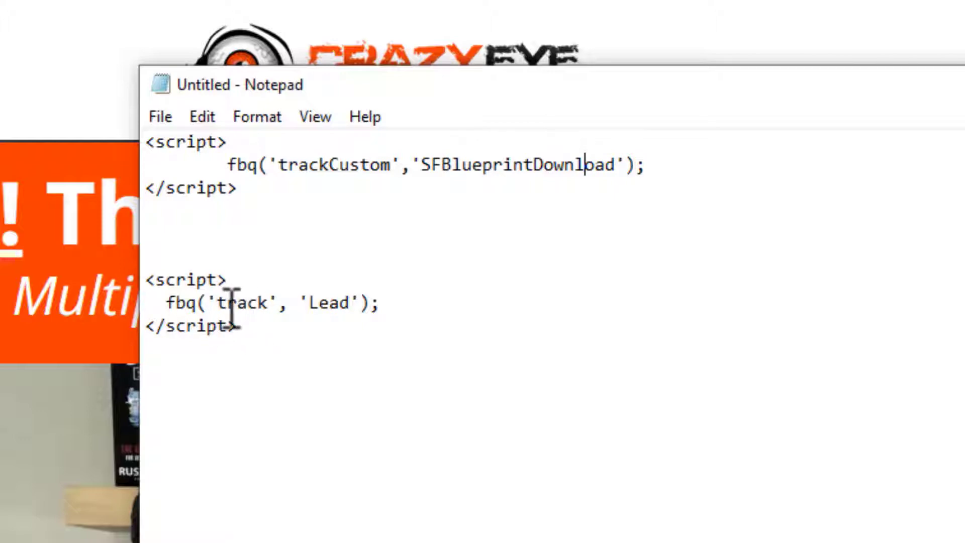
Compare trackCustom and SFBlueprintDownload in the custom script with track and Lead in the standard event script
double_click(322, 171)
left_click(245, 301)
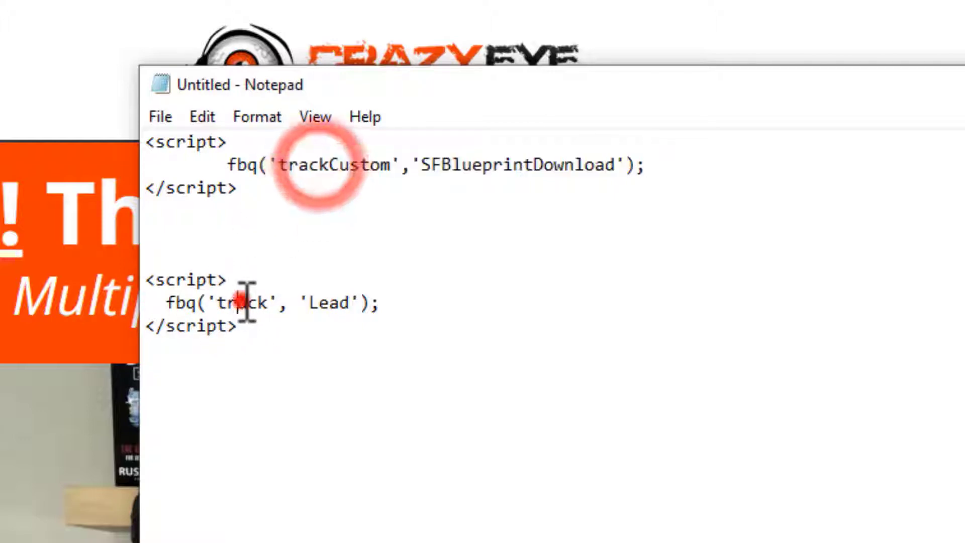
left_click(338, 292)
double_click(343, 292)
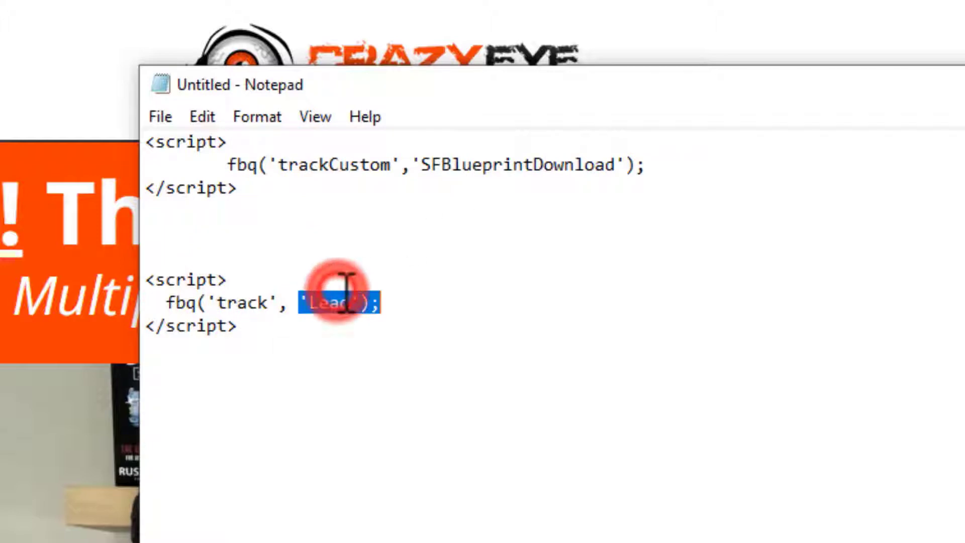
double_click(517, 163)
left_click(479, 162)
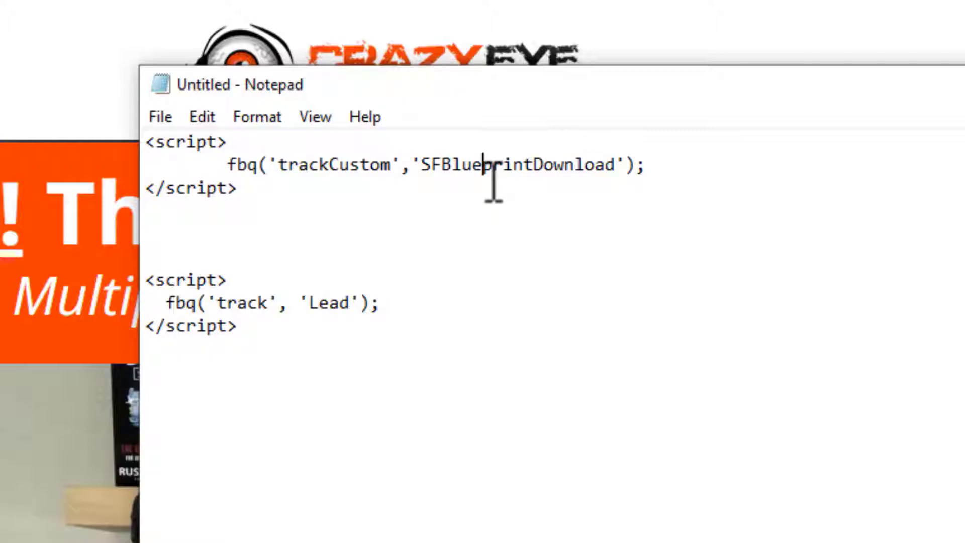
Return to the pixel overview in Events Manager and examine the received events list, including the SFBlueprintDownload custom event
left_click(75, 8)
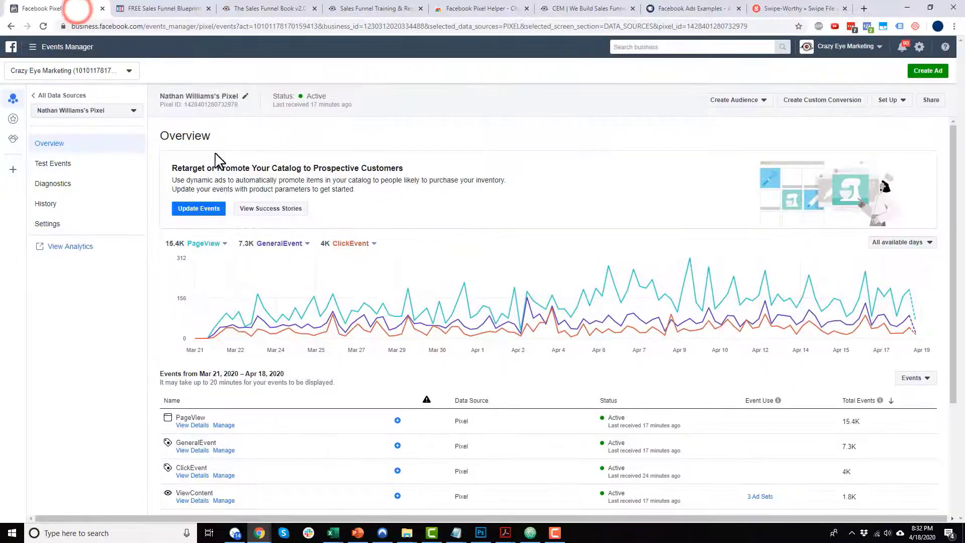
scroll(267, 219, "down", 3)
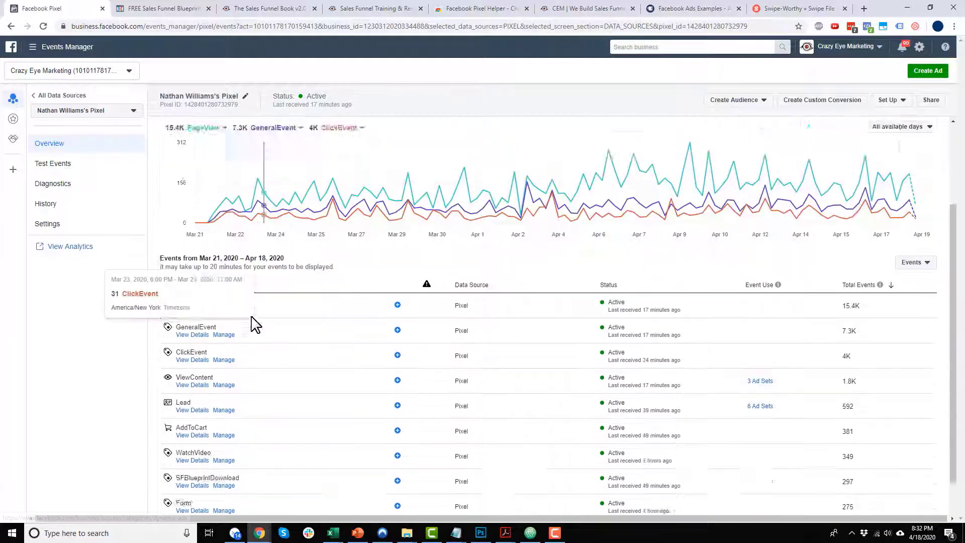
scroll(253, 324, "down", 1)
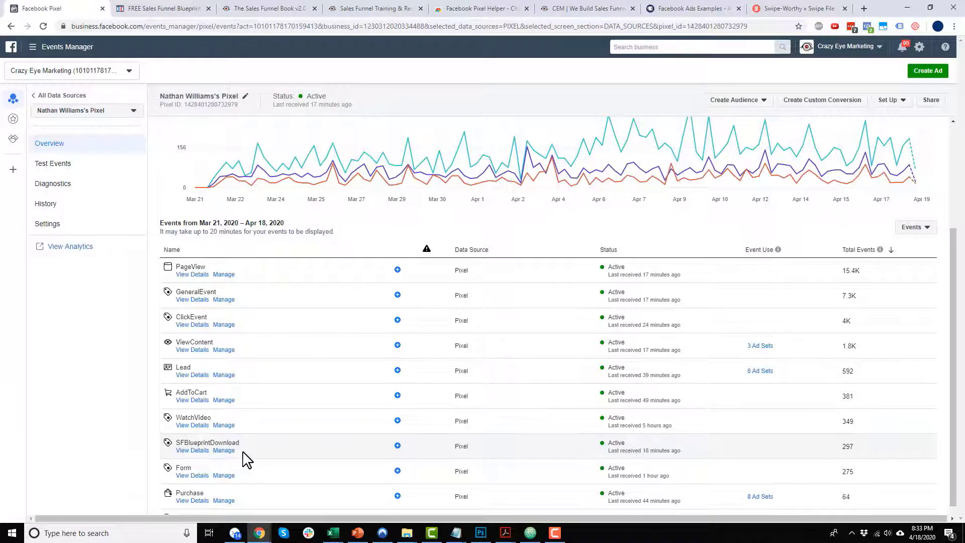
Switch to the Sales Funnel Blueprints page in the ClickFunnels editor and open its footer tracking code
left_click(181, 10)
mouse_move(165, 51)
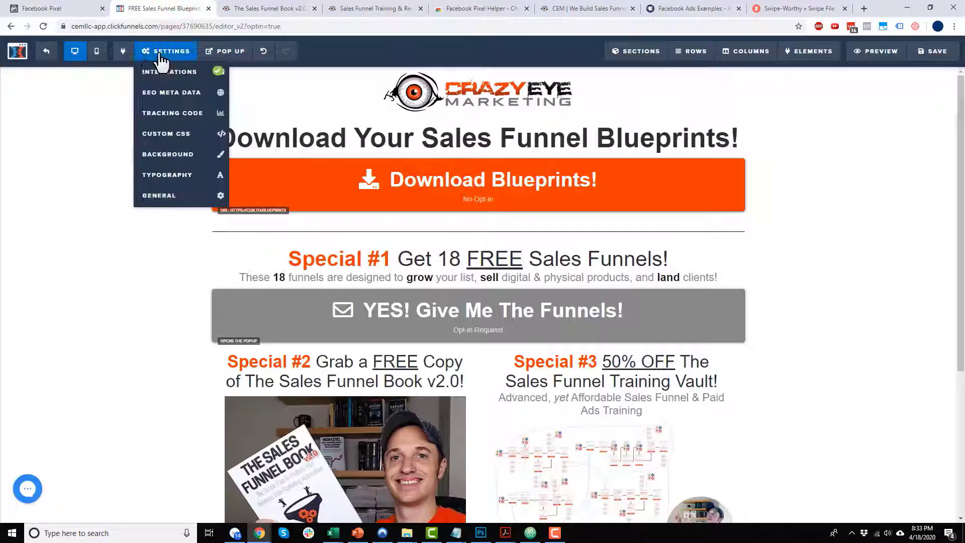
left_click(187, 119)
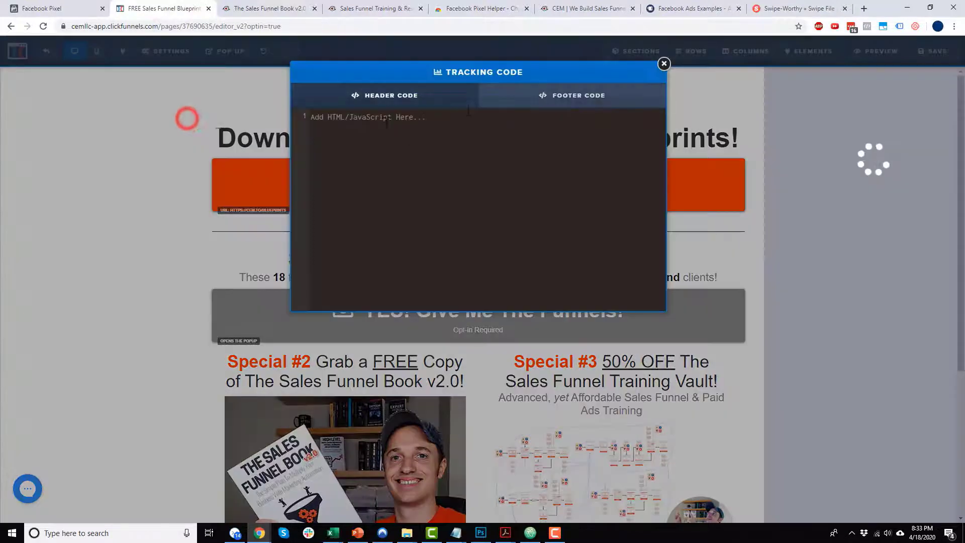
left_click(510, 98)
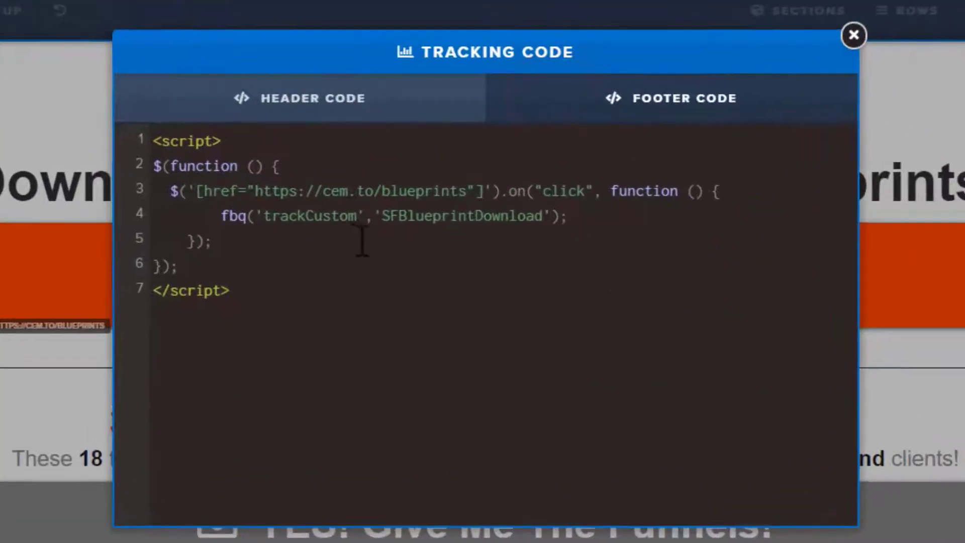
Examine the click function for the blueprints link and its trackCustom SFBlueprintDownload line, then close the tracking code
left_click_drag(159, 162, 745, 187)
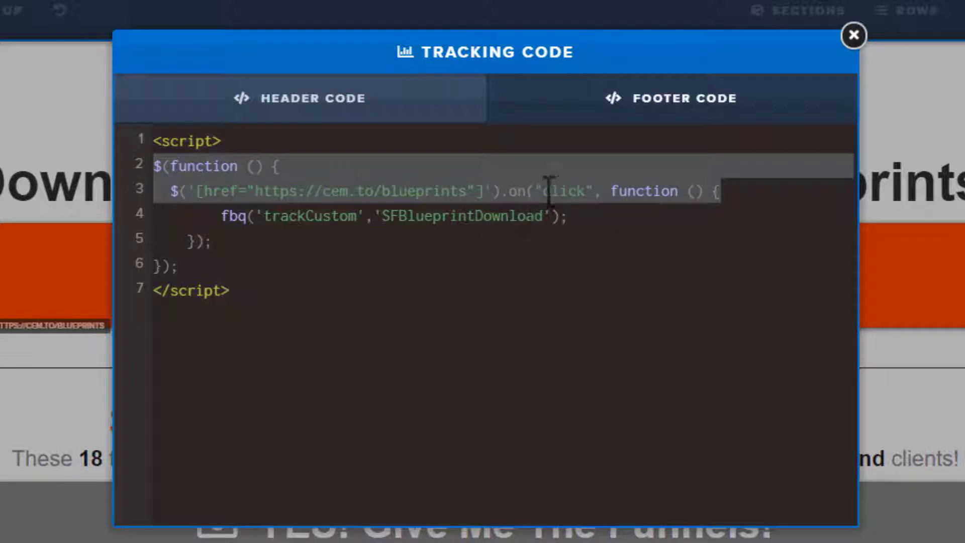
left_click(573, 216)
key("shift+Home")
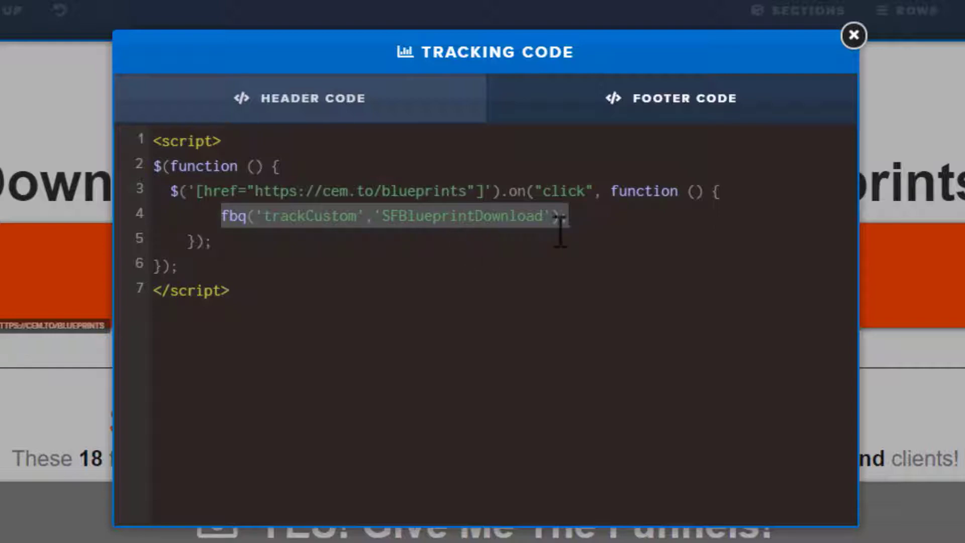
left_click(537, 257)
left_click(663, 55)
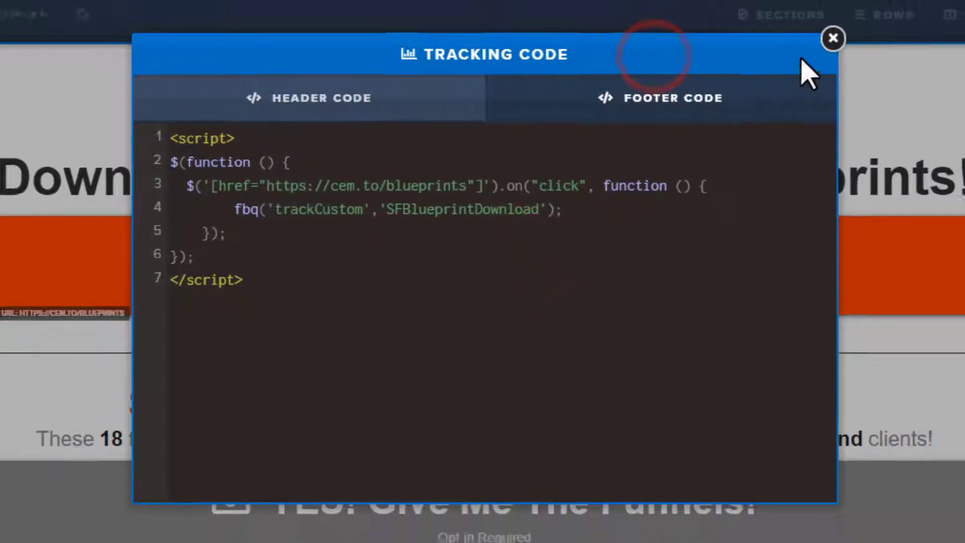
left_click(854, 35)
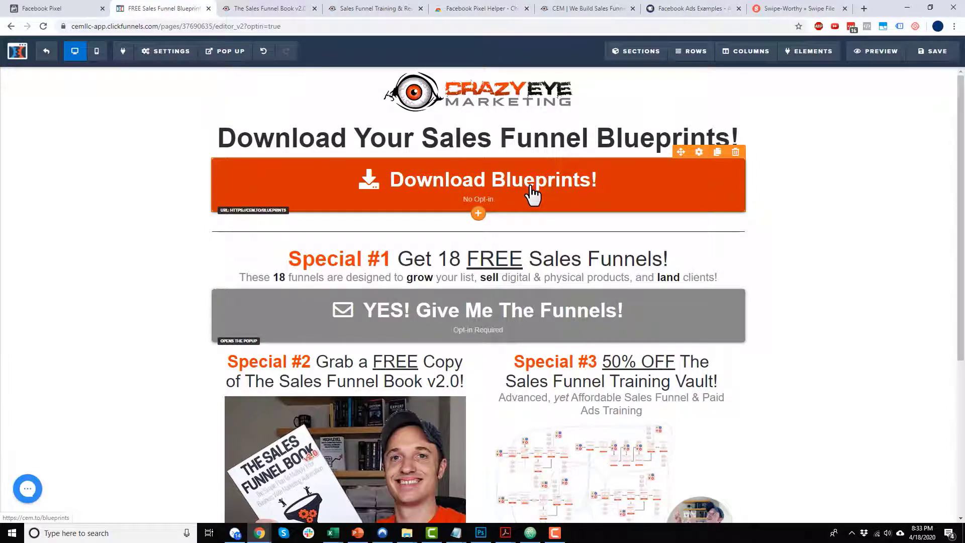
Return to Facebook Events Manager and open the Custom Conversions page
left_click(56, 9)
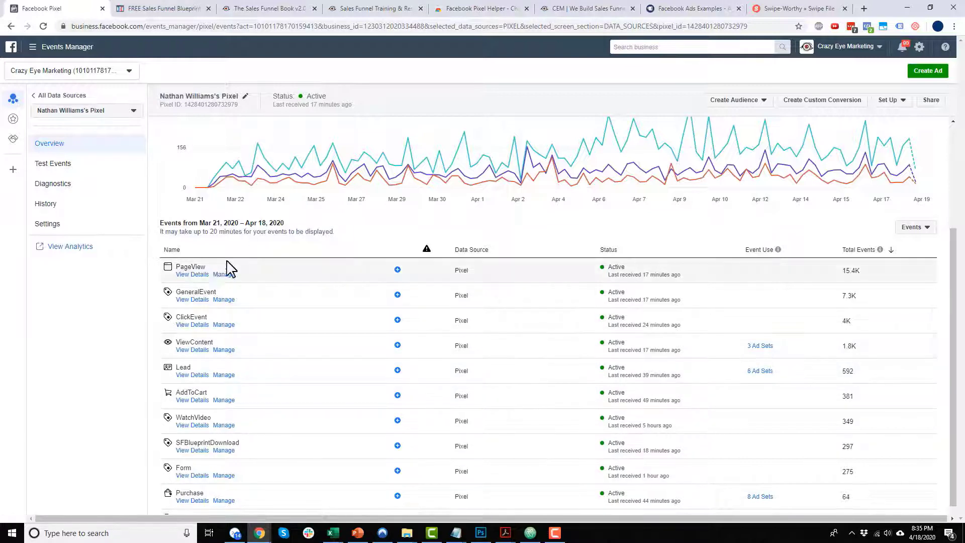
left_click(169, 9)
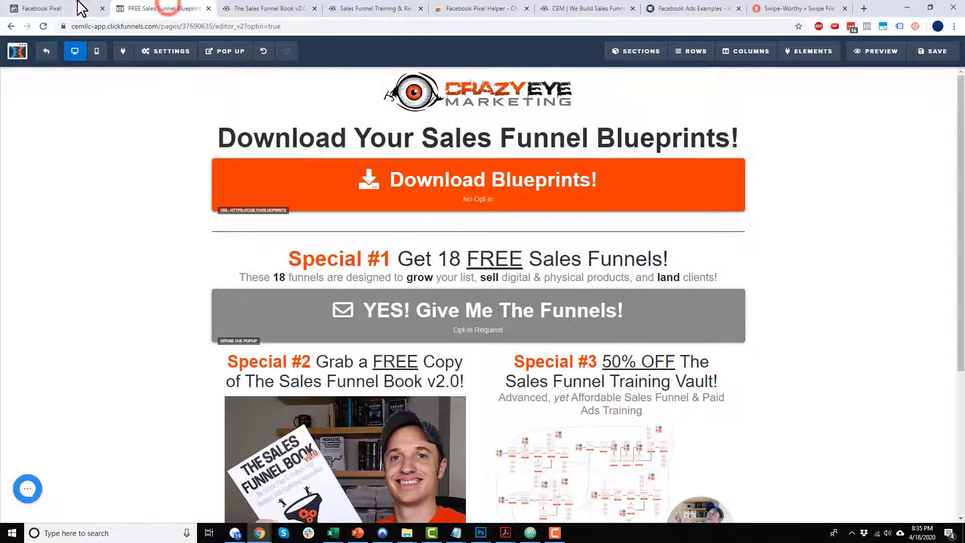
left_click(77, 8)
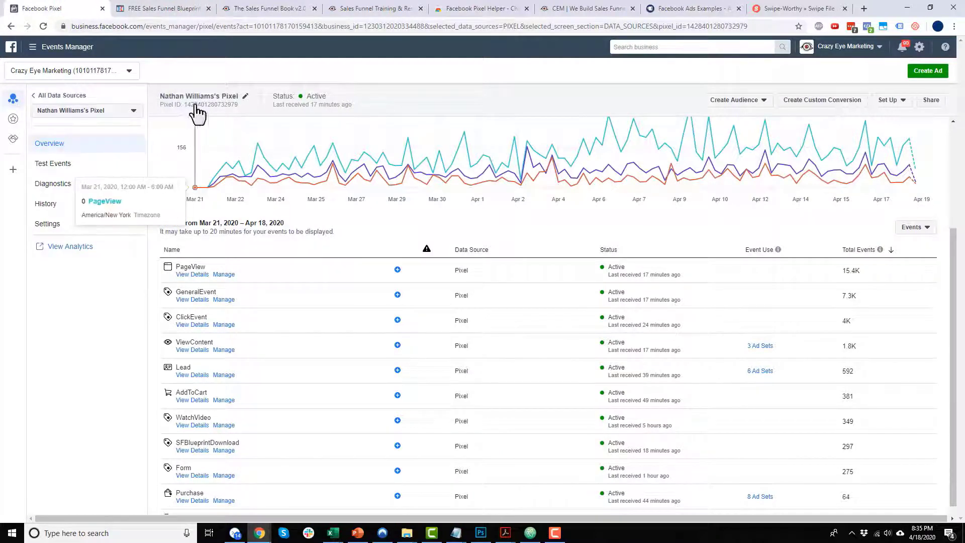
left_click(57, 47)
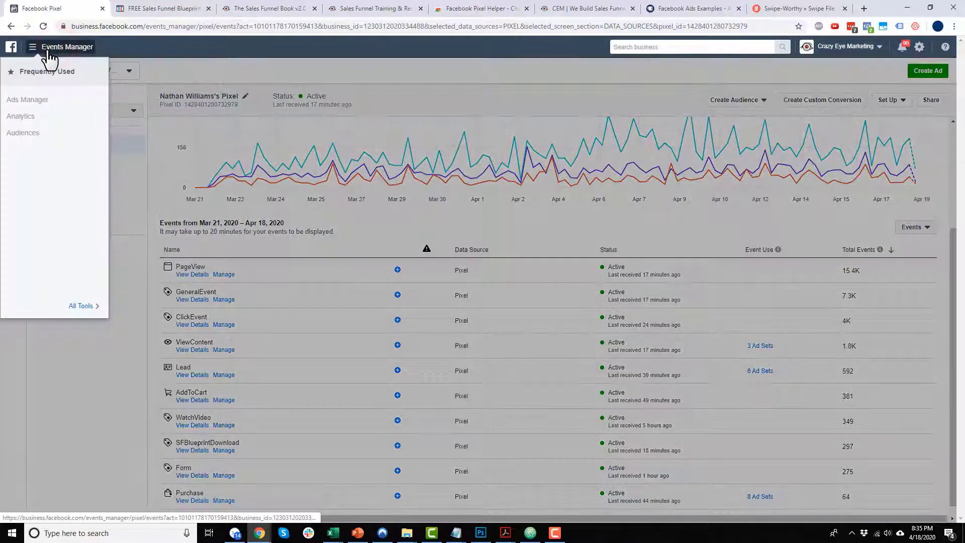
mouse_move(90, 315)
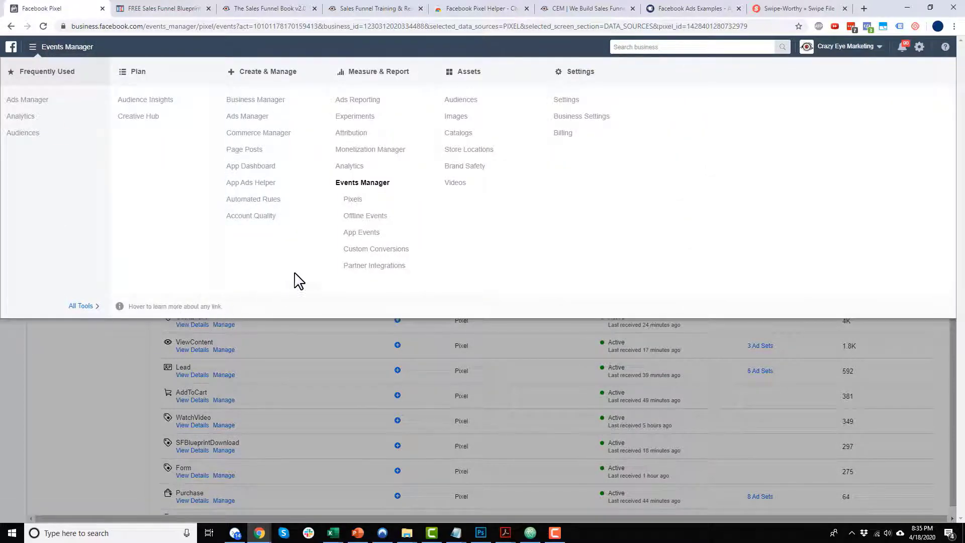
left_click(385, 253)
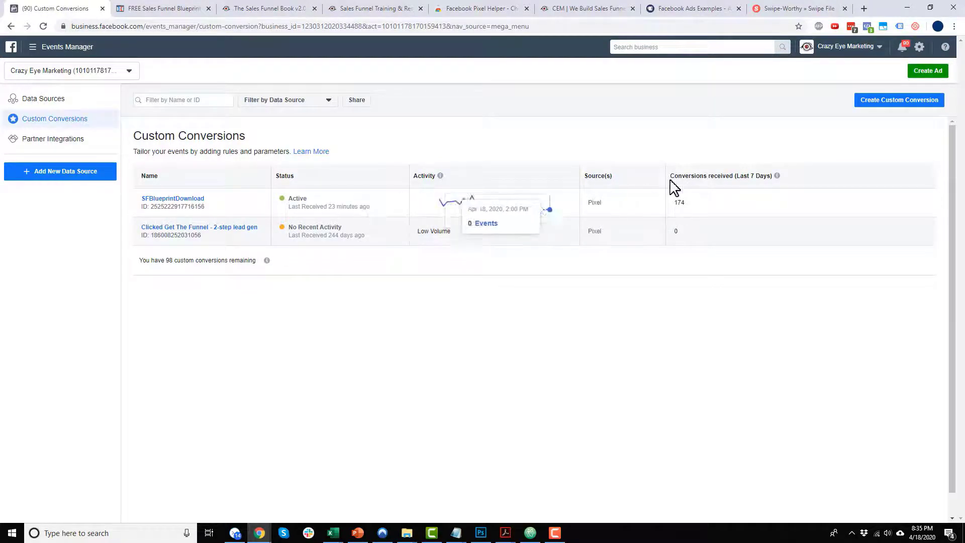
Start a new custom conversion named SF Blueprint Download Example, using the website pixel as its data source
left_click(880, 113)
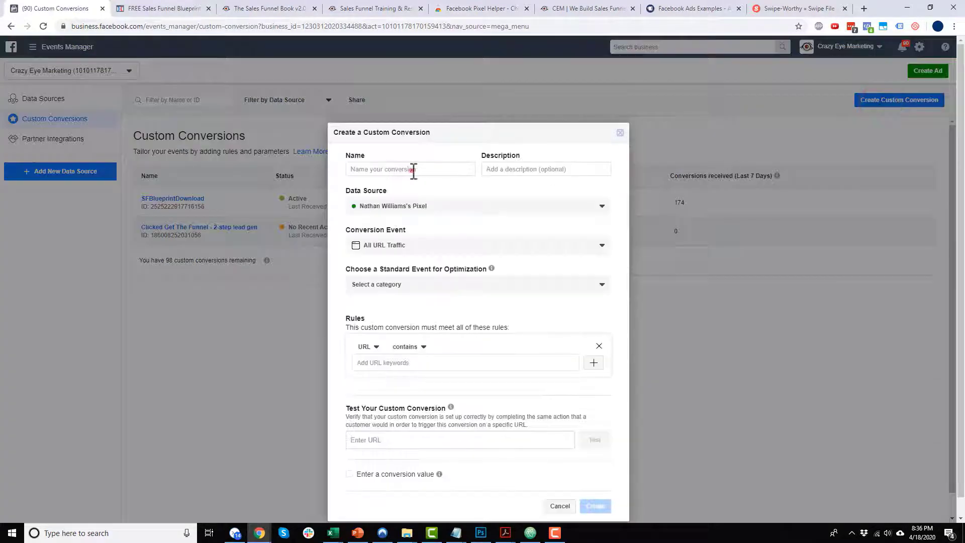
left_click(420, 169)
type("SF Blueprint Download Example")
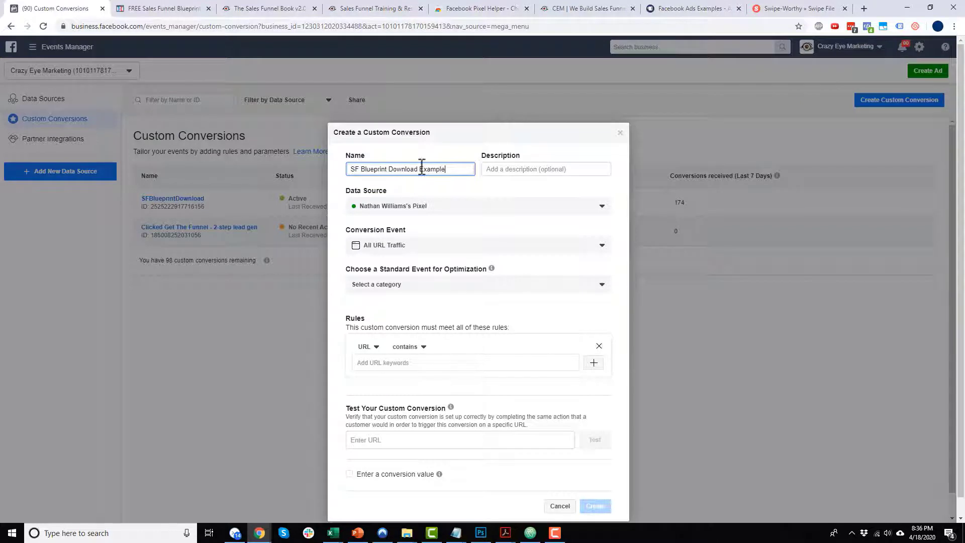
left_click(447, 207)
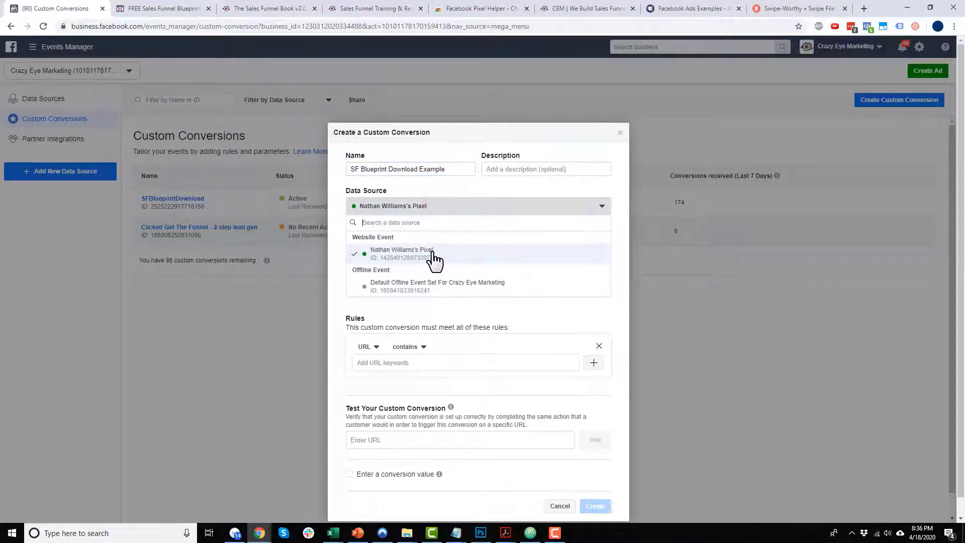
left_click(432, 253)
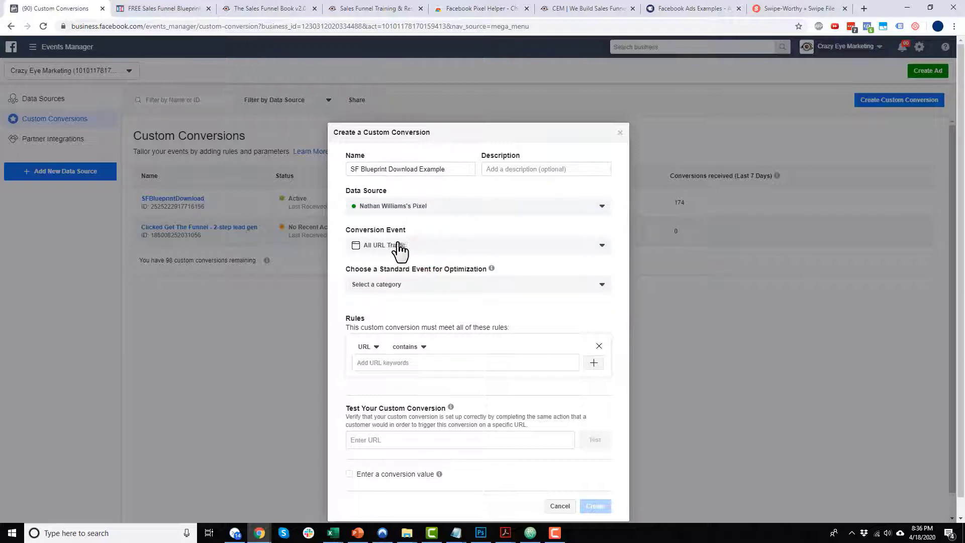
Look through the custom and standard events offered as the conversion event, from All URL Traffic down to Purchase
left_click(431, 245)
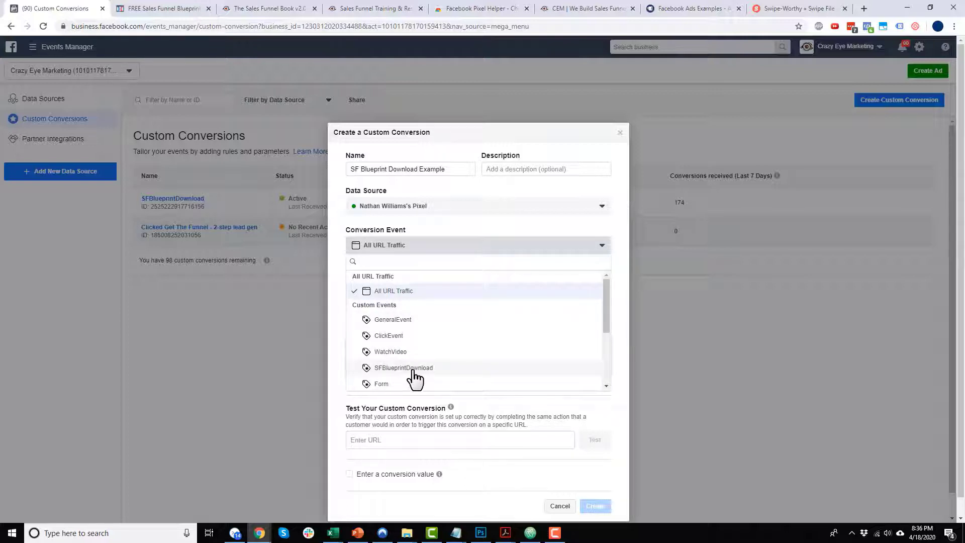
scroll(414, 377, "down", 1)
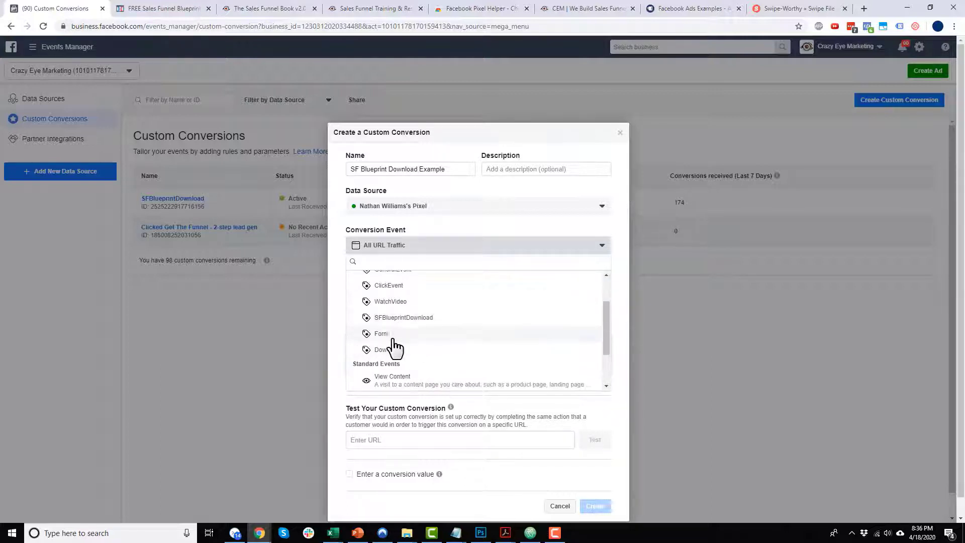
scroll(394, 350, "up", 1)
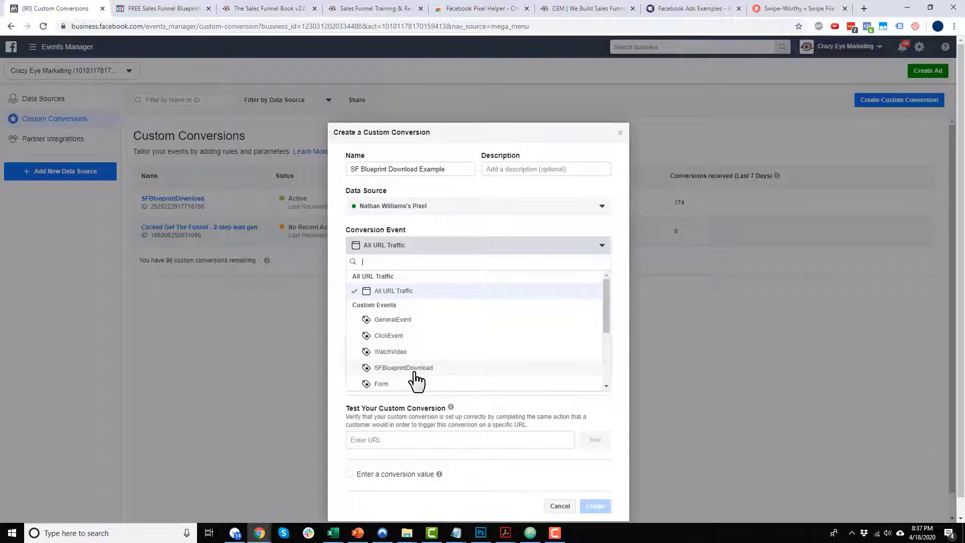
scroll(416, 381, "down", 2)
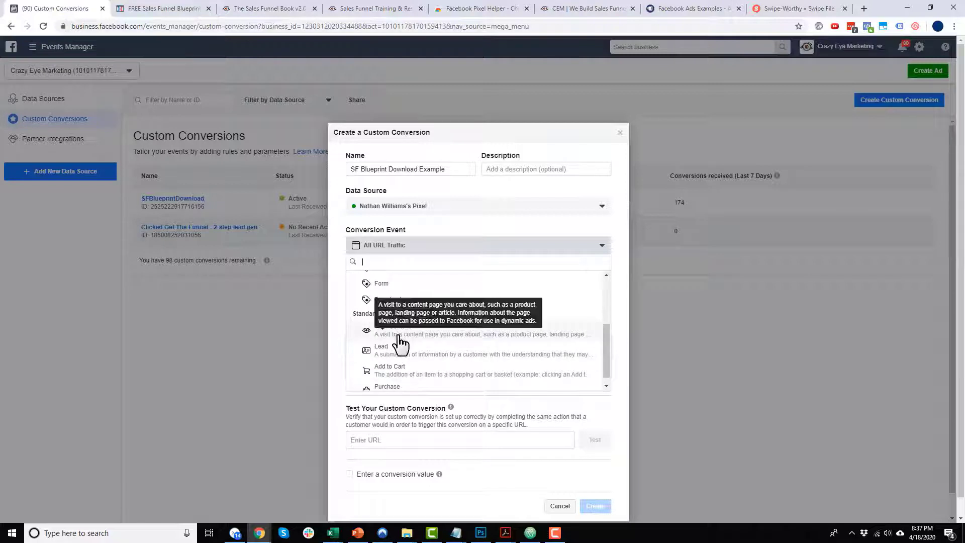
scroll(402, 347, "down", 1)
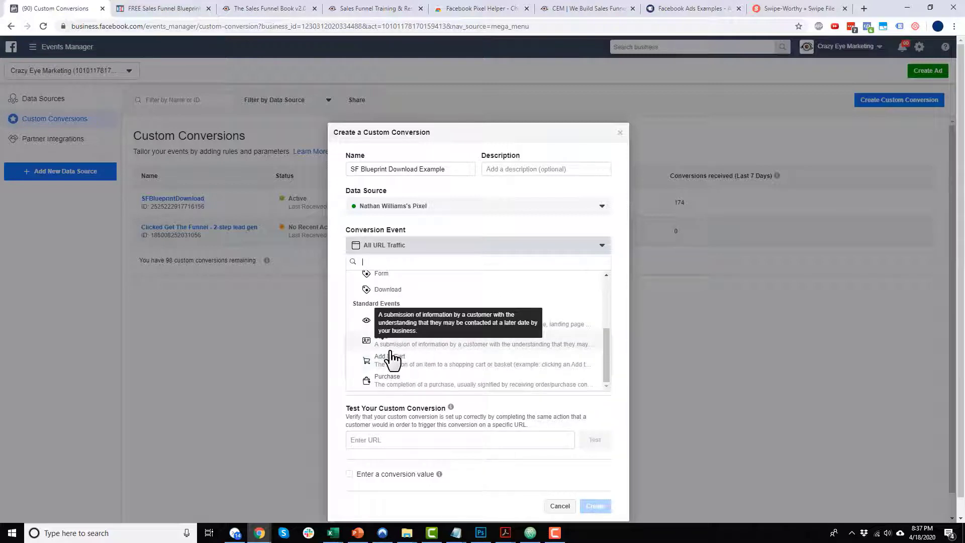
scroll(412, 332, "down", 1)
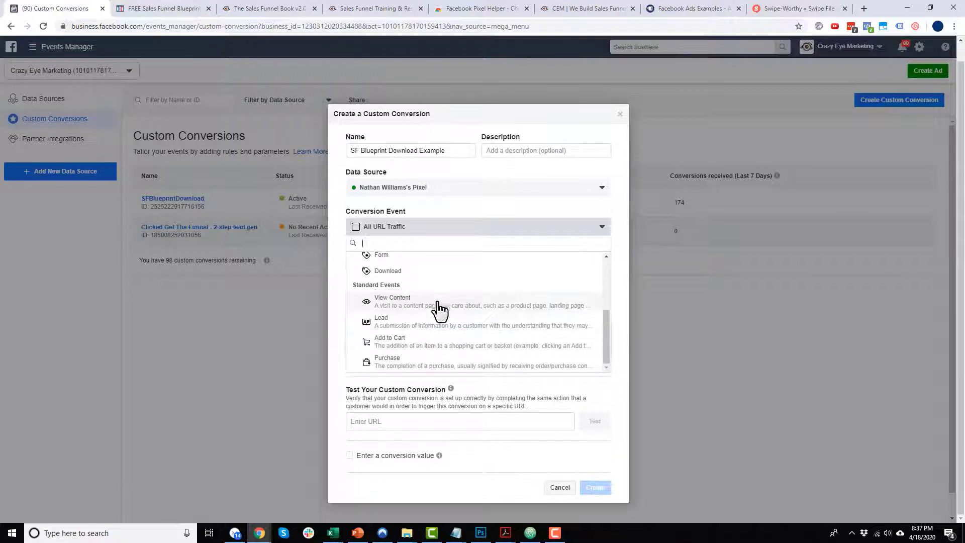
left_click(620, 274)
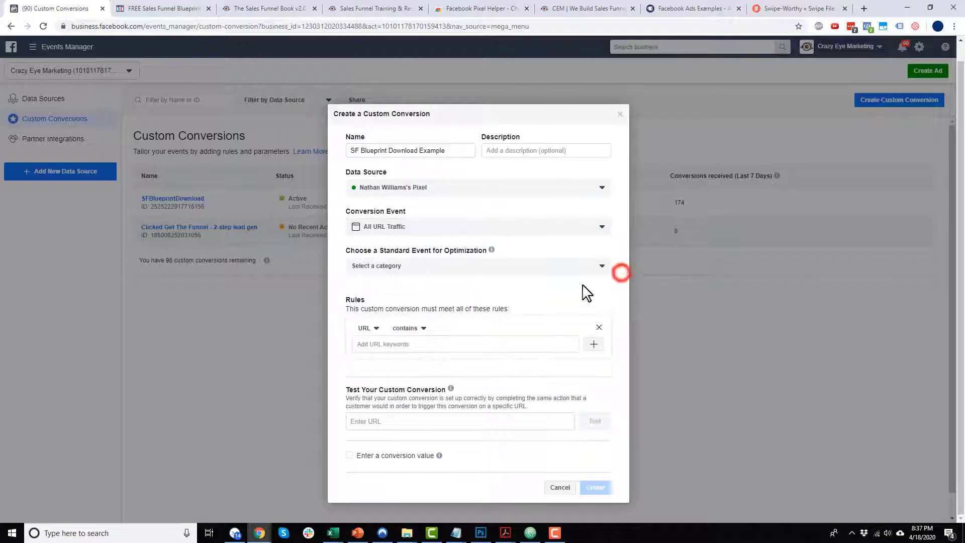
Examine the rule's filter types and its URL matching conditions, leaving the rule at URL contains
left_click(372, 330)
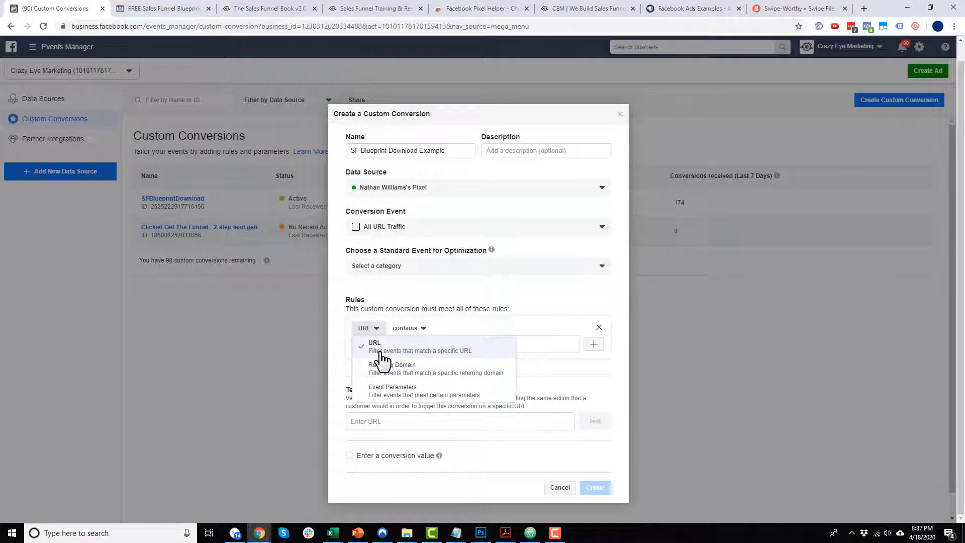
left_click(471, 311)
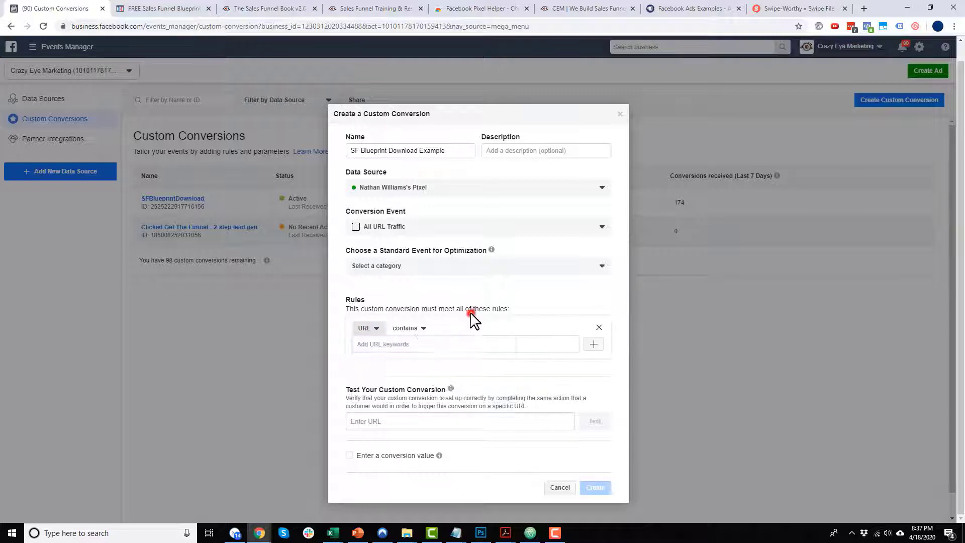
left_click(410, 328)
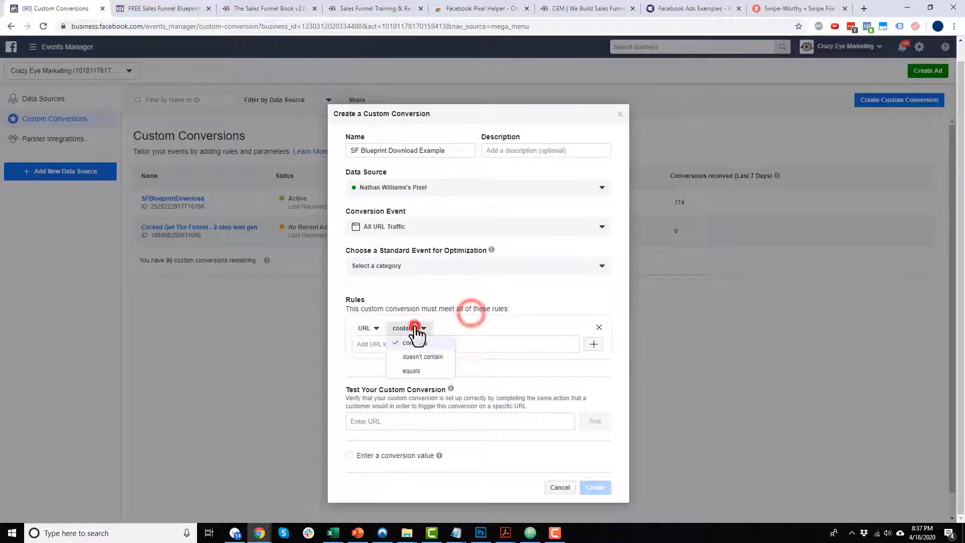
left_click(592, 300)
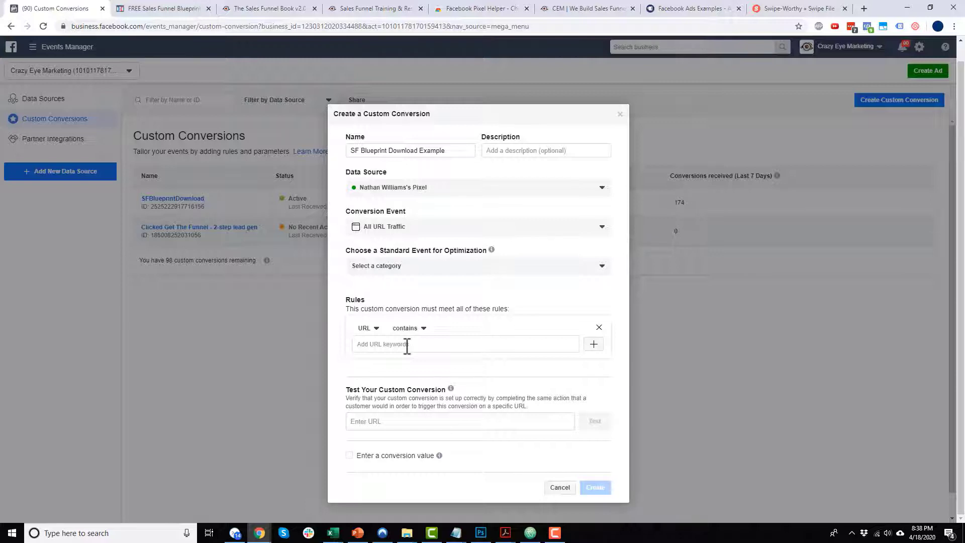
Set the conversion event to SFBlueprintDownload and choose View Content as the standard event for optimization
left_click(431, 225)
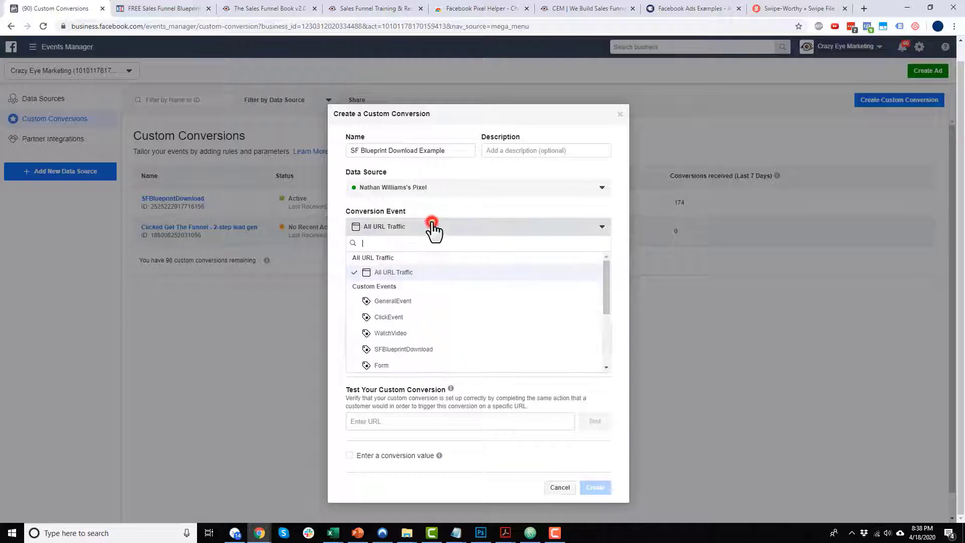
left_click(415, 348)
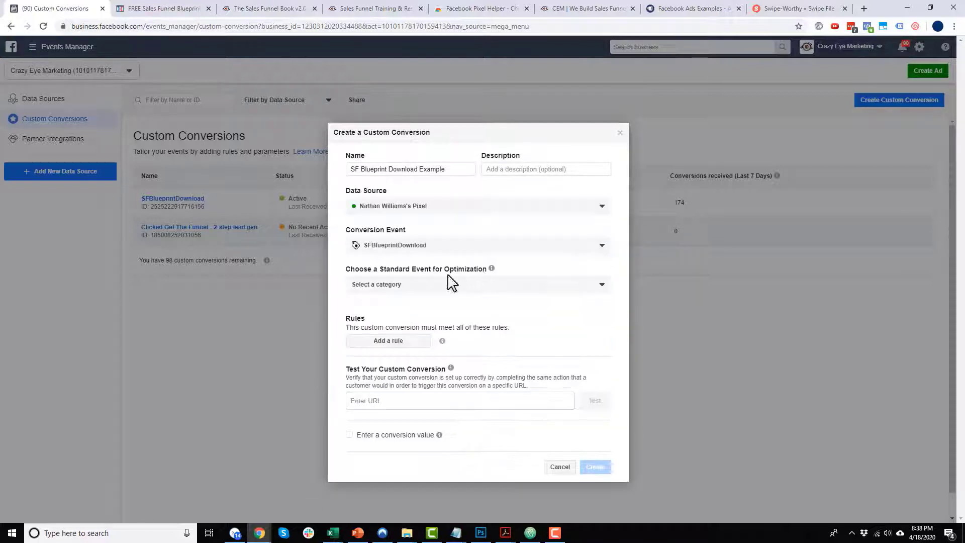
left_click(389, 286)
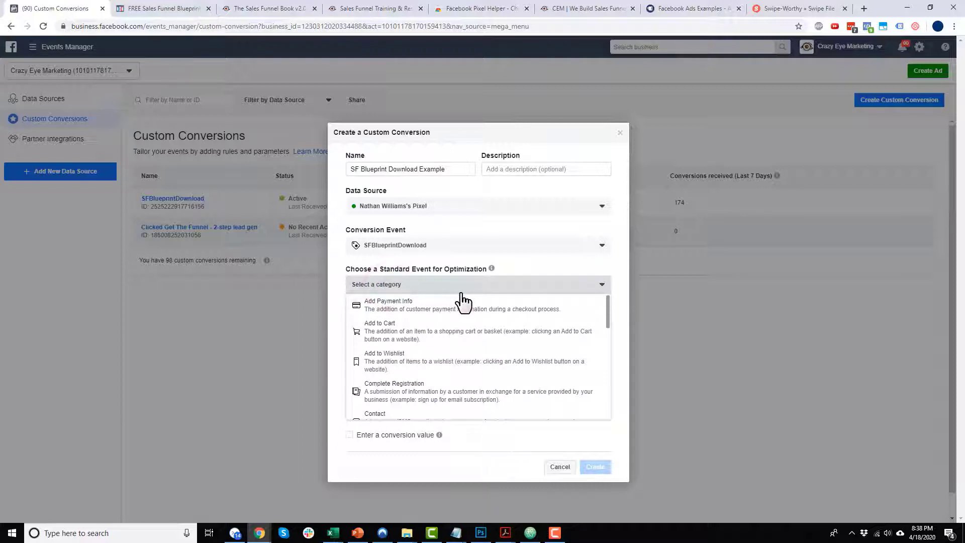
scroll(429, 326, "down", 1)
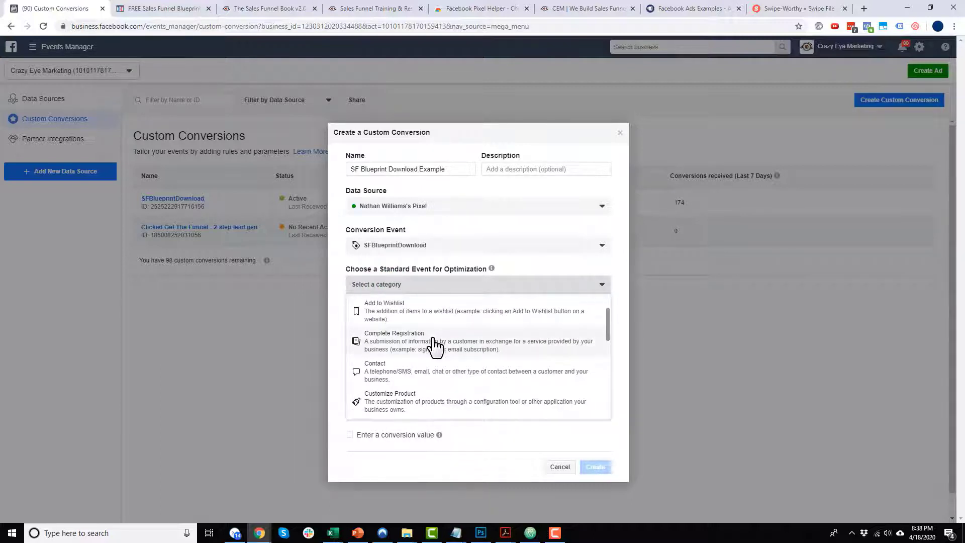
scroll(428, 354, "up", 1)
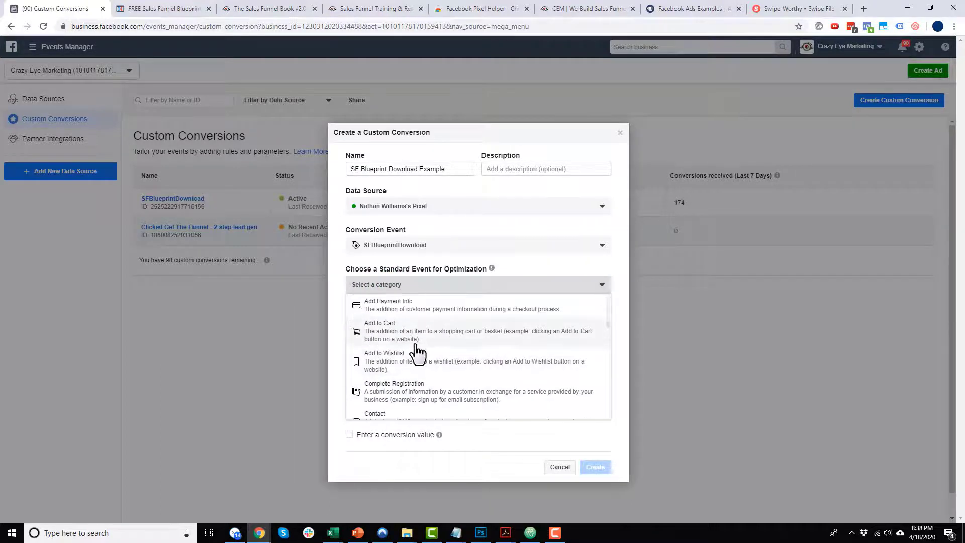
scroll(440, 357, "down", 2)
scroll(443, 357, "down", 4)
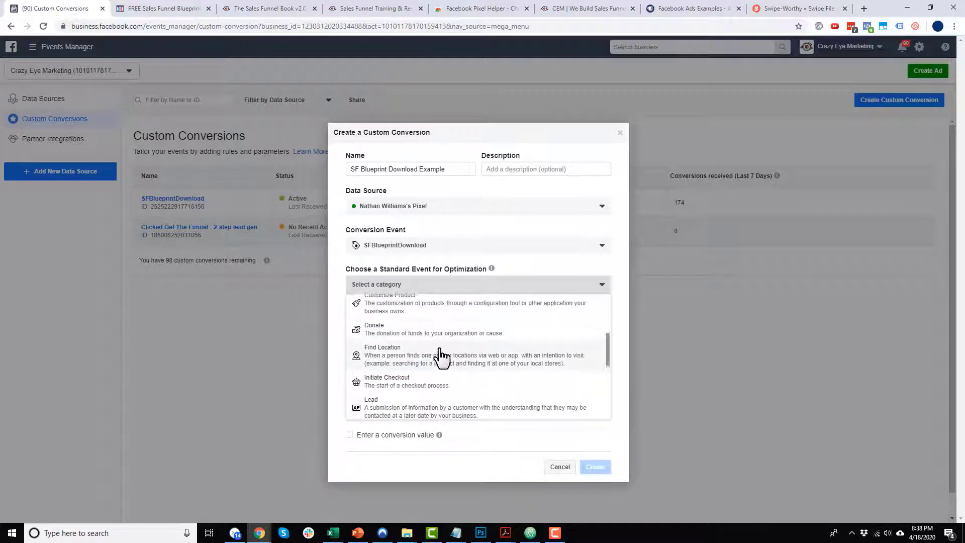
scroll(438, 358, "down", 3)
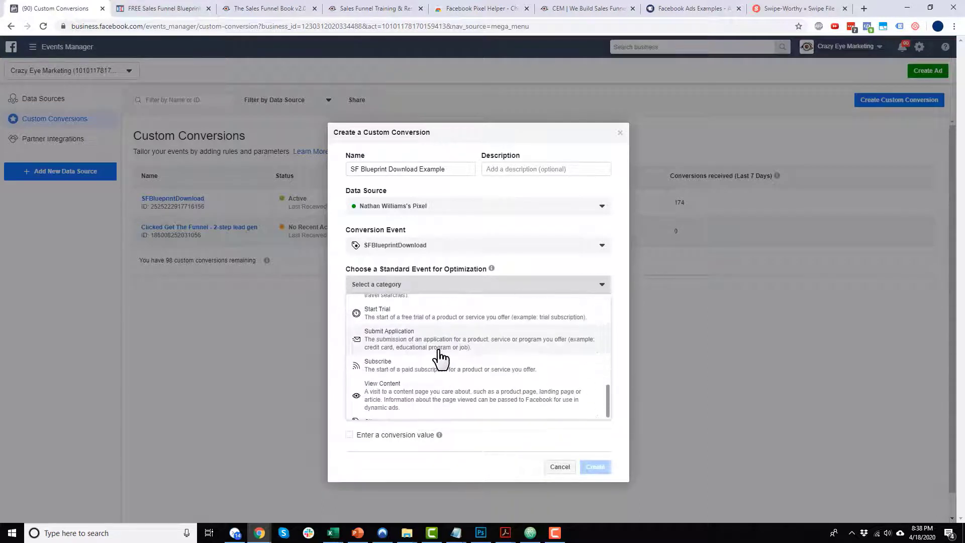
left_click(401, 391)
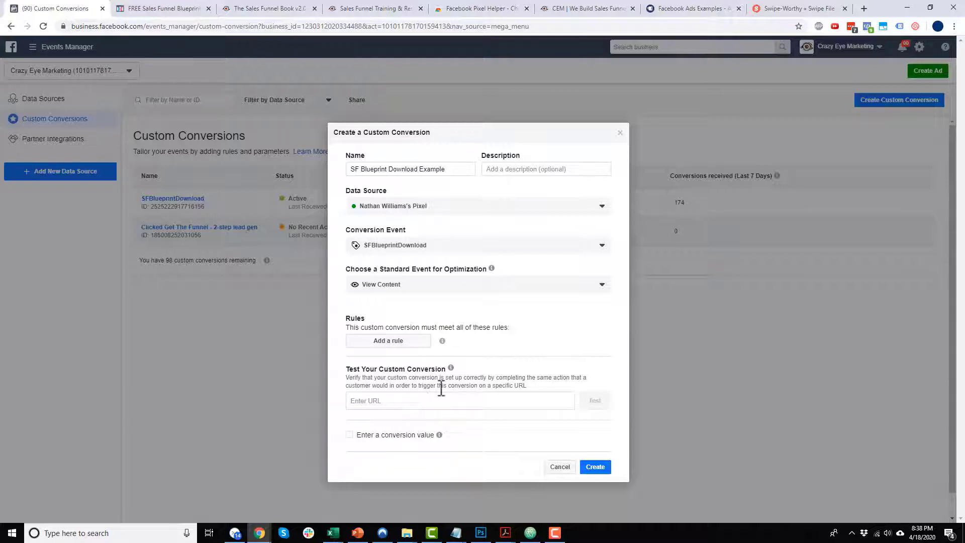
Try to create the custom conversion without a conversion value, and close the form
left_click(349, 435)
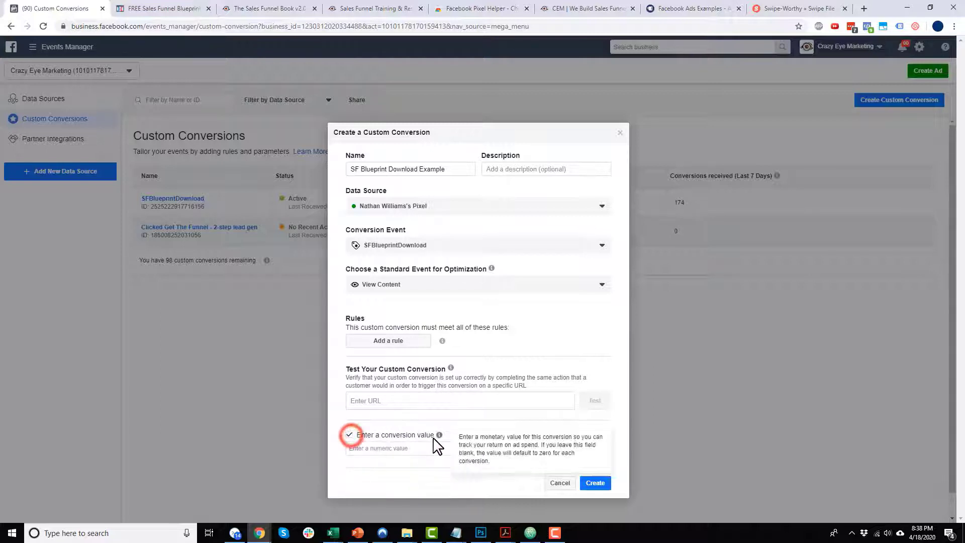
mouse_move(440, 435)
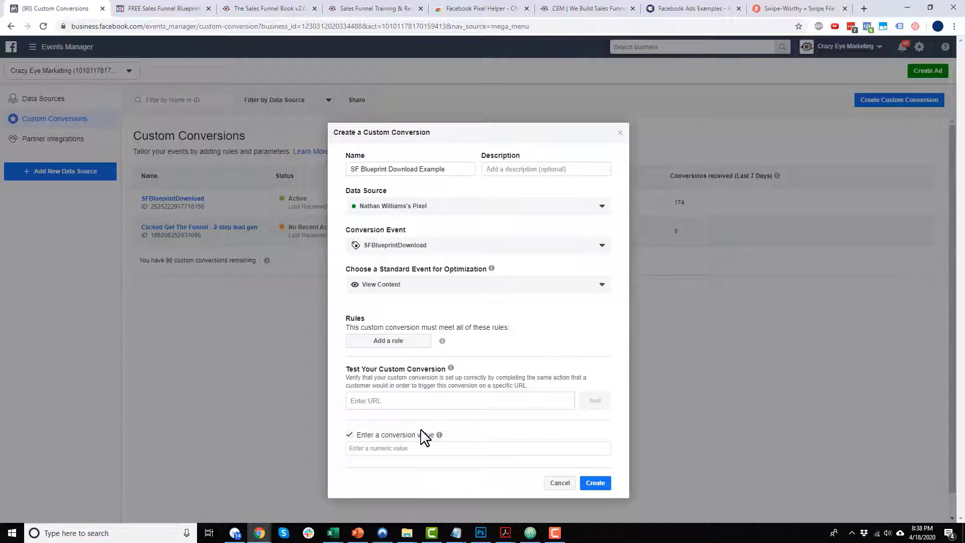
left_click(358, 435)
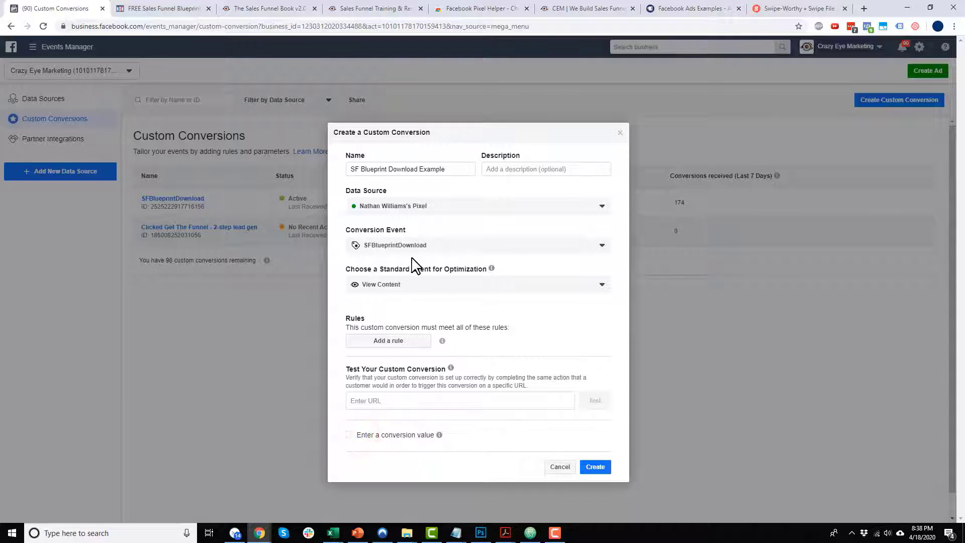
left_click(585, 467)
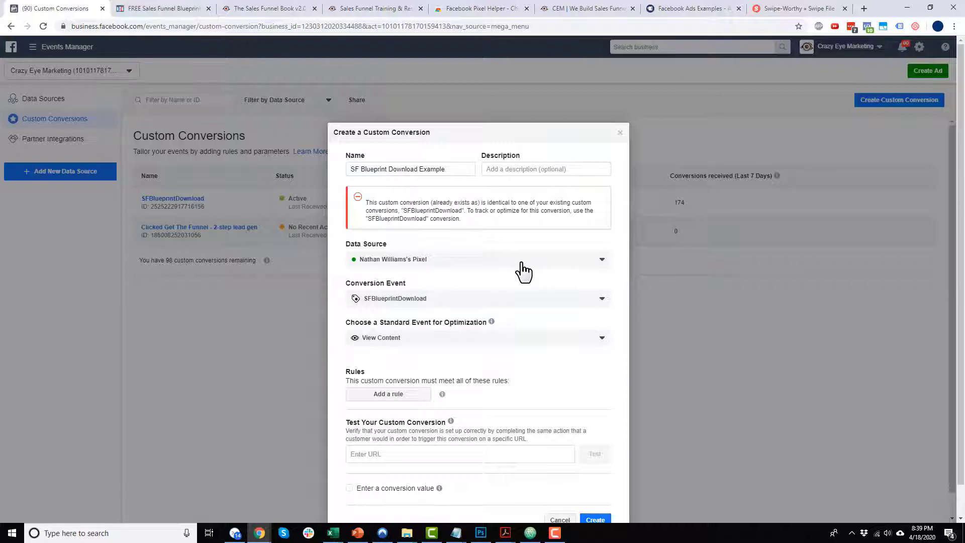
scroll(525, 302, "down", 1)
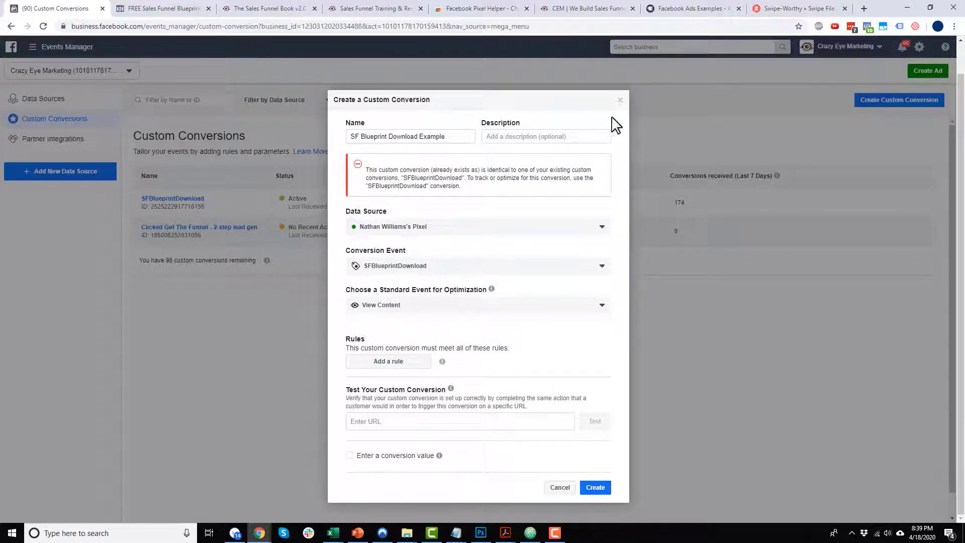
left_click(620, 101)
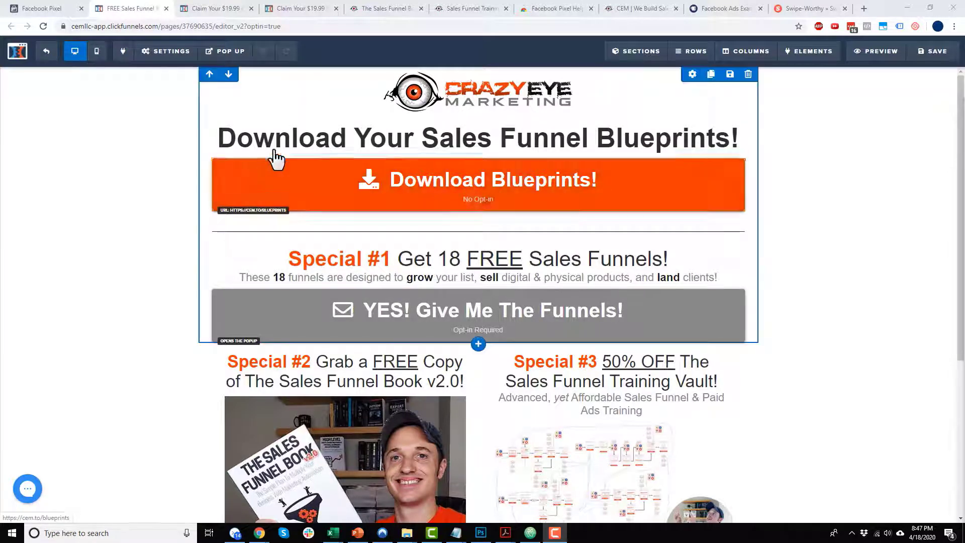
In the ClickFunnels page editor, examine the footer tracking code and the link URL its click handler targets
mouse_move(167, 62)
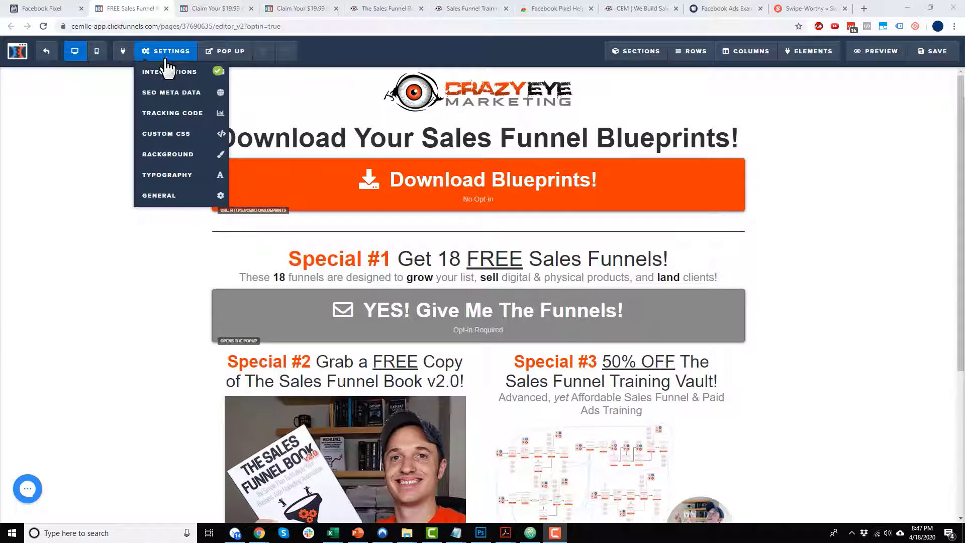
left_click(172, 113)
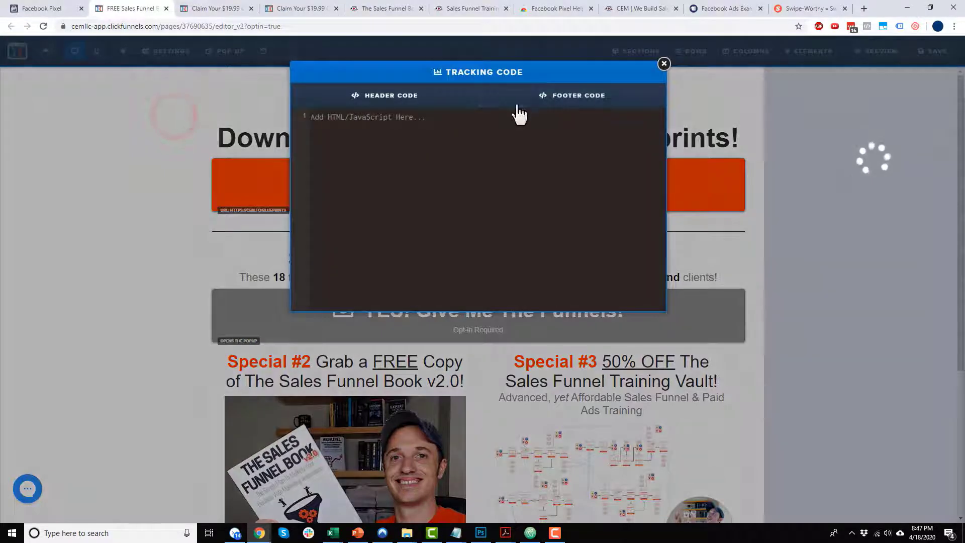
left_click(534, 102)
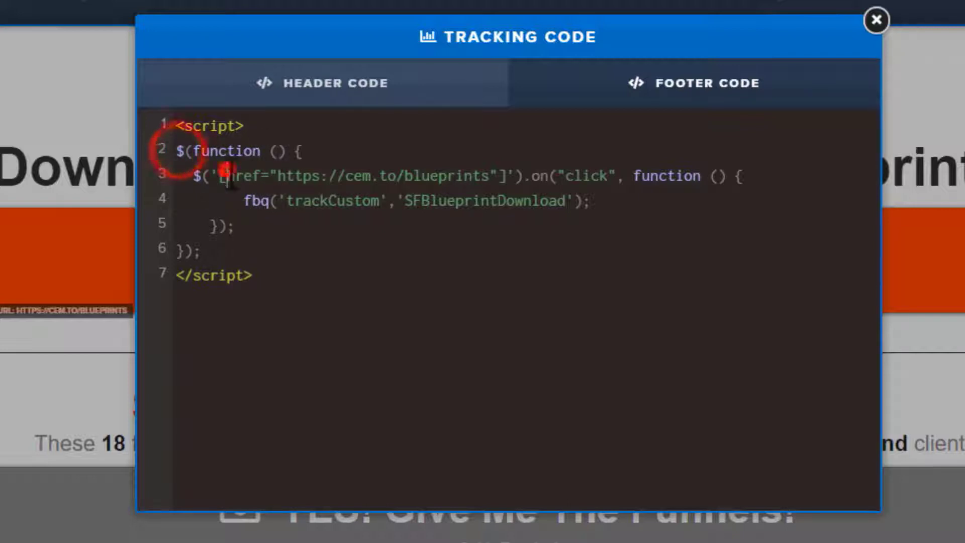
left_click_drag(260, 176, 493, 177)
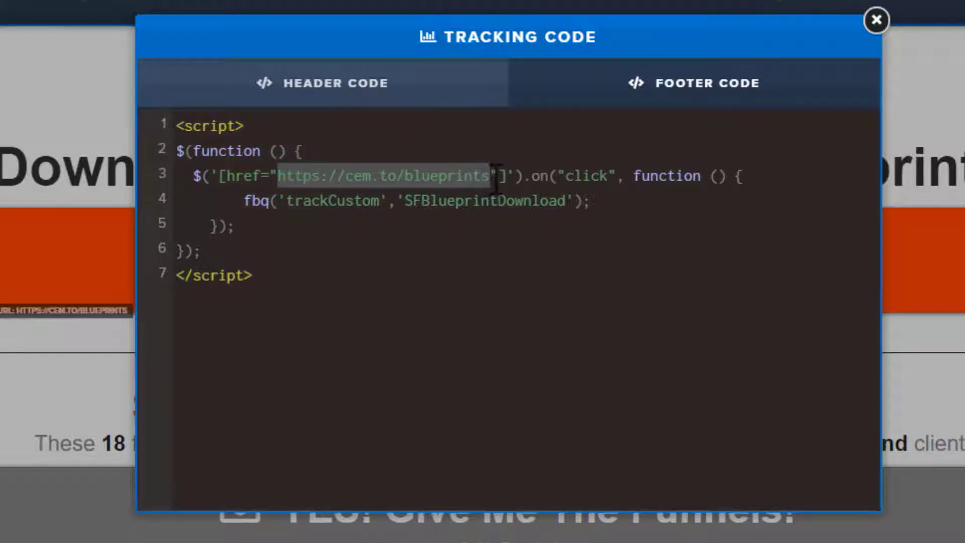
left_click(875, 21)
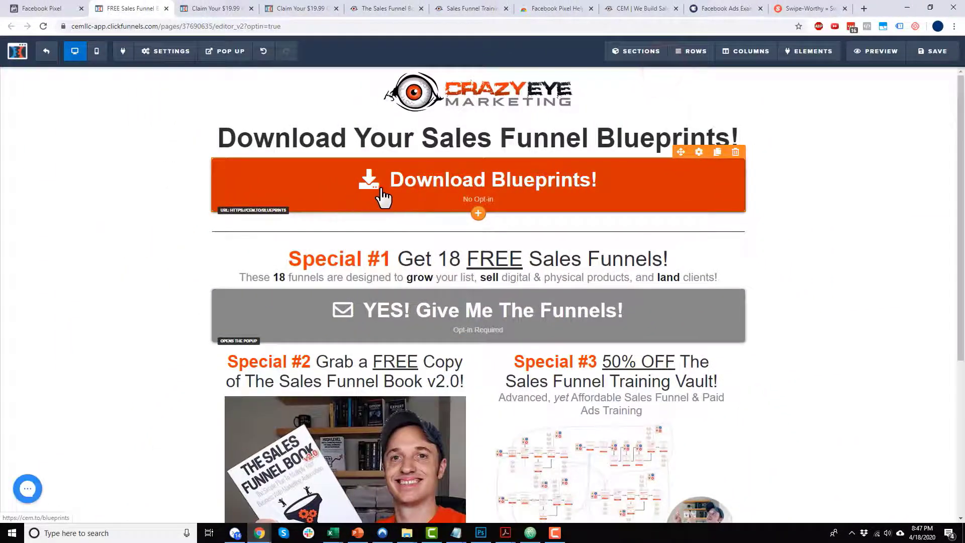
Inspect the Download Blueprints button's action to compare its website URL with the one in the tracking code
left_click(321, 253)
left_click(904, 166)
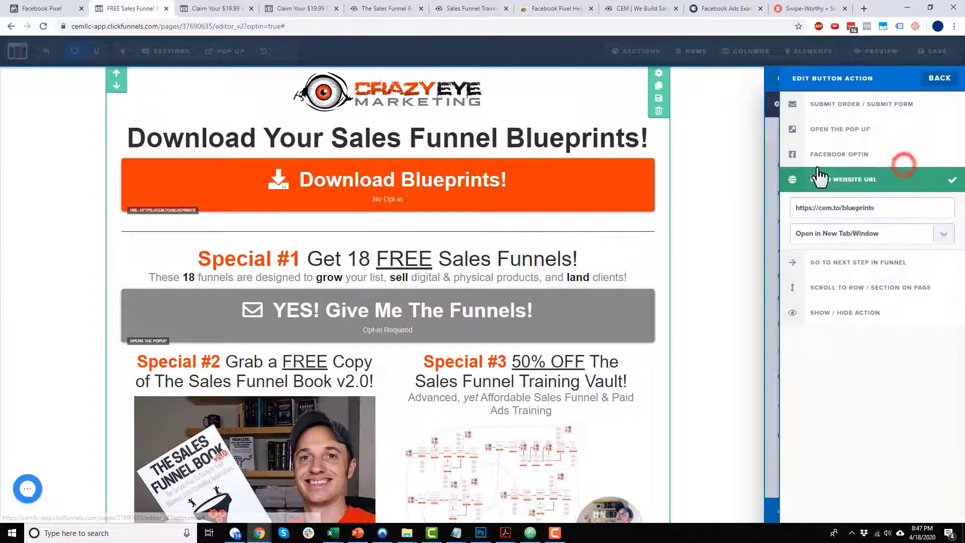
left_click_drag(892, 208, 781, 211)
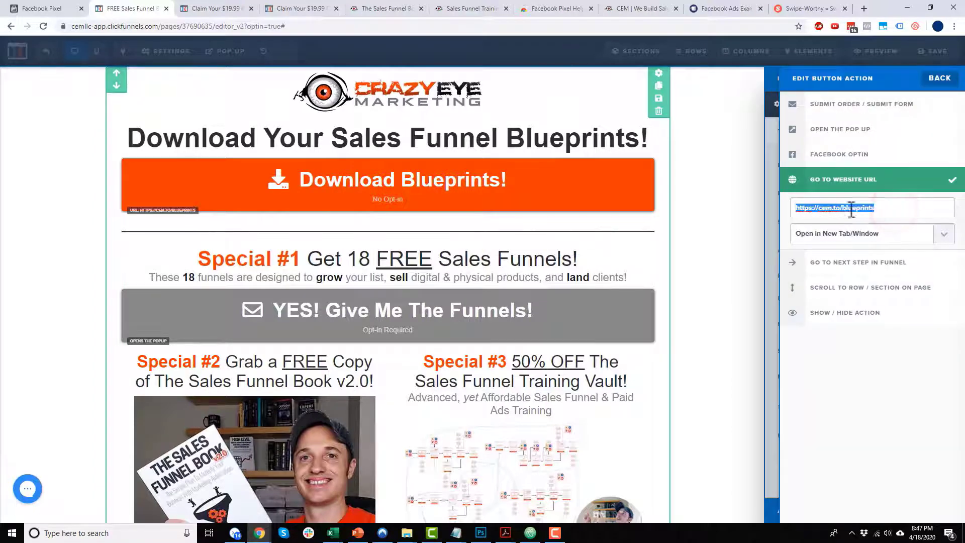
left_click(703, 201)
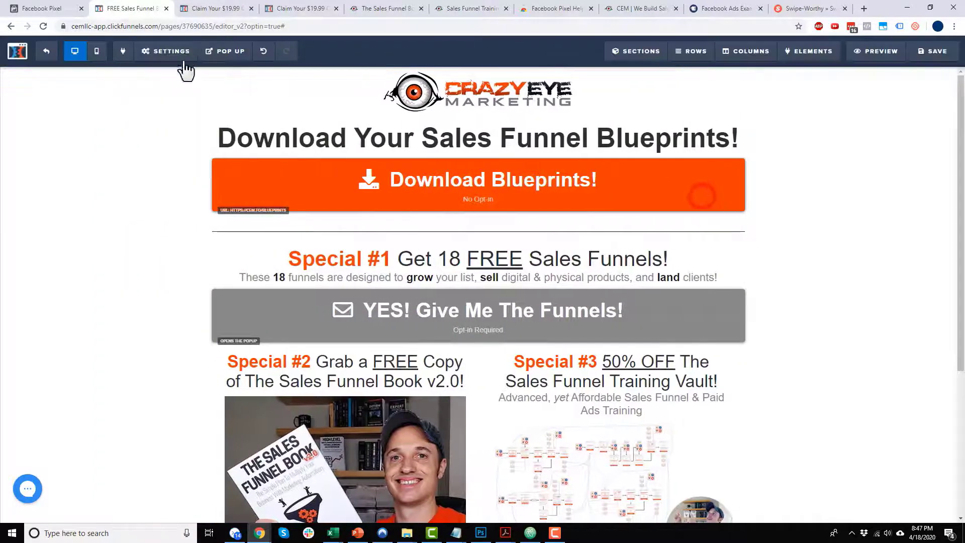
Reopen the footer tracking code and examine its link selector, click trigger and the fbq line for the SFBlueprintDownload event
mouse_move(185, 64)
left_click(181, 111)
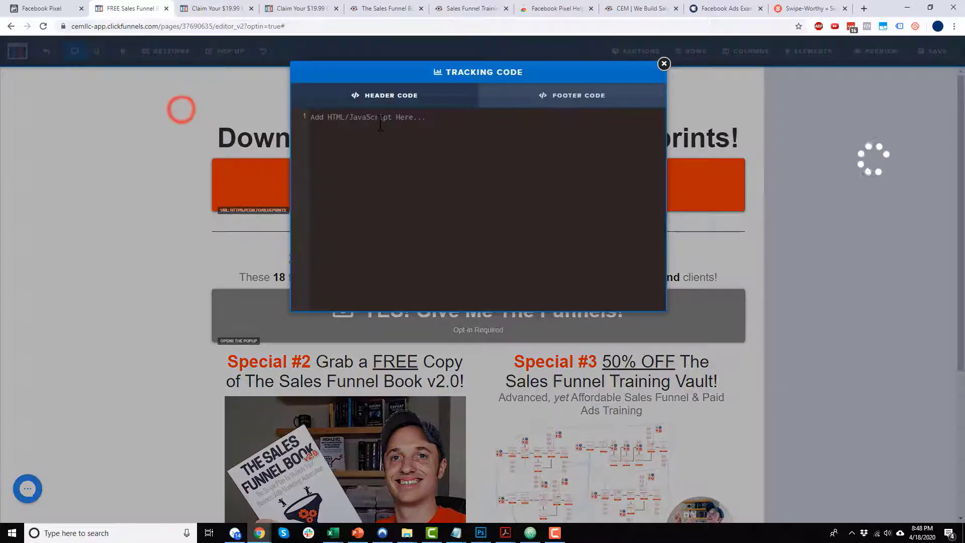
left_click(582, 100)
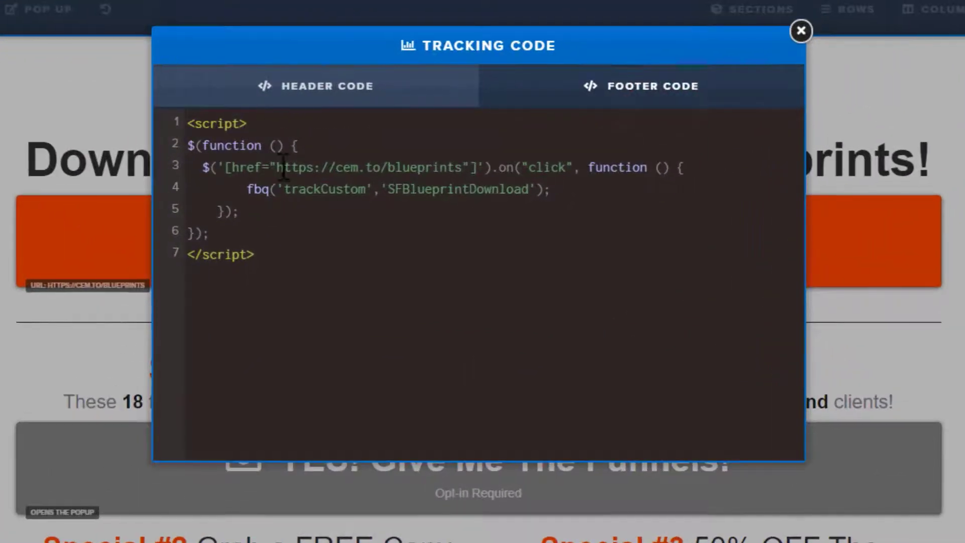
left_click_drag(284, 166, 463, 167)
left_click(500, 166)
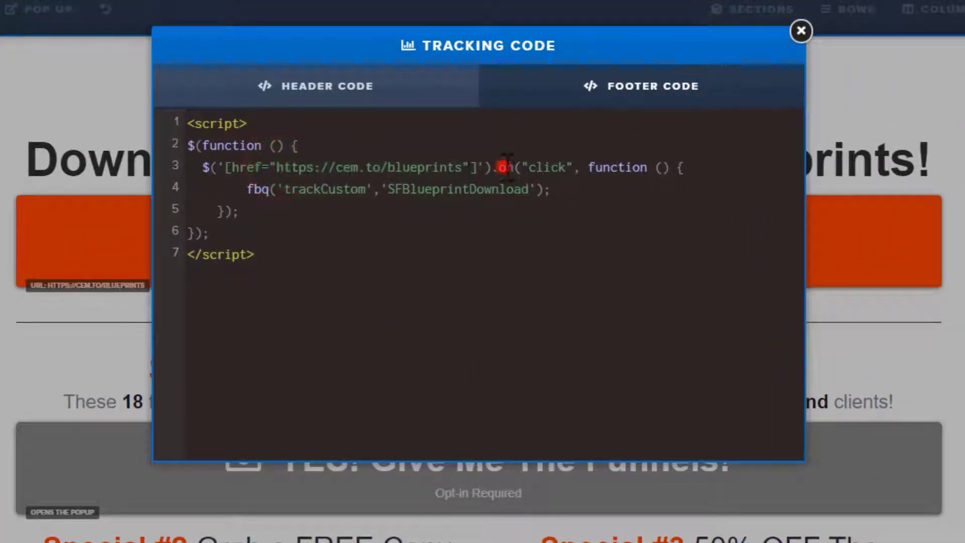
left_click(545, 166)
left_click(647, 167)
left_click_drag(248, 190, 570, 192)
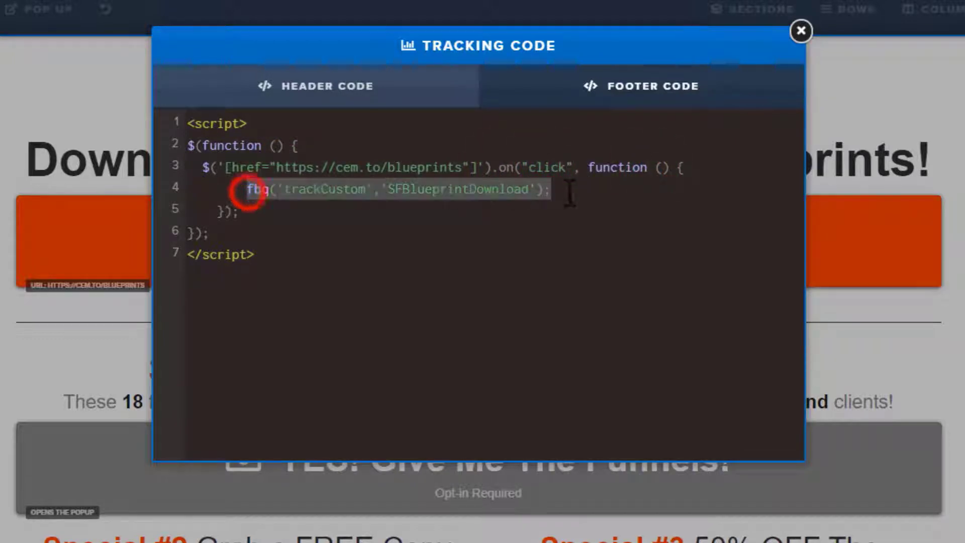
left_click(553, 189)
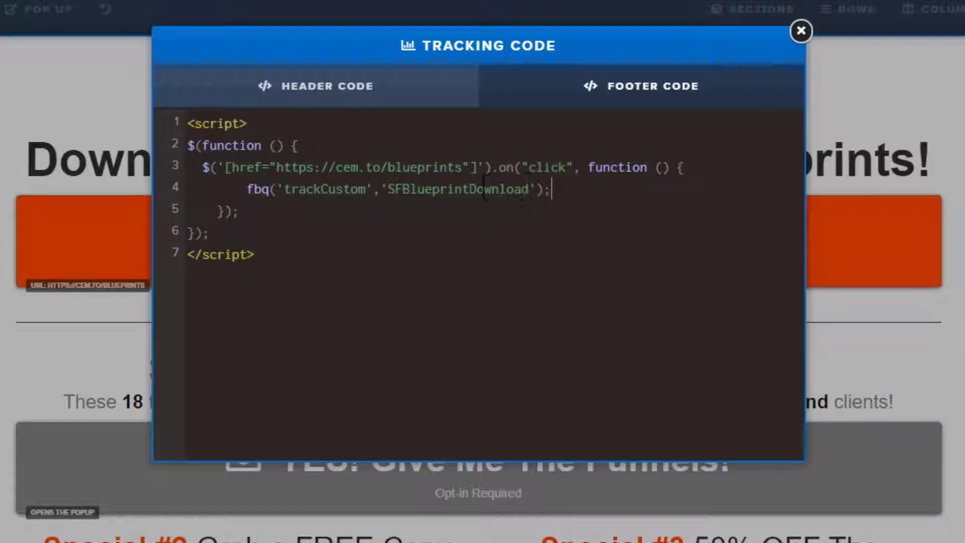
Change trackCustom to track in the footer code's fbq line and overwrite the custom event name with "Le"
left_click_drag(321, 190, 365, 190)
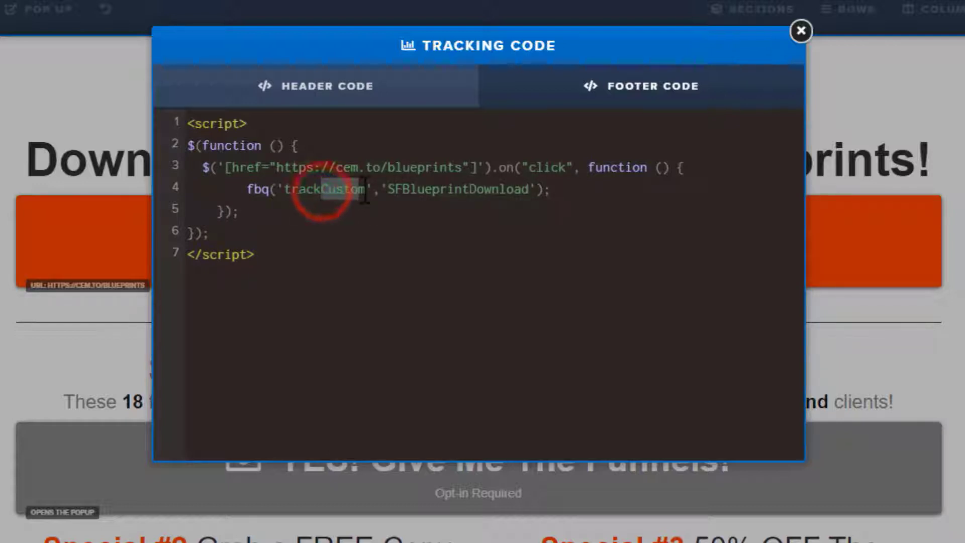
key("BackSpace")
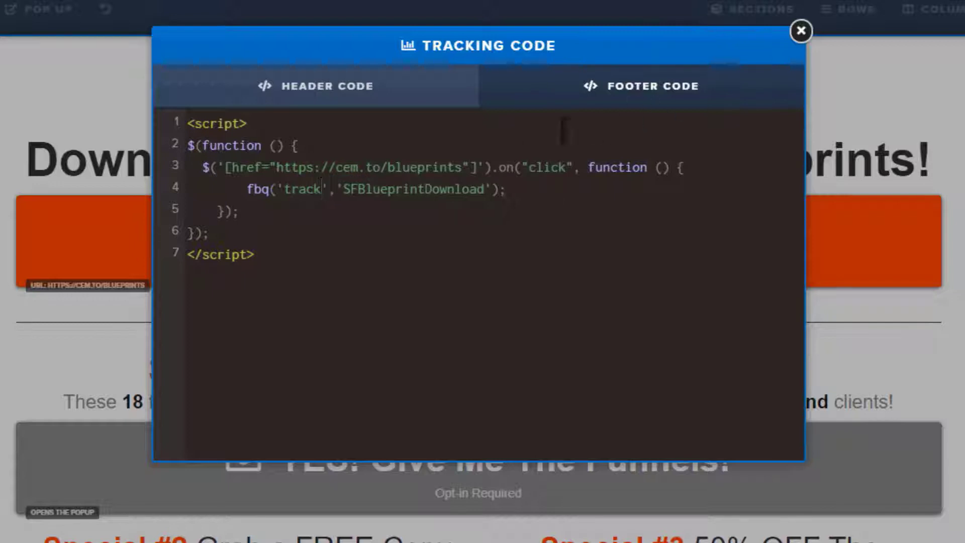
double_click(432, 190)
type("Le")
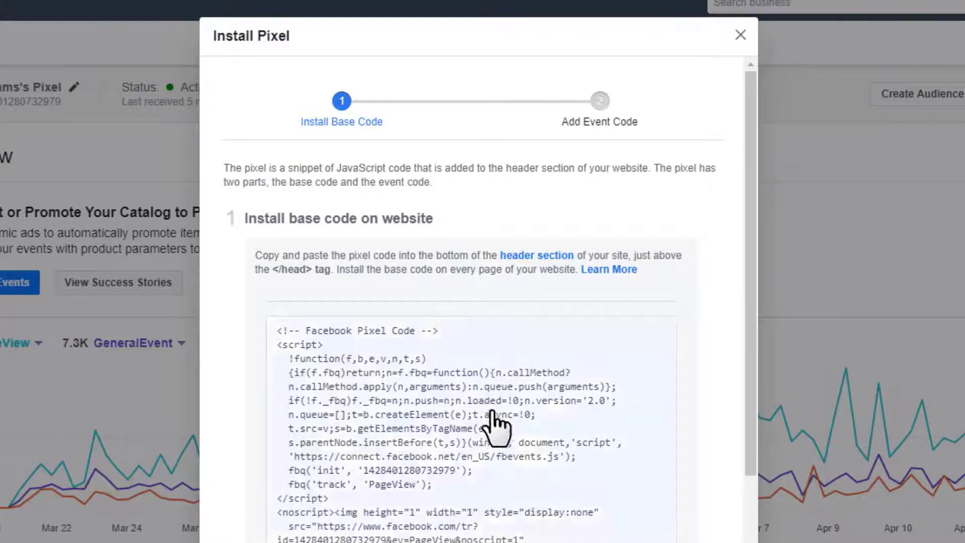
Continue the pixel setup to the manual event code stage and expand the Purchase event under Ecommerce and Retail
scroll(490, 366, "down", 9)
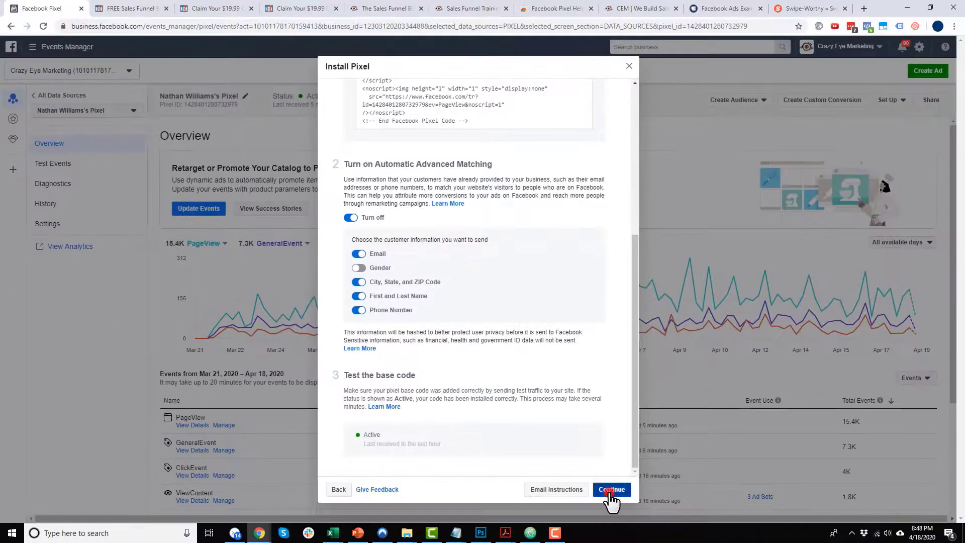
left_click(609, 490)
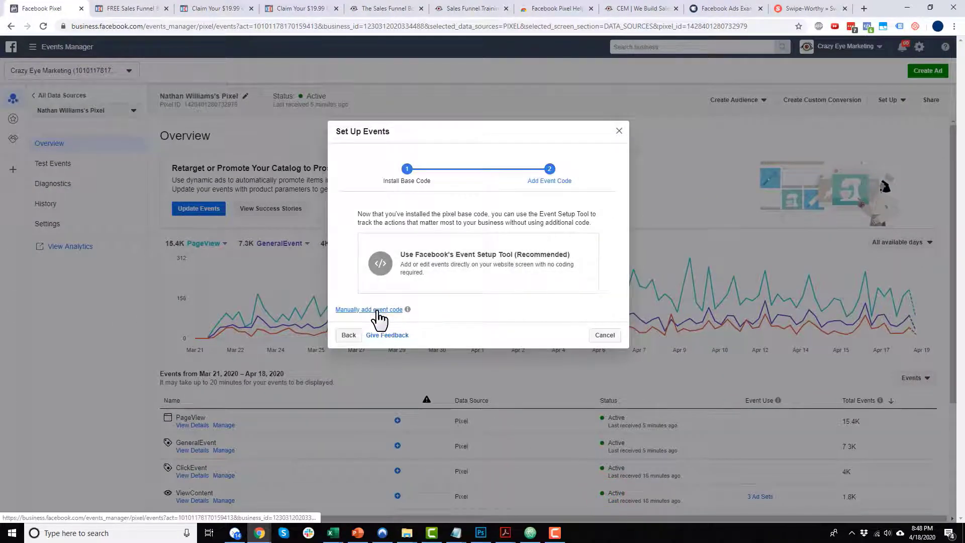
left_click(376, 310)
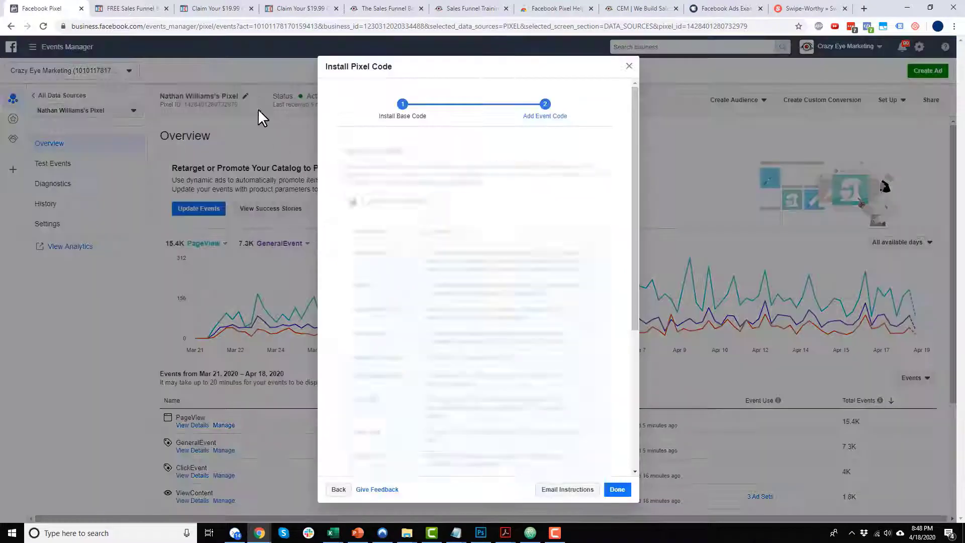
scroll(396, 334, "down", 1)
left_click(401, 299)
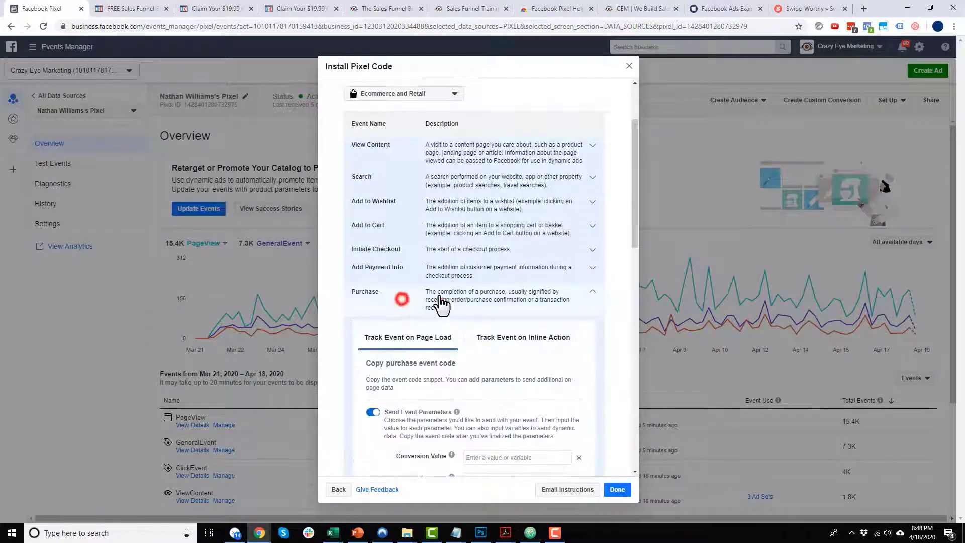
Set the Purchase event's conversion value to 5 and currency to USD, and copy the generated event code
scroll(529, 298, "down", 4)
left_click(518, 207)
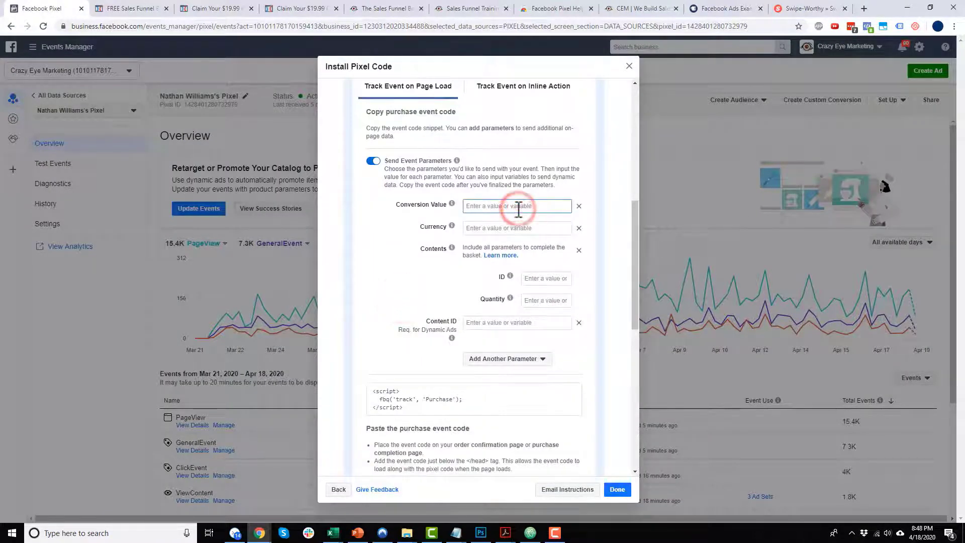
type("5")
left_click(520, 229)
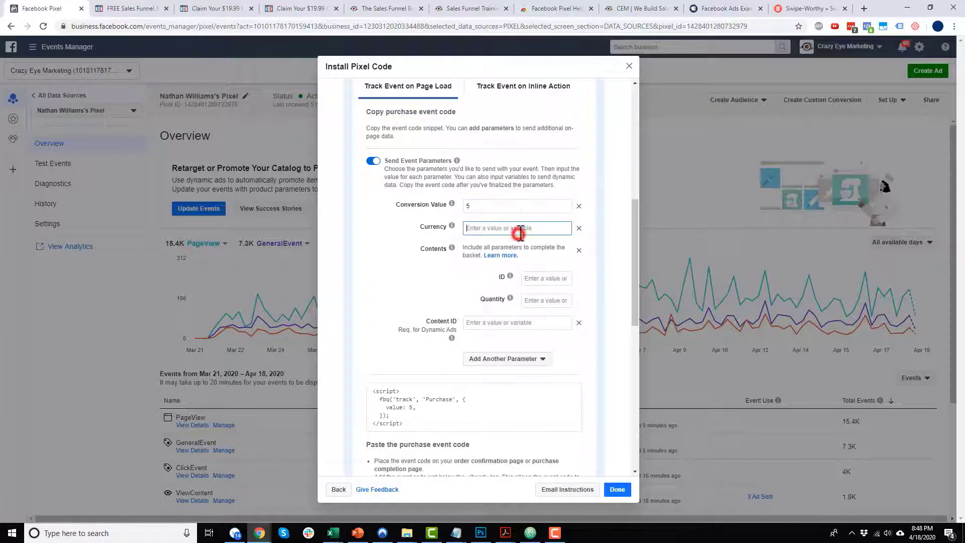
type("USD")
scroll(475, 355, "down", 2)
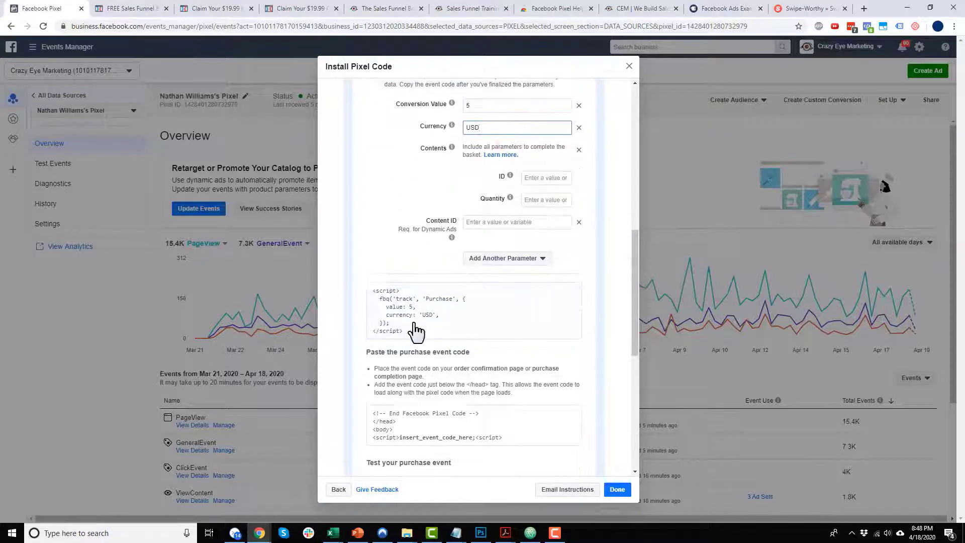
left_click(431, 324)
Switch to the blueprints page's footer tracking code in ClickFunnels and paste the Purchase event script below the Lead script
left_click(141, 9)
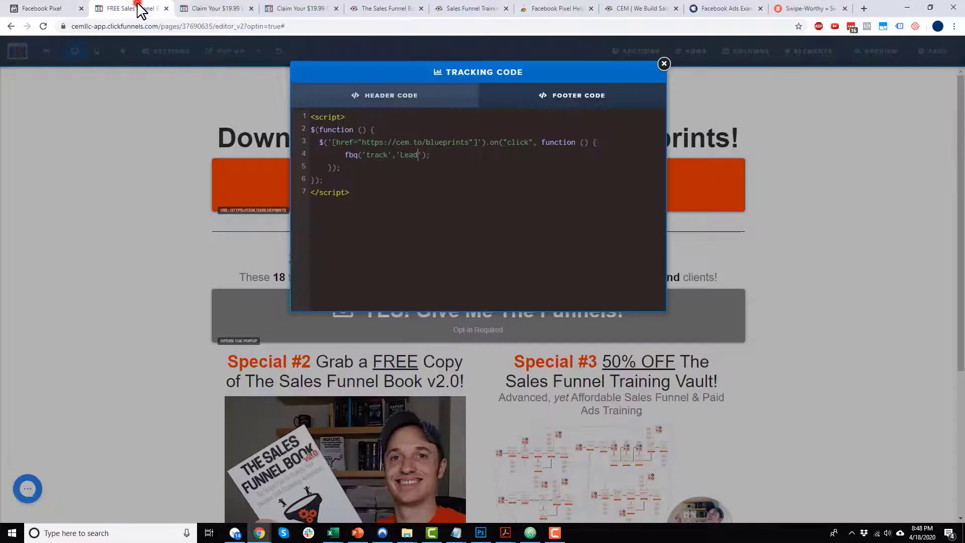
left_click(482, 212)
key("ctrl+v")
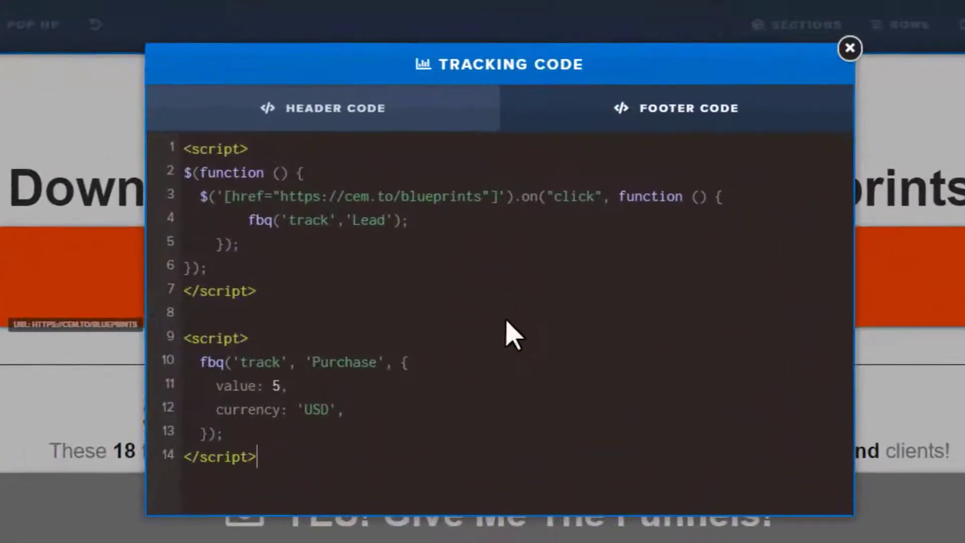
Try to replace the Lead fbq call inside the click handler with the copied Purchase call containing the value and currency
left_click(307, 330)
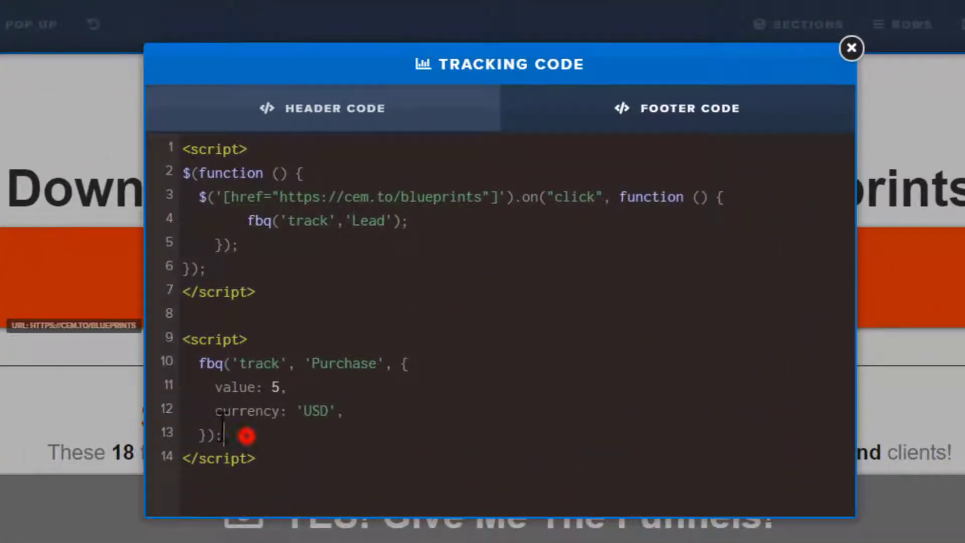
left_click_drag(222, 428, 182, 361)
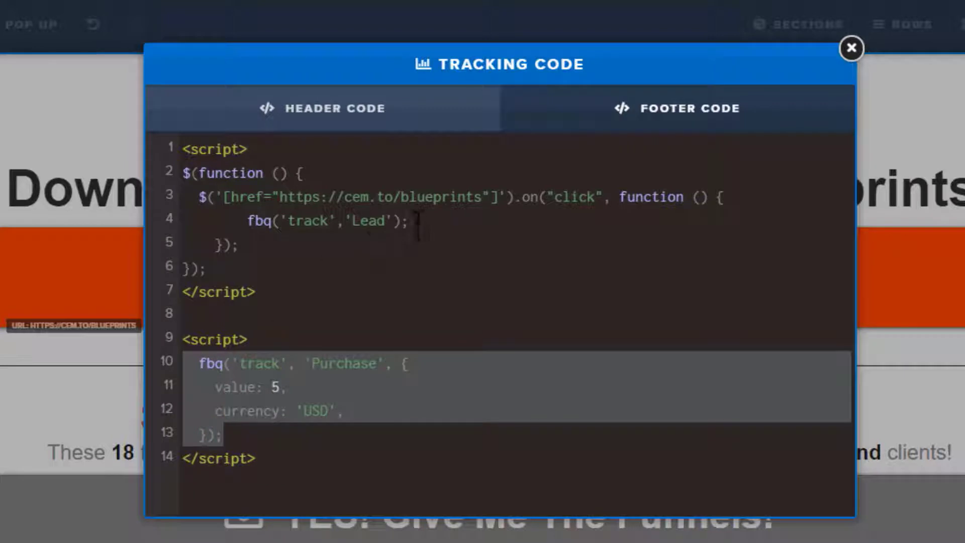
left_click_drag(240, 246, 247, 220)
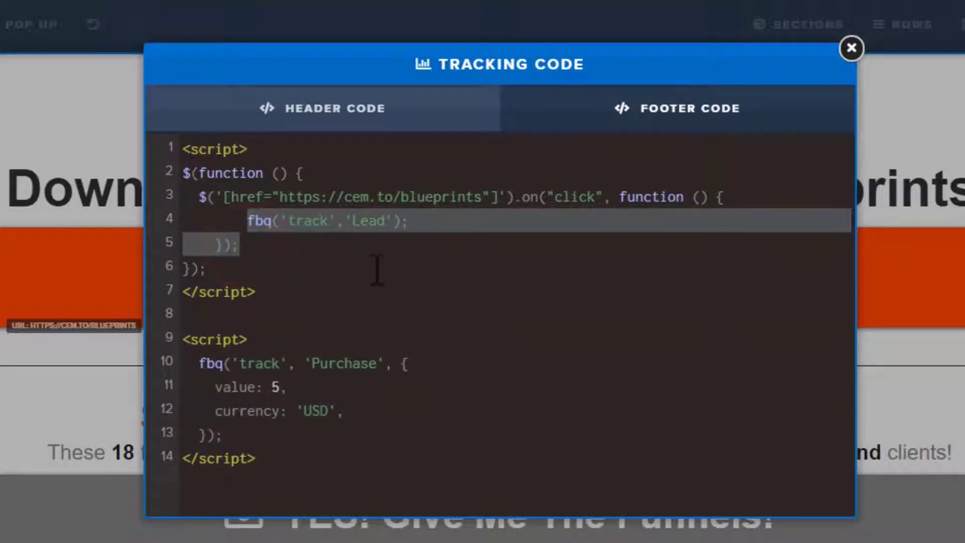
key("ctrl+v")
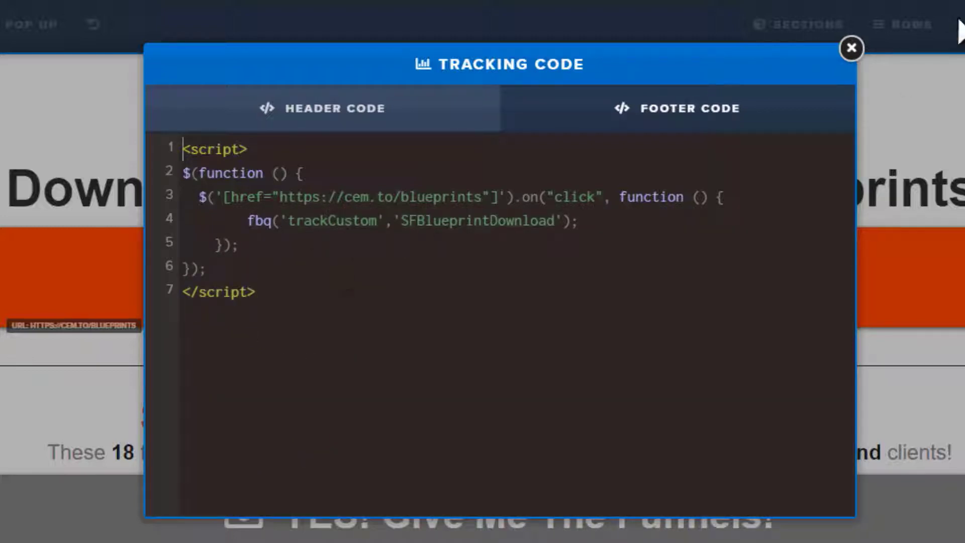
Close the tracking code, preview the blueprints page and examine its pixel events in Facebook Pixel Helper
left_click(851, 48)
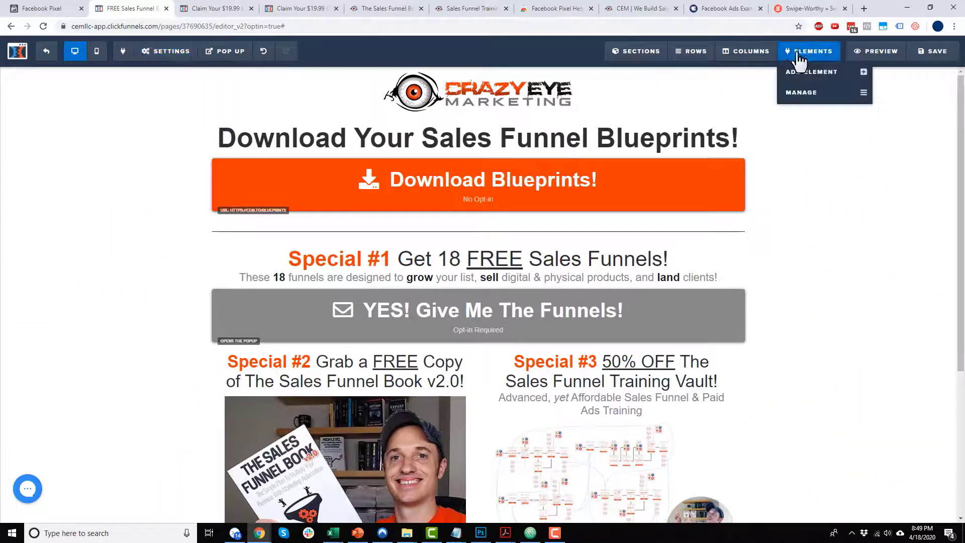
left_click(870, 49)
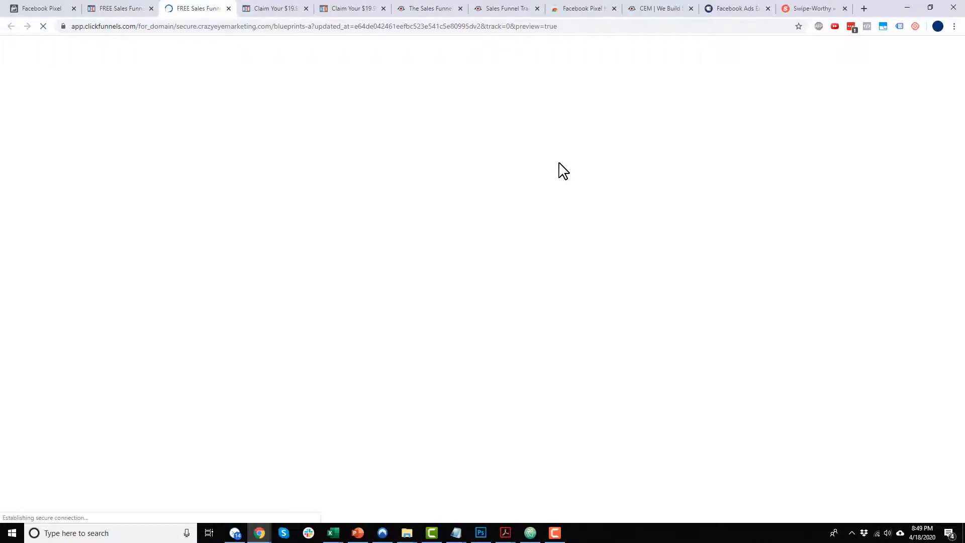
left_click(868, 26)
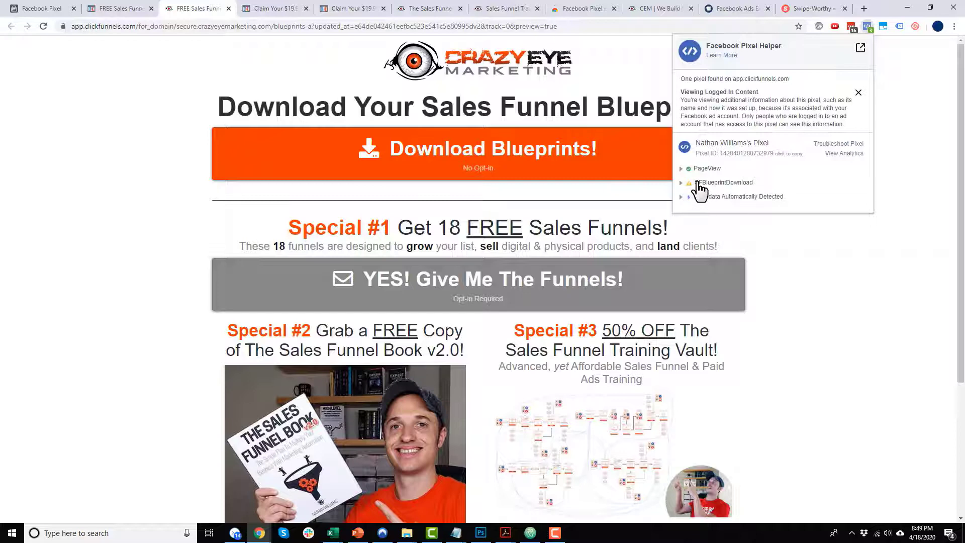
left_click(877, 267)
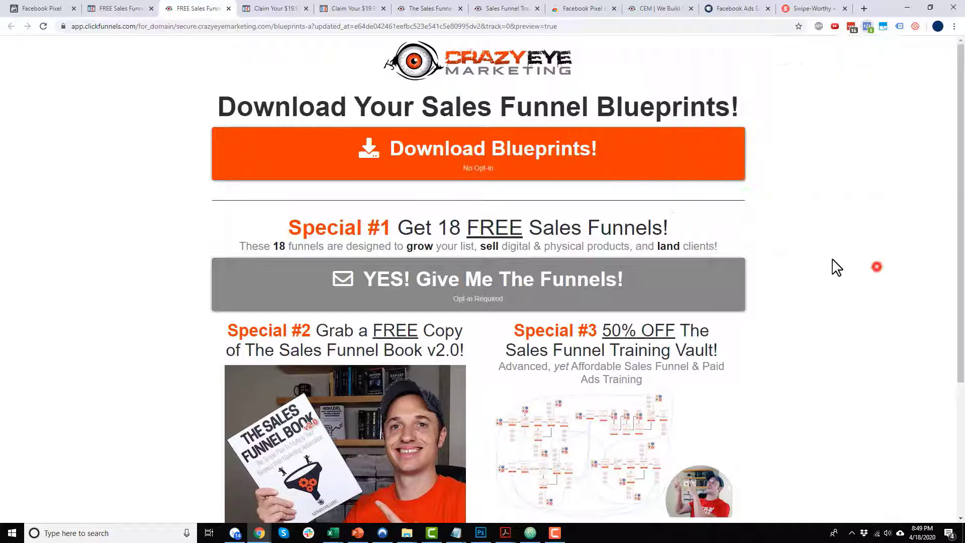
Trigger the Download Blueprints button on the preview page and recheck the SFBlueprintDownload event in Facebook Pixel Helper
left_click(545, 176)
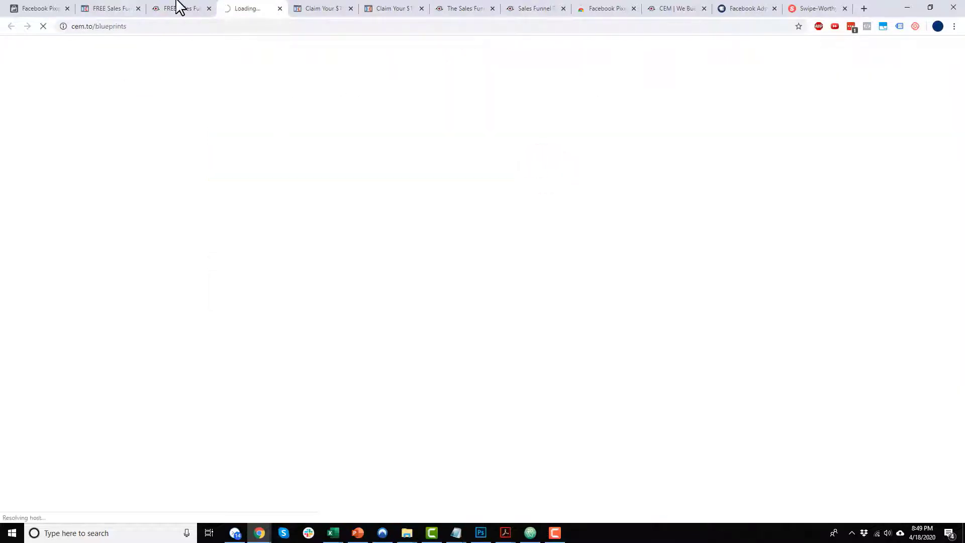
left_click(179, 8)
left_click(867, 26)
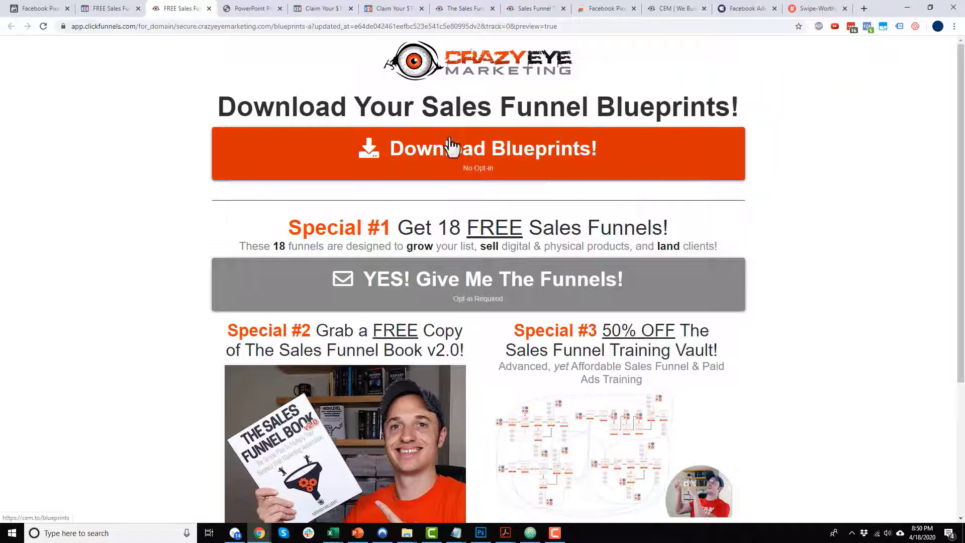
In the Cat Paw Necklace page editor, review the two-step order form and open the page's footer tracking code
left_click(323, 8)
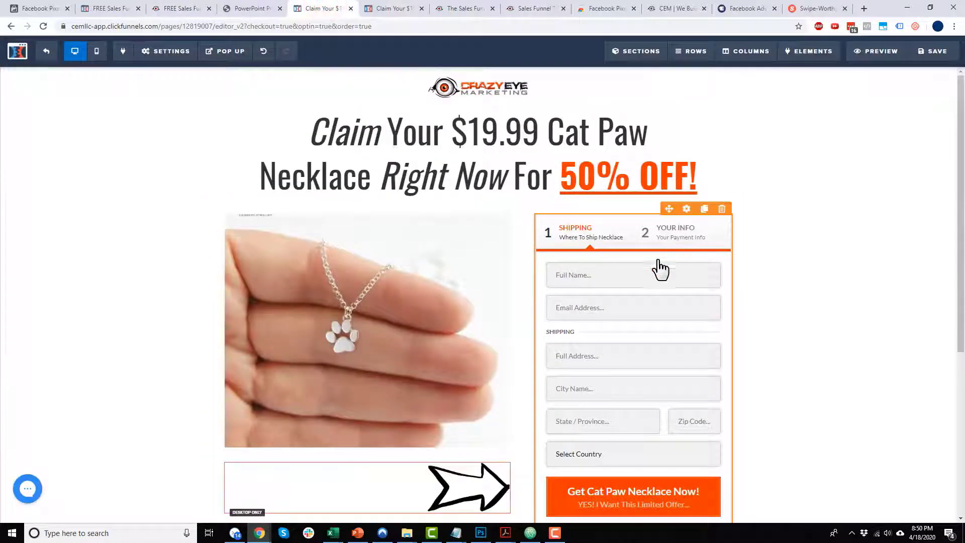
scroll(650, 281, "down", 1)
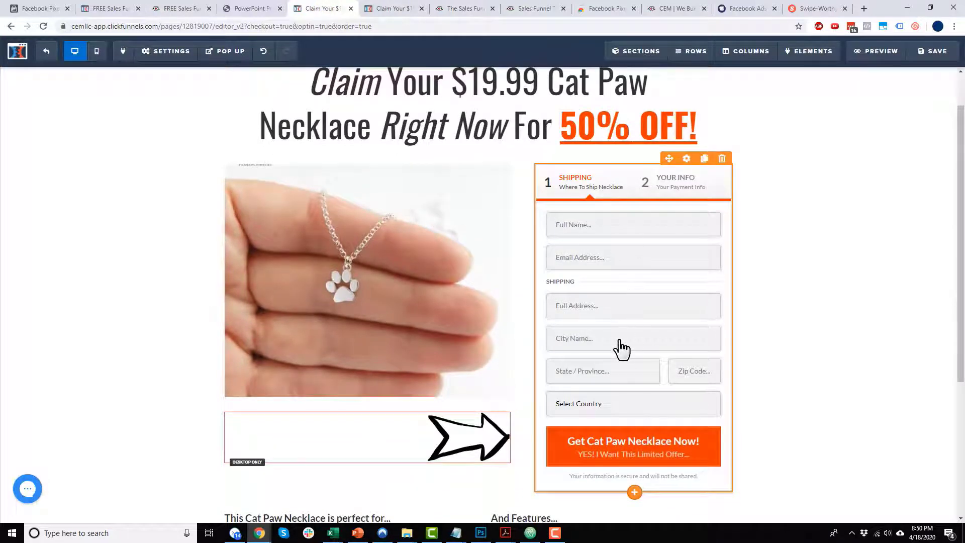
scroll(622, 347, "down", 1)
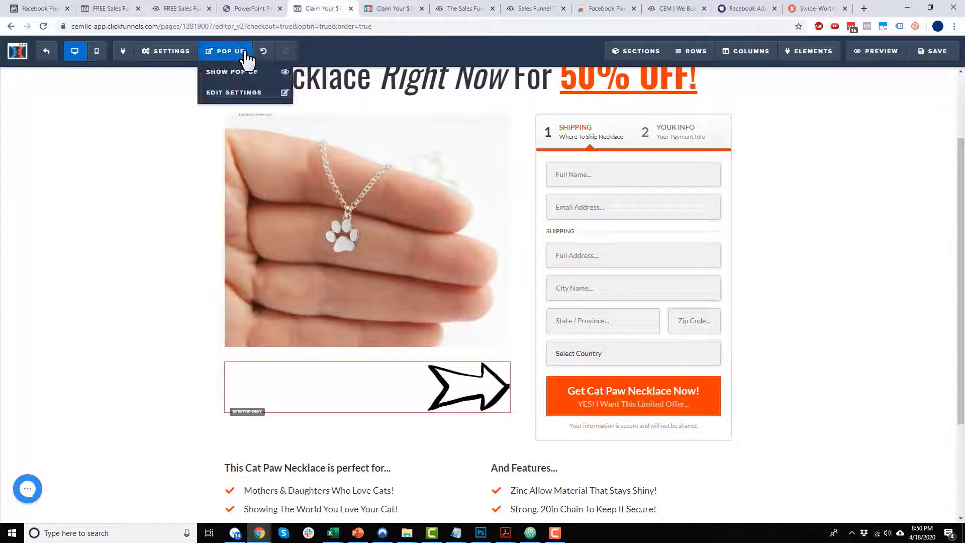
mouse_move(167, 55)
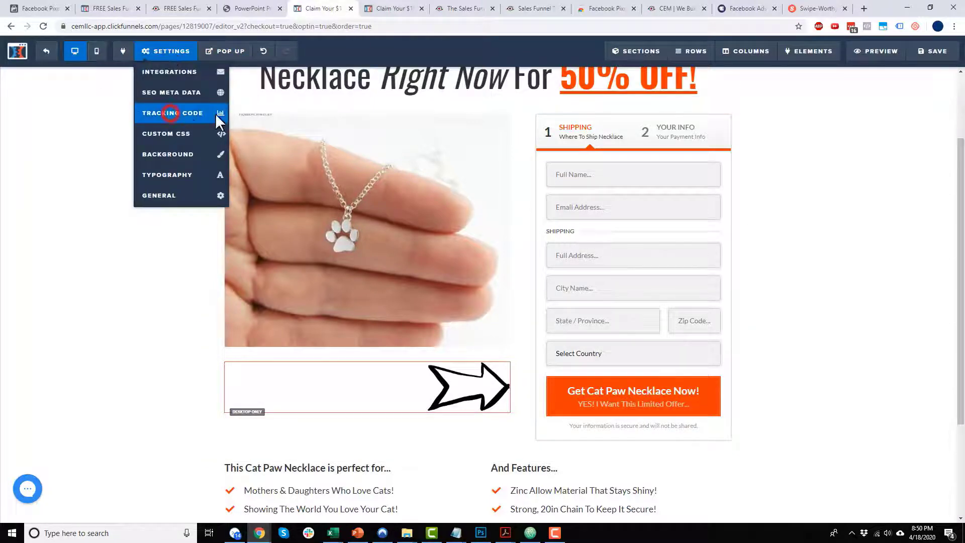
left_click(170, 114)
left_click(555, 96)
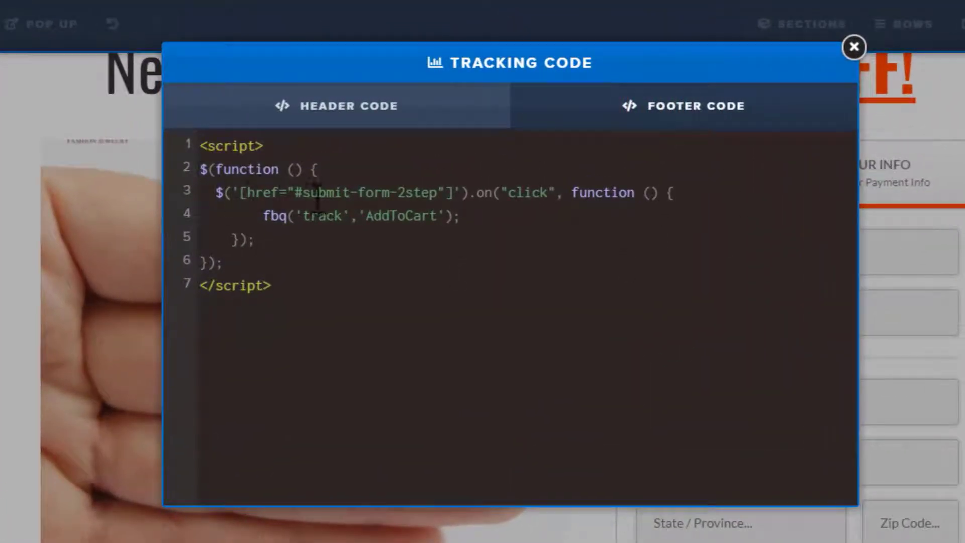
Examine the footer code's #submit-form-2step link selector, click trigger and AddToCart fbq line, and close the tracking code
left_click_drag(295, 193, 438, 194)
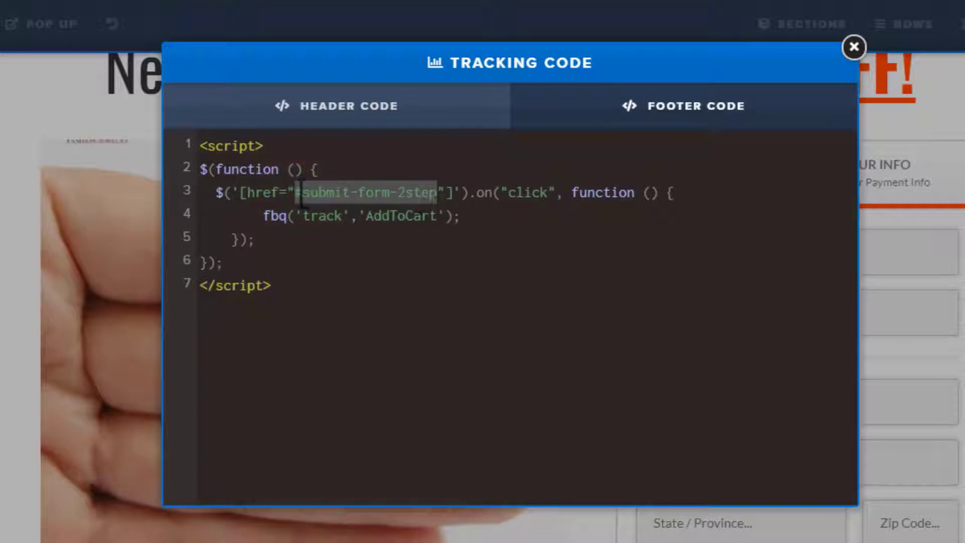
left_click_drag(296, 194, 437, 194)
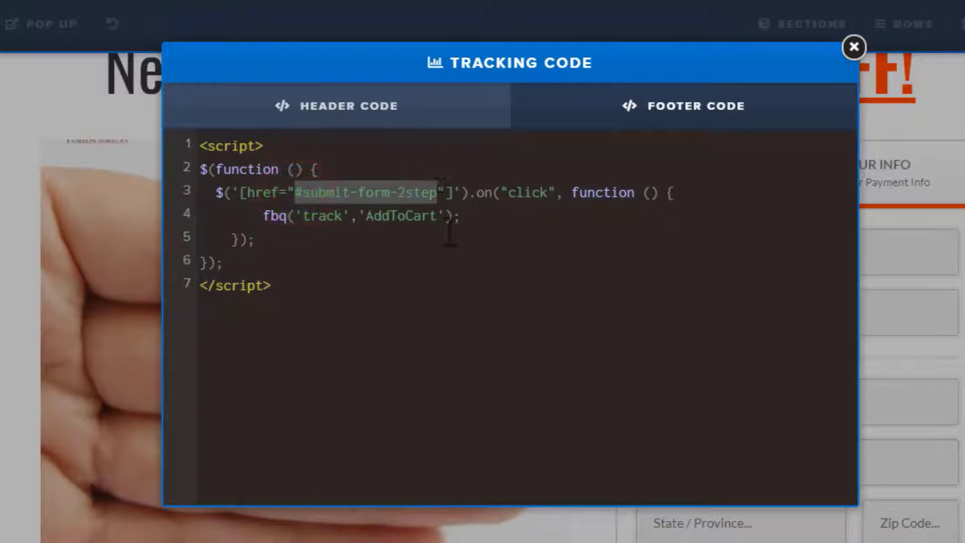
left_click(321, 193)
left_click_drag(297, 193, 368, 193)
left_click(382, 194)
left_click(406, 193)
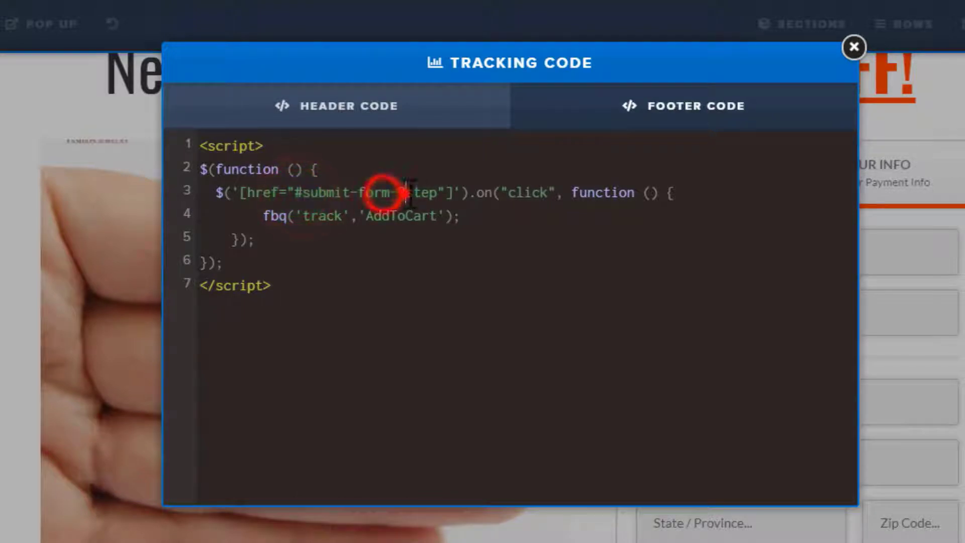
left_click(295, 194)
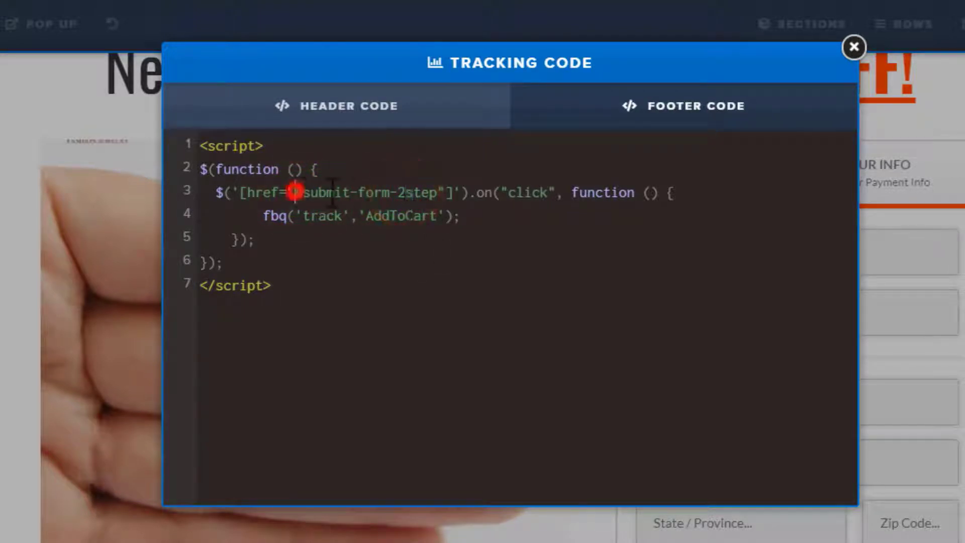
left_click(429, 193)
left_click(297, 194)
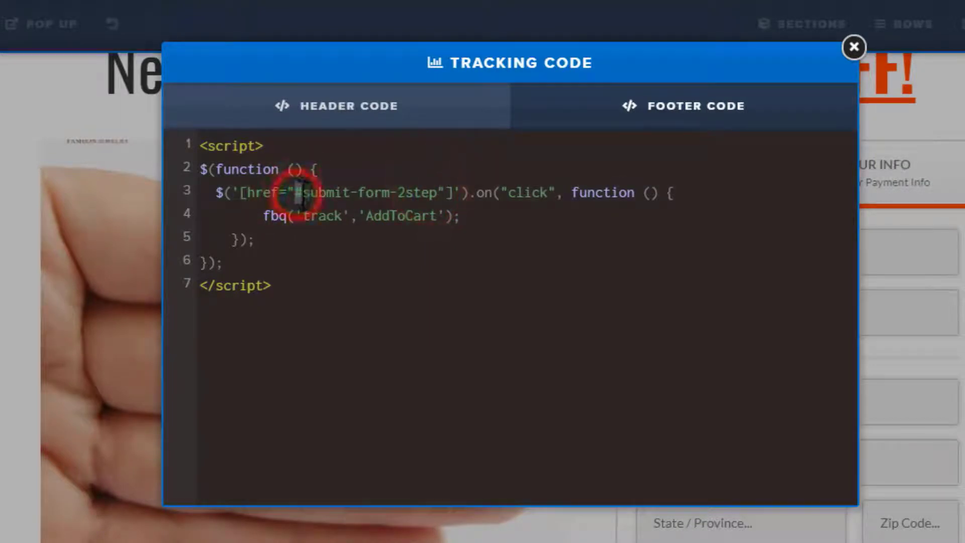
left_click_drag(298, 193, 433, 193)
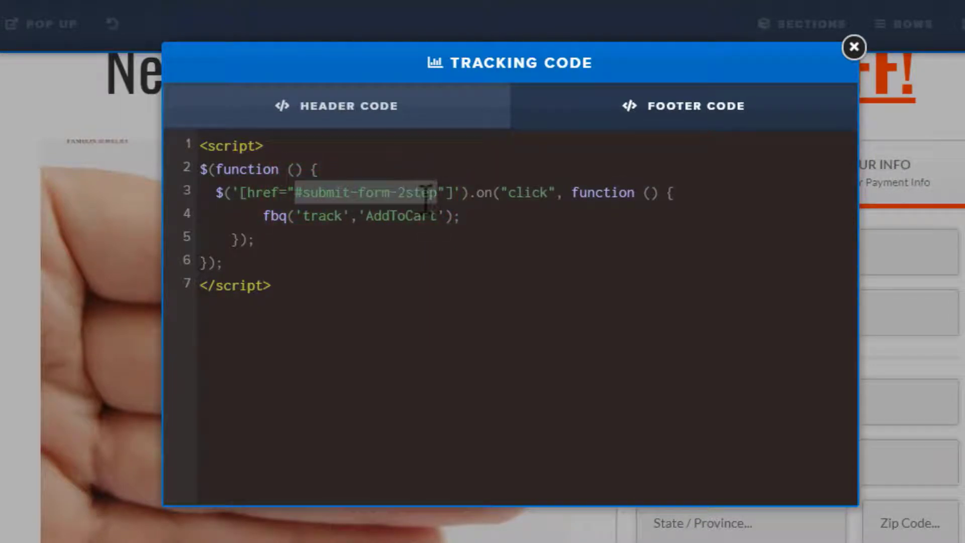
left_click(330, 204)
left_click_drag(296, 195, 440, 198)
left_click(525, 193)
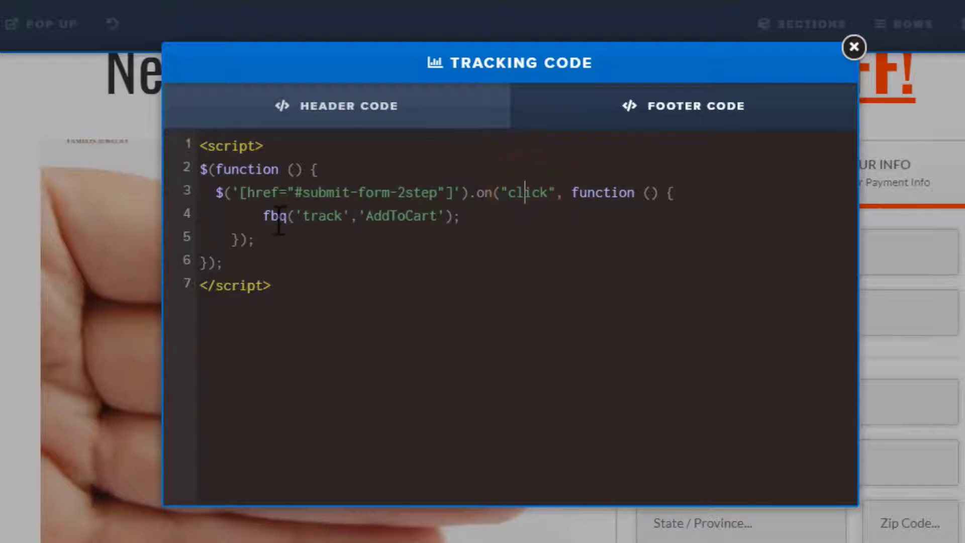
left_click_drag(279, 216, 452, 217)
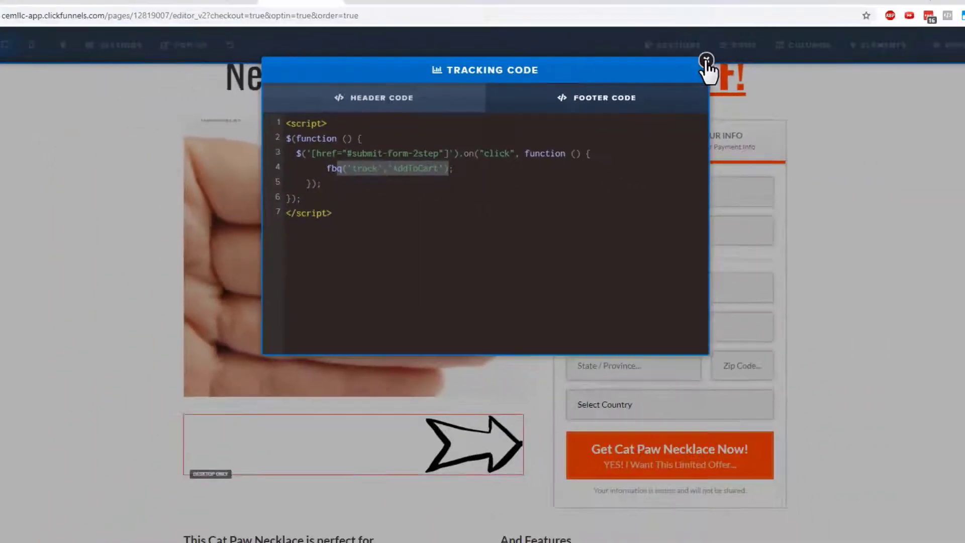
left_click(853, 47)
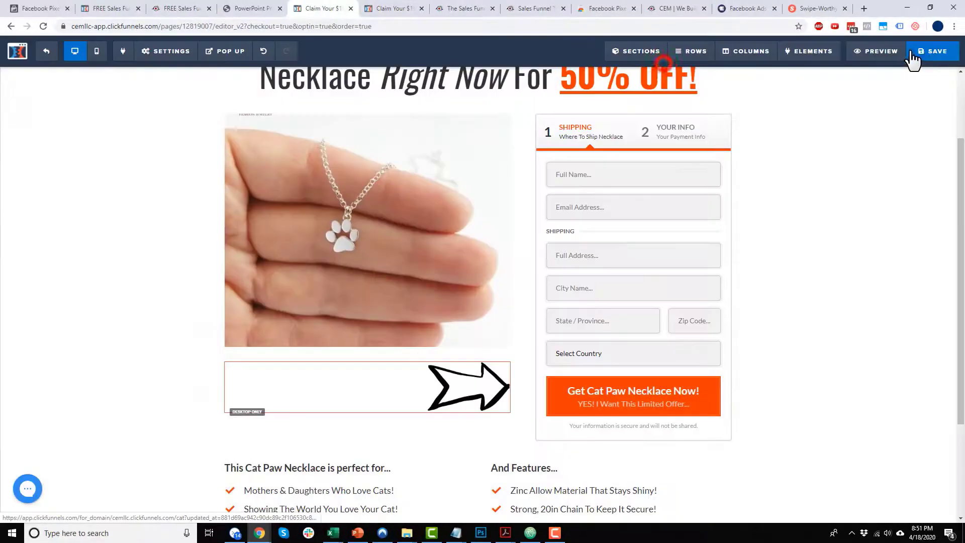
Save the Cat Paw Necklace page, open its preview and inspect the AddToCart event in Facebook Pixel Helper
left_click(927, 59)
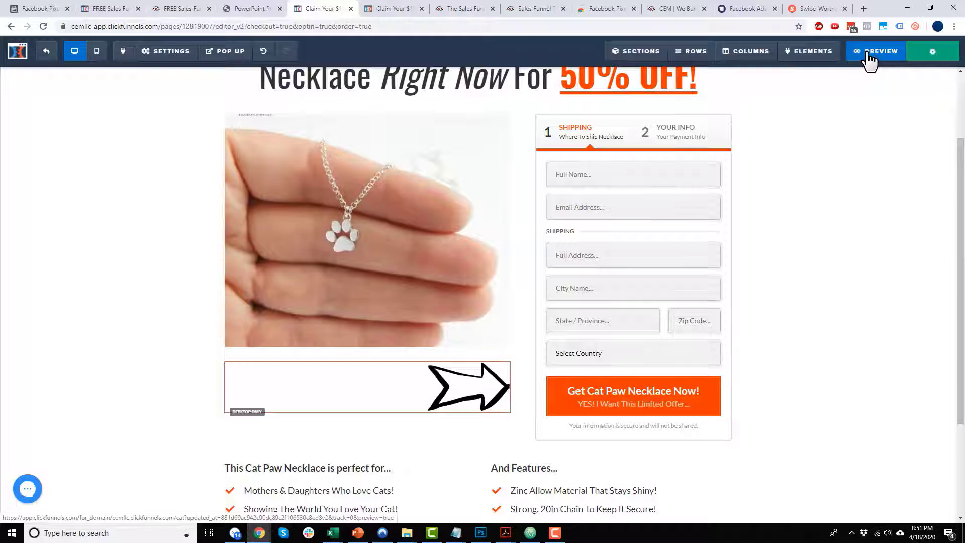
left_click(869, 61)
left_click(869, 27)
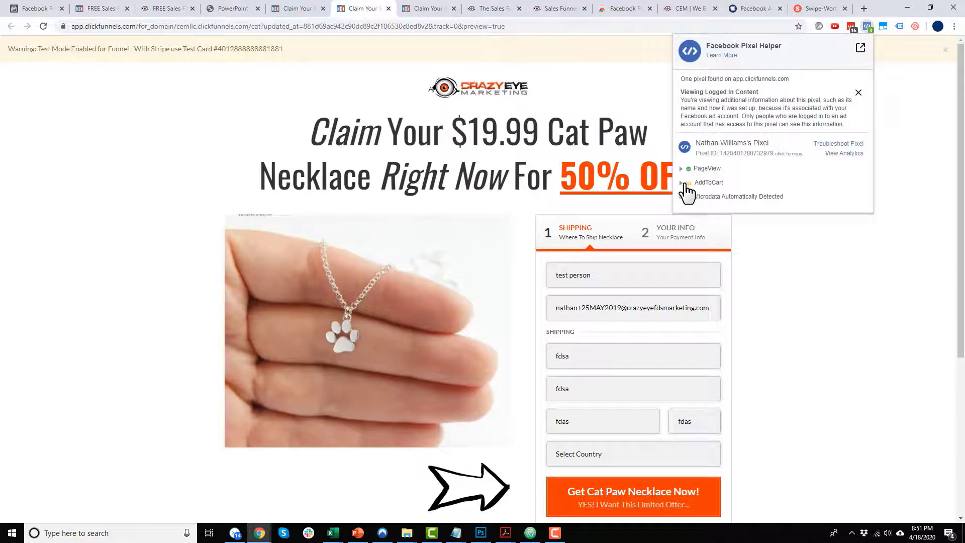
left_click(831, 292)
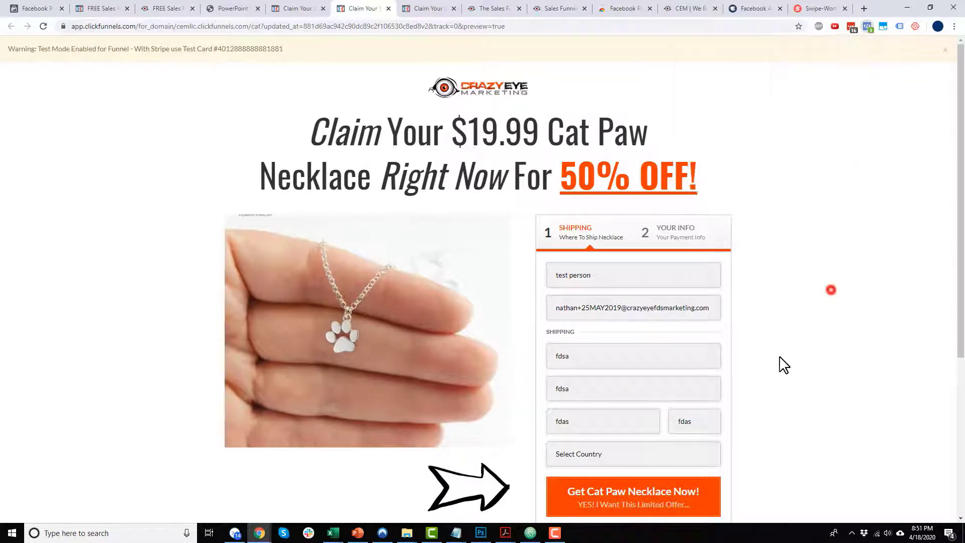
Choose Ireland as the shipping country, submit the first order form step and recheck the AddToCart event in Facebook Pixel Helper
left_click(687, 455)
left_click(612, 301)
scroll(663, 322, "down", 5)
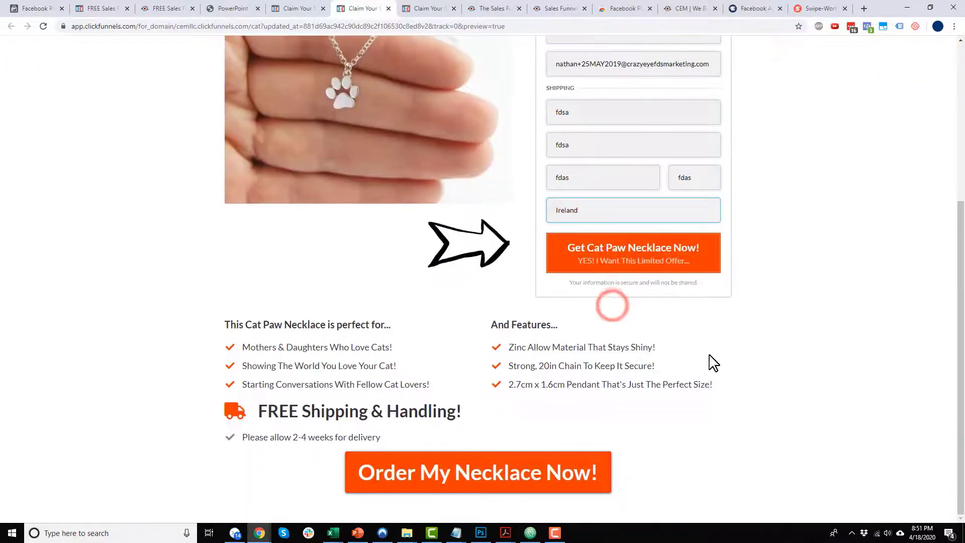
left_click(683, 266)
left_click(868, 26)
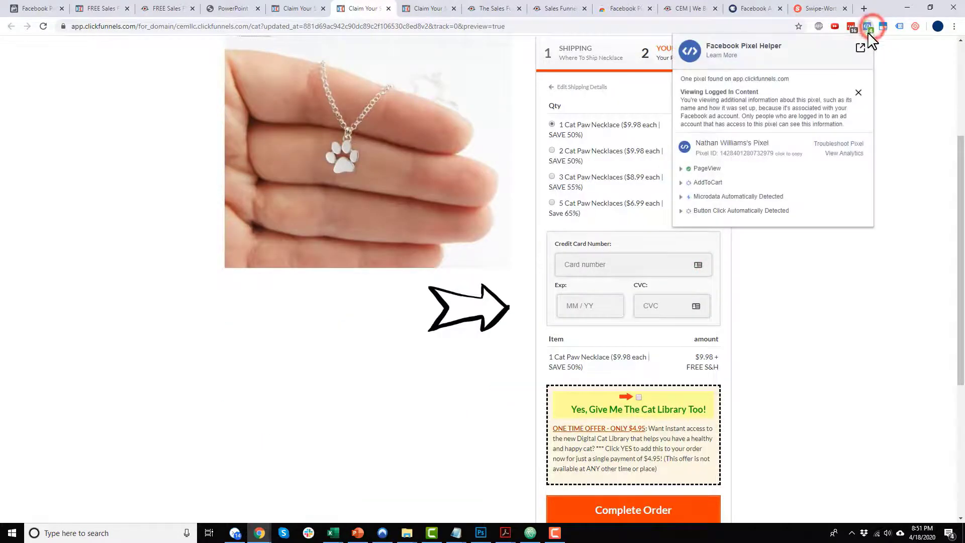